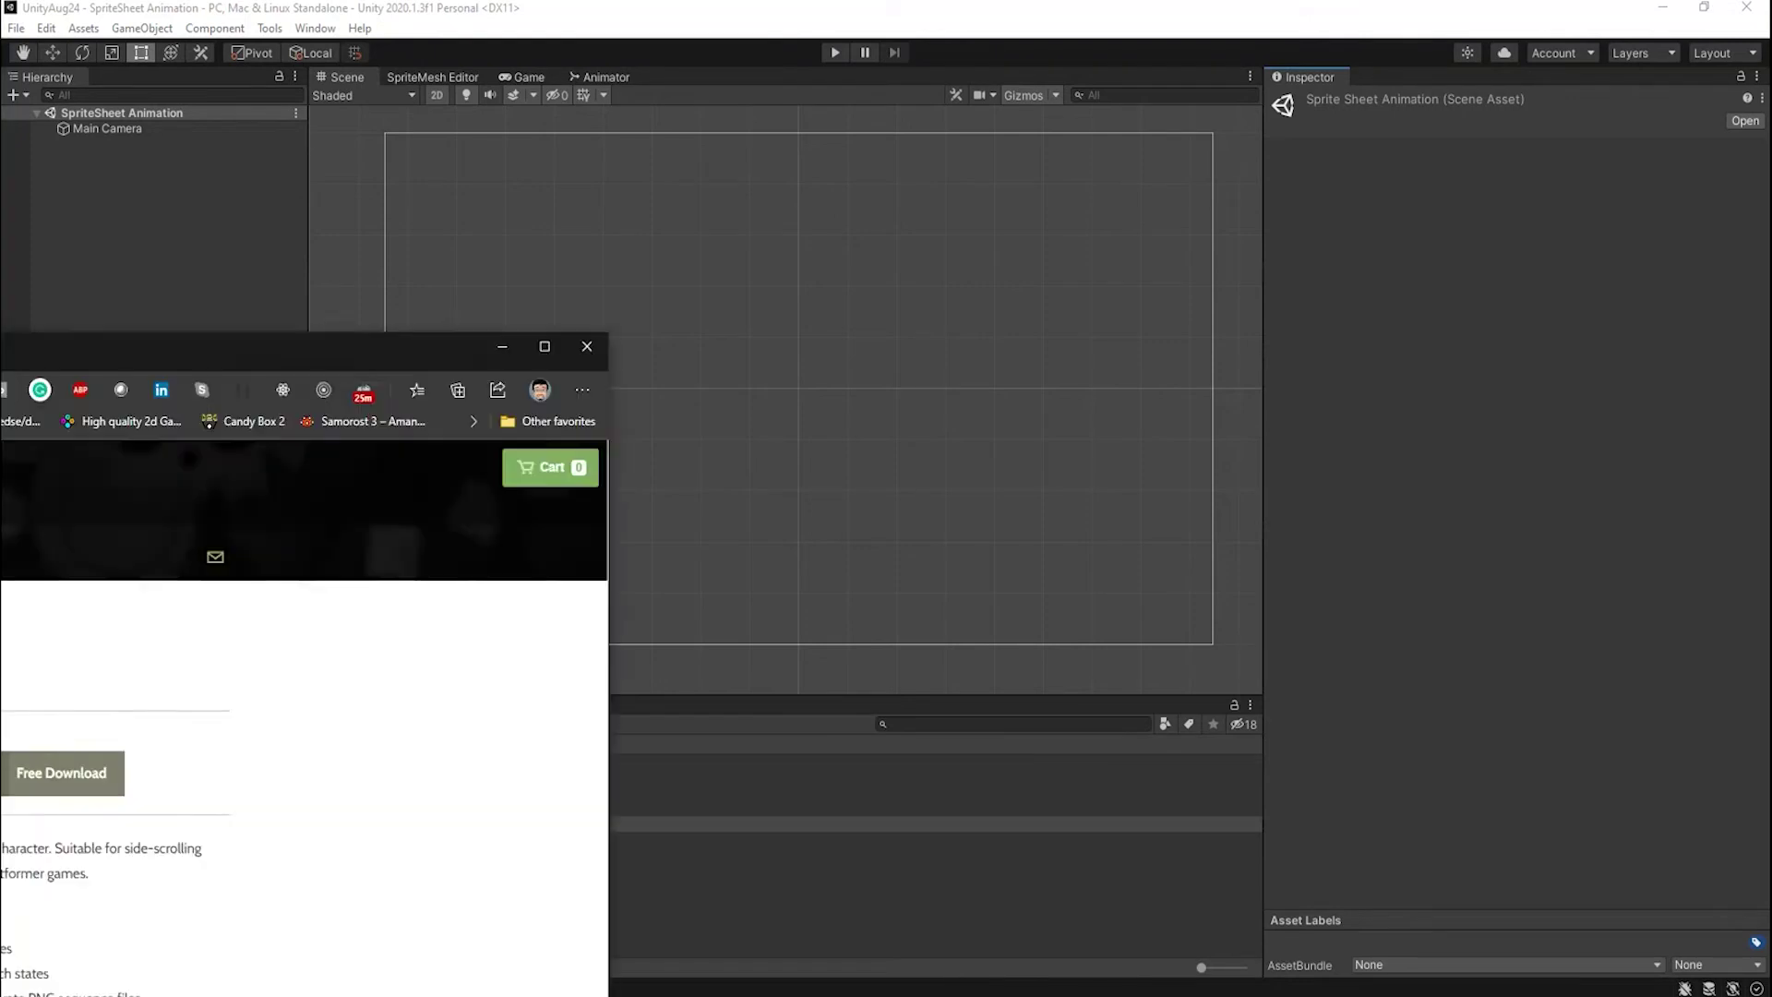
Maximize the browser window, search the web for "2d free assets" in a new tab, and look through the results.
drag(0, 383, 806, 113)
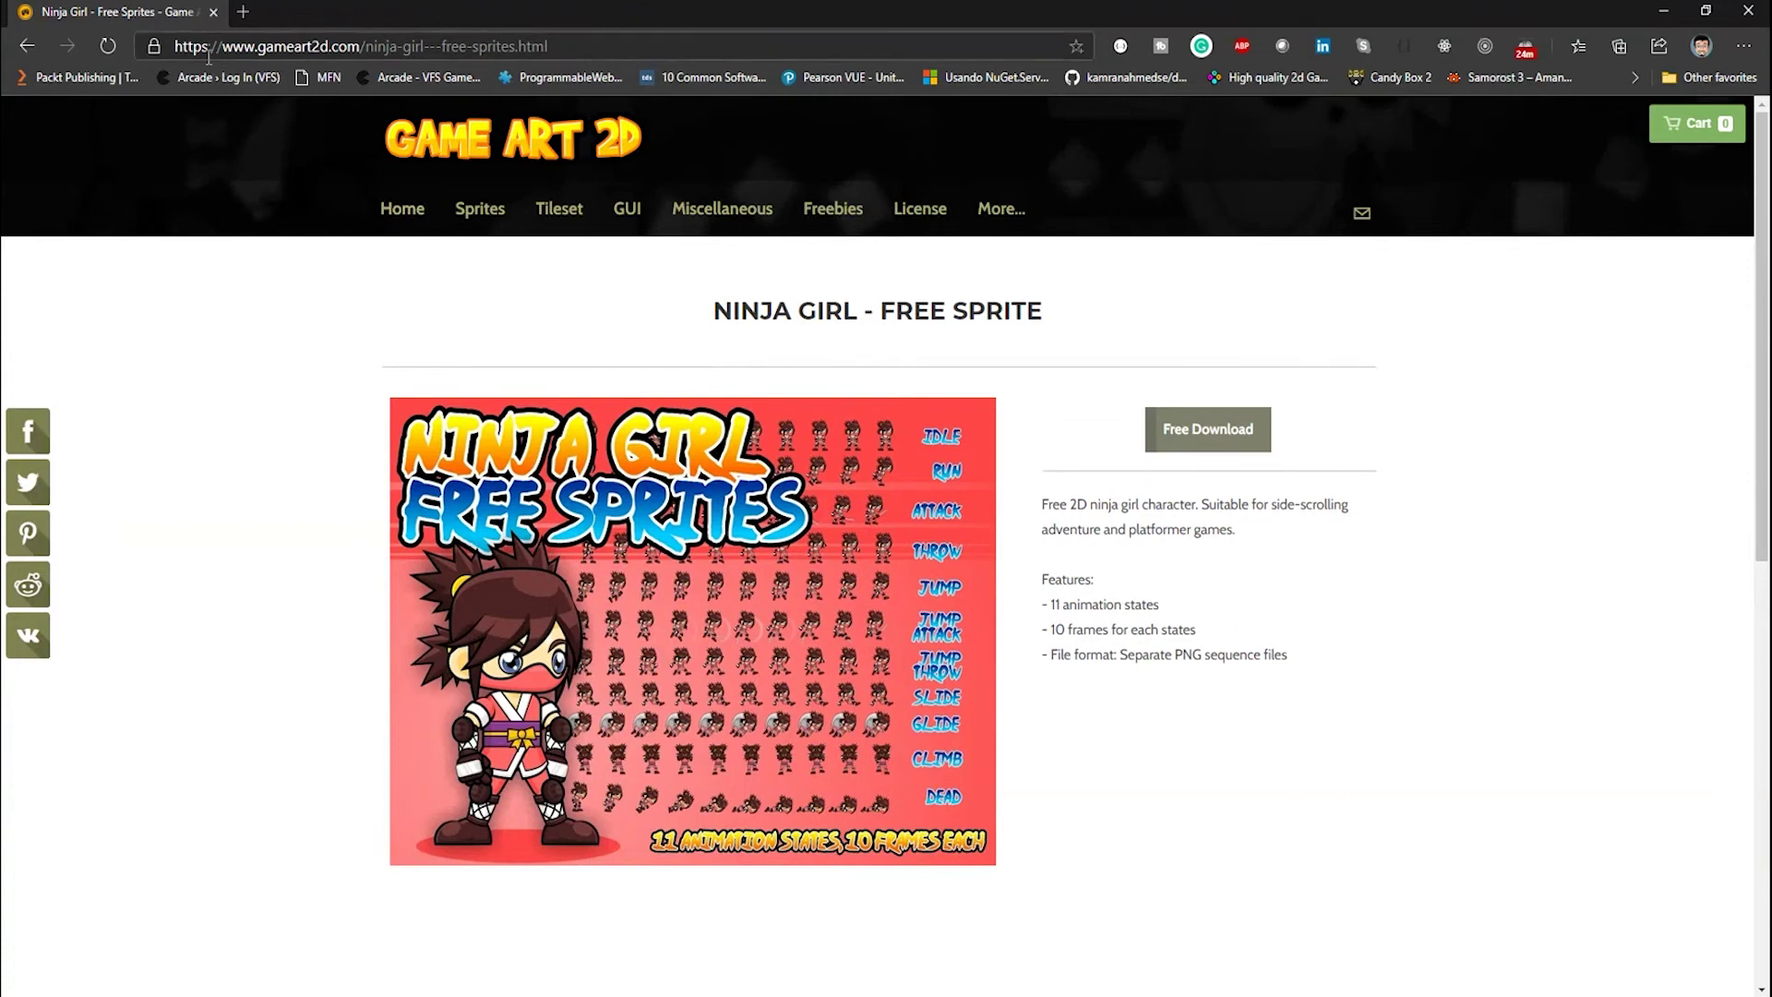
click(243, 13)
text(2d)
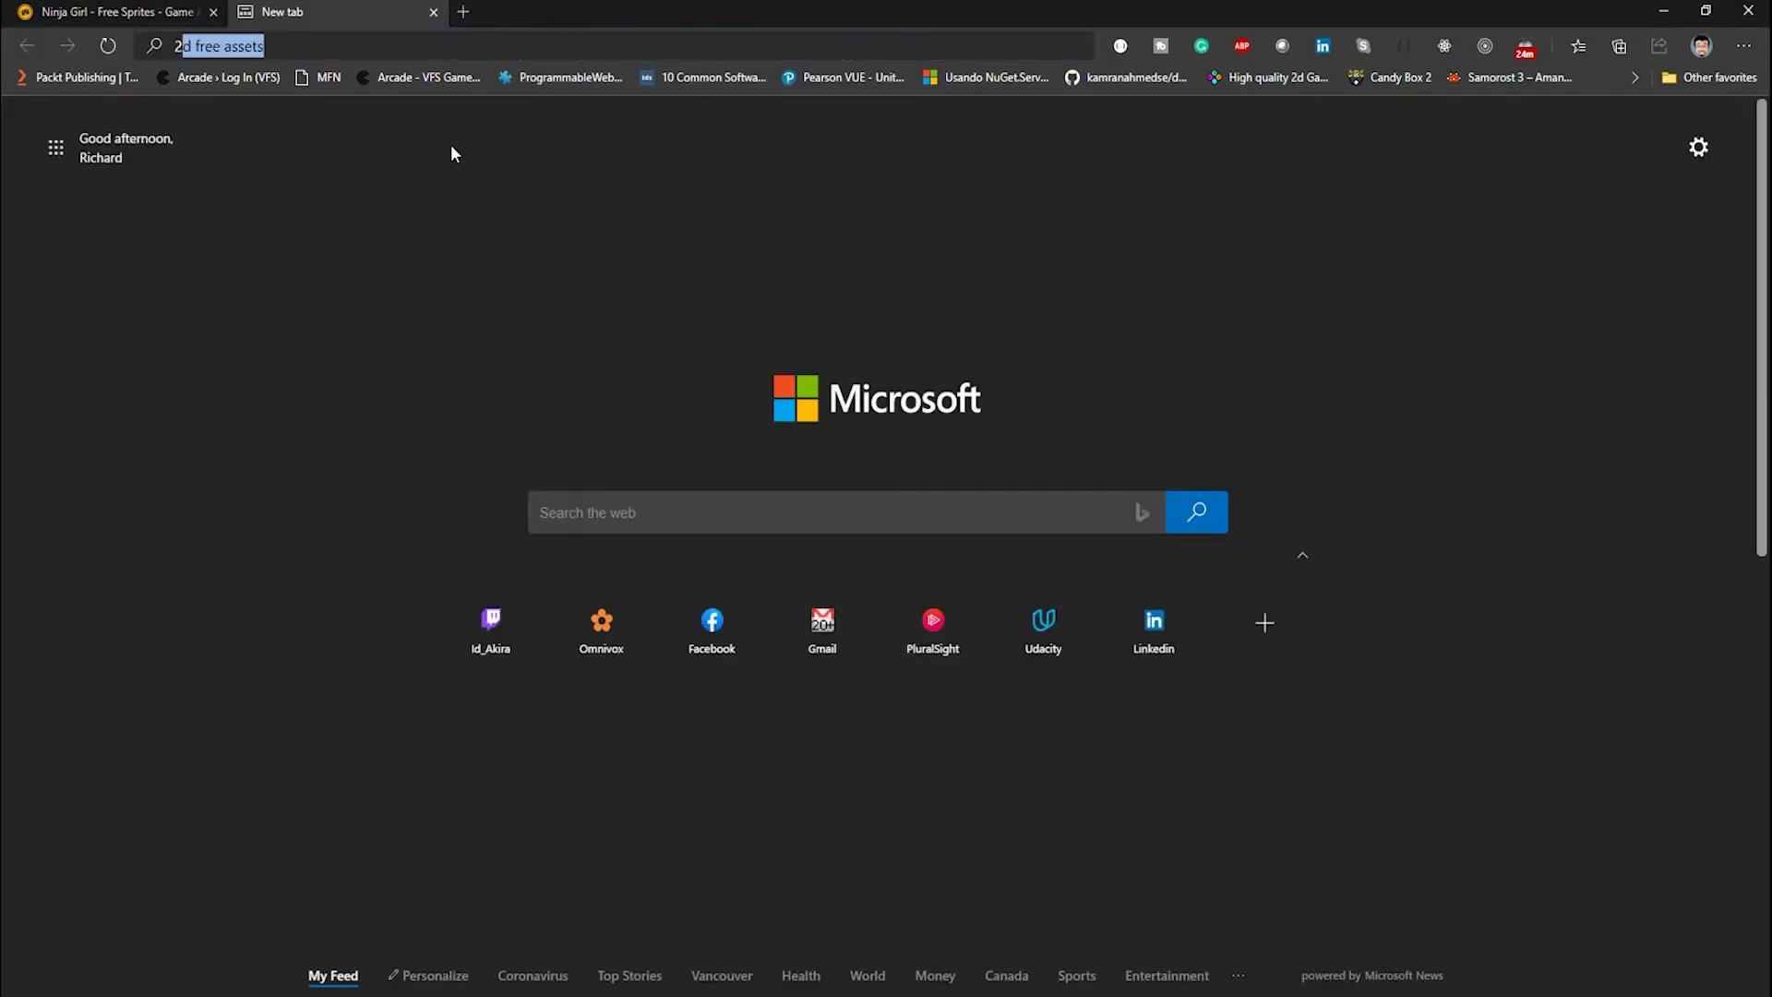
text( free)
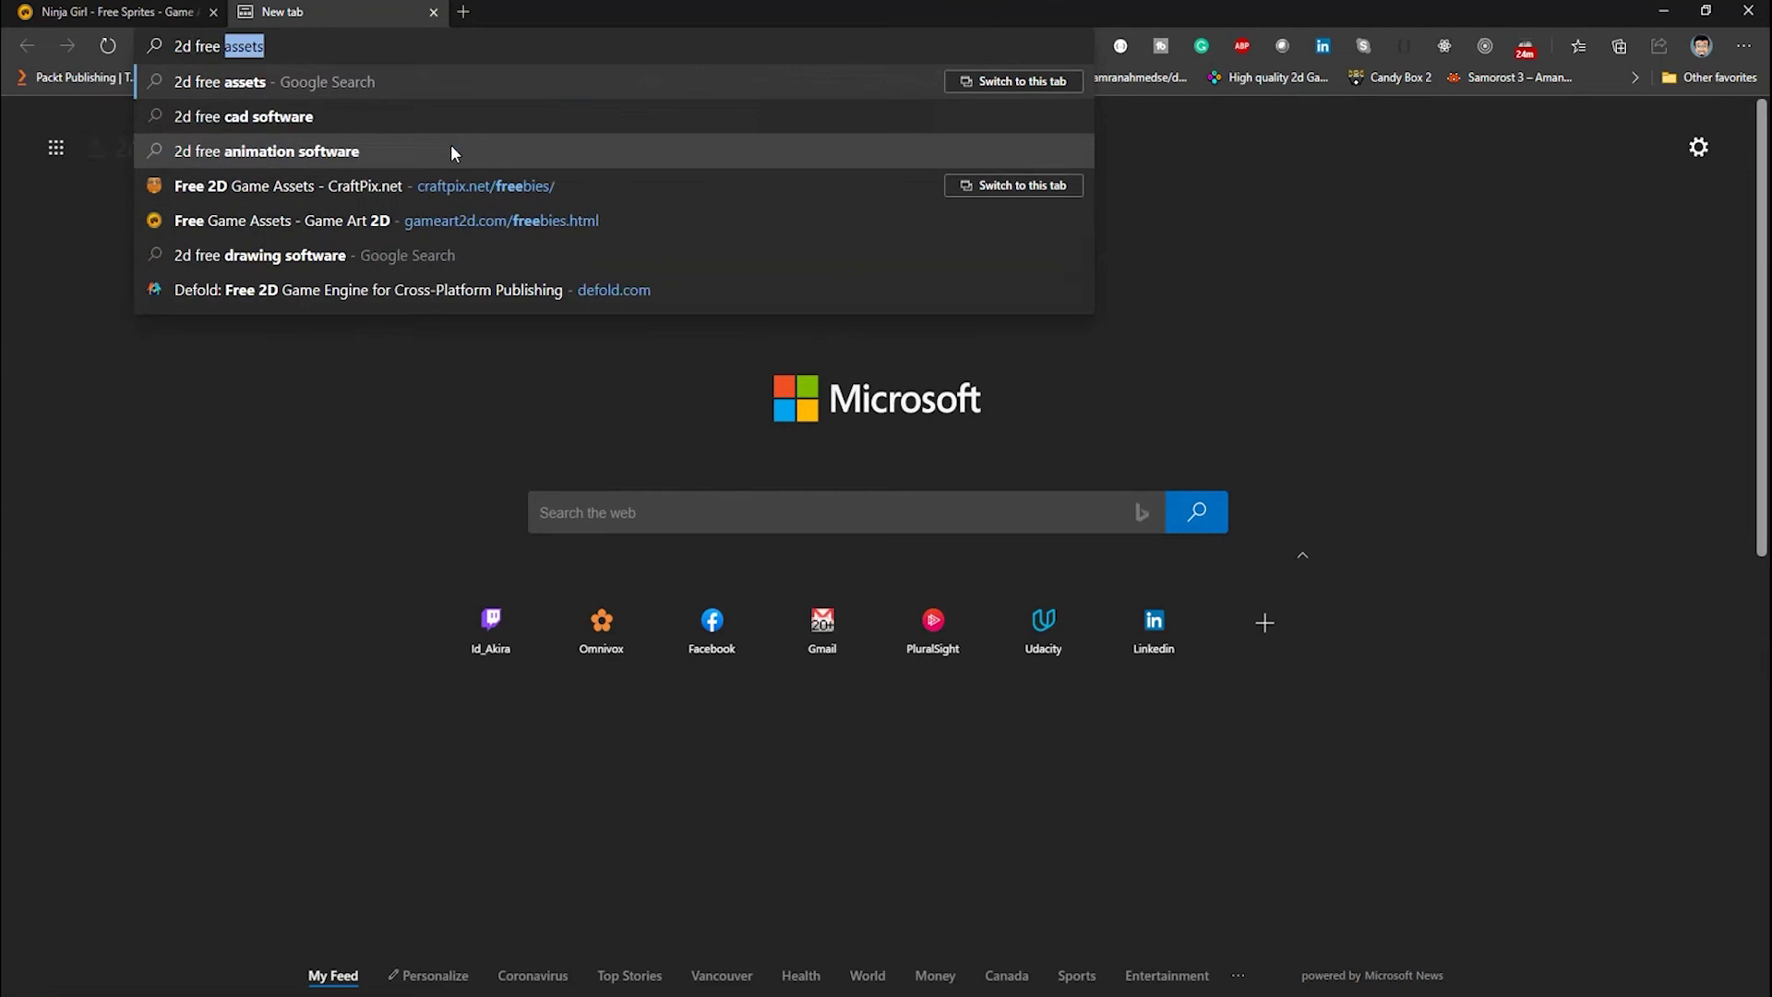
key(Return)
scroll(205, 564, down, 2)
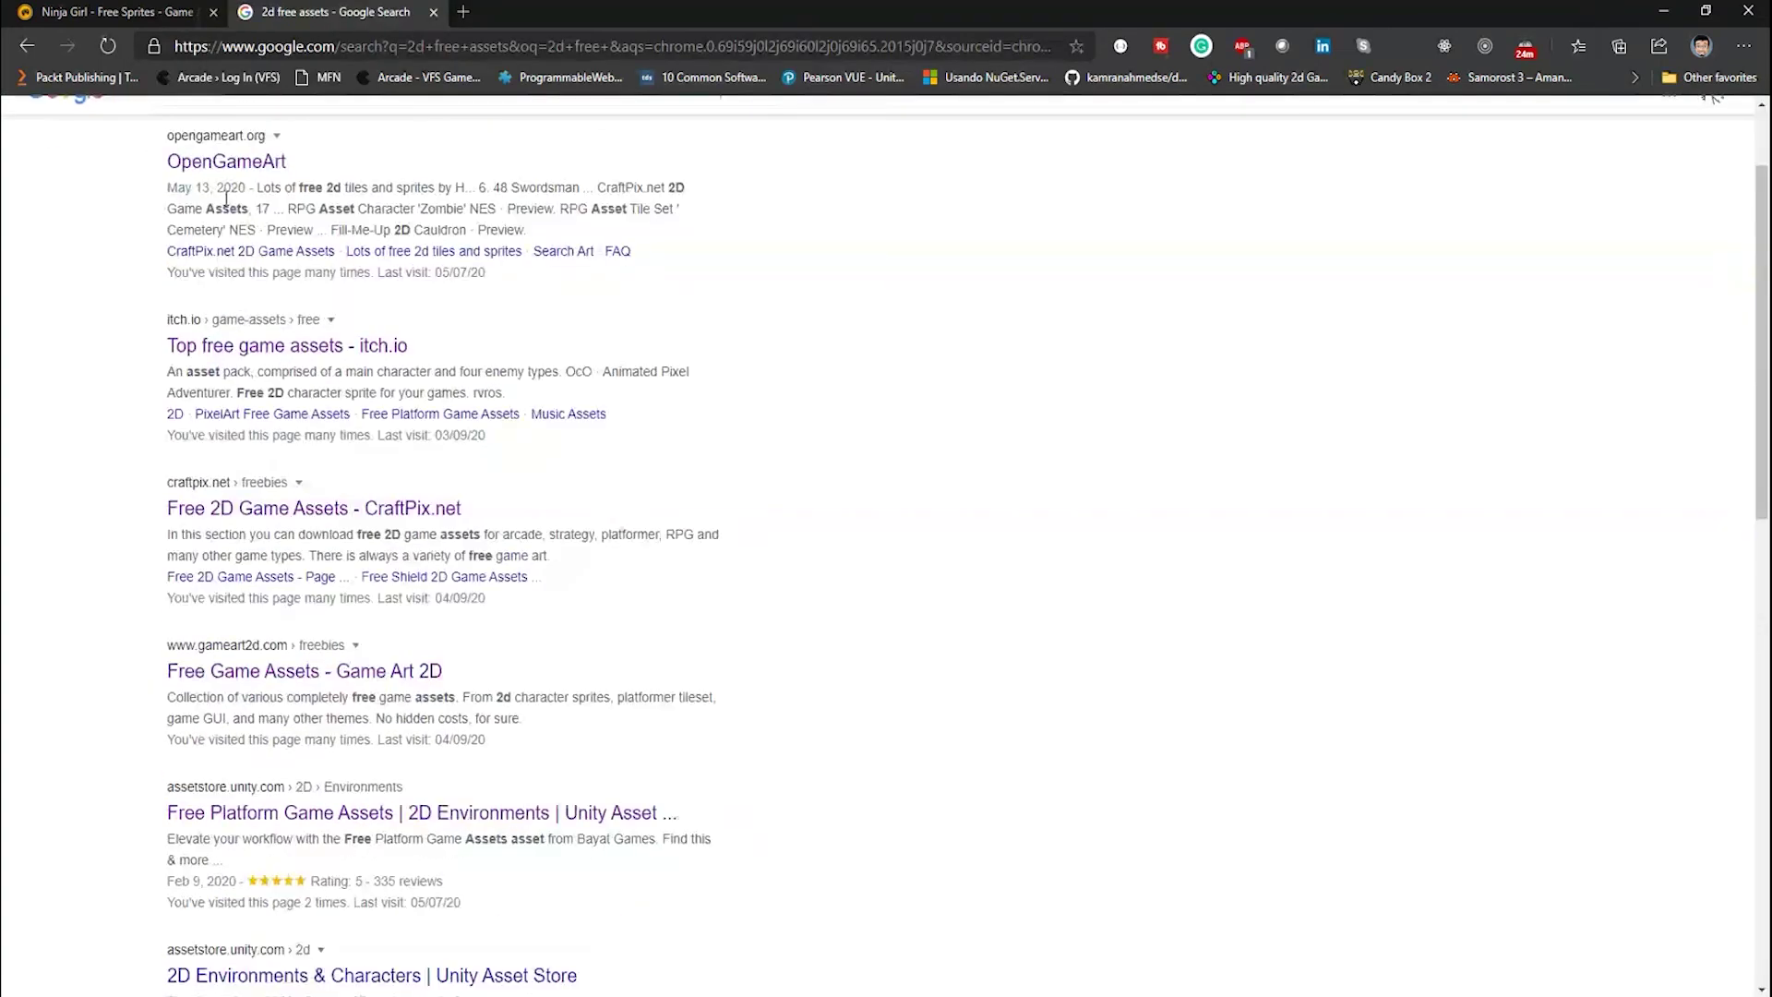
scroll(205, 565, down, 6)
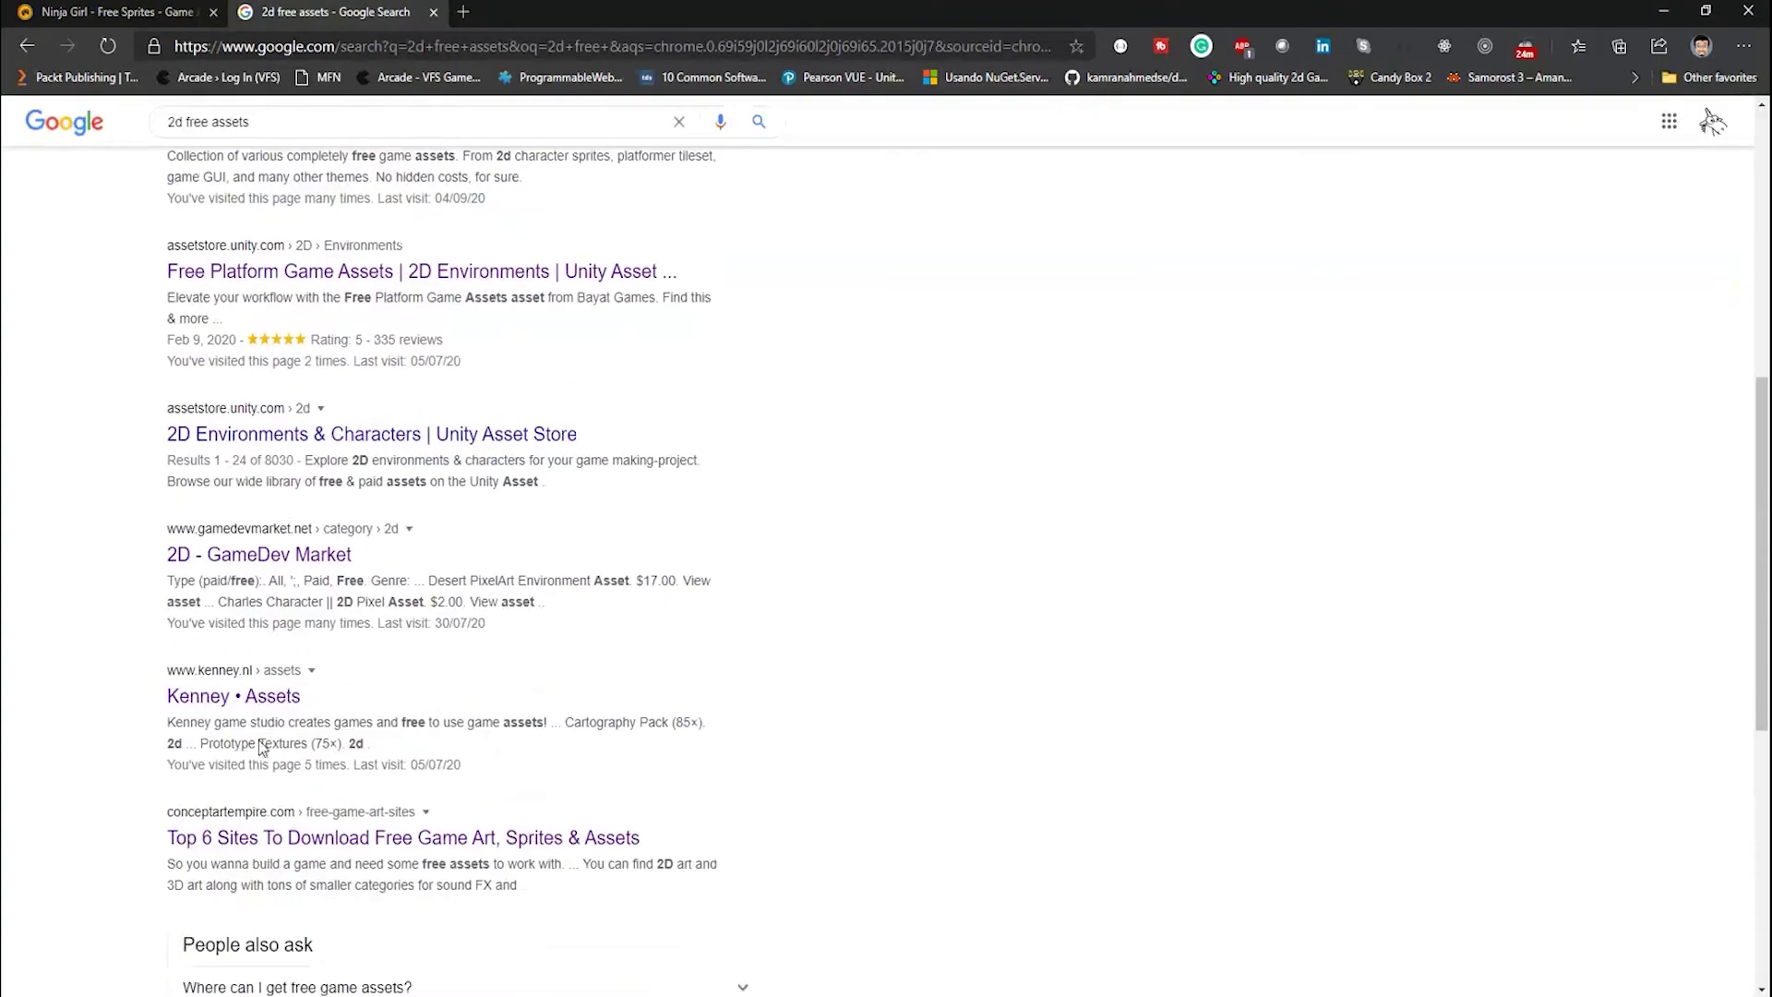
scroll(395, 745, up, 7)
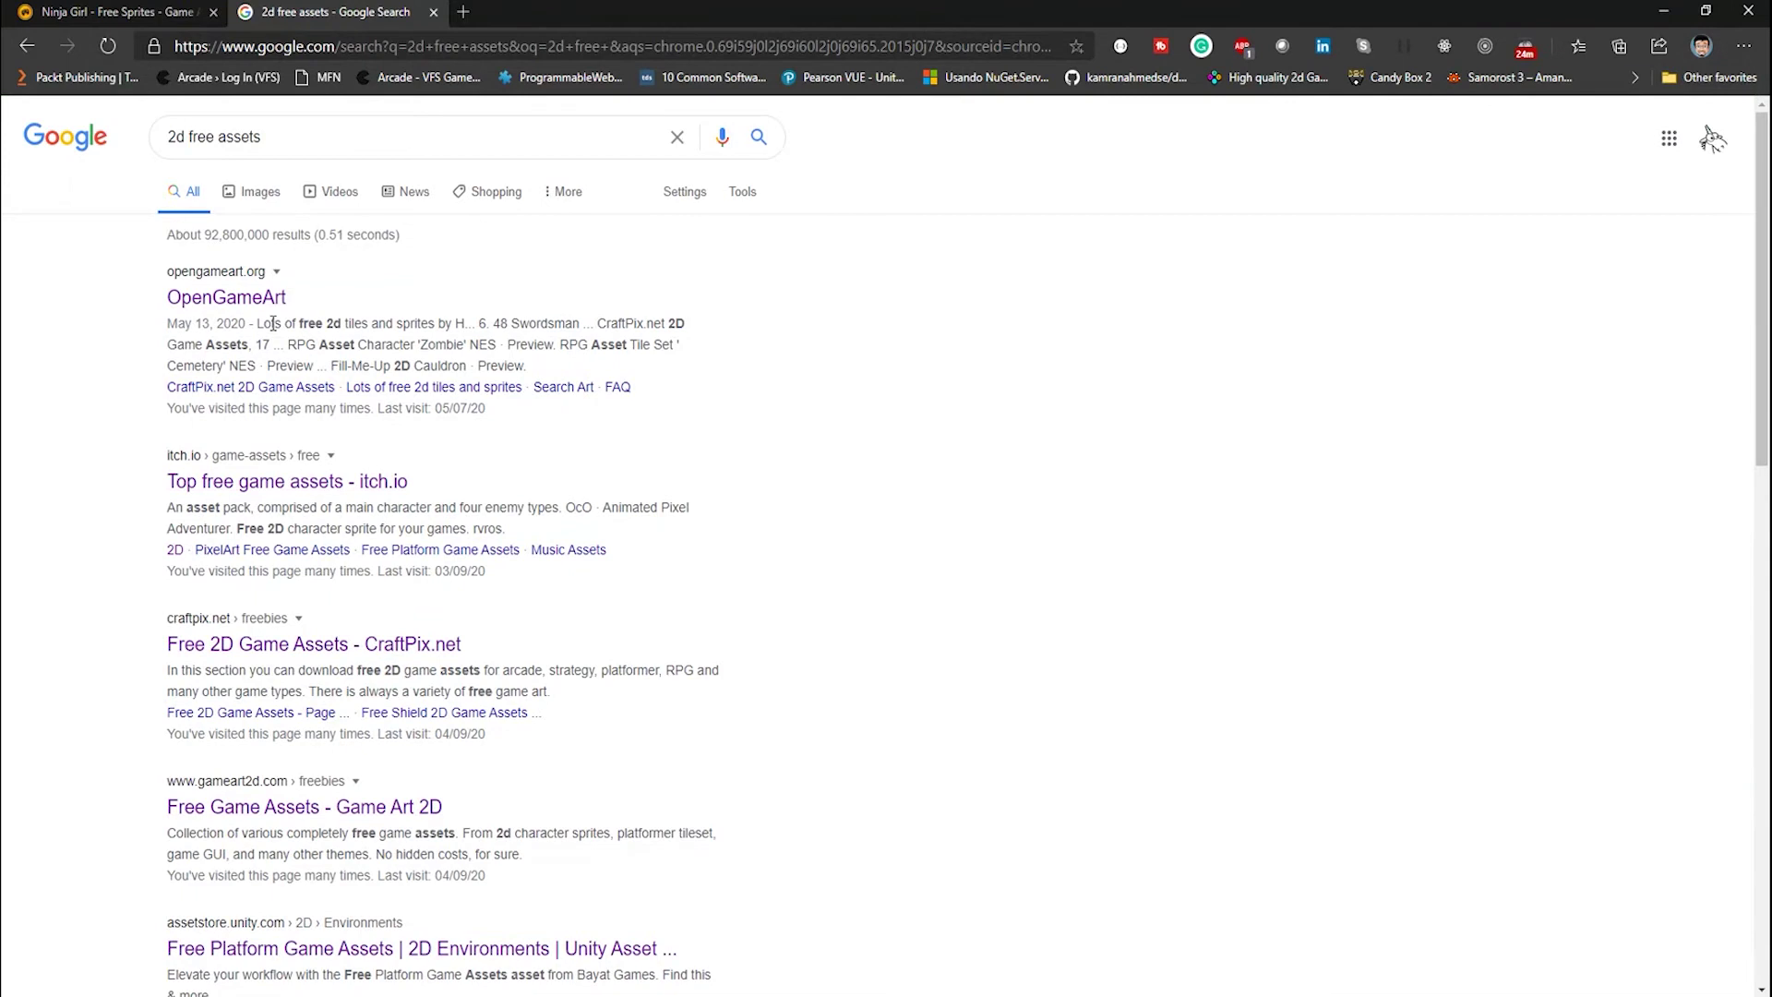
Open the itch.io top free game assets result in a new tab, view it, and return to the search results.
right_click(320, 480)
click(406, 498)
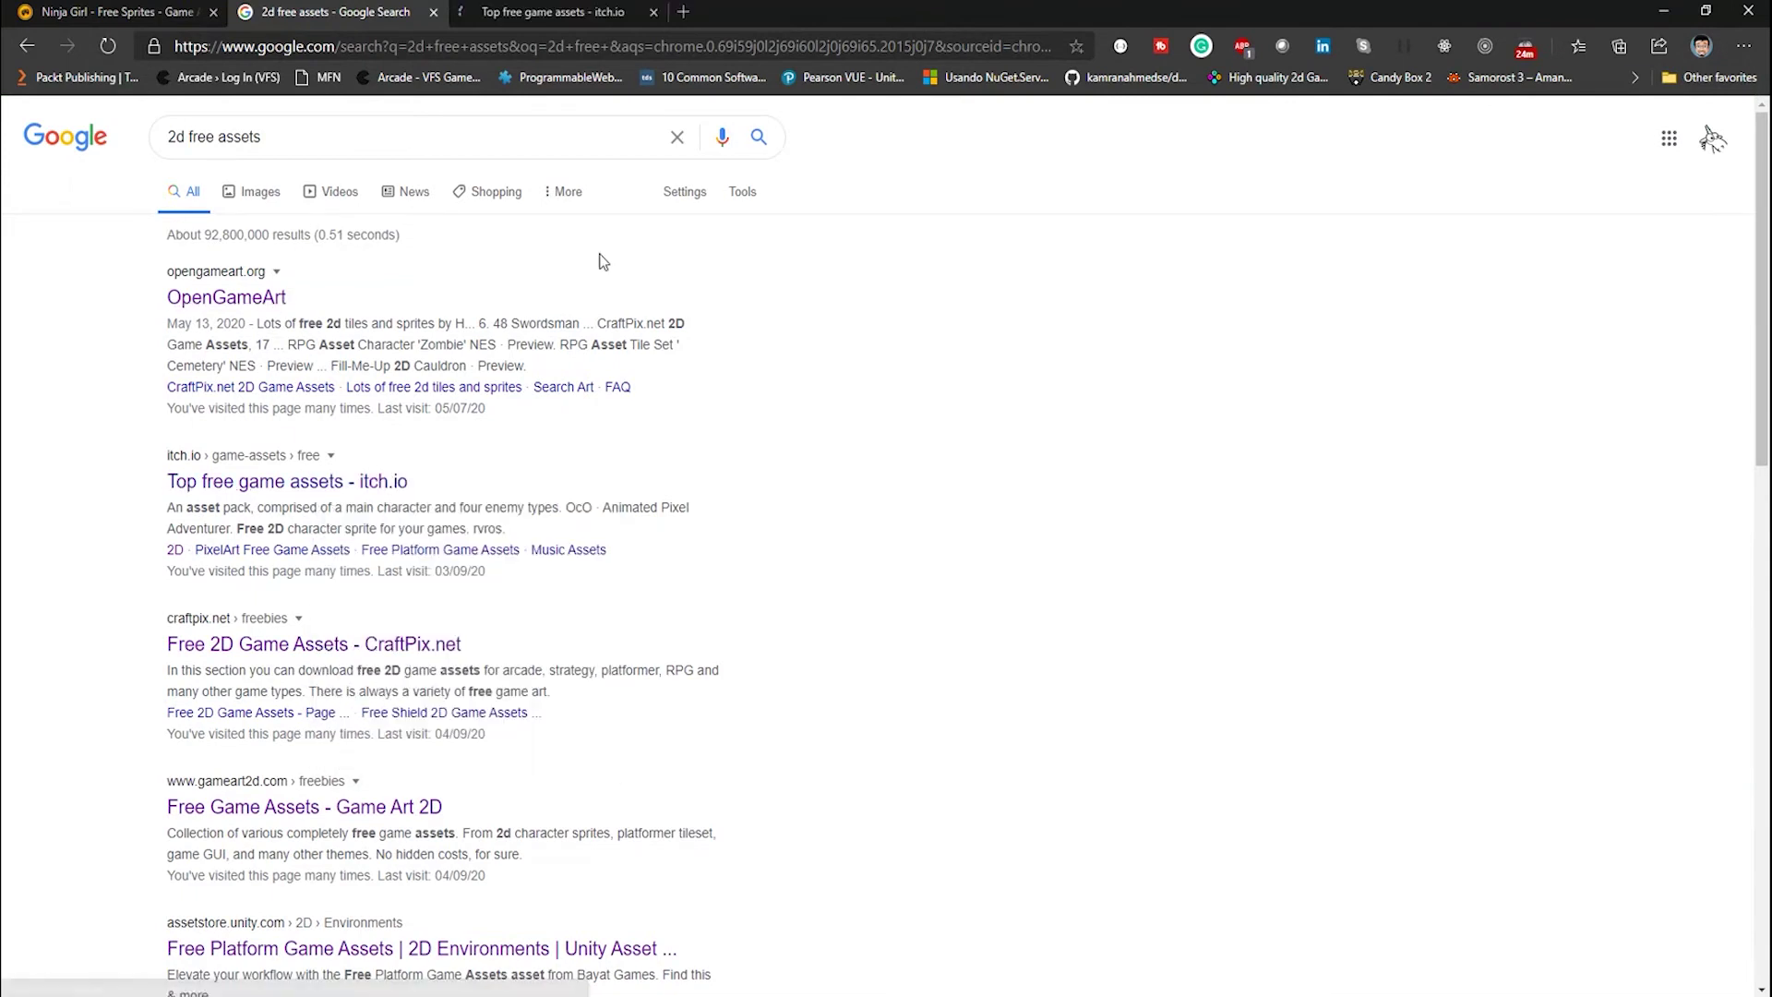
click(565, 16)
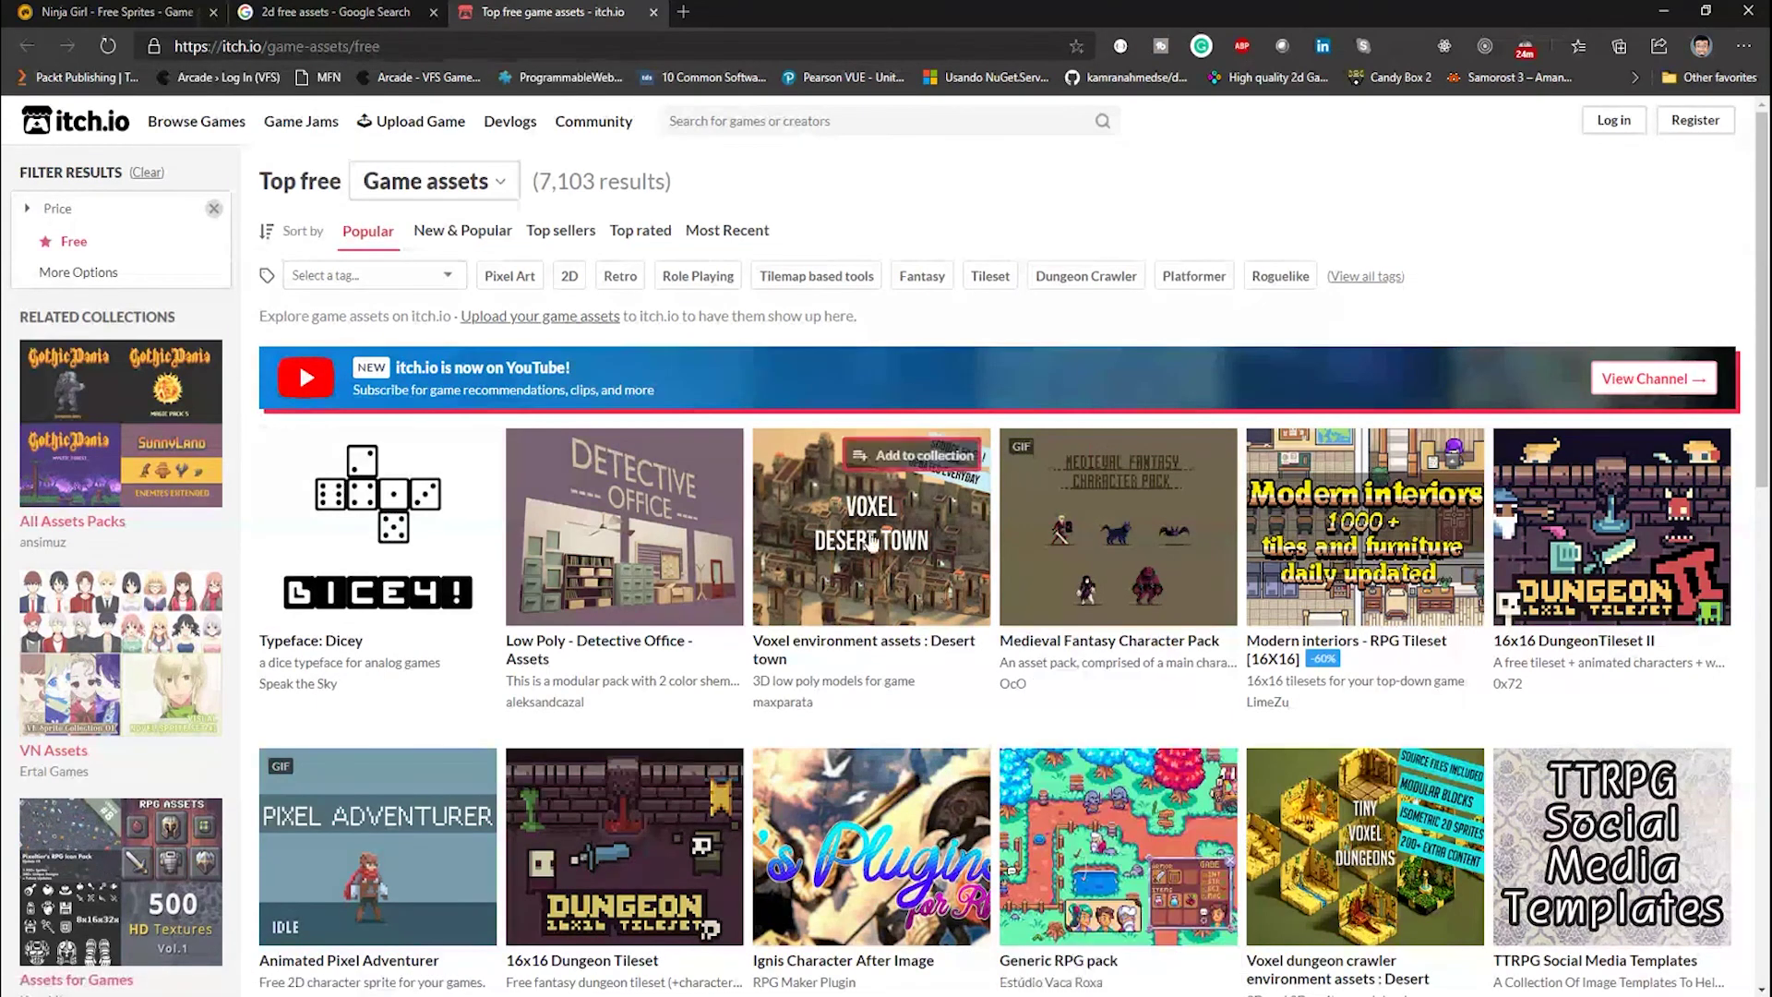
click(378, 17)
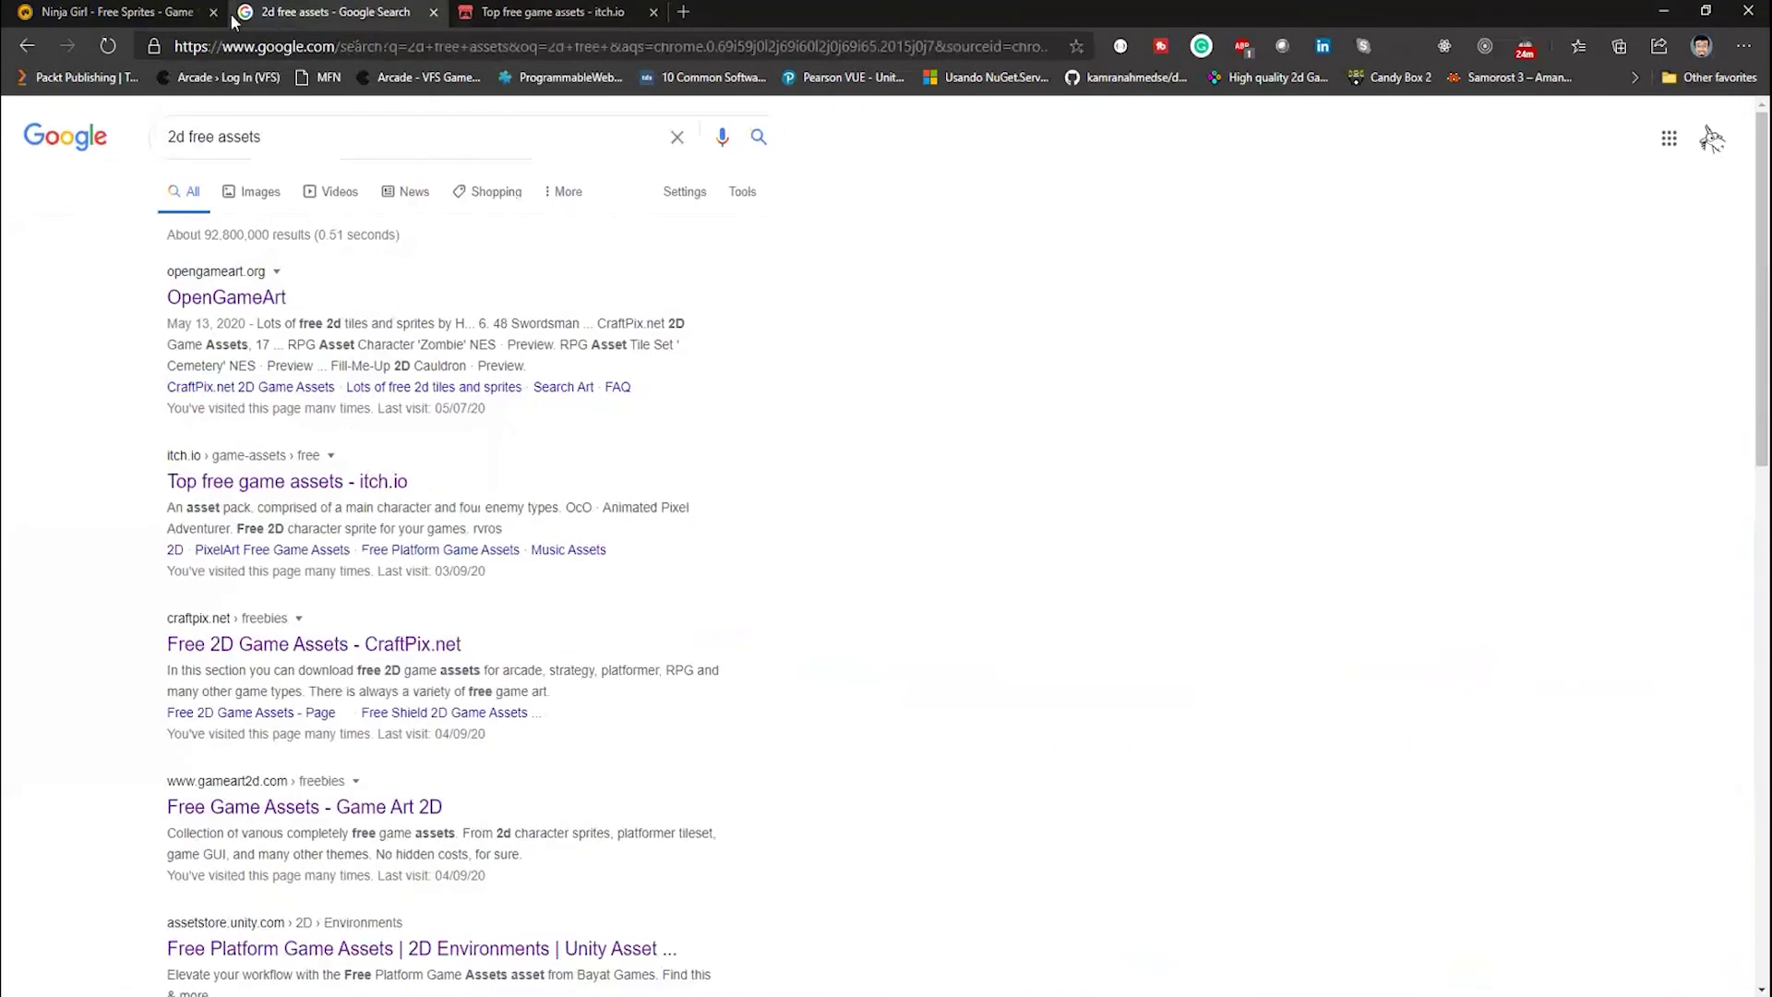
Examine the Ninja Girl free sprite page on Game Art 2D, including its animation states, frame counts and file format.
click(171, 13)
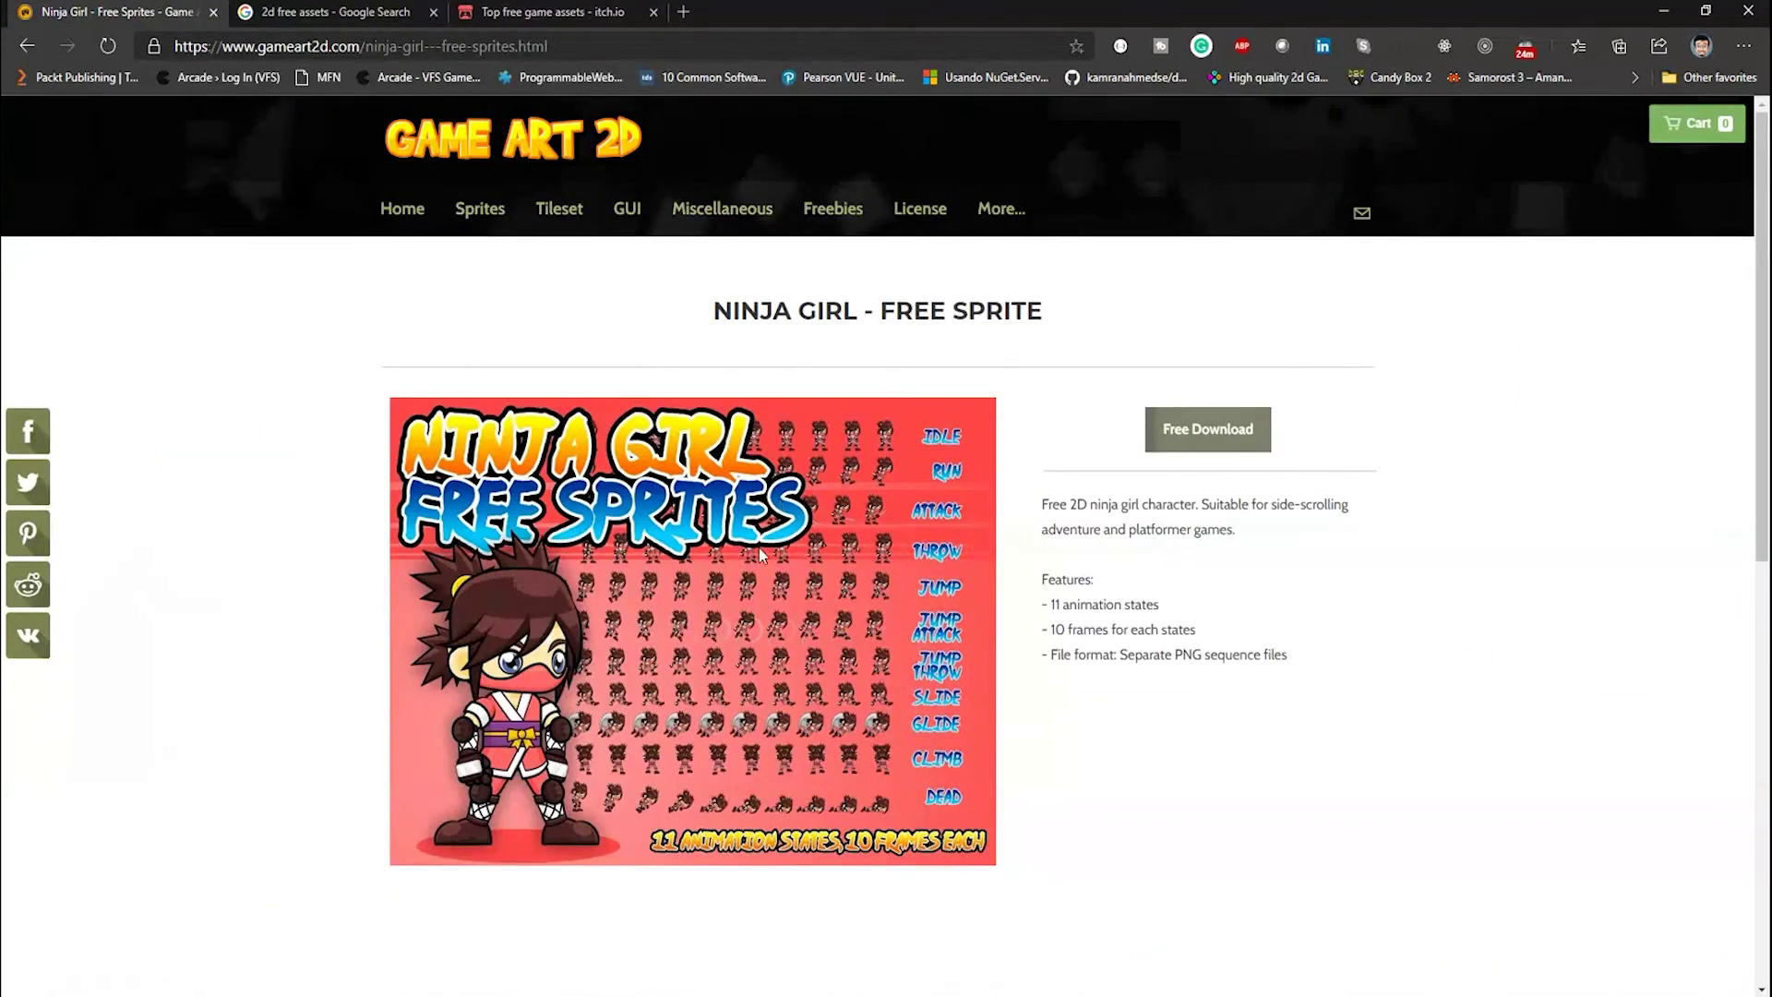
scroll(651, 233, down, 2)
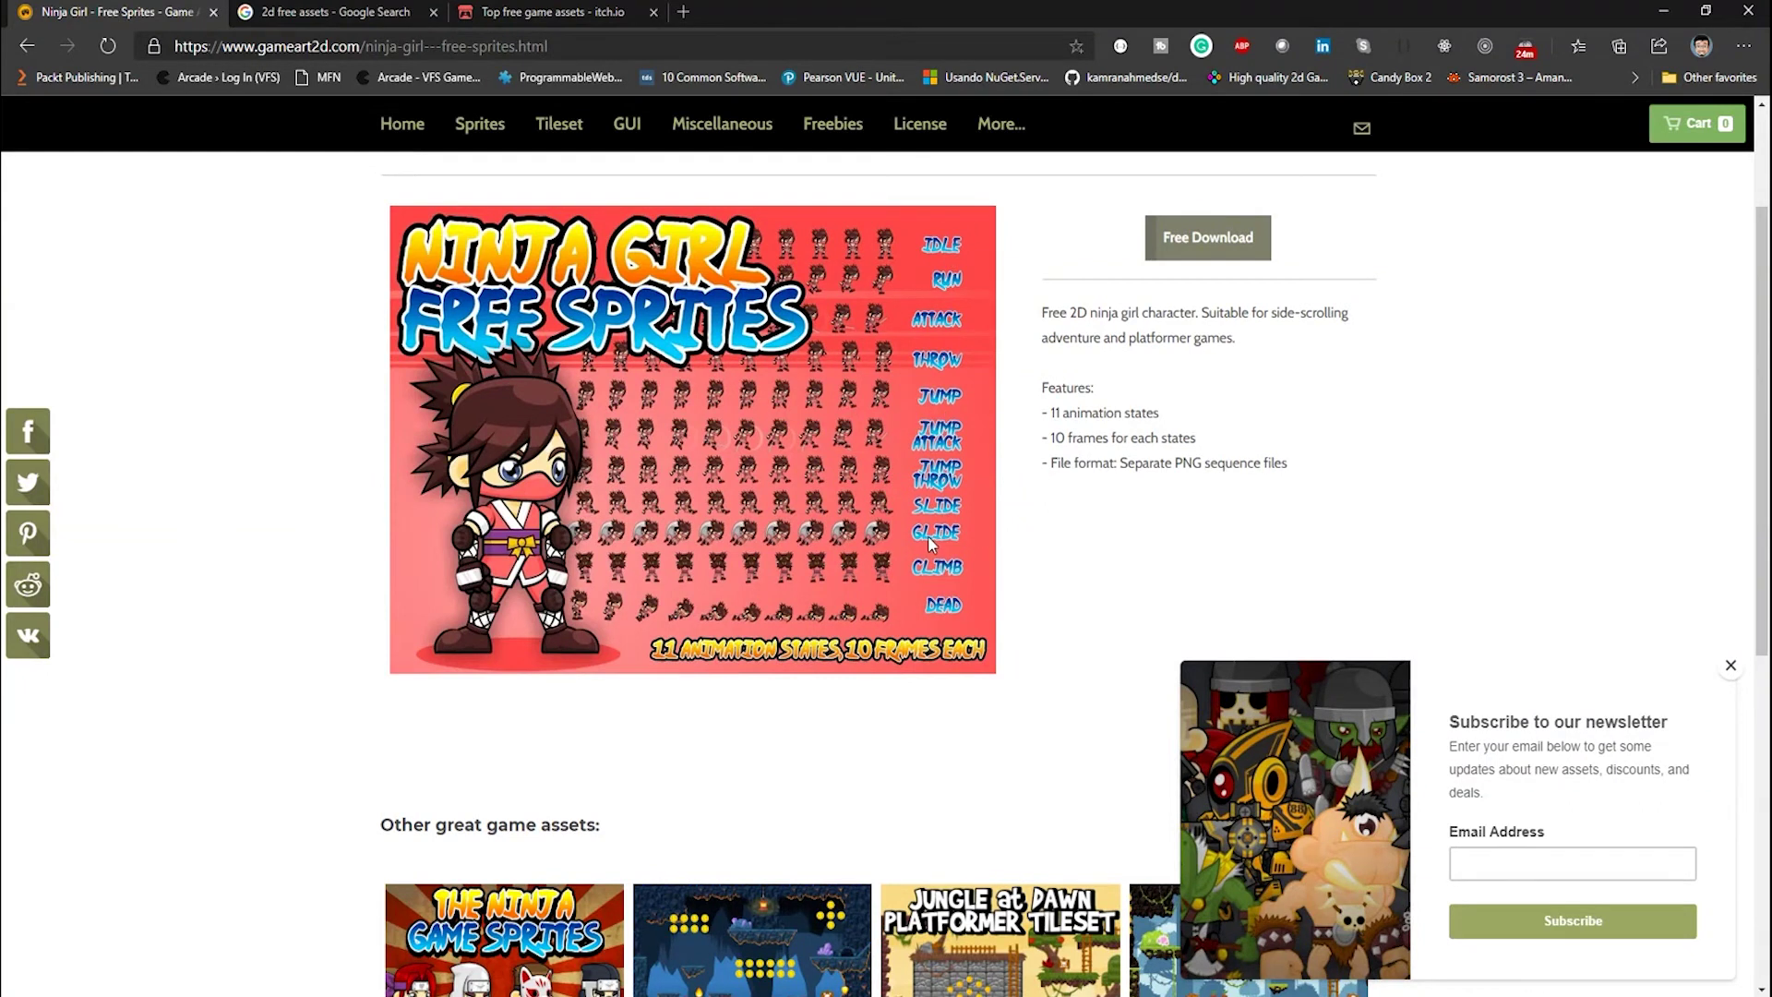
scroll(929, 541, down, 3)
scroll(929, 544, up, 3)
drag(1301, 458, 1046, 304)
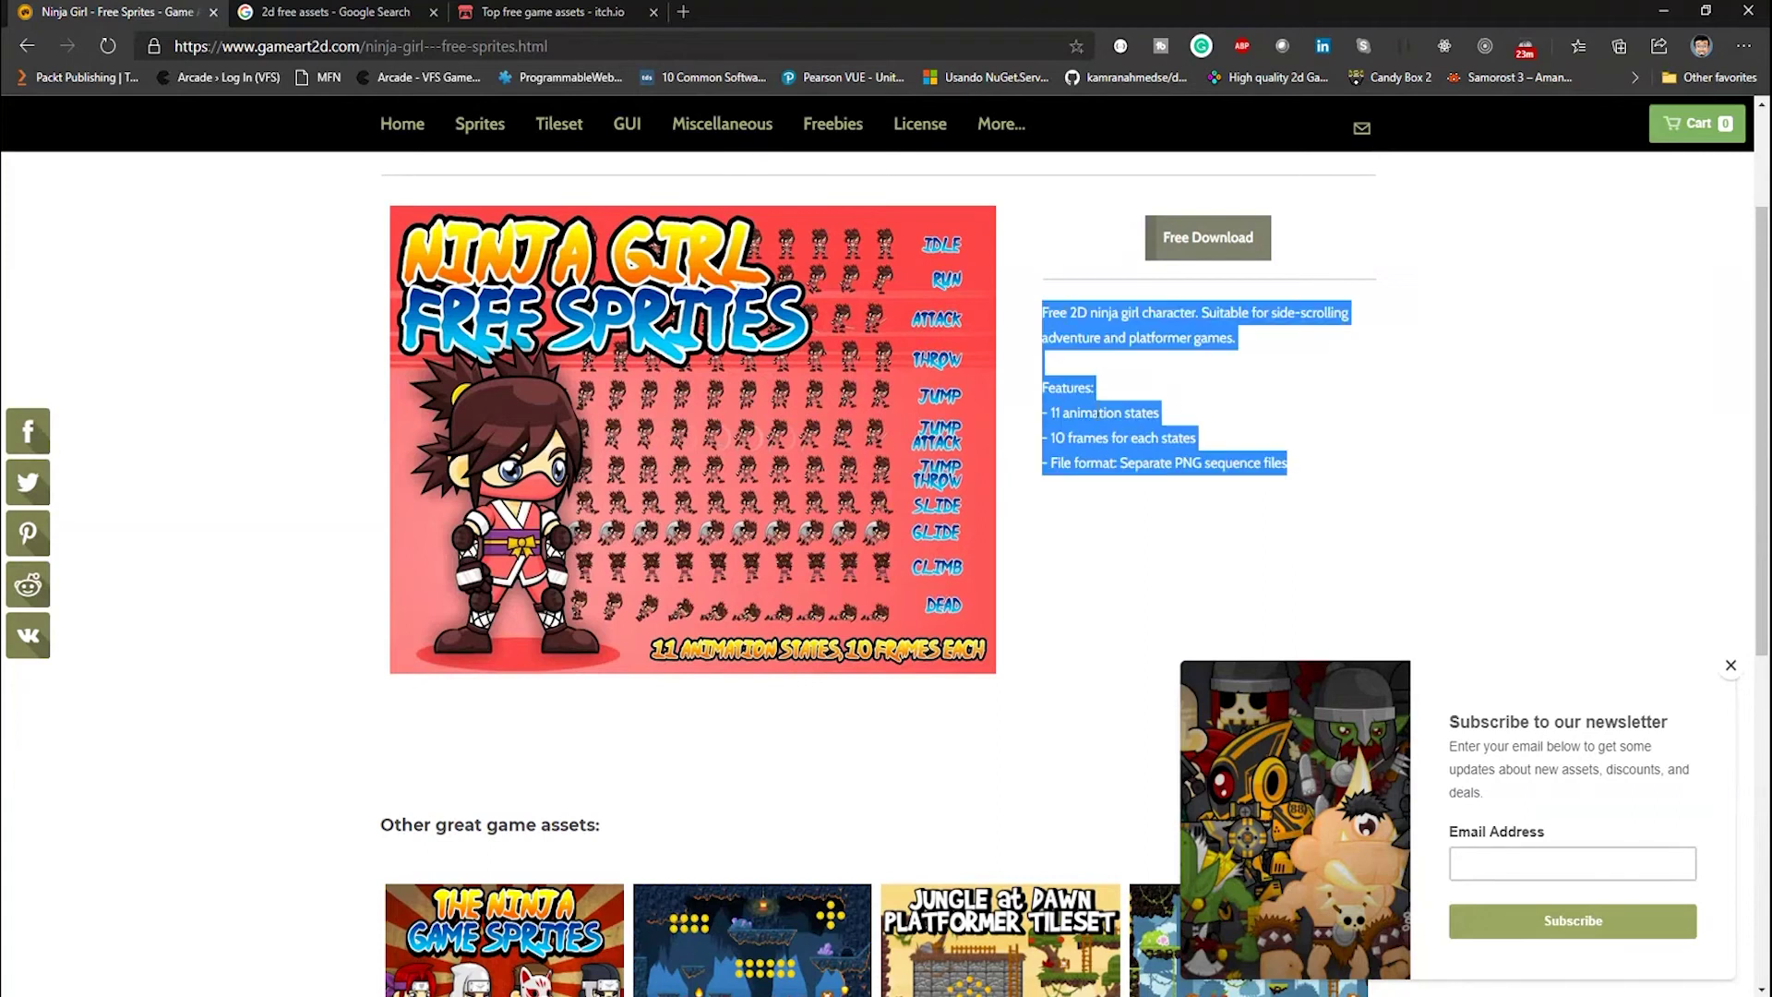
click(1156, 429)
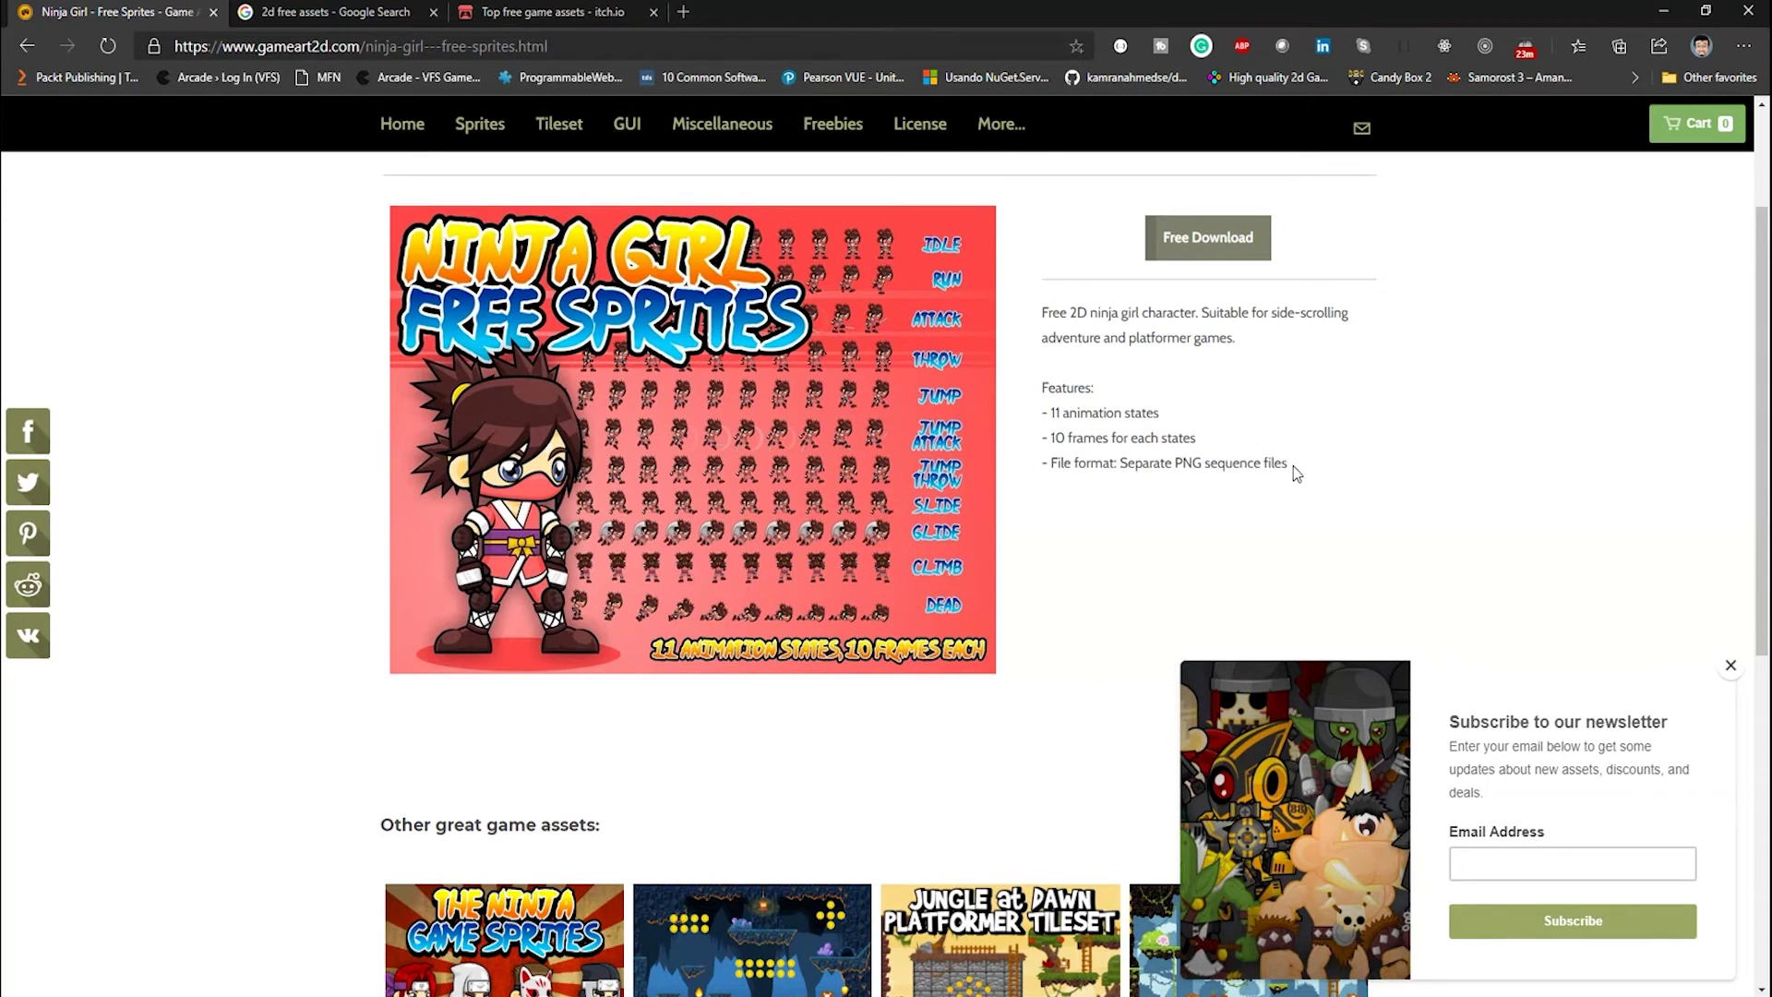
drag(1293, 467, 1041, 312)
click(1117, 406)
drag(1236, 459, 1044, 318)
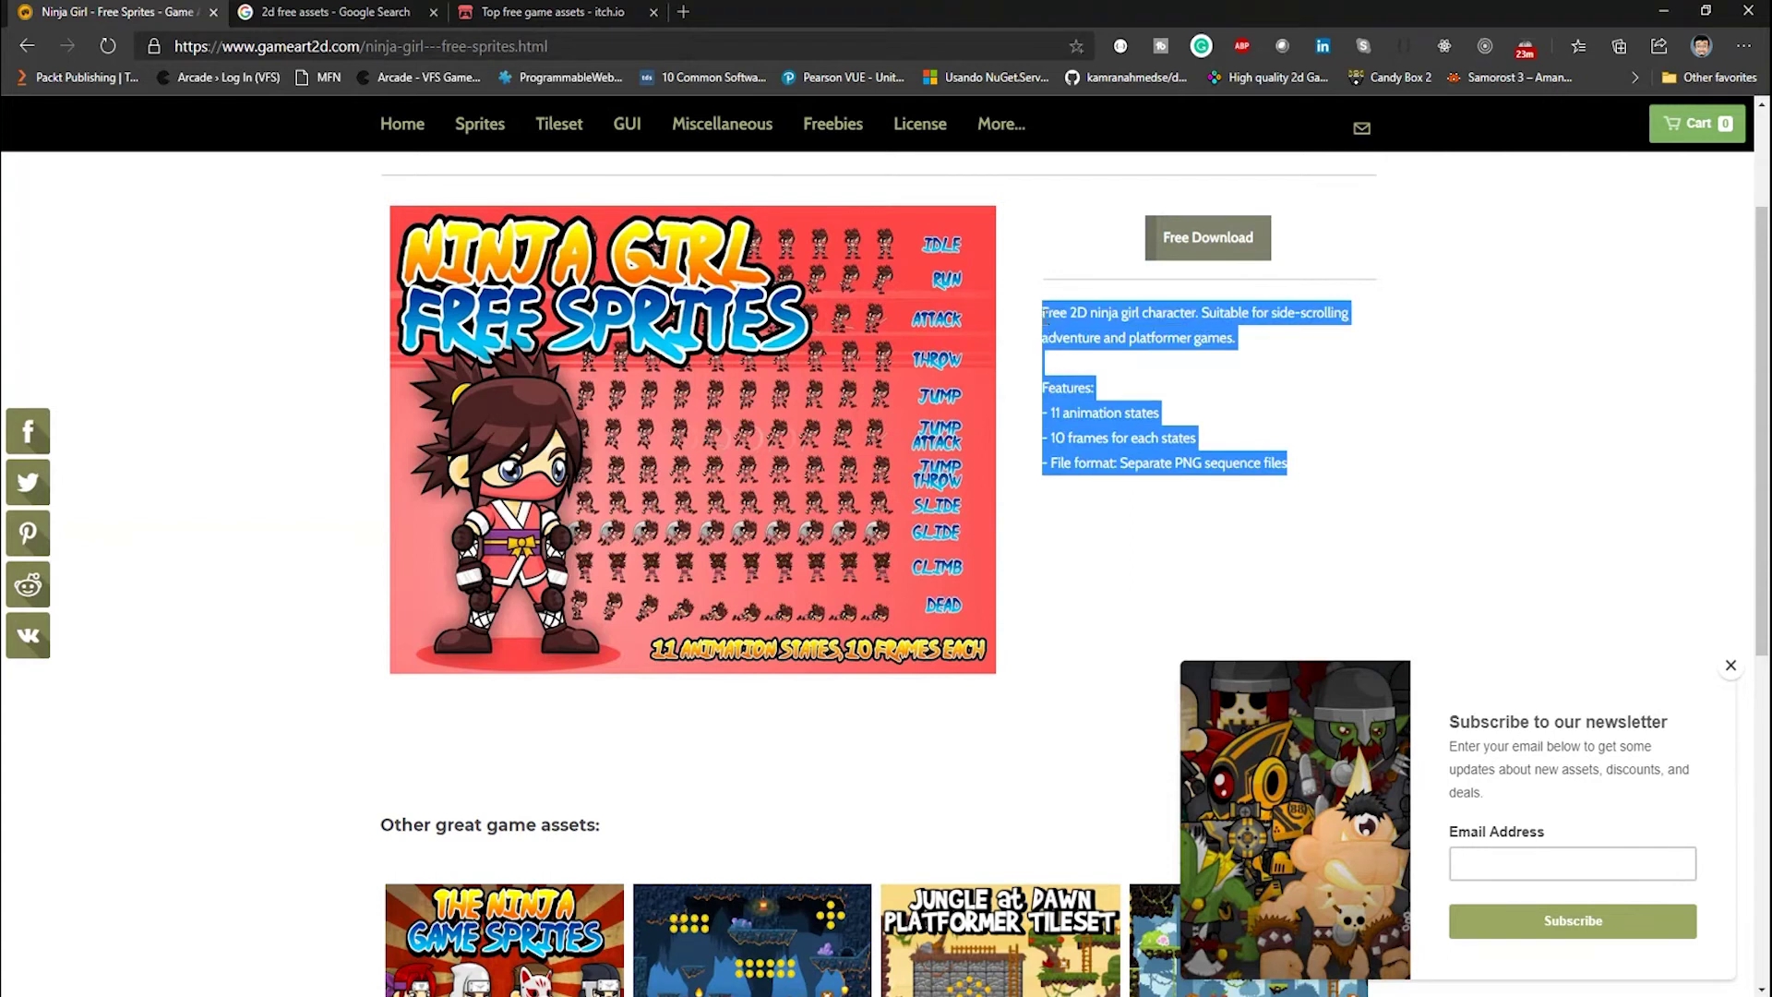
click(1210, 415)
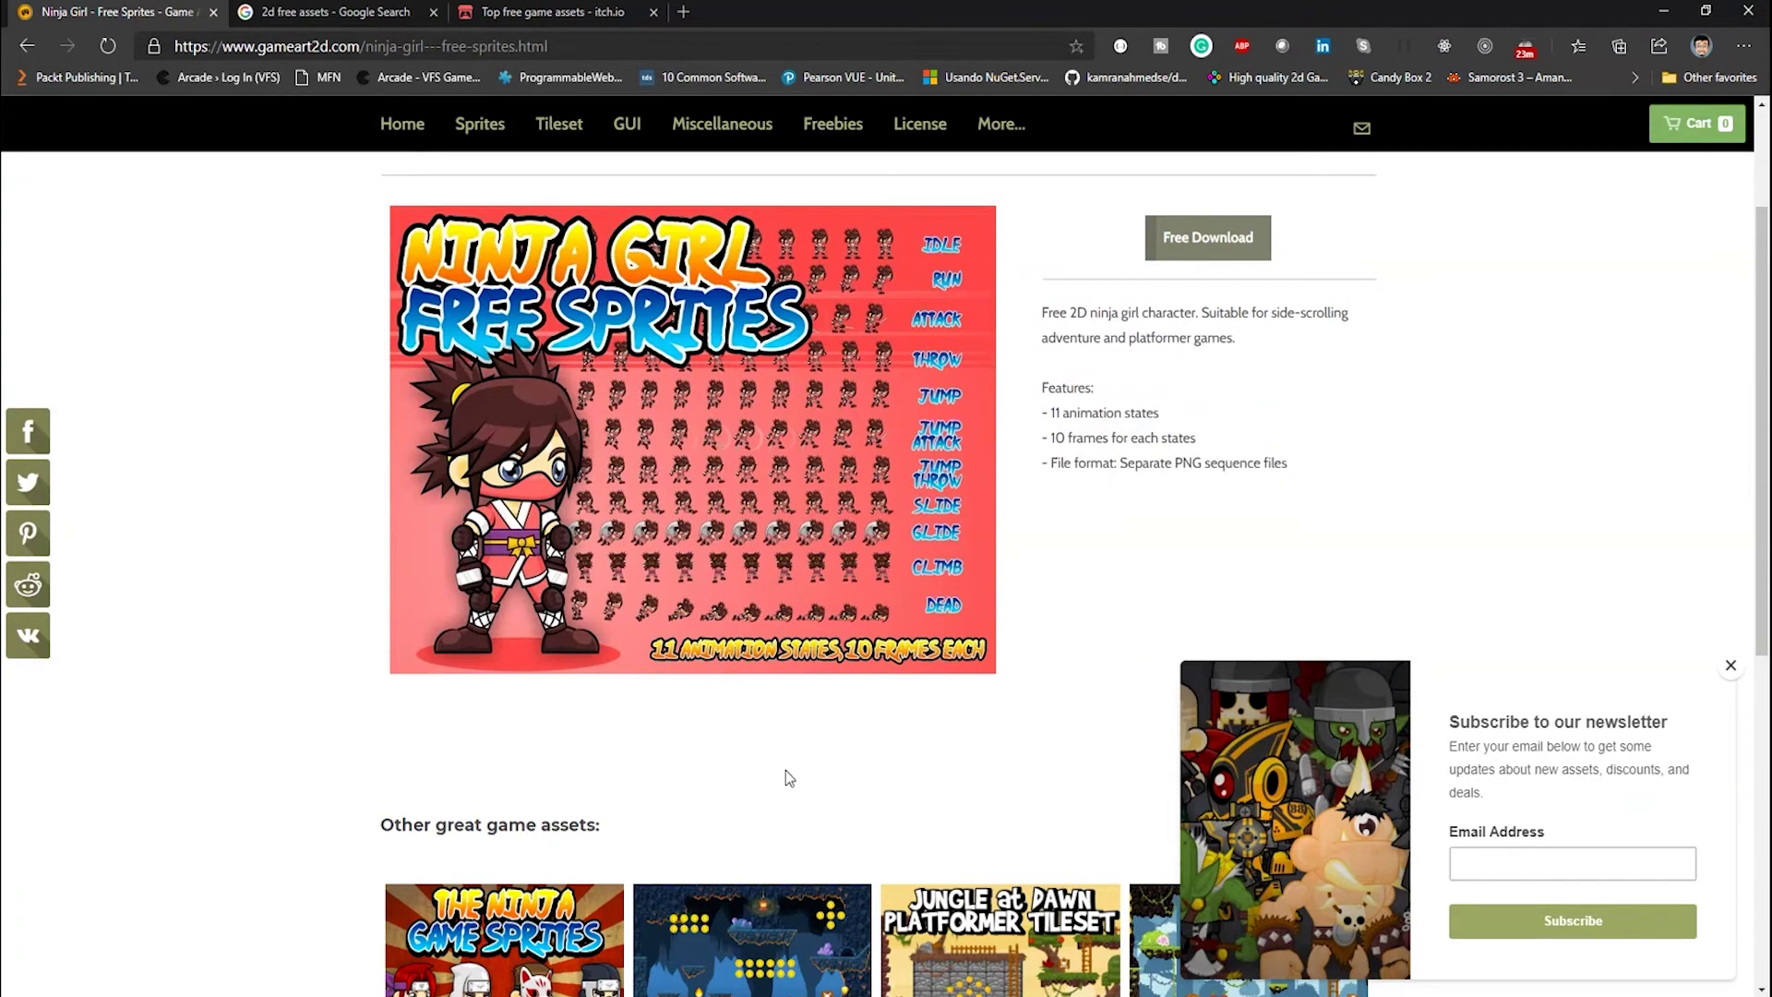
scroll(972, 656, up, 1)
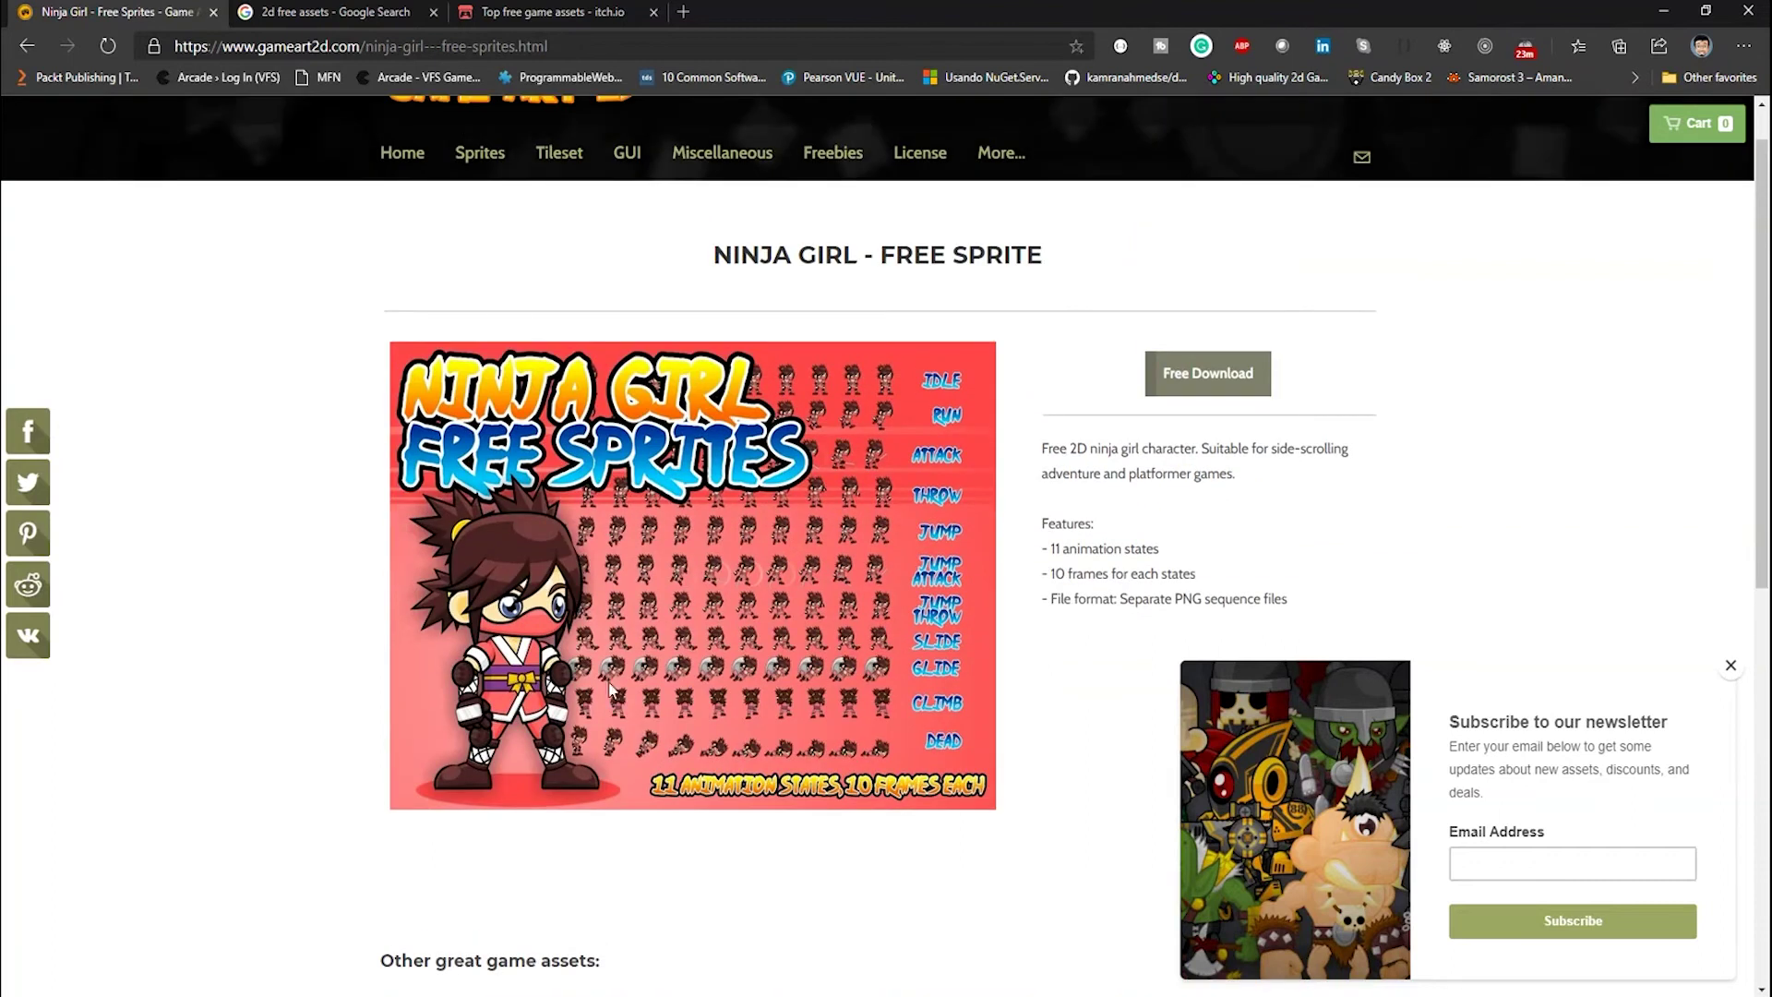
Switch to File Explorer, open the png folder inside ninjagirlnew in Downloads, and look through the sprite frames.
key(alt+Tab)
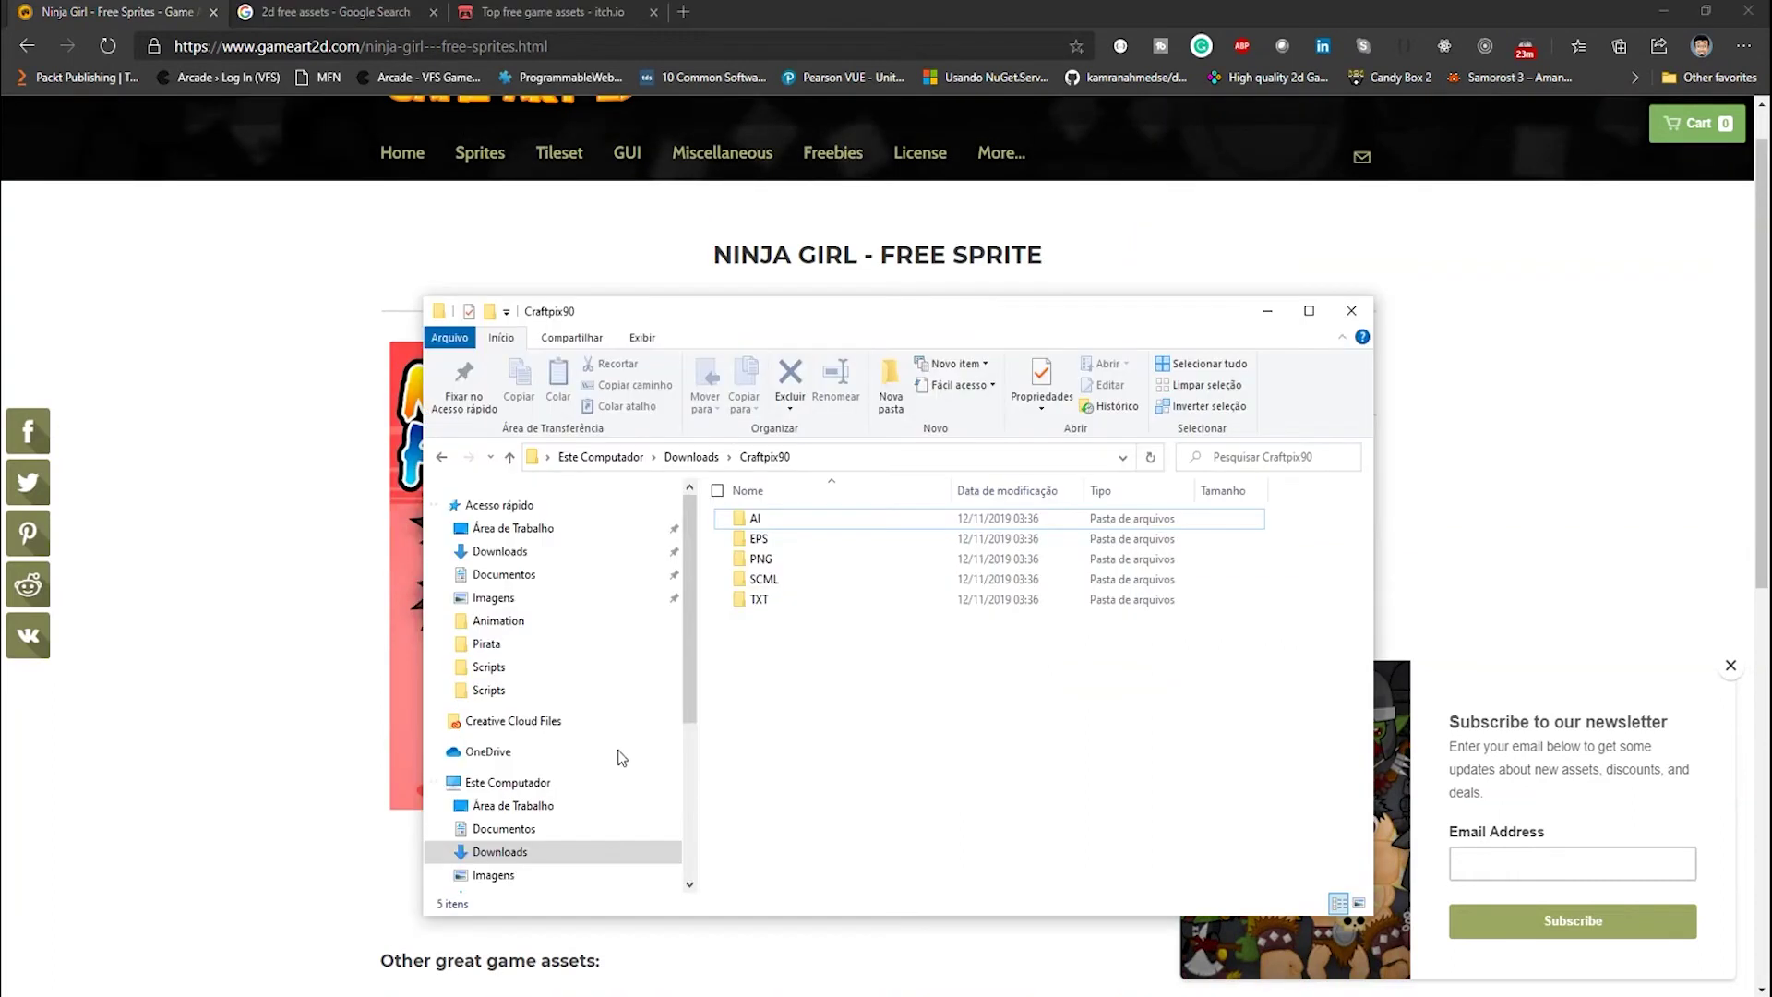
click(503, 551)
click(754, 552)
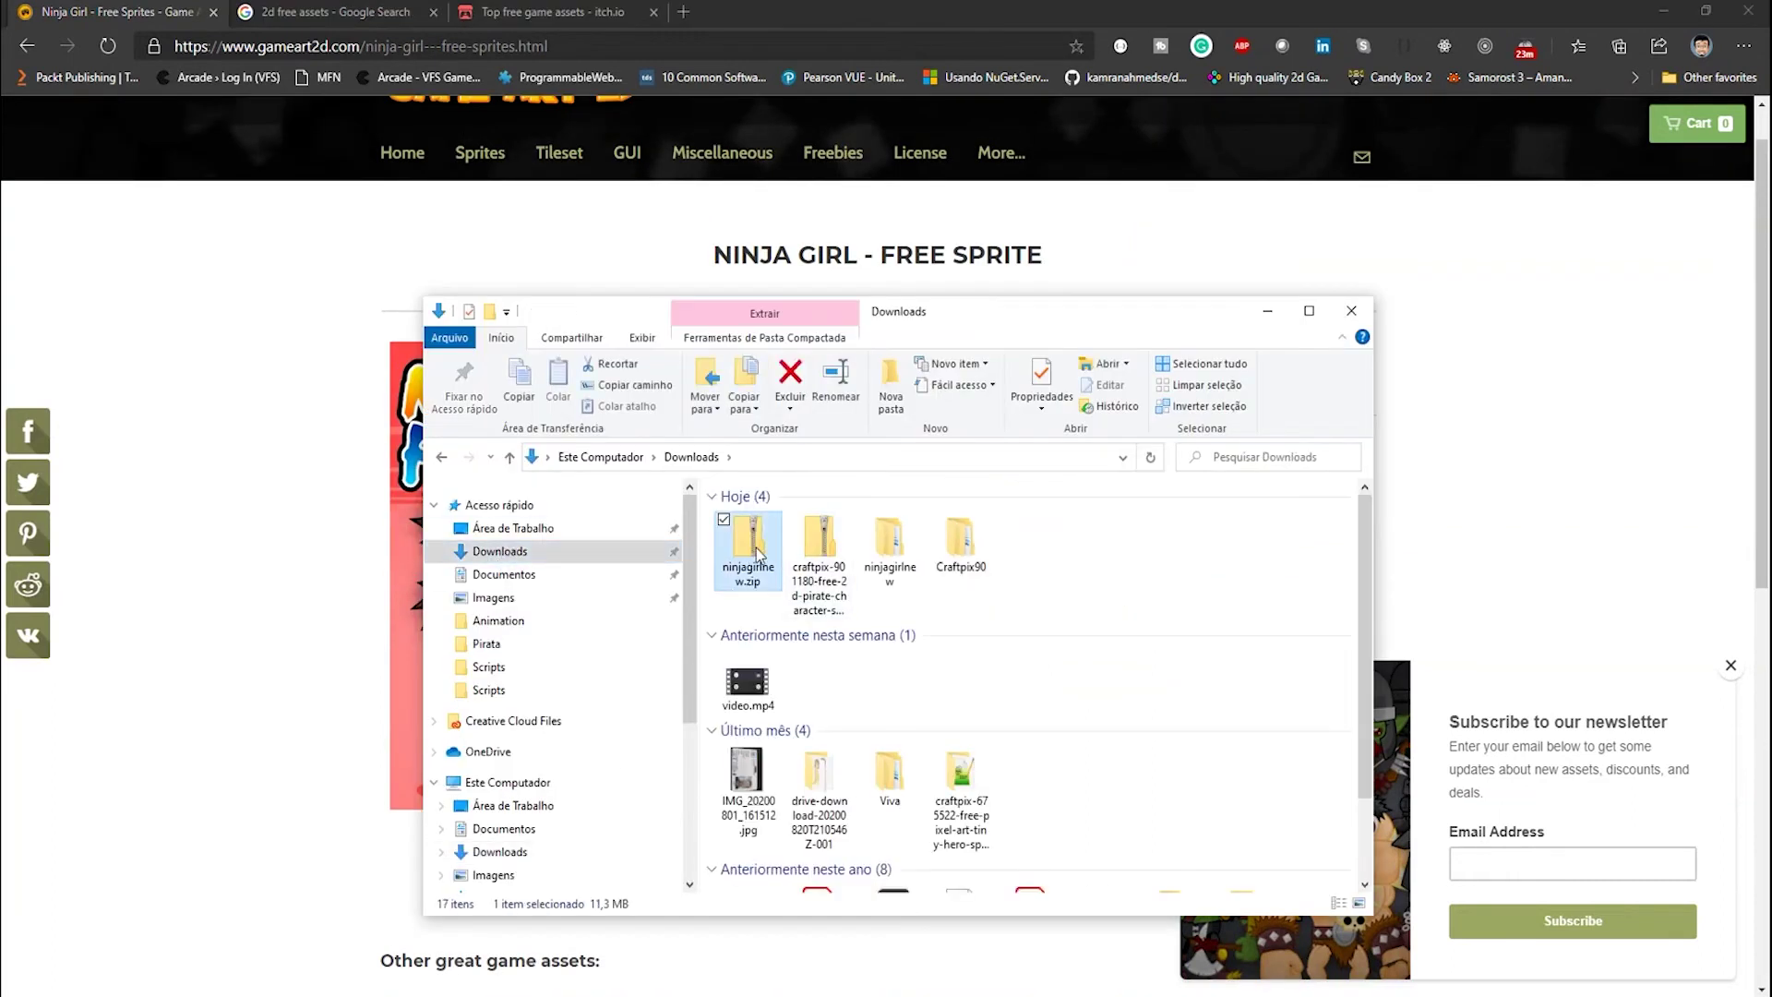
double_click(900, 539)
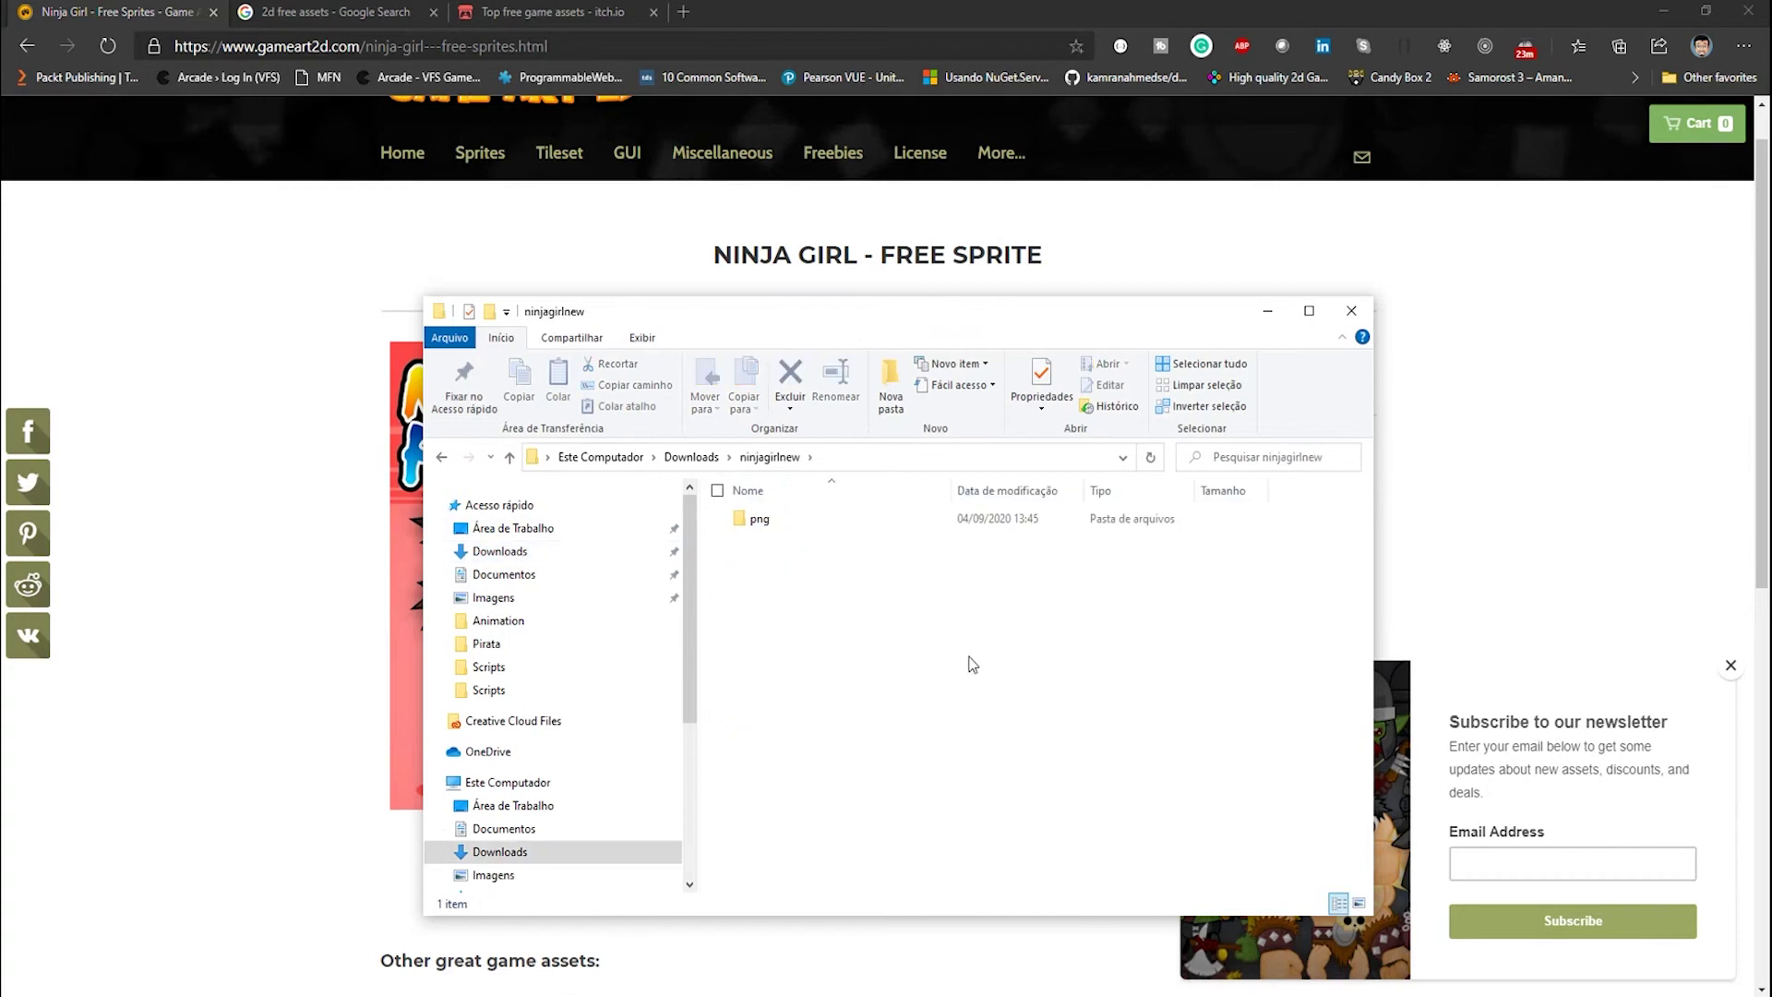
double_click(784, 522)
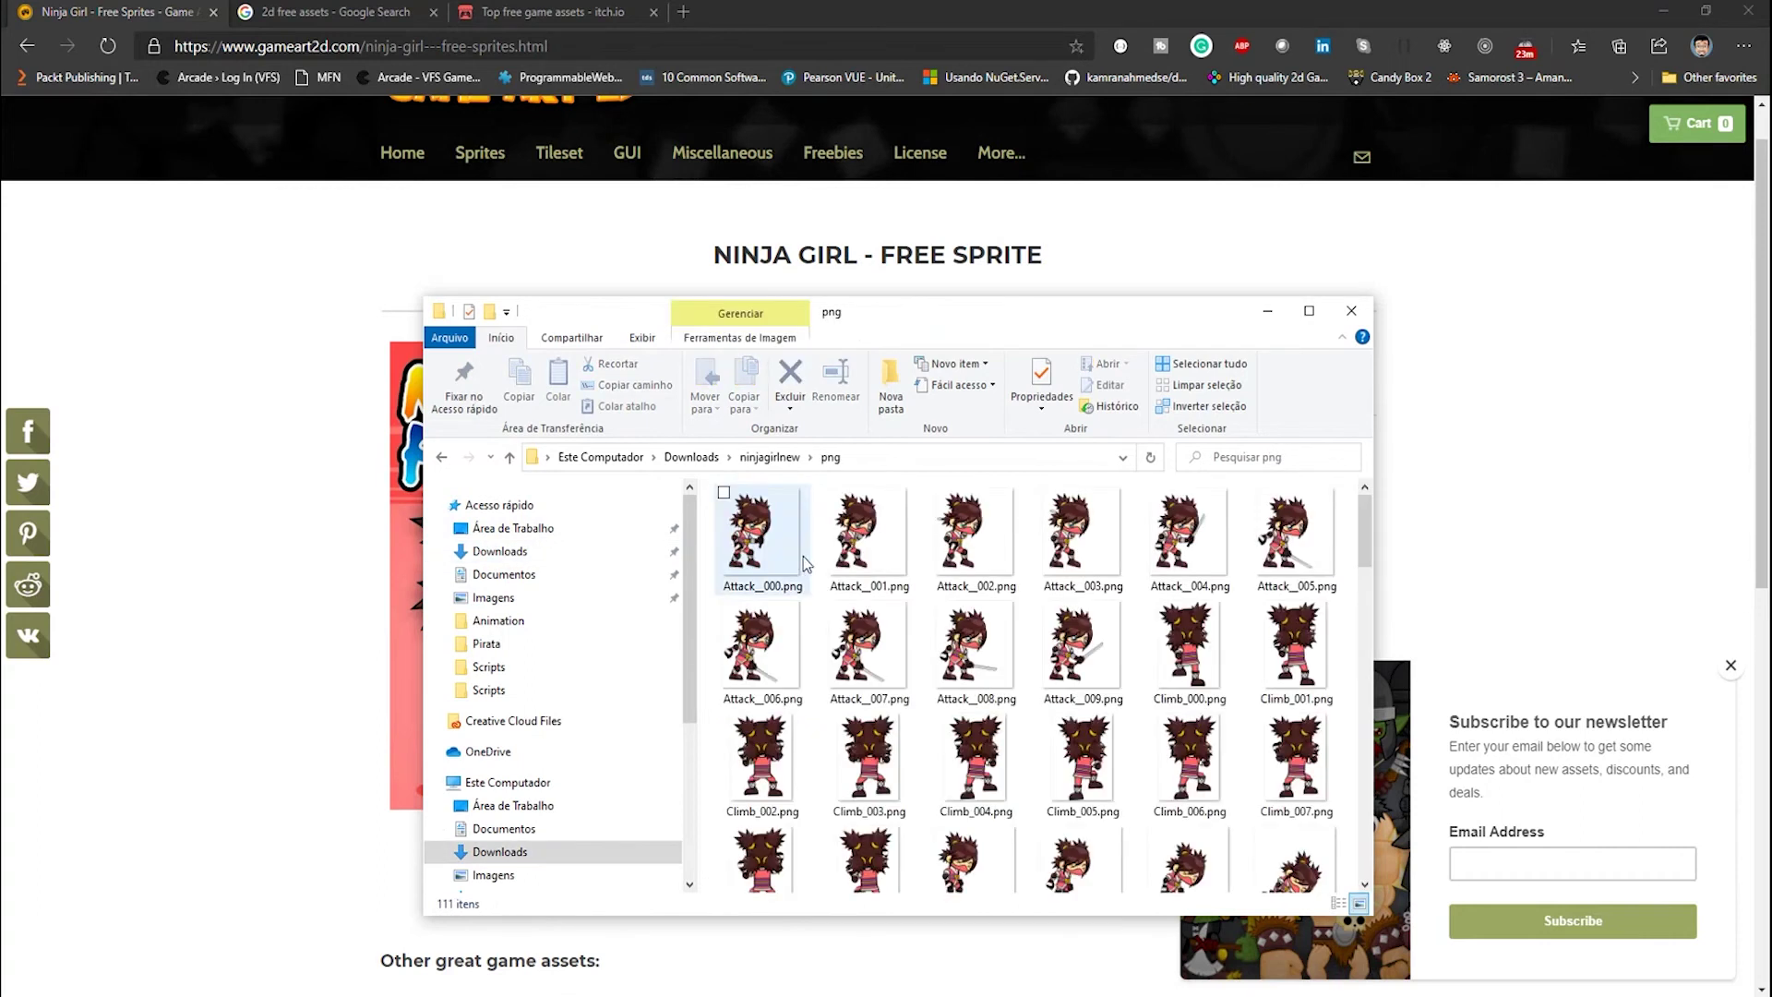
scroll(900, 652, down, 5)
scroll(901, 659, down, 5)
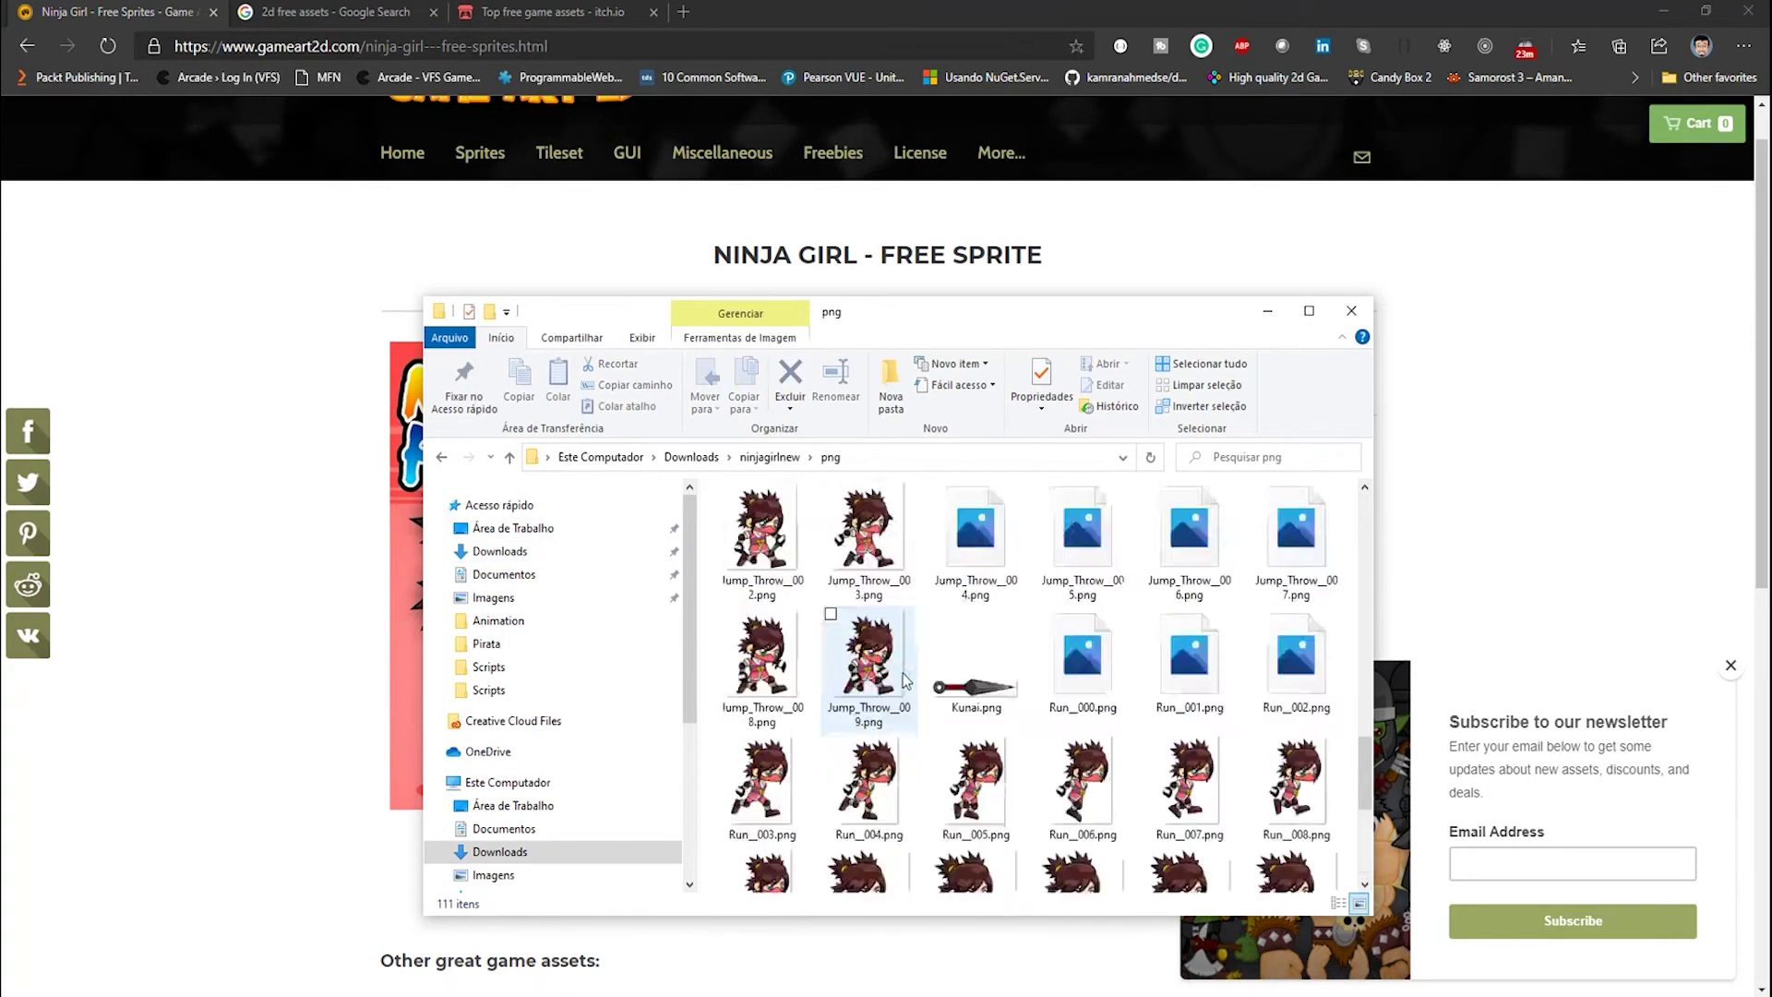
scroll(904, 674, up, 10)
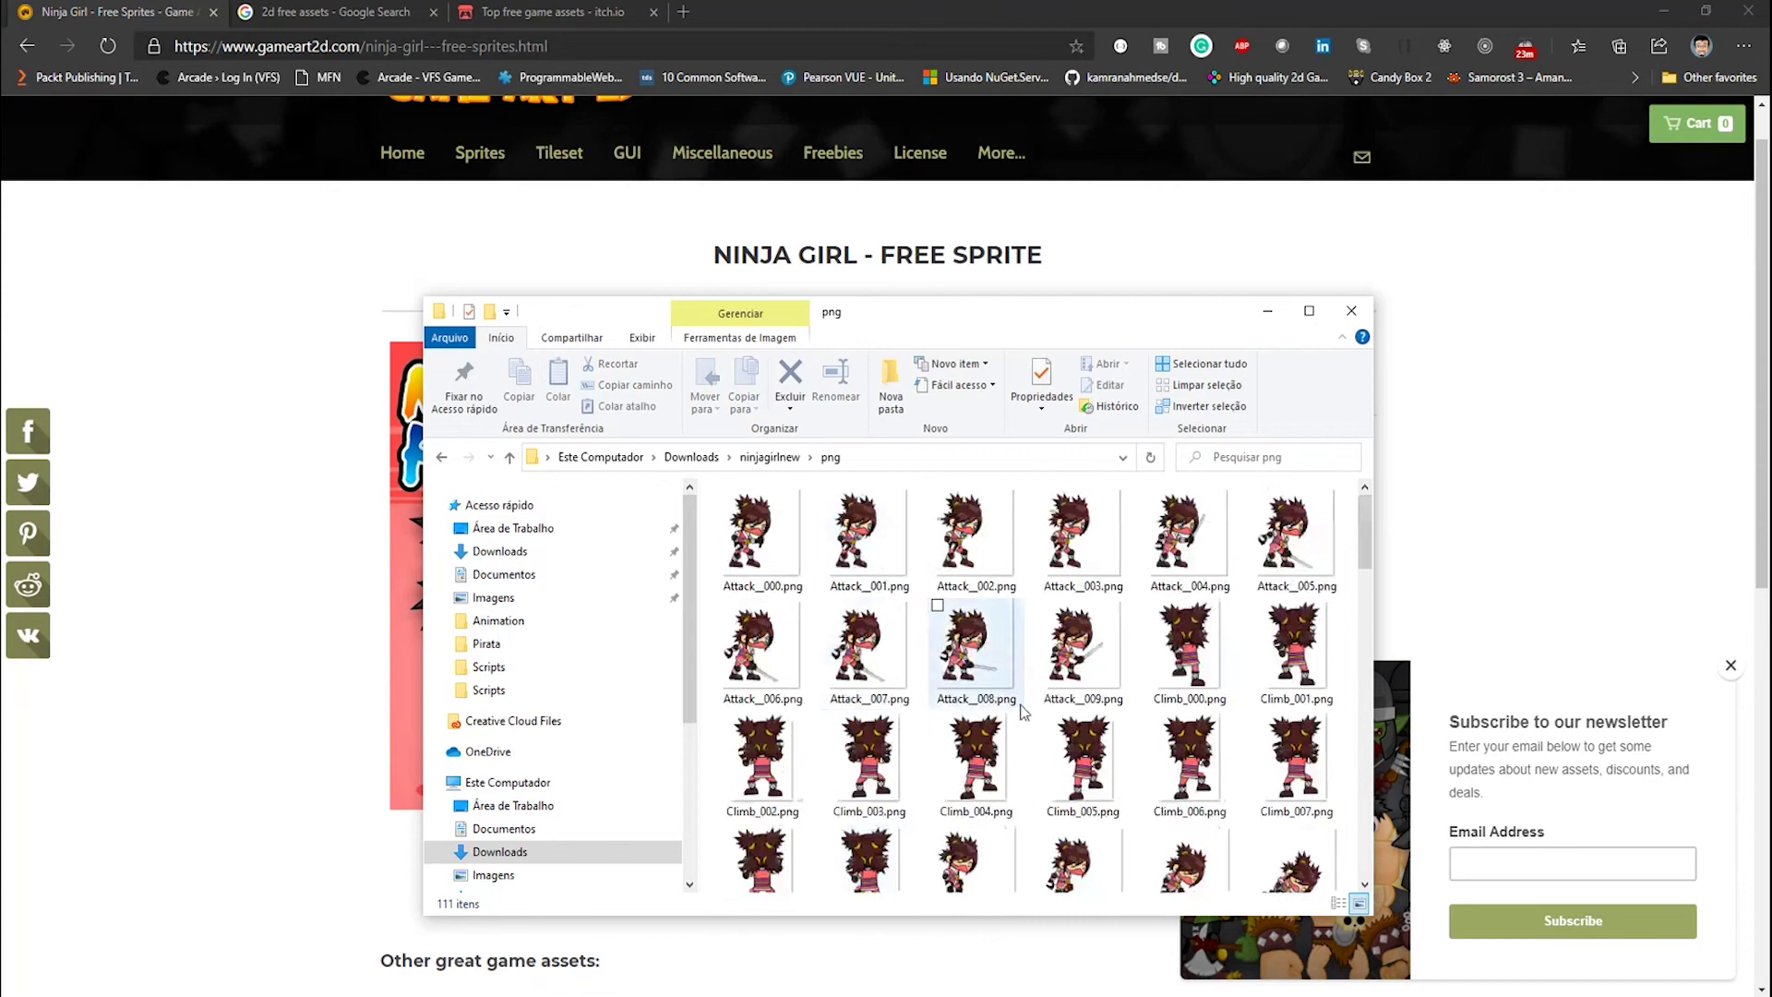
Minimize File Explorer, switch to Unity, and open the project's Sprites/ninjagirlnew/png folder to look through its sprites.
click(1266, 311)
key(alt+Tab)
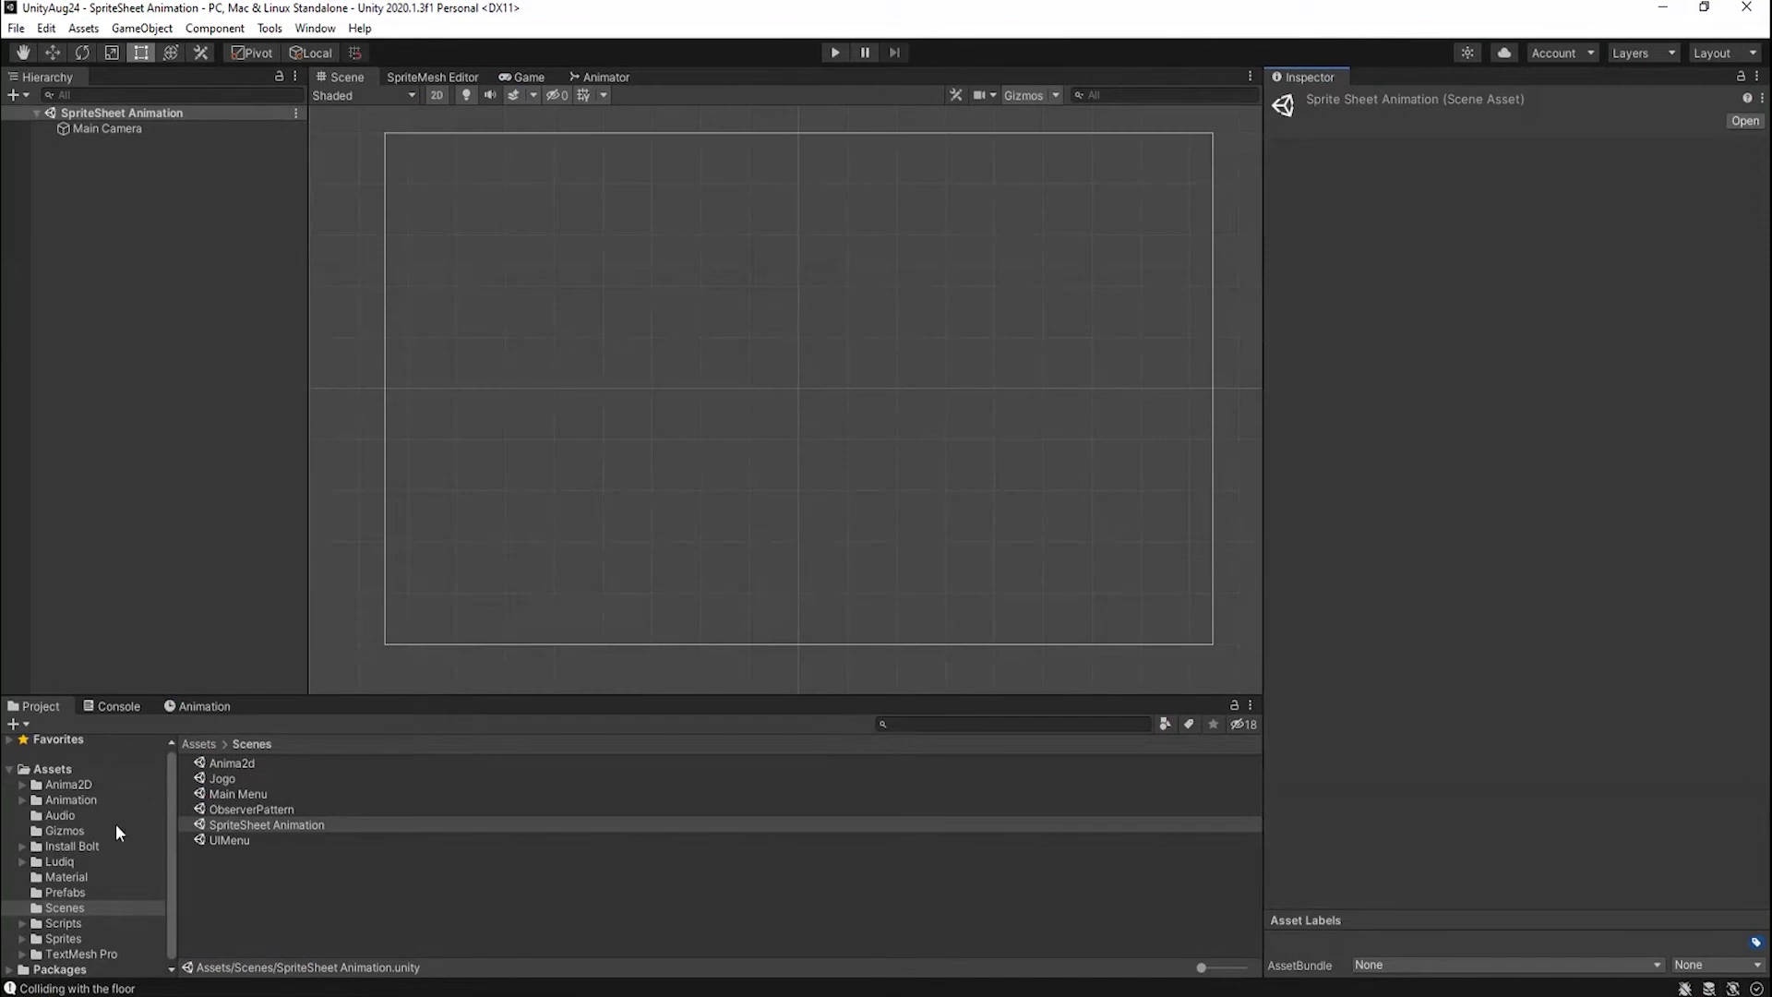
click(63, 939)
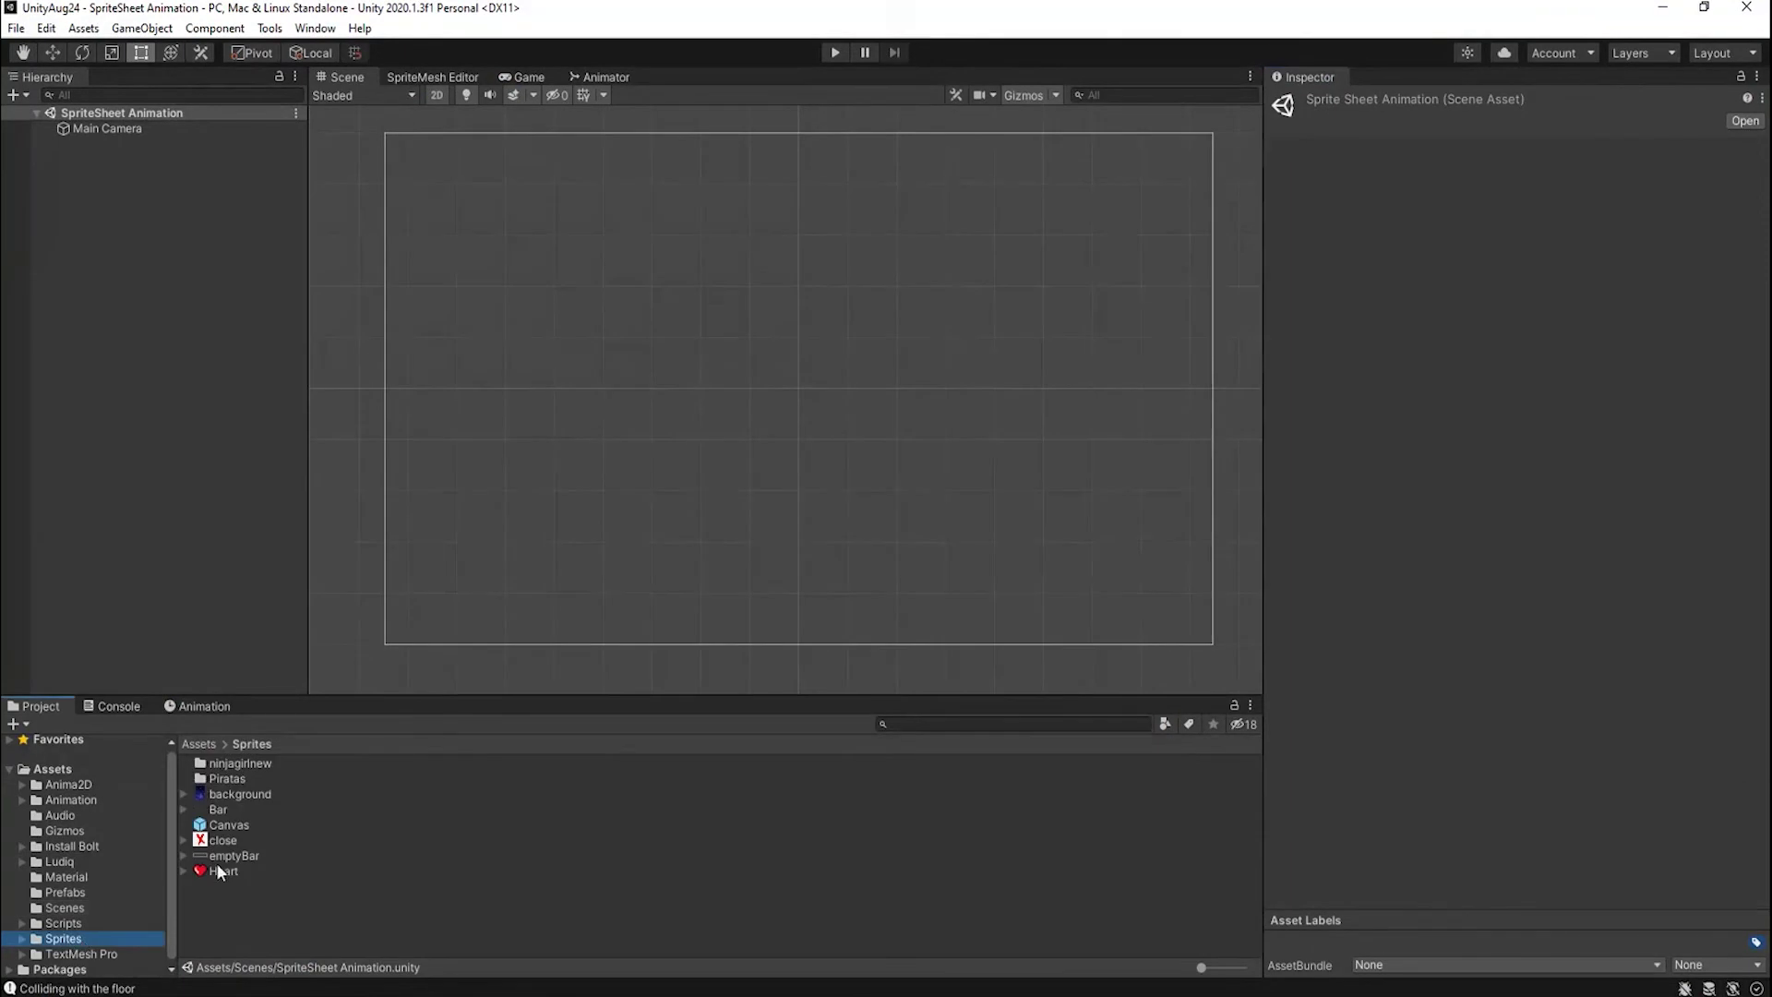
double_click(253, 764)
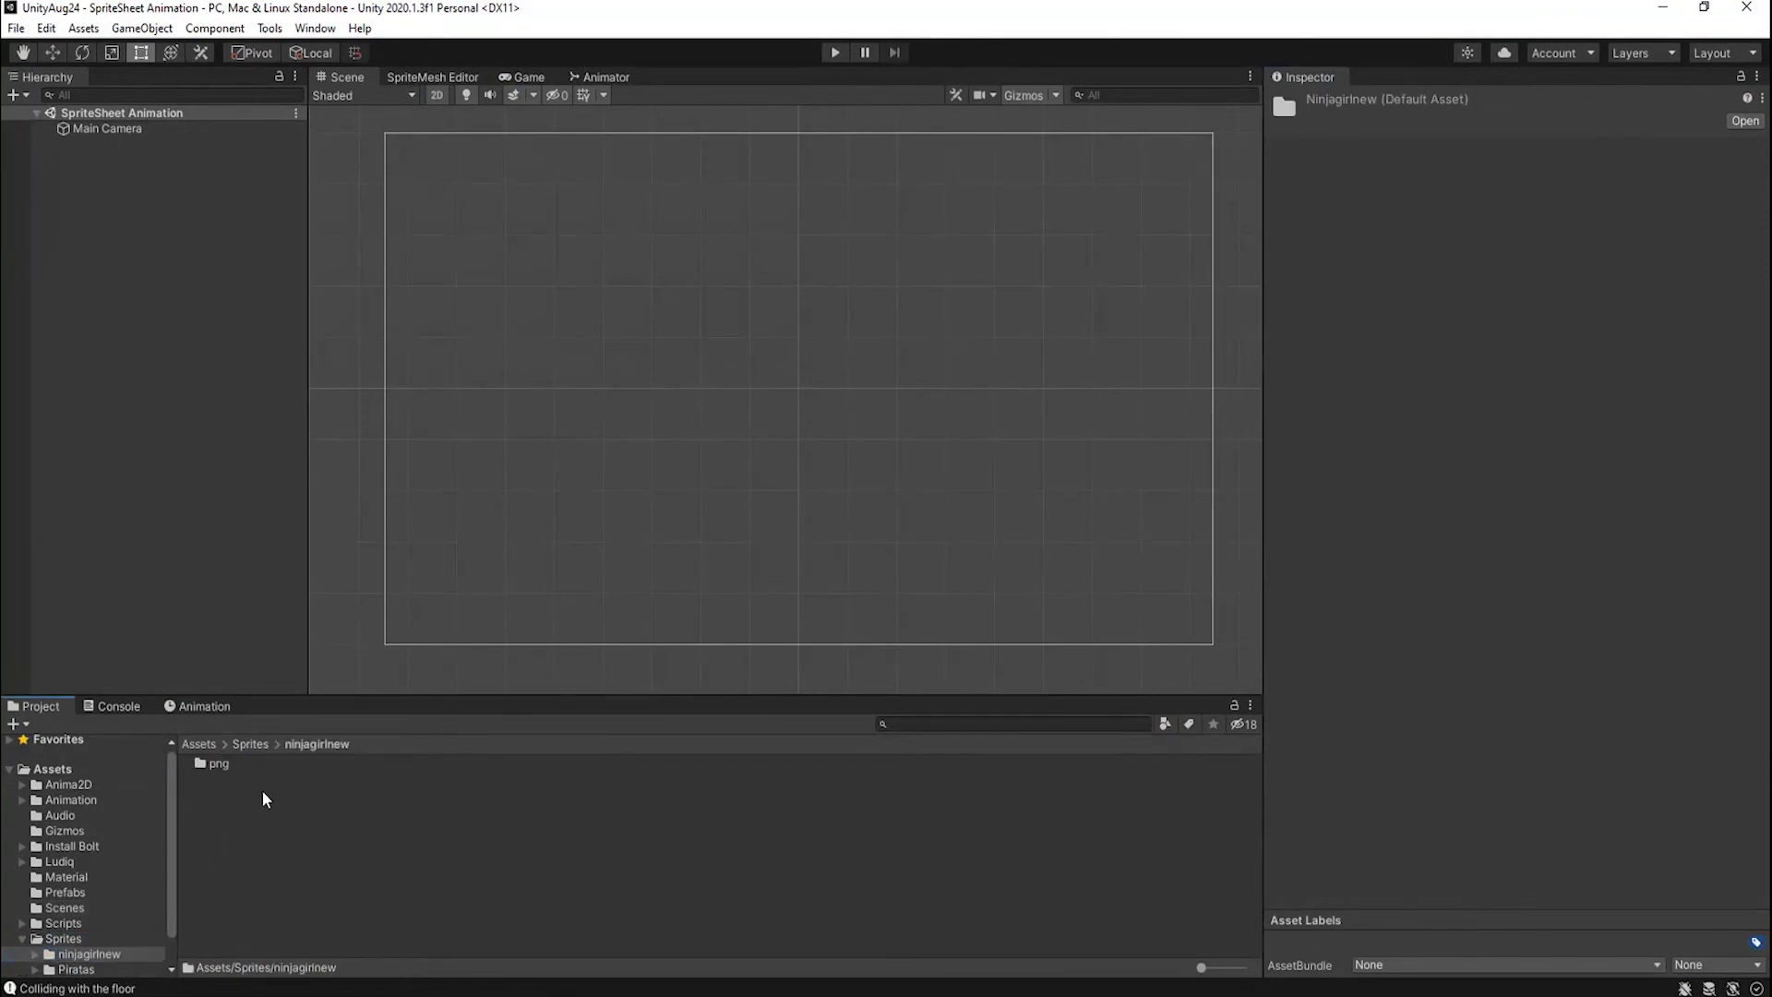
double_click(229, 764)
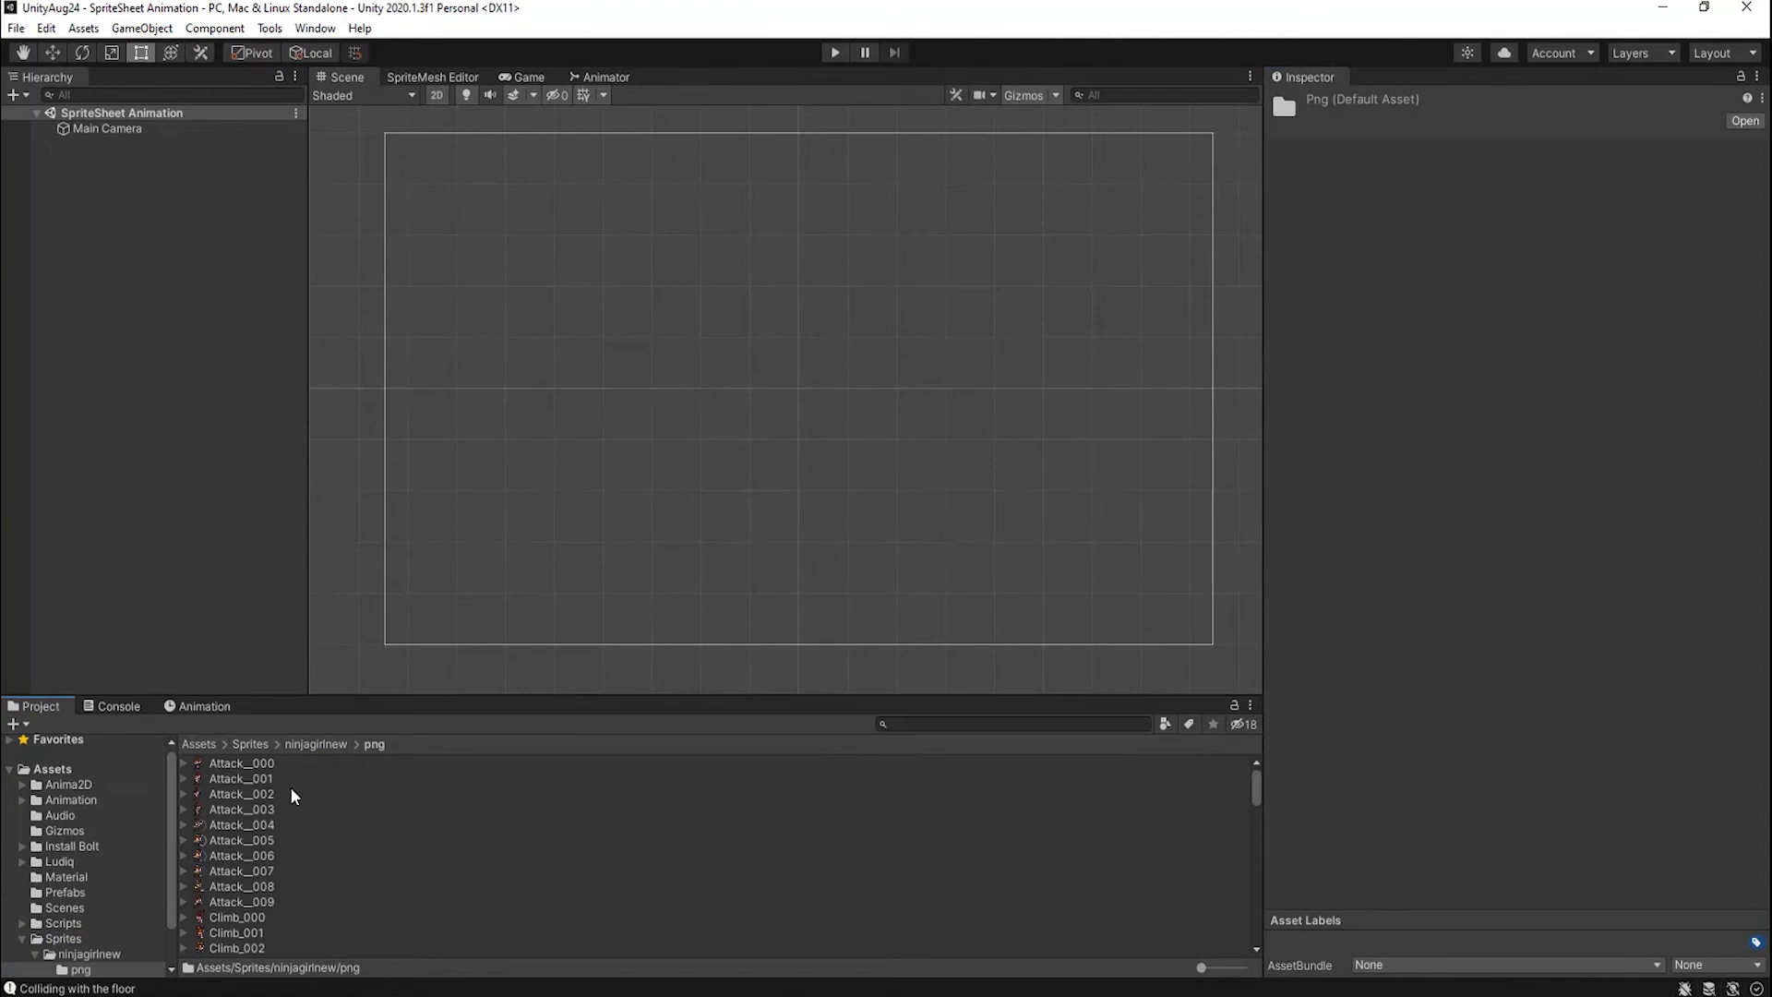
scroll(242, 787, down, 4)
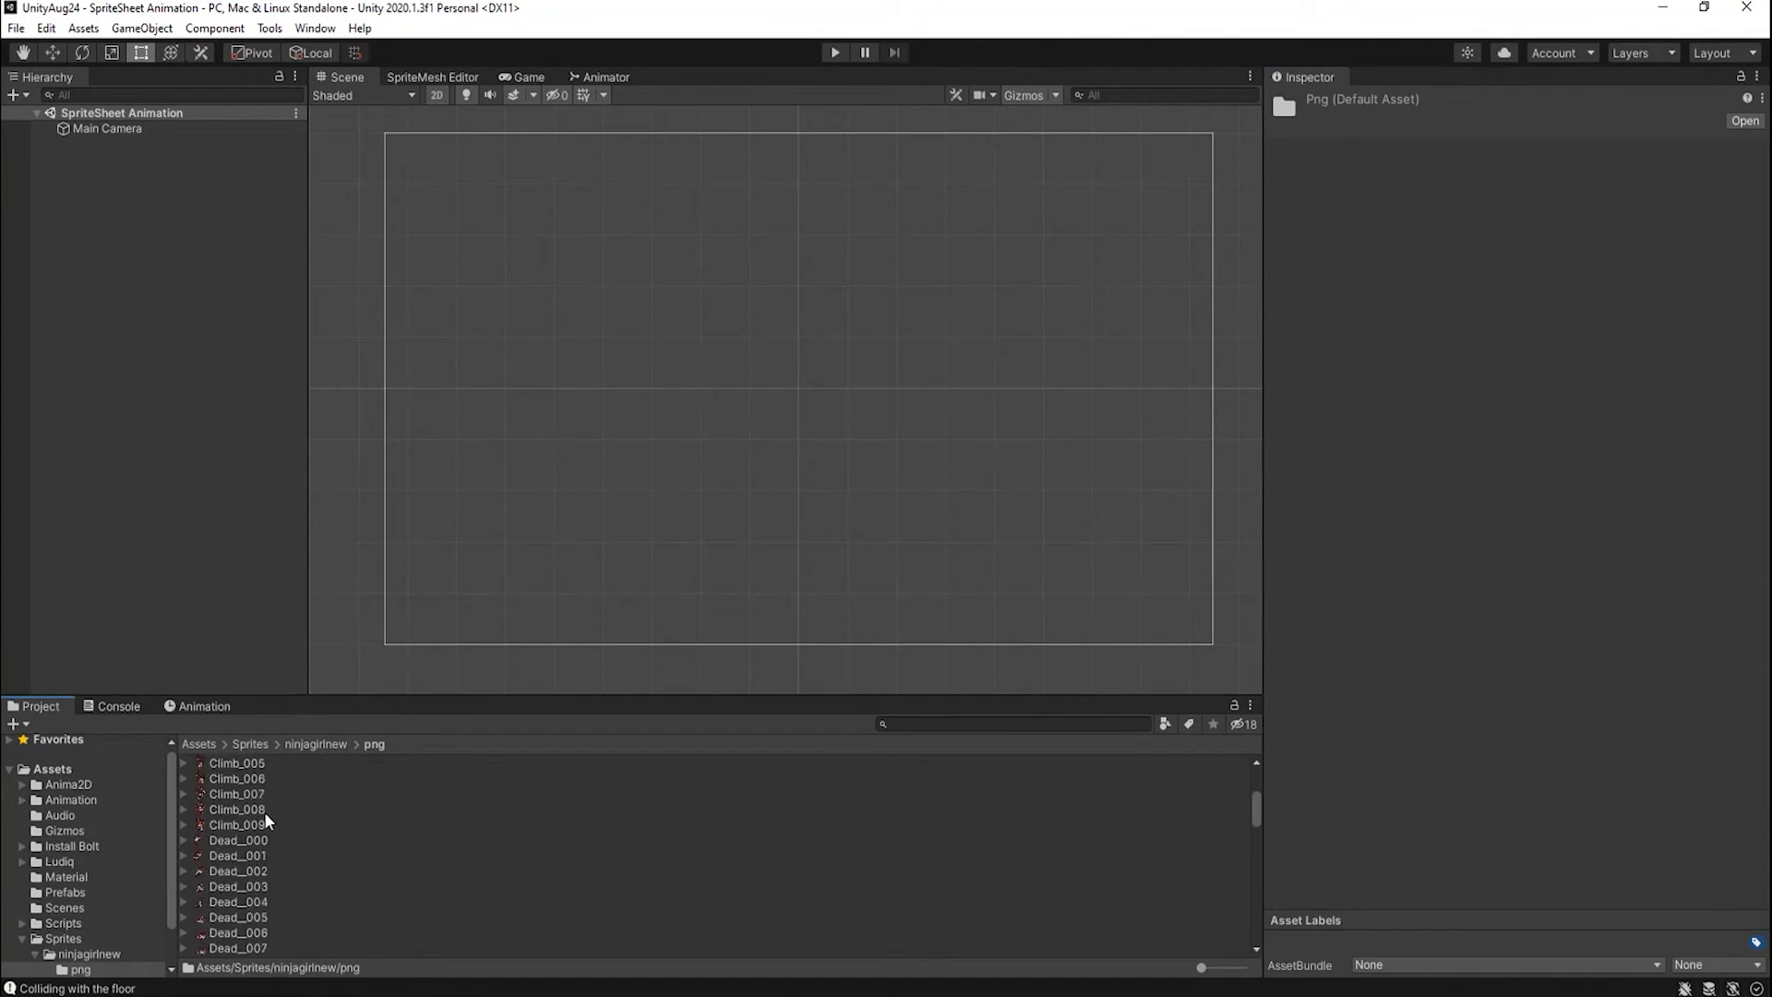
scroll(269, 819, up, 4)
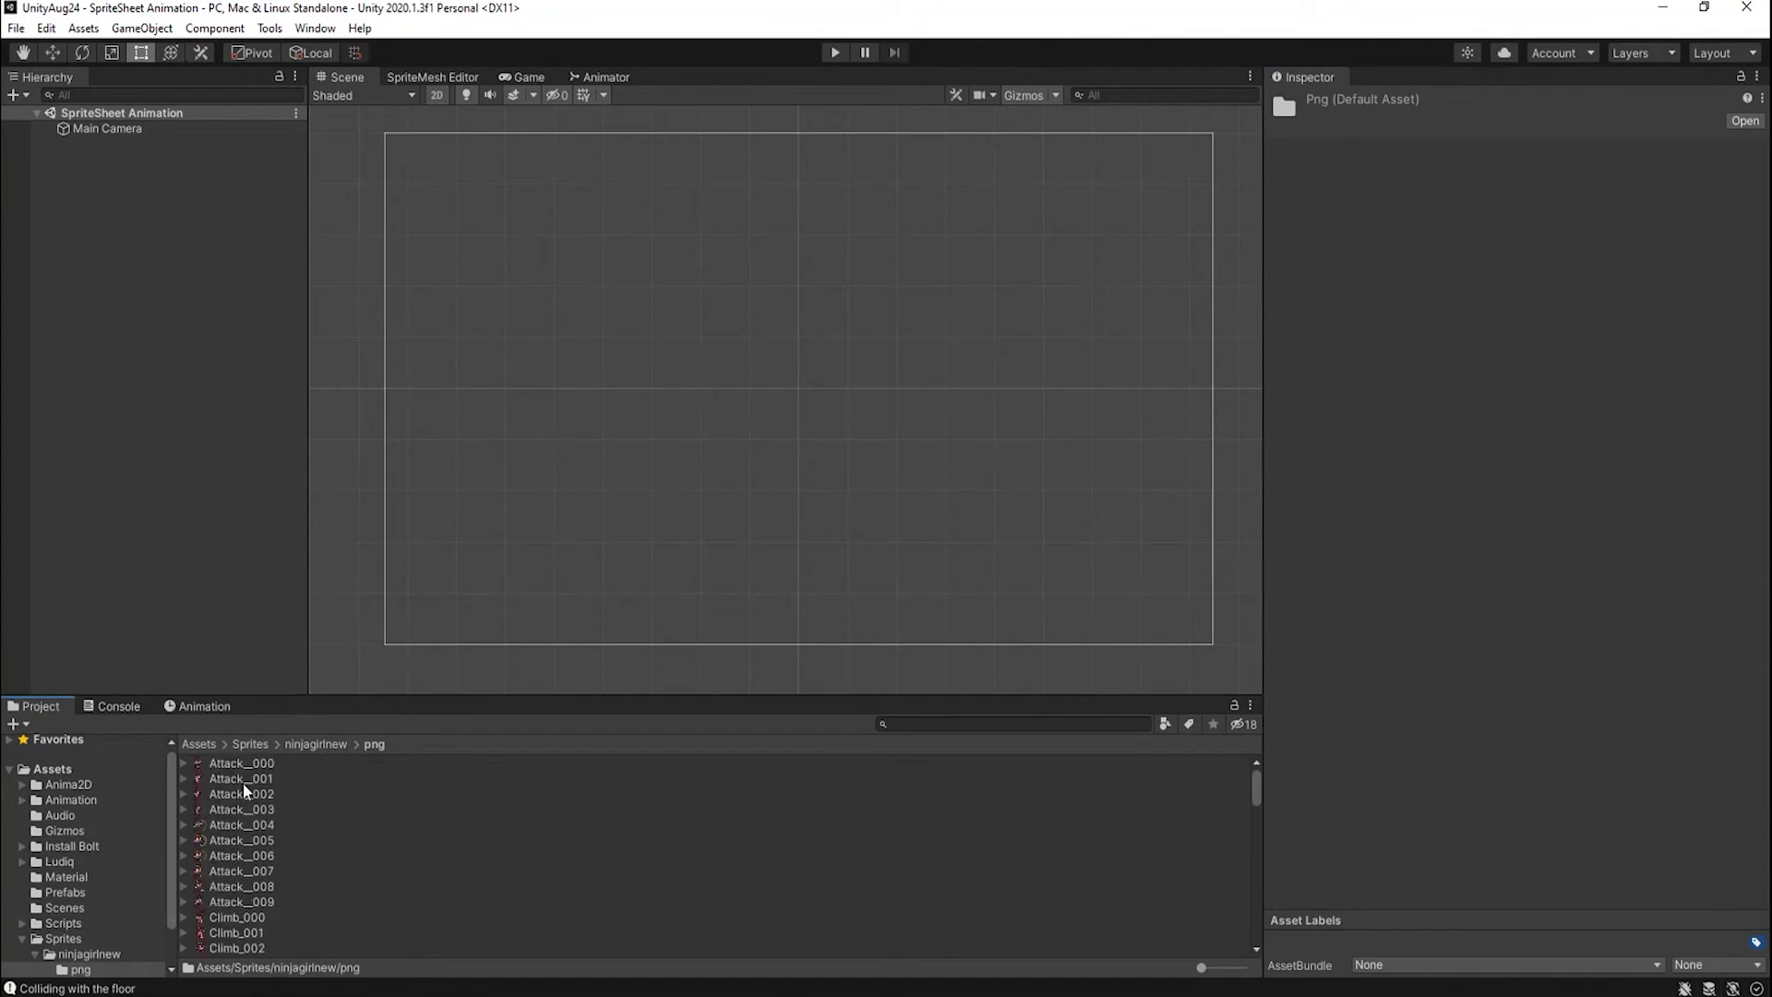
Switch to File Explorer, locate the extracted ninjagirlnew folder in Downloads, and return to Unity.
key(alt+Tab)
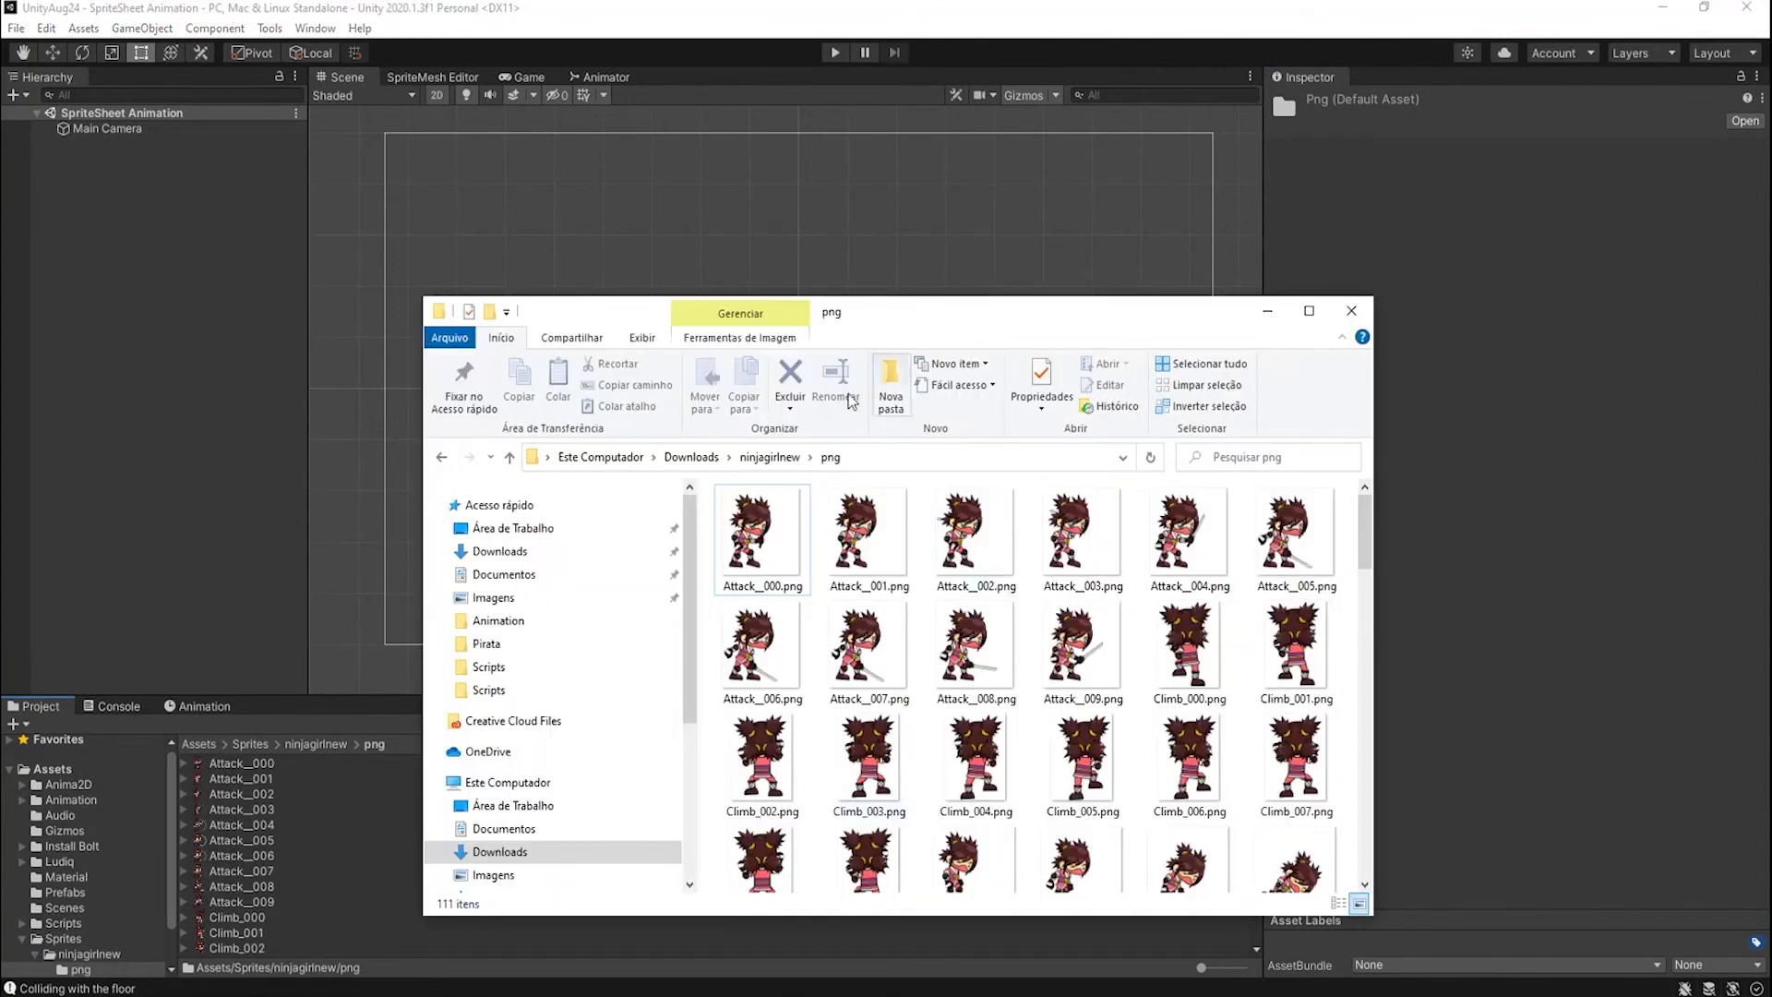
click(542, 557)
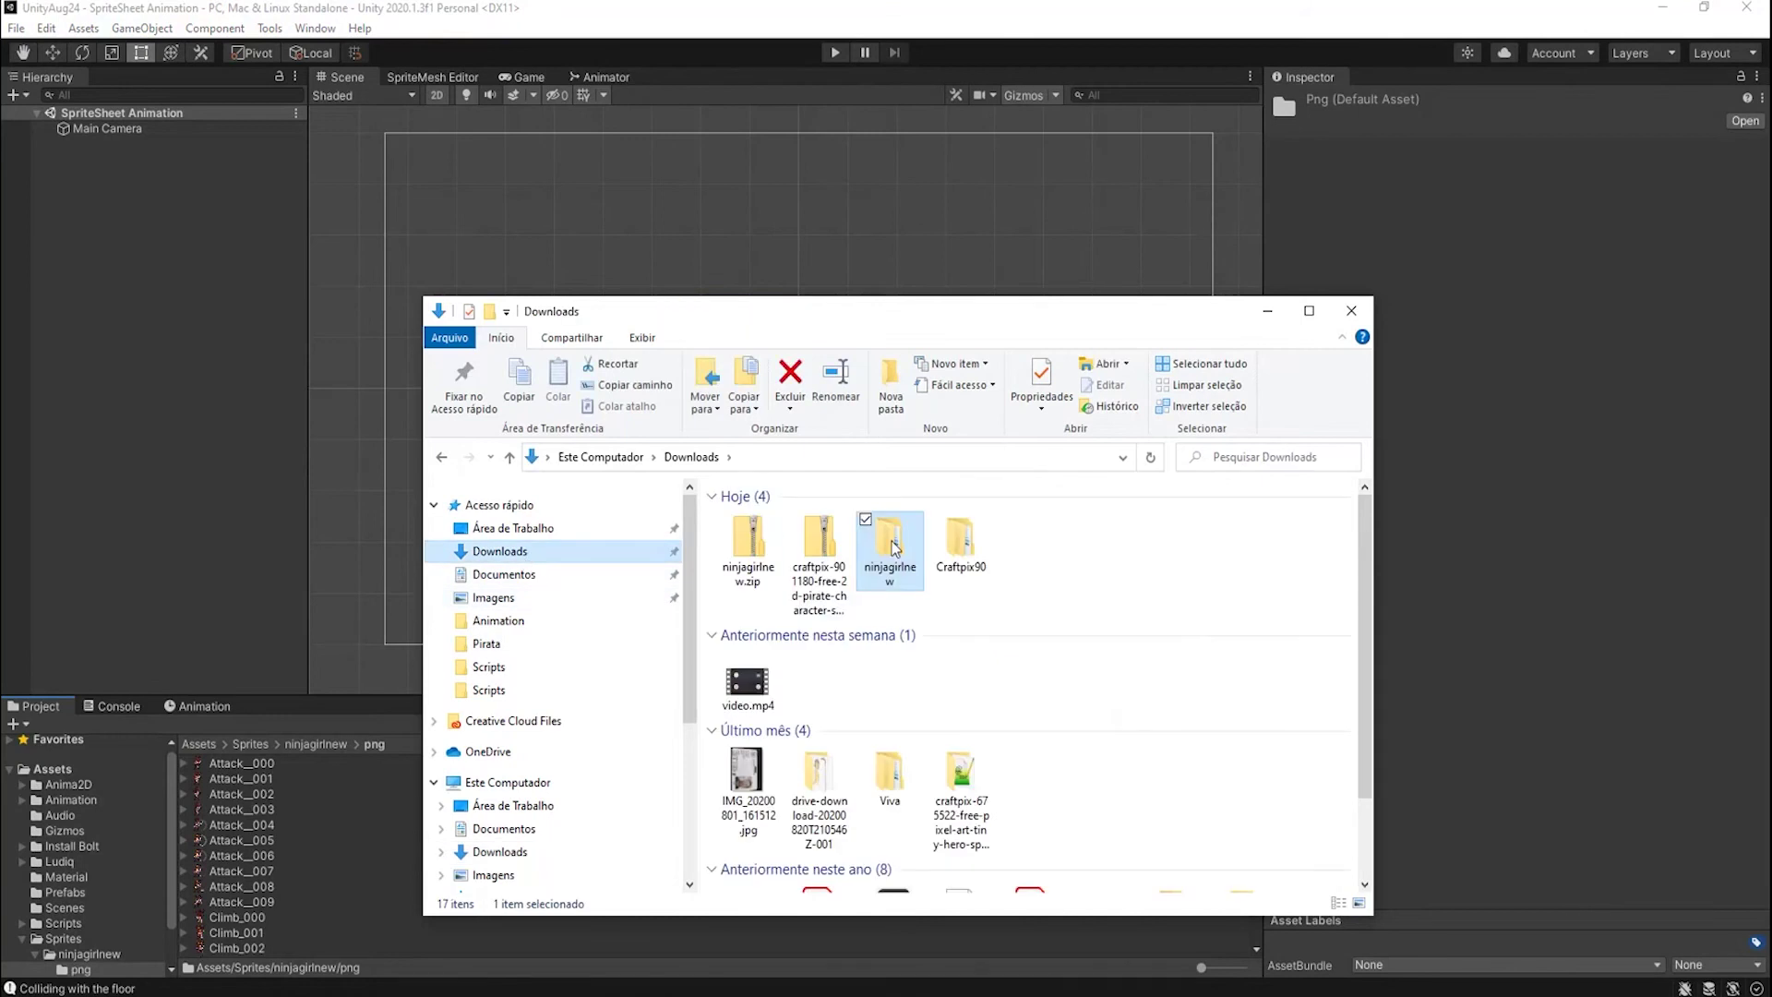
key(alt+Tab)
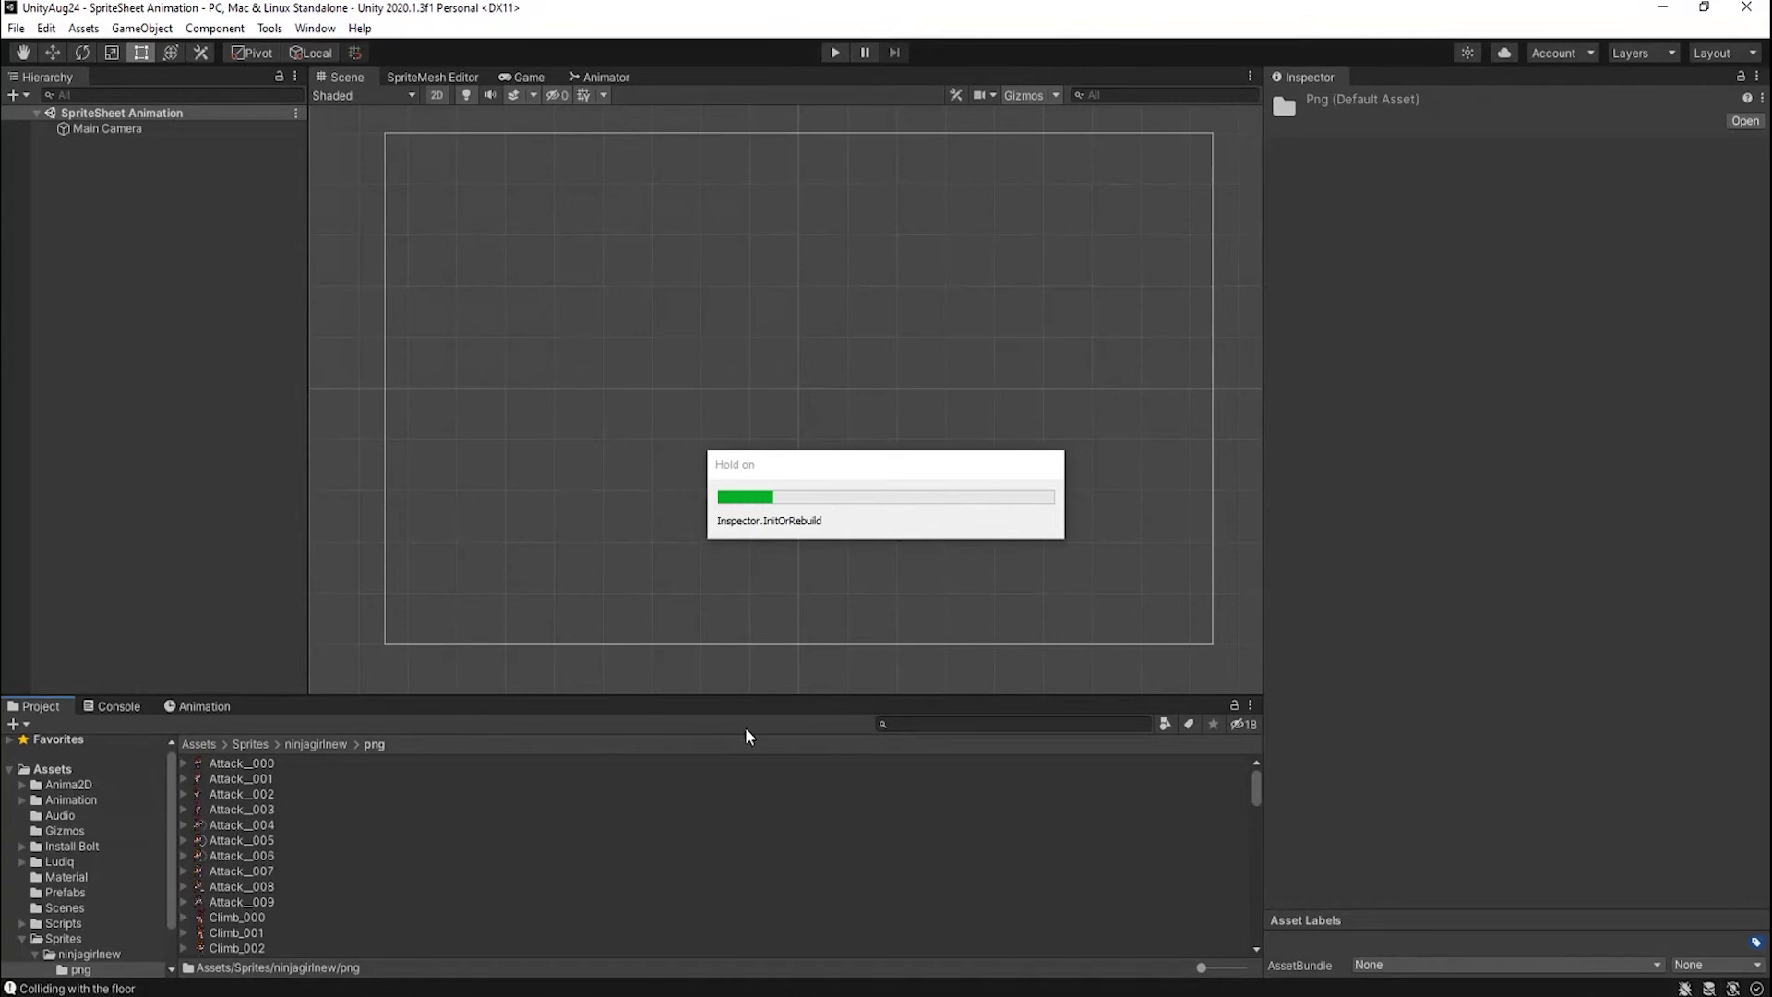
Look at the asset import options for the png folder and preview its sprites as large thumbnails before restoring the list view.
right_click(626, 818)
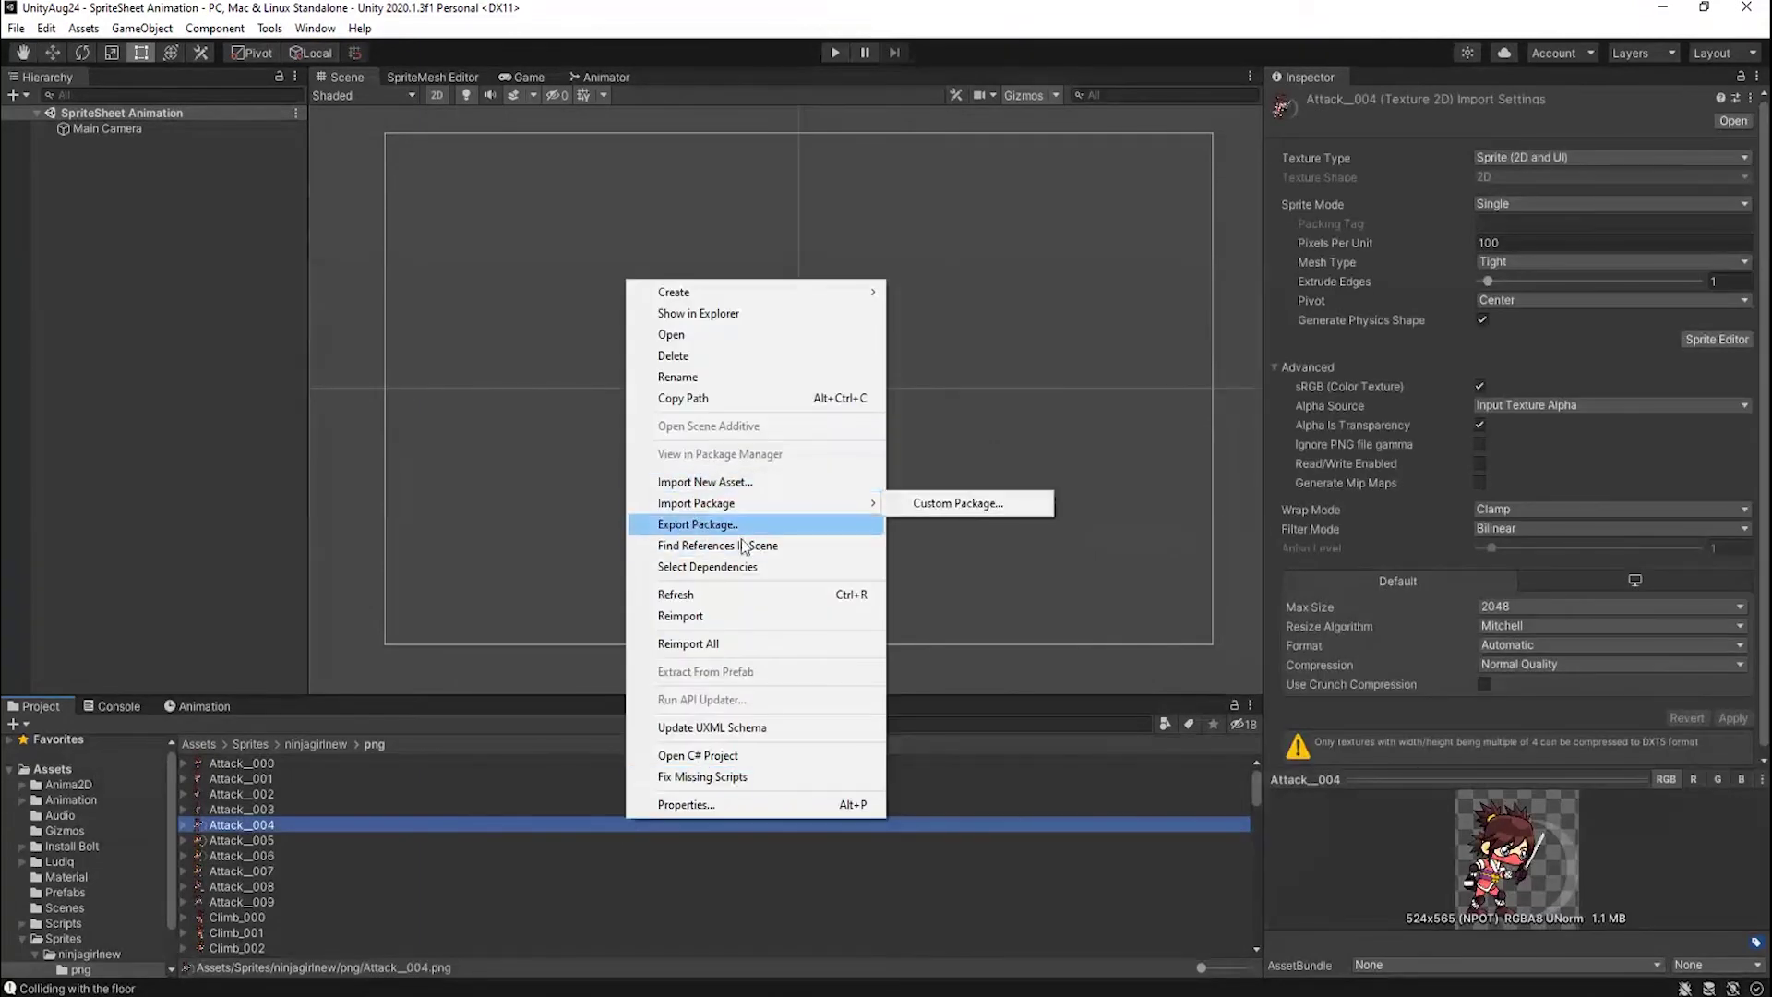
click(921, 883)
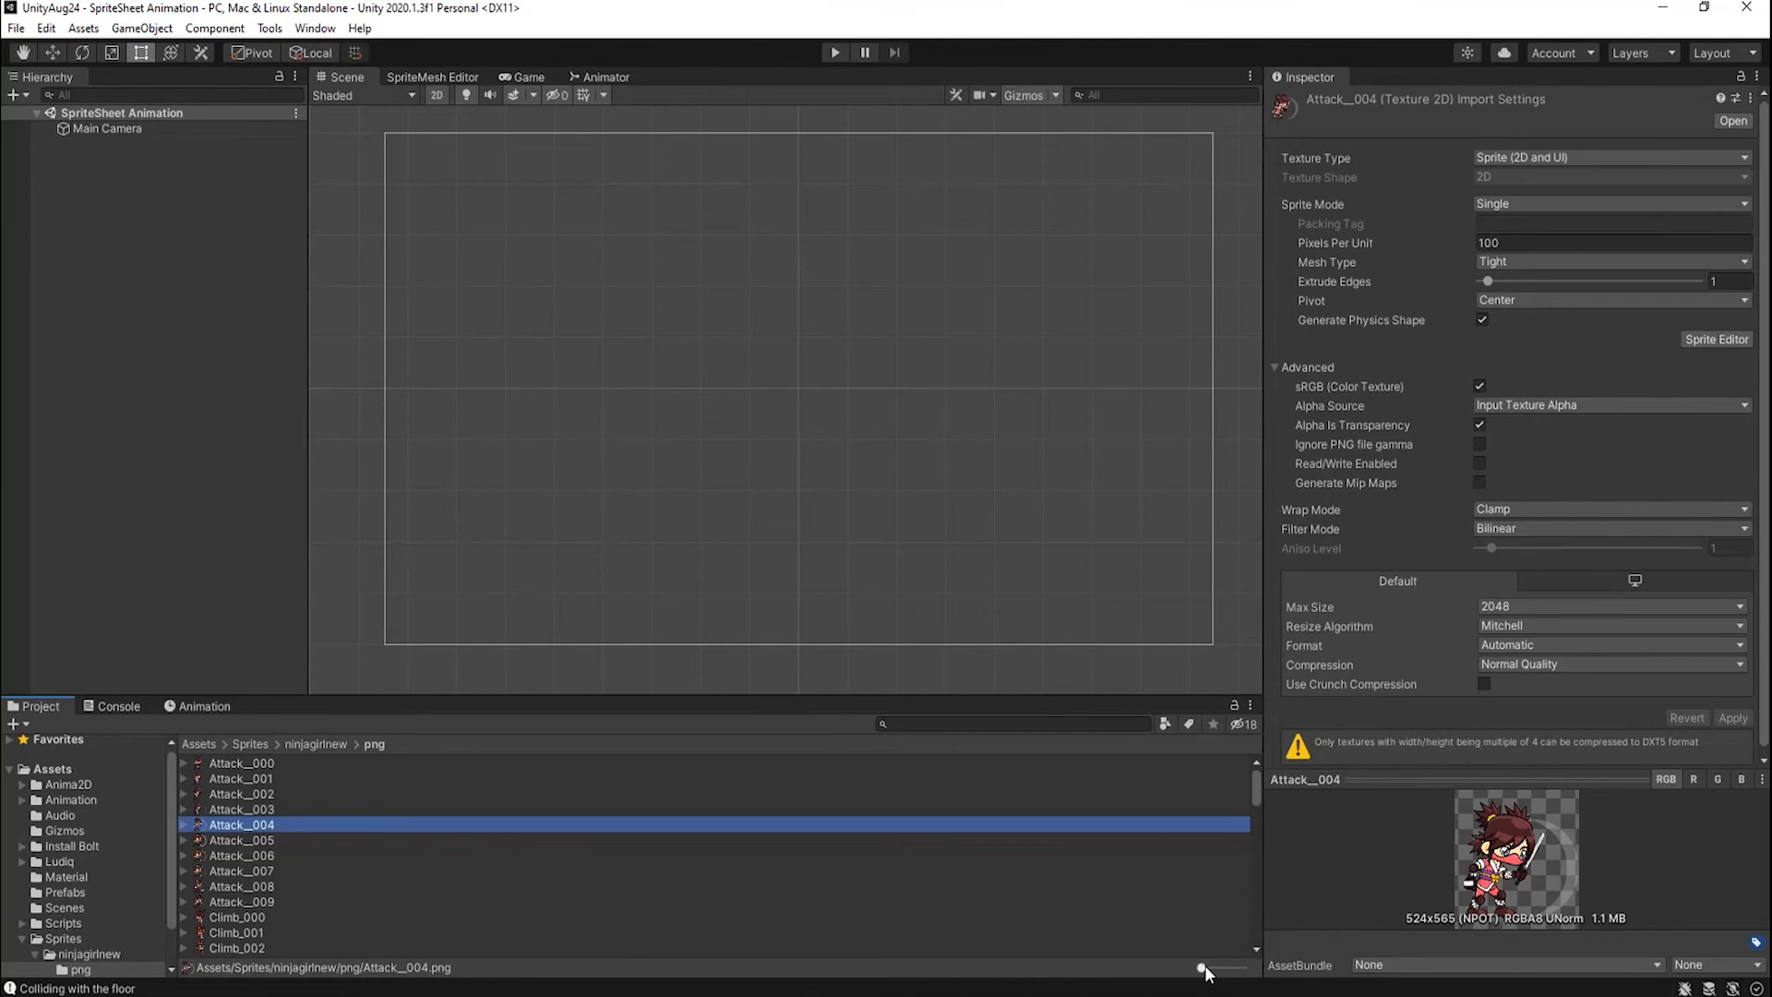
drag(1203, 965, 1255, 973)
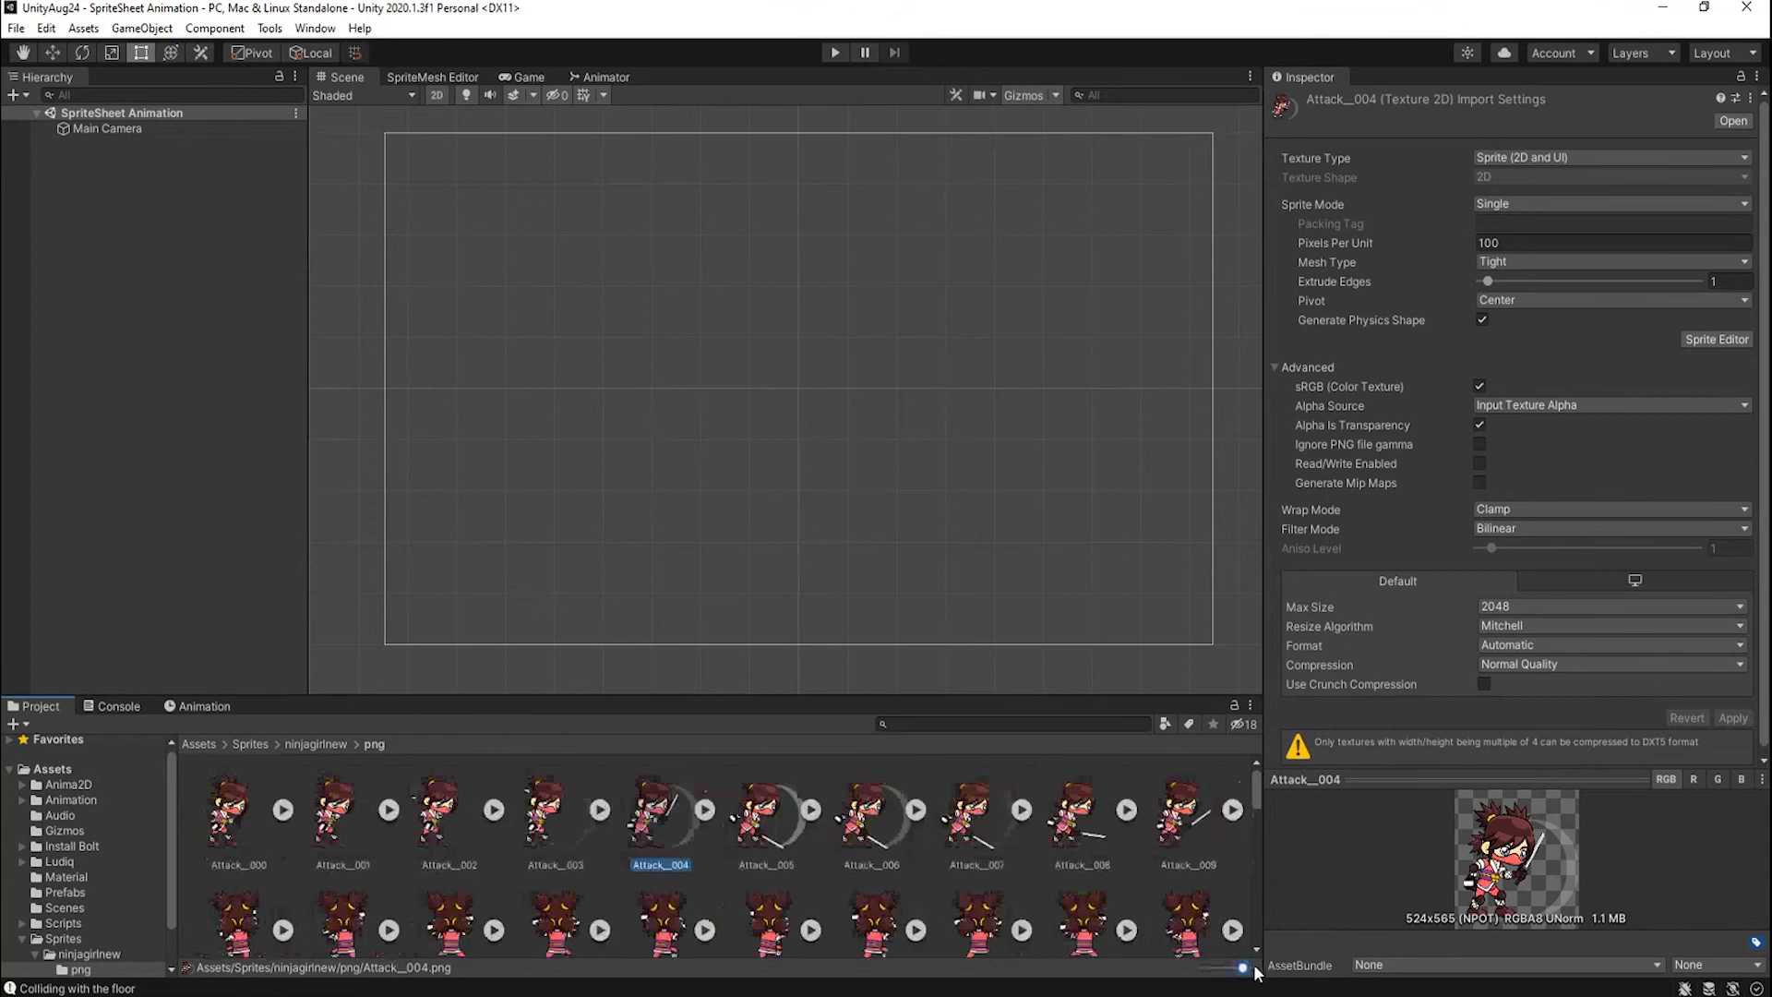
drag(1253, 969, 1180, 965)
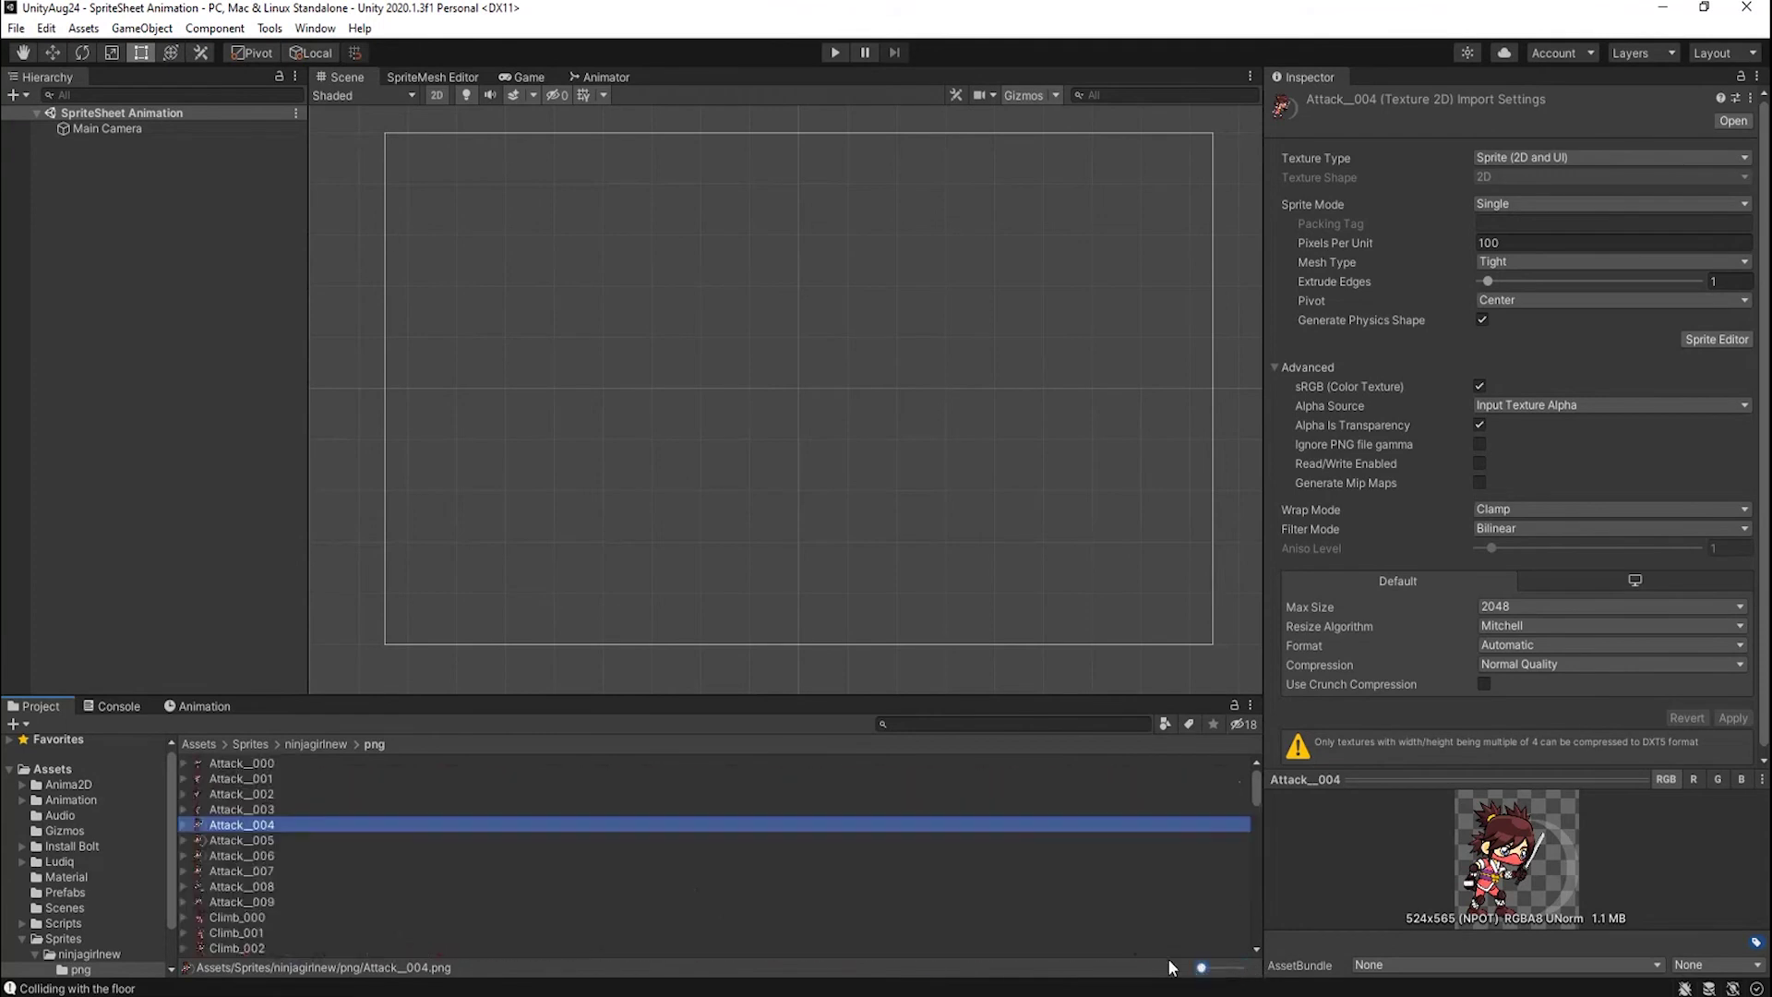
Preview the Attack sprites in the png folder one after another, from Attack__000 to Attack__009, to compare the frames of the movement.
click(263, 764)
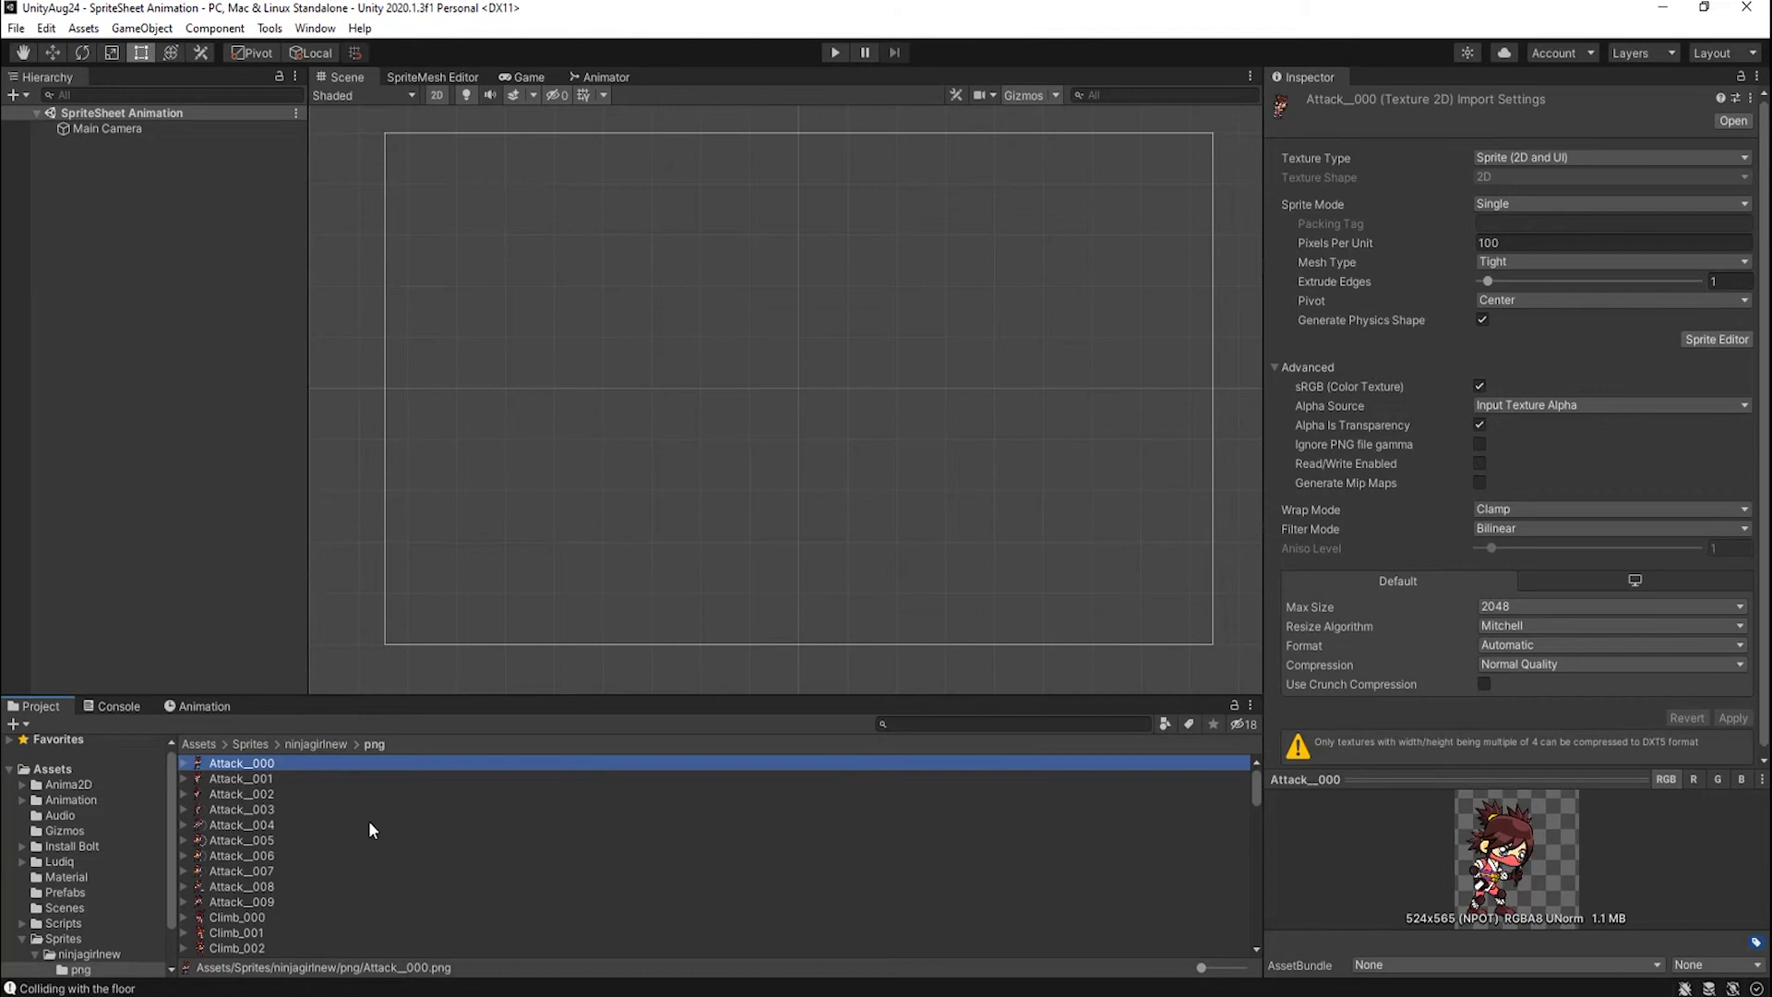
scroll(350, 821, down, 3)
scroll(361, 835, up, 3)
click(256, 780)
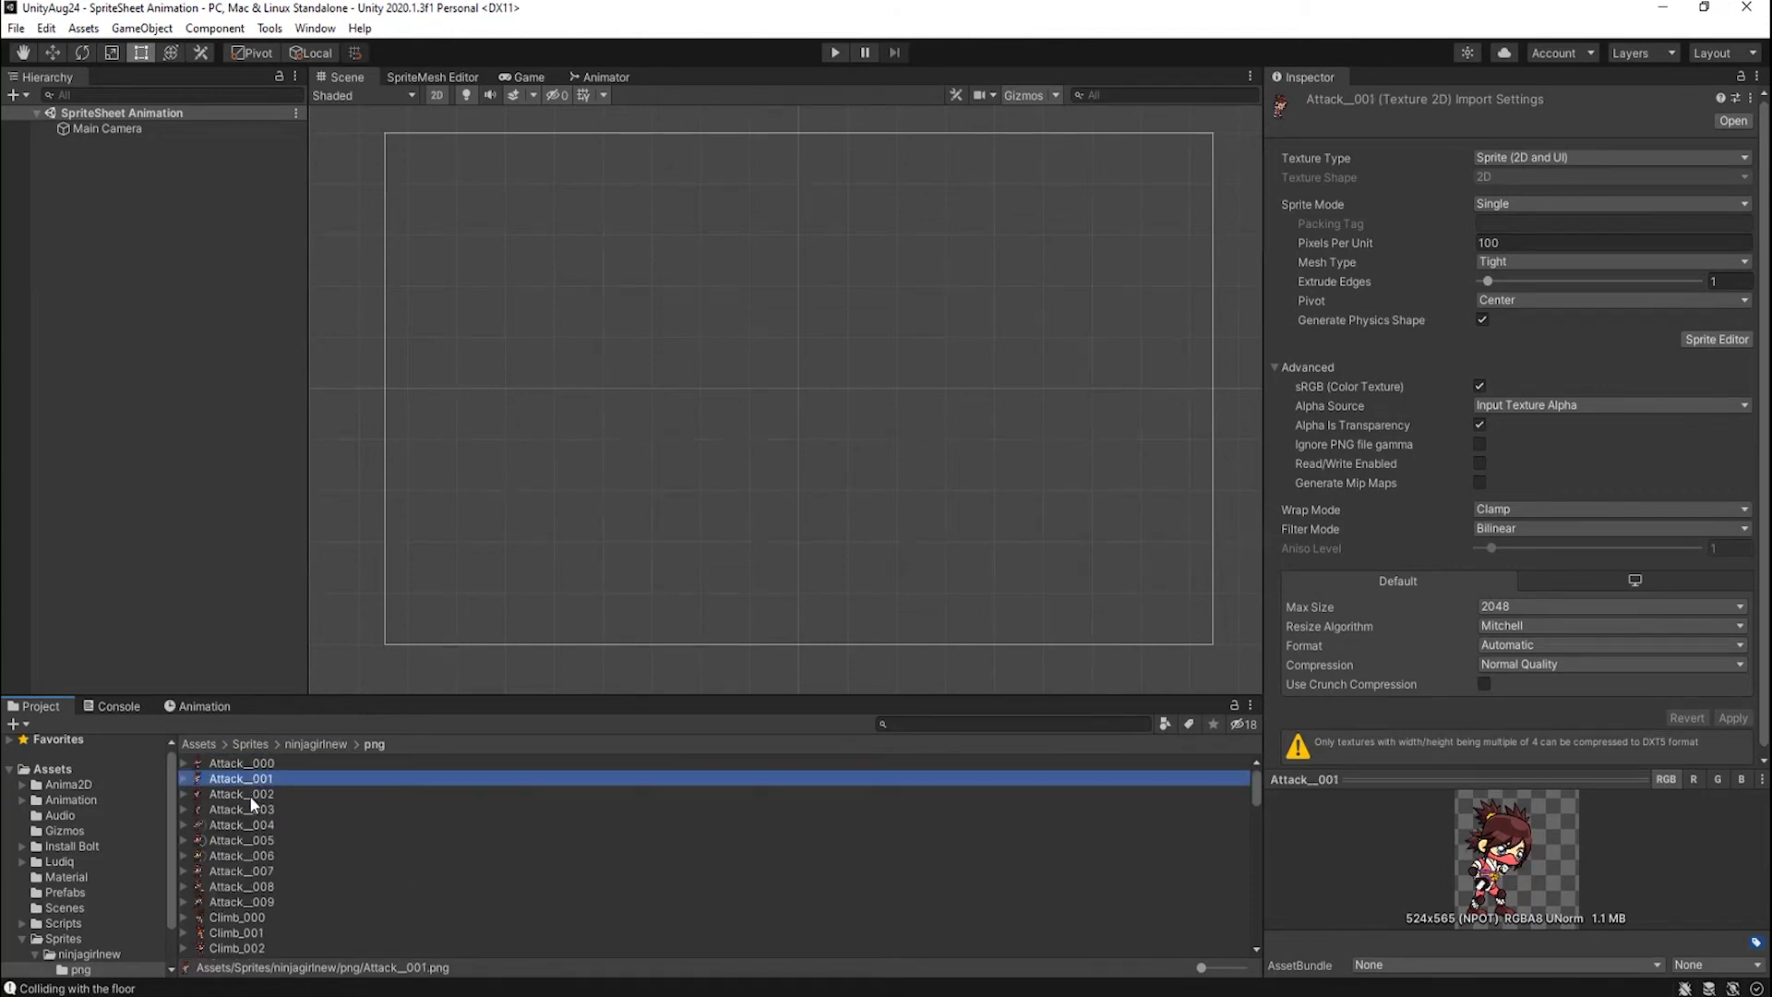
click(255, 795)
click(253, 855)
click(245, 824)
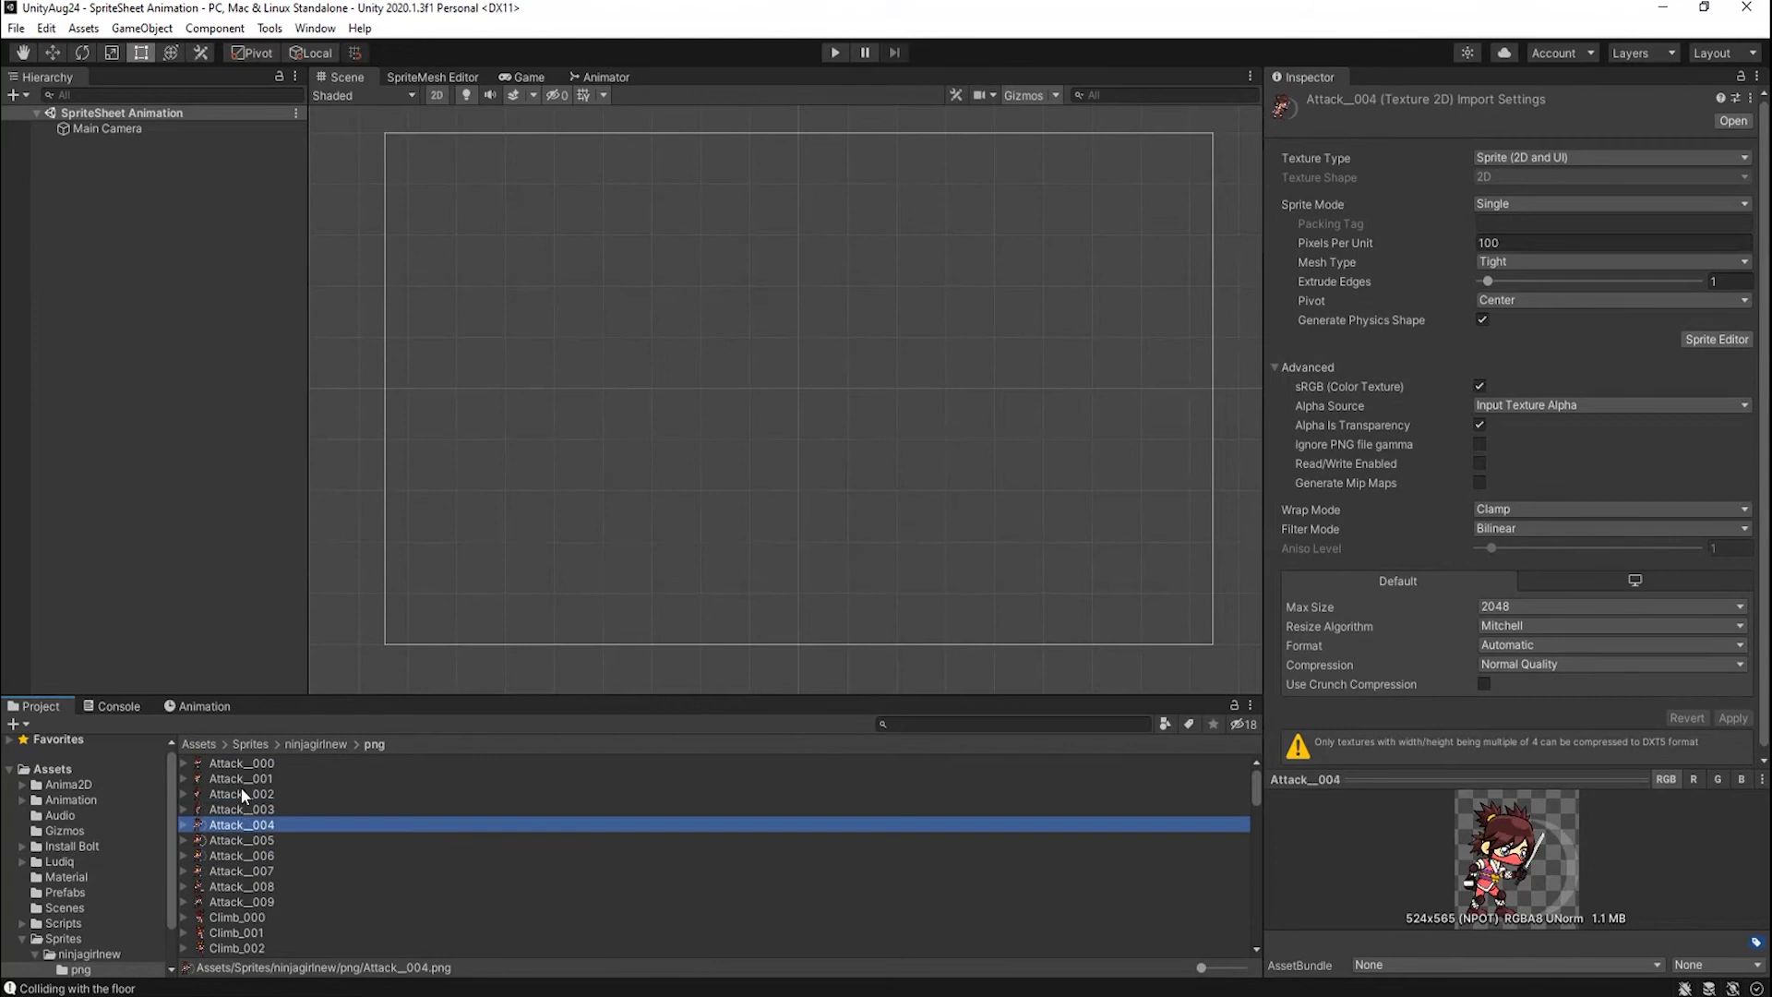
click(240, 793)
click(239, 765)
click(236, 776)
click(242, 792)
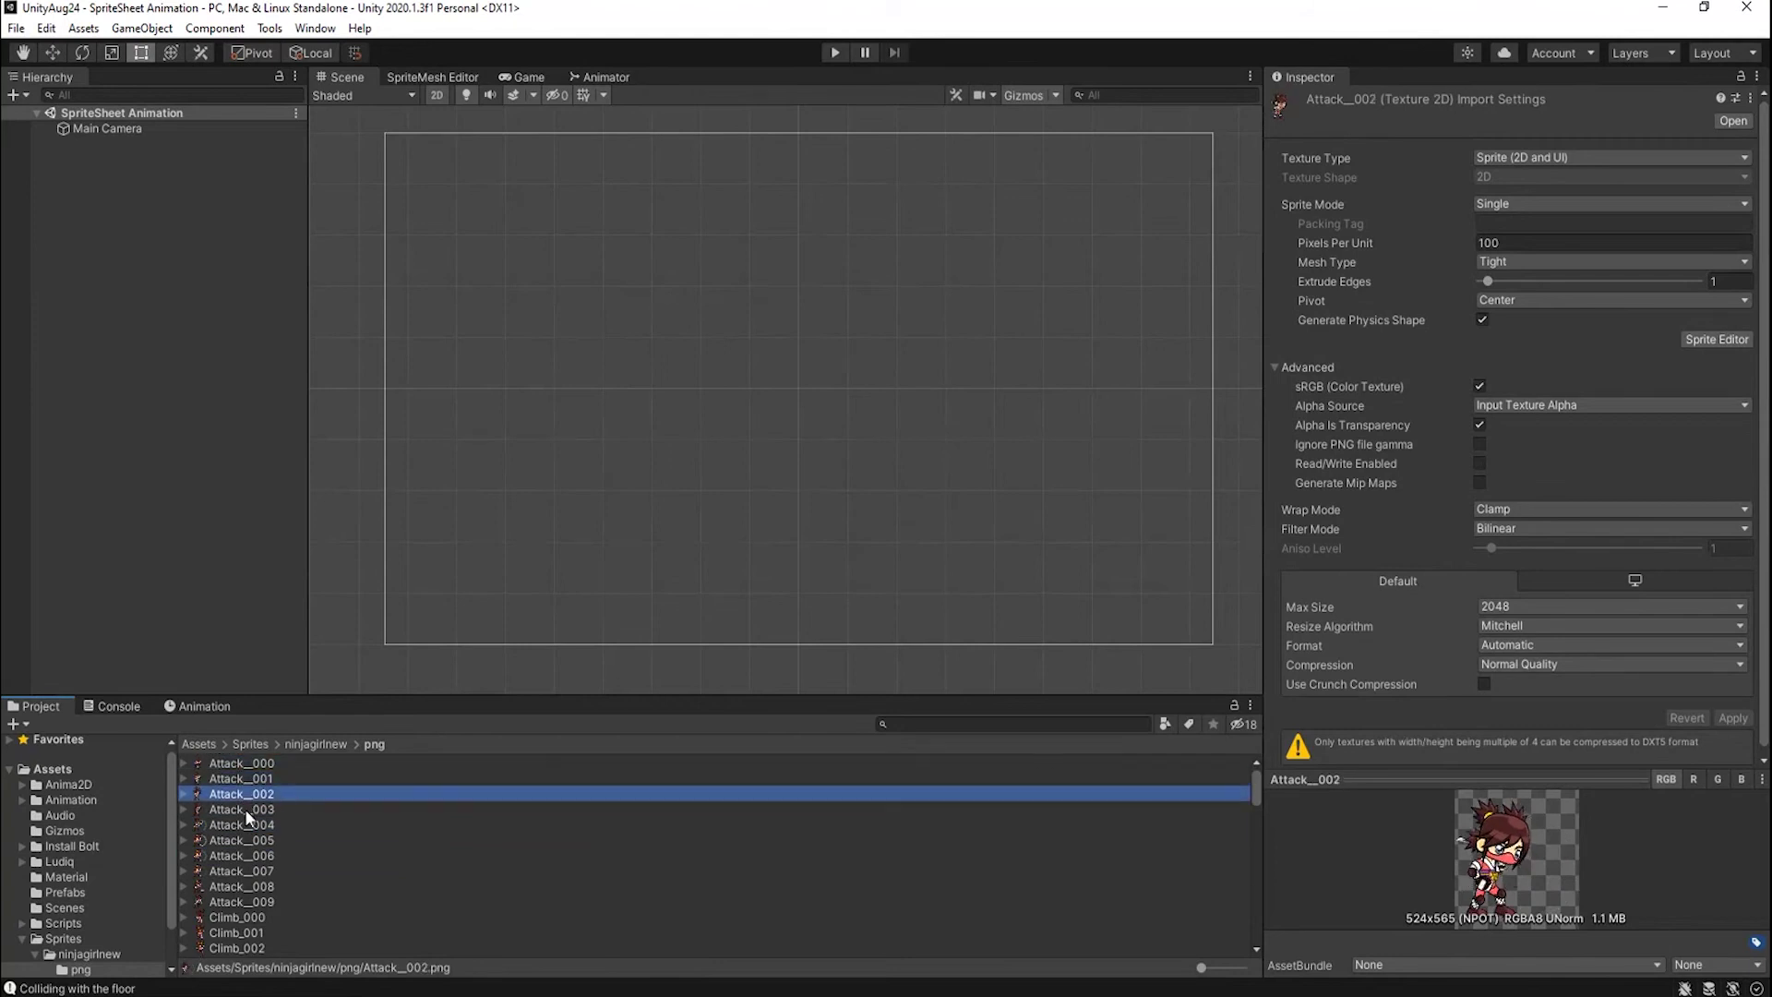
click(243, 808)
click(246, 824)
click(246, 839)
click(248, 855)
click(247, 869)
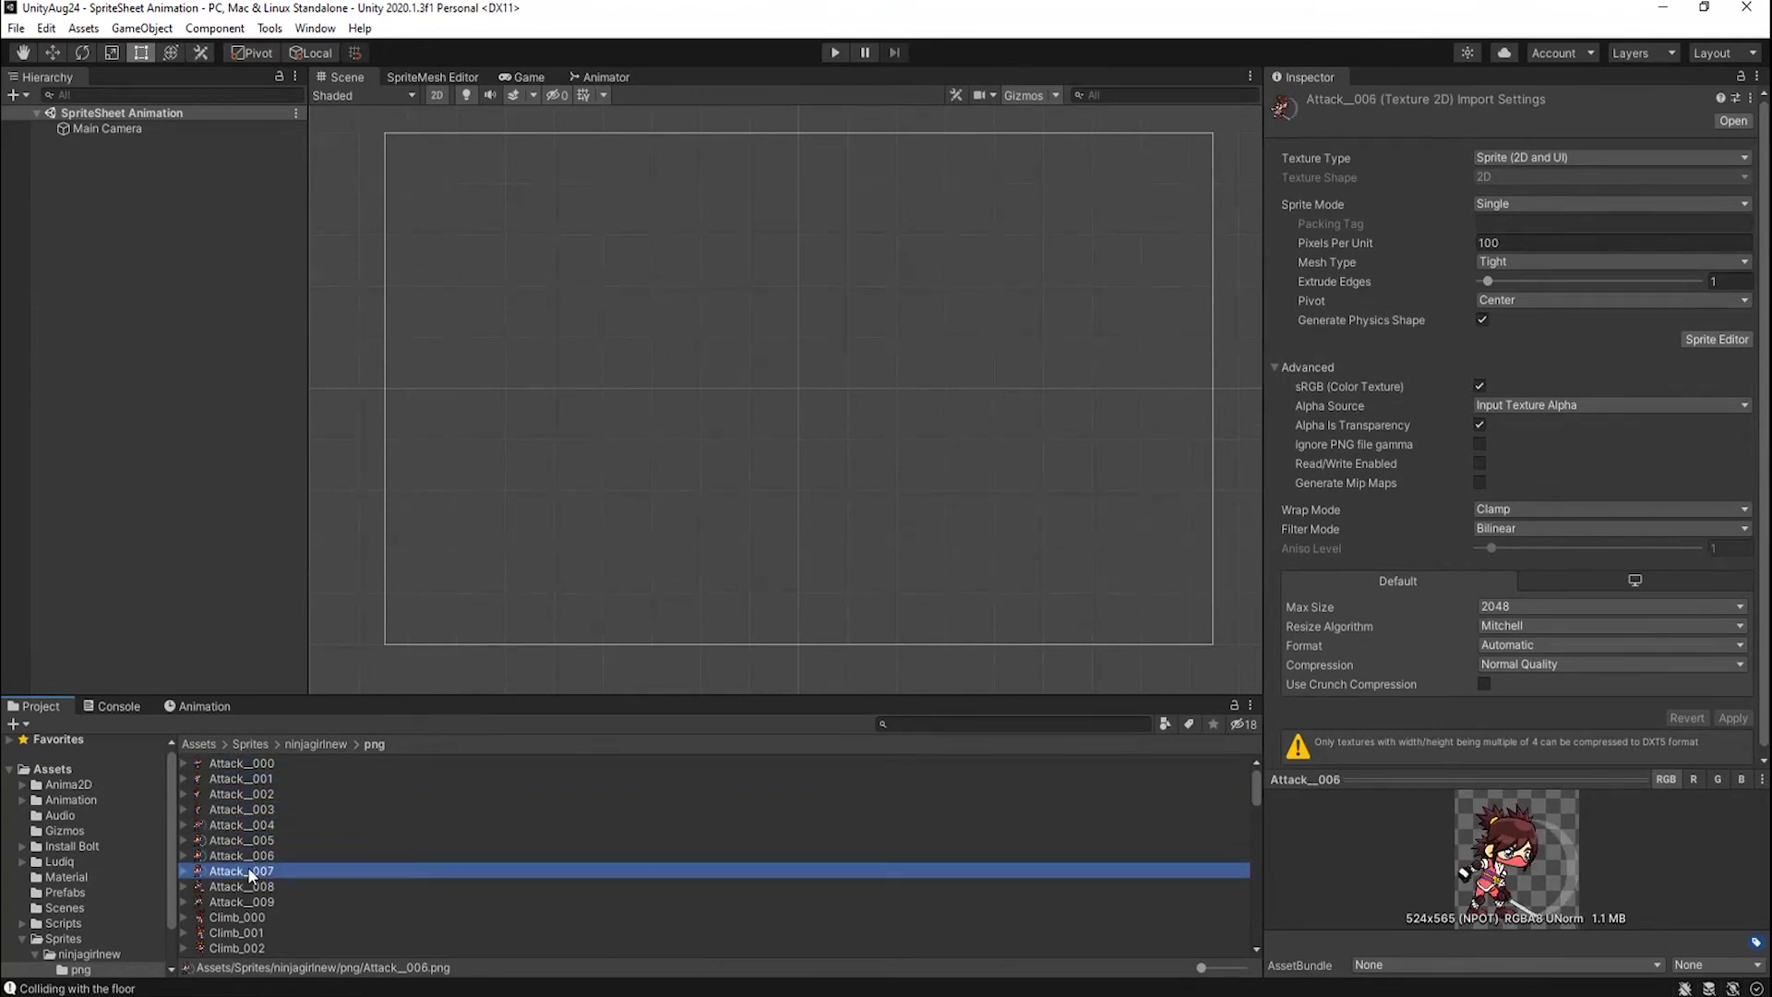
click(236, 887)
click(247, 902)
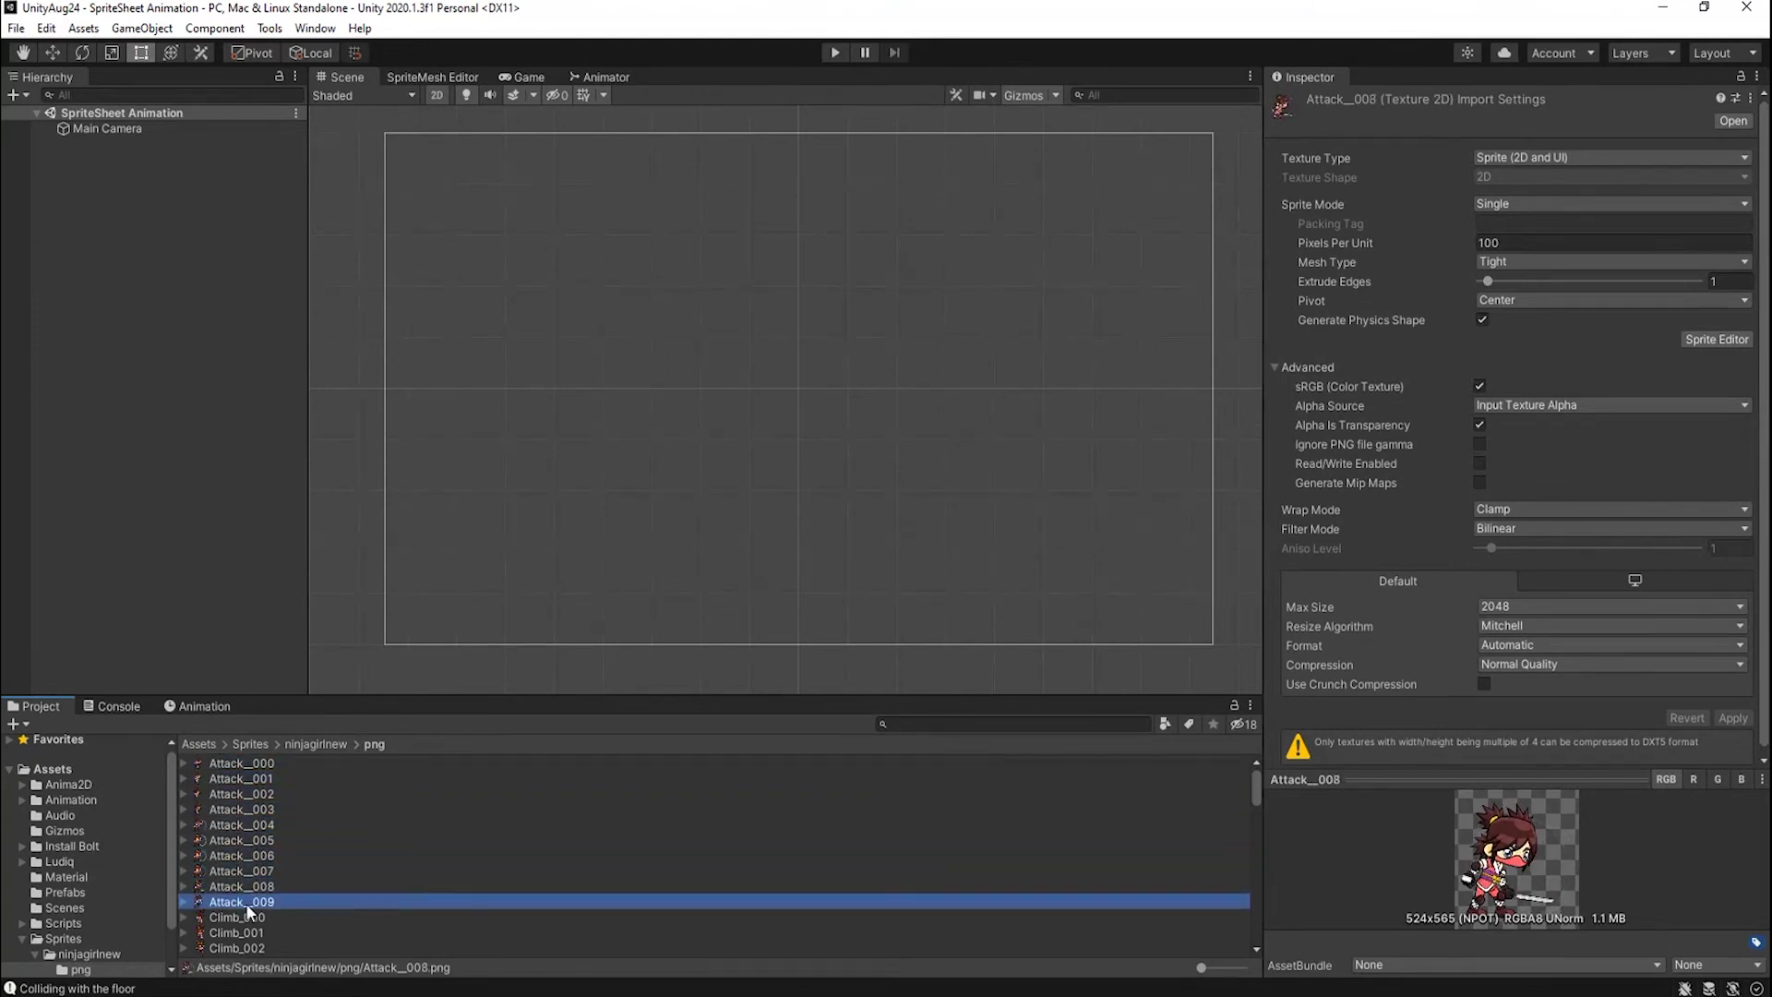
click(264, 763)
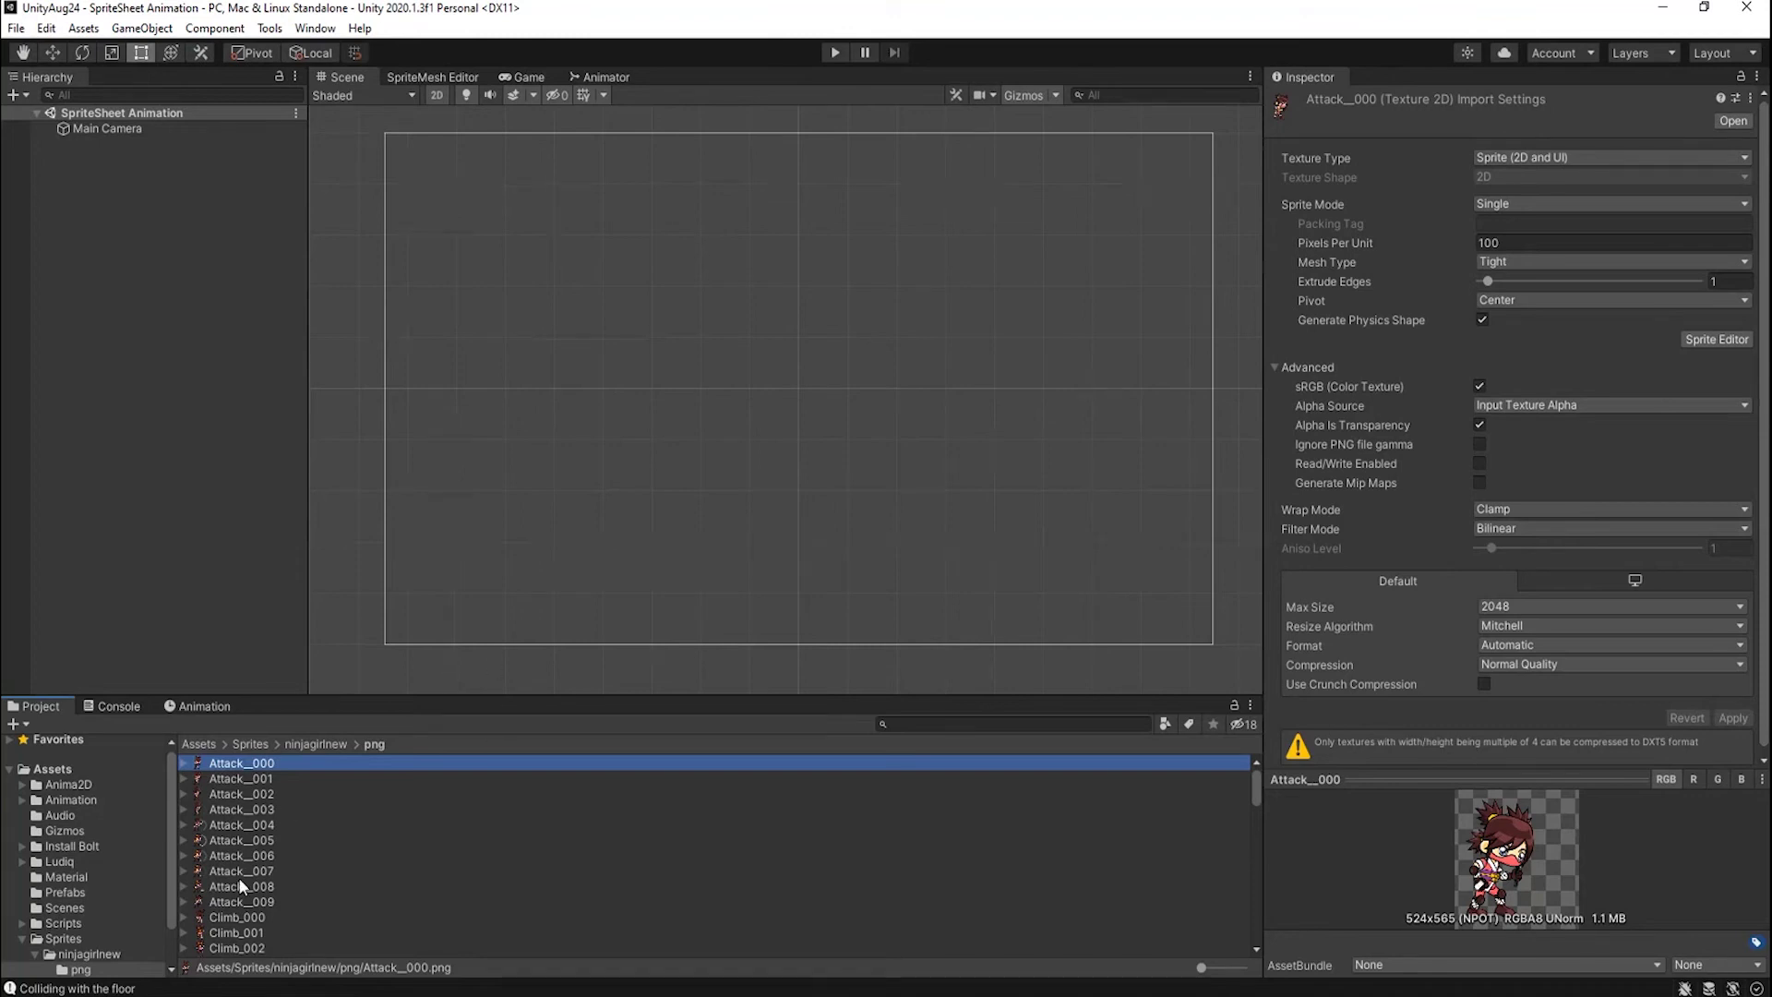
Find the Idle sprites in the png folder, select Idle__000 and enlarge the sprite preview in the Inspector.
scroll(267, 798, down, 3)
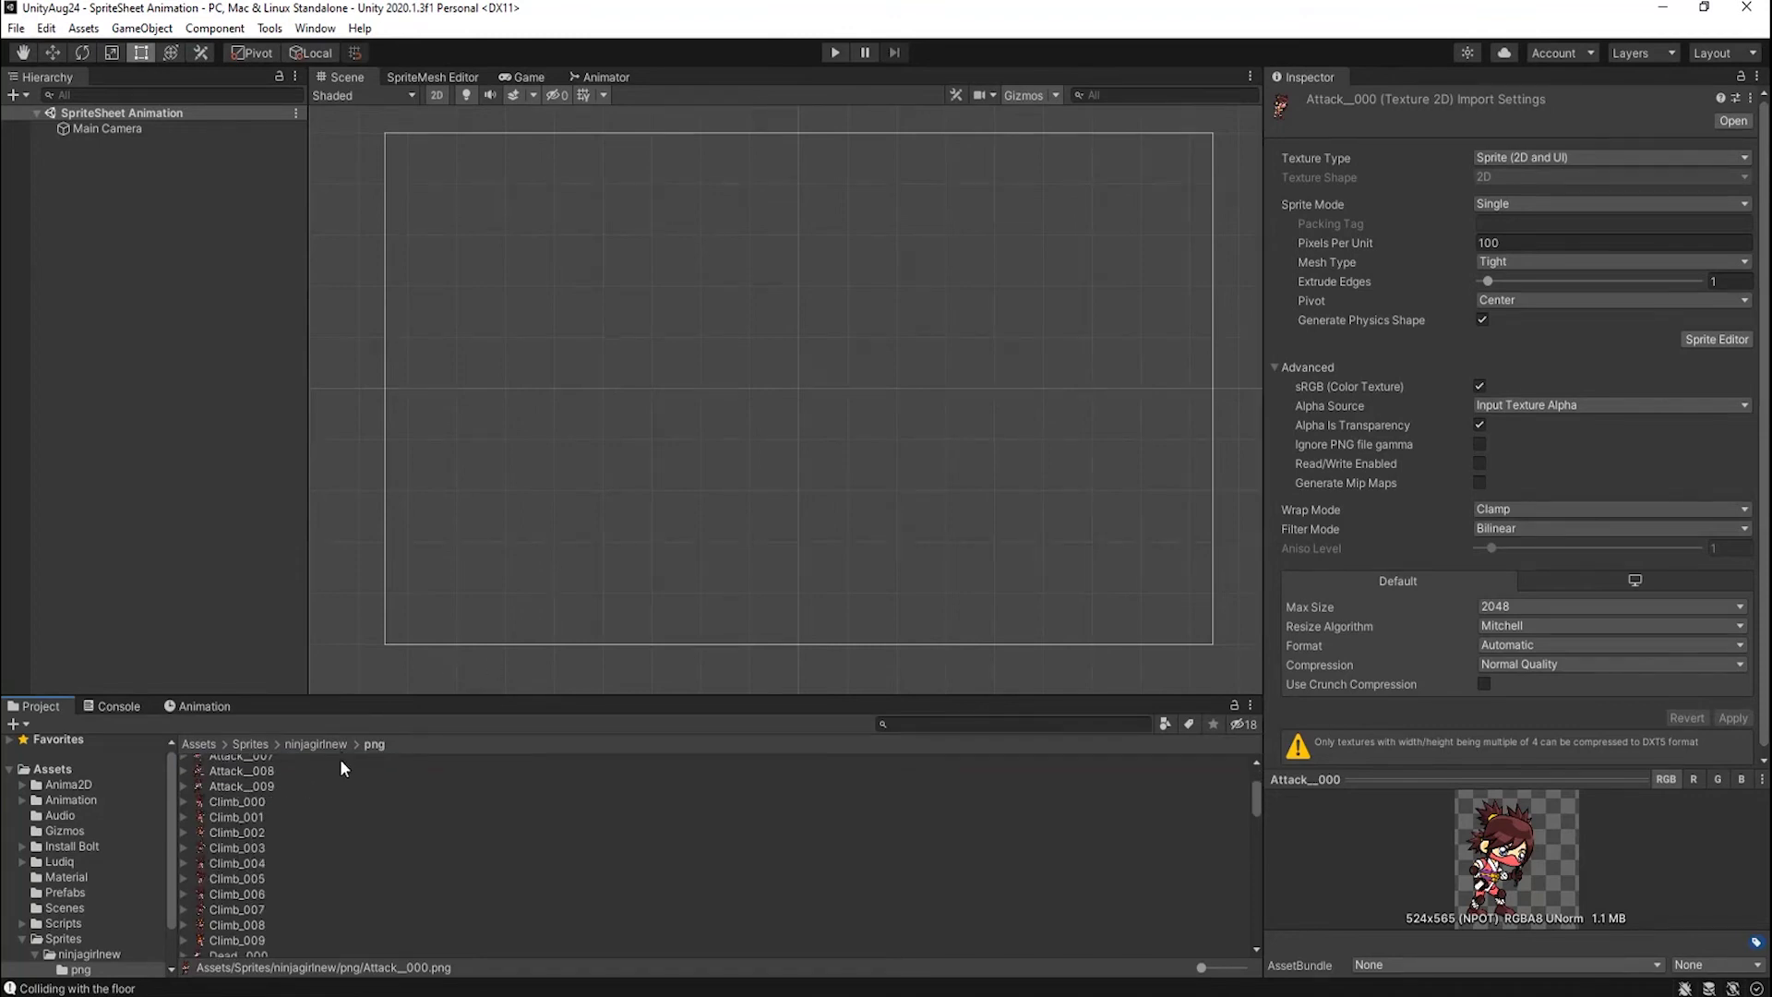
scroll(339, 759, down, 10)
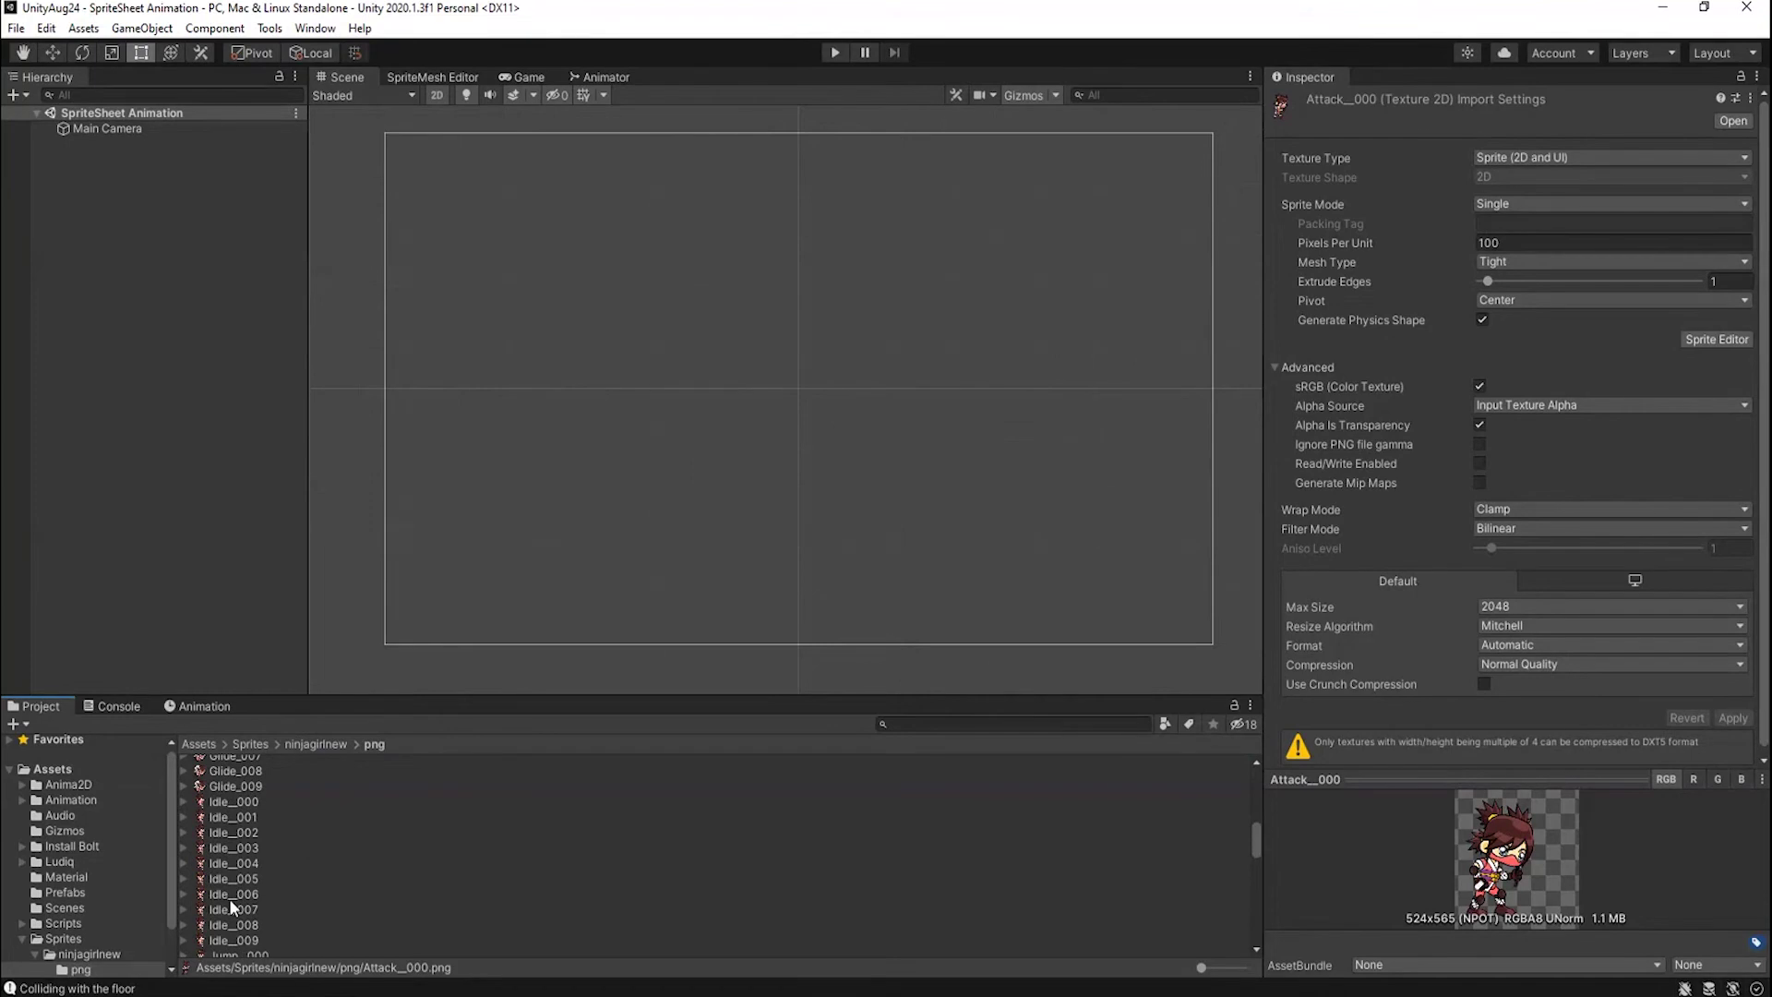
click(246, 801)
click(253, 937)
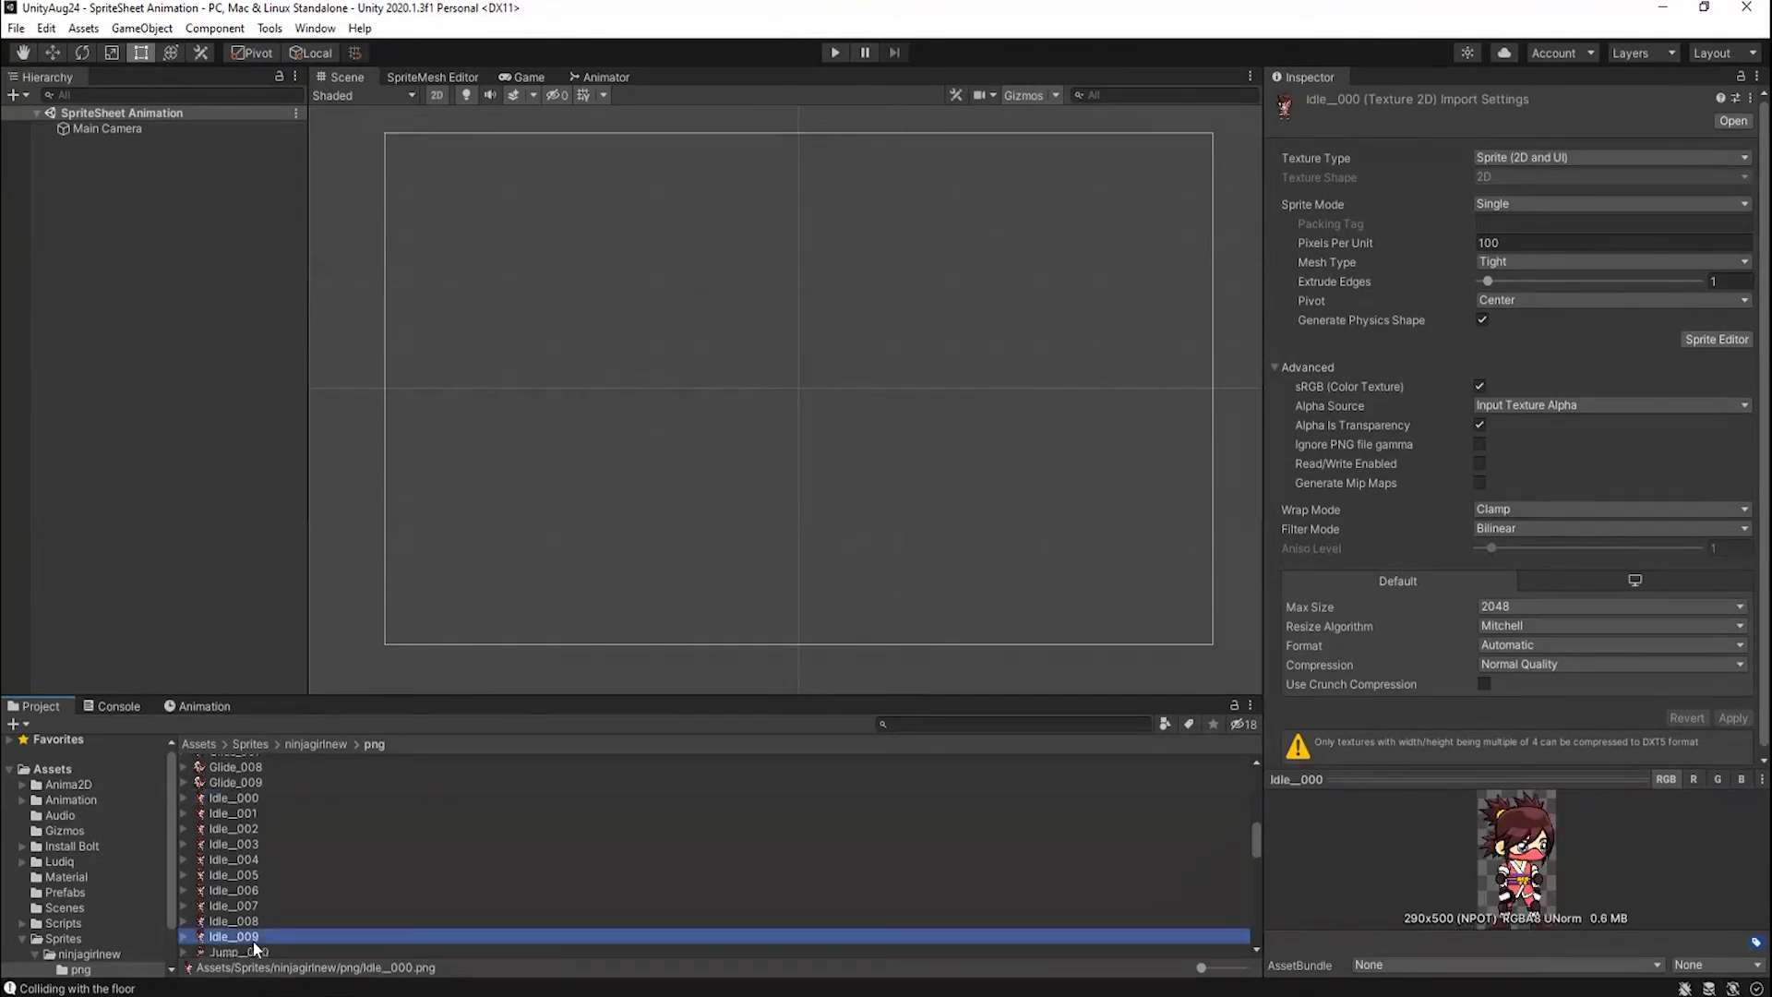
click(230, 795)
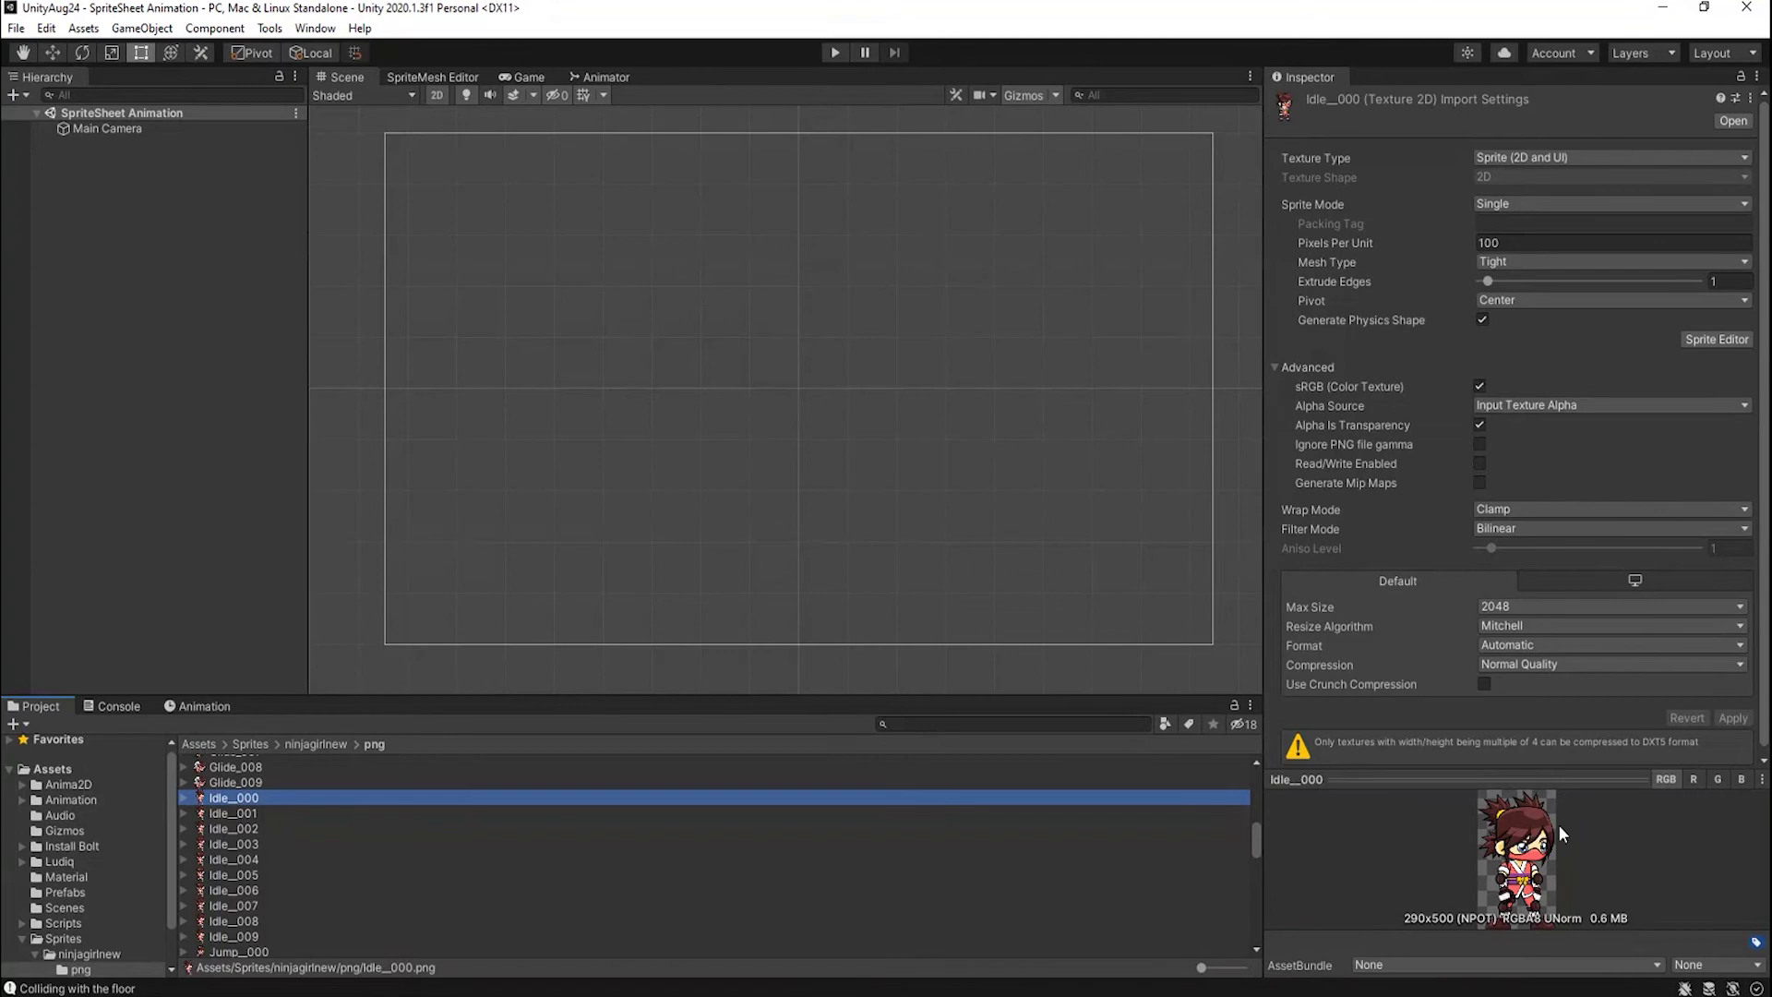
drag(1569, 771, 1566, 714)
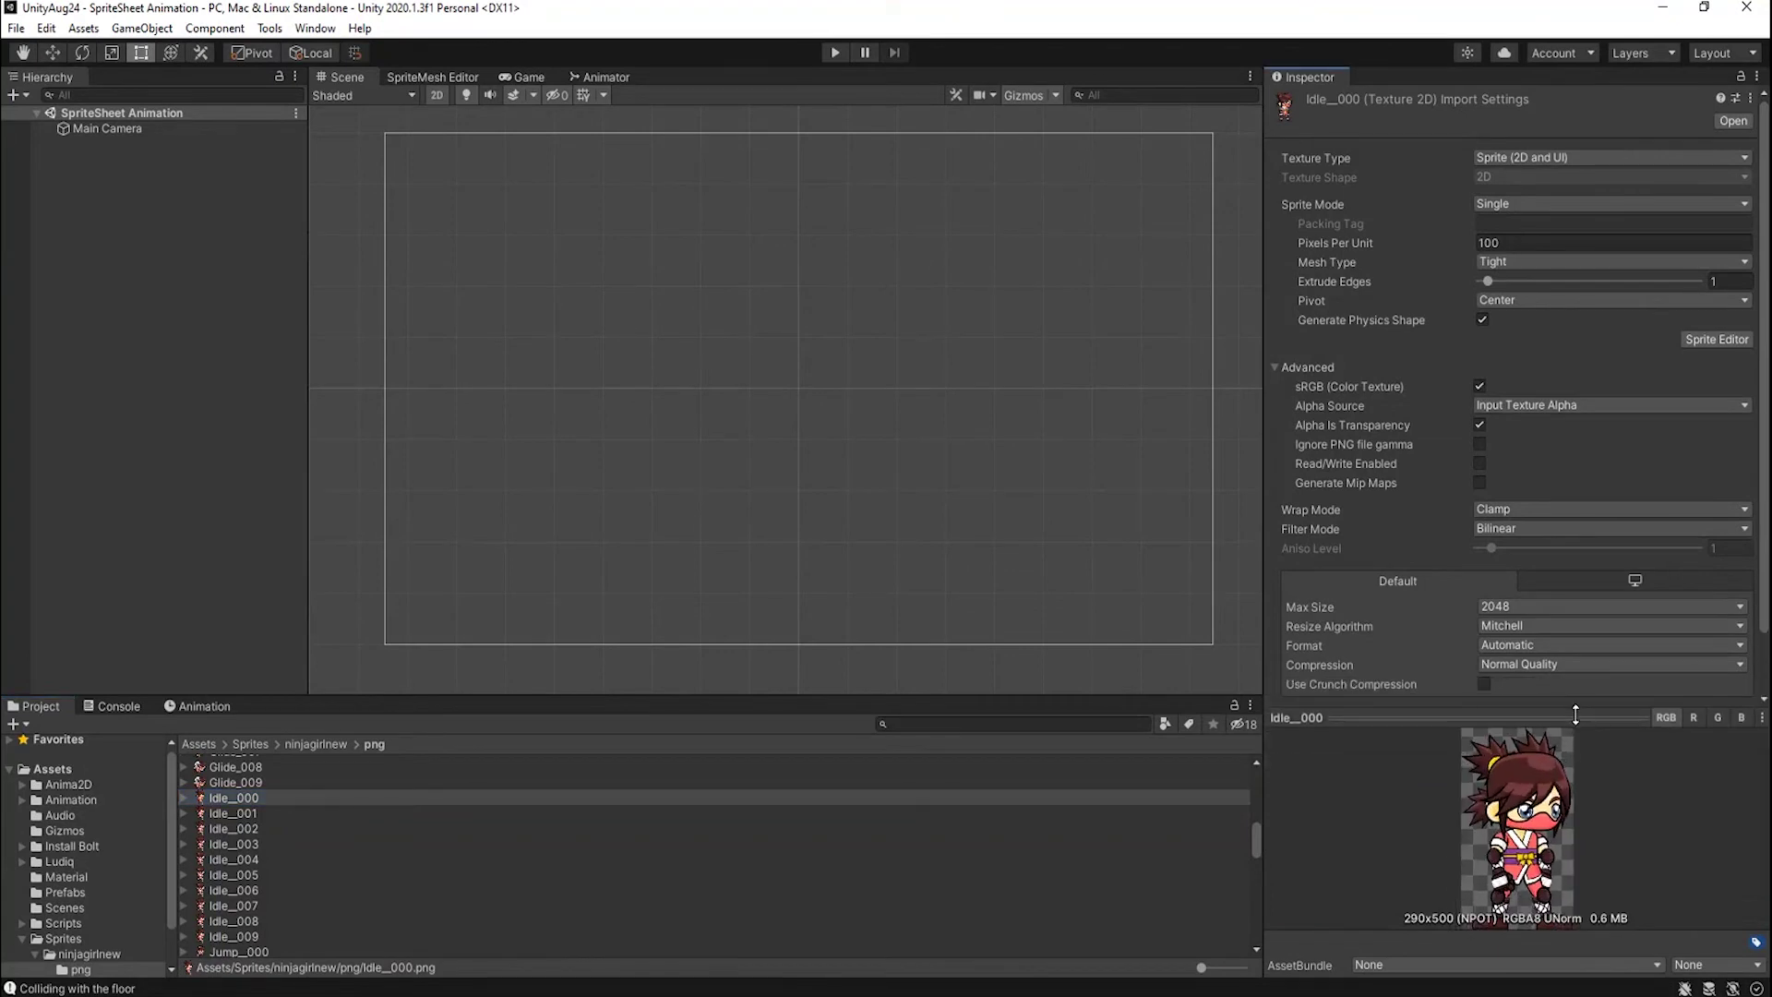
Step back and forth through the Idle sprites to watch the idle movement in the enlarged preview.
click(294, 801)
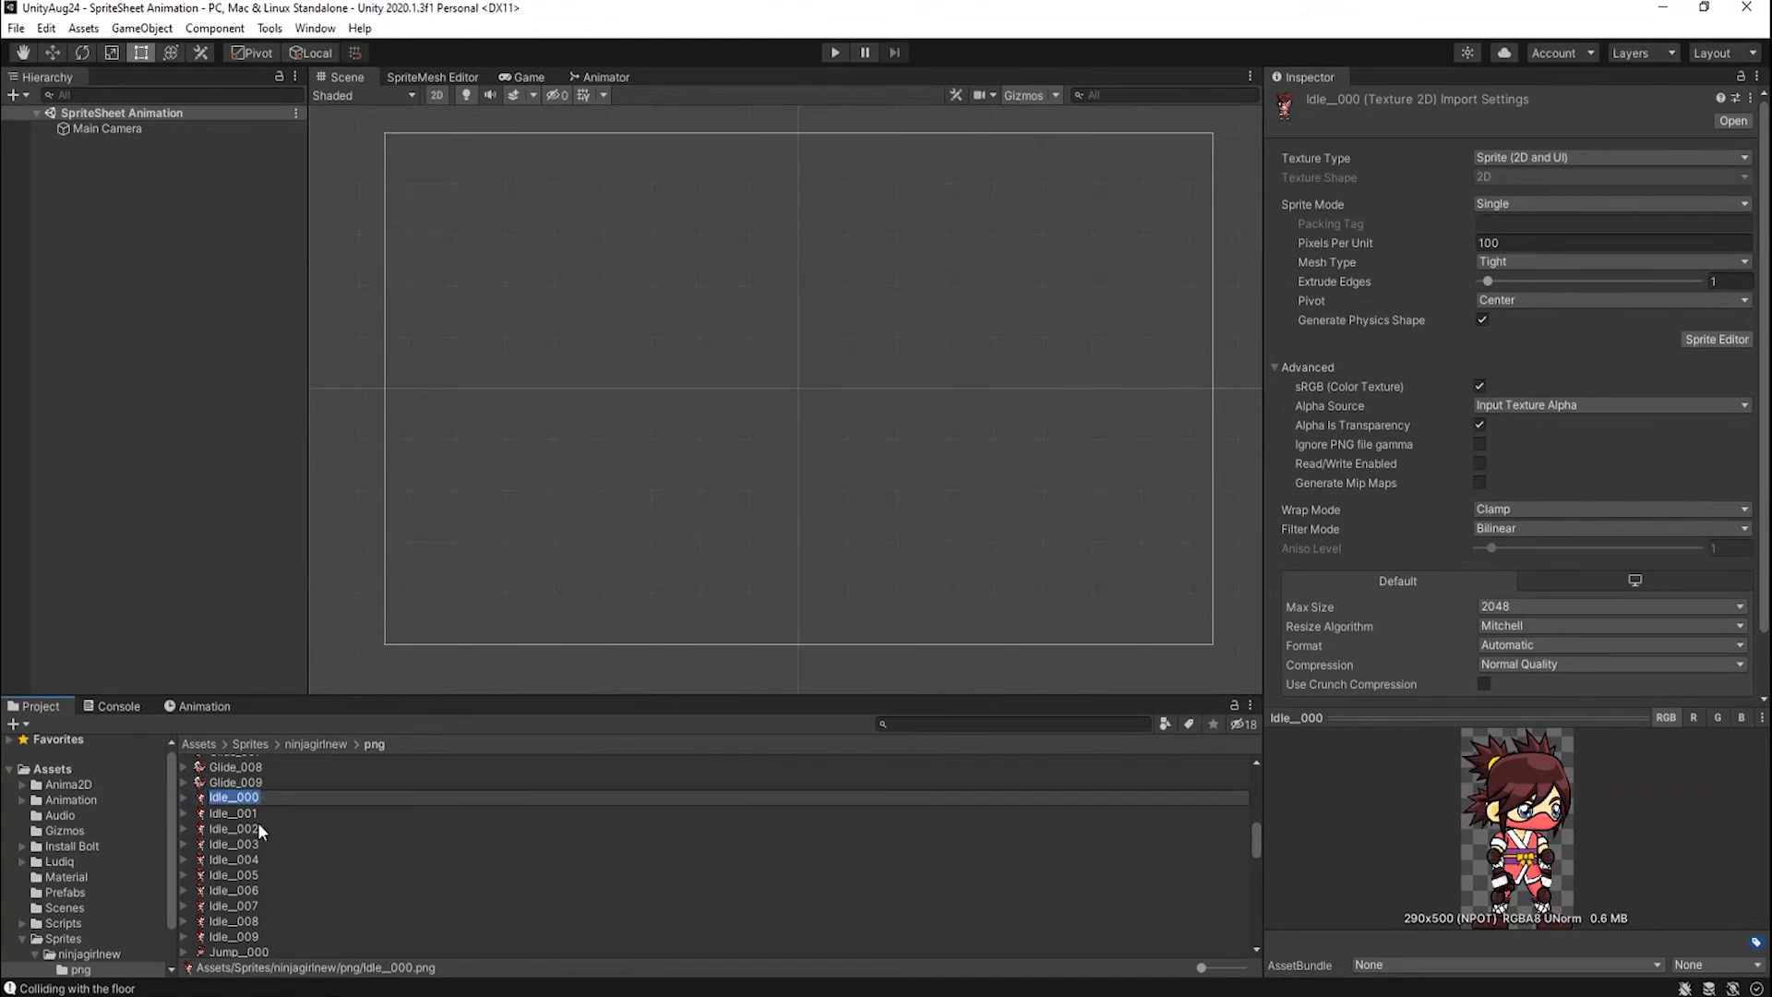
scroll(255, 812, up, 2)
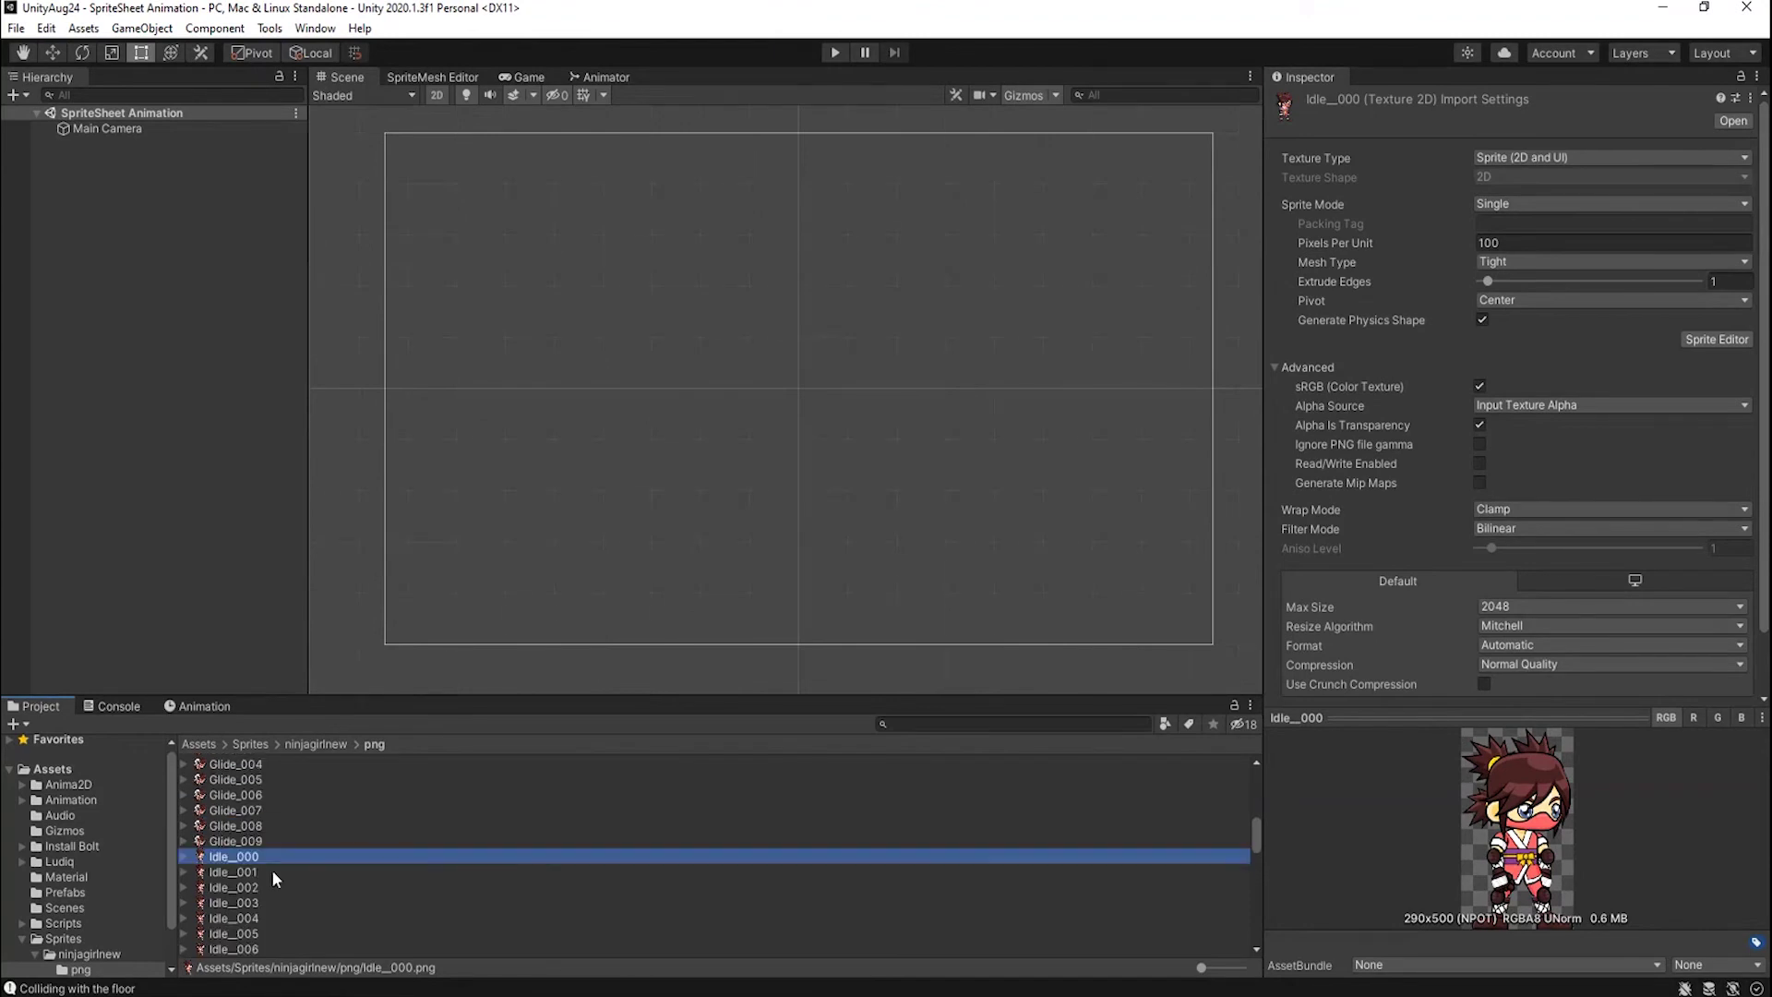
scroll(354, 860, down, 2)
key(Down)
key(Down)
key(Down)
key(Down)
key(Down)
key(Down)
key(Down)
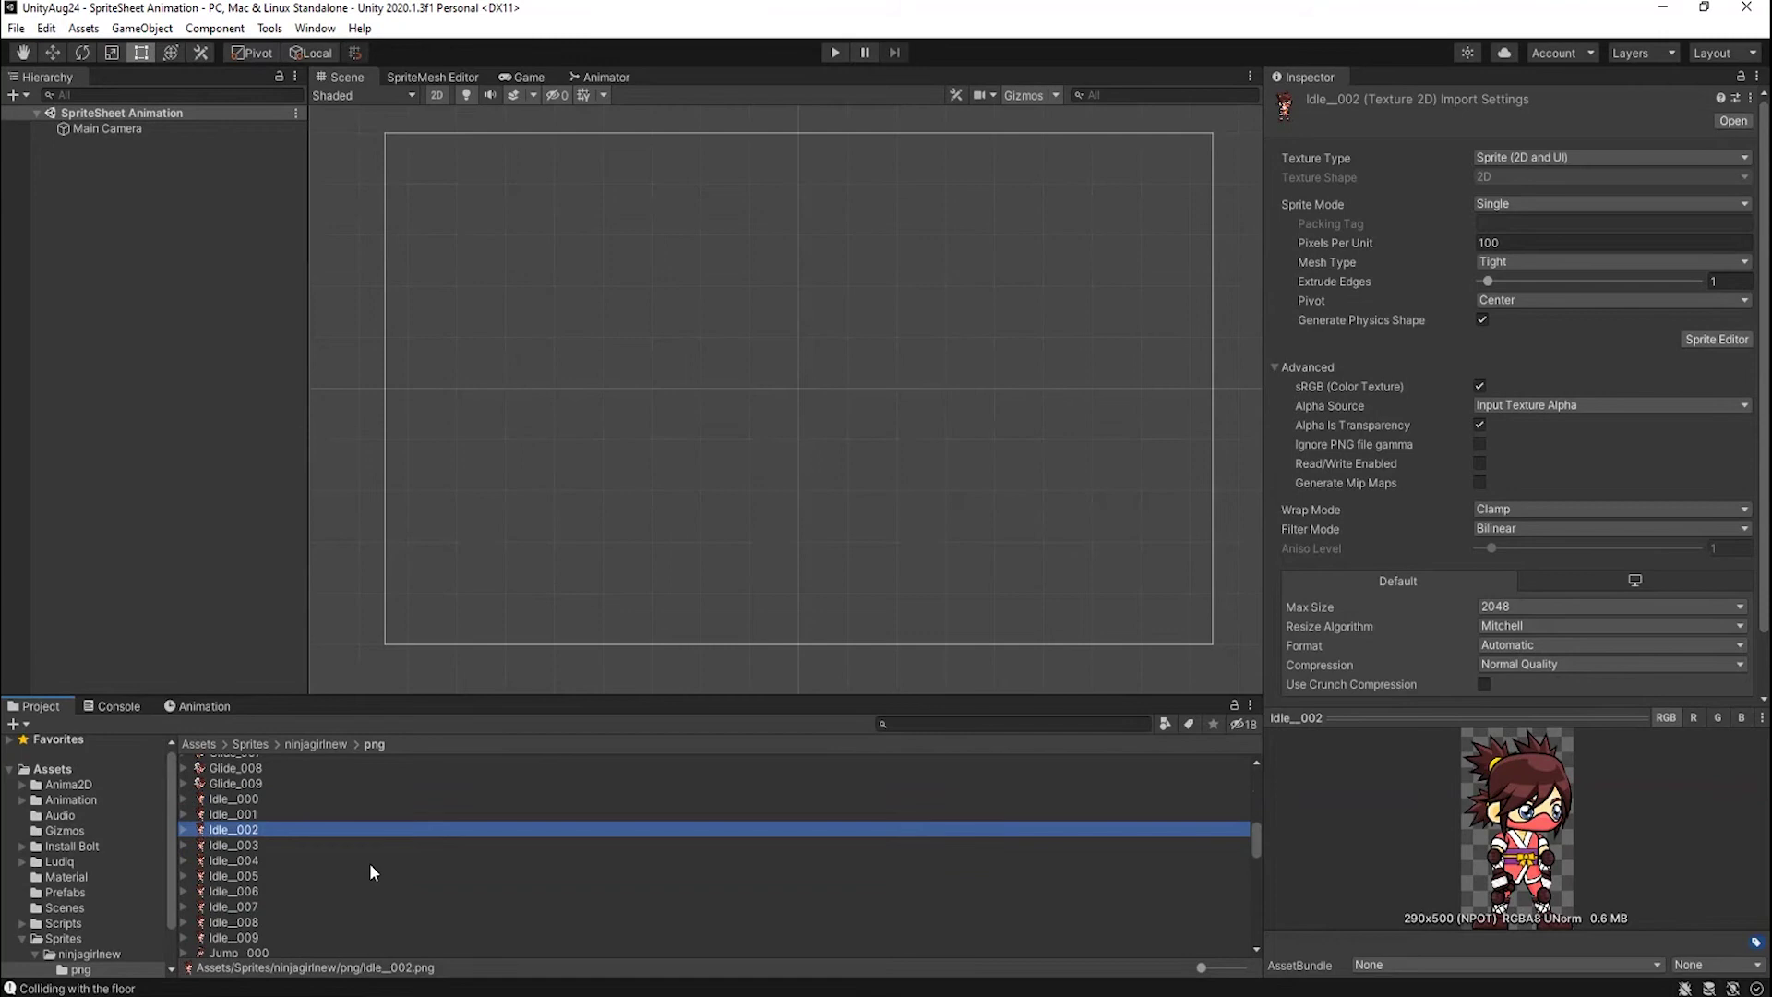
key(Up)
key(Up)
key(Up)
key(Up)
key(Up)
key(Up)
key(Up)
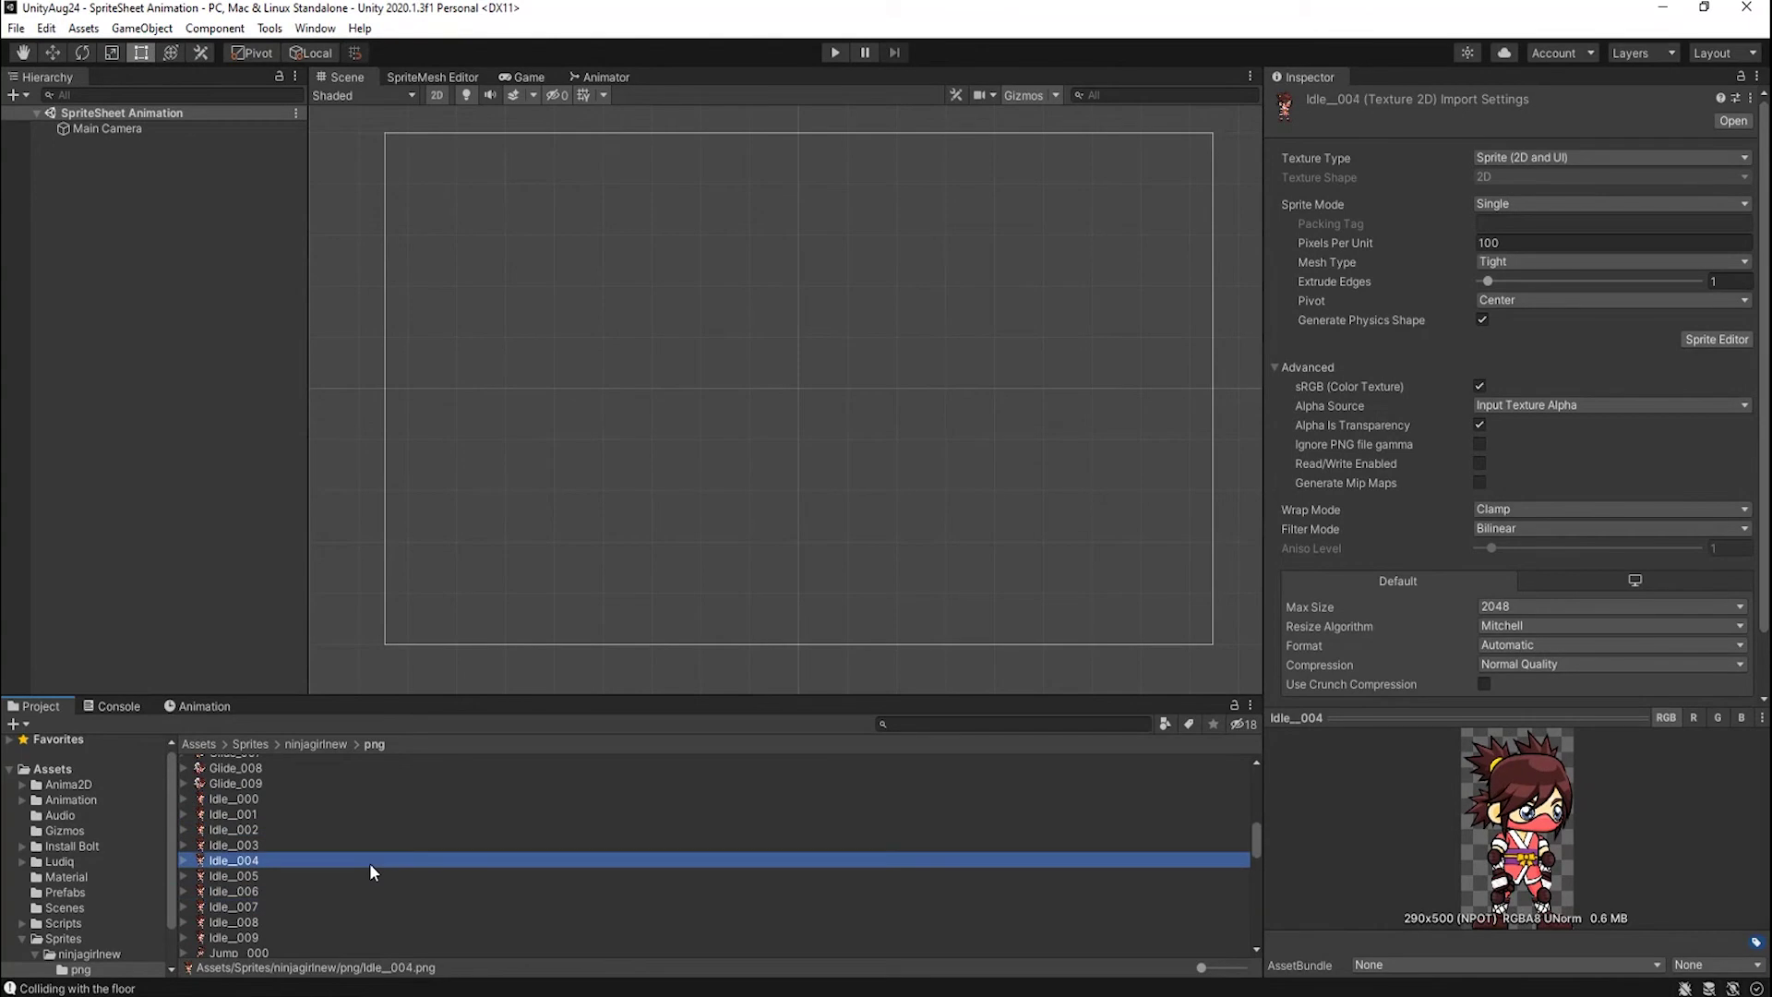
key(Down)
key(Down)
key(Down)
key(Down)
key(Down)
key(Down)
key(Down)
key(Down)
key(Down)
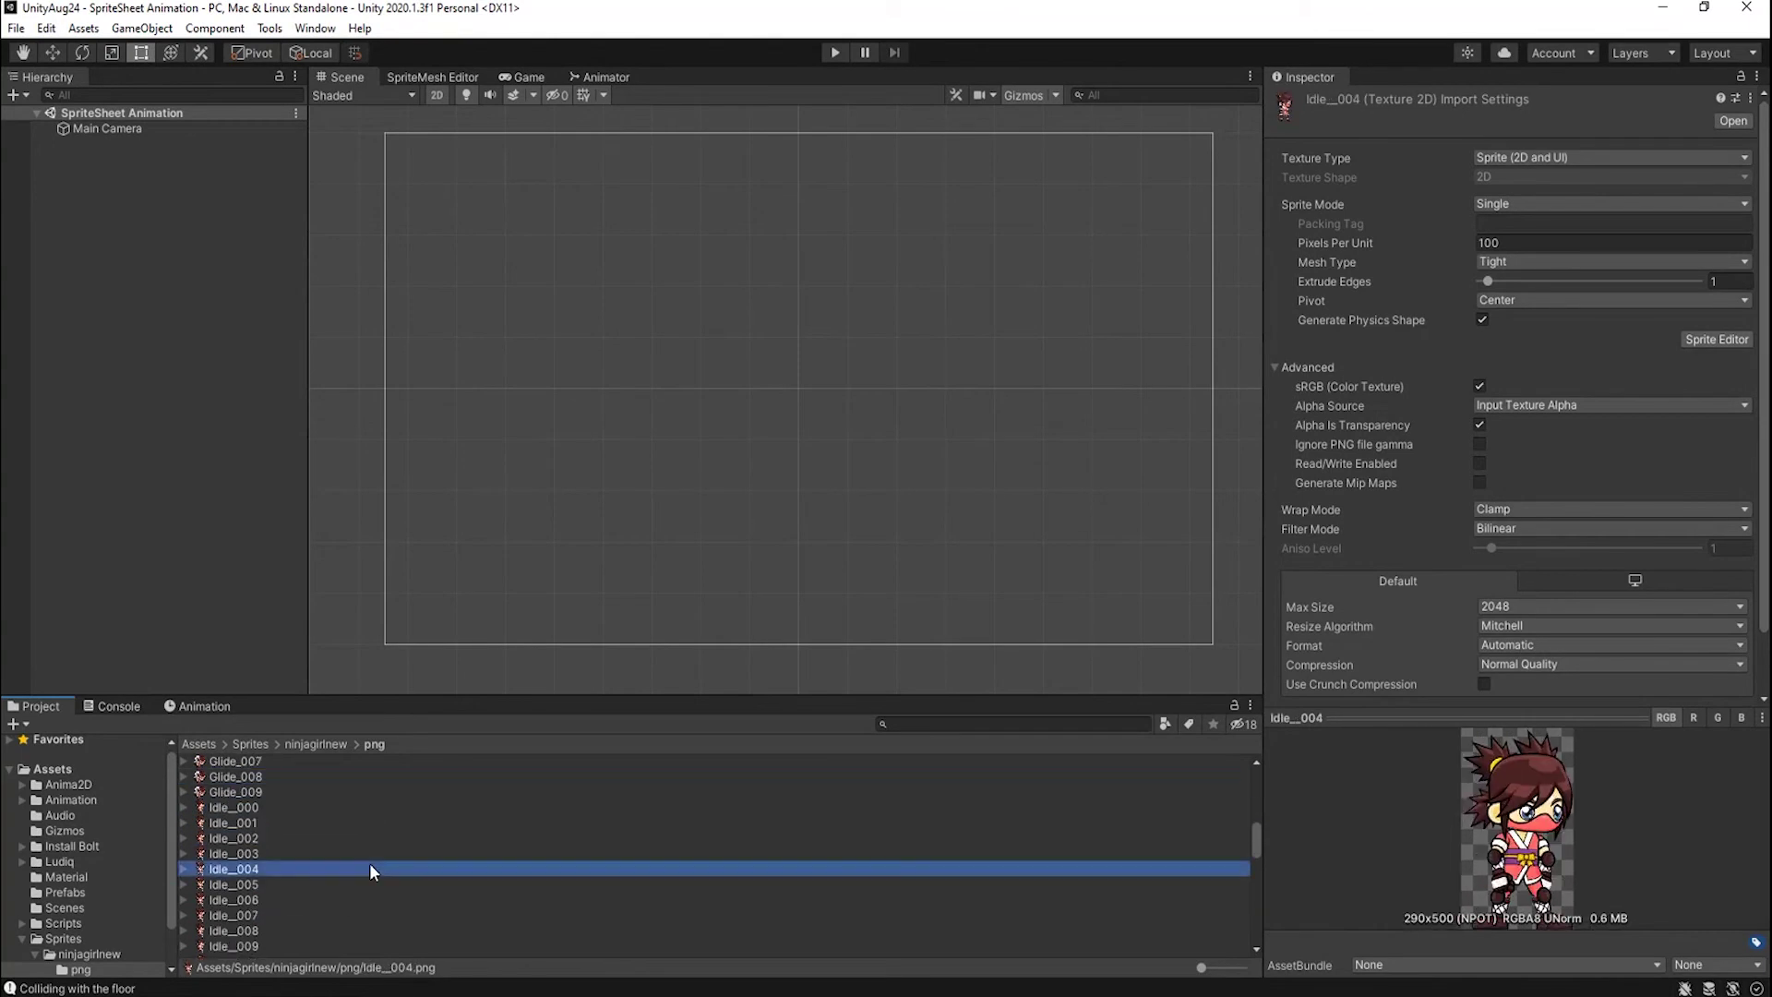
key(Up)
key(Up)
key(Up)
key(Up)
key(Up)
key(Up)
key(Up)
key(Up)
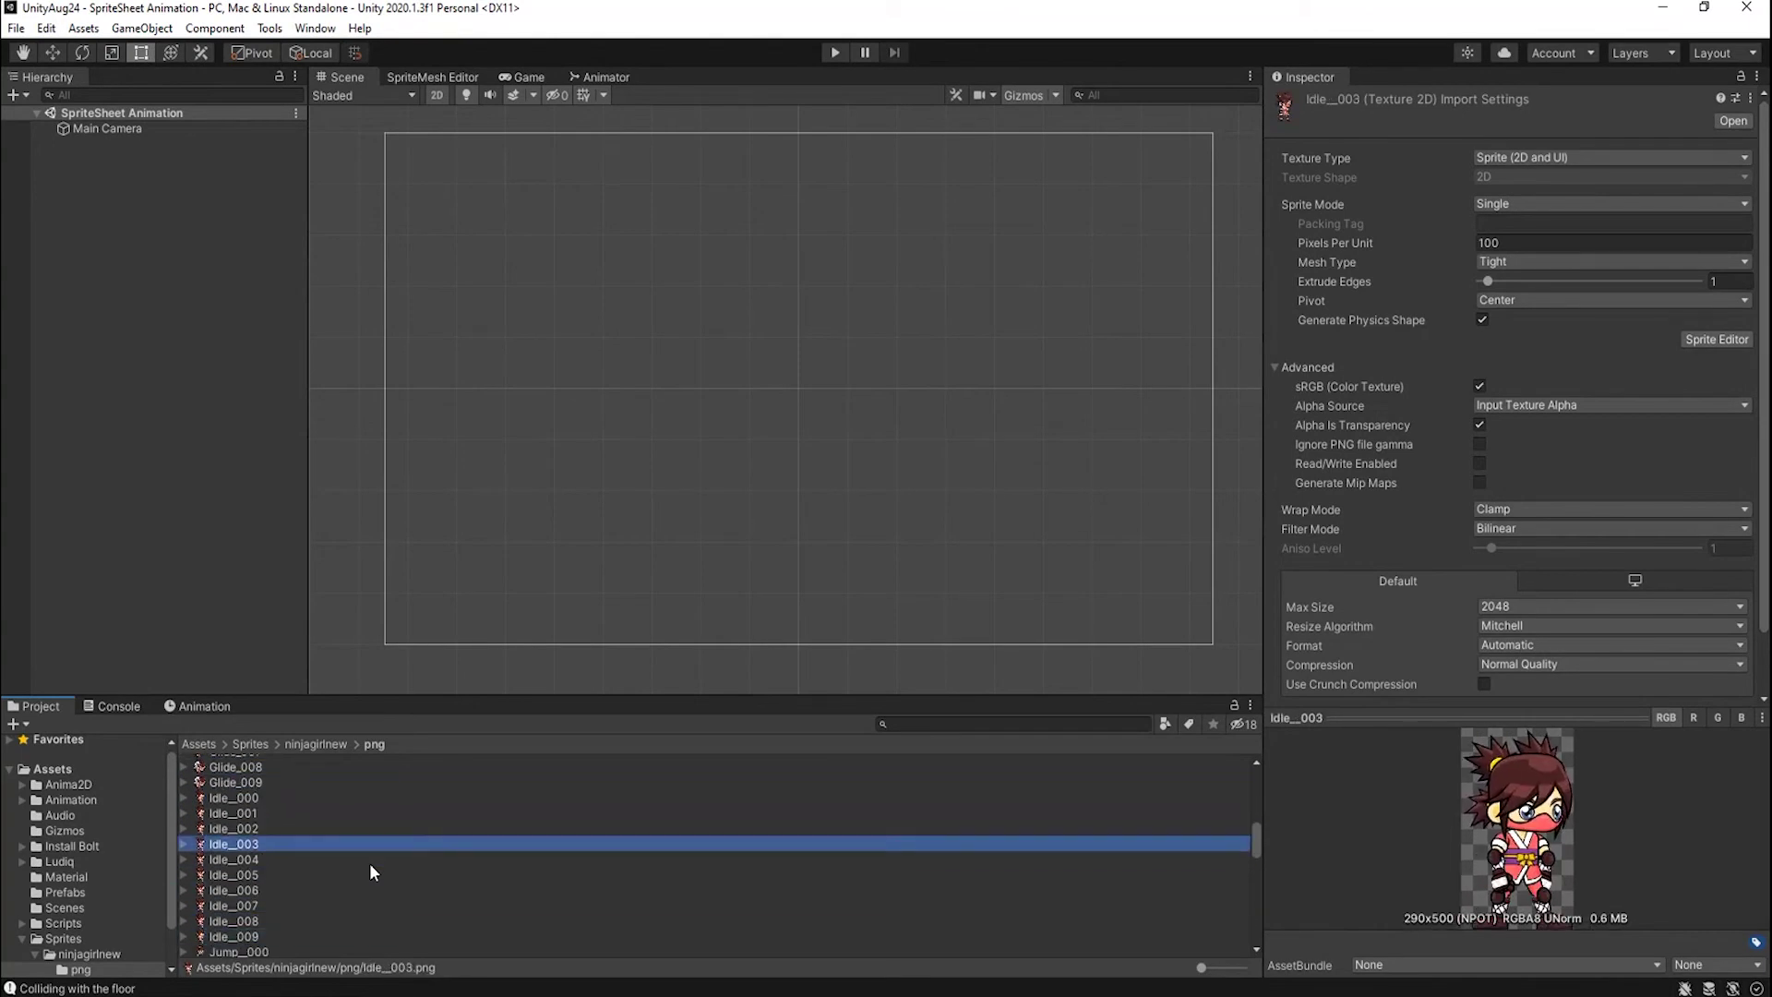
key(Up)
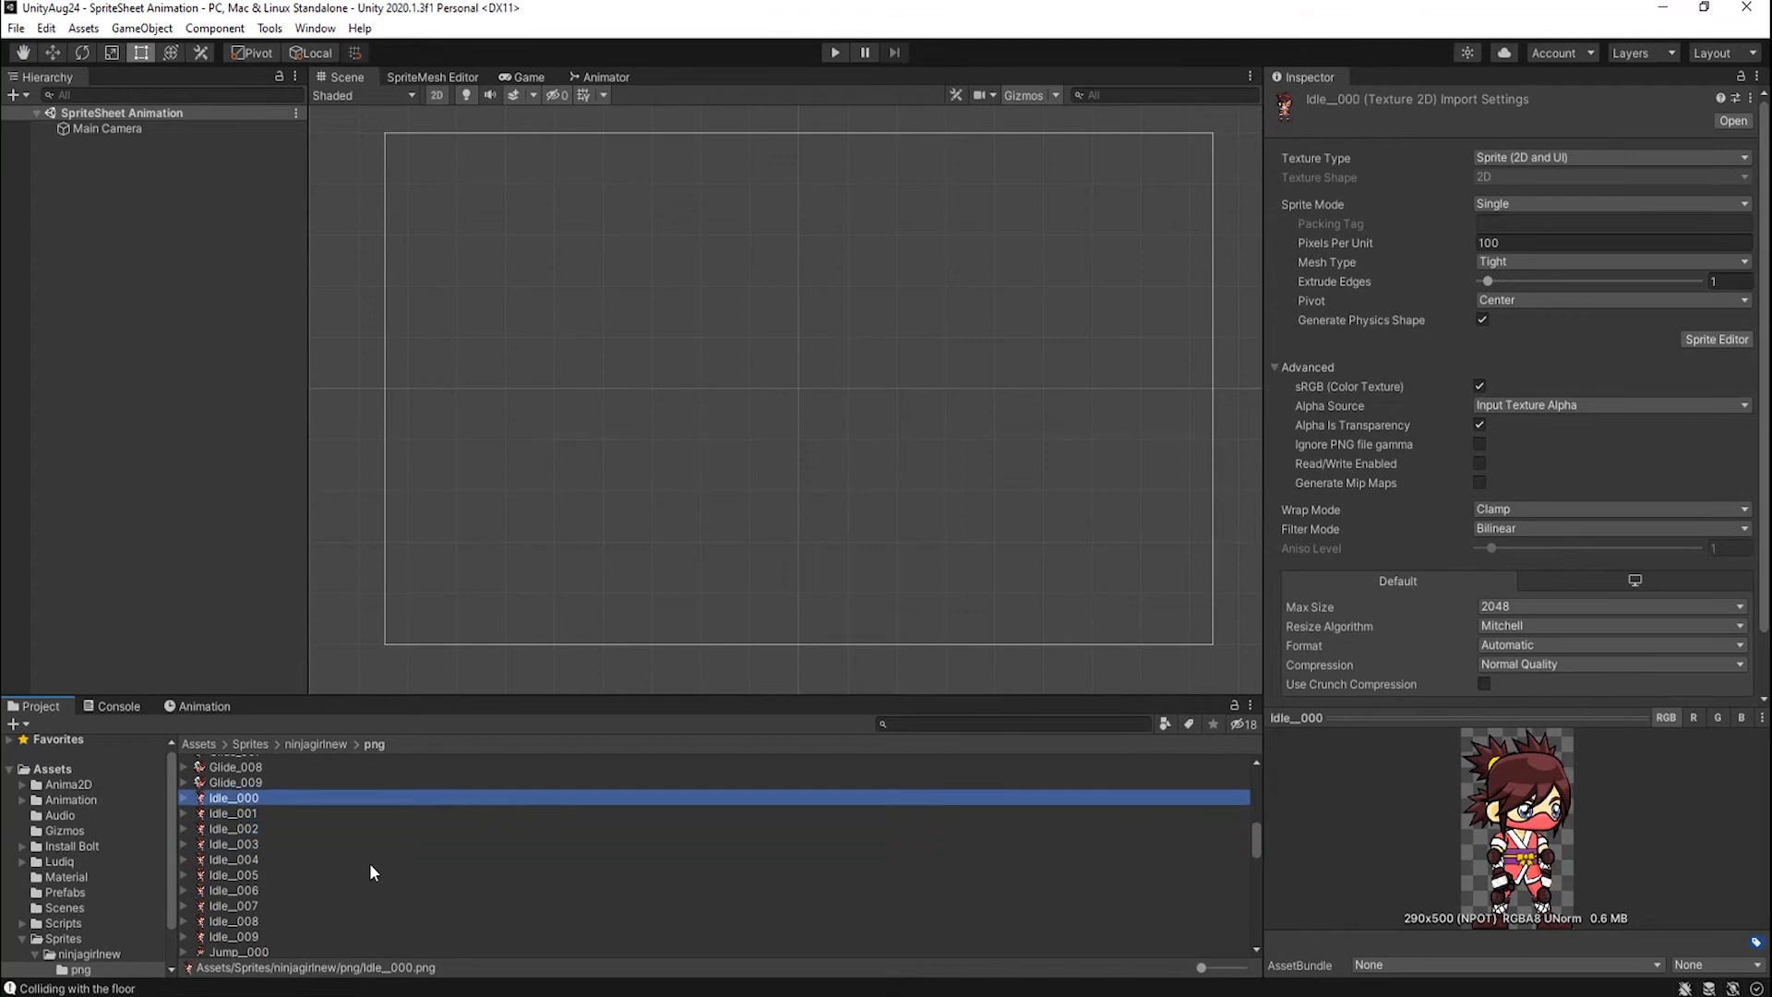
key(Down)
key(Down)
key(Down)
key(Down)
key(Down)
key(Down)
key(Down)
key(Down)
key(Up)
key(Up)
key(Up)
key(Up)
key(Up)
key(Up)
key(Up)
key(Up)
key(Down)
key(Down)
key(Down)
key(Down)
key(Down)
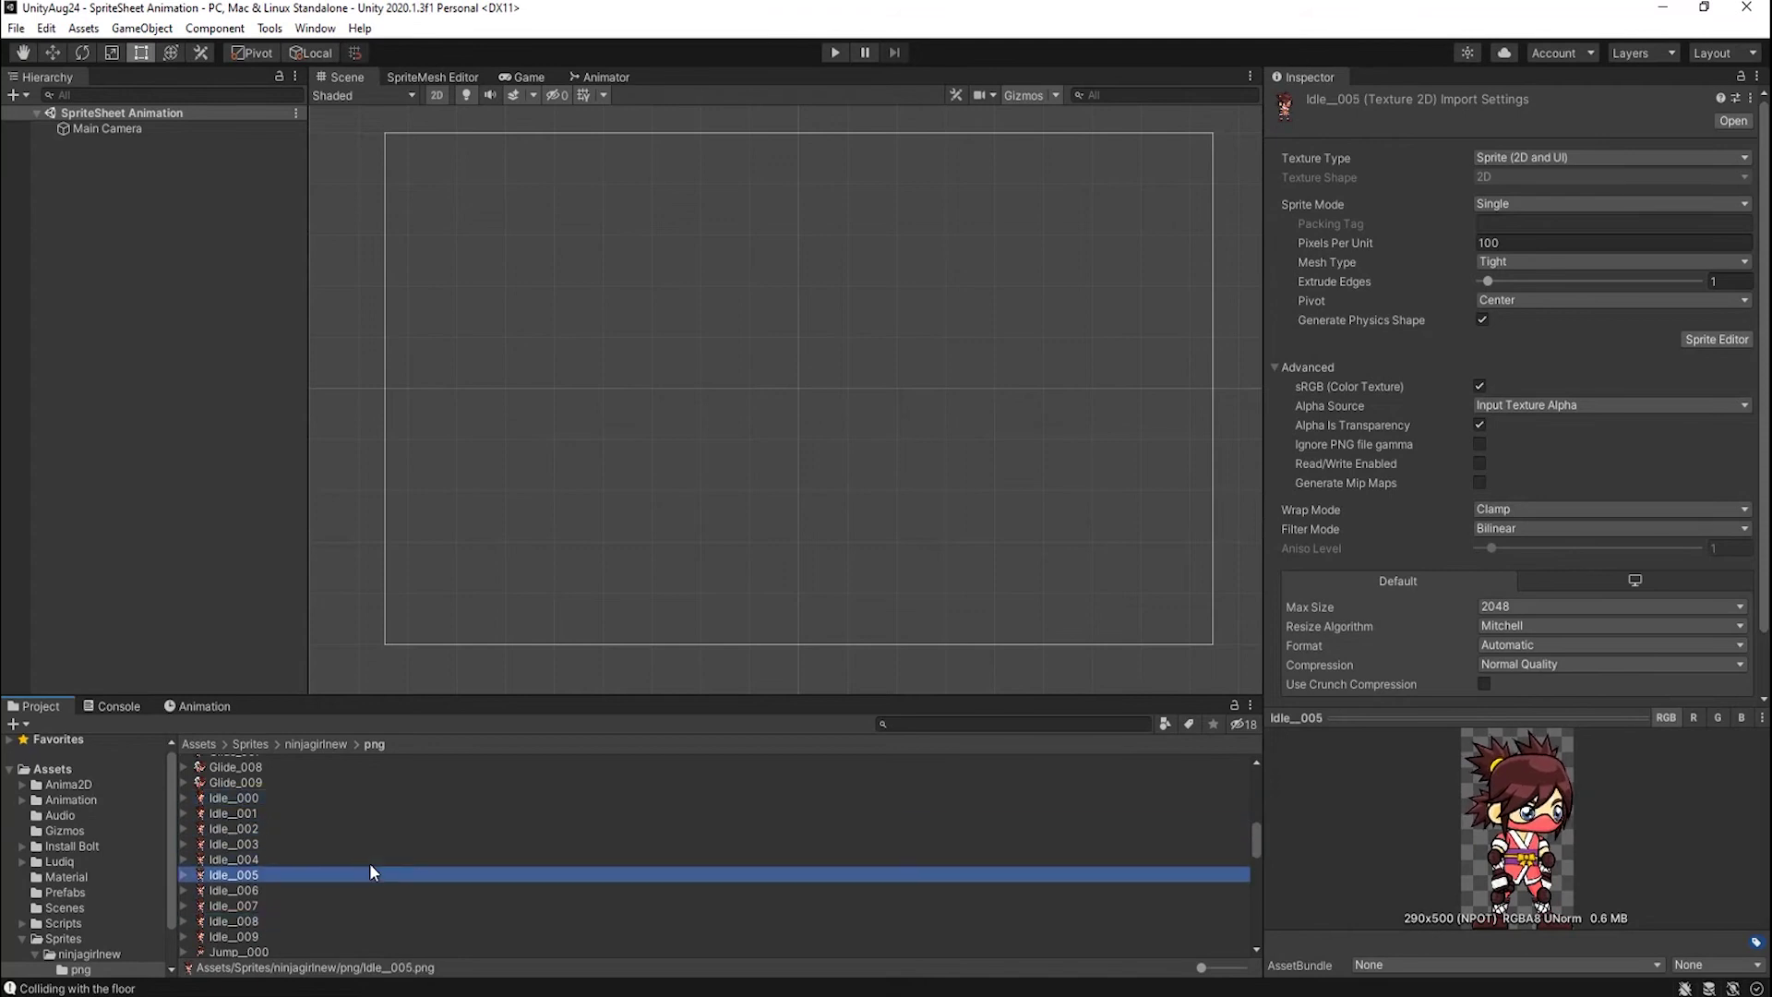
key(Down)
key(Down)
key(Up)
key(Up)
key(Up)
key(Up)
key(Up)
key(Up)
key(Up)
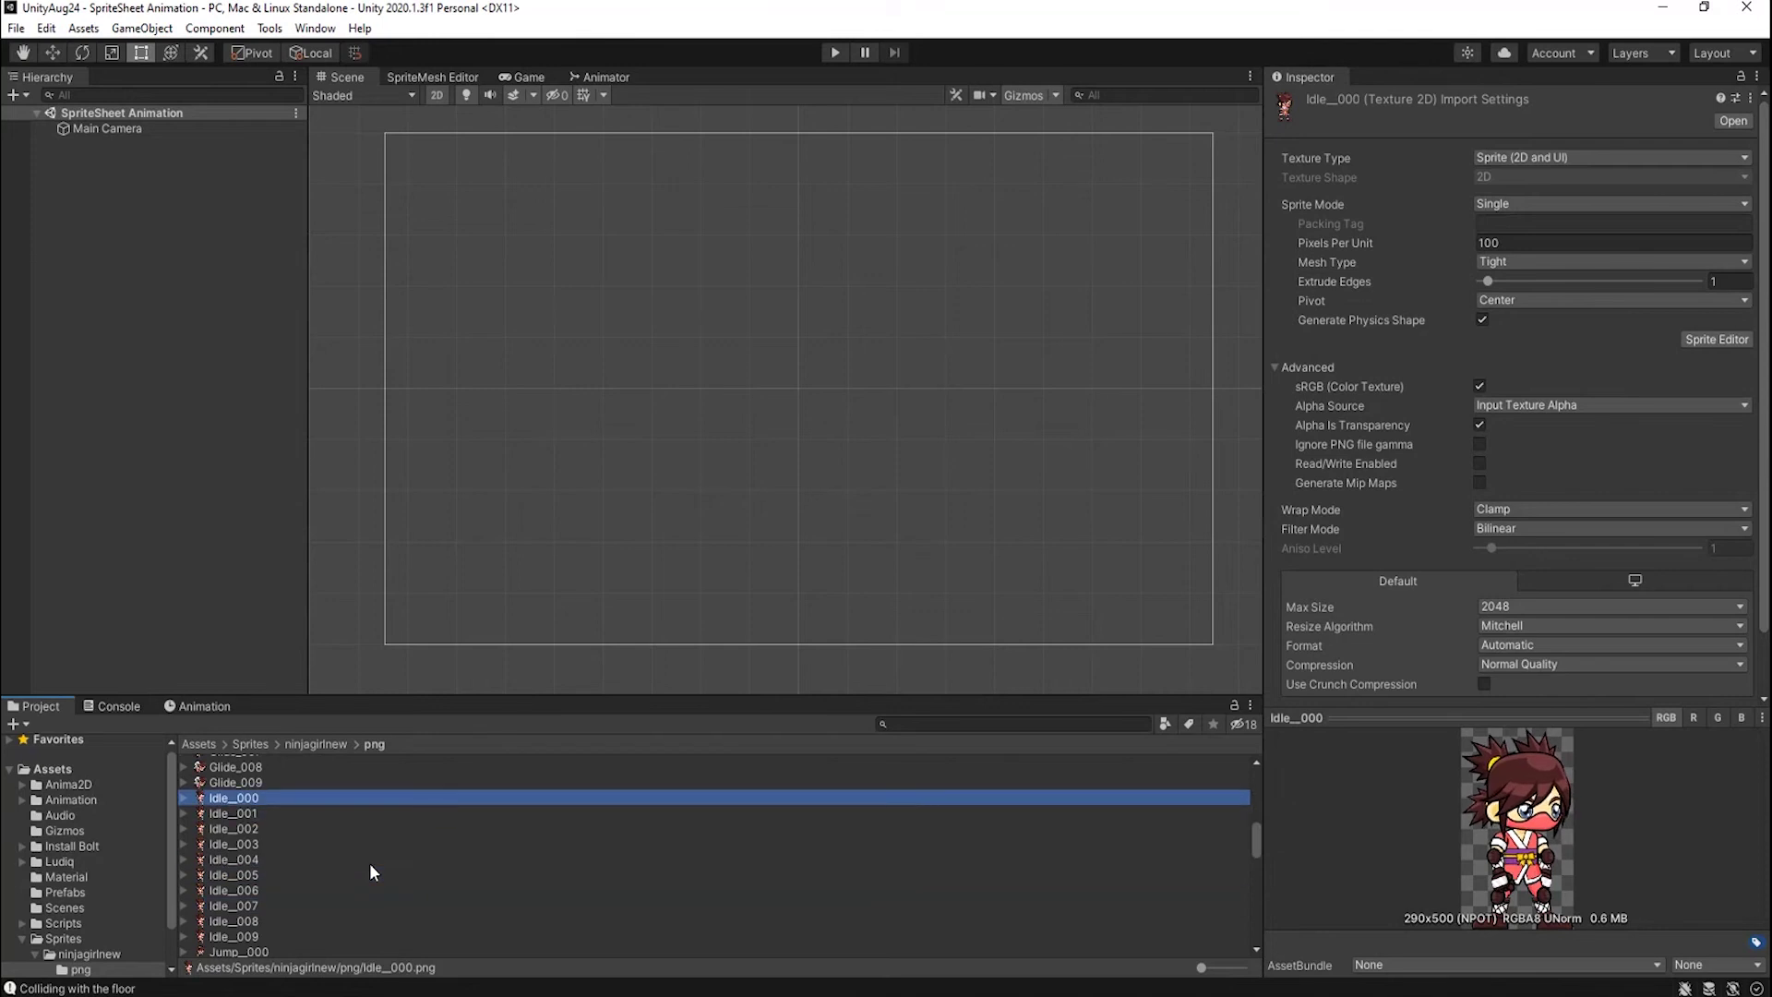
key(Down)
key(Down)
key(Down)
key(Down)
key(Down)
key(Down)
key(Down)
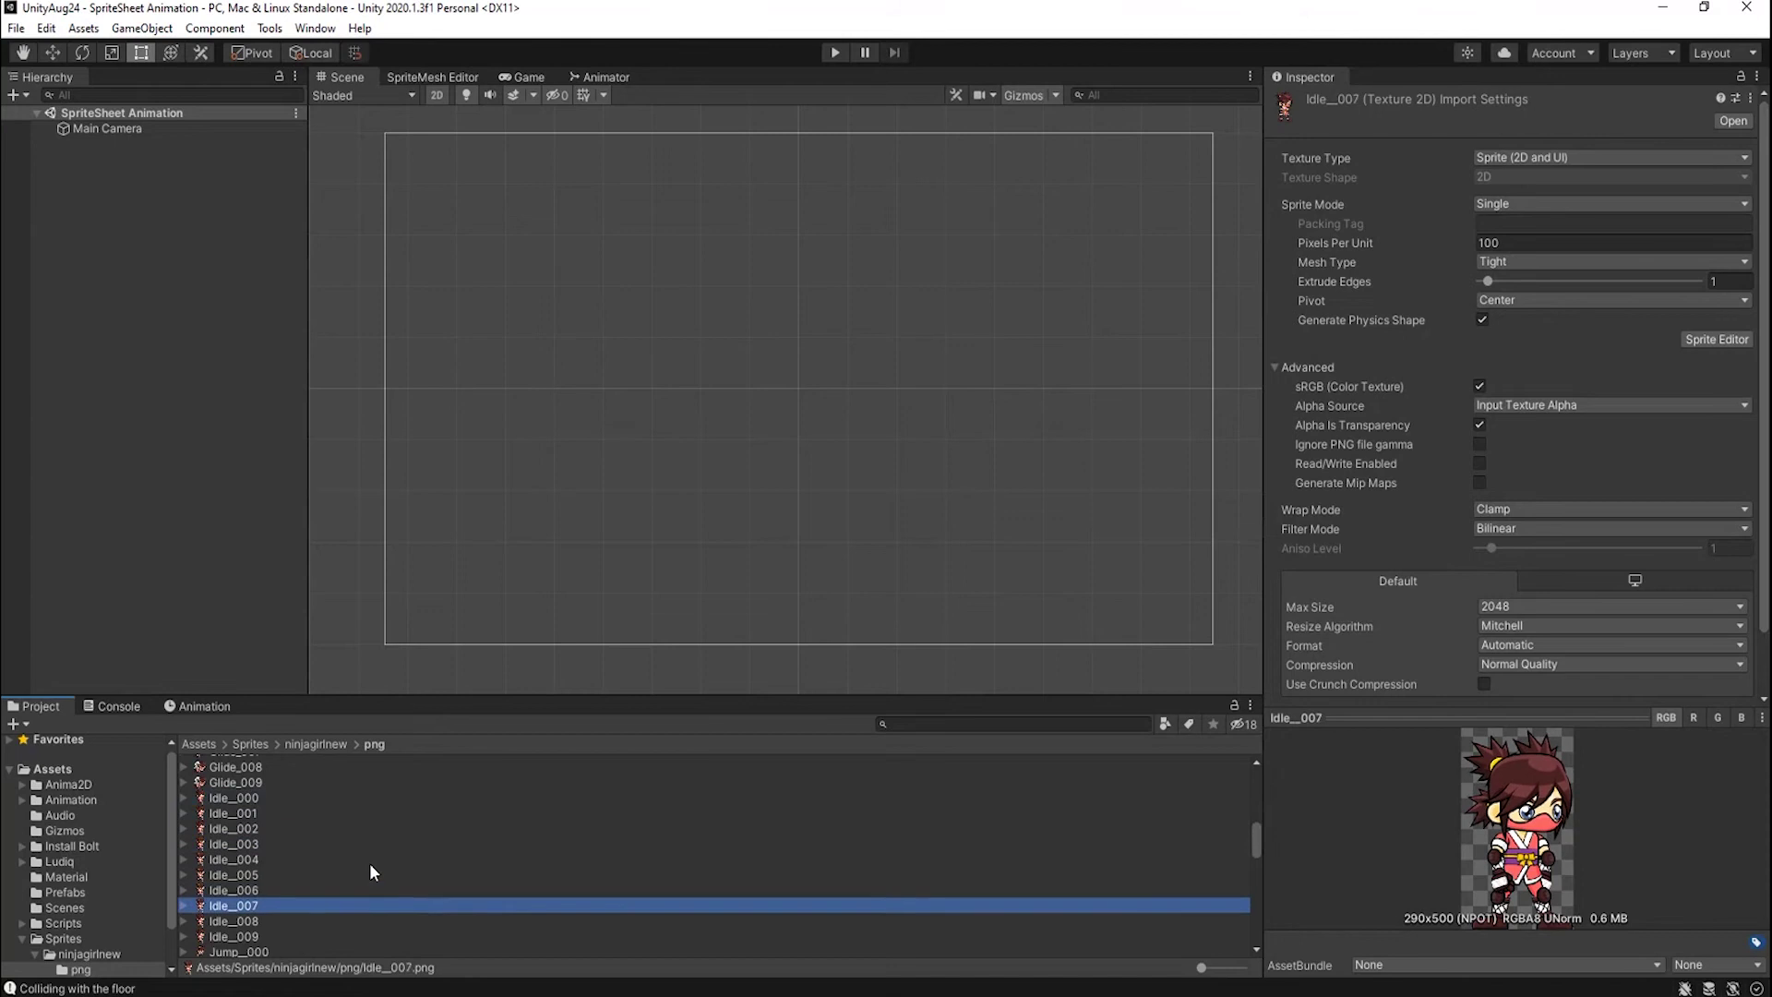
key(Down)
key(Down)
key(Up)
key(Up)
key(Up)
key(Up)
key(Up)
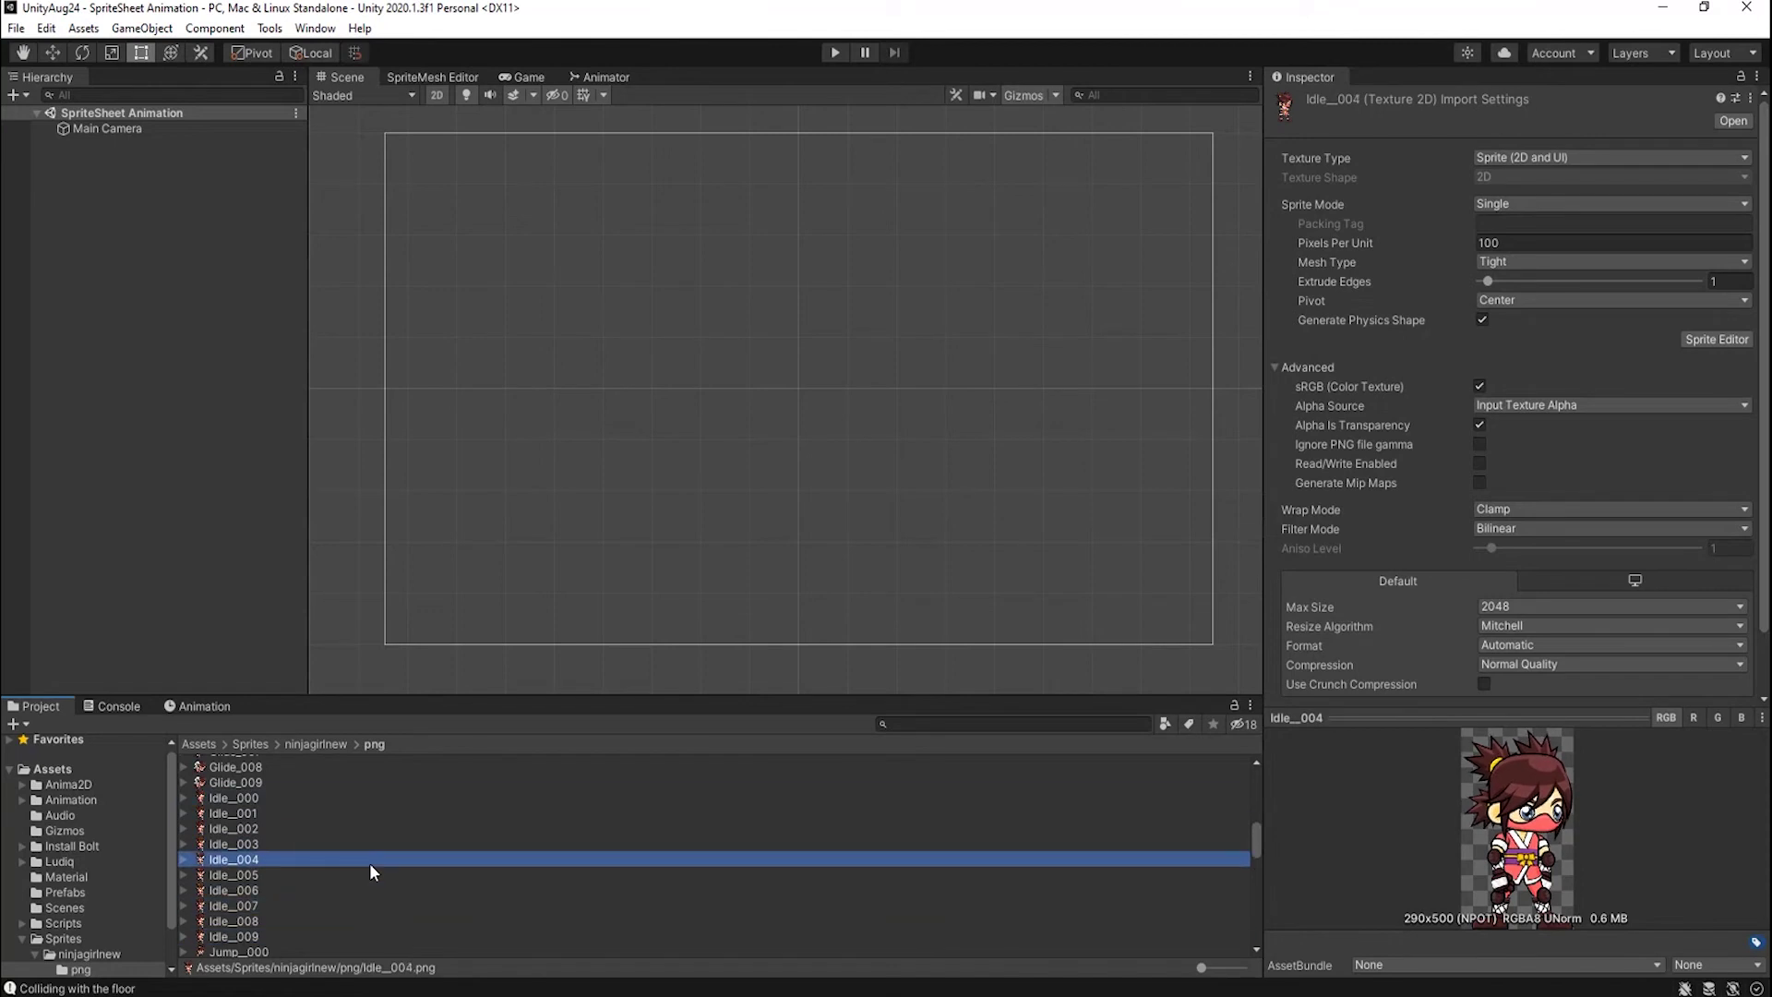
key(Up)
key(Up)
key(Up)
key(Up)
key(Down)
key(Down)
key(Down)
key(Down)
key(Down)
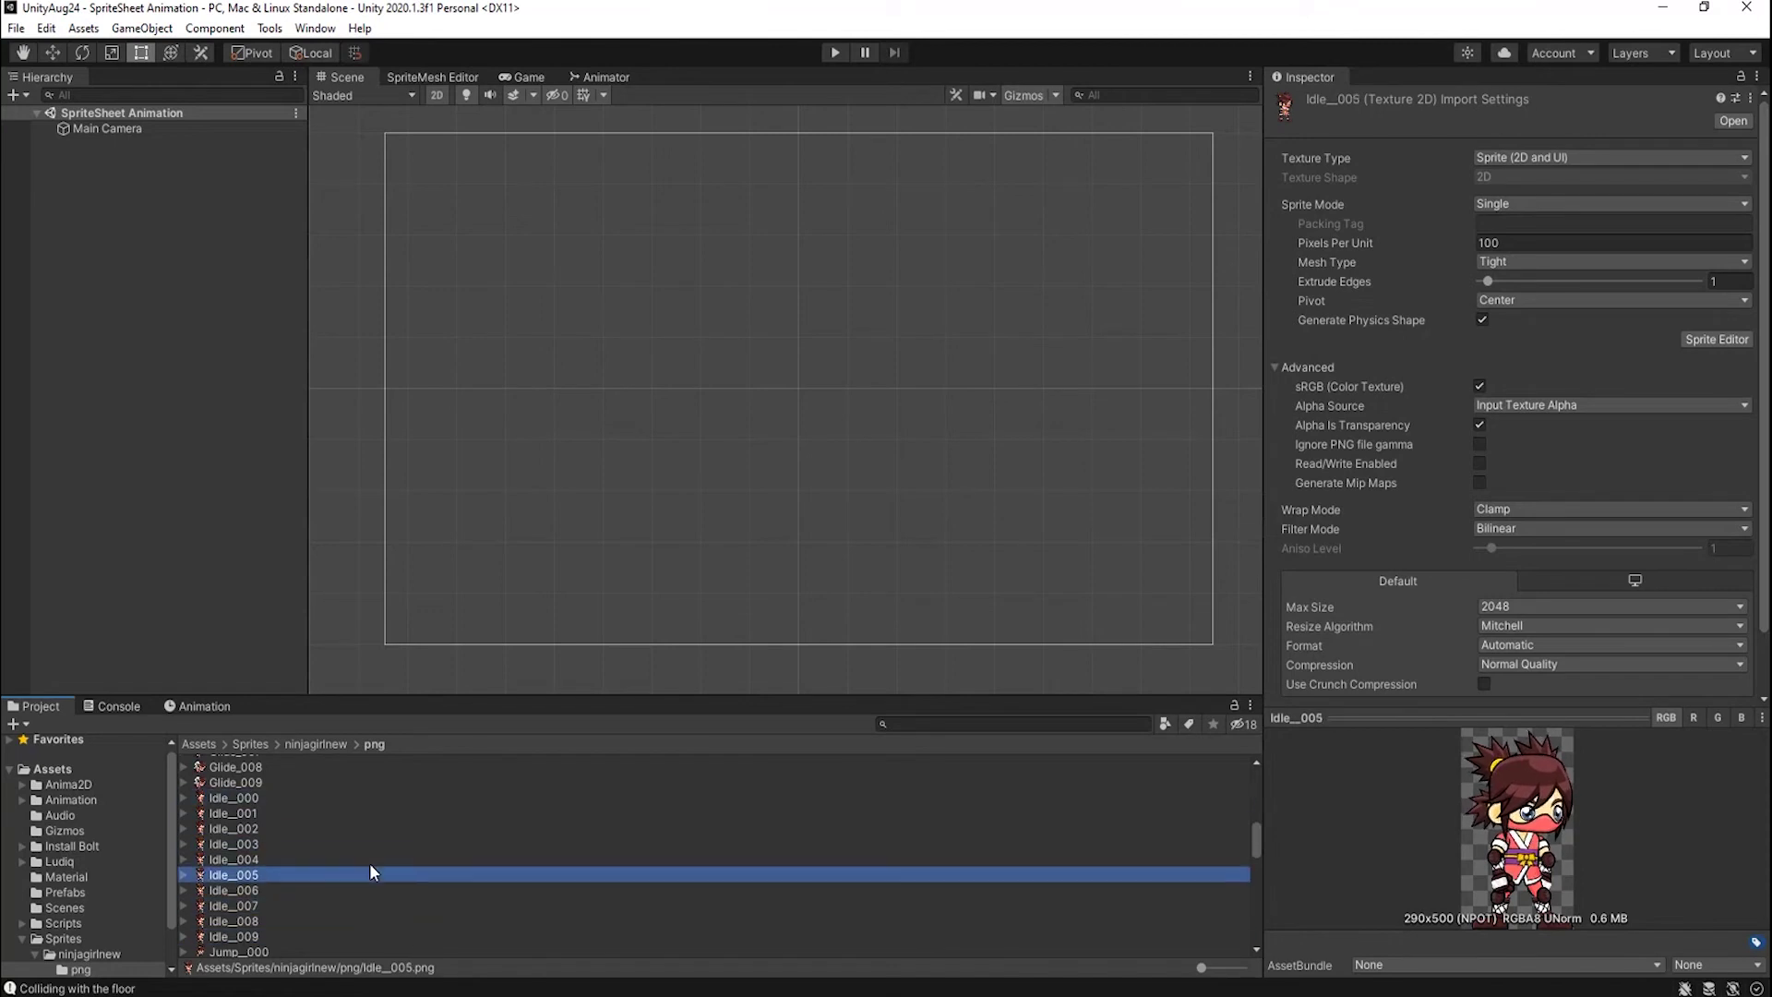
key(Up)
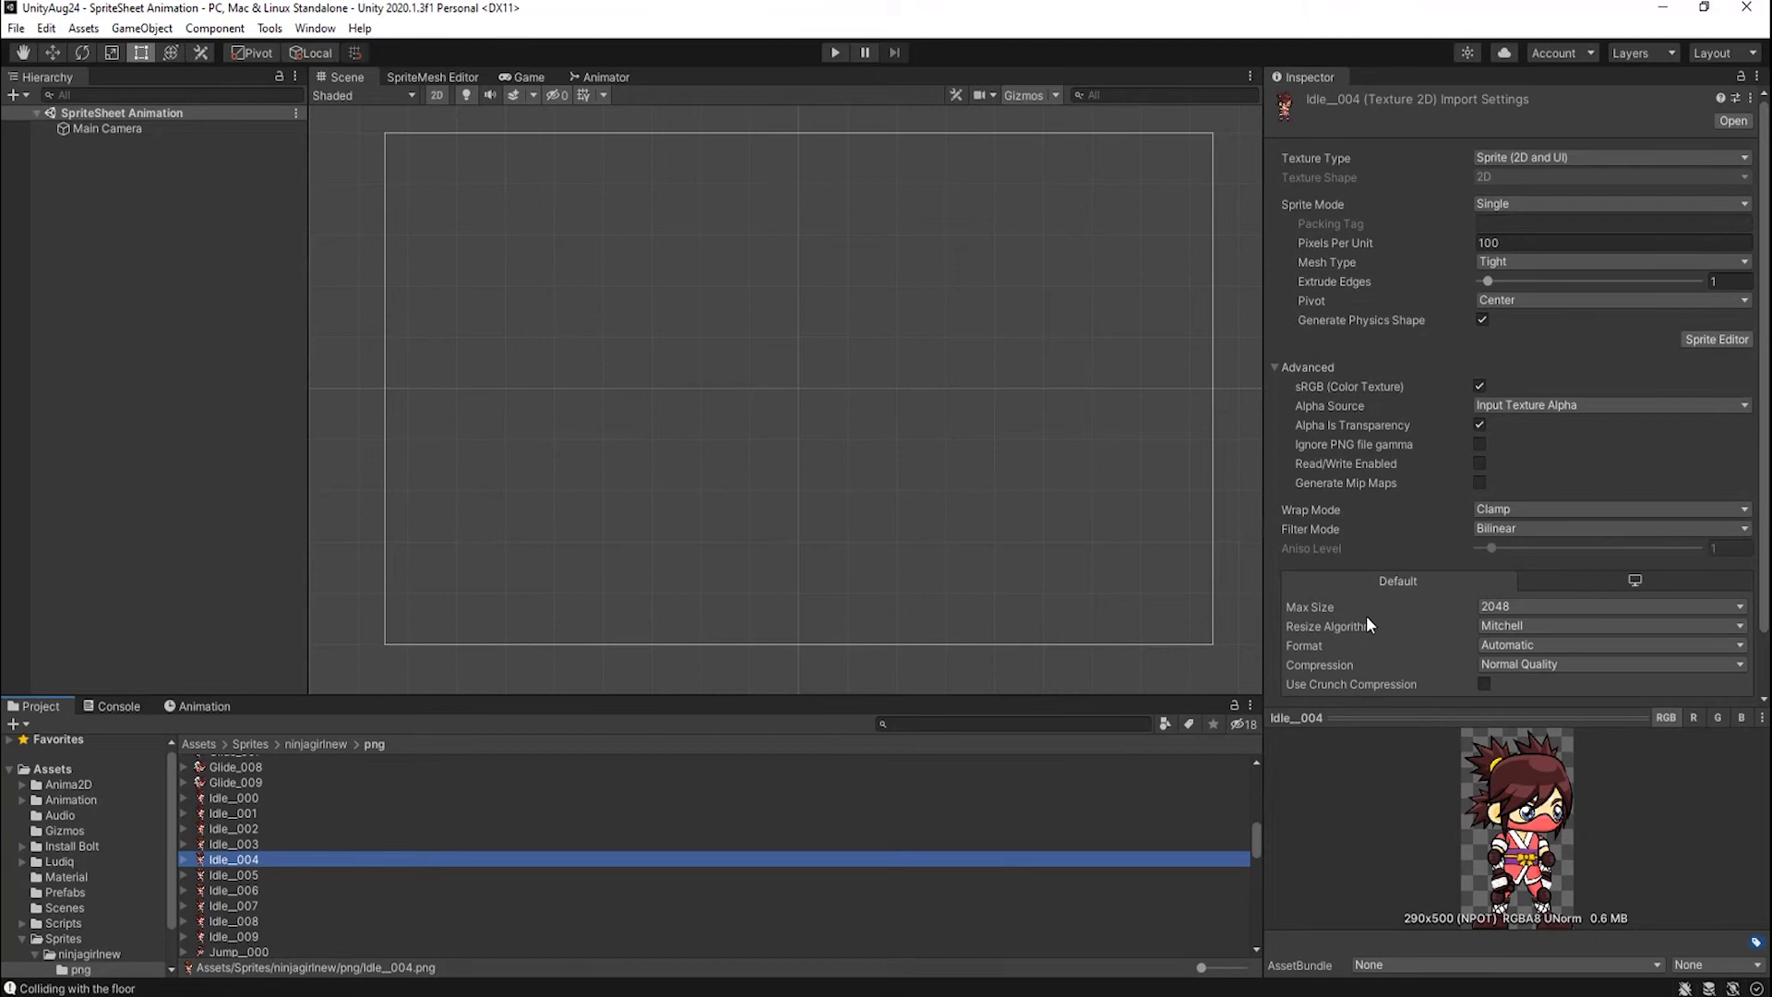
Switch to File Explorer, open ninjagirlnew/png in Downloads, and check the image dimensions of Attack__000.png in its properties.
scroll(1365, 617, down, 2)
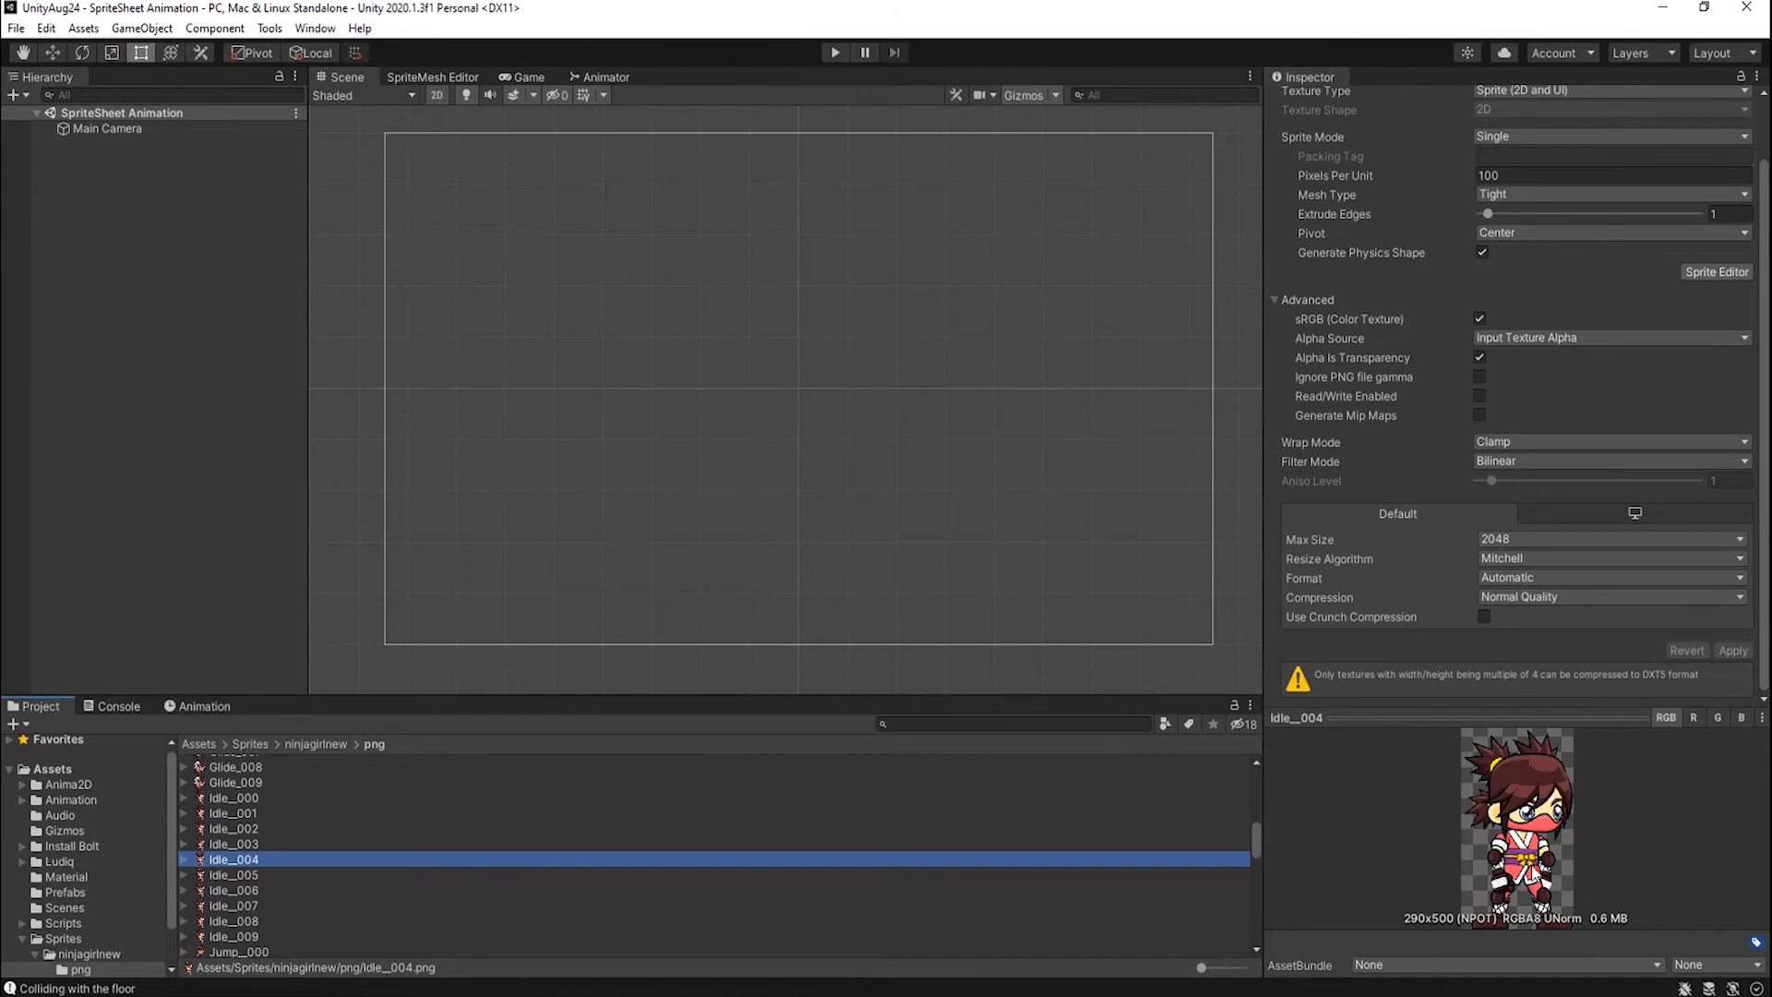
click(1071, 994)
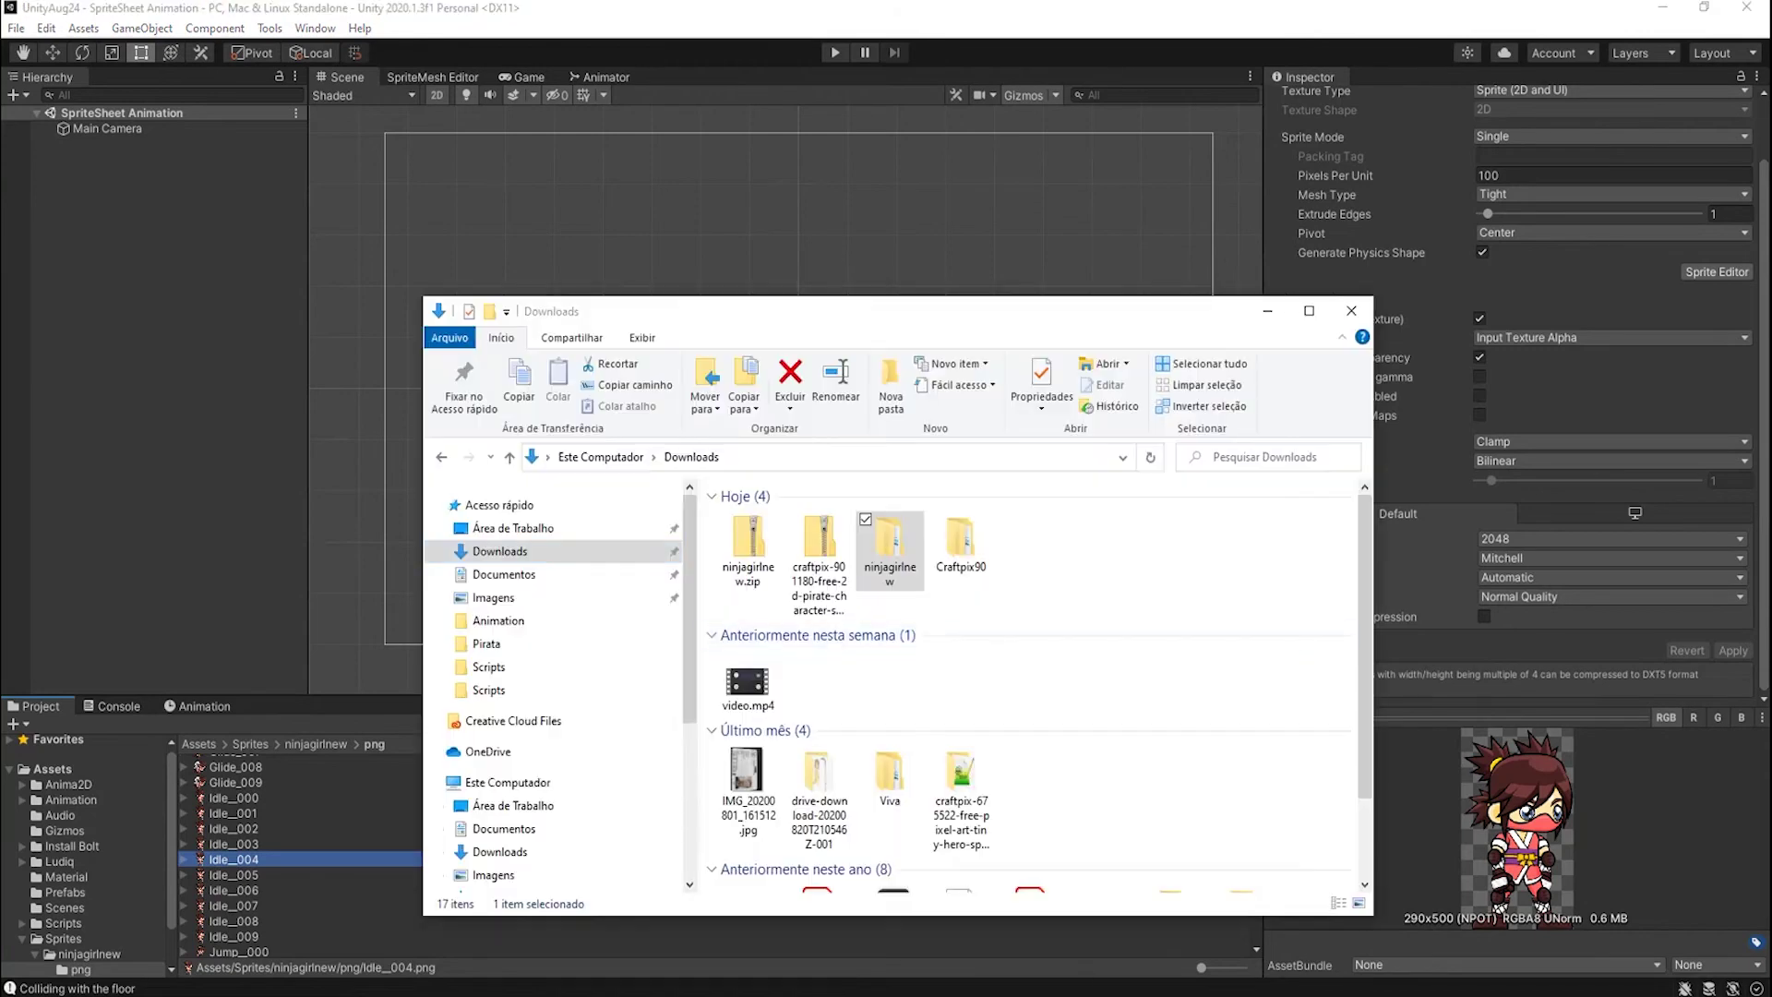
double_click(886, 557)
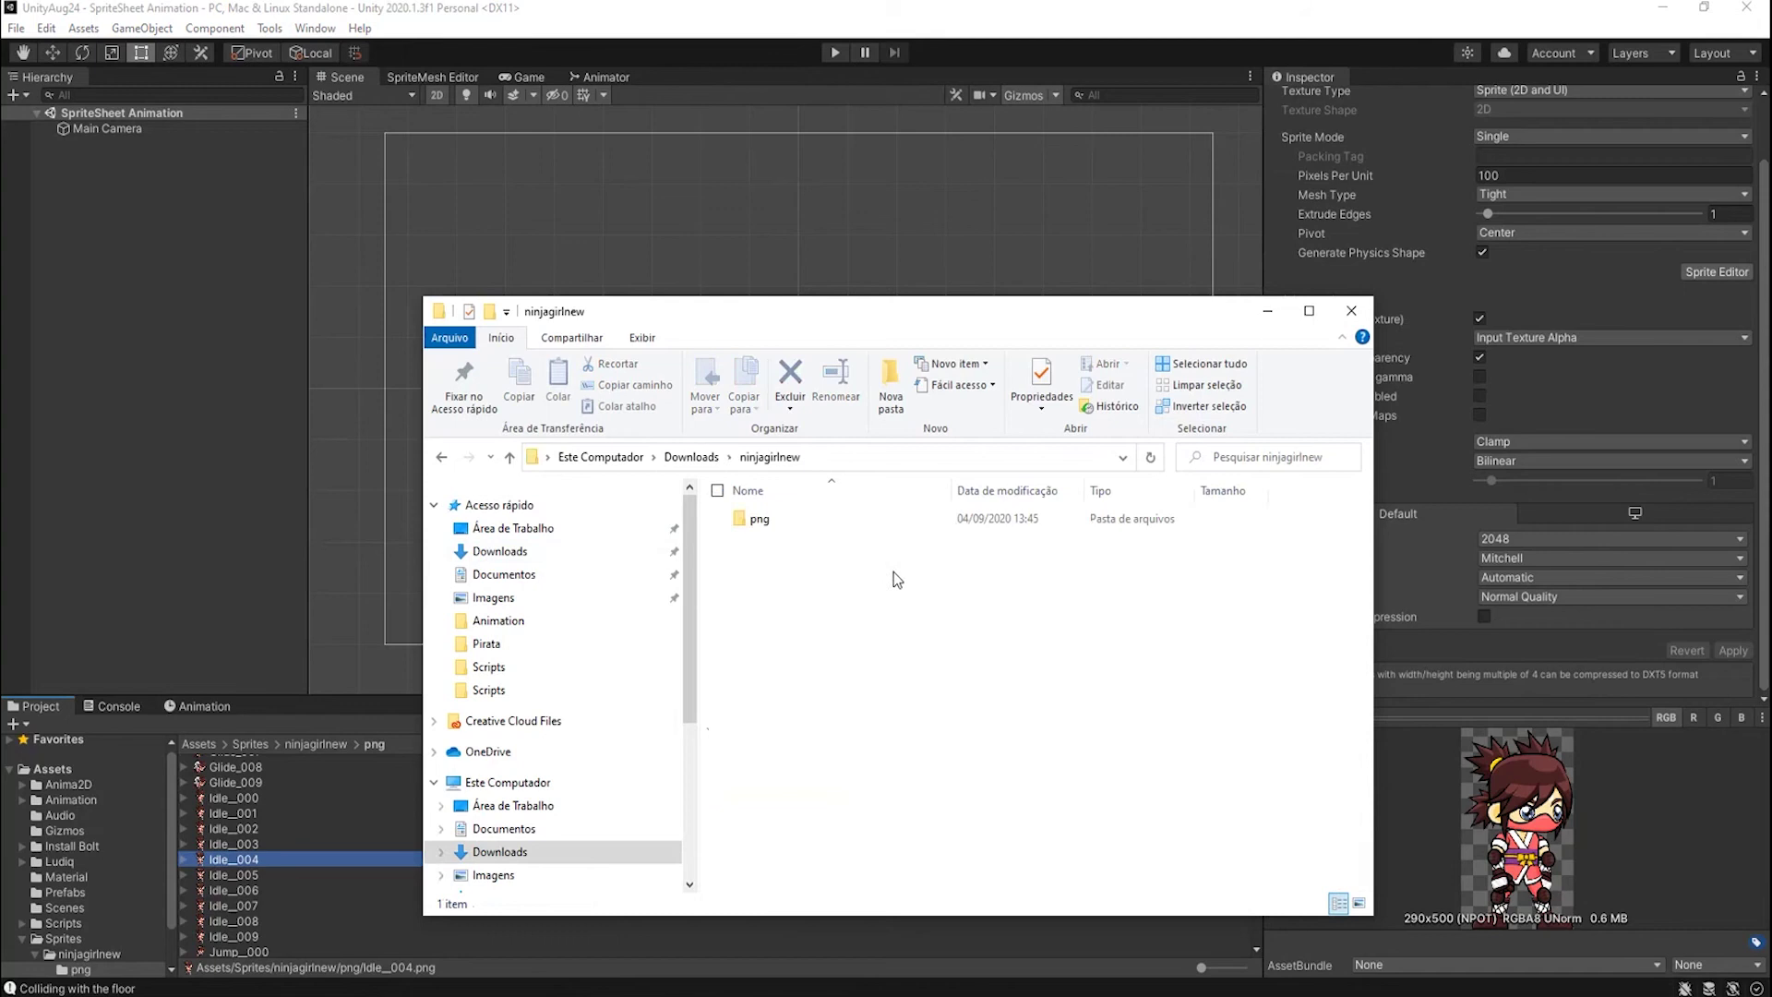
double_click(763, 522)
right_click(761, 558)
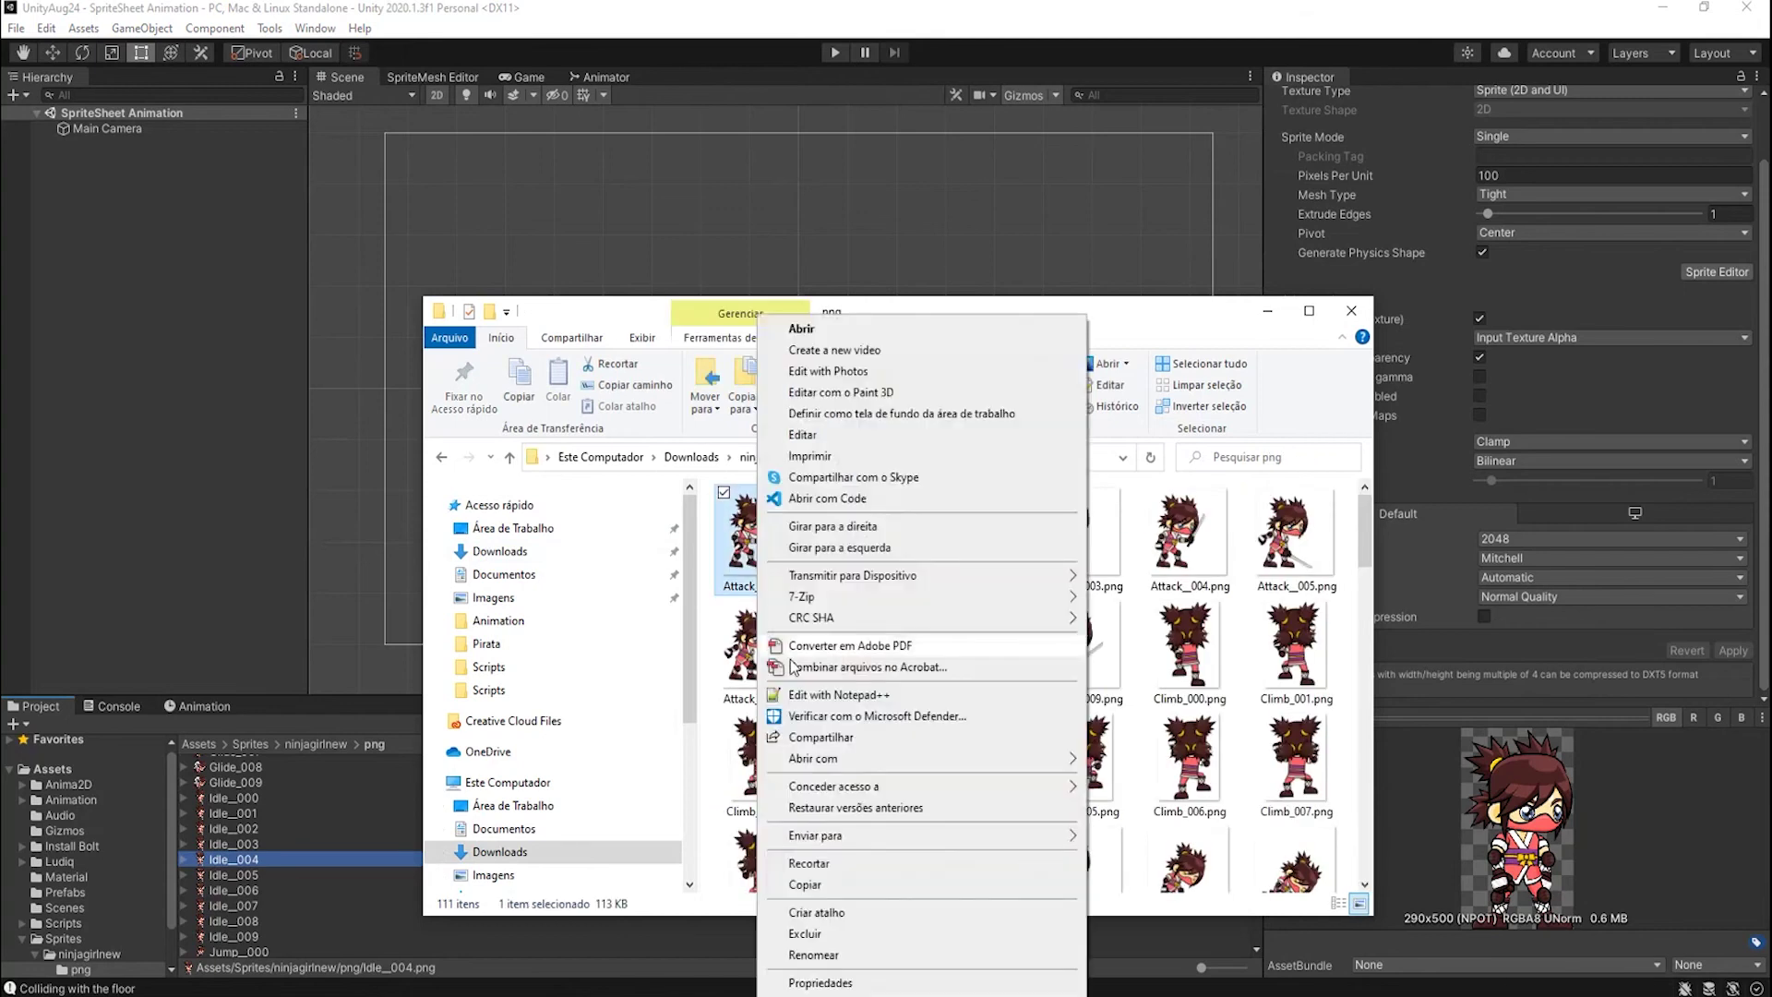
click(820, 983)
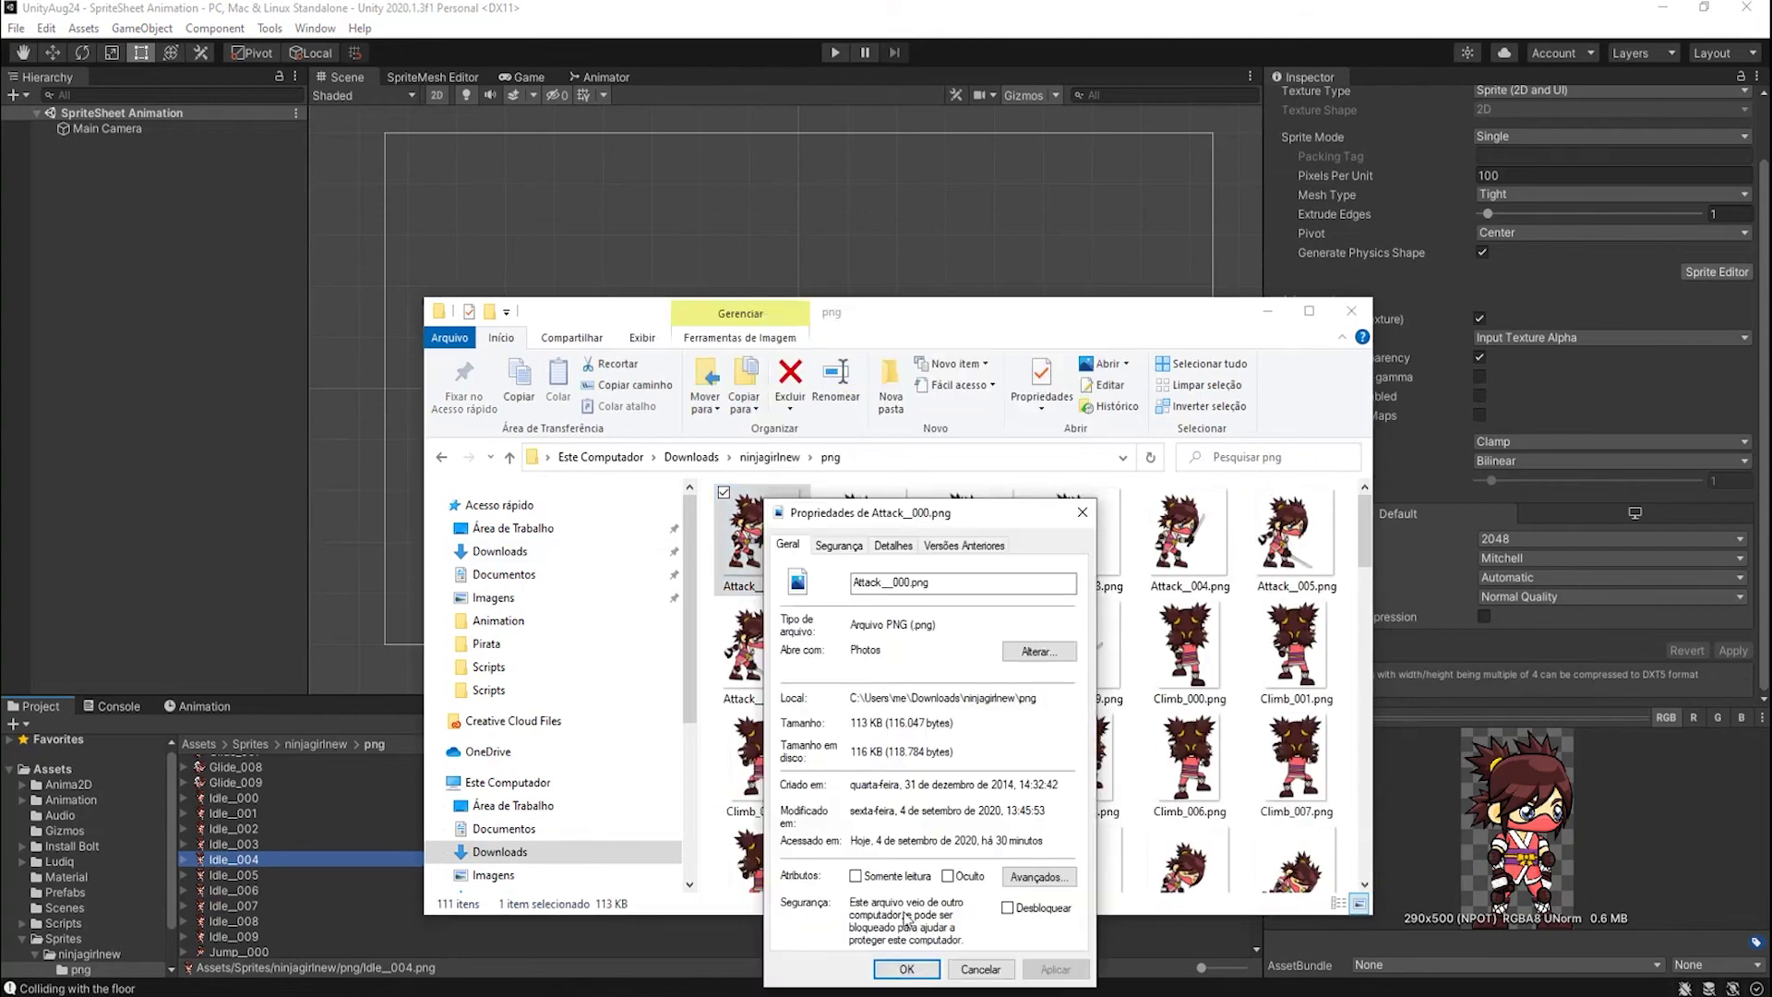
click(893, 548)
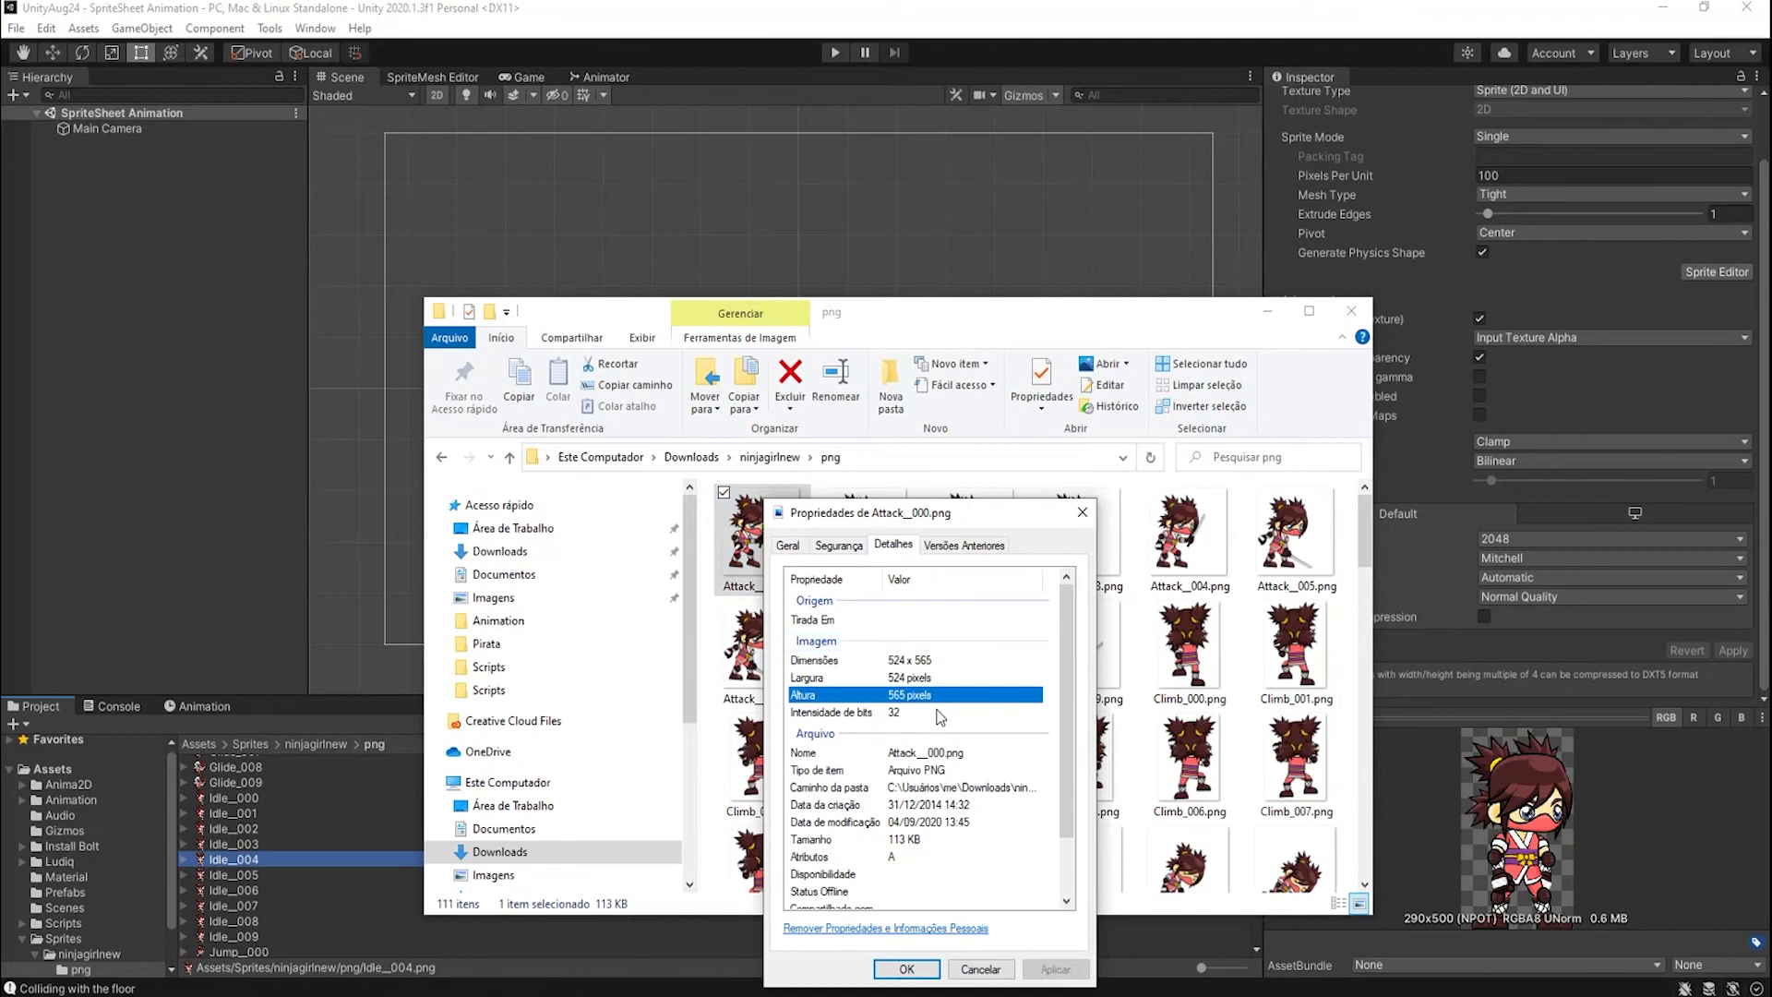
click(872, 661)
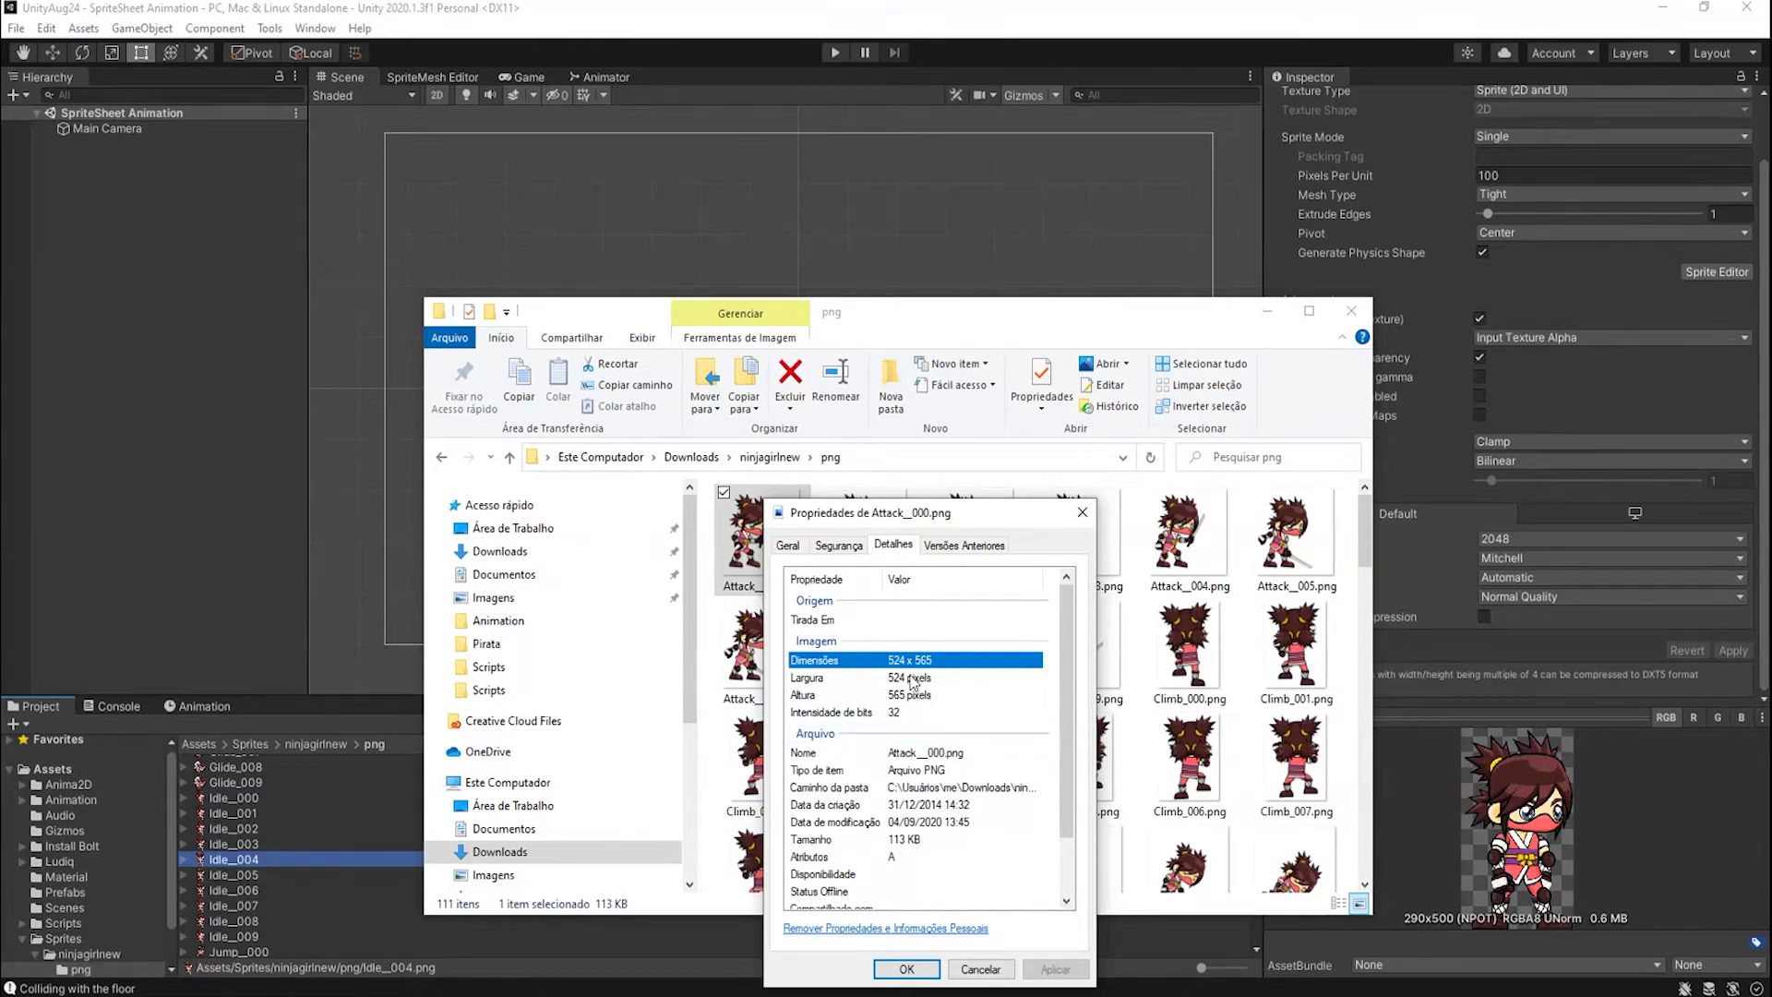
click(1084, 515)
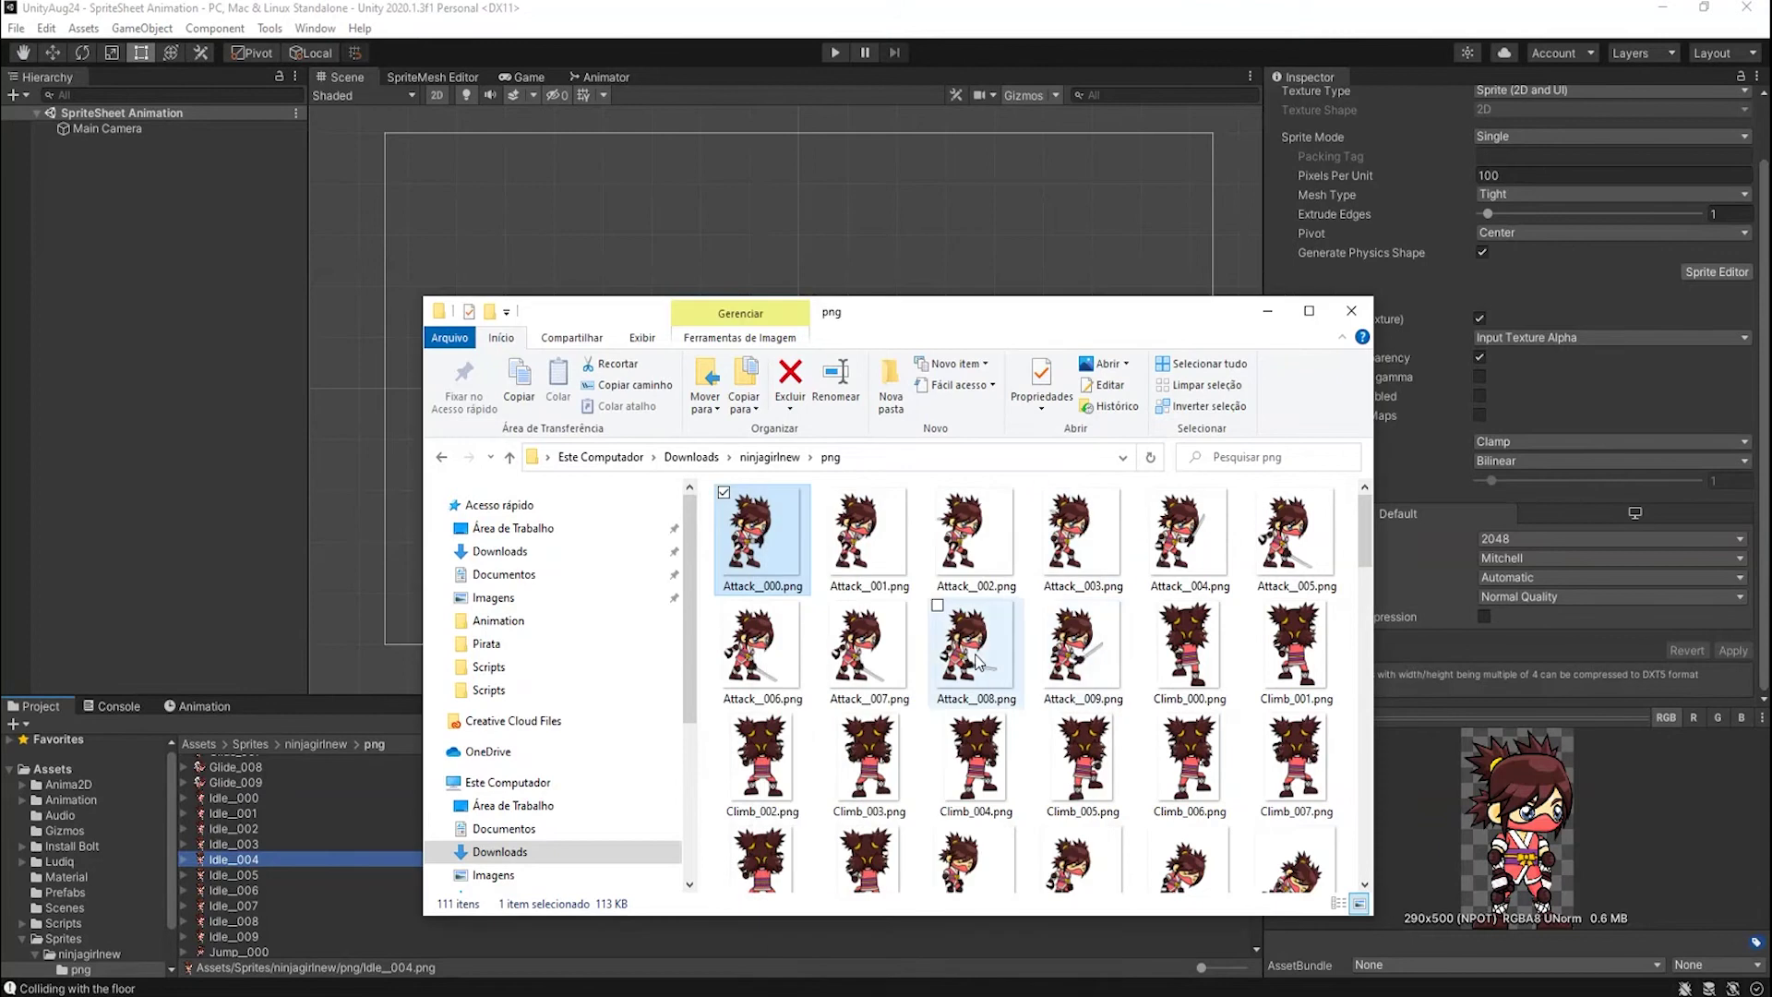
Return to Unity and place the Idle__000 sprite in the scene at about X -6.81, Y -2.31, inside the camera frame's lower-left corner.
click(1273, 317)
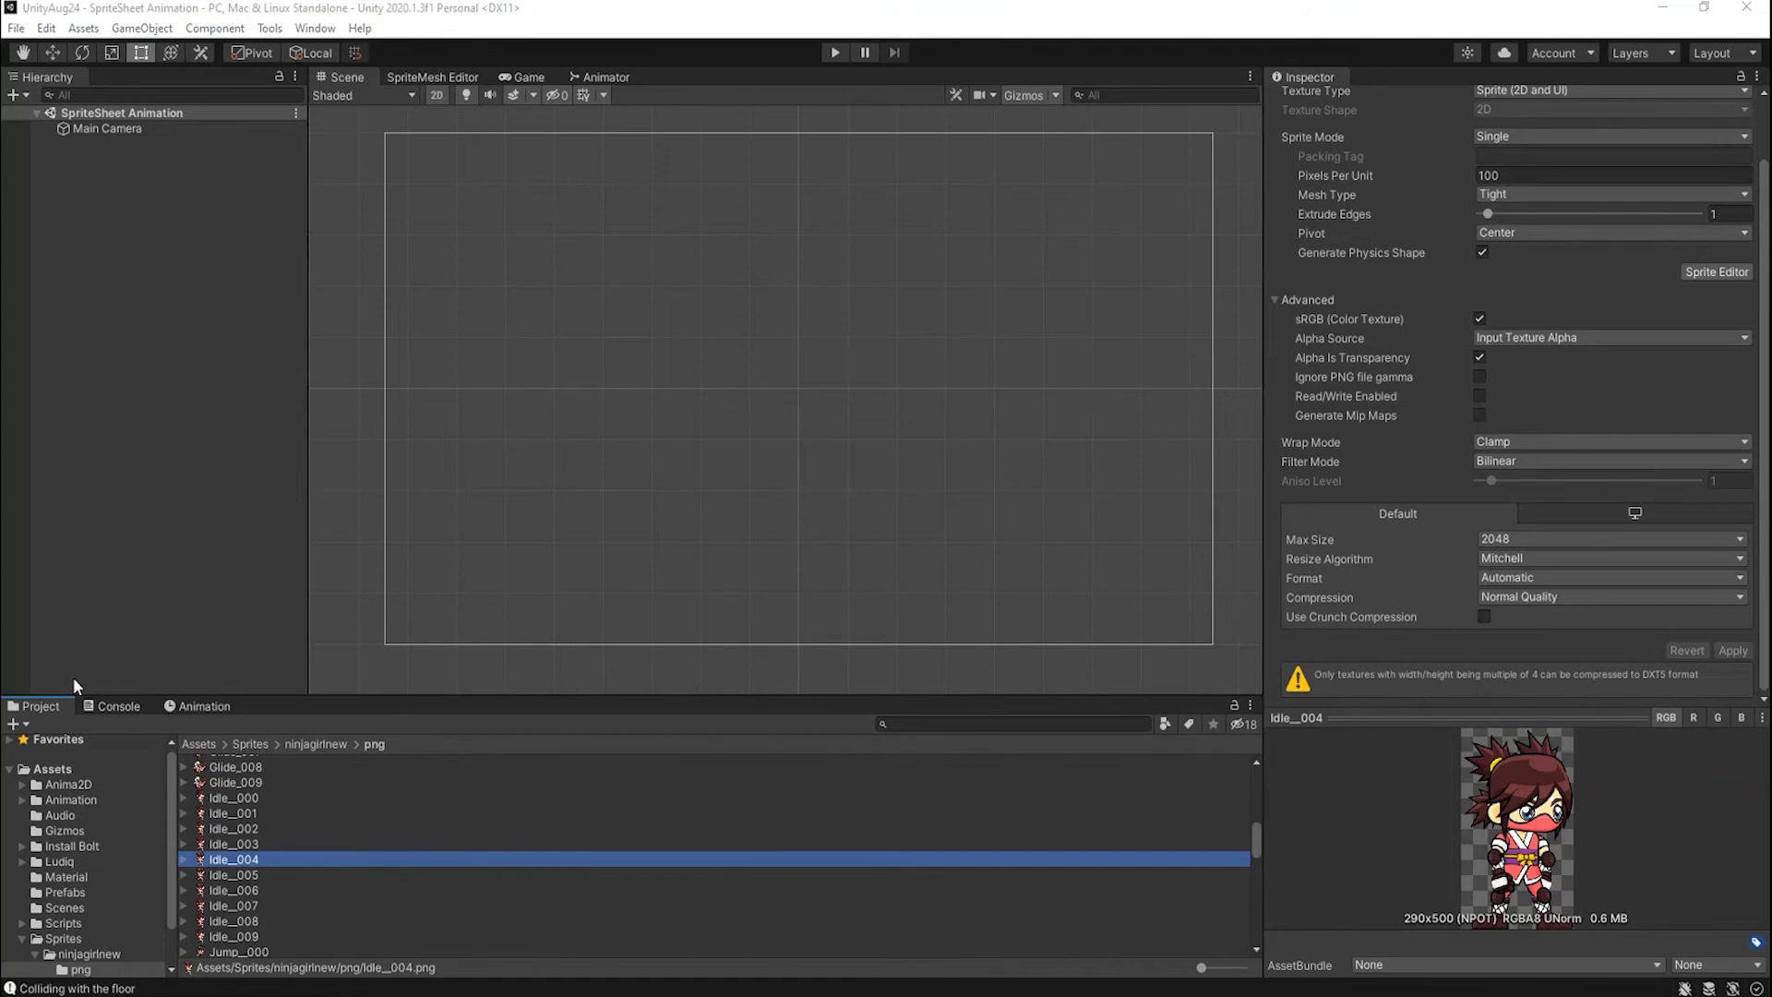
drag(236, 797, 465, 507)
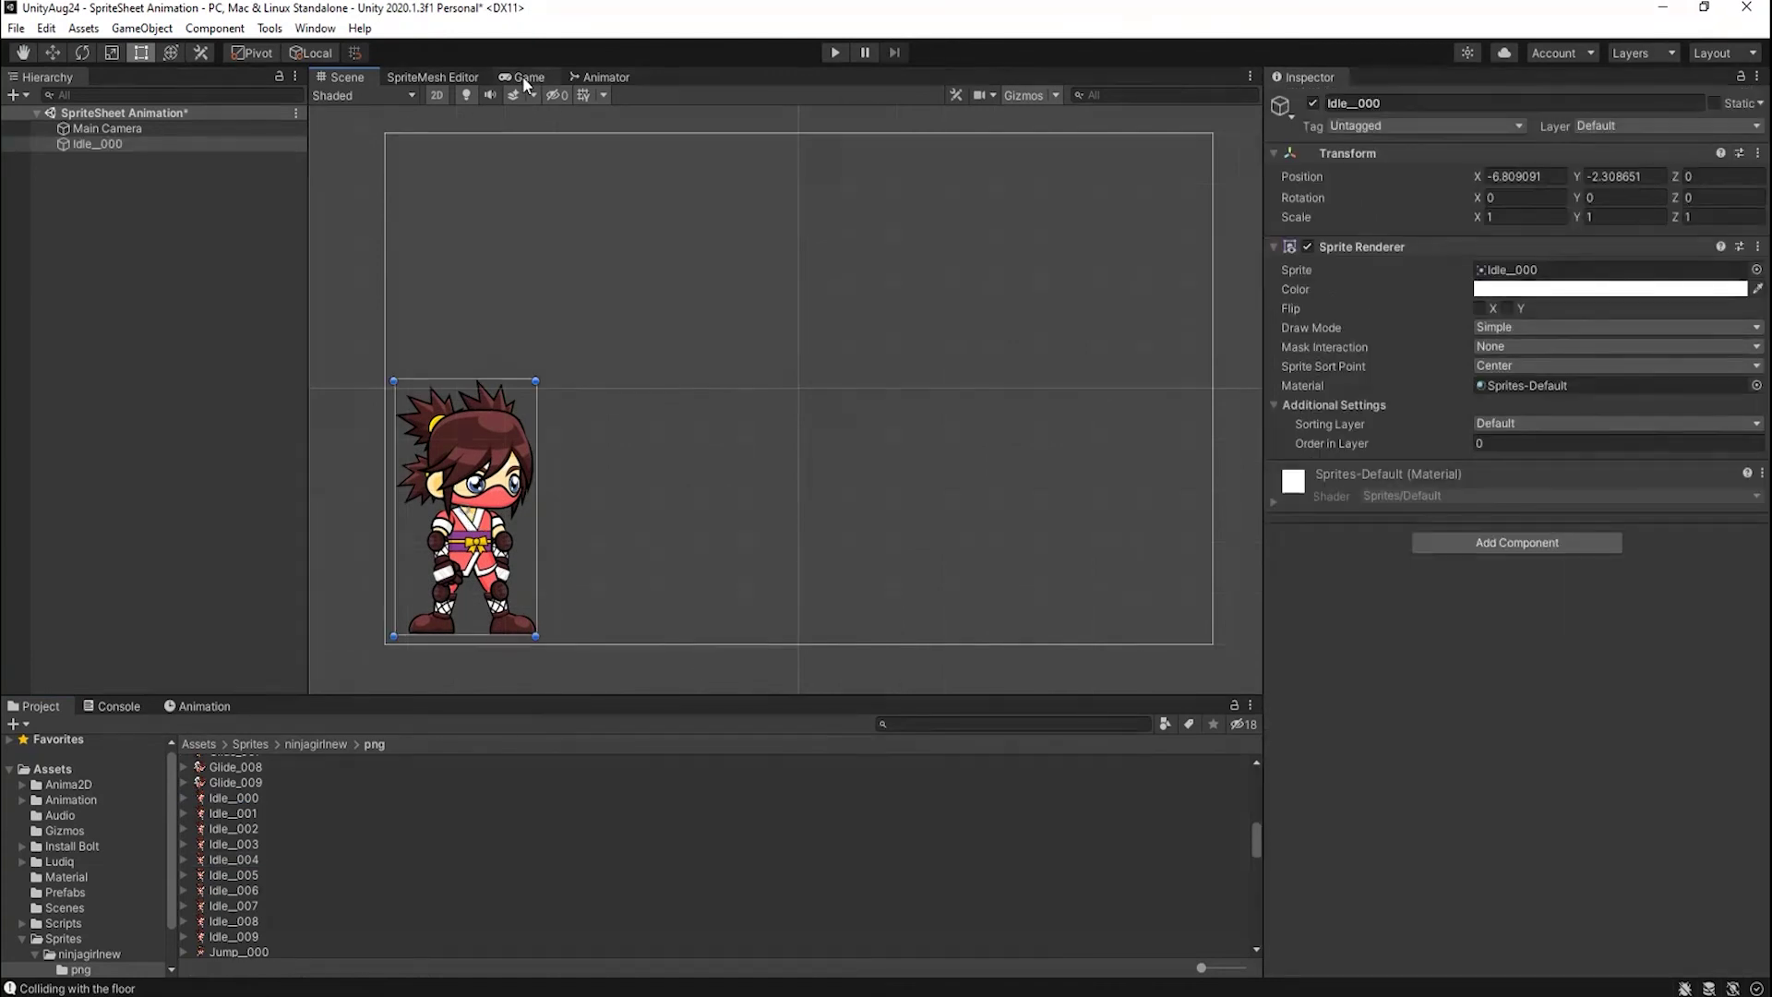
Check the character in the Game view, return to the Scene view, and inspect the Idle__000 texture and its scene object.
click(523, 77)
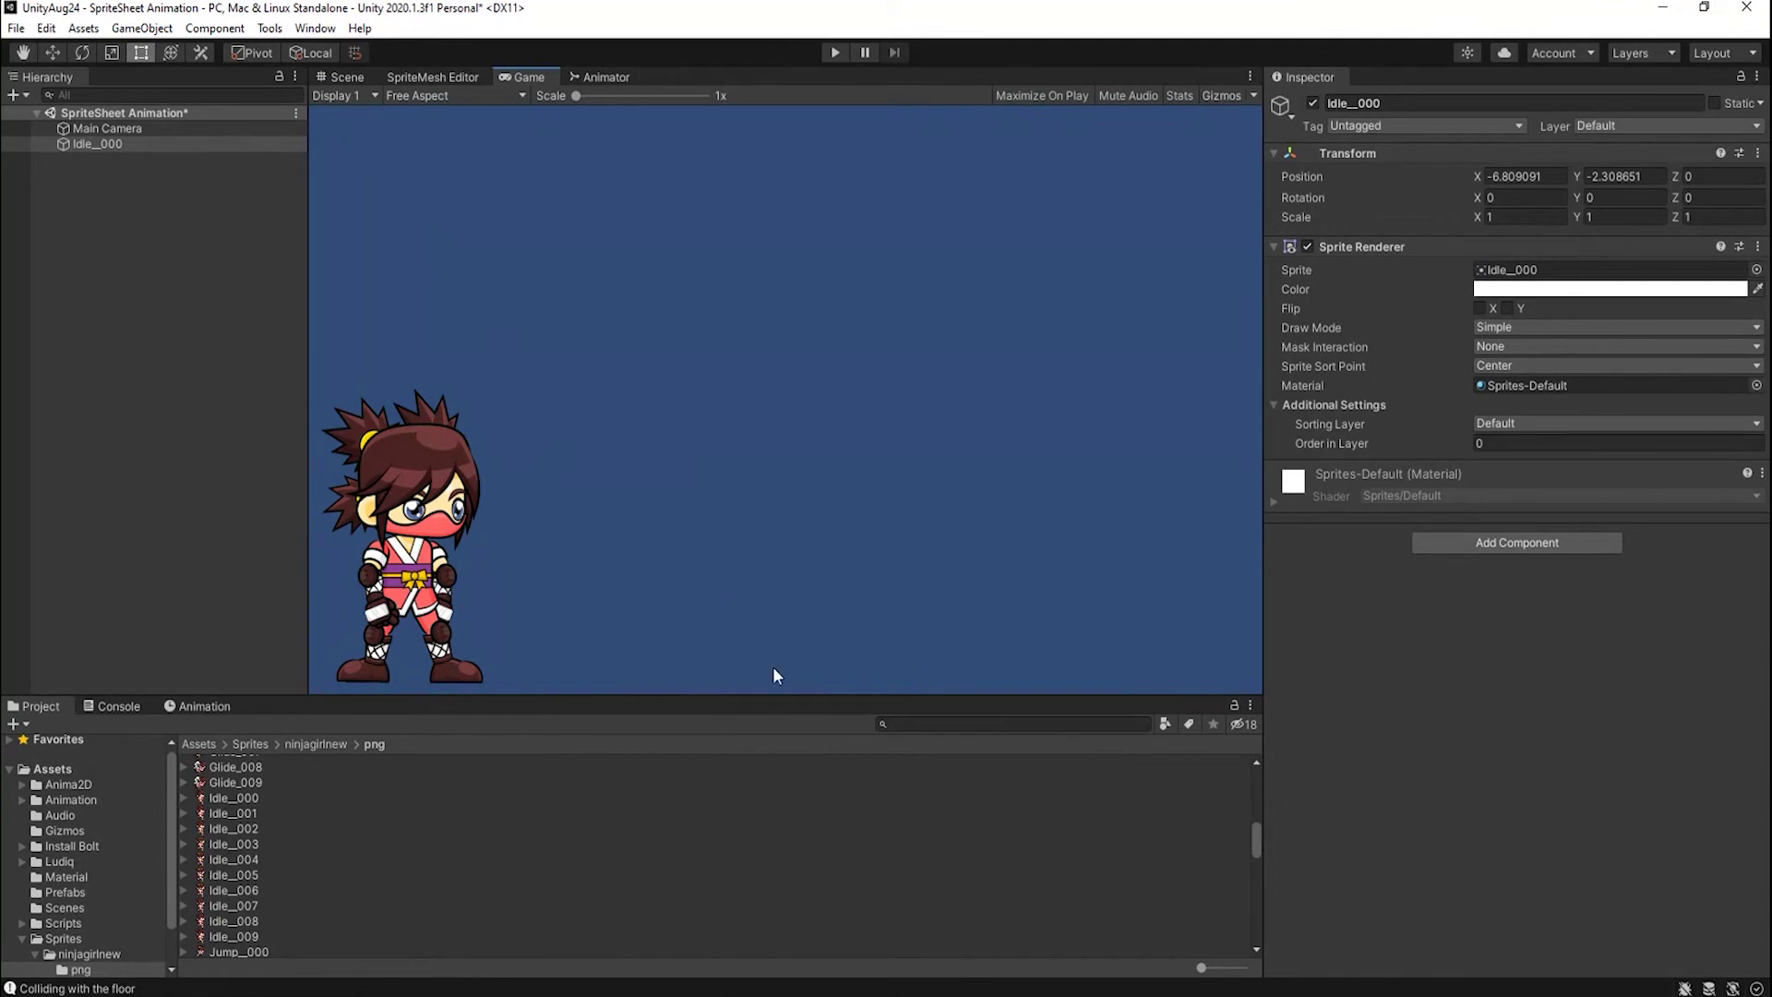
click(348, 78)
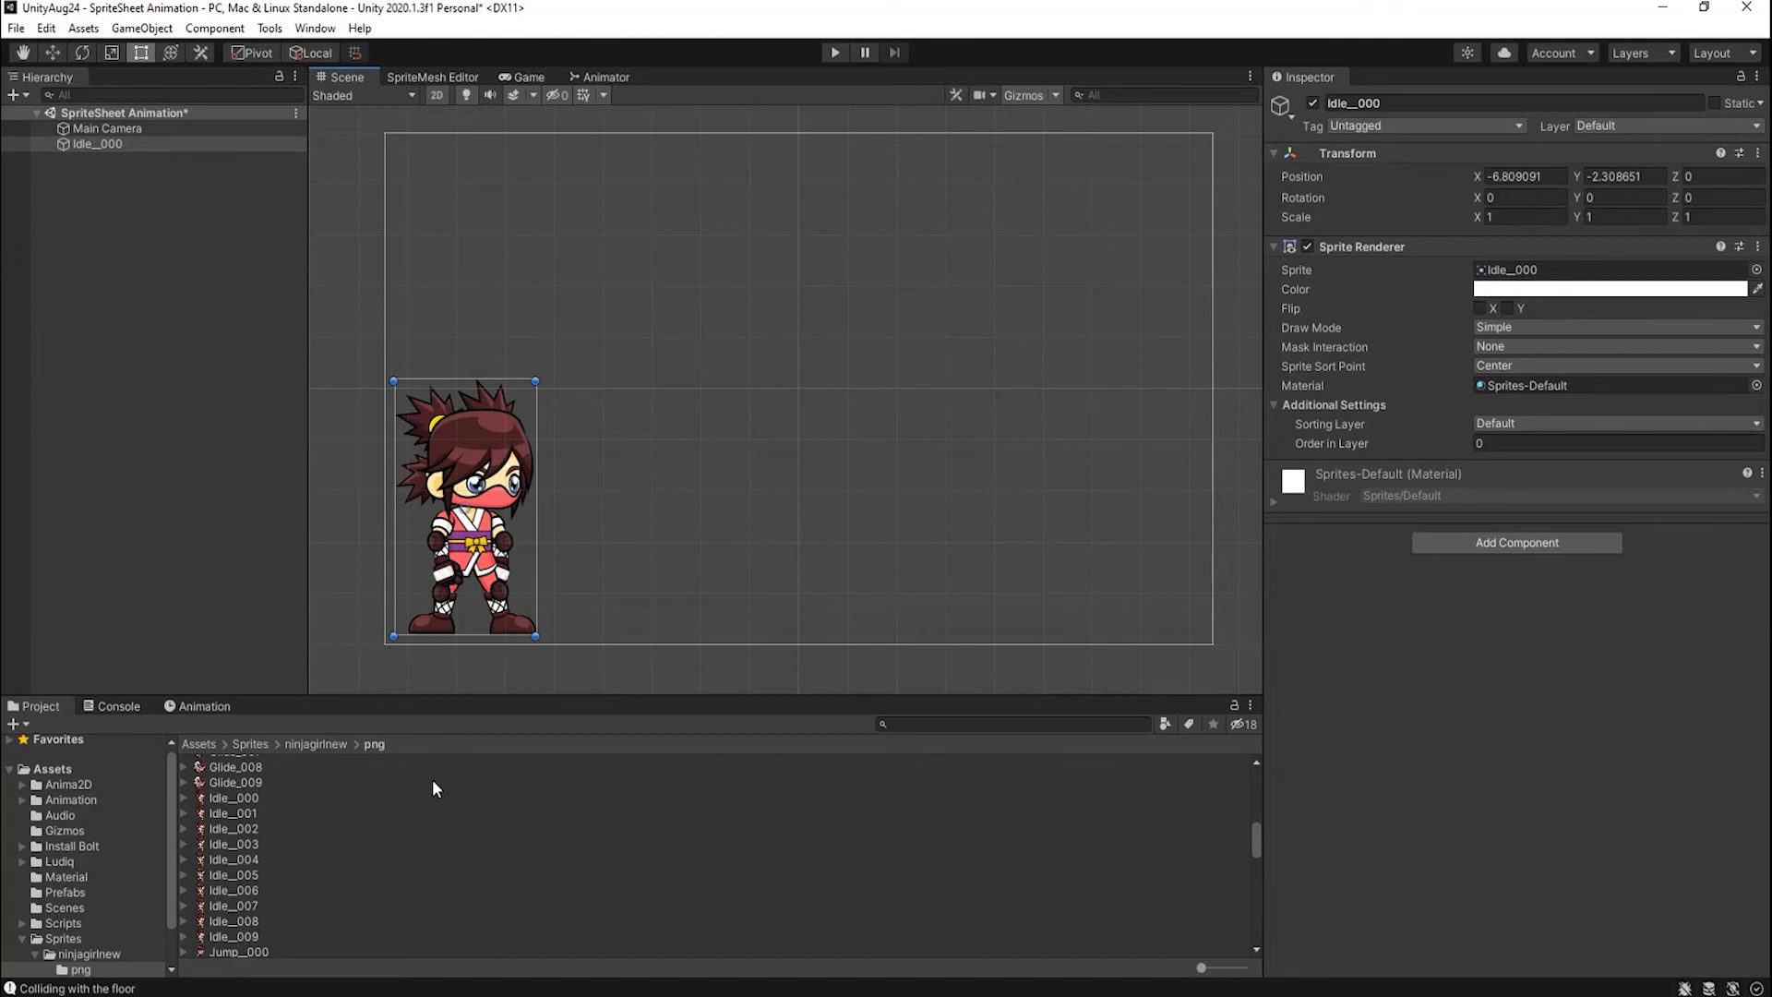
click(241, 799)
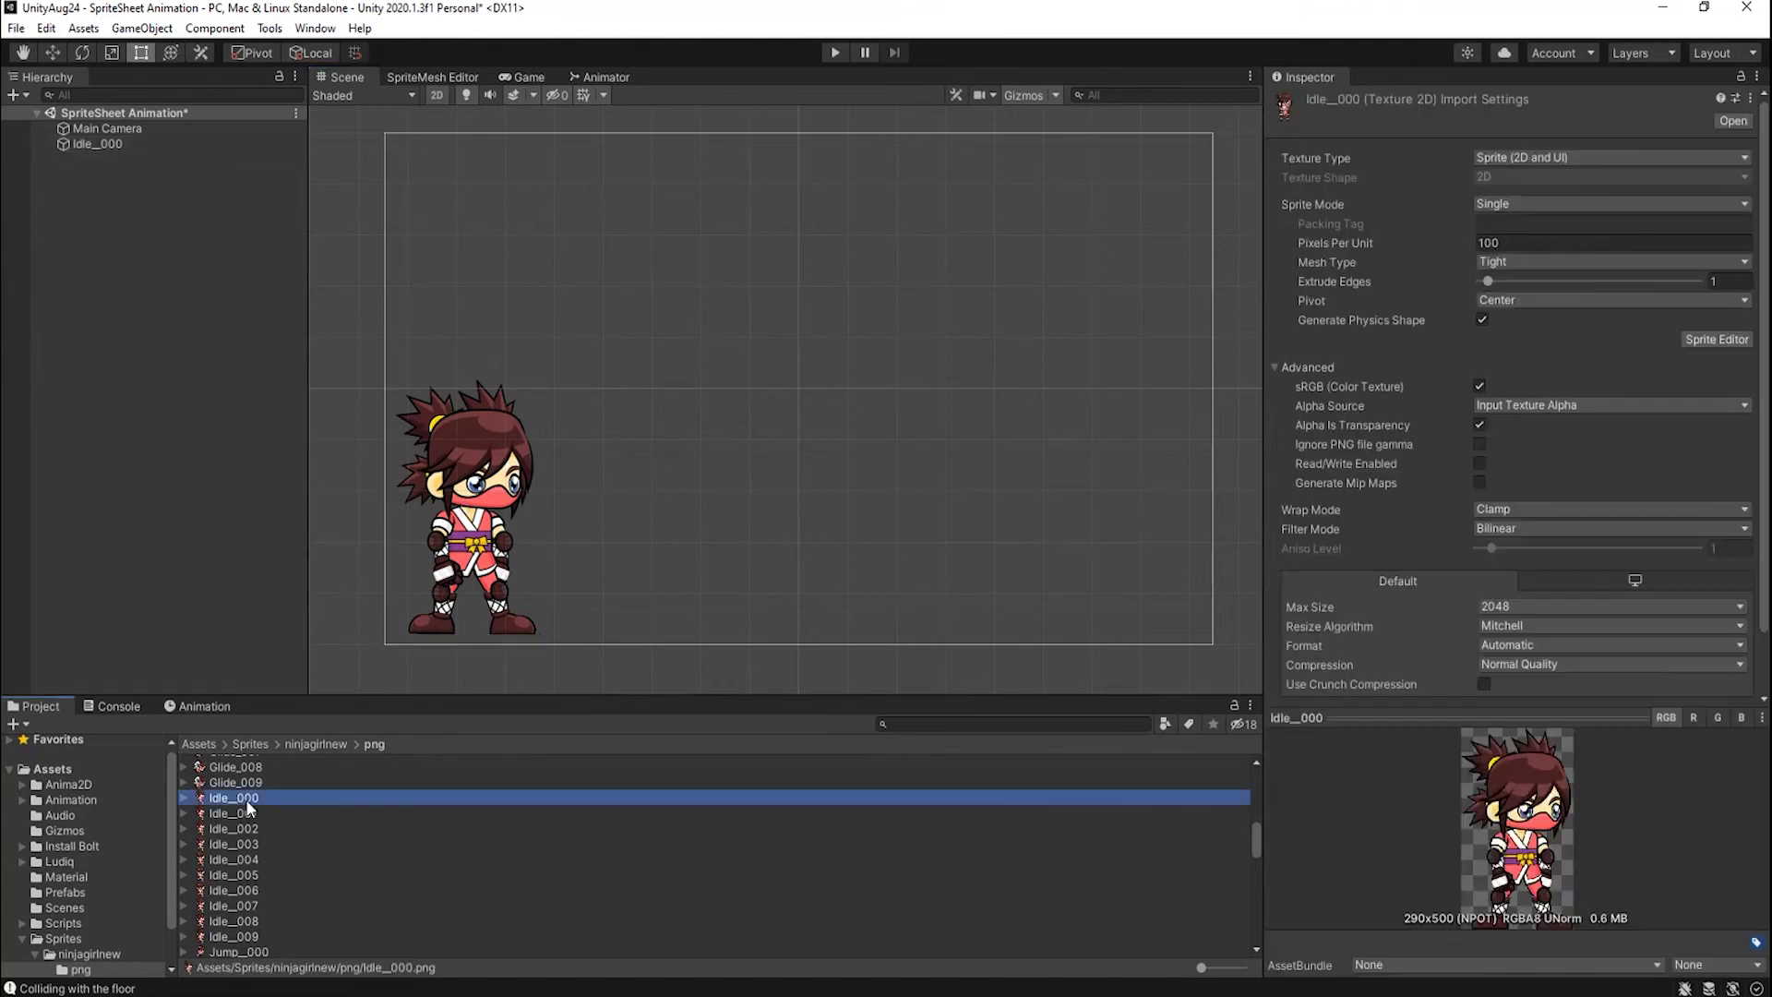
click(498, 490)
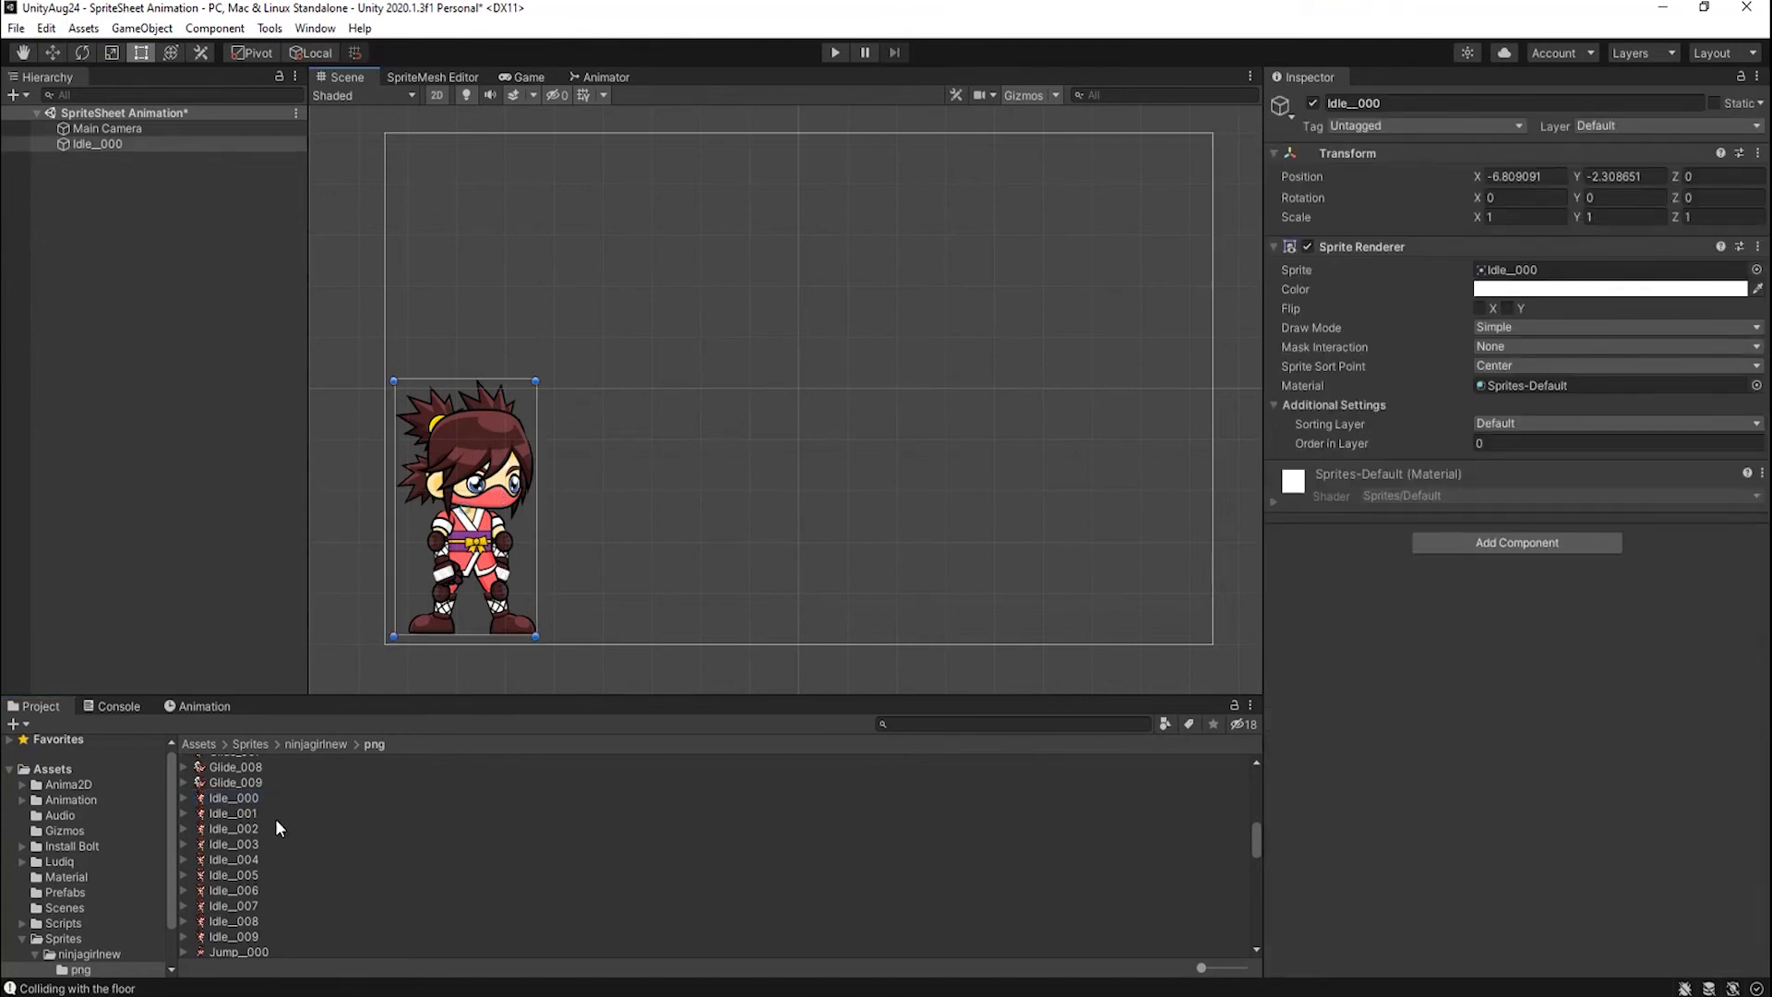
Set the Idle__000 texture's Pixels Per Unit to 500 and apply the import settings.
click(221, 799)
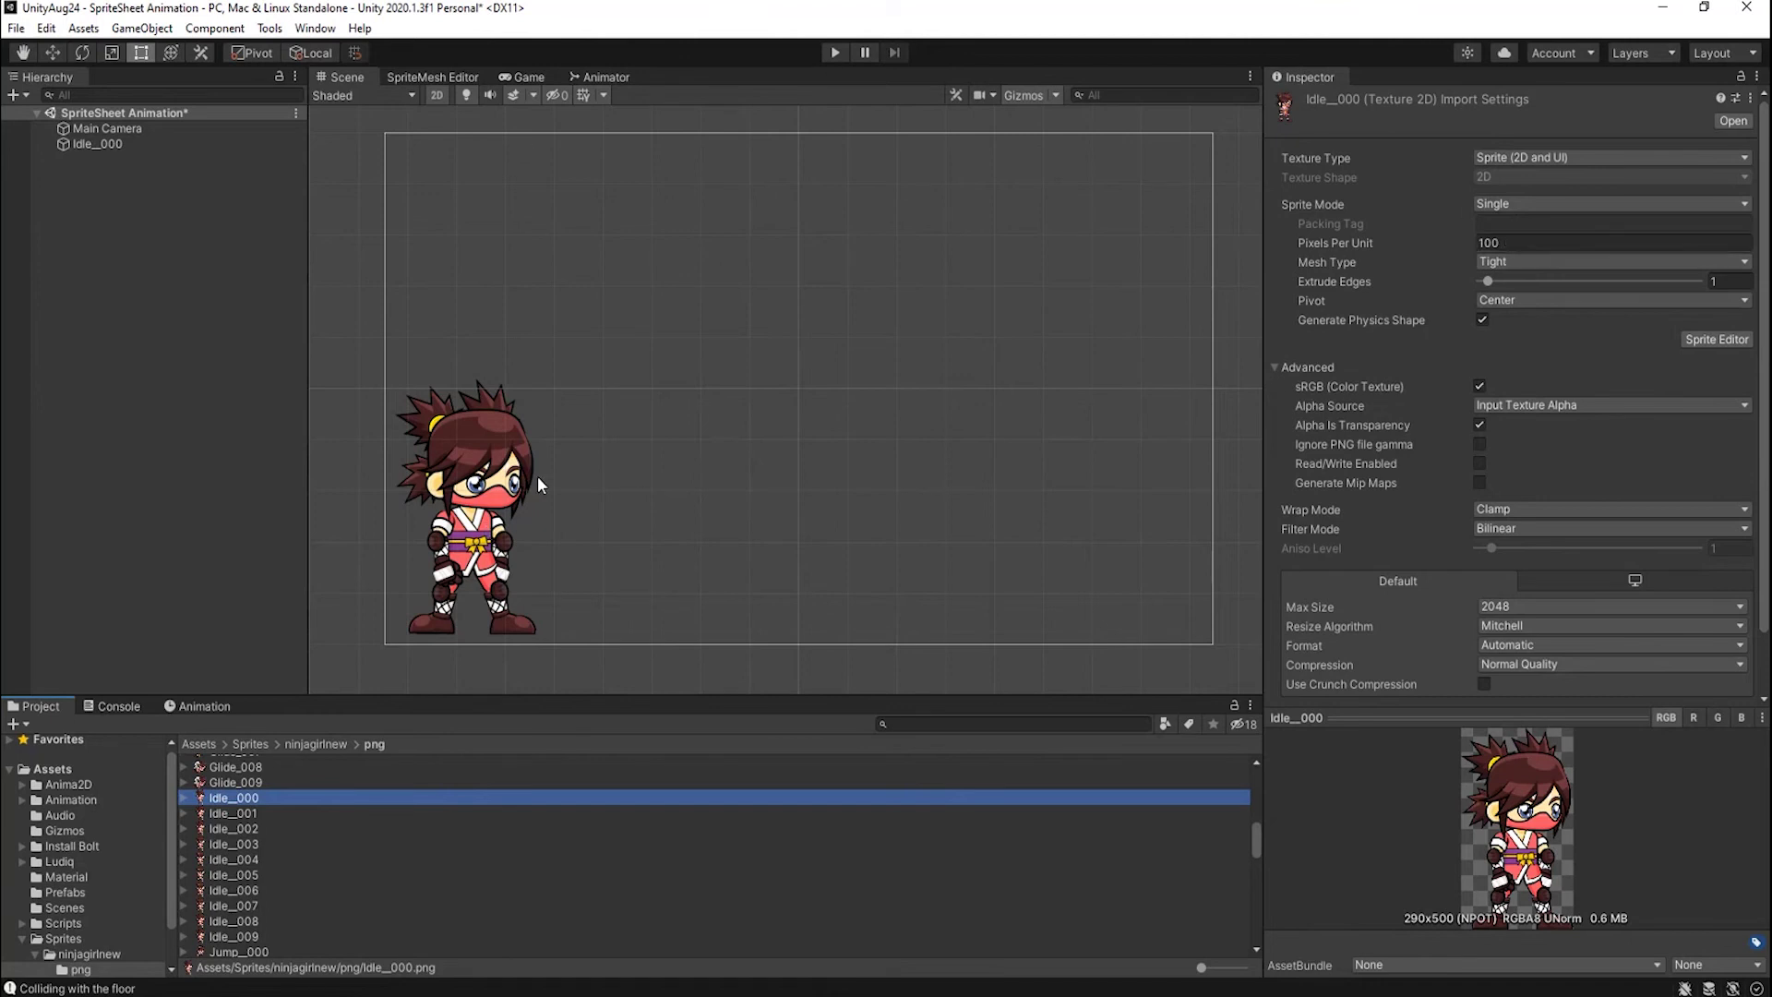
click(1507, 238)
text(500)
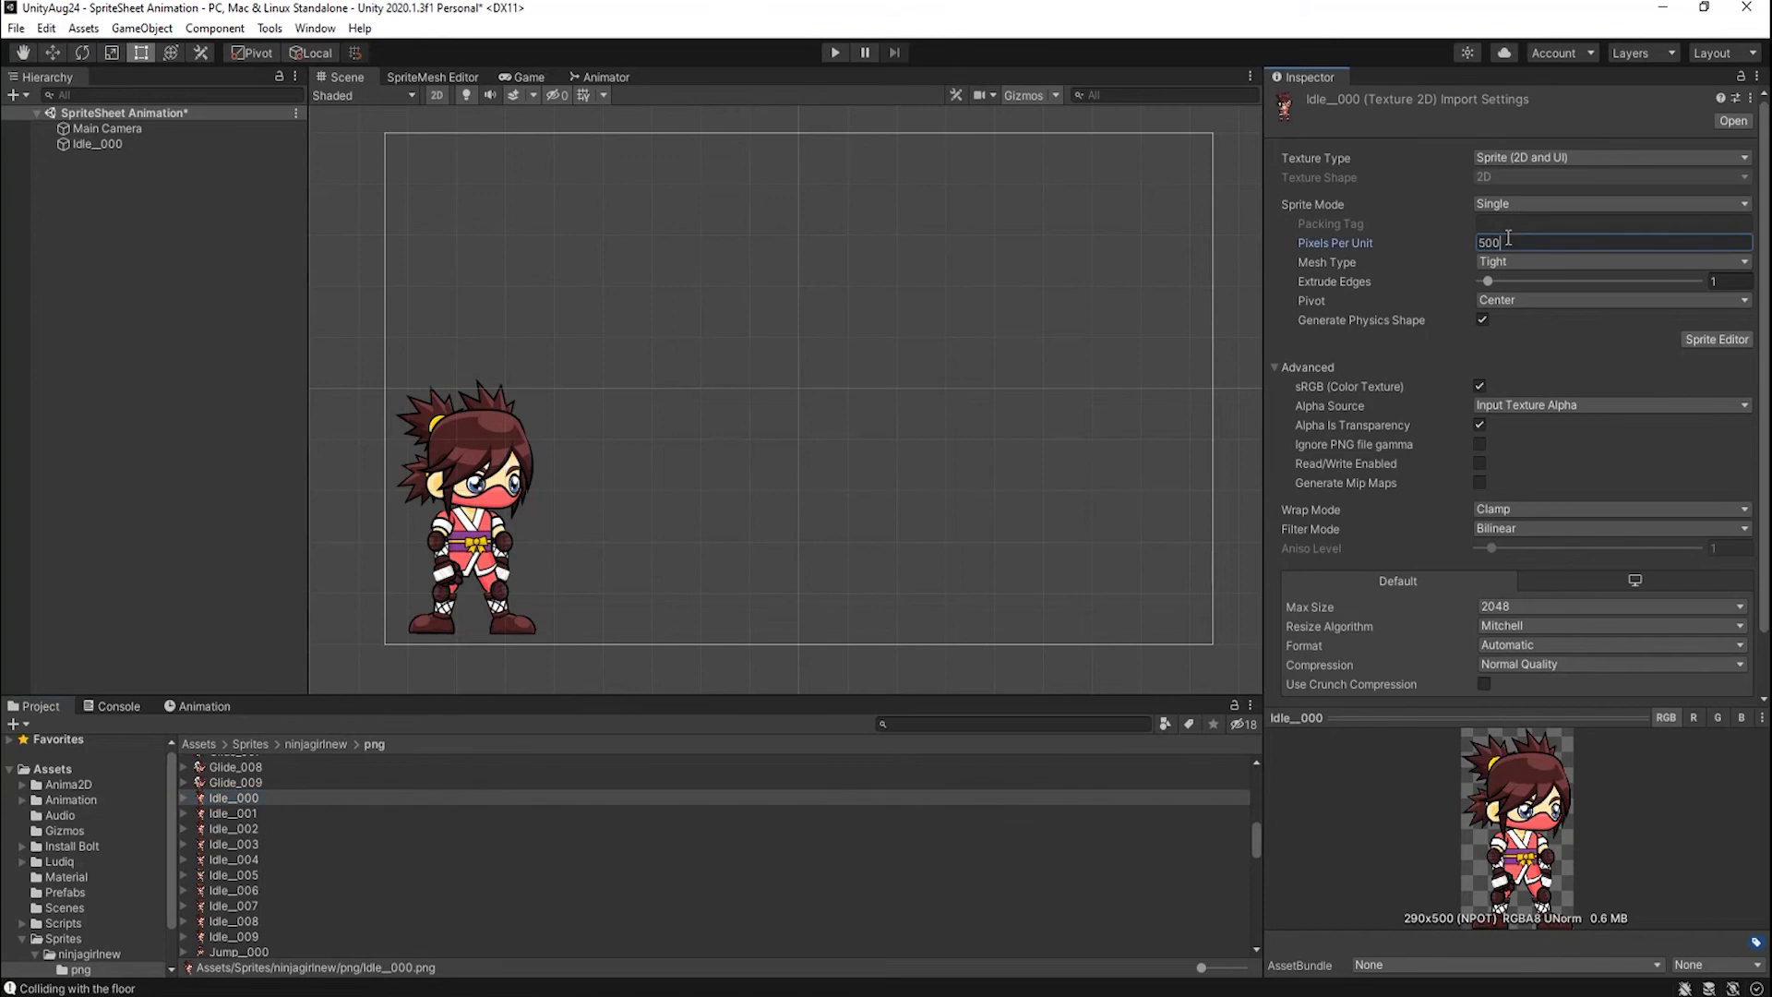
scroll(1515, 418, down, 3)
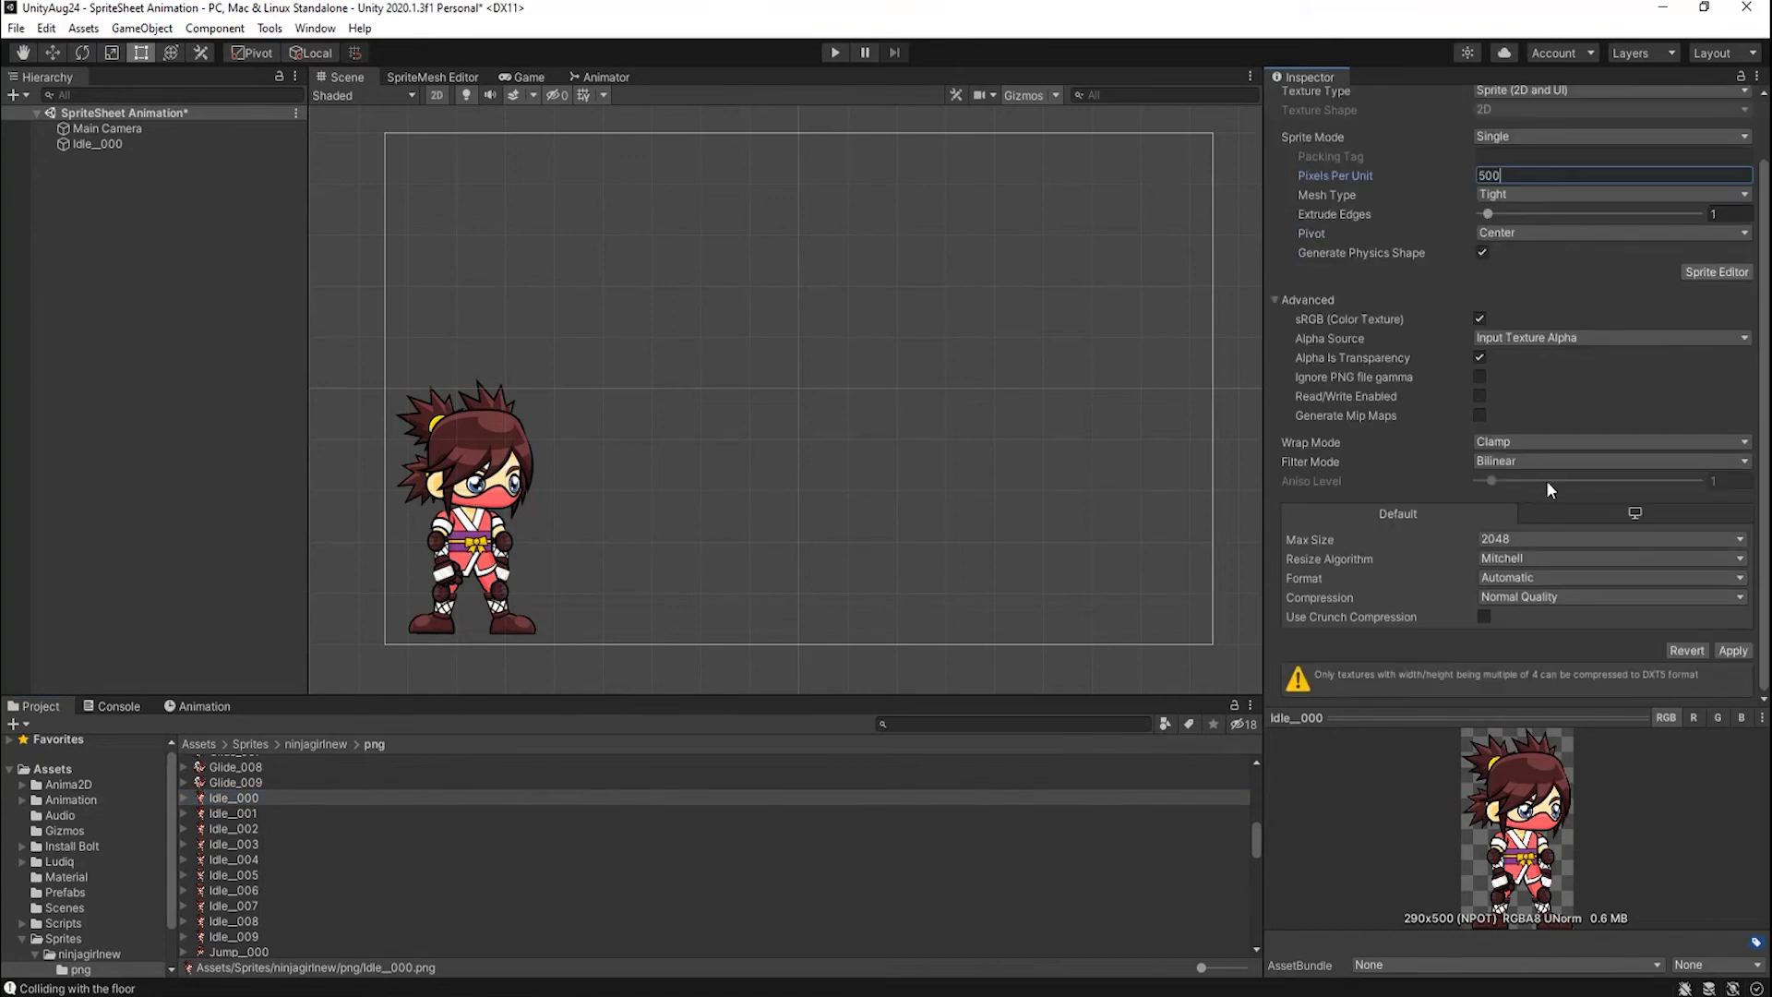
click(1732, 650)
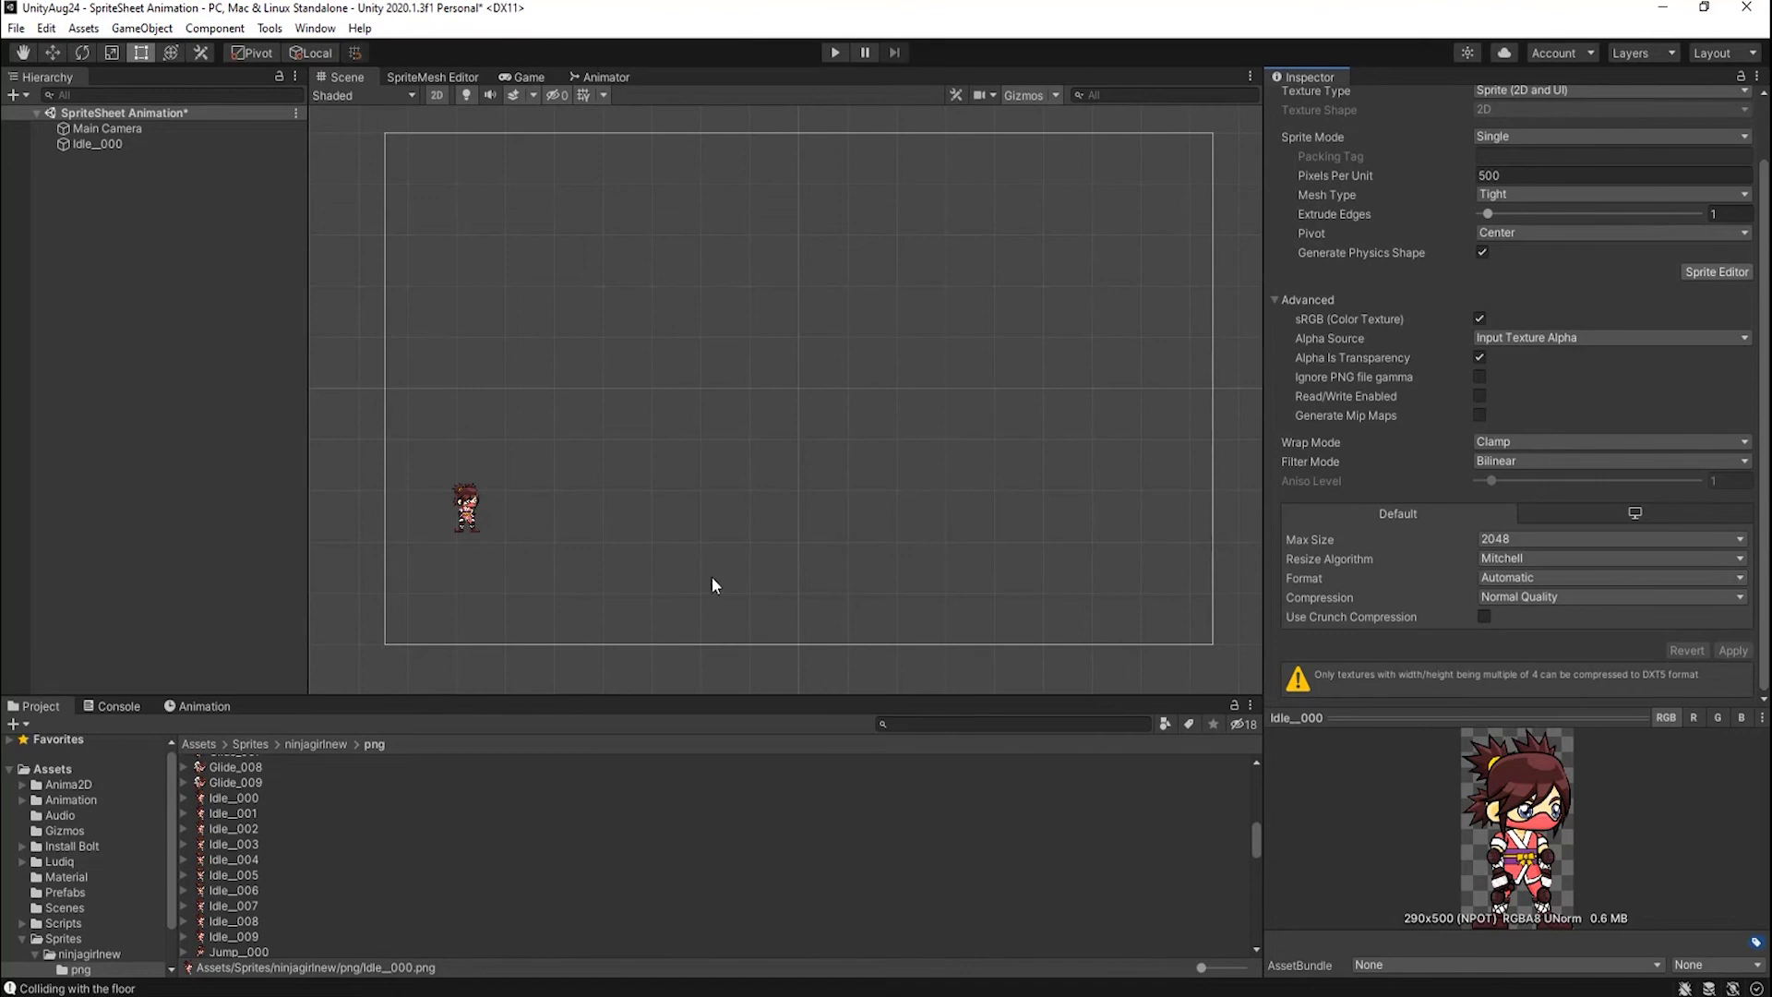
Examine the resized character up close and compare its size with the whole camera frame in the scene.
scroll(521, 493, up, 3)
scroll(523, 490, up, 5)
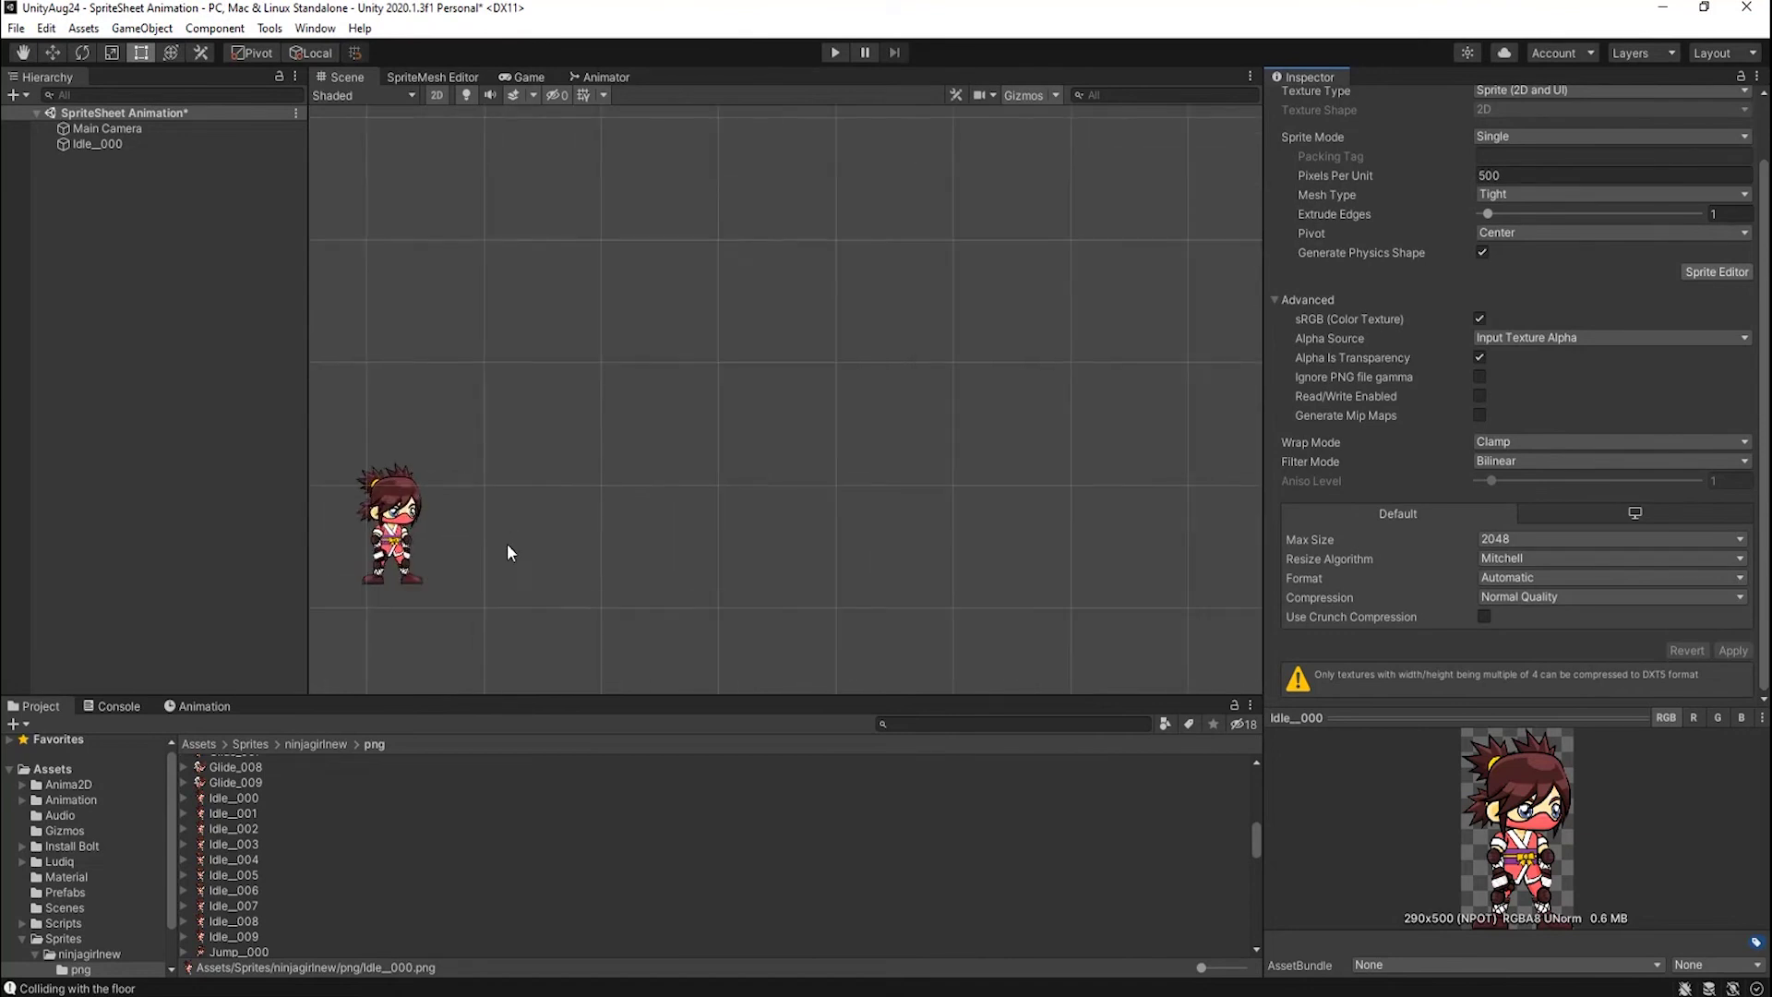
middle_drag(502, 554, 741, 440)
scroll(746, 438, down, 5)
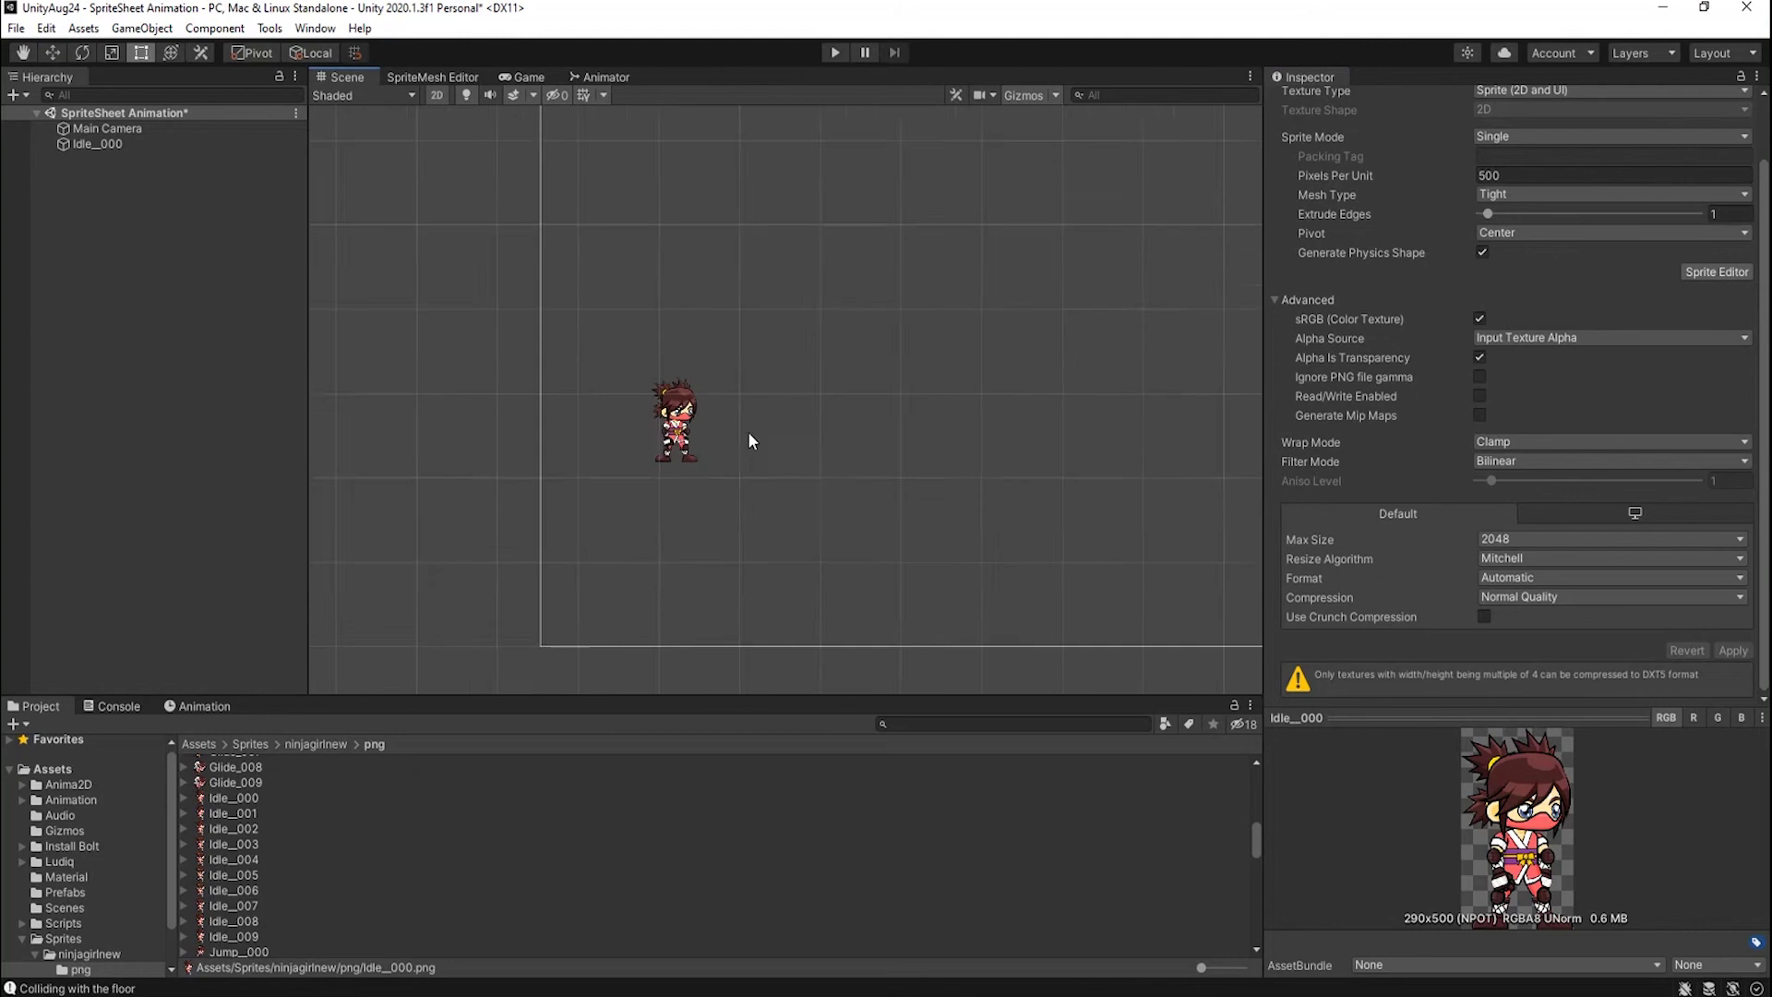
middle_drag(847, 520, 607, 591)
scroll(607, 583, down, 2)
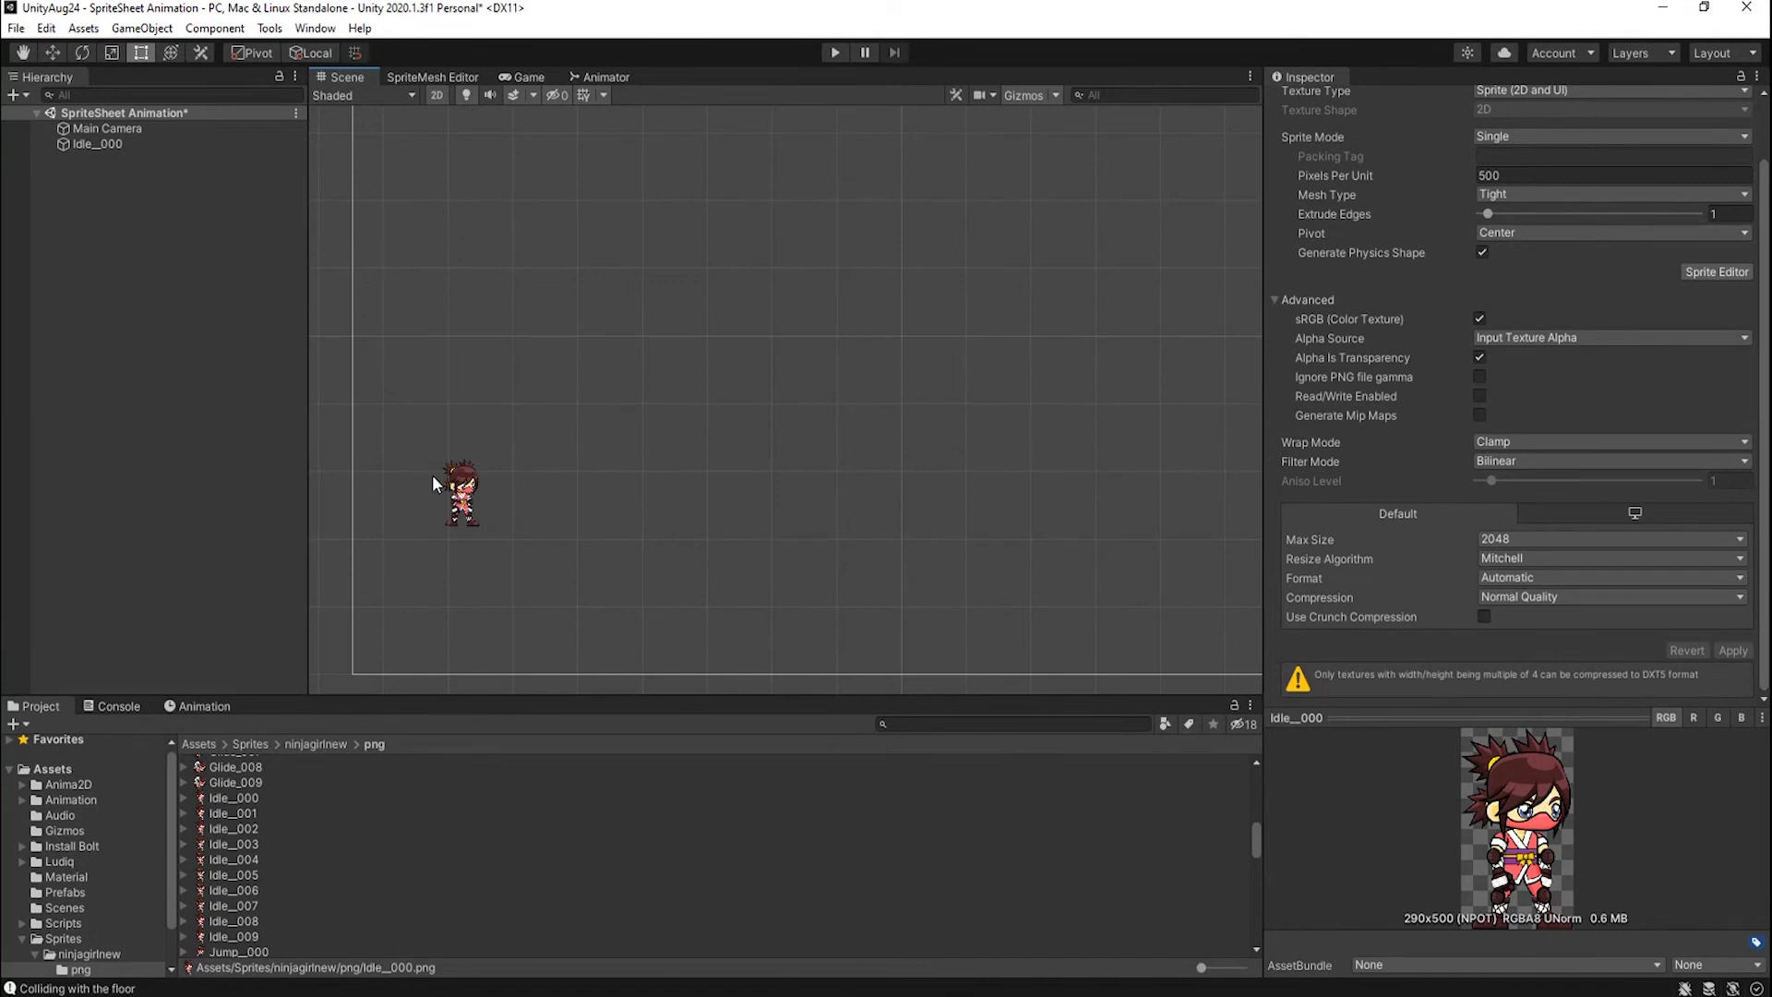
scroll(535, 552, down, 3)
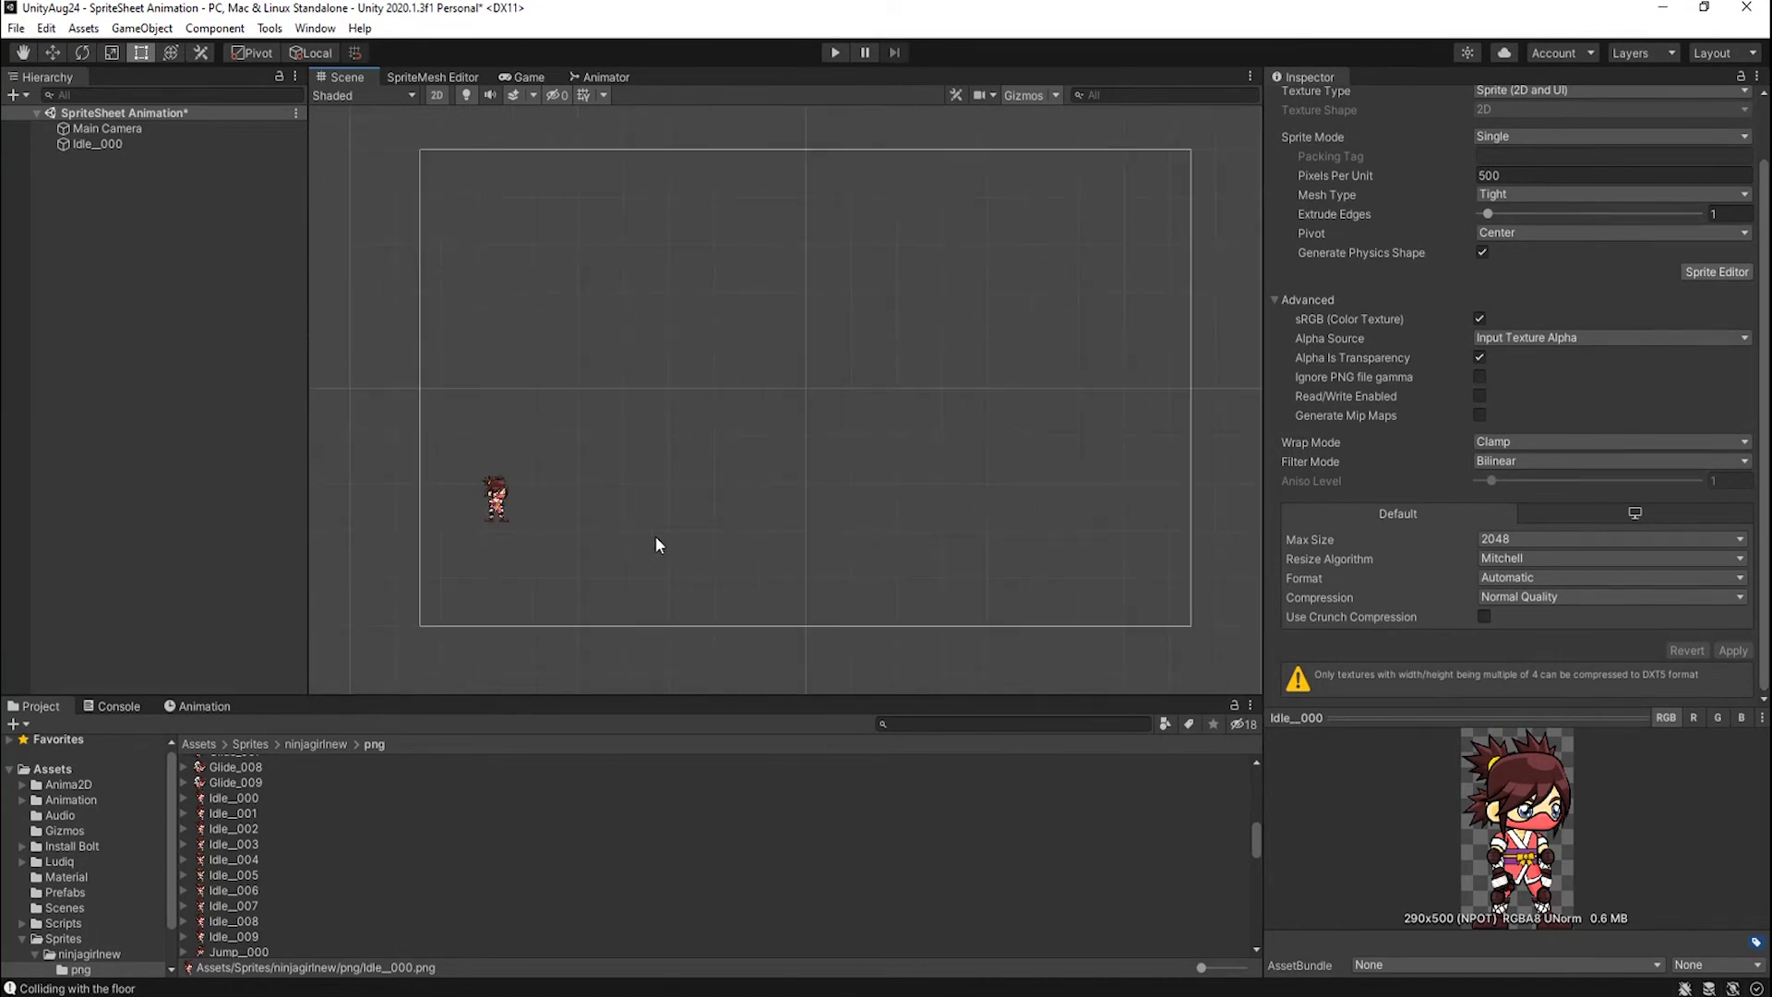
middle_drag(801, 593, 747, 608)
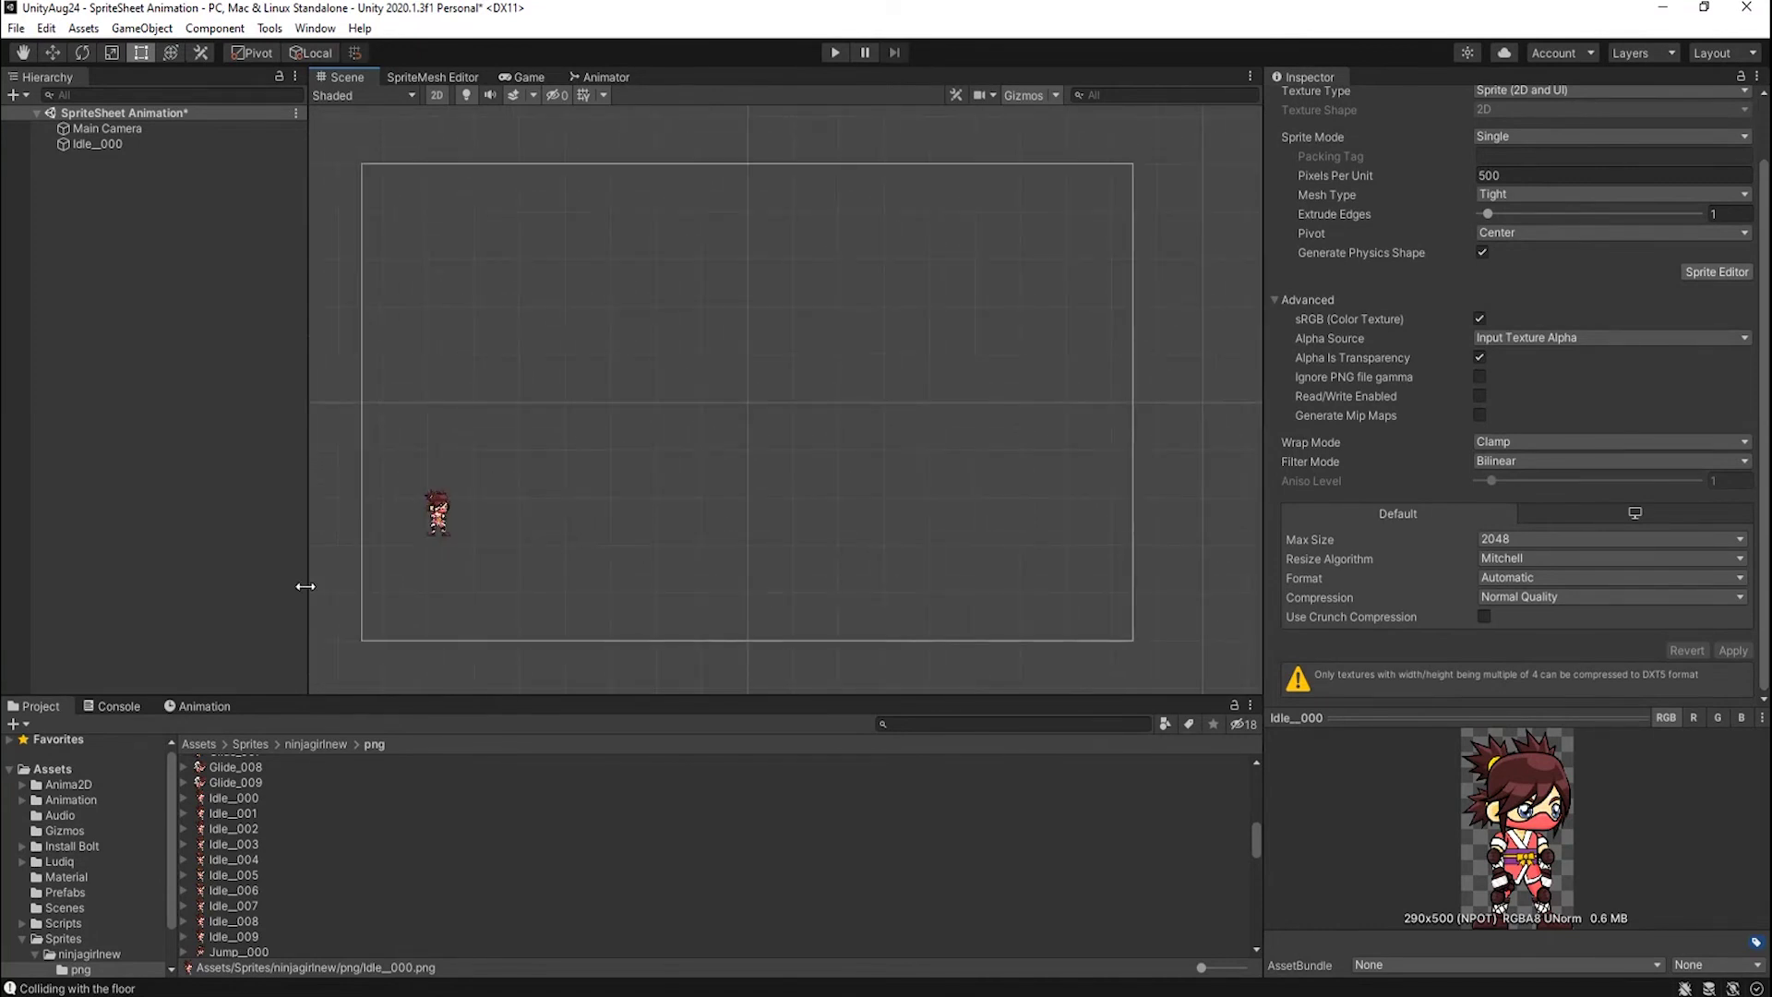
scroll(677, 581, up, 4)
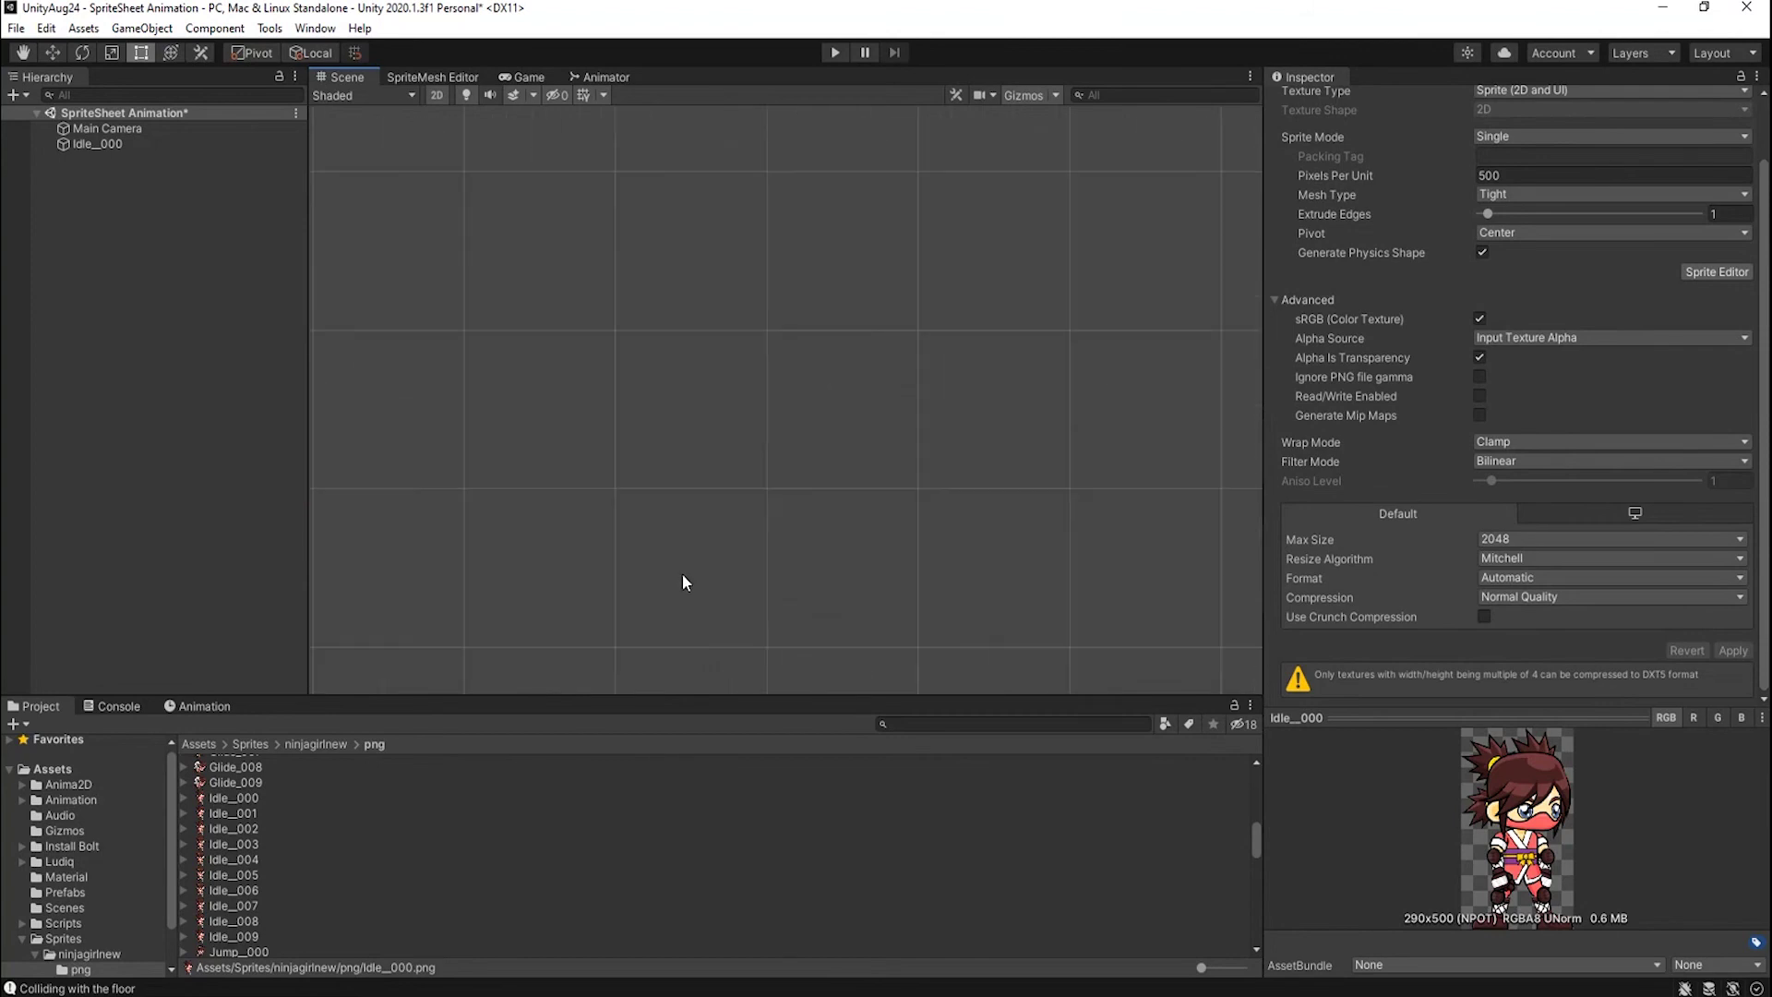
scroll(680, 582, down, 3)
middle_drag(605, 499, 909, 582)
scroll(807, 646, up, 4)
key(t)
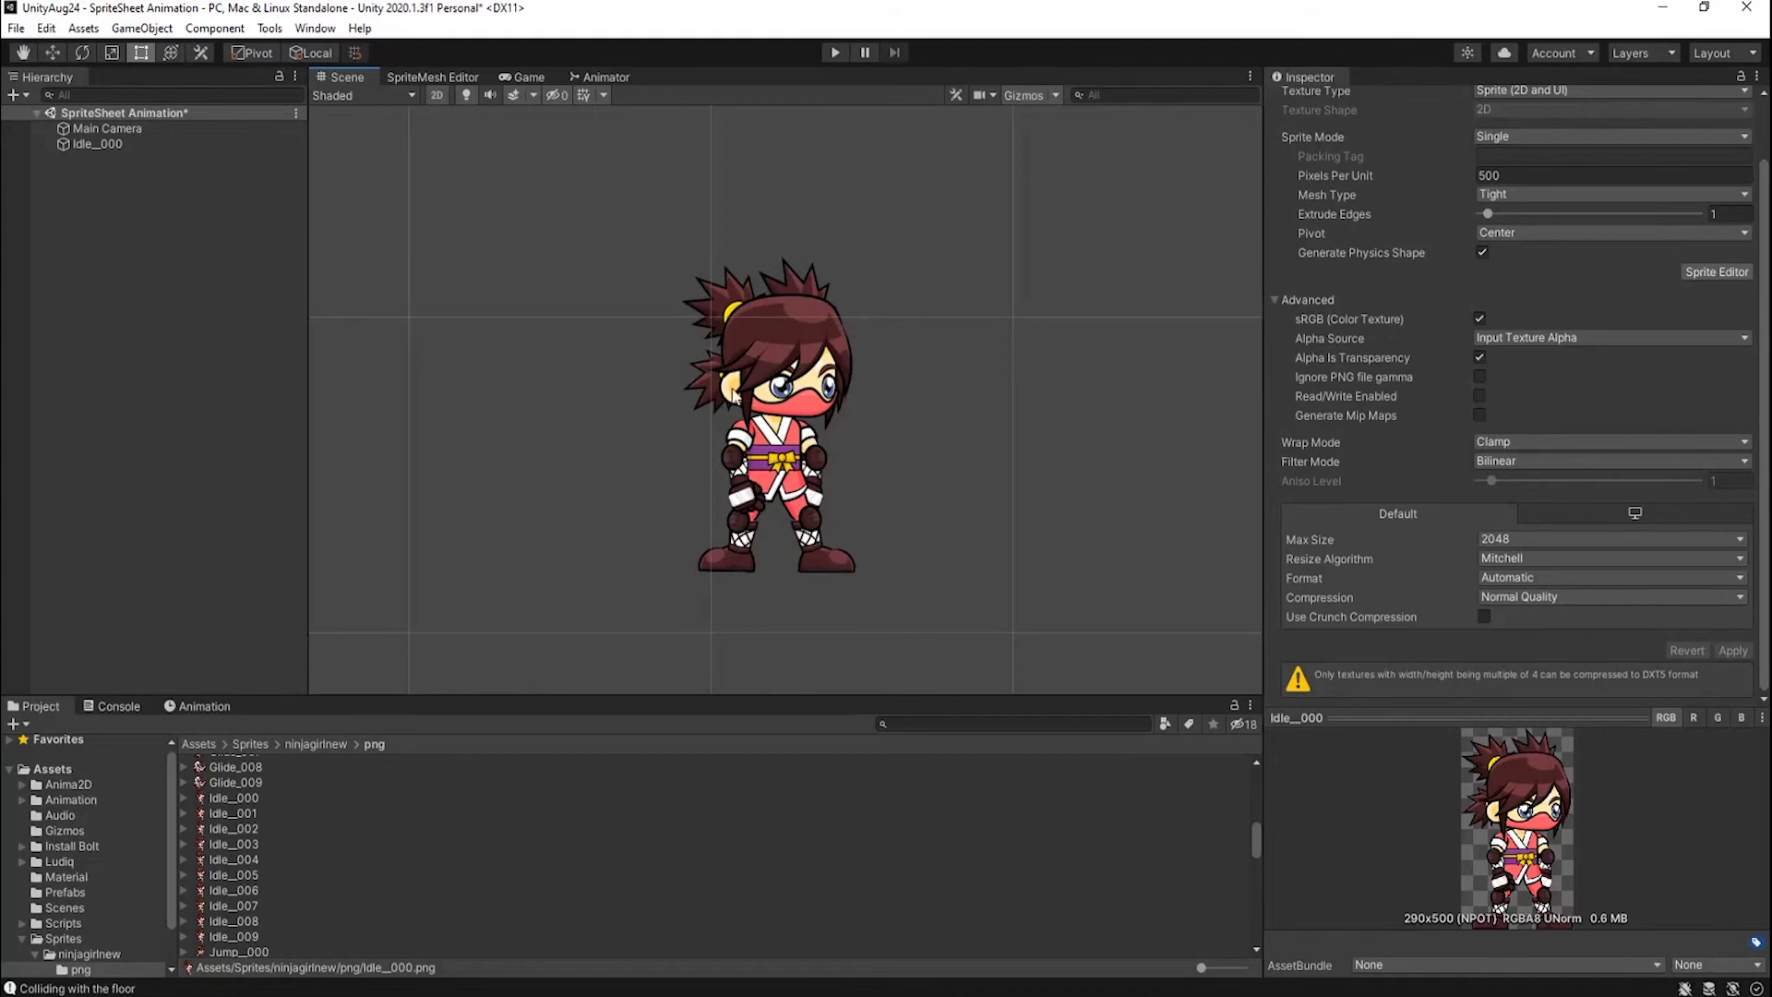
scroll(786, 367, down, 2)
scroll(786, 367, down, 12)
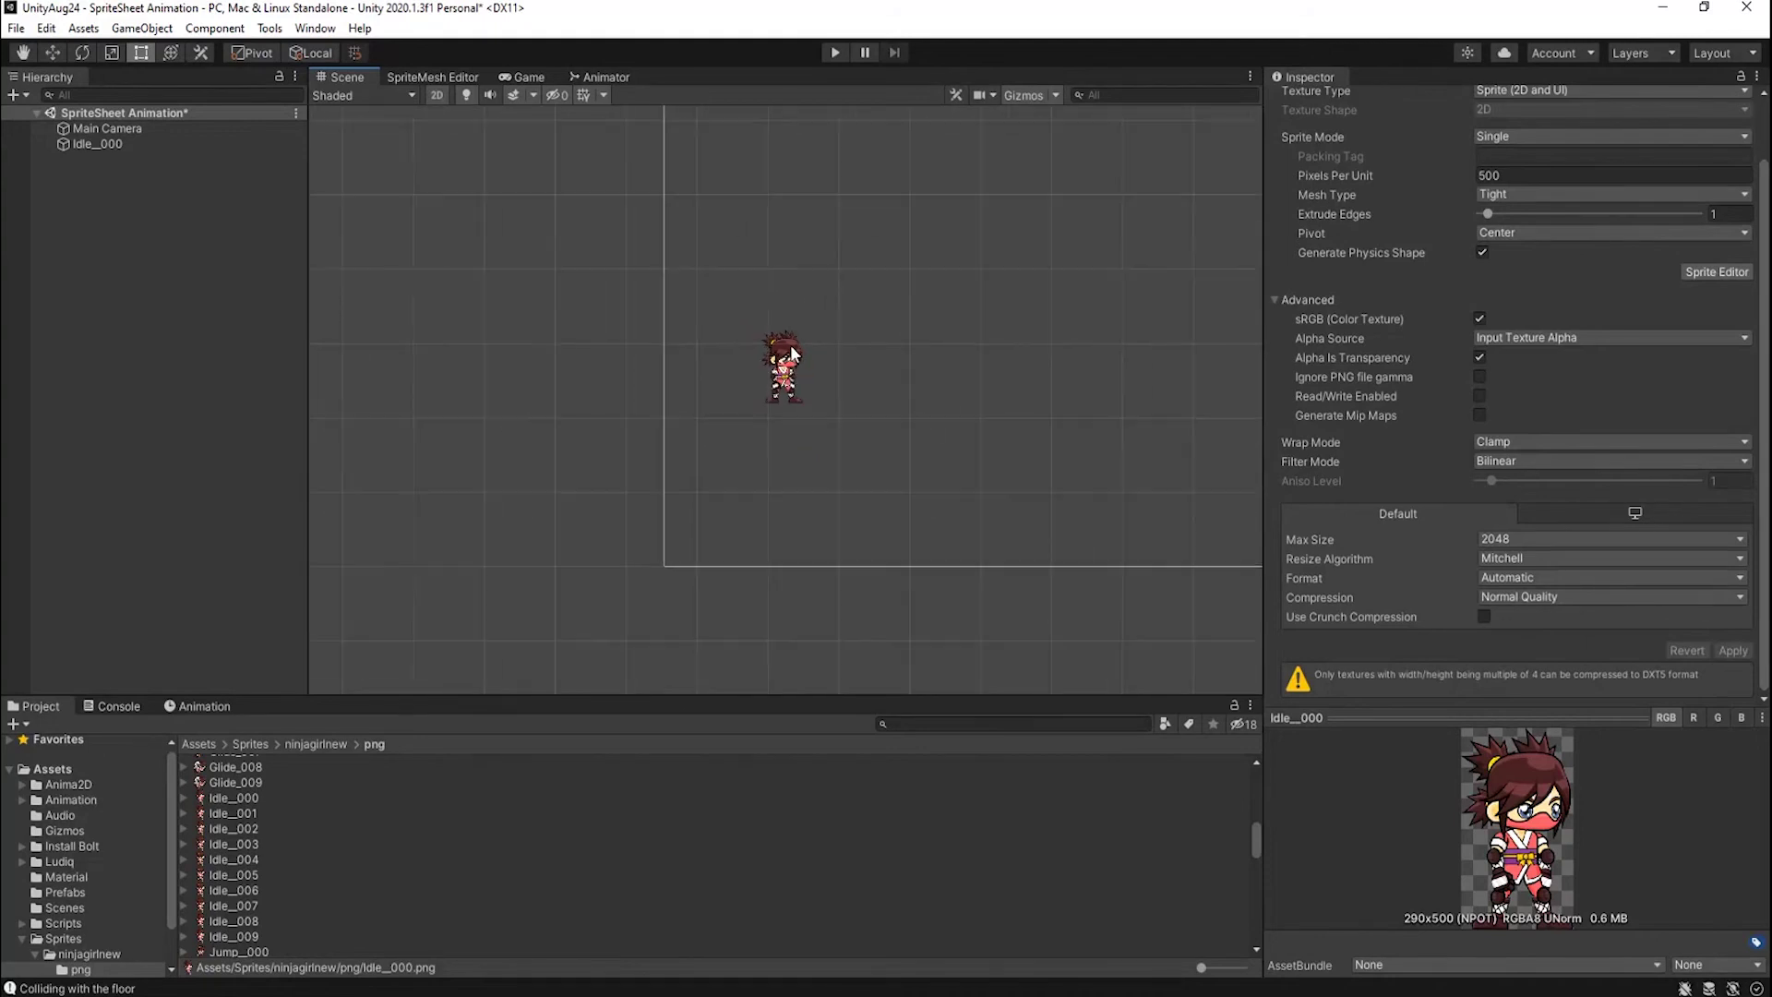
middle_drag(919, 424, 668, 542)
scroll(656, 502, down, 3)
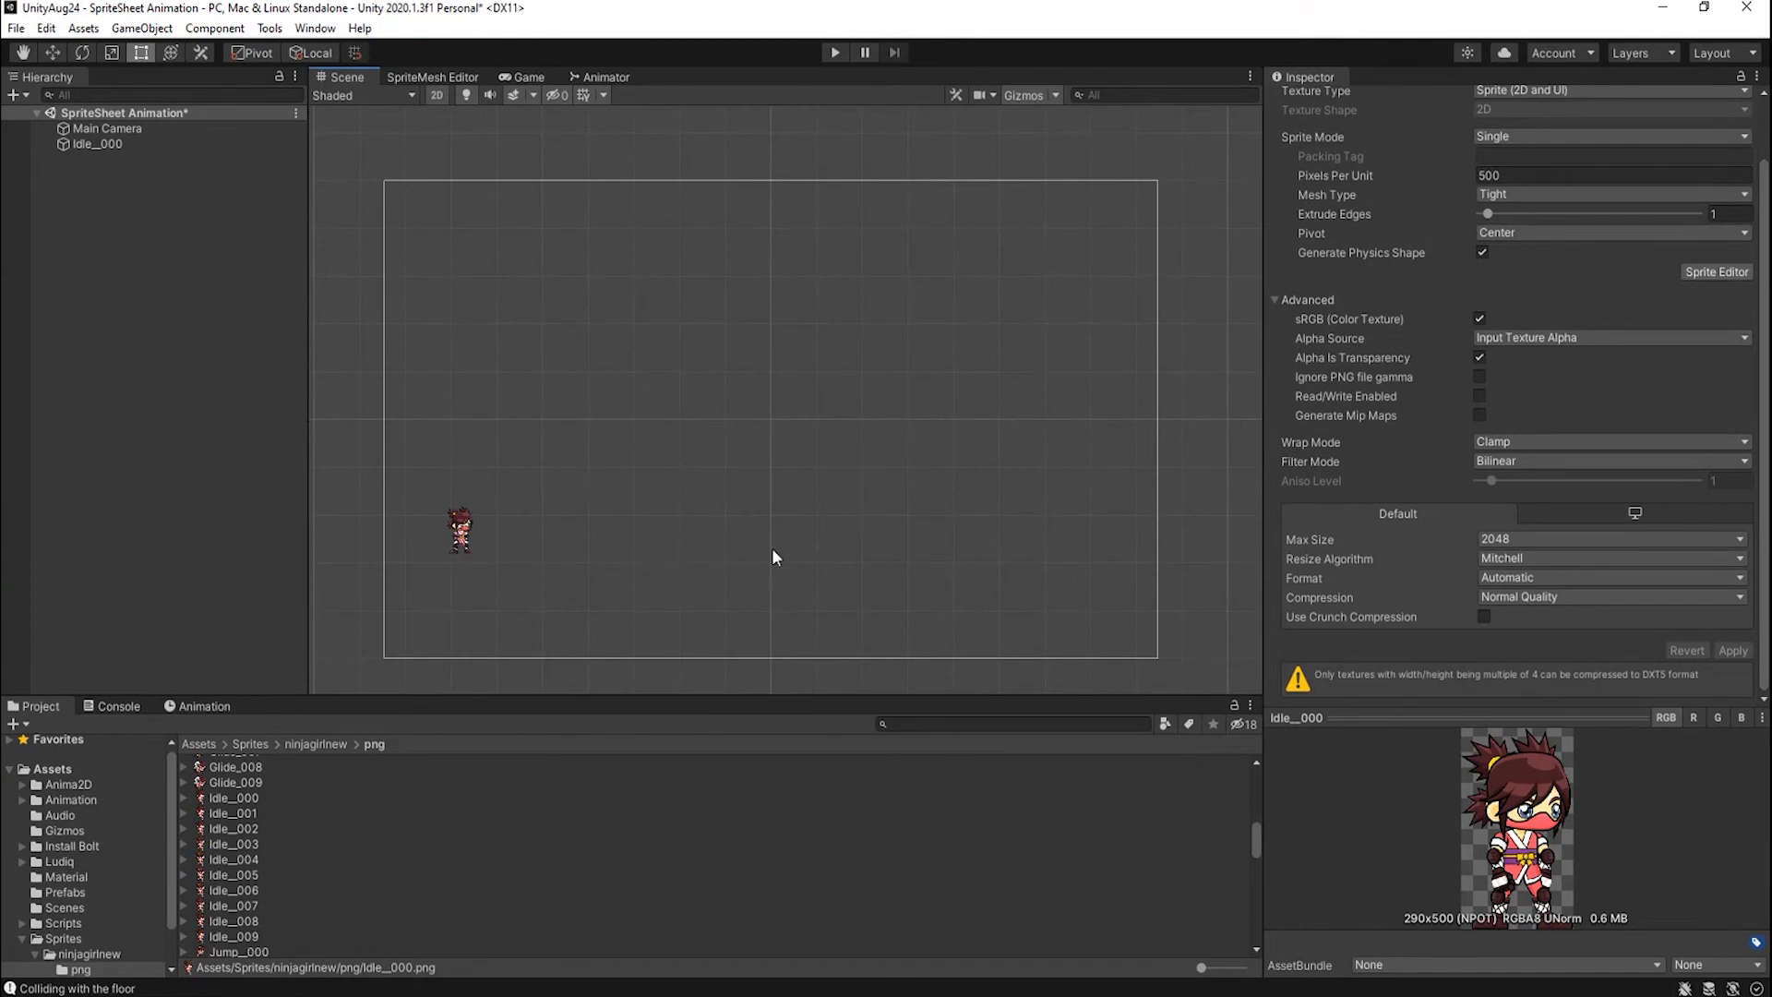
scroll(668, 576, up, 2)
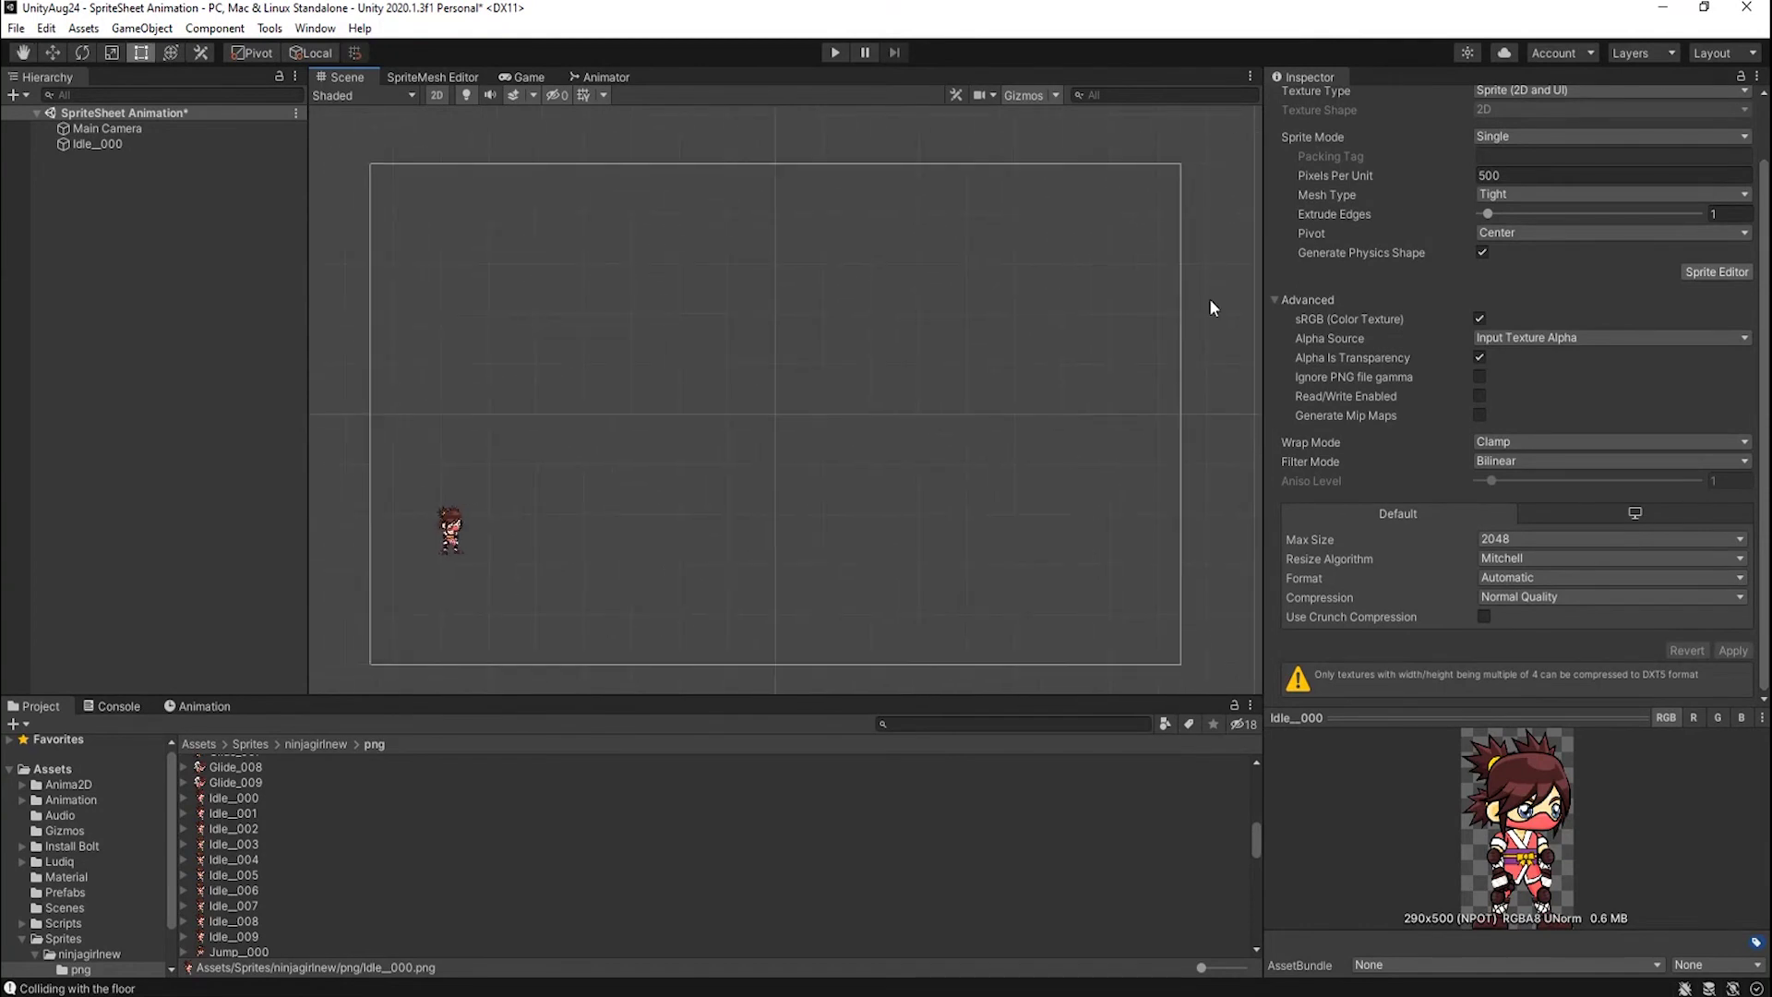
Set the Idle__000 texture's Pixels Per Unit to 250 and apply the import settings.
click(1531, 174)
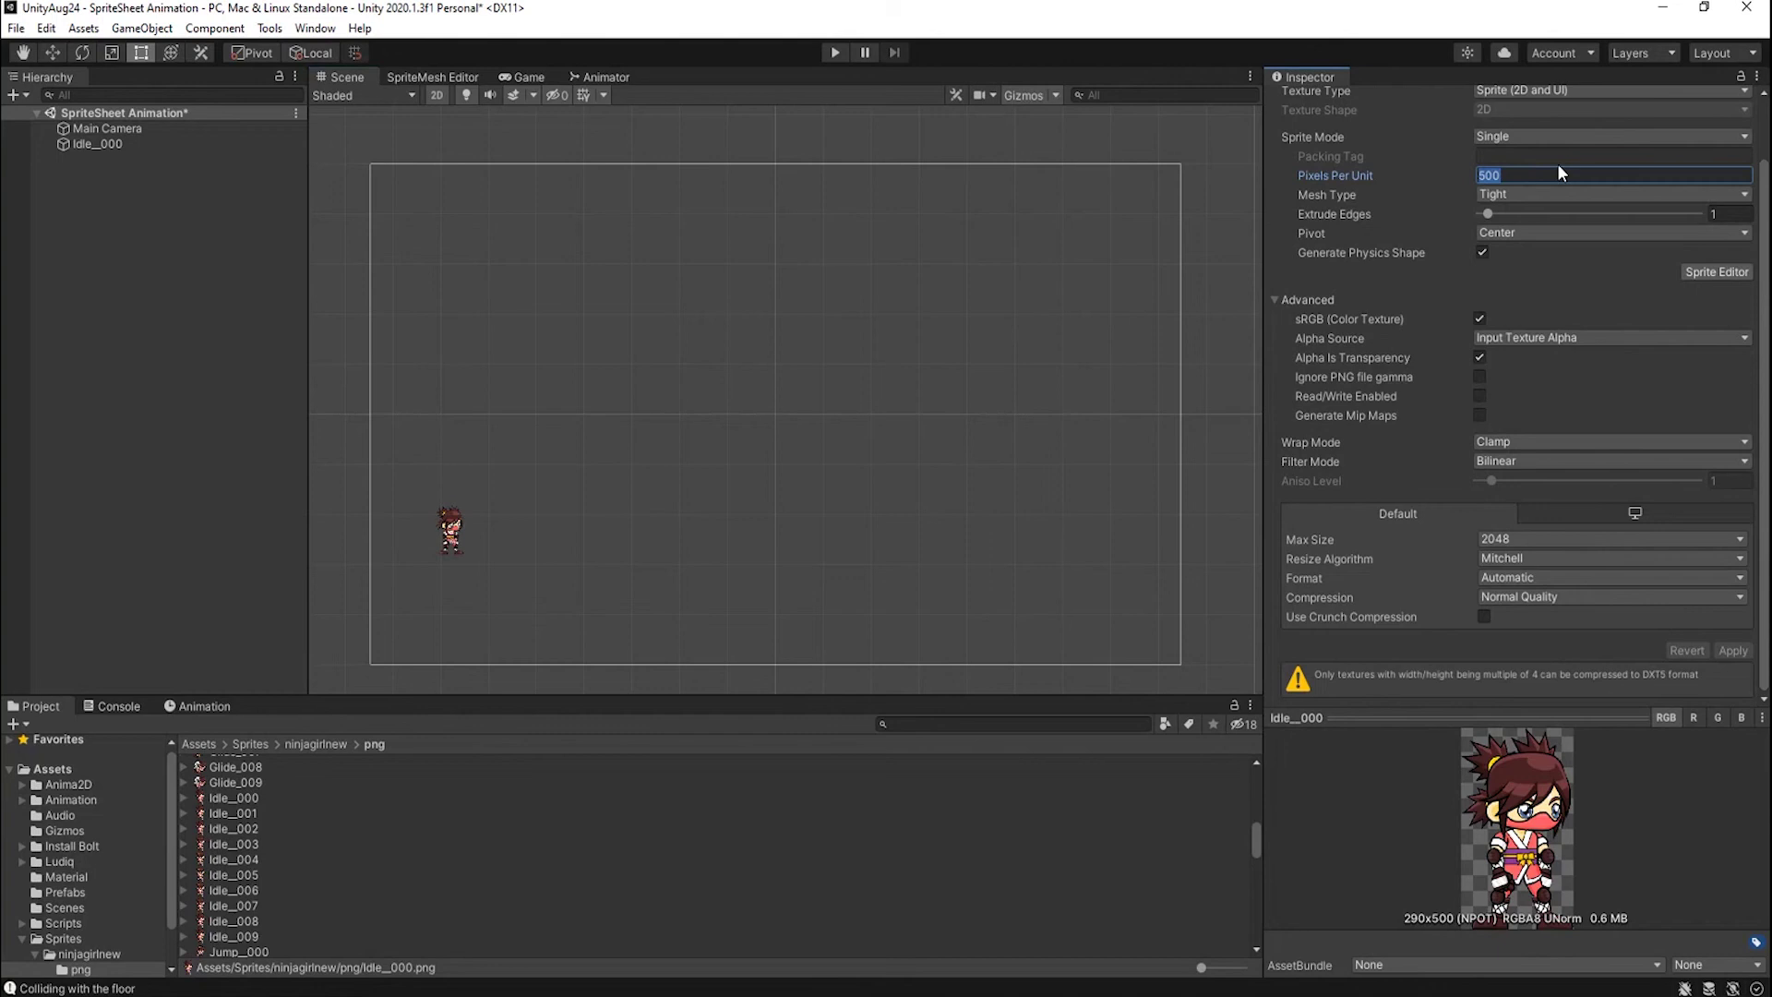
key(BackSpace)
text(250)
click(1730, 653)
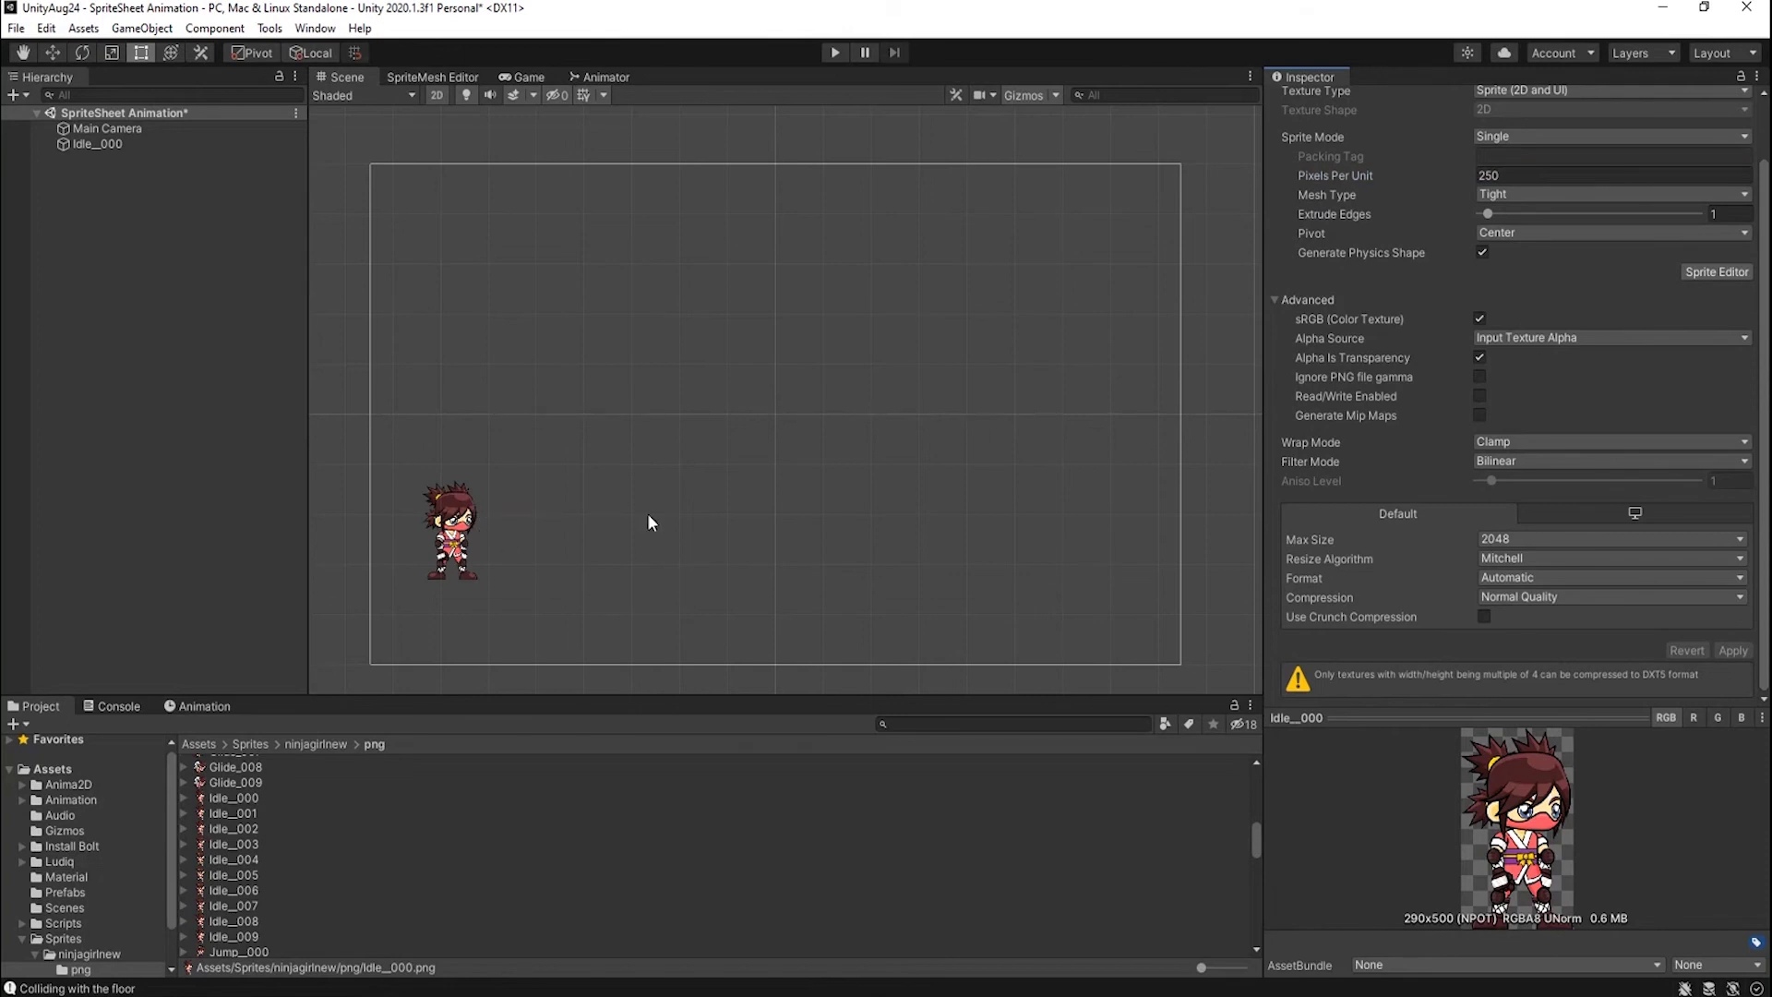
Set the Idle__000 texture's compression to None and apply the change.
scroll(507, 535, up, 5)
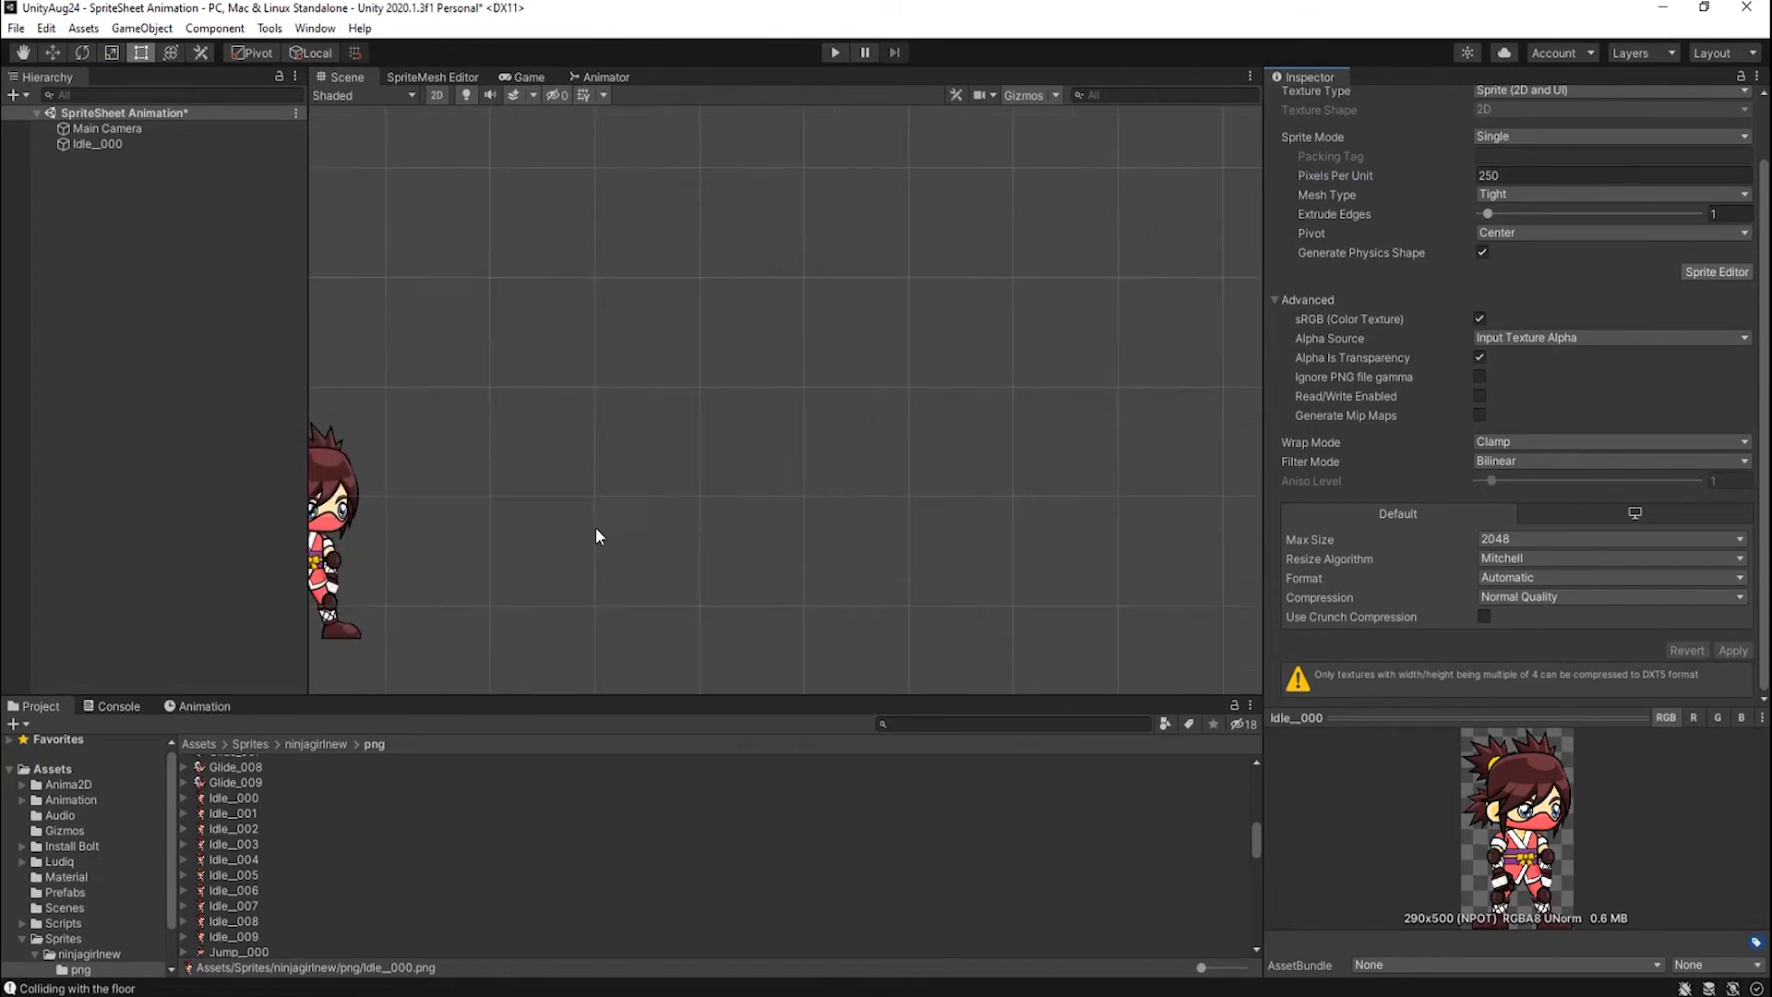
middle_drag(595, 533, 1006, 513)
scroll(998, 519, up, 6)
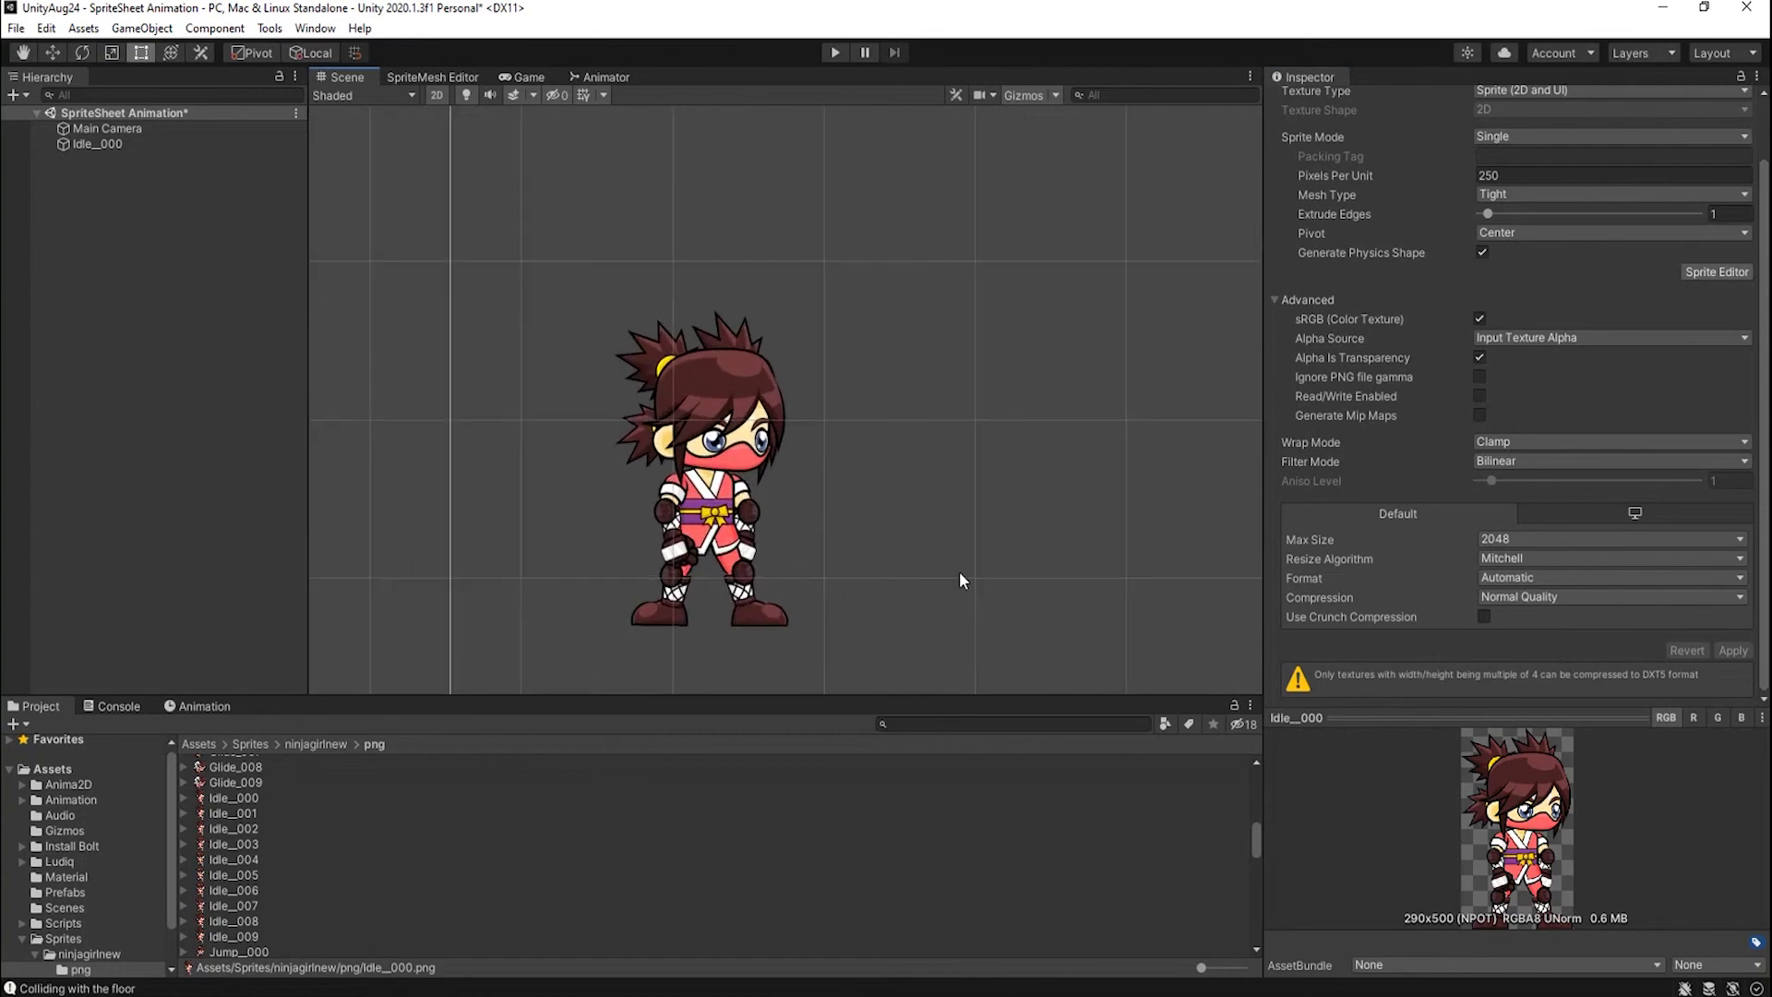
middle_drag(960, 572, 988, 496)
key(t)
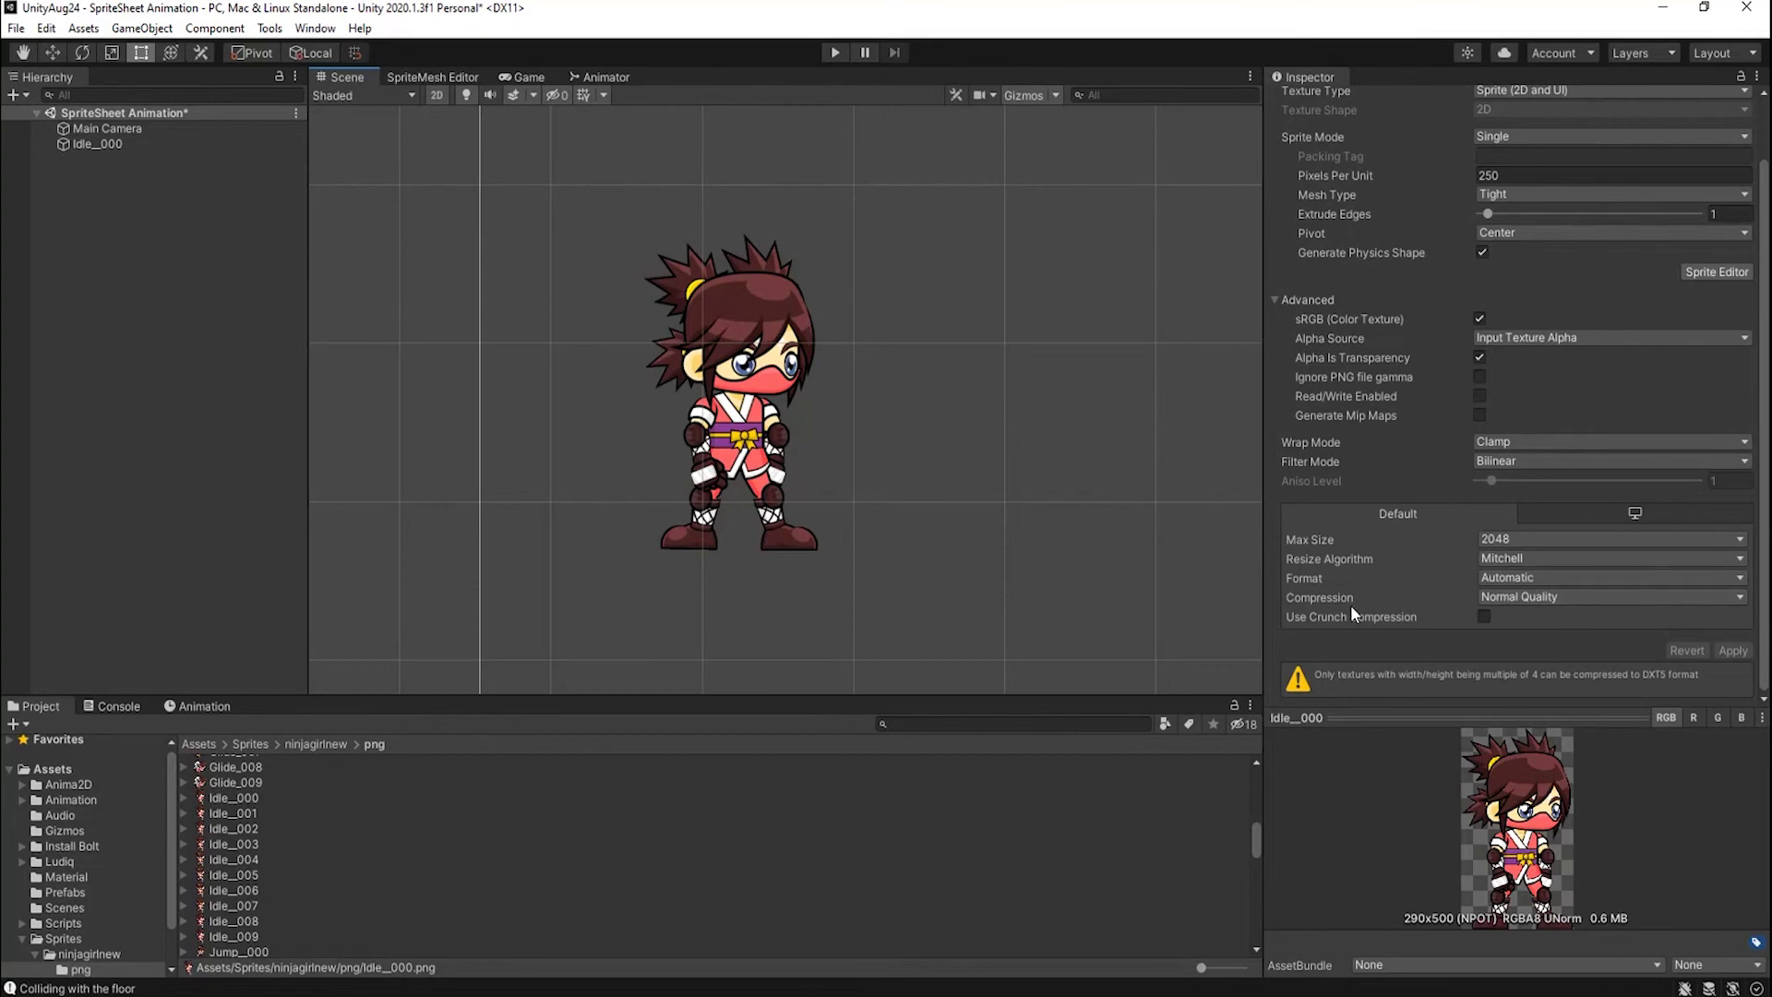
click(1537, 600)
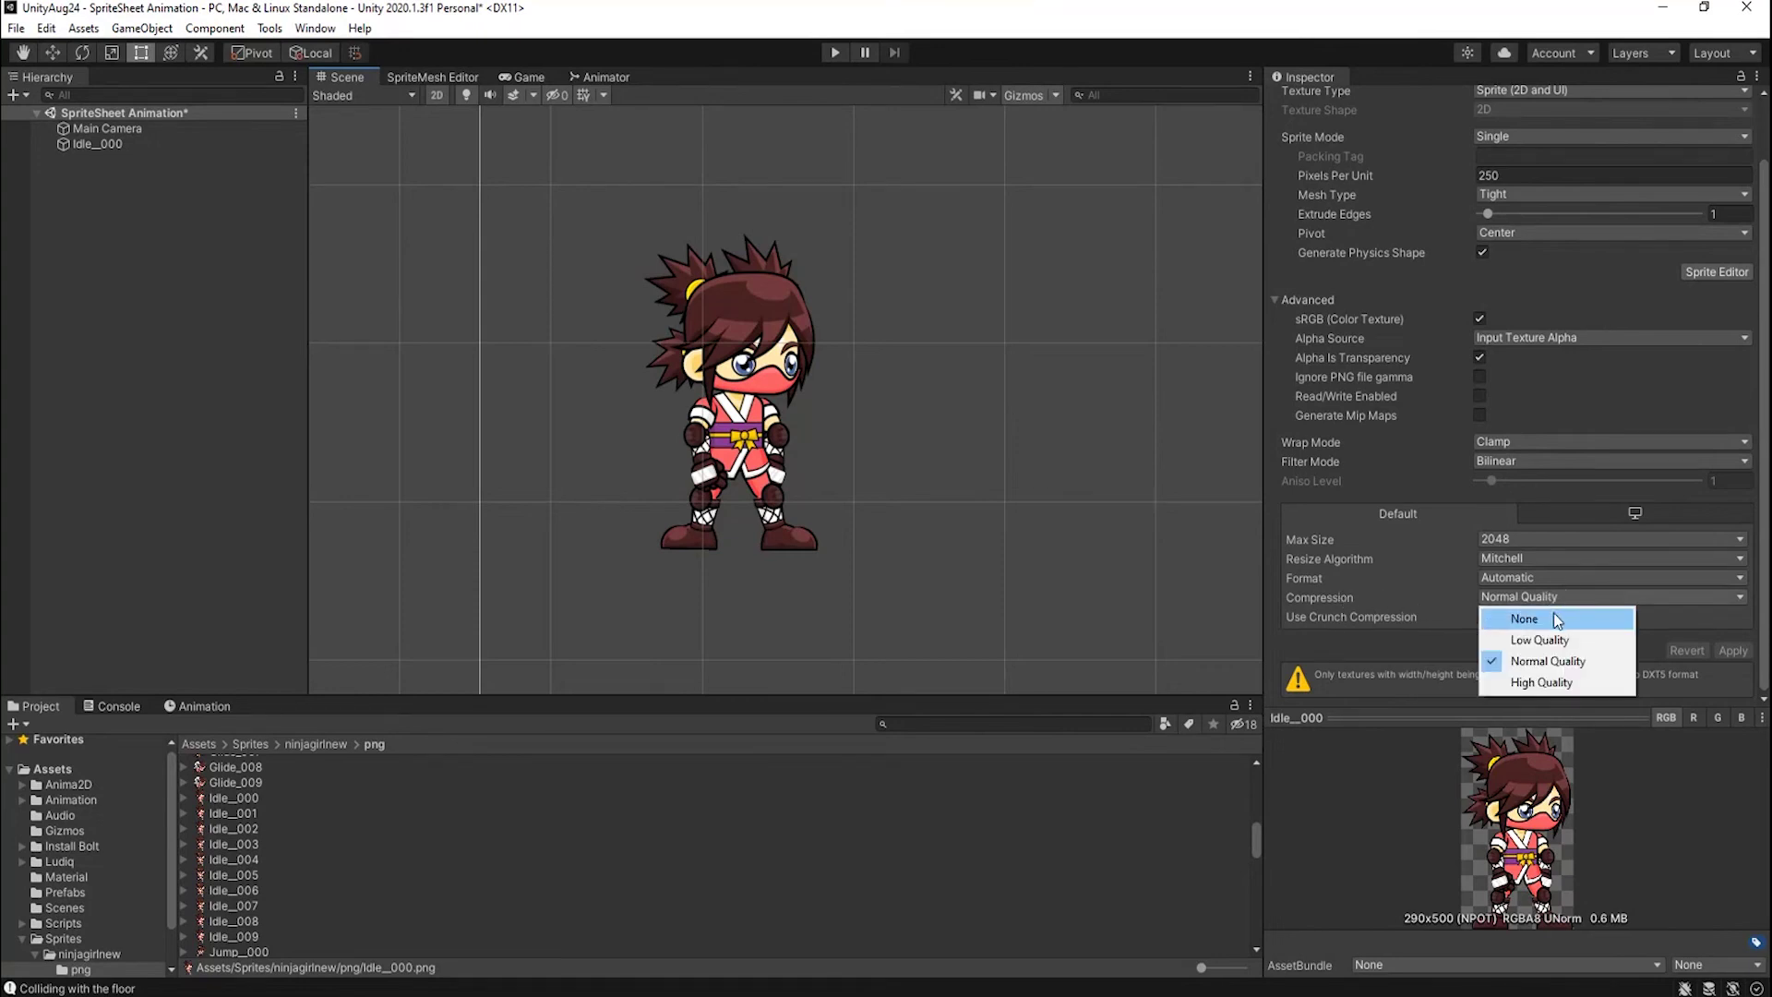
click(1554, 616)
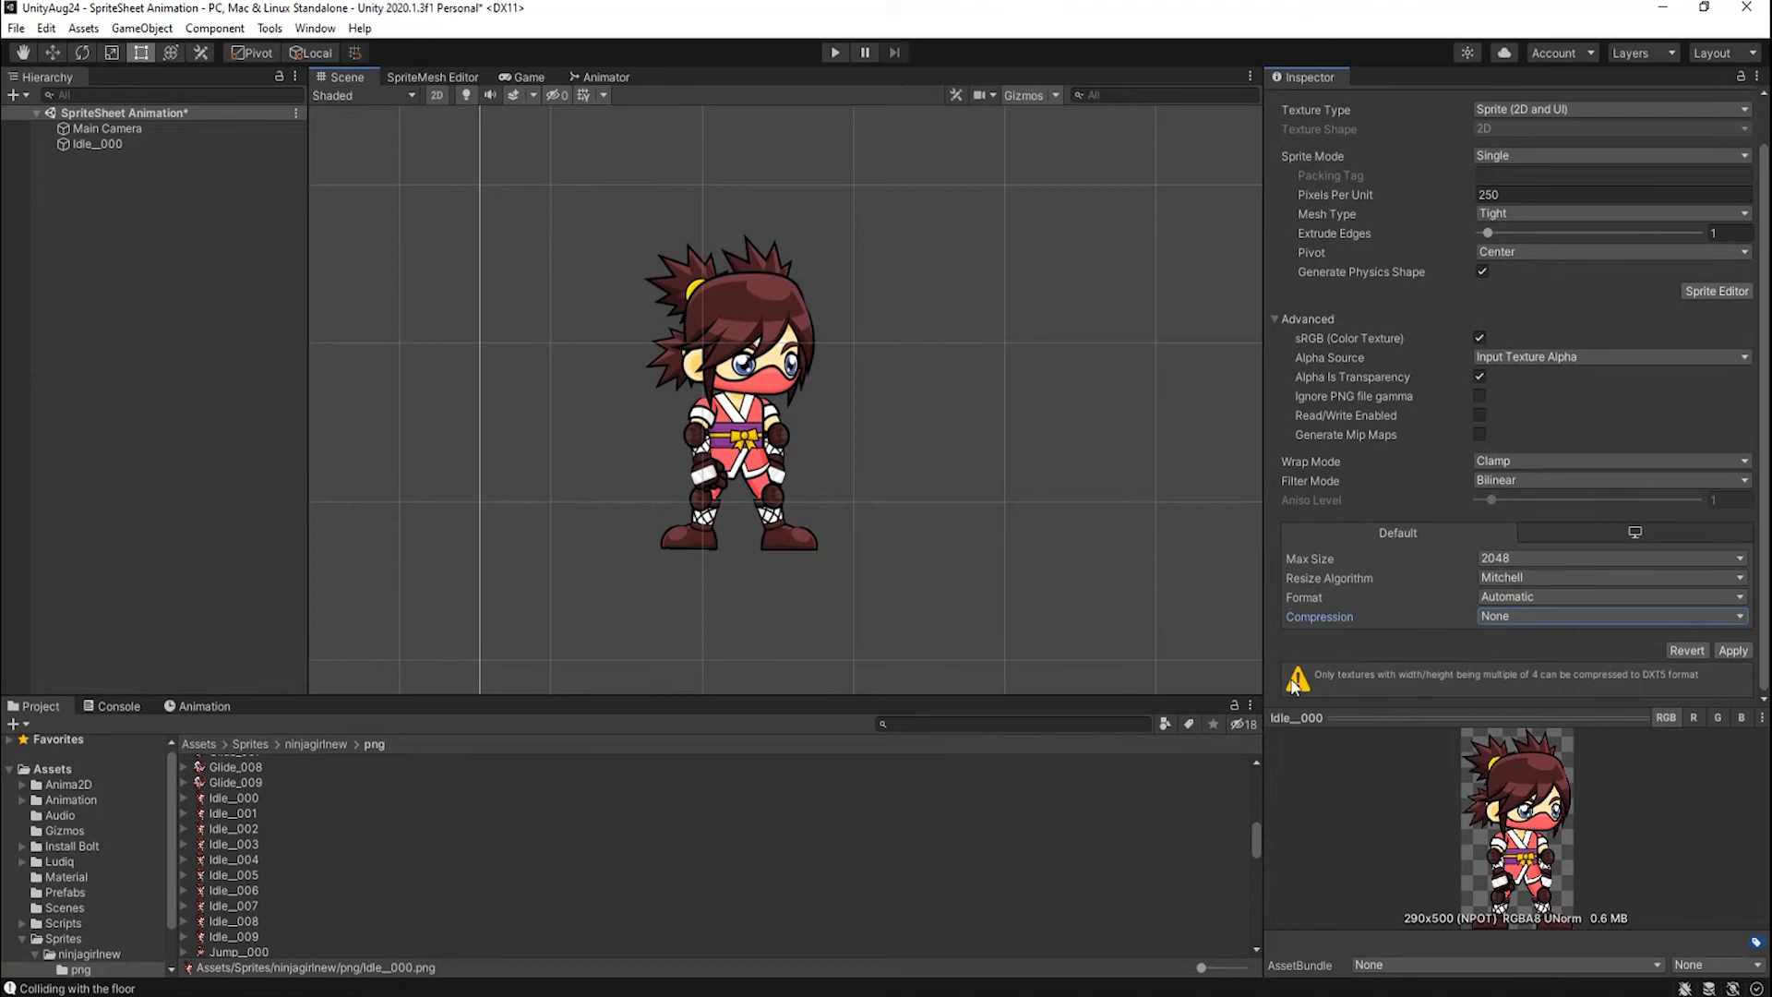
click(1725, 650)
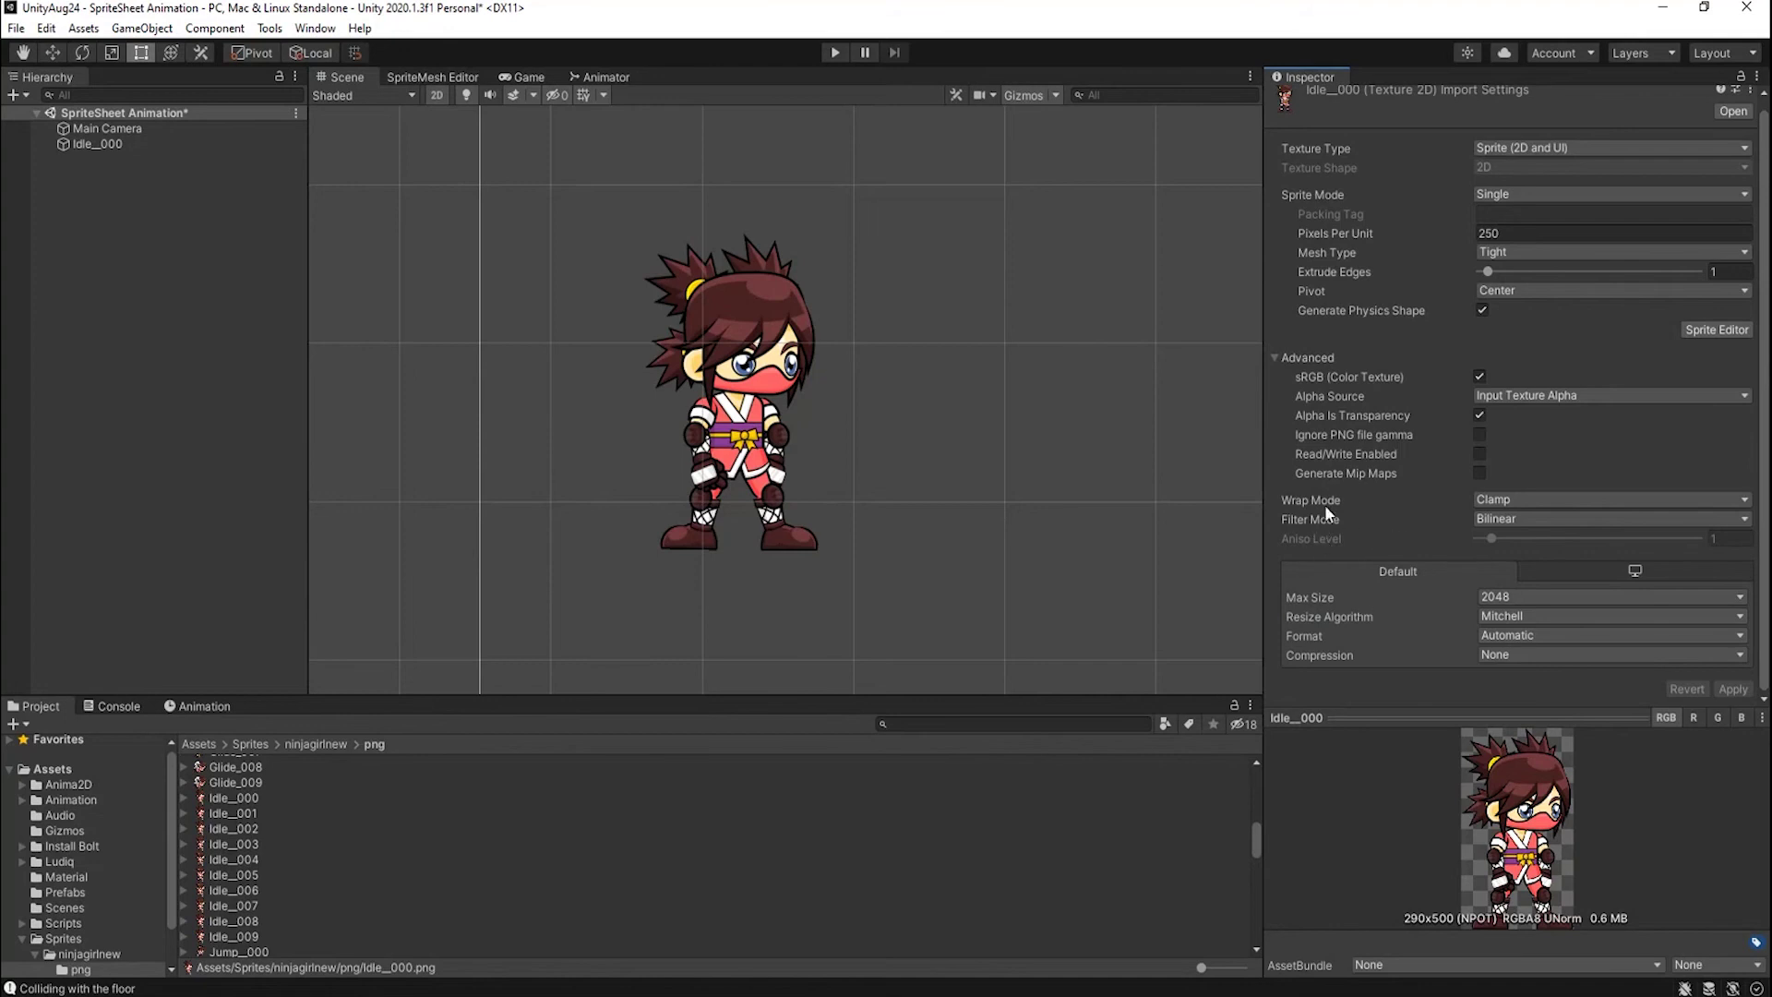
Try the Point (no filter) filter mode on Idle__000, check the character up close, and return the filter mode to Bilinear.
click(1543, 518)
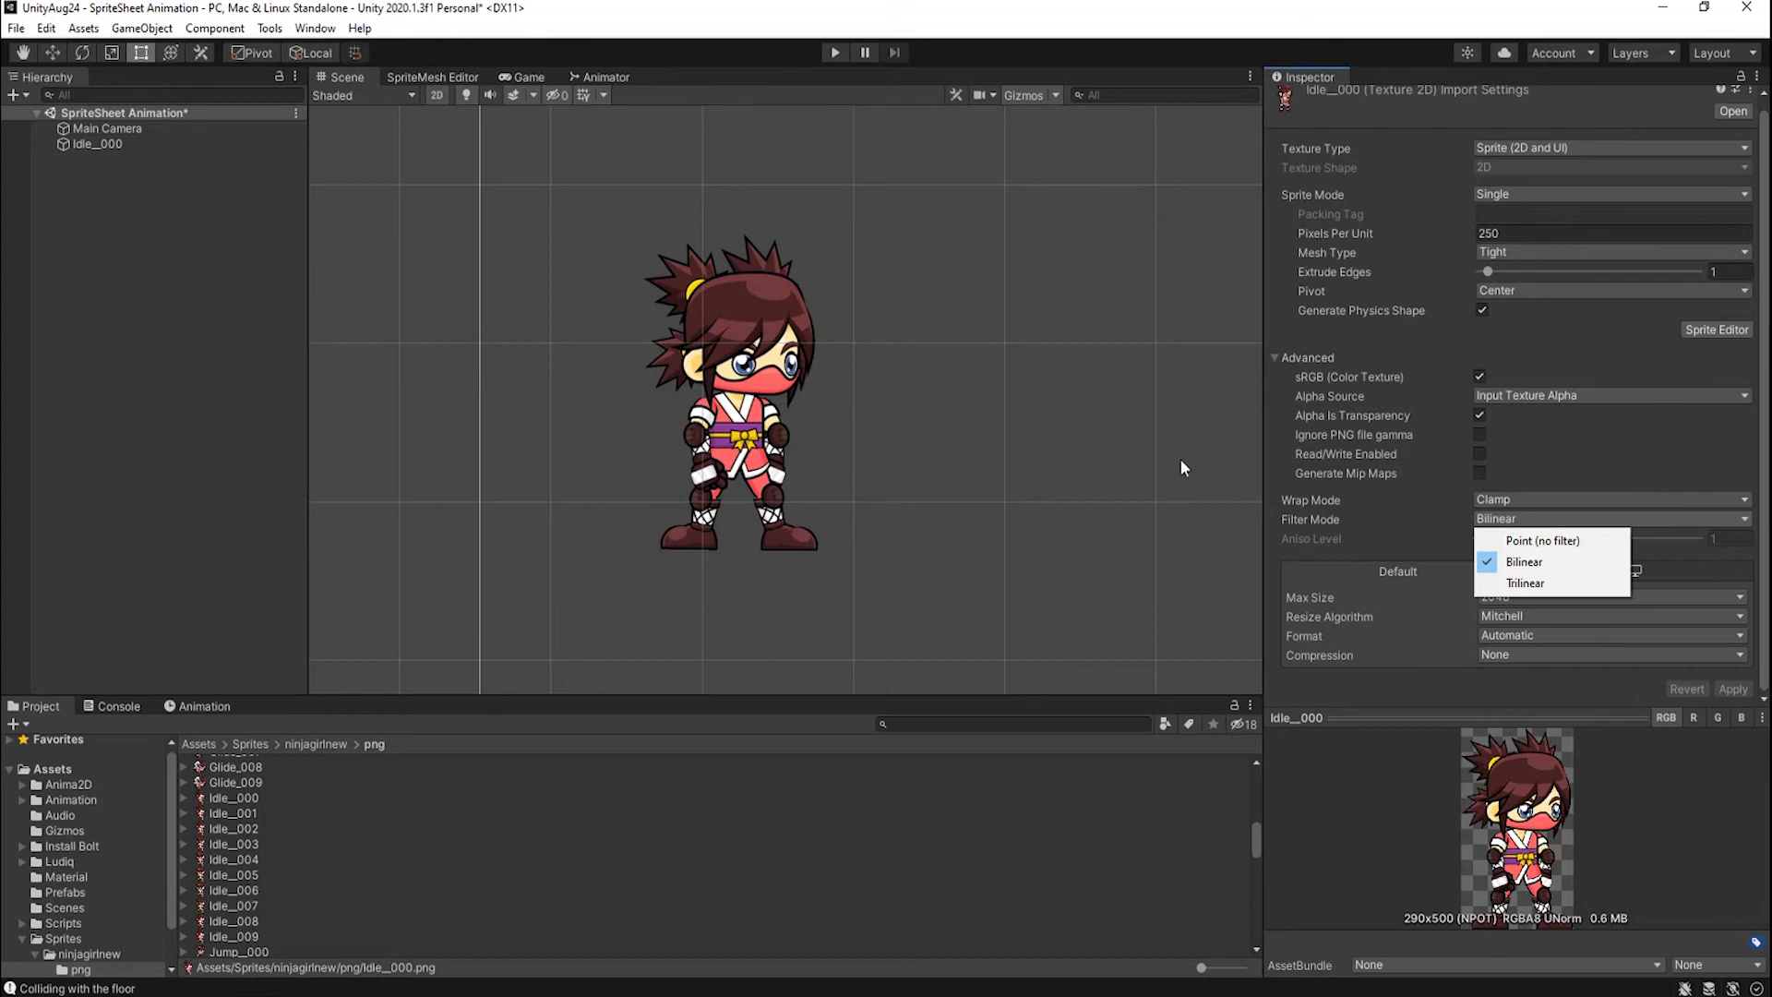
click(1552, 540)
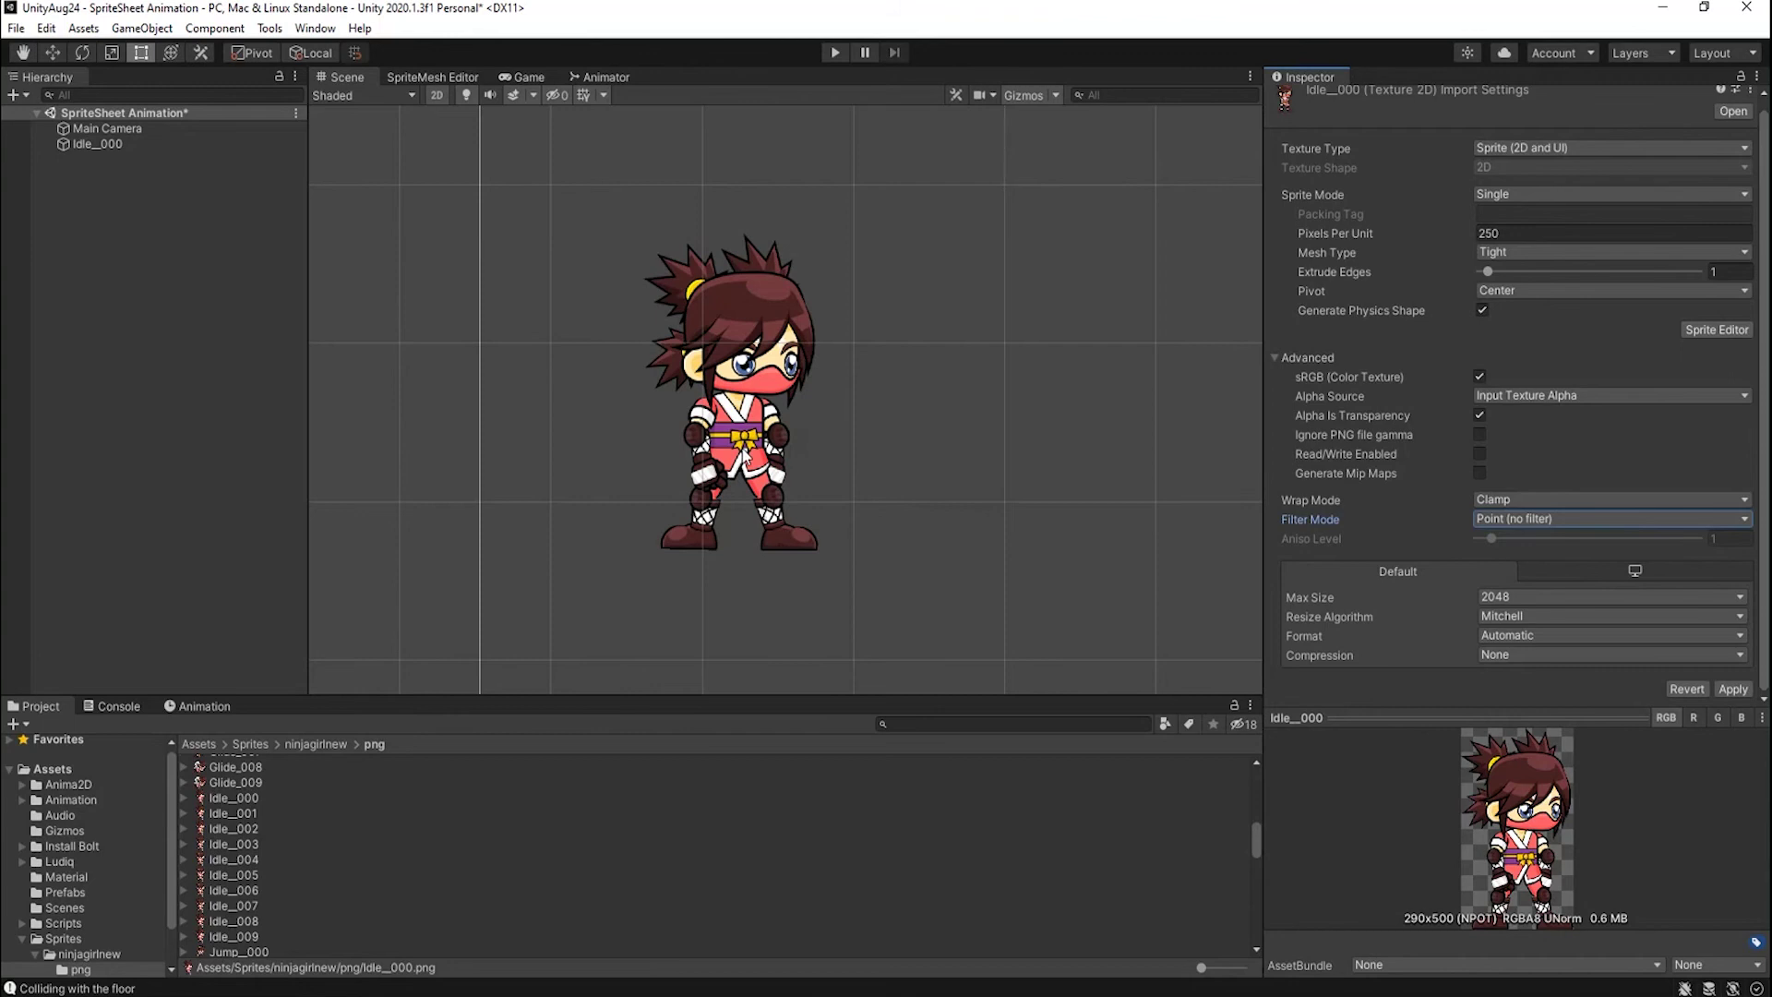
scroll(743, 454, up, 1)
scroll(744, 454, up, 6)
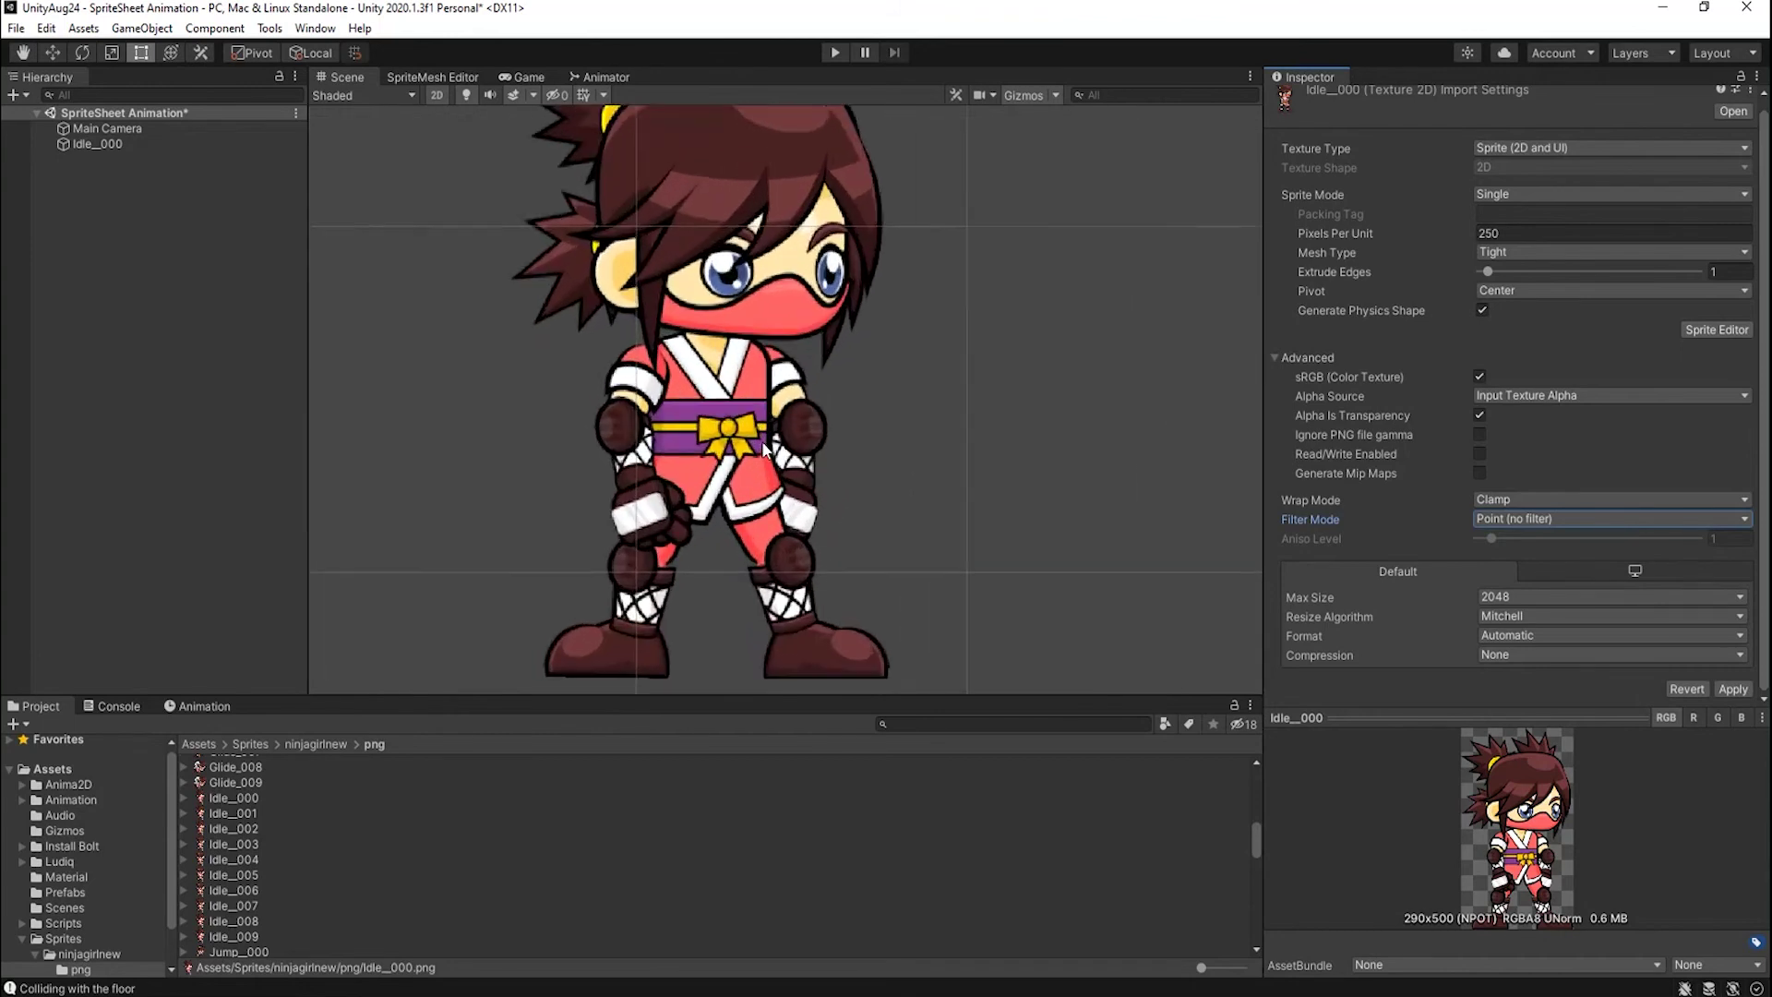
click(1535, 519)
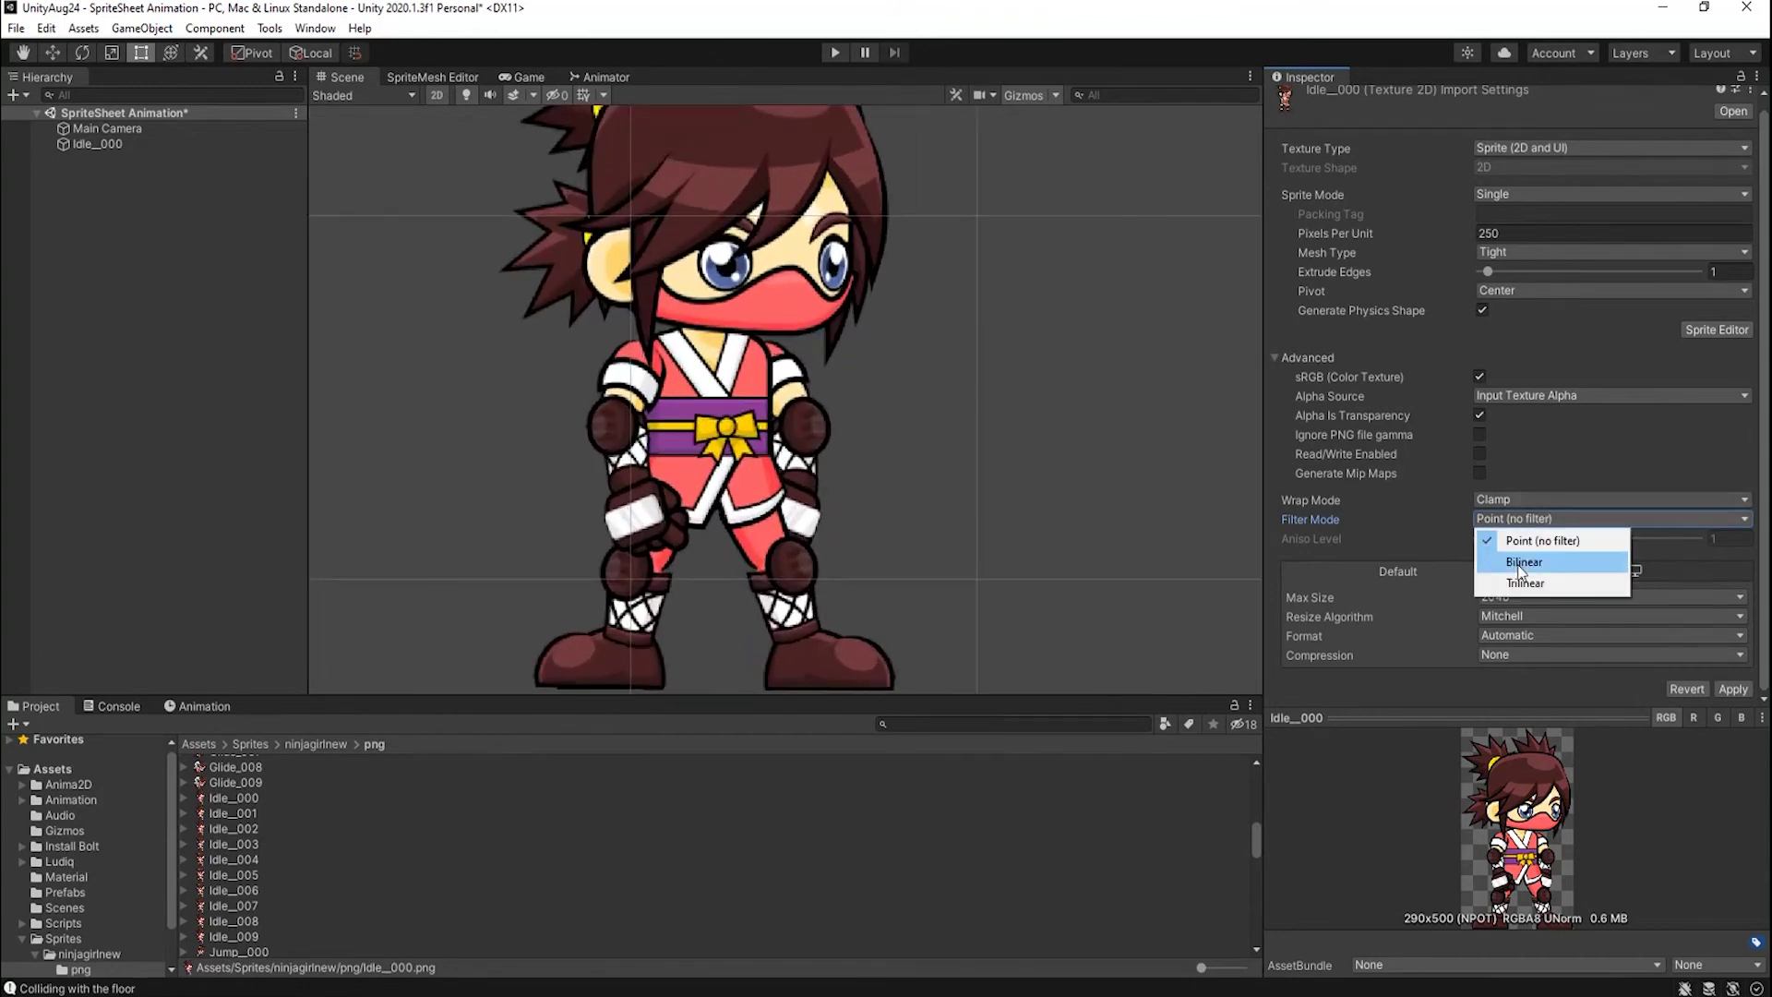
click(1516, 562)
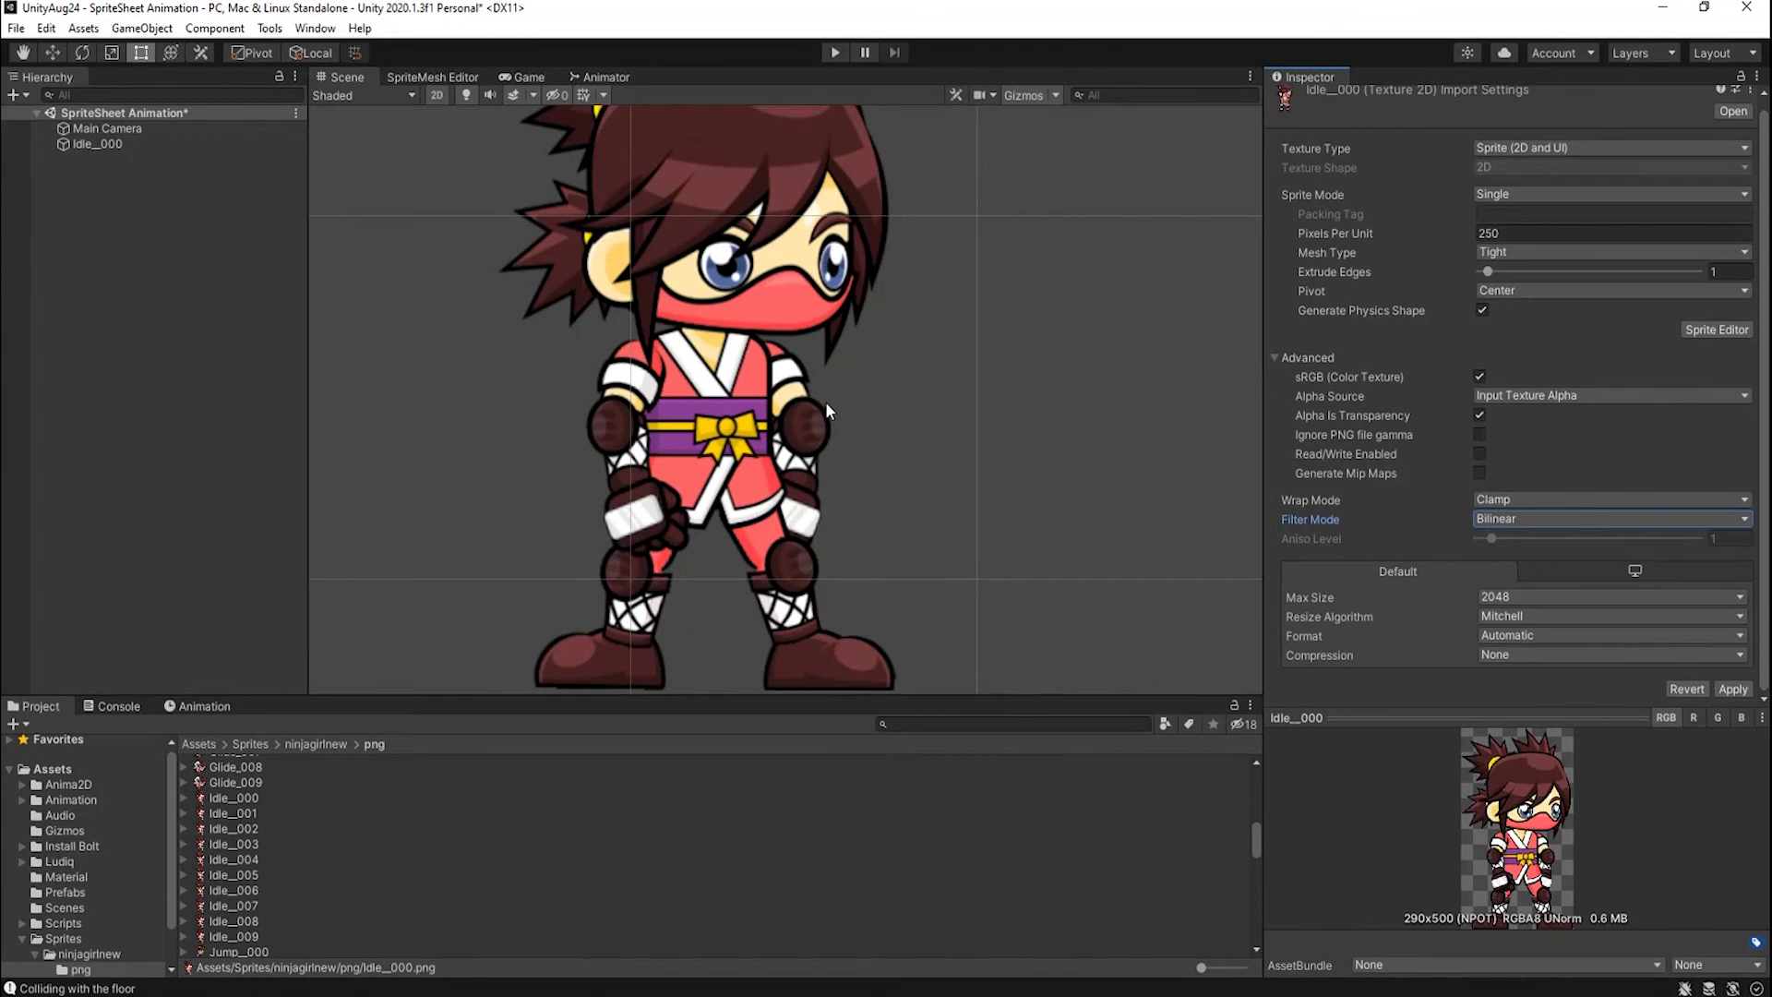
Switch the Idle__000 texture to the Point (no filter) filter mode and compare the character up close and from afar in the scene.
scroll(808, 392, down, 3)
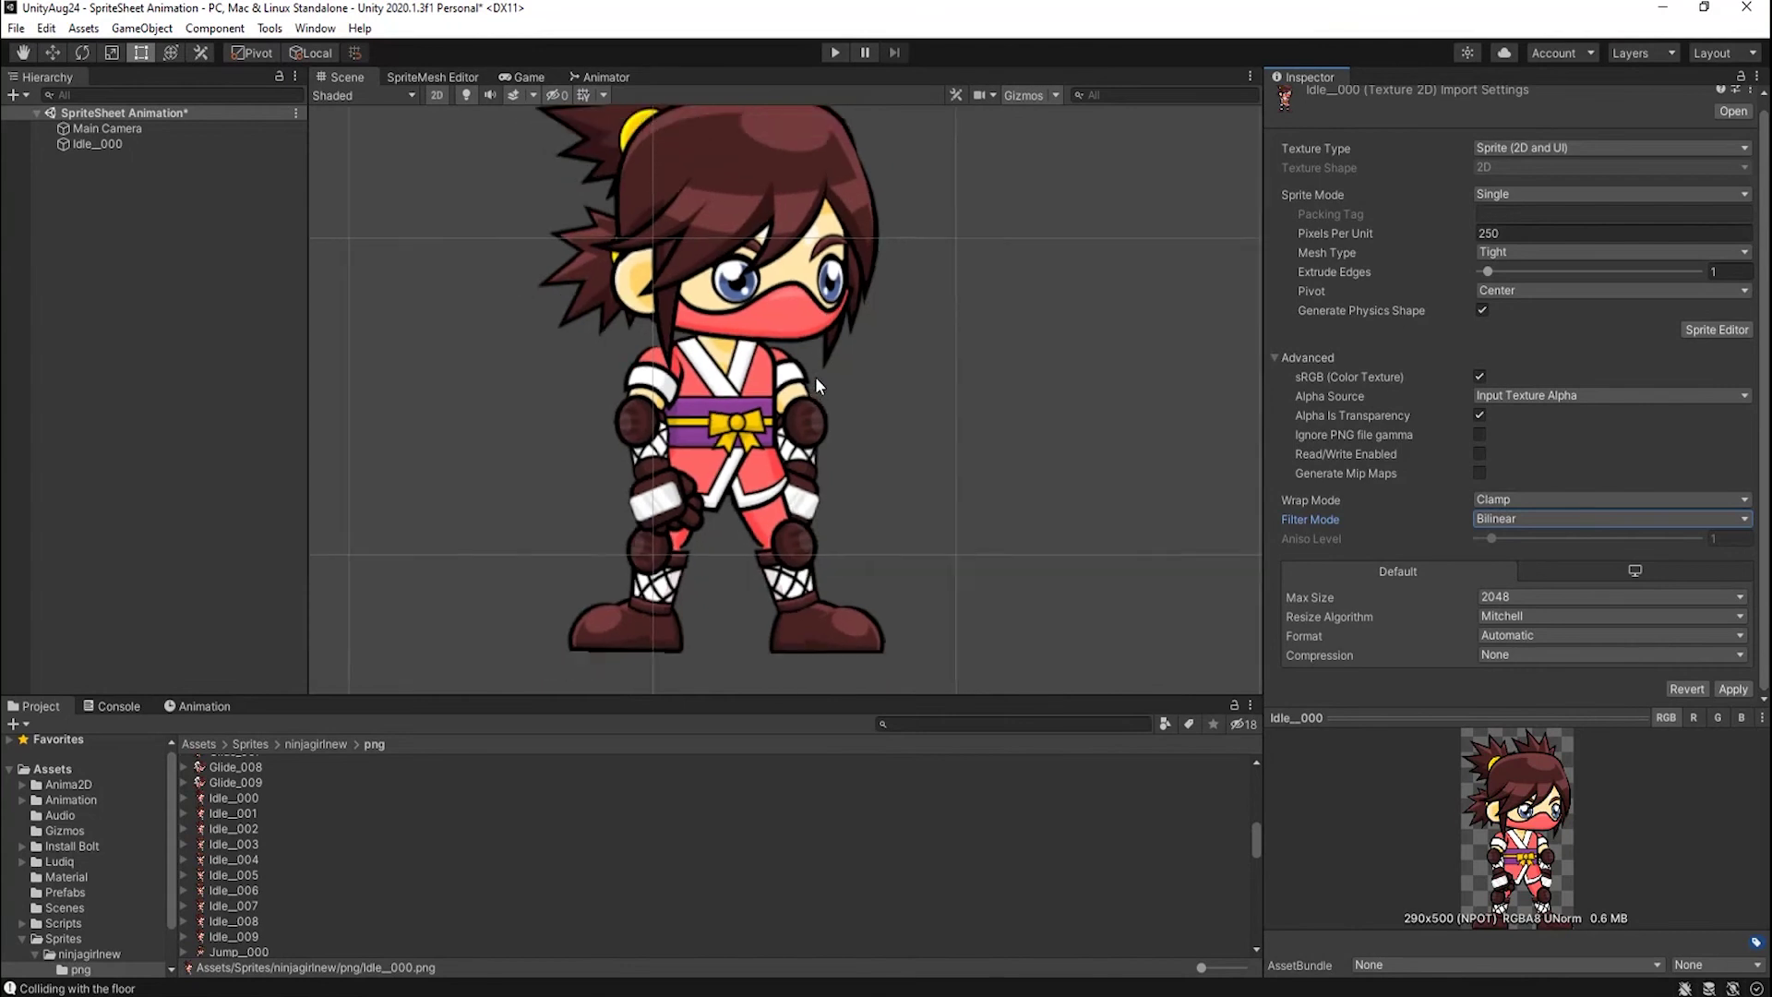
scroll(834, 472, up, 1)
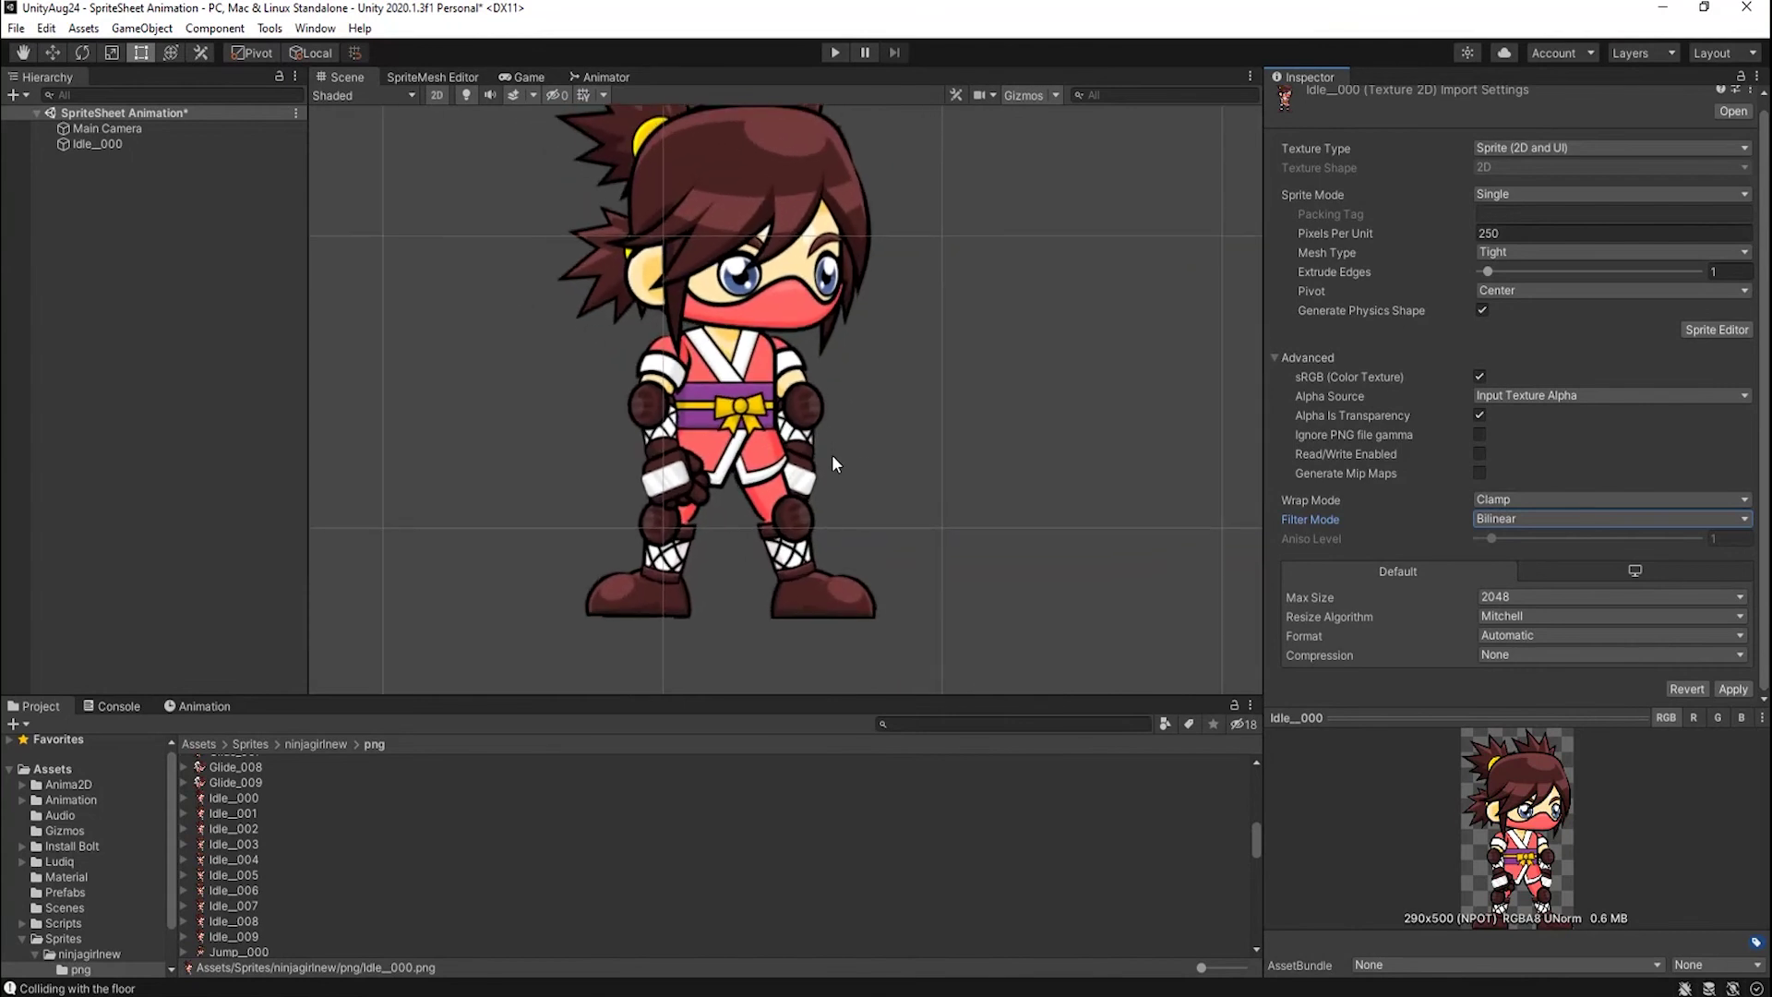
scroll(862, 467, up, 1)
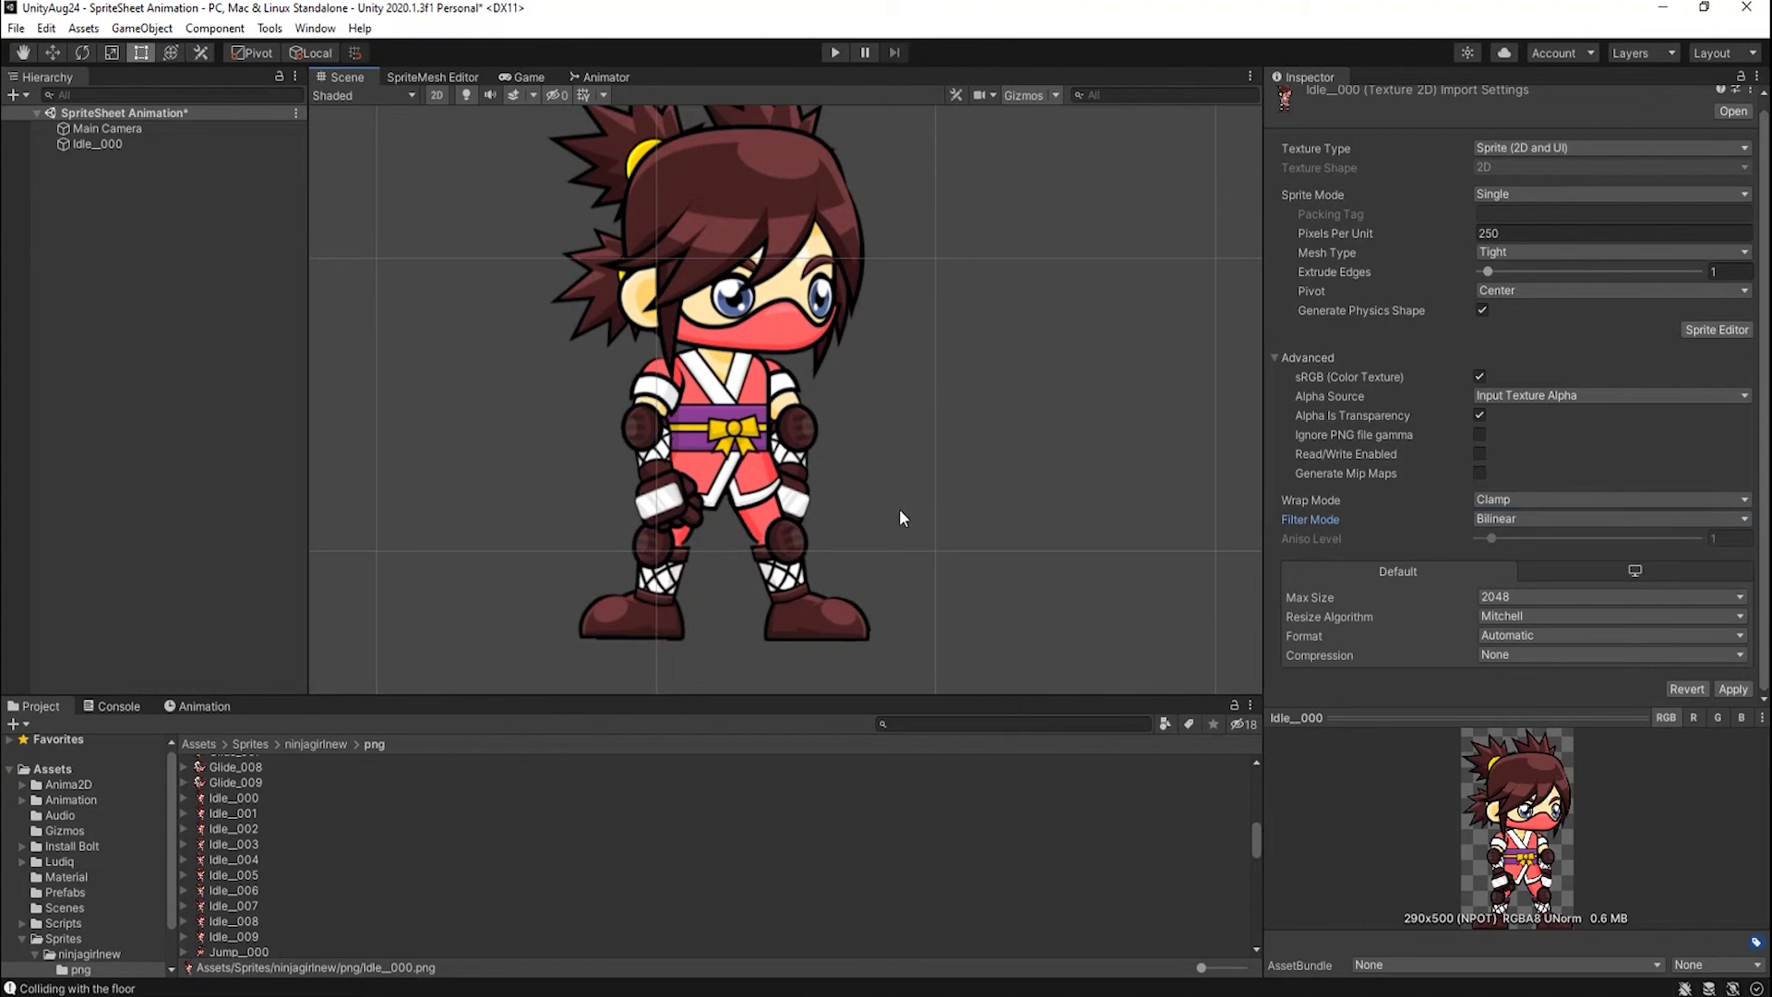
click(1557, 519)
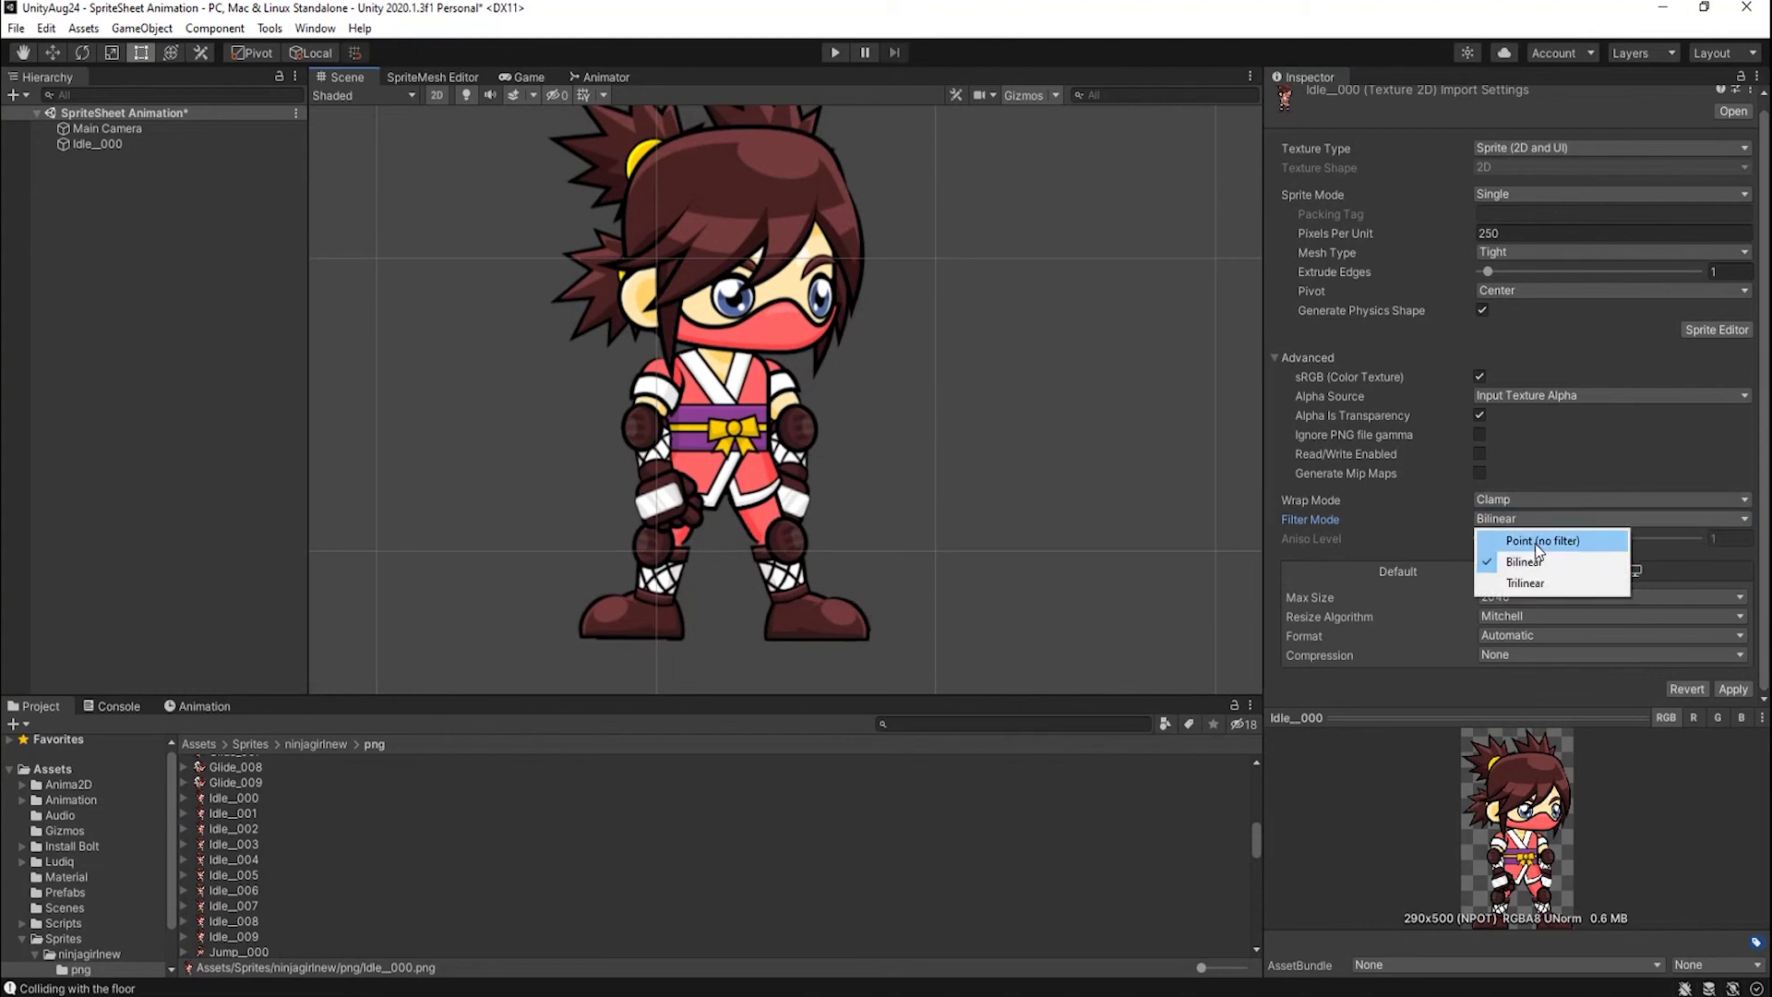
click(1537, 543)
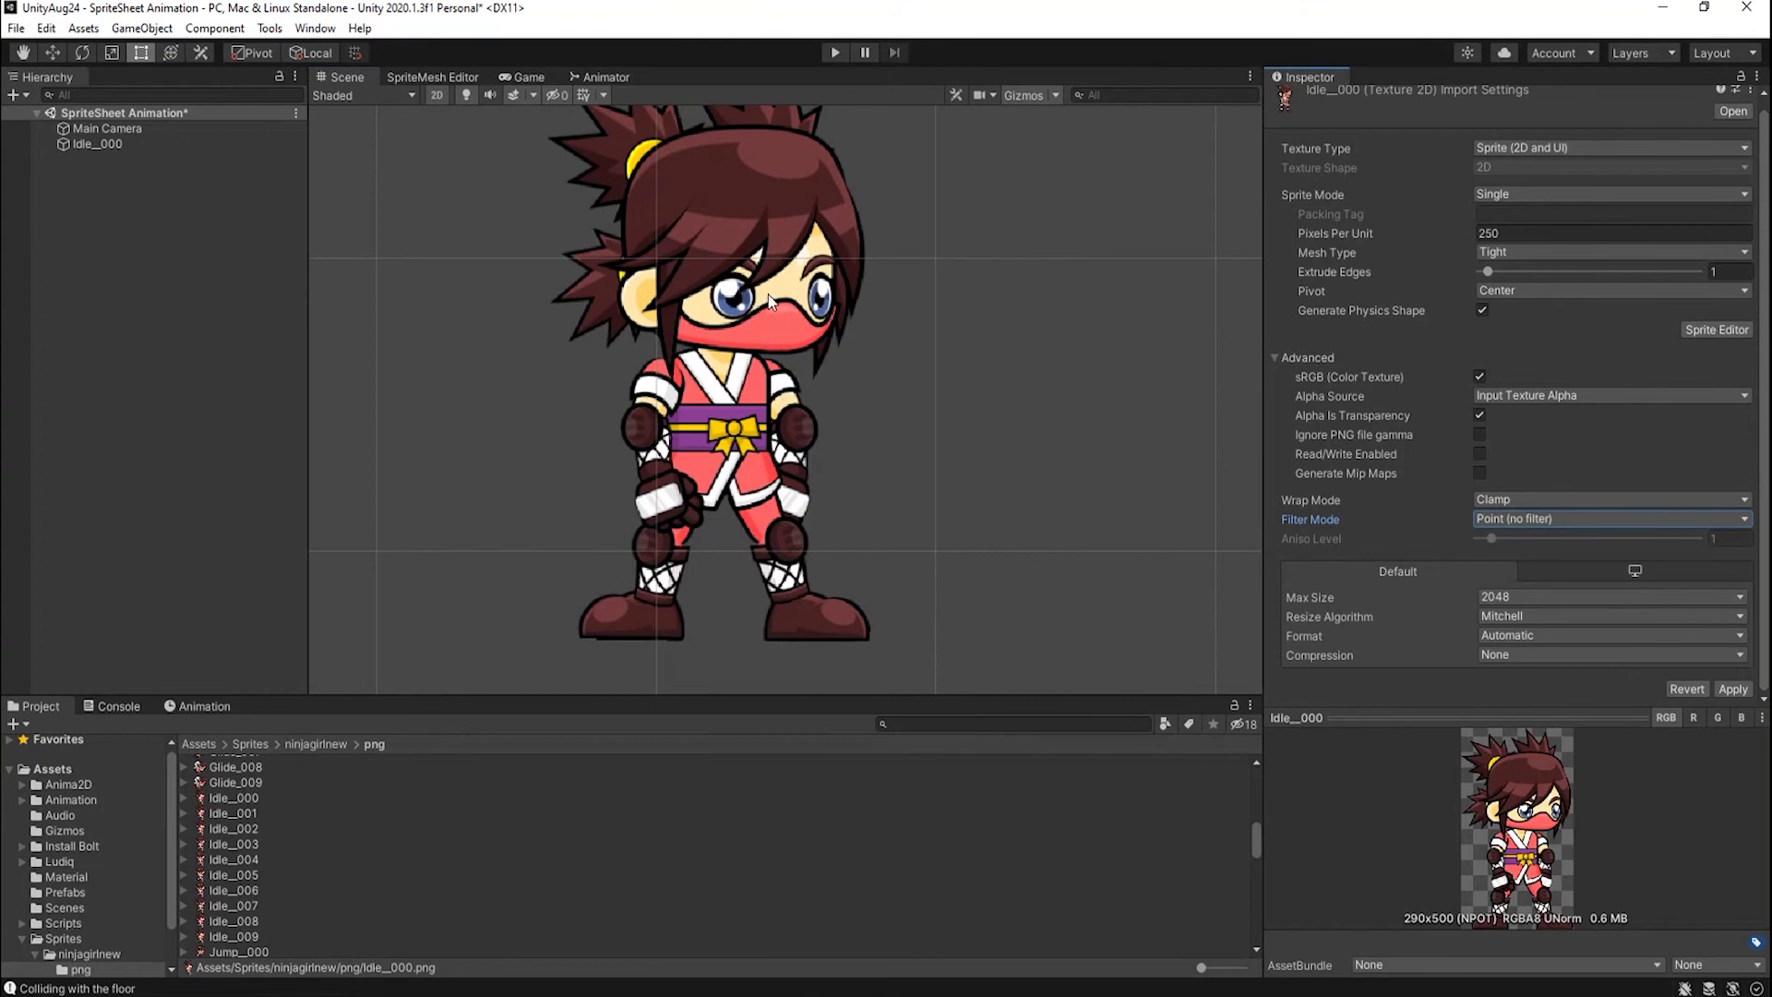
scroll(671, 420, down, 10)
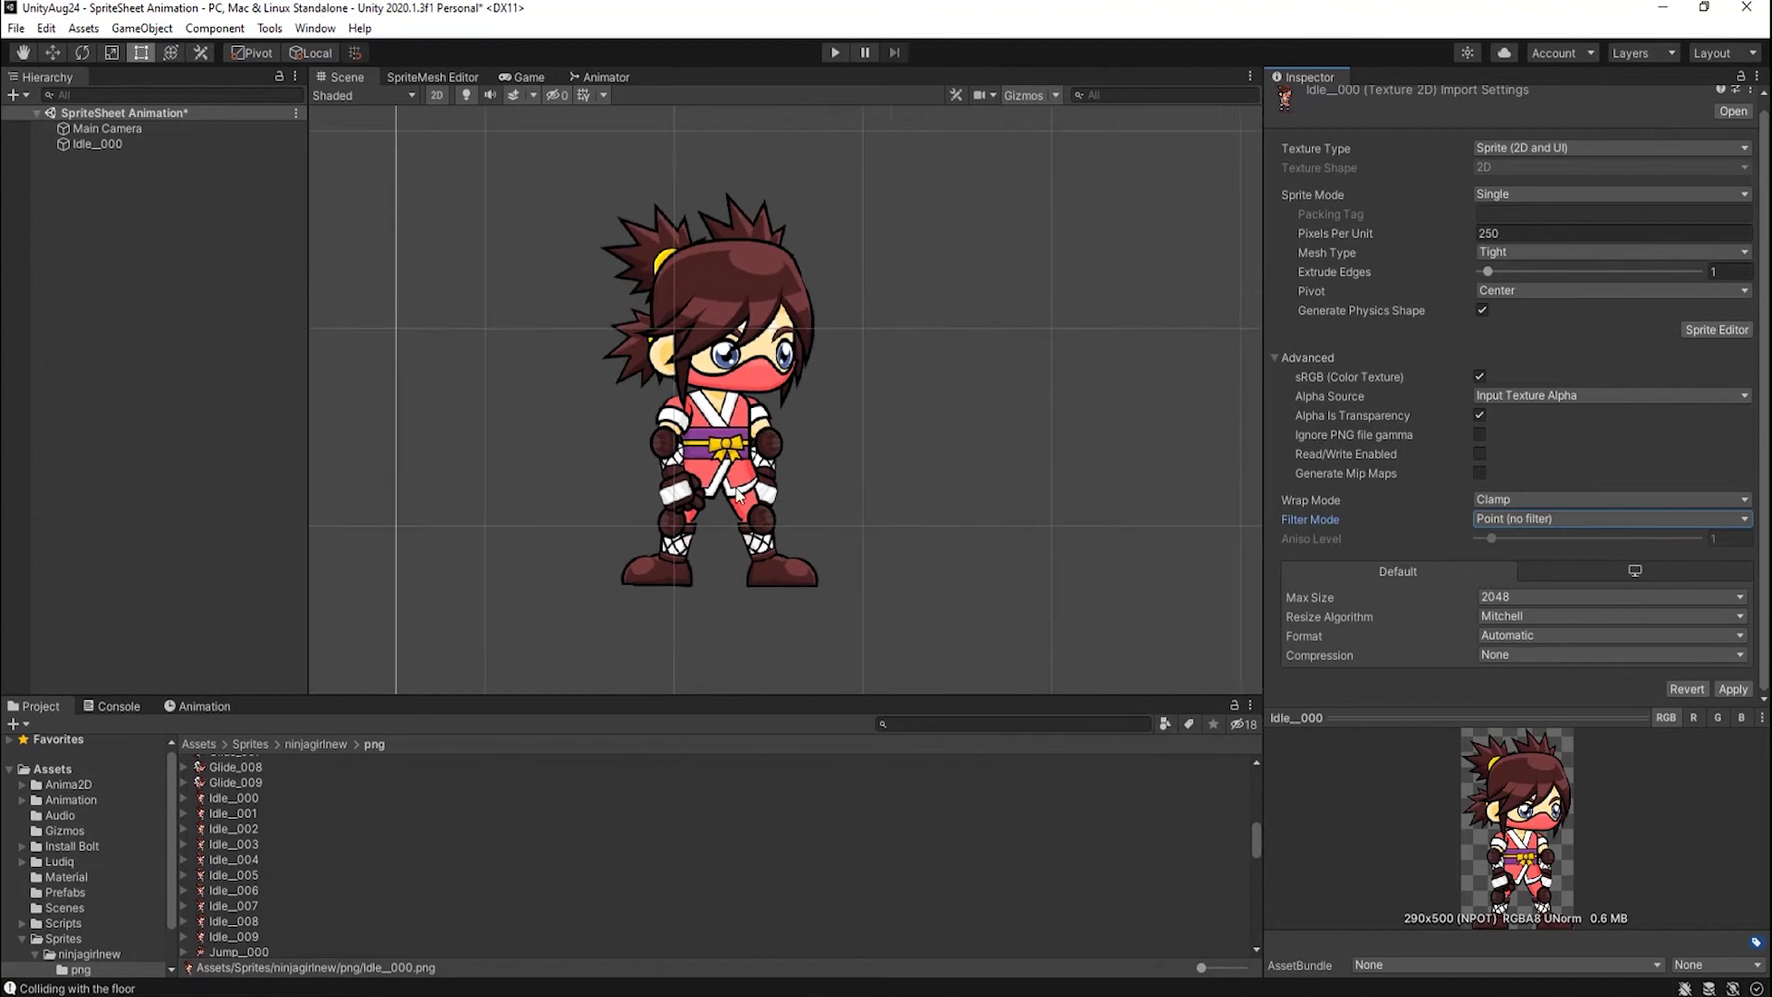
scroll(835, 456, down, 4)
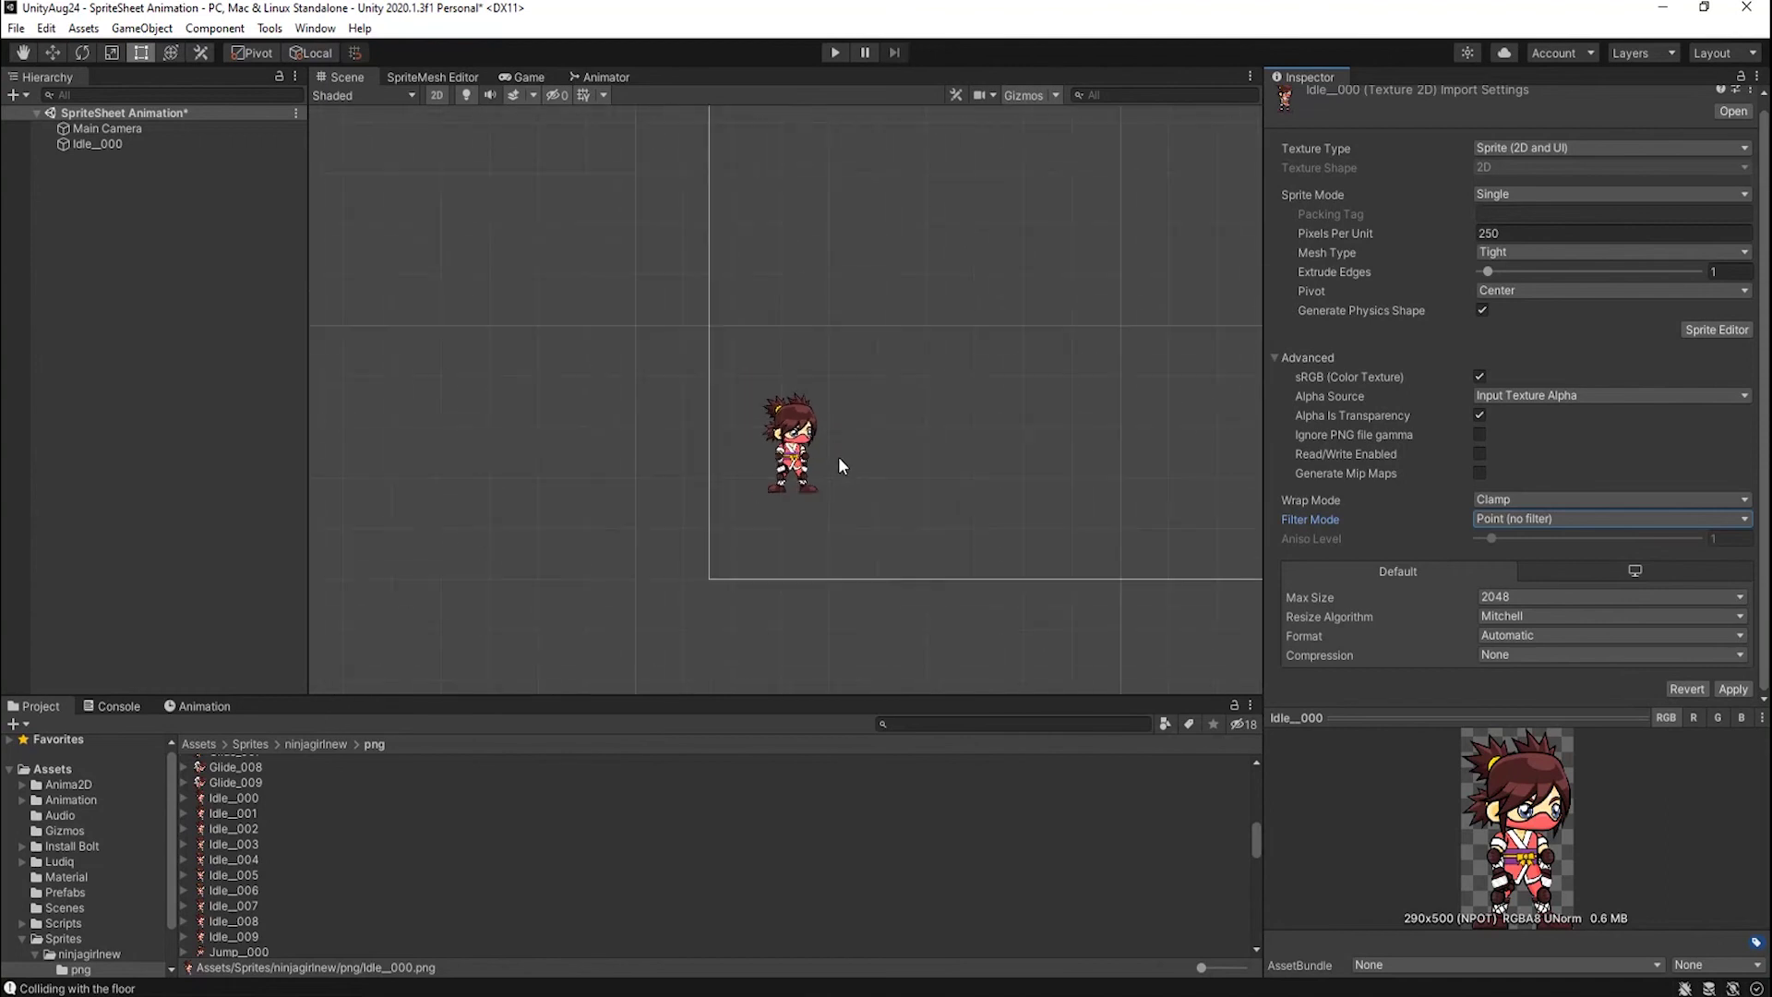
scroll(892, 501, up, 8)
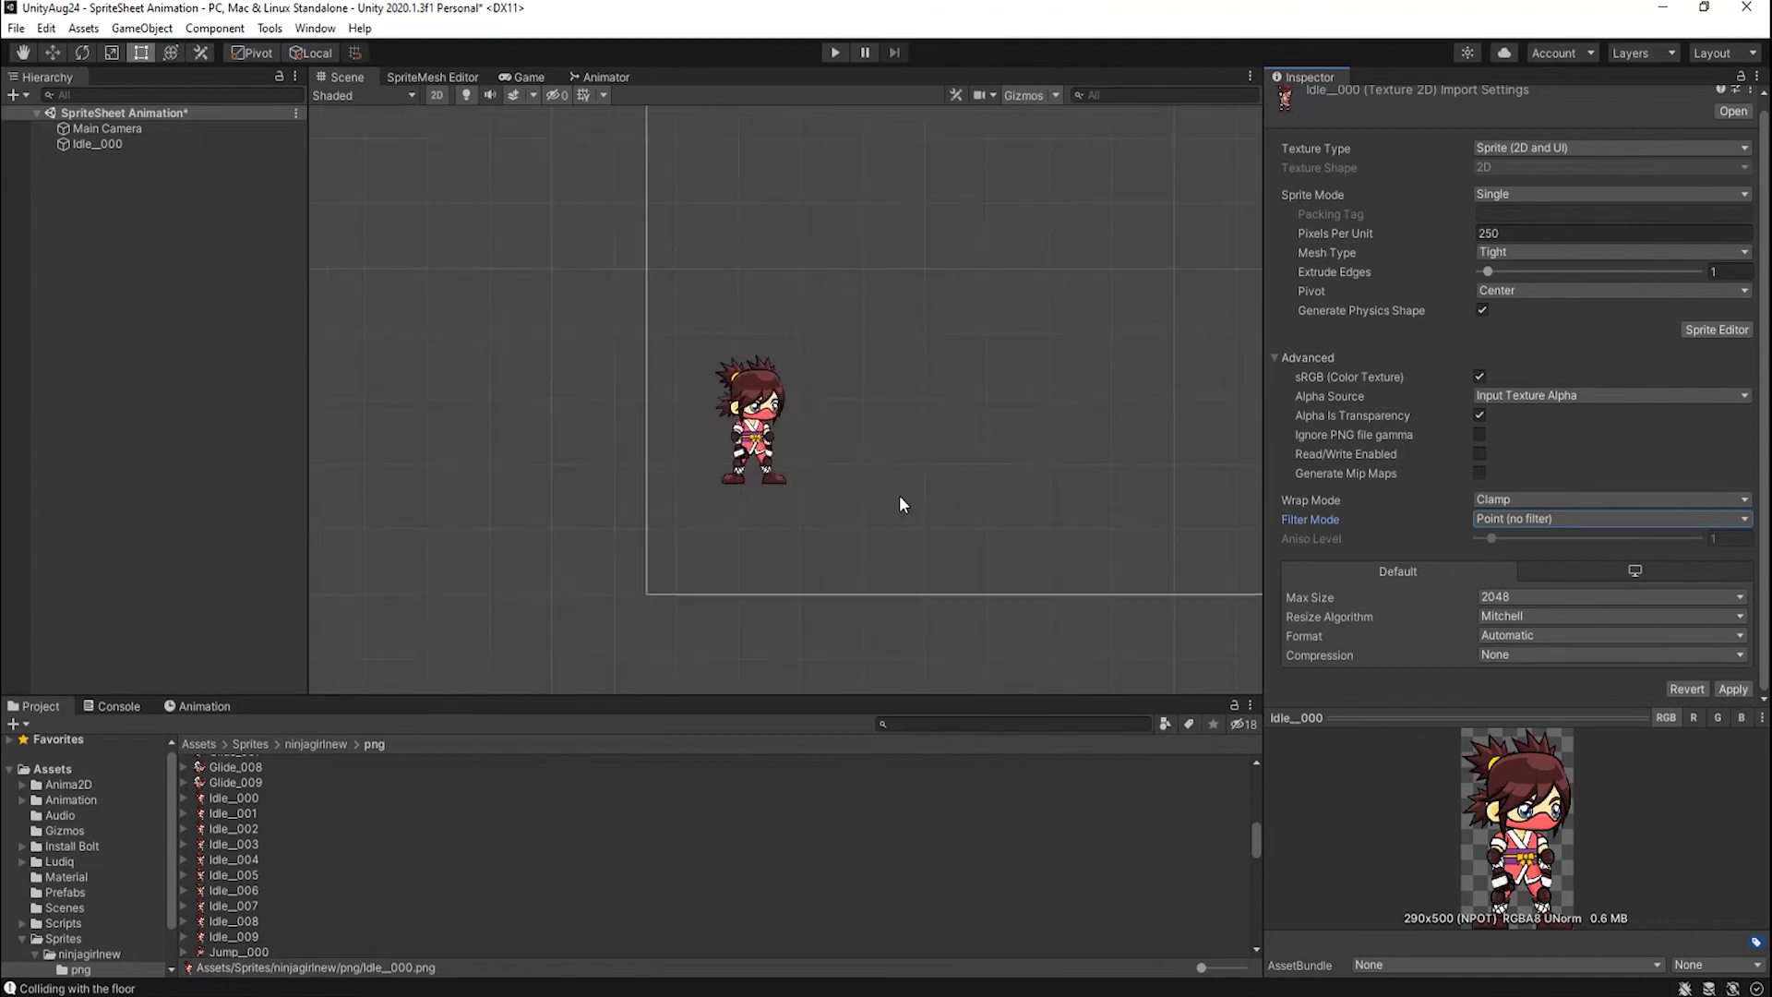
scroll(816, 545, up, 1)
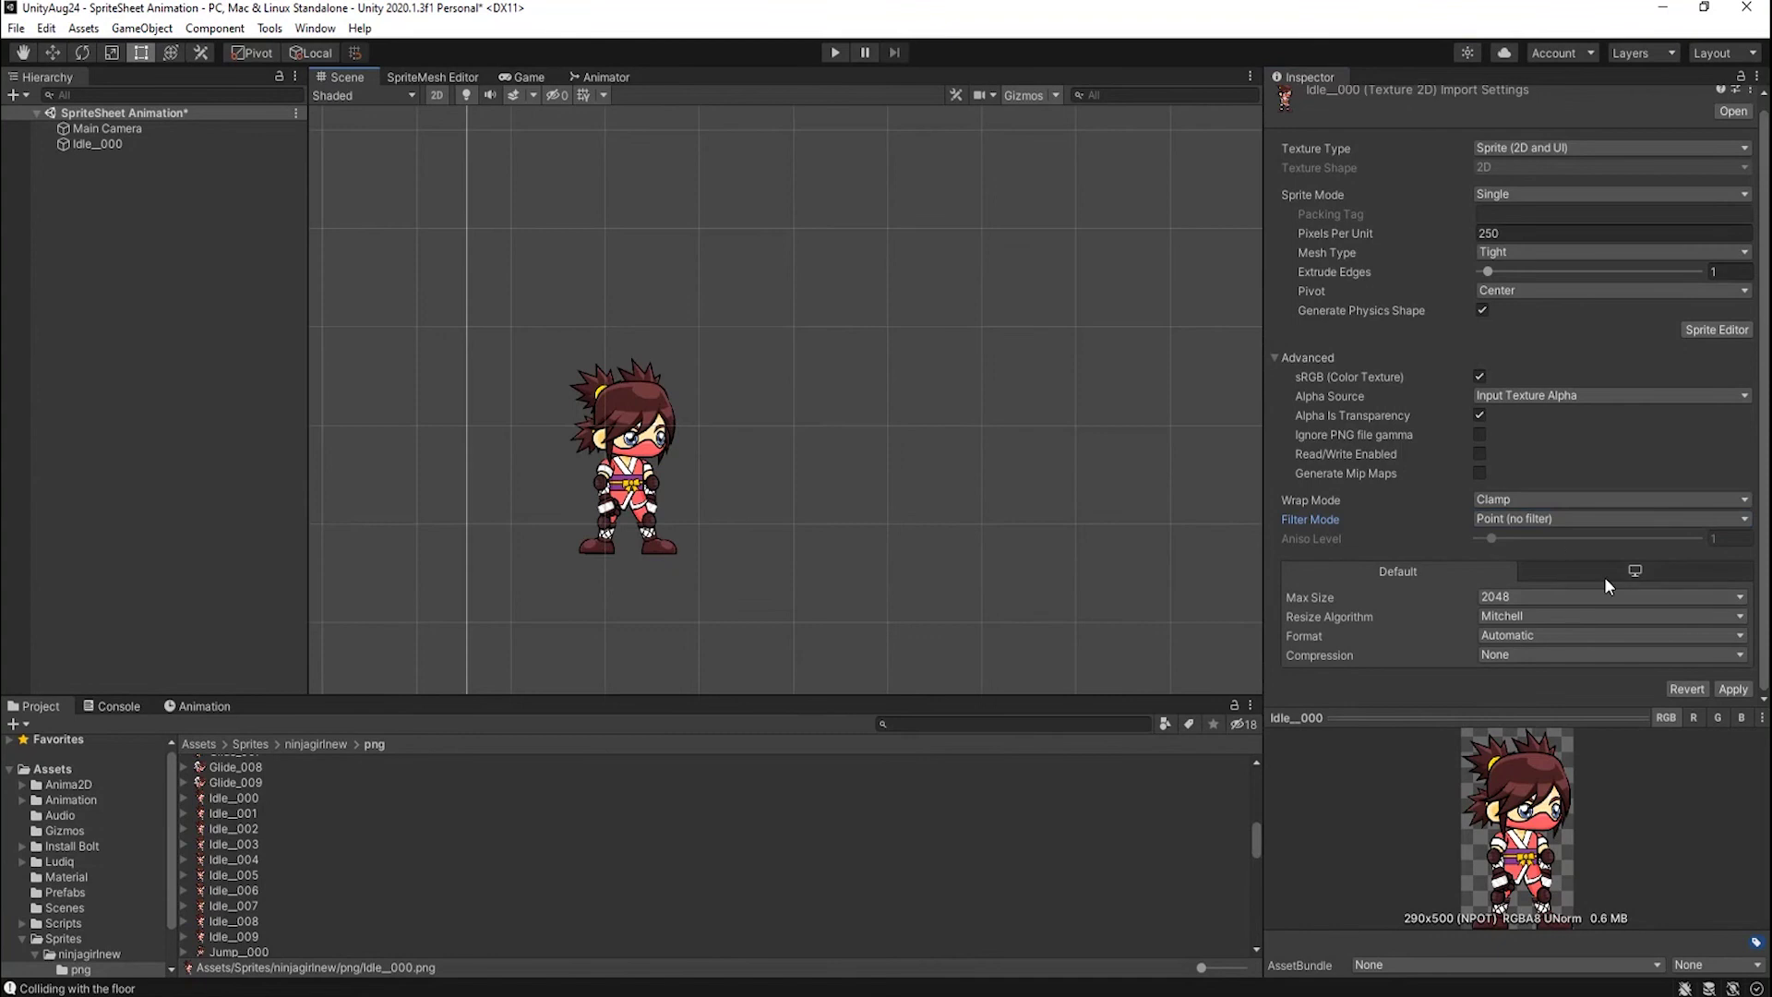
Set the Idle__000 texture's filter mode to Bilinear, apply the import settings, and check the character in the scene.
click(1550, 519)
click(1495, 562)
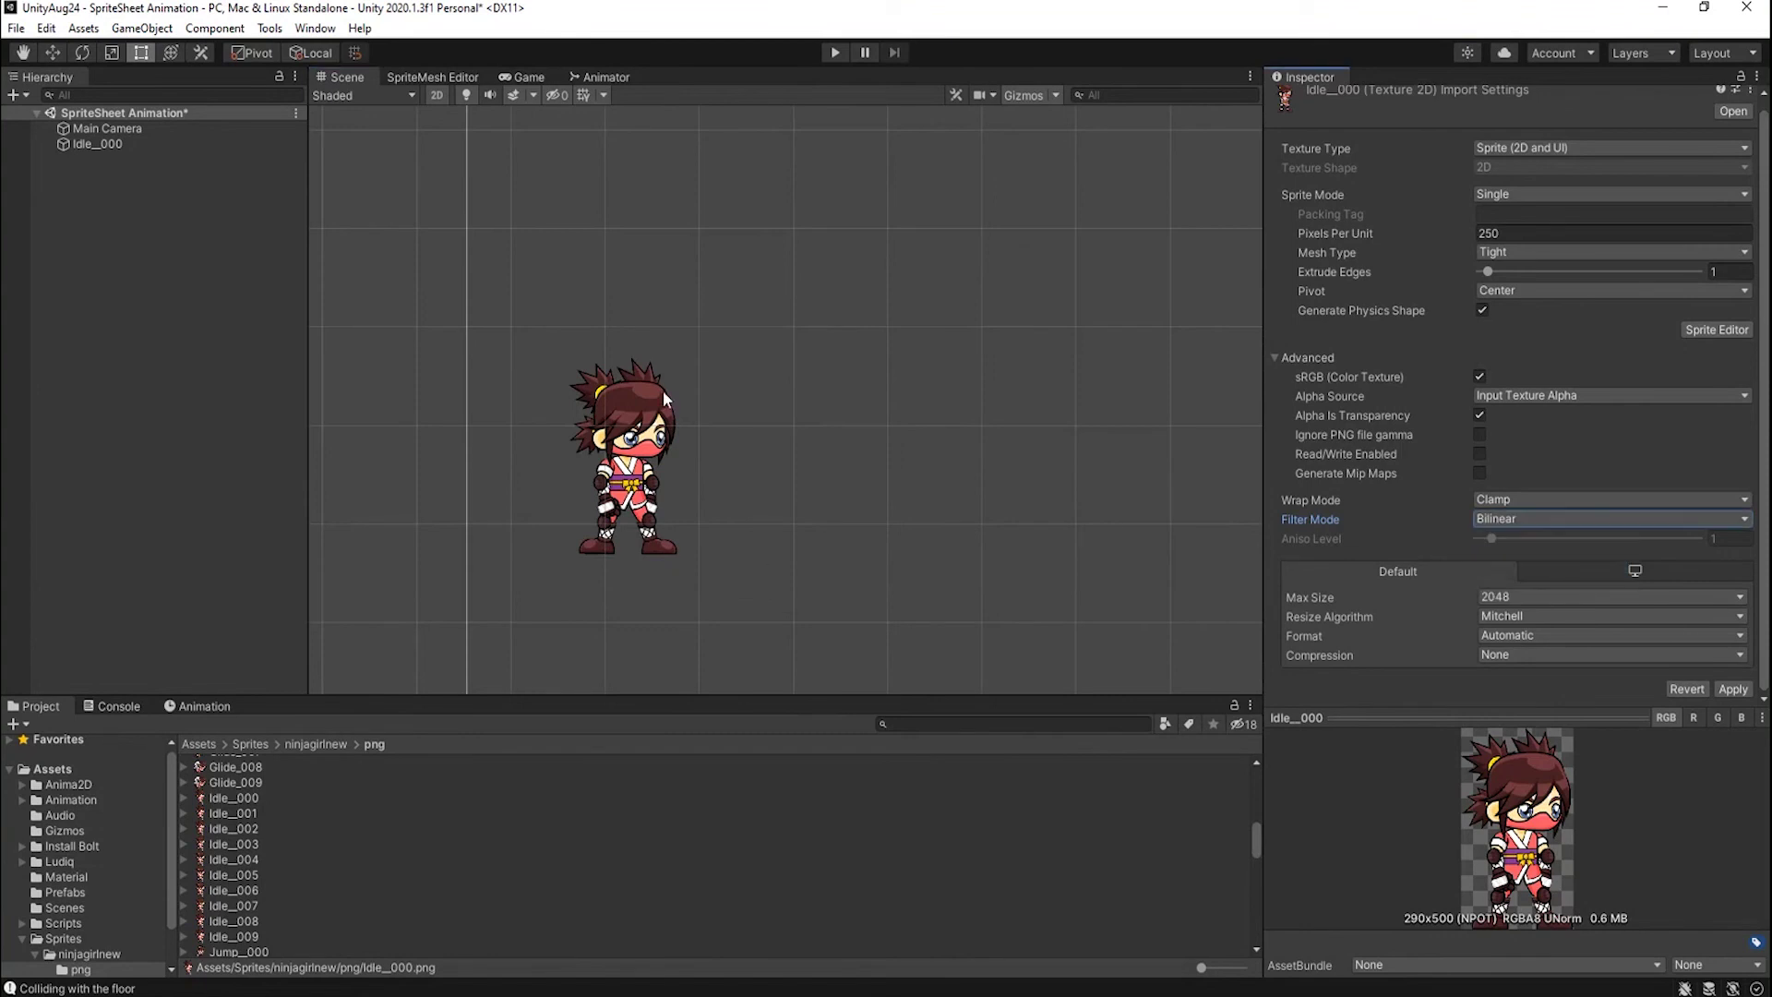
click(1732, 688)
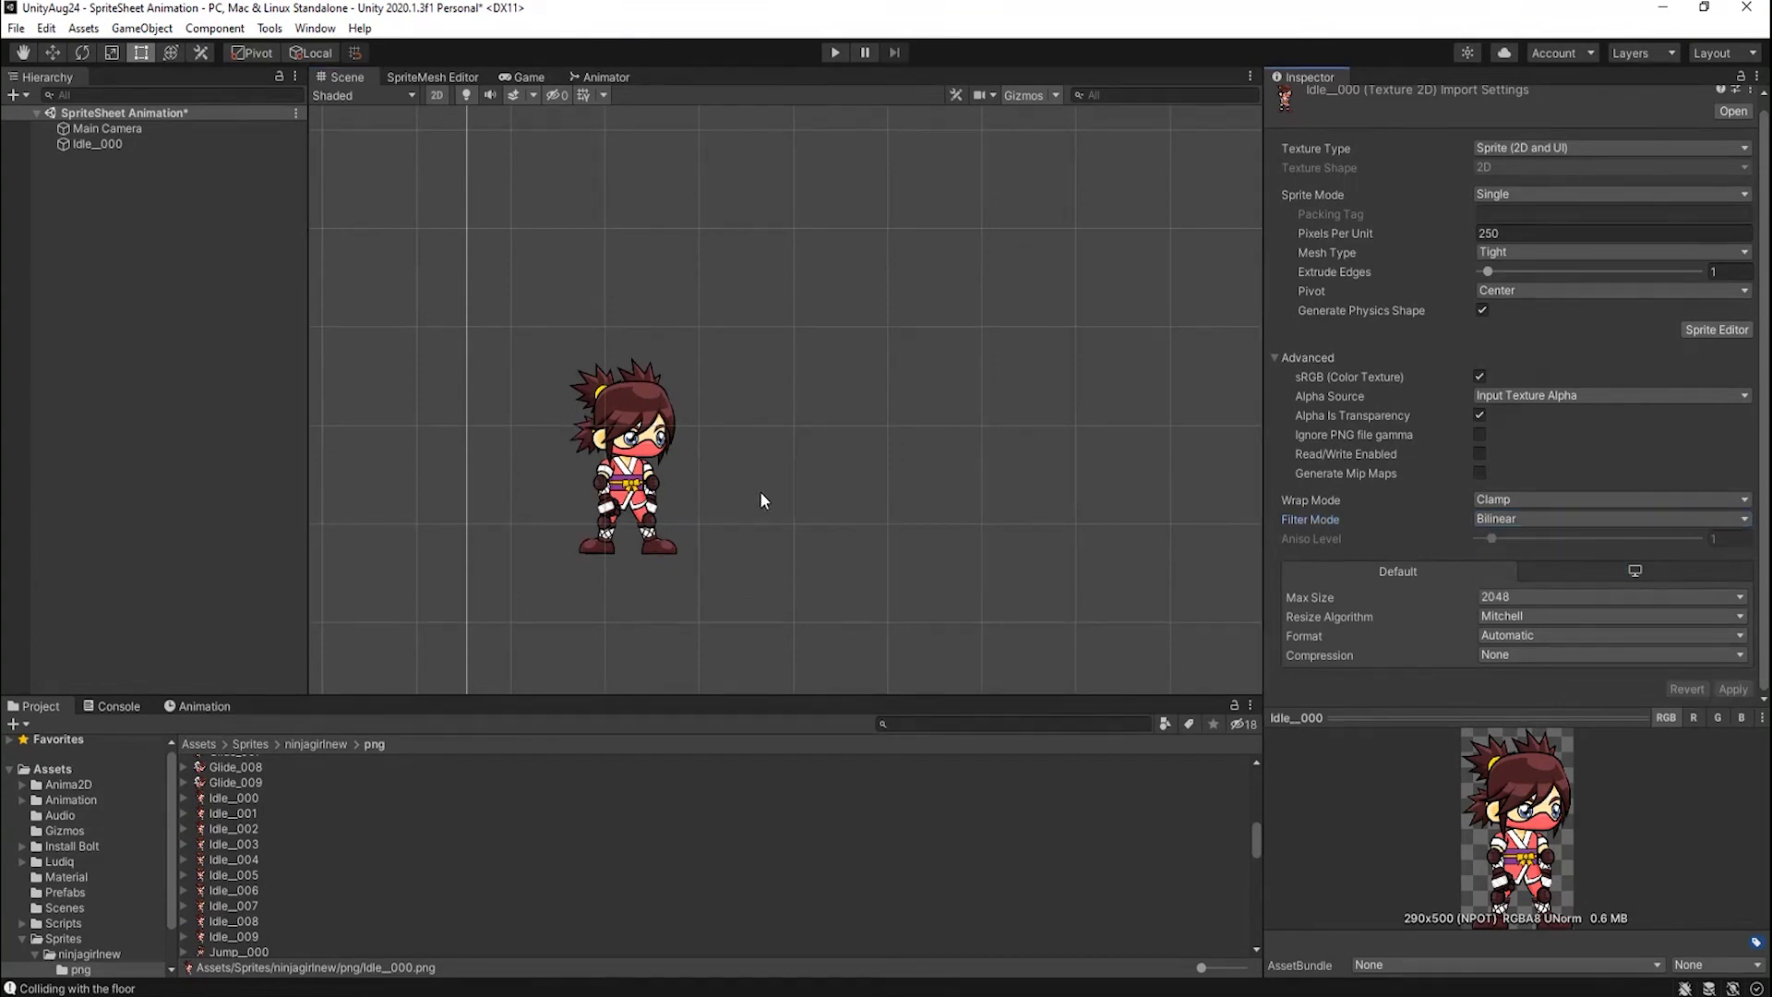
scroll(720, 530, up, 3)
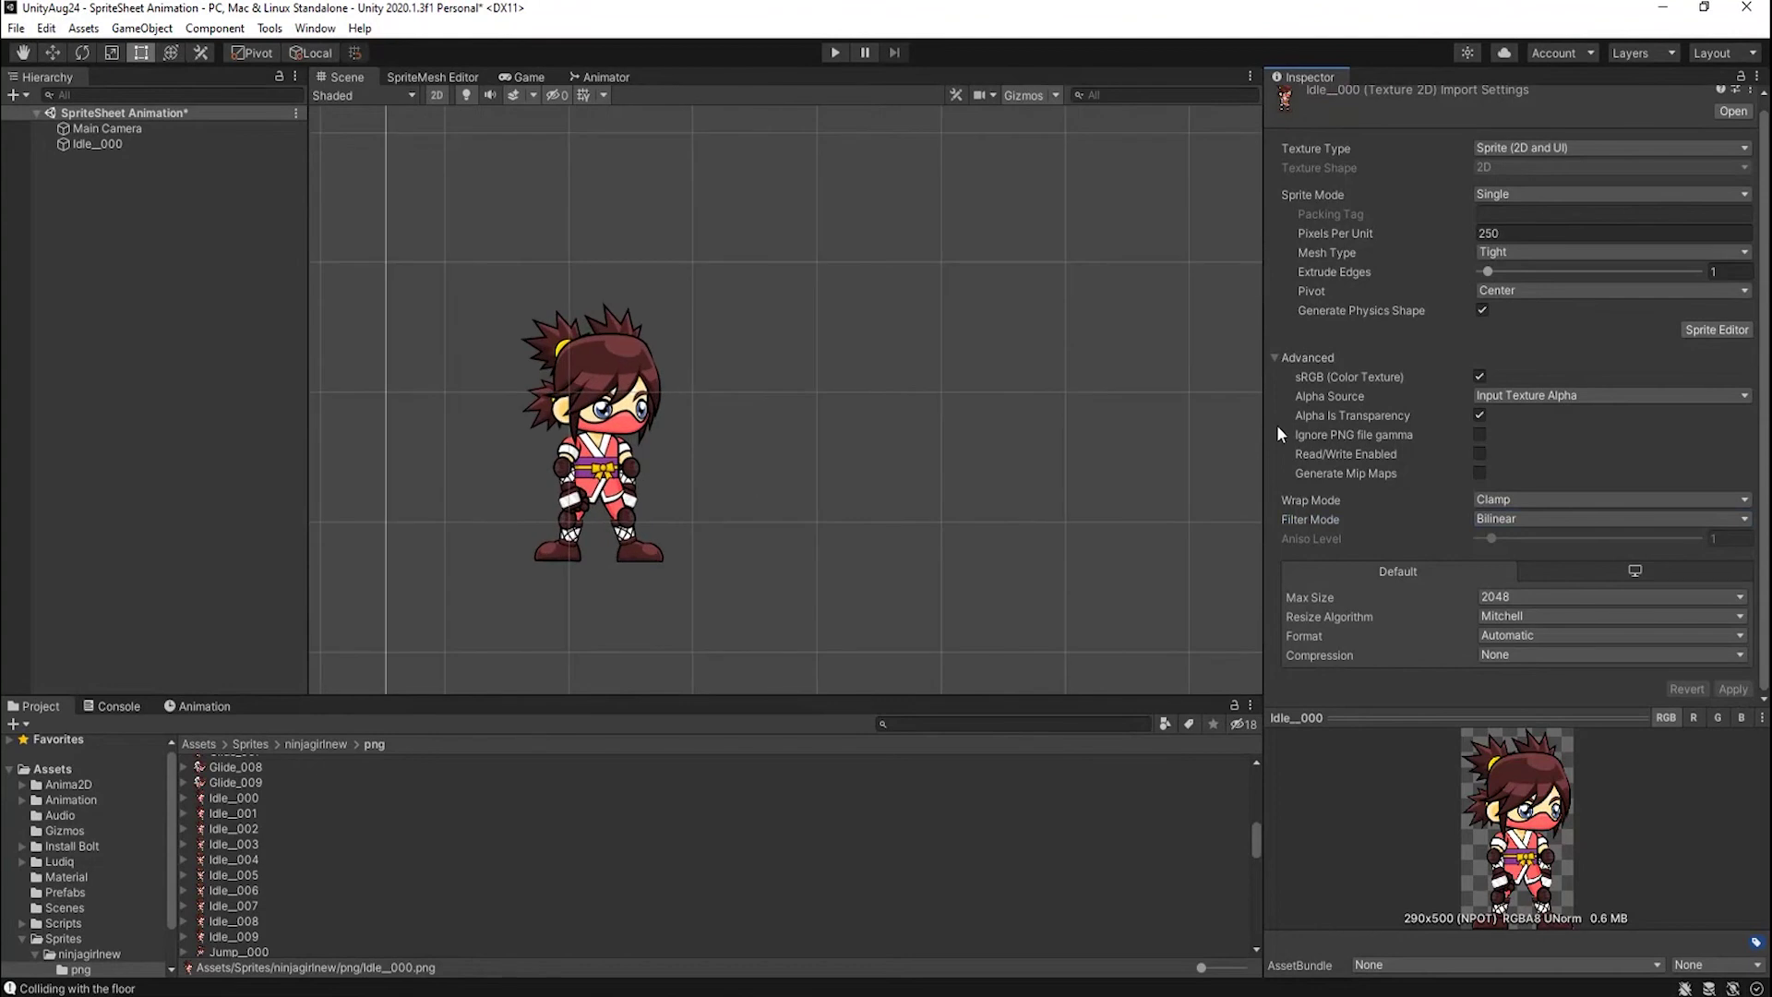
scroll(605, 469, down, 3)
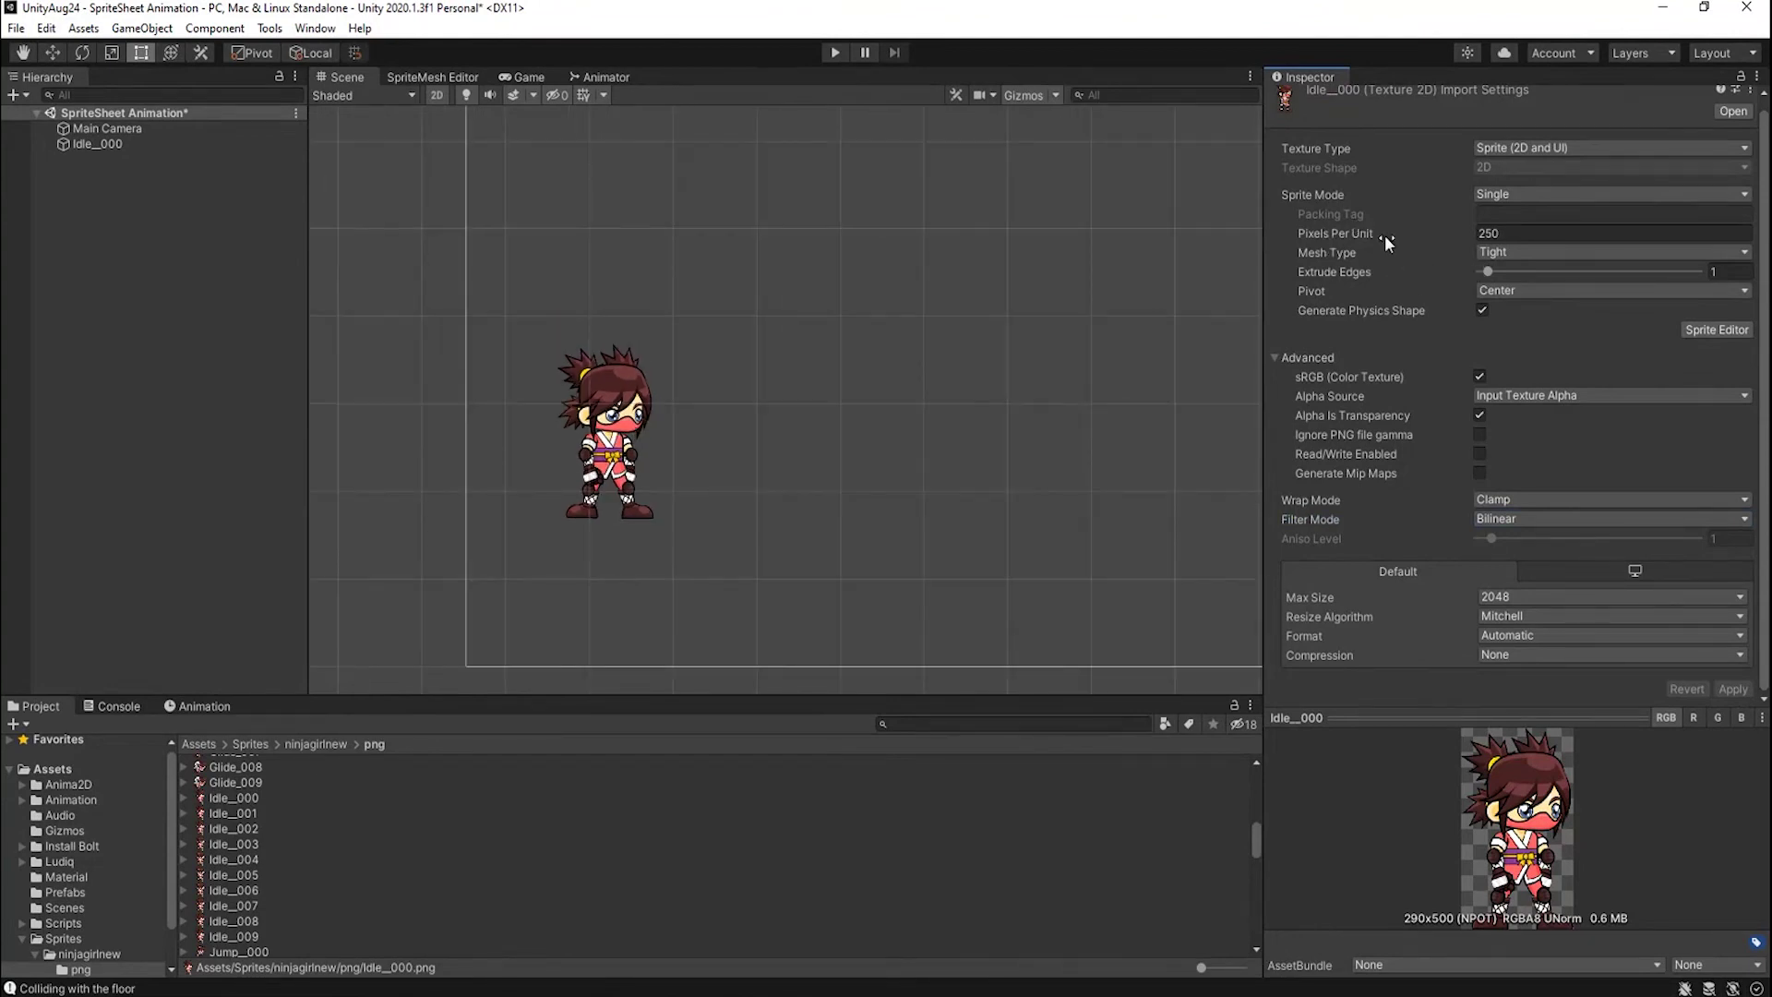
Set Pixels Per Unit to 250 for all textures in the ninjagirlnew png folder at once and apply the import settings.
scroll(356, 841, up, 10)
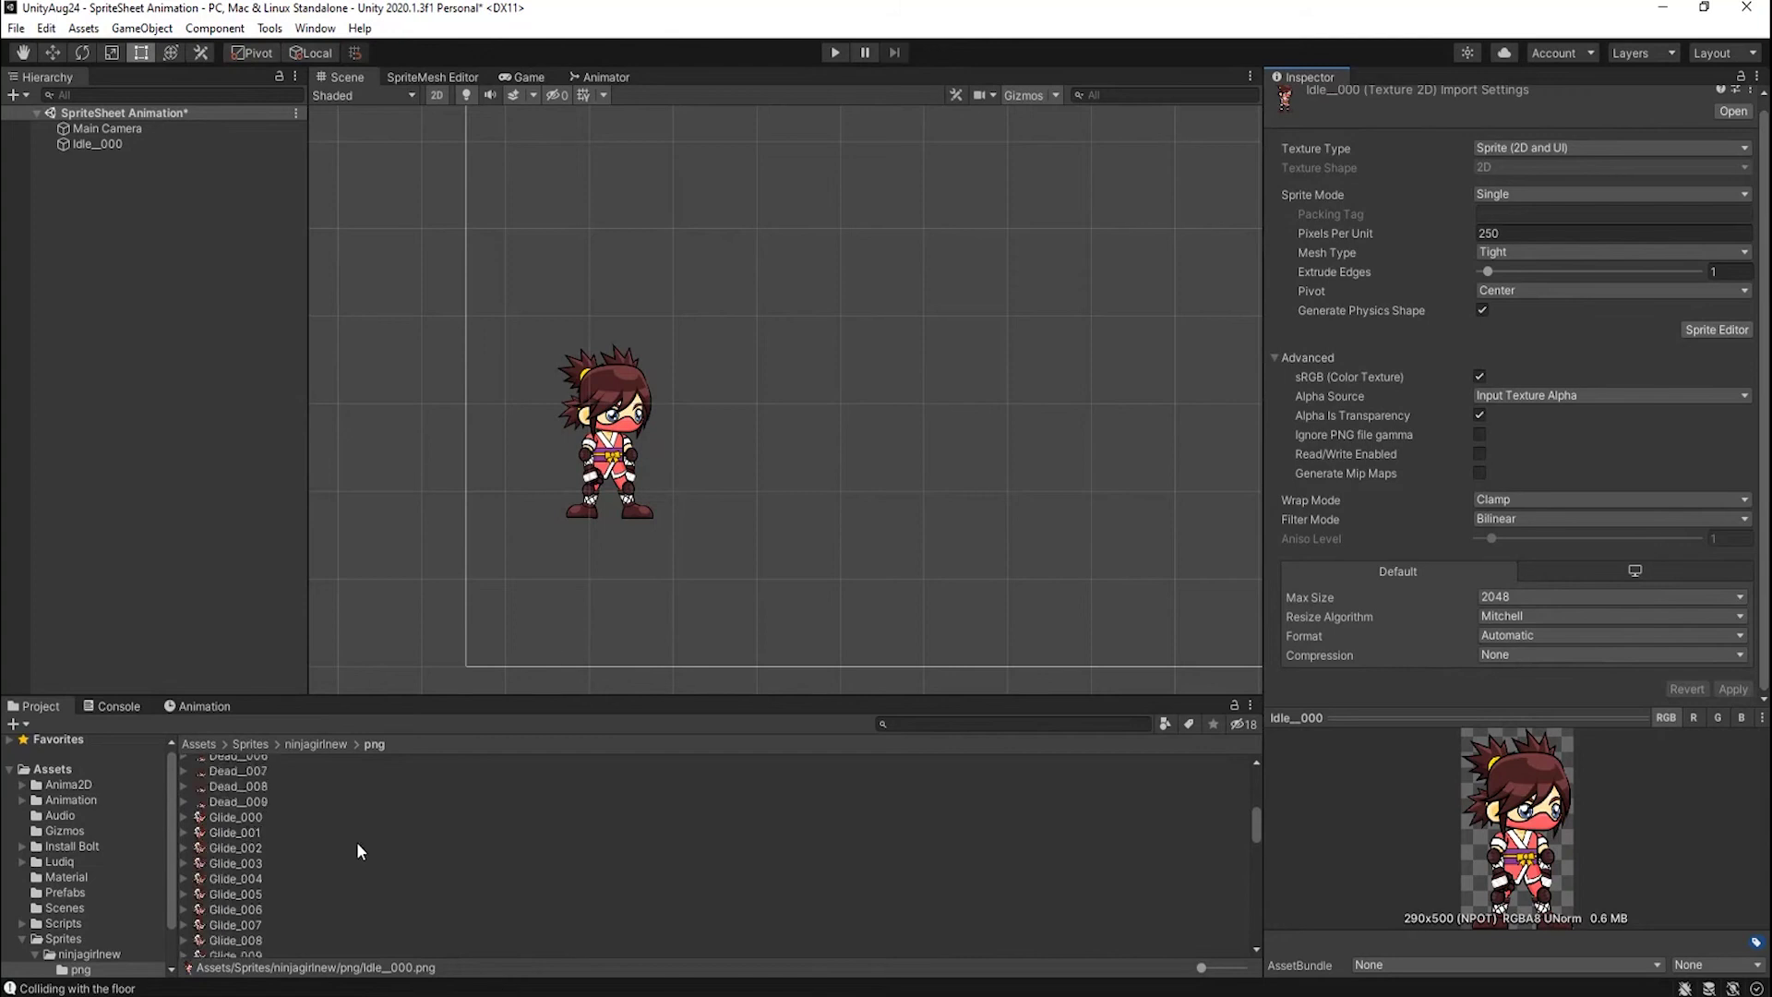
click(240, 763)
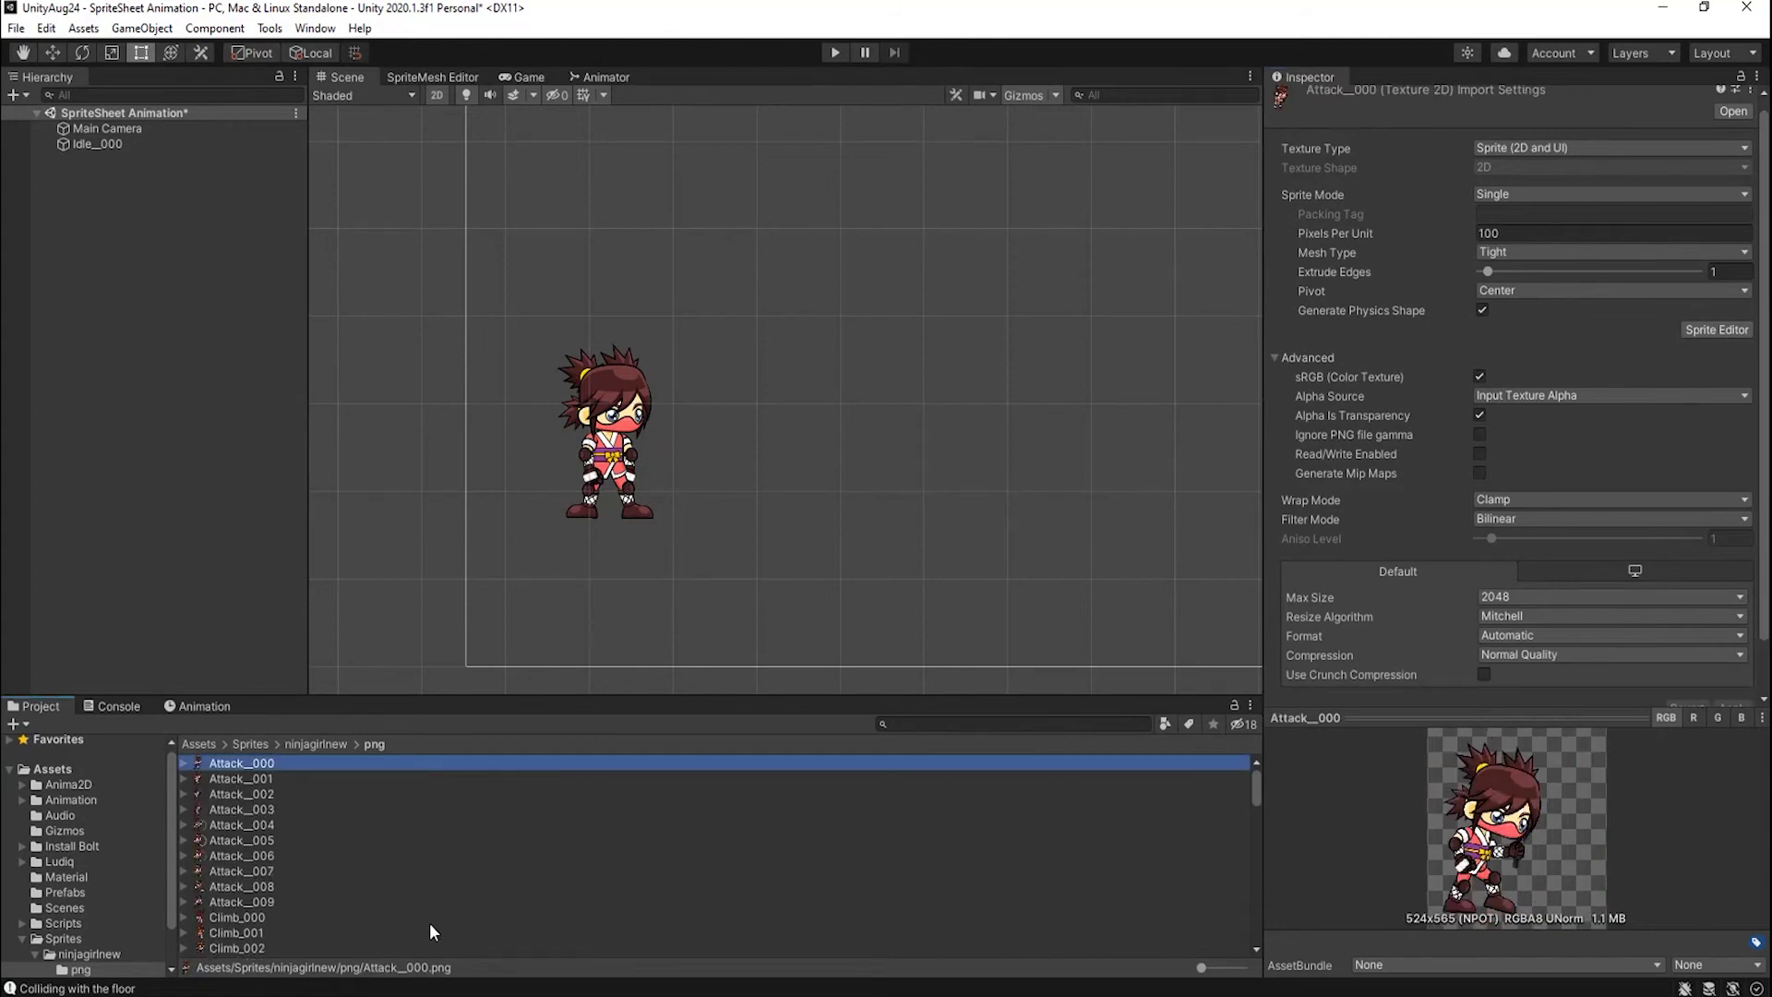
key(ctrl+a)
scroll(328, 849, down, 15)
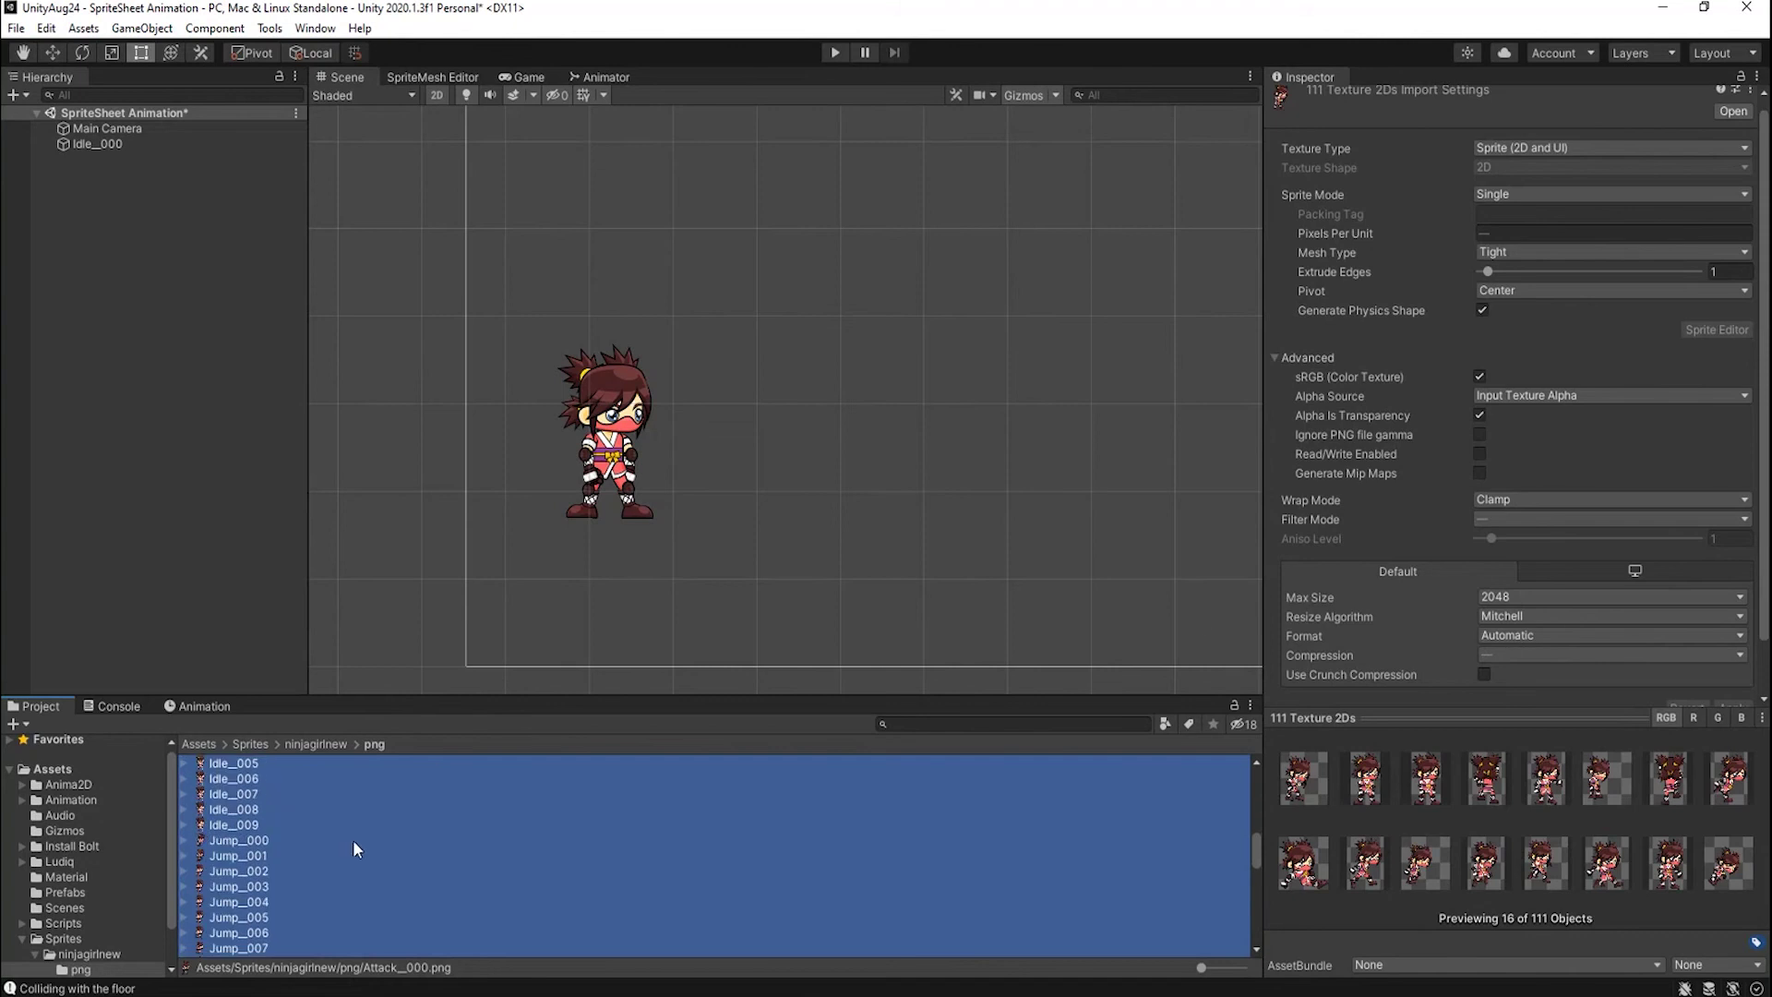
click(1531, 231)
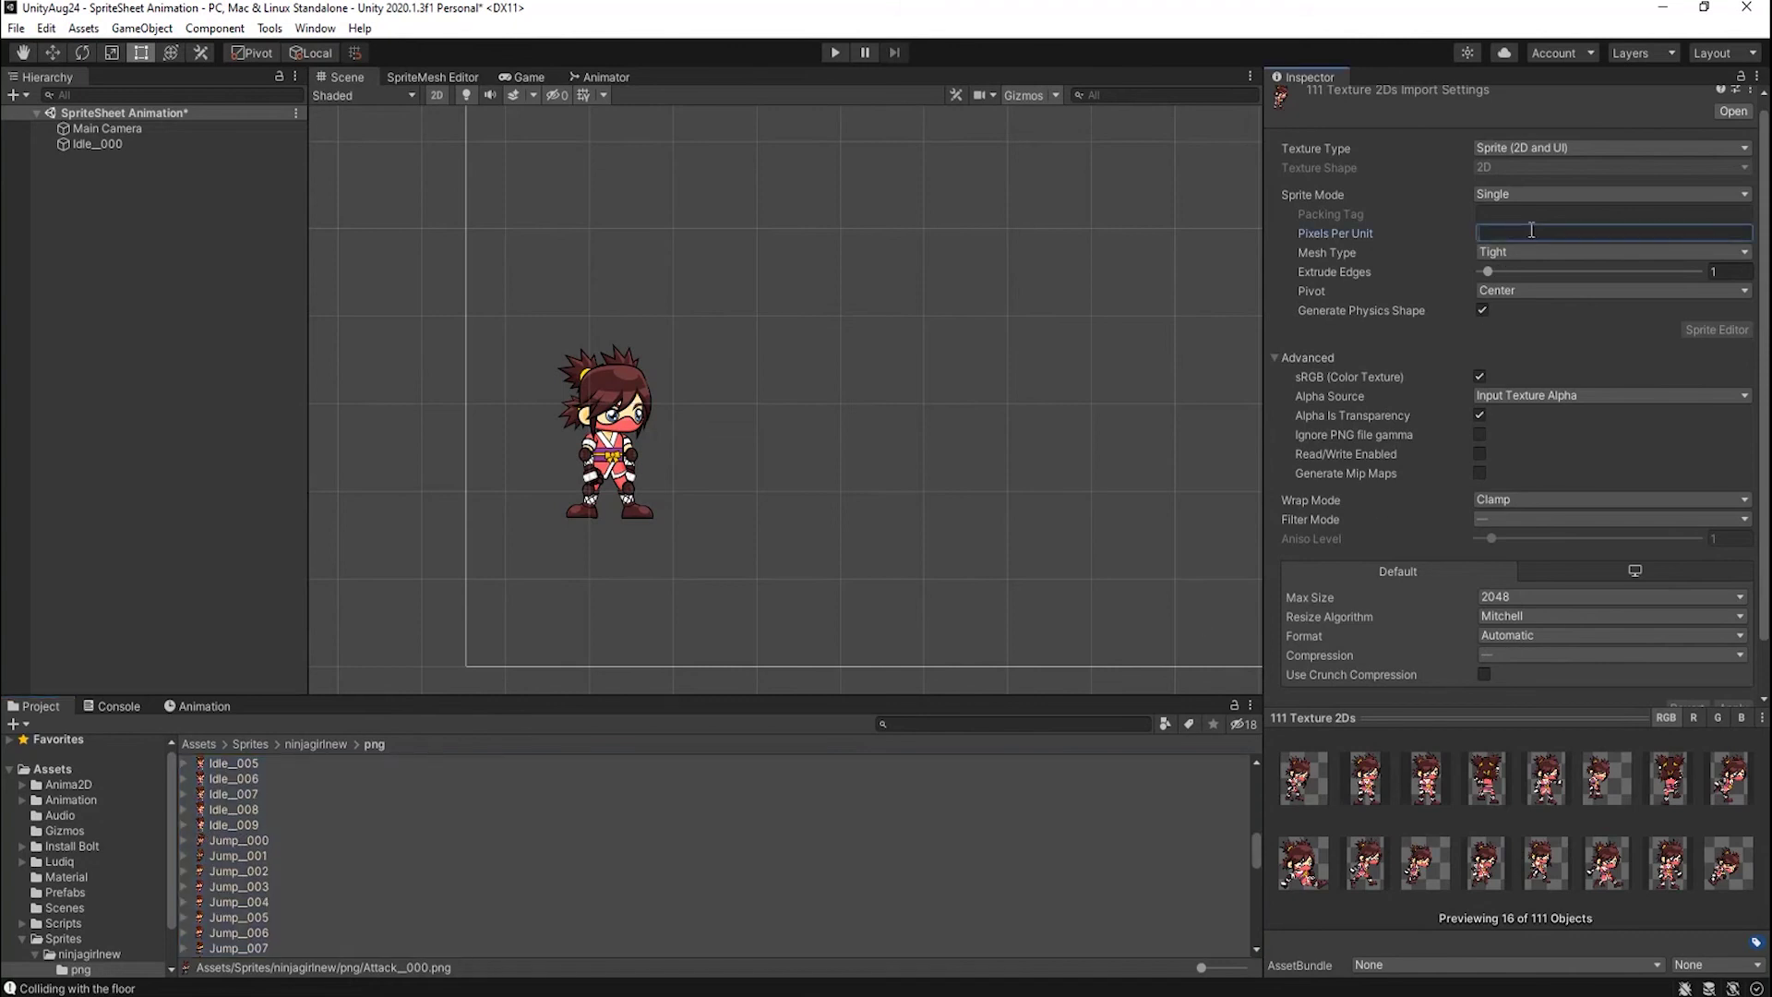
text(250)
scroll(1586, 628, down, 2)
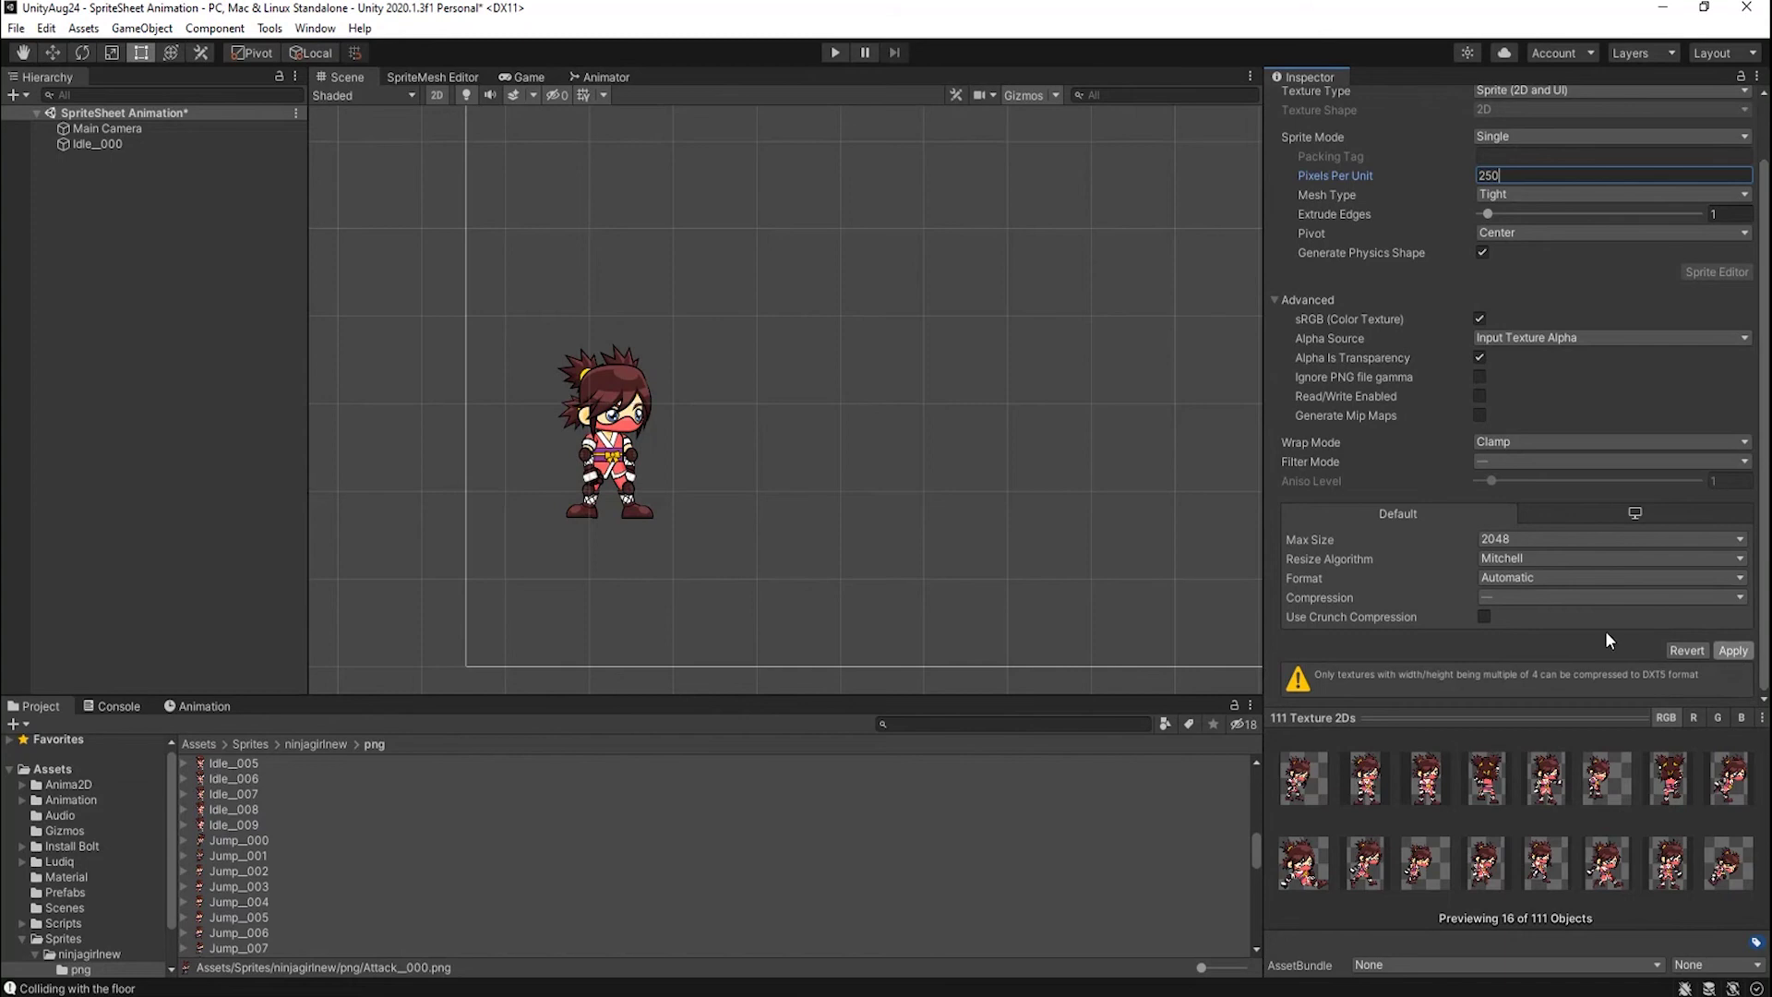
click(1732, 650)
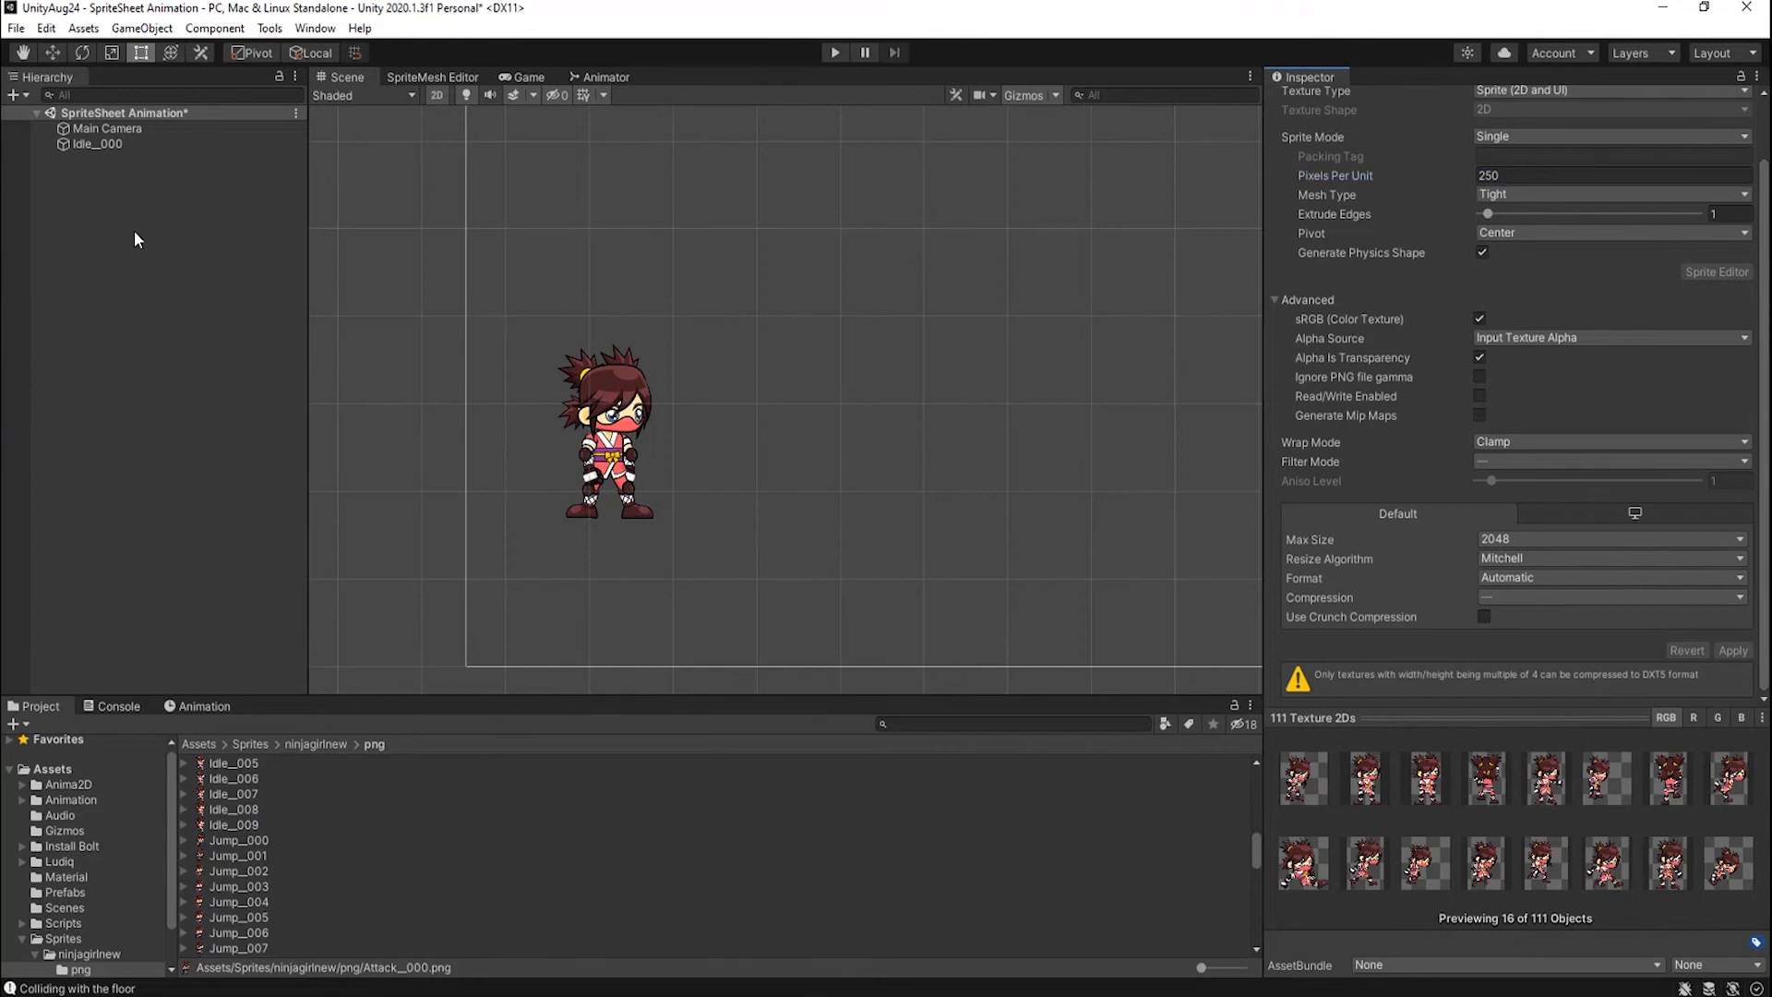
Delete the Idle__000 object from the scene and save the scene.
click(109, 147)
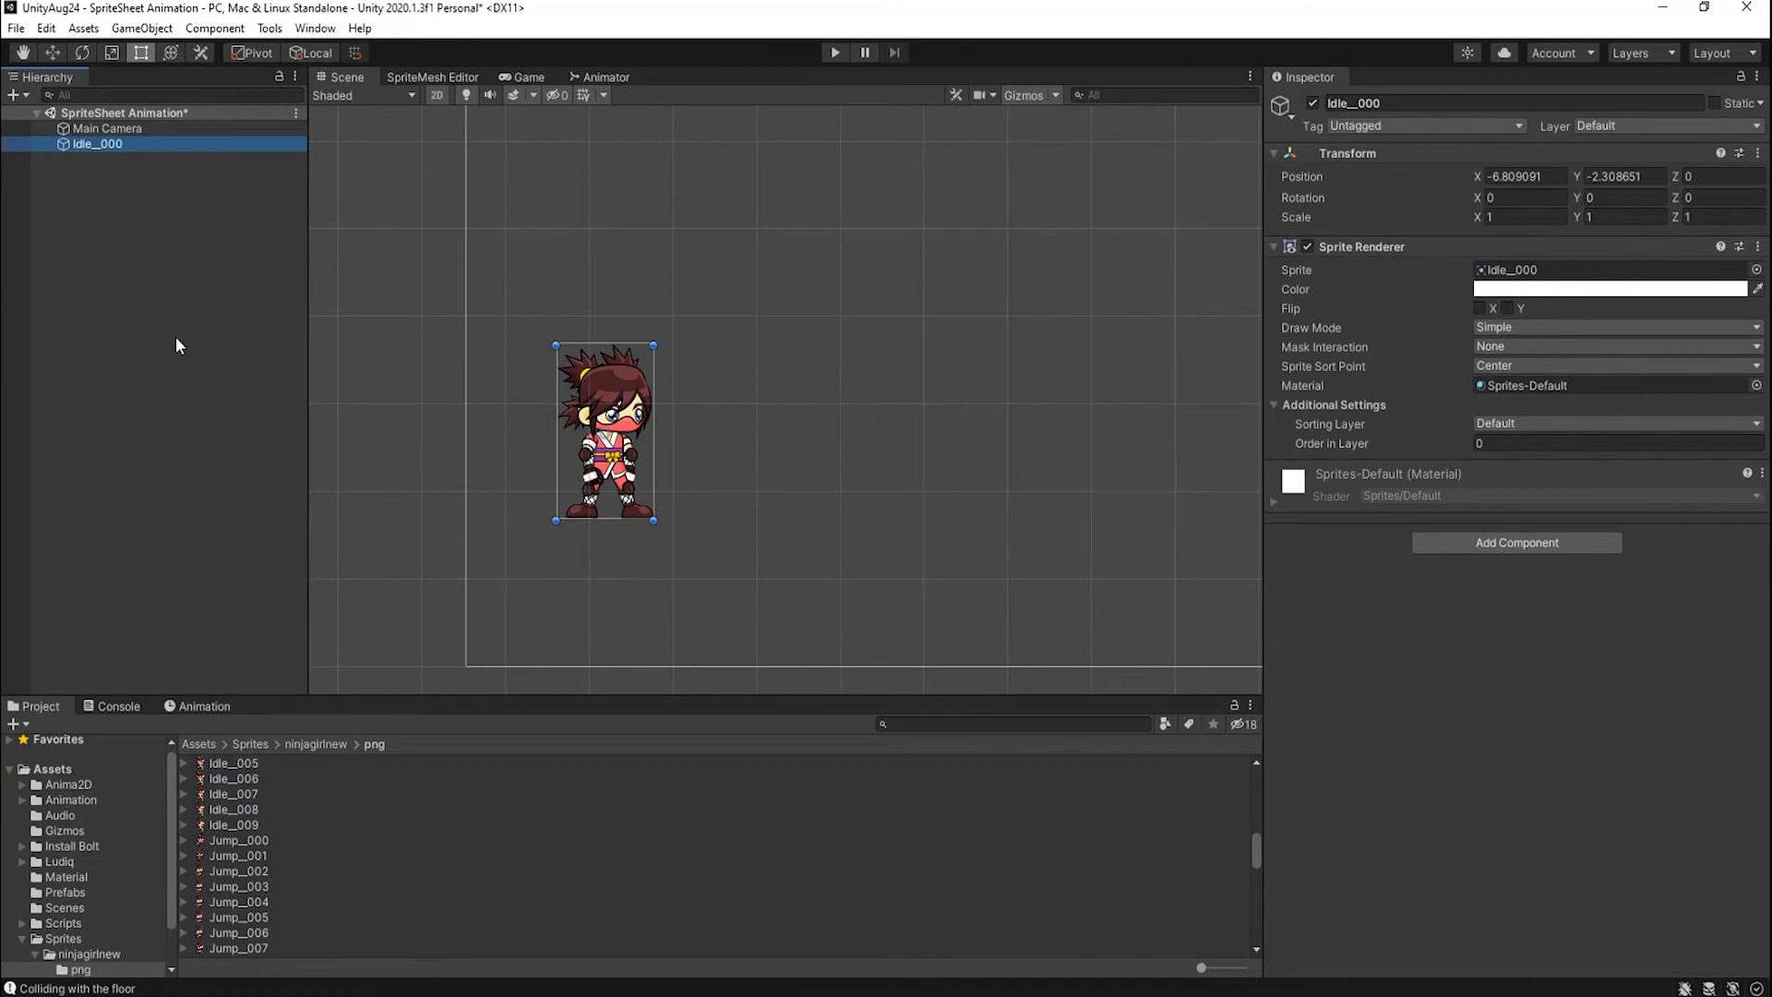
key(Delete)
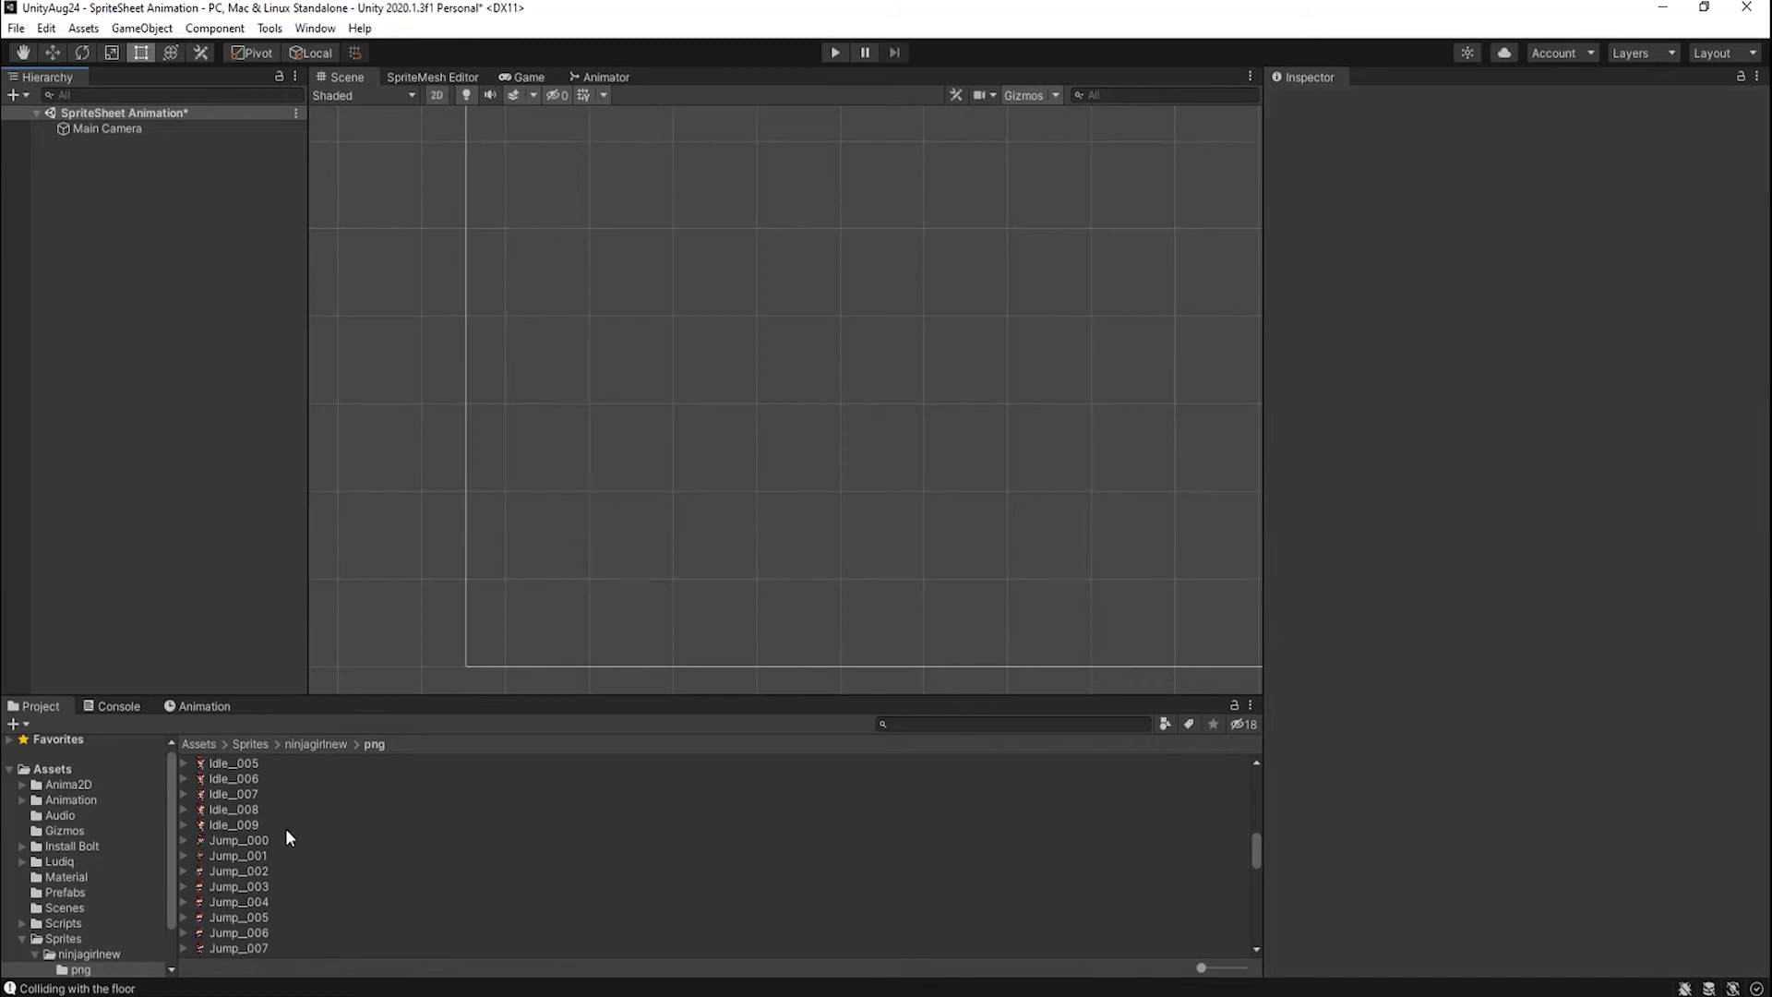
scroll(285, 828, up, 15)
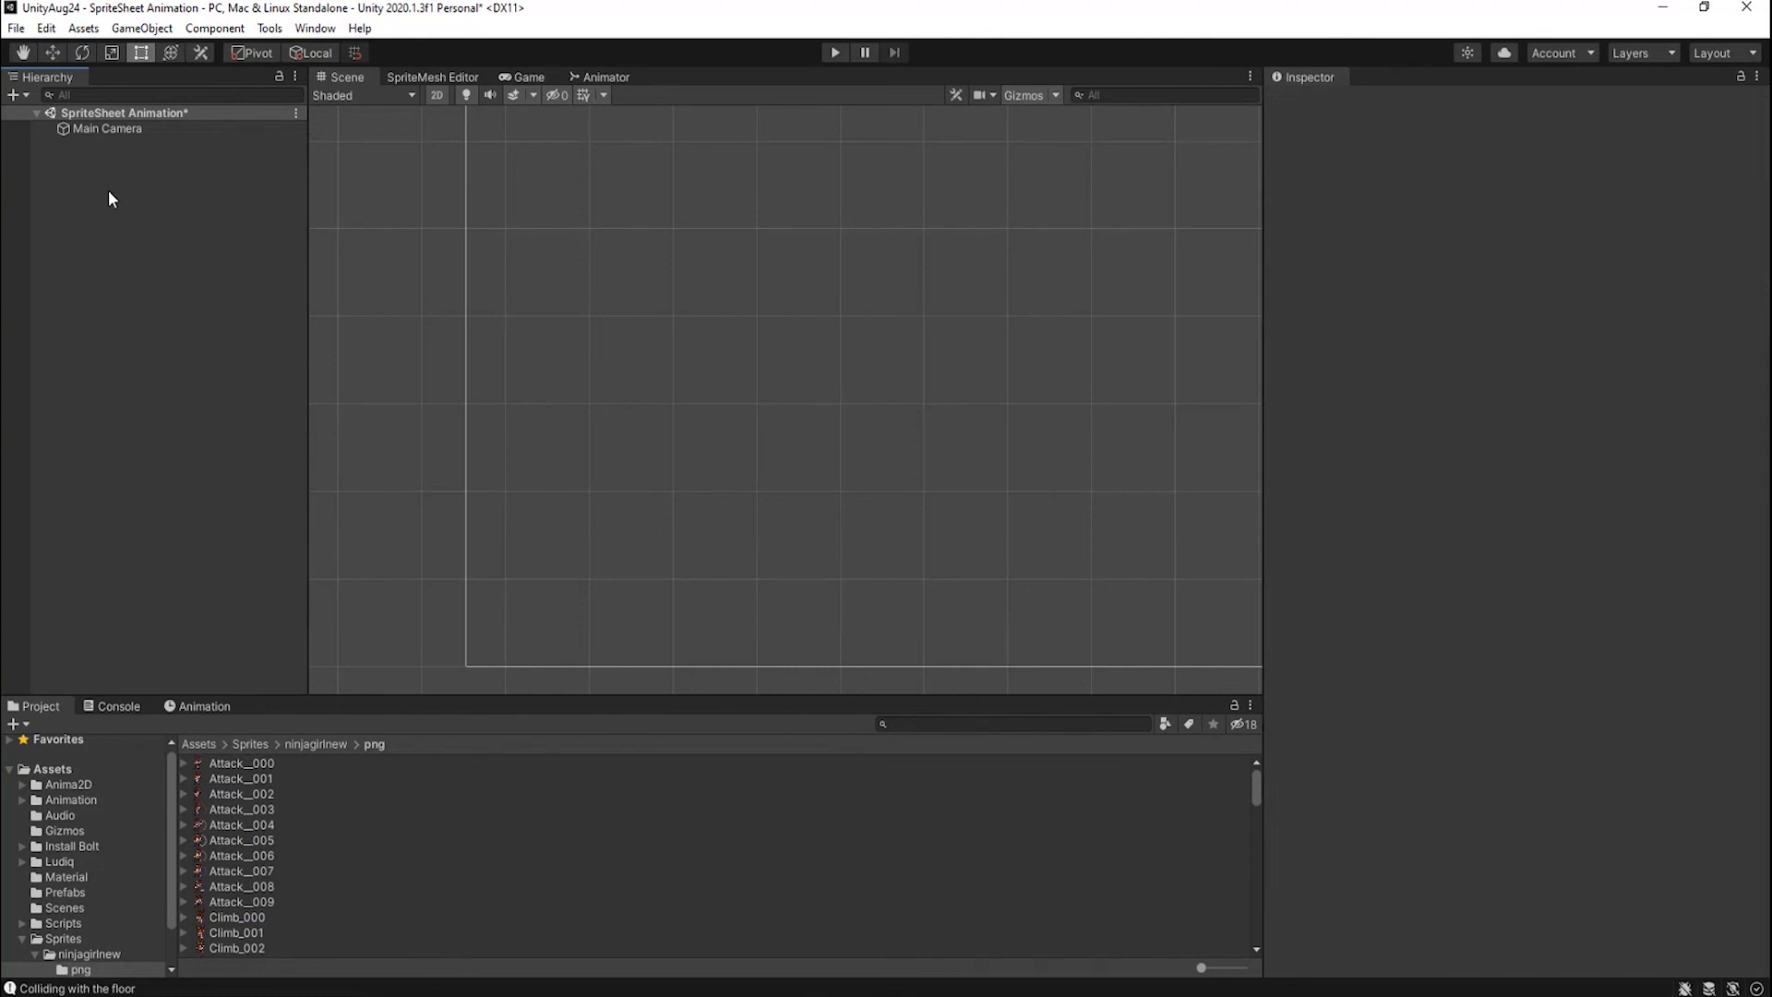
key(ctrl+s)
Create an empty 2D sprite object in the scene and name it Ninja Girl.
right_click(97, 186)
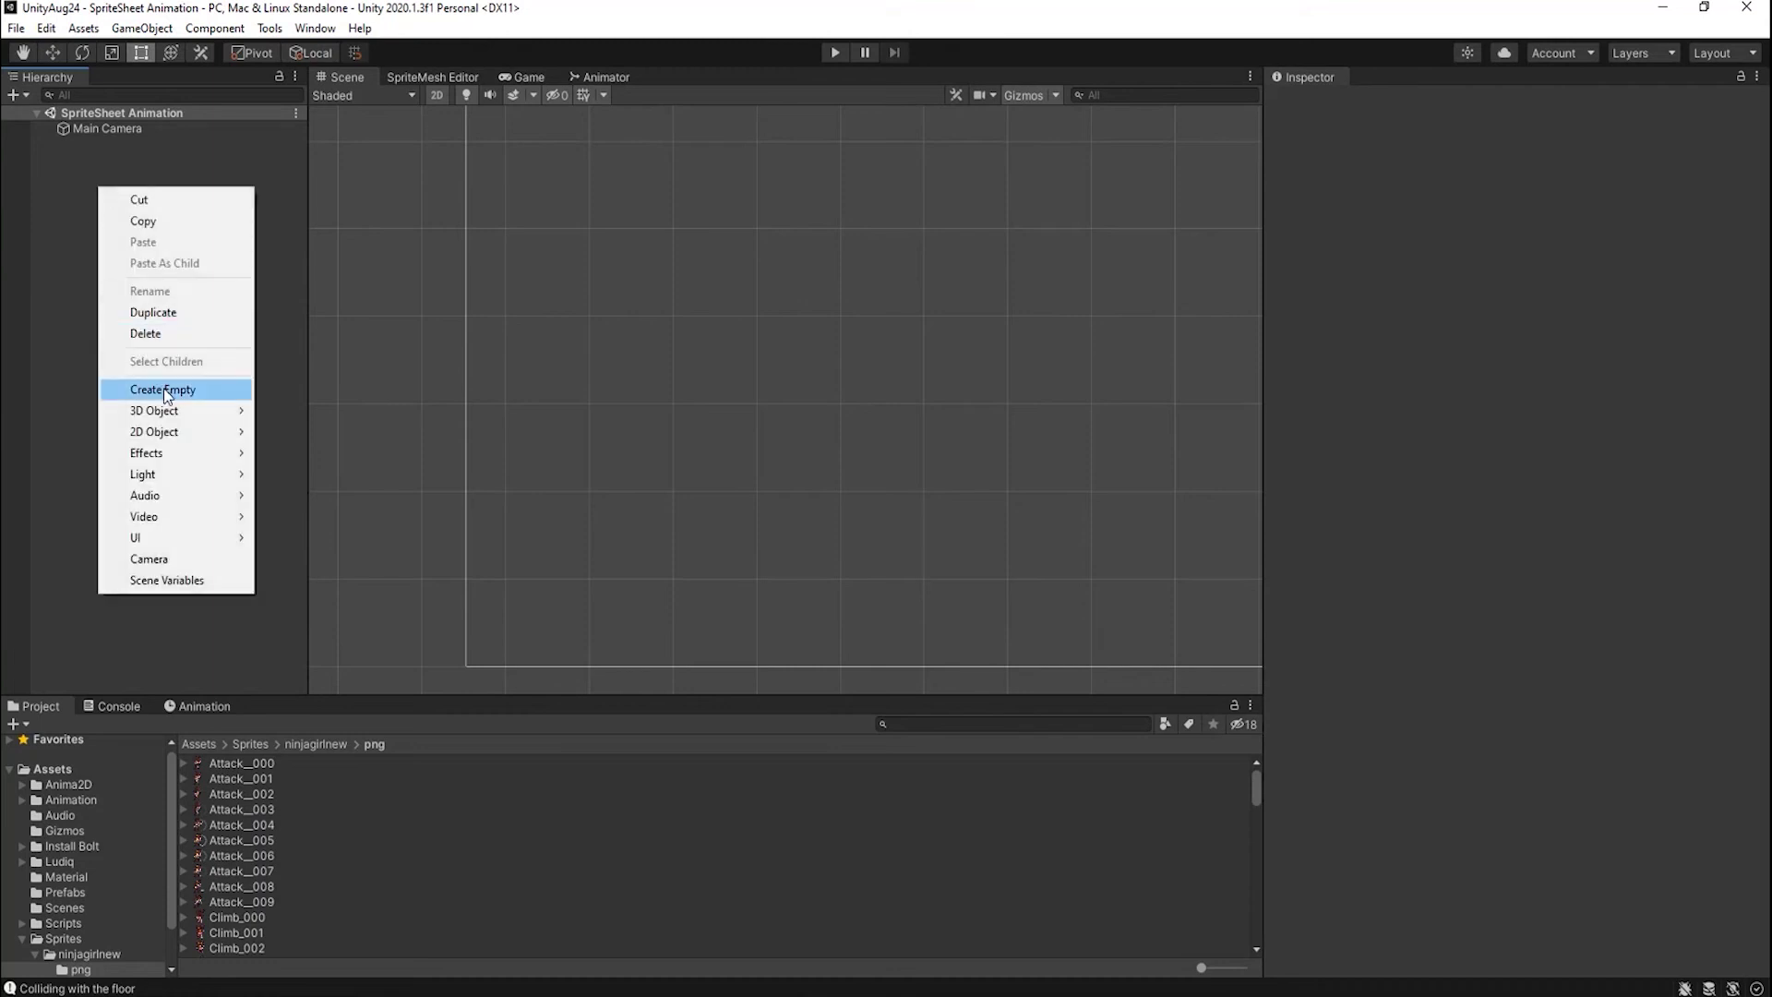
mouse_move(164, 430)
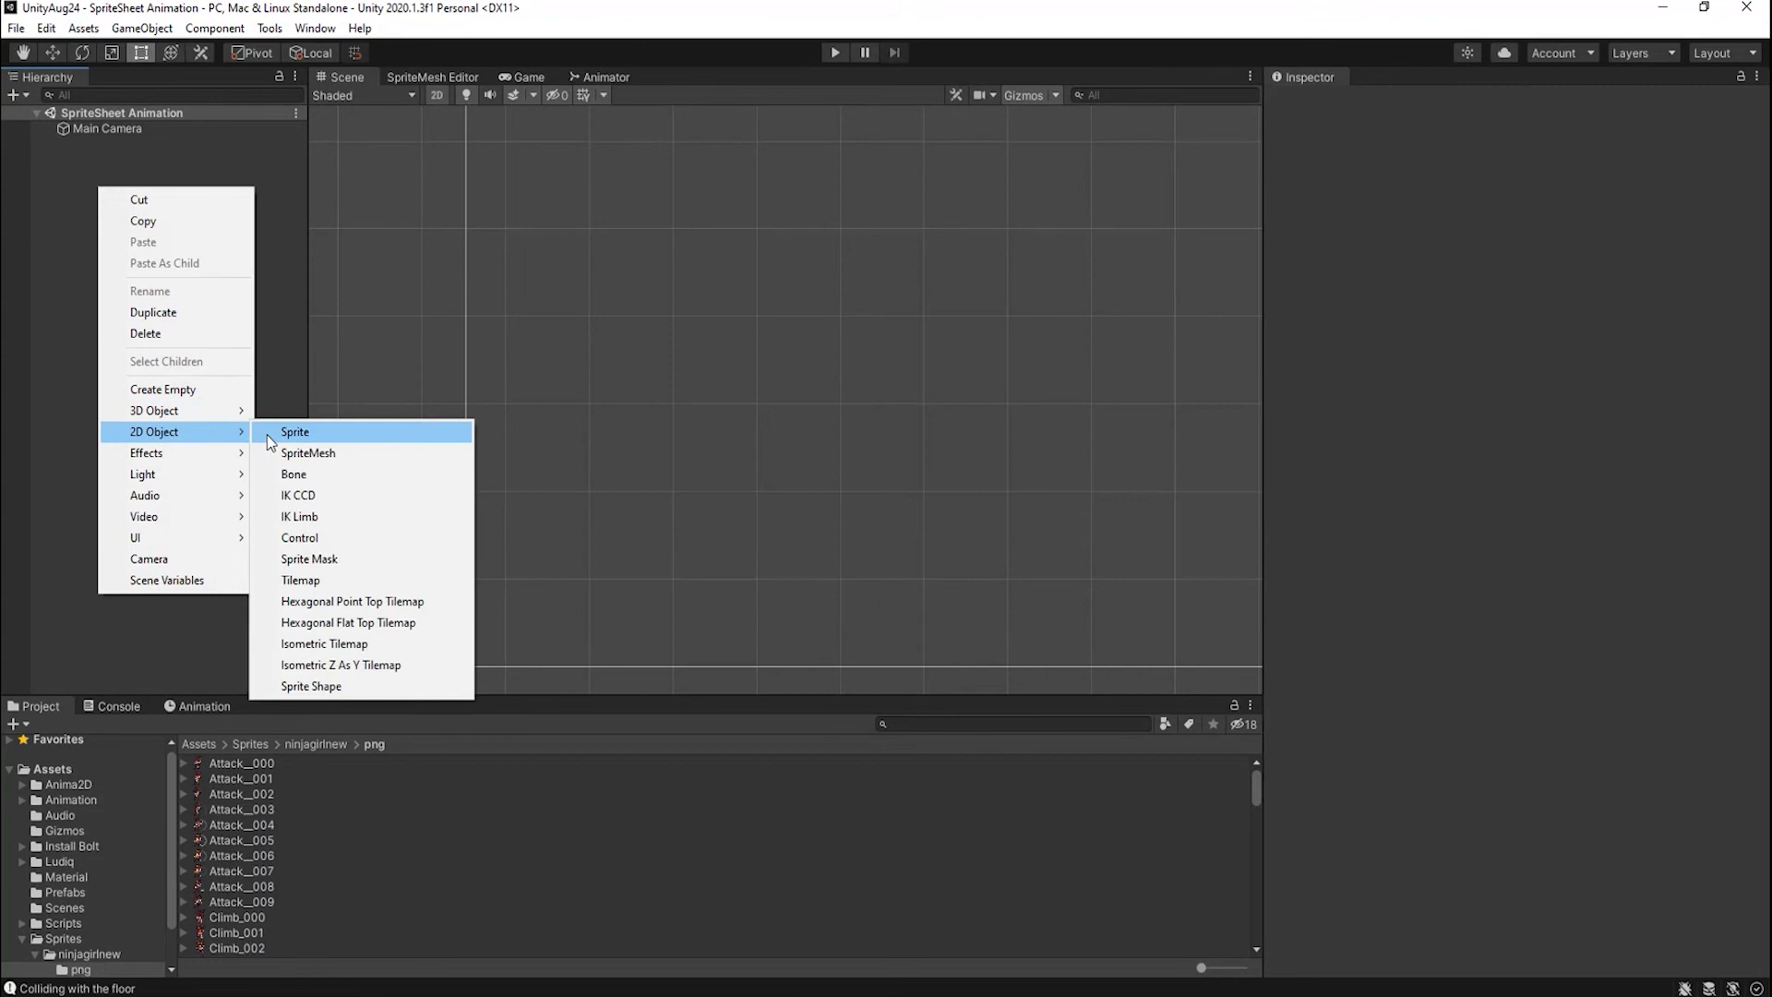
click(292, 434)
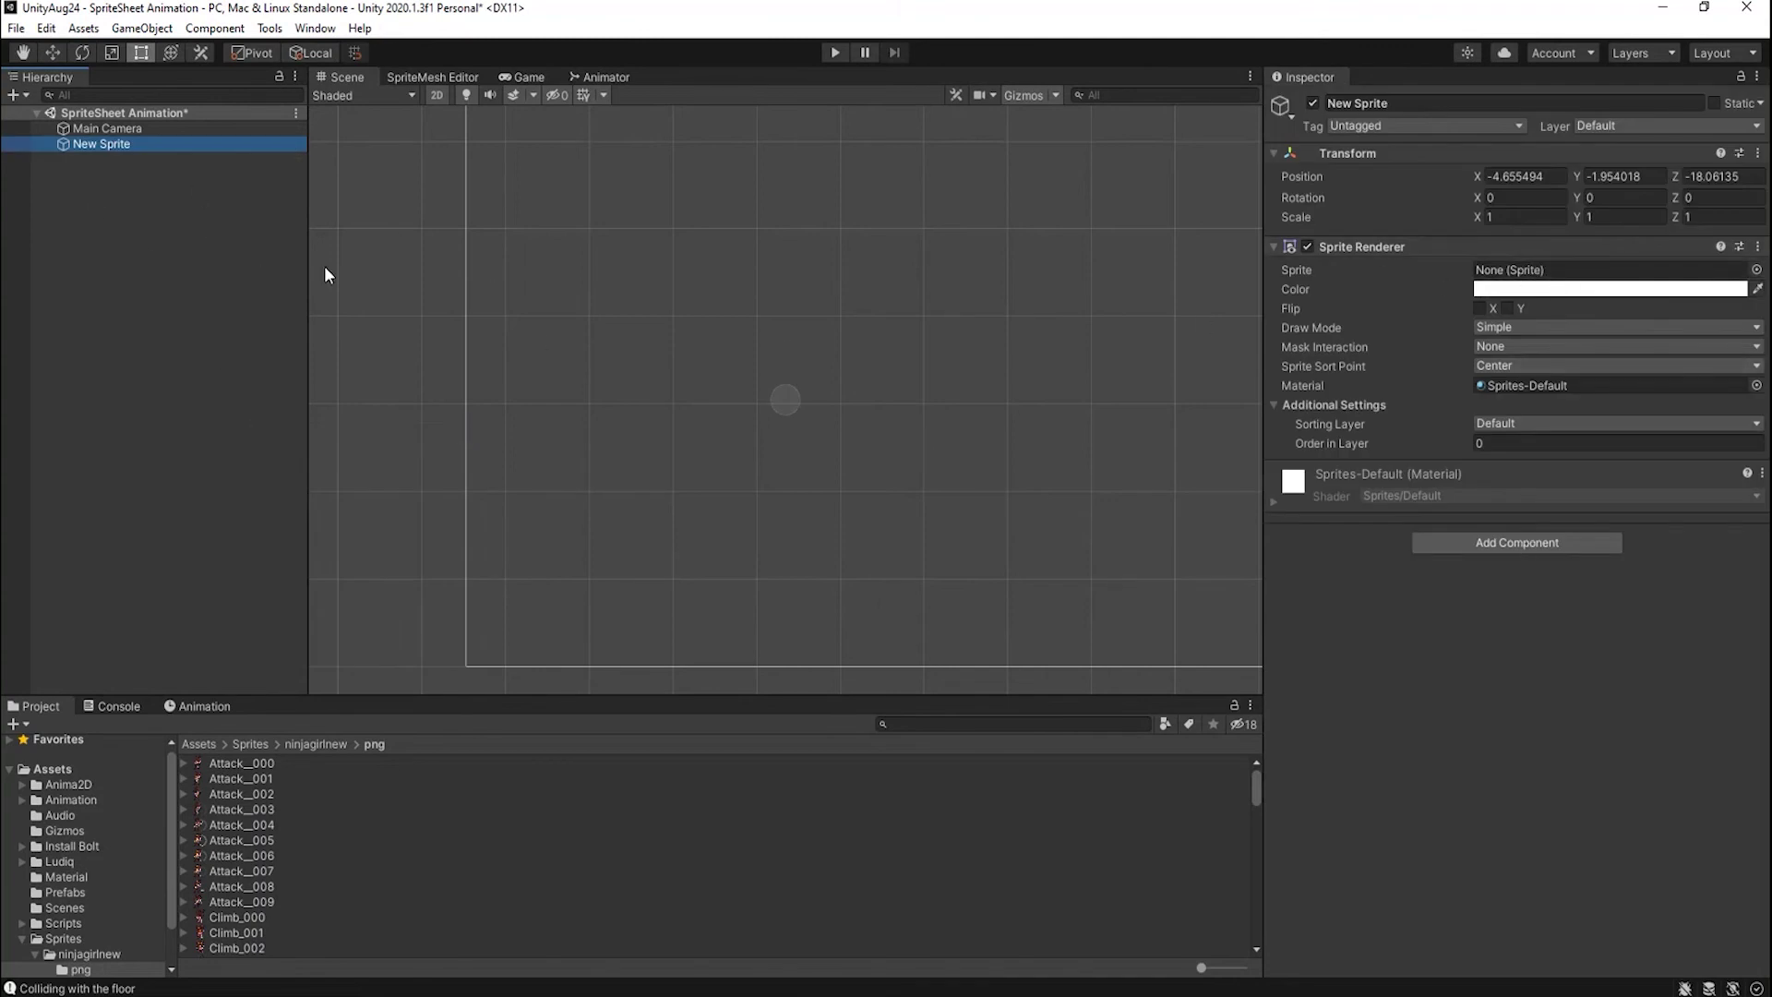
click(128, 145)
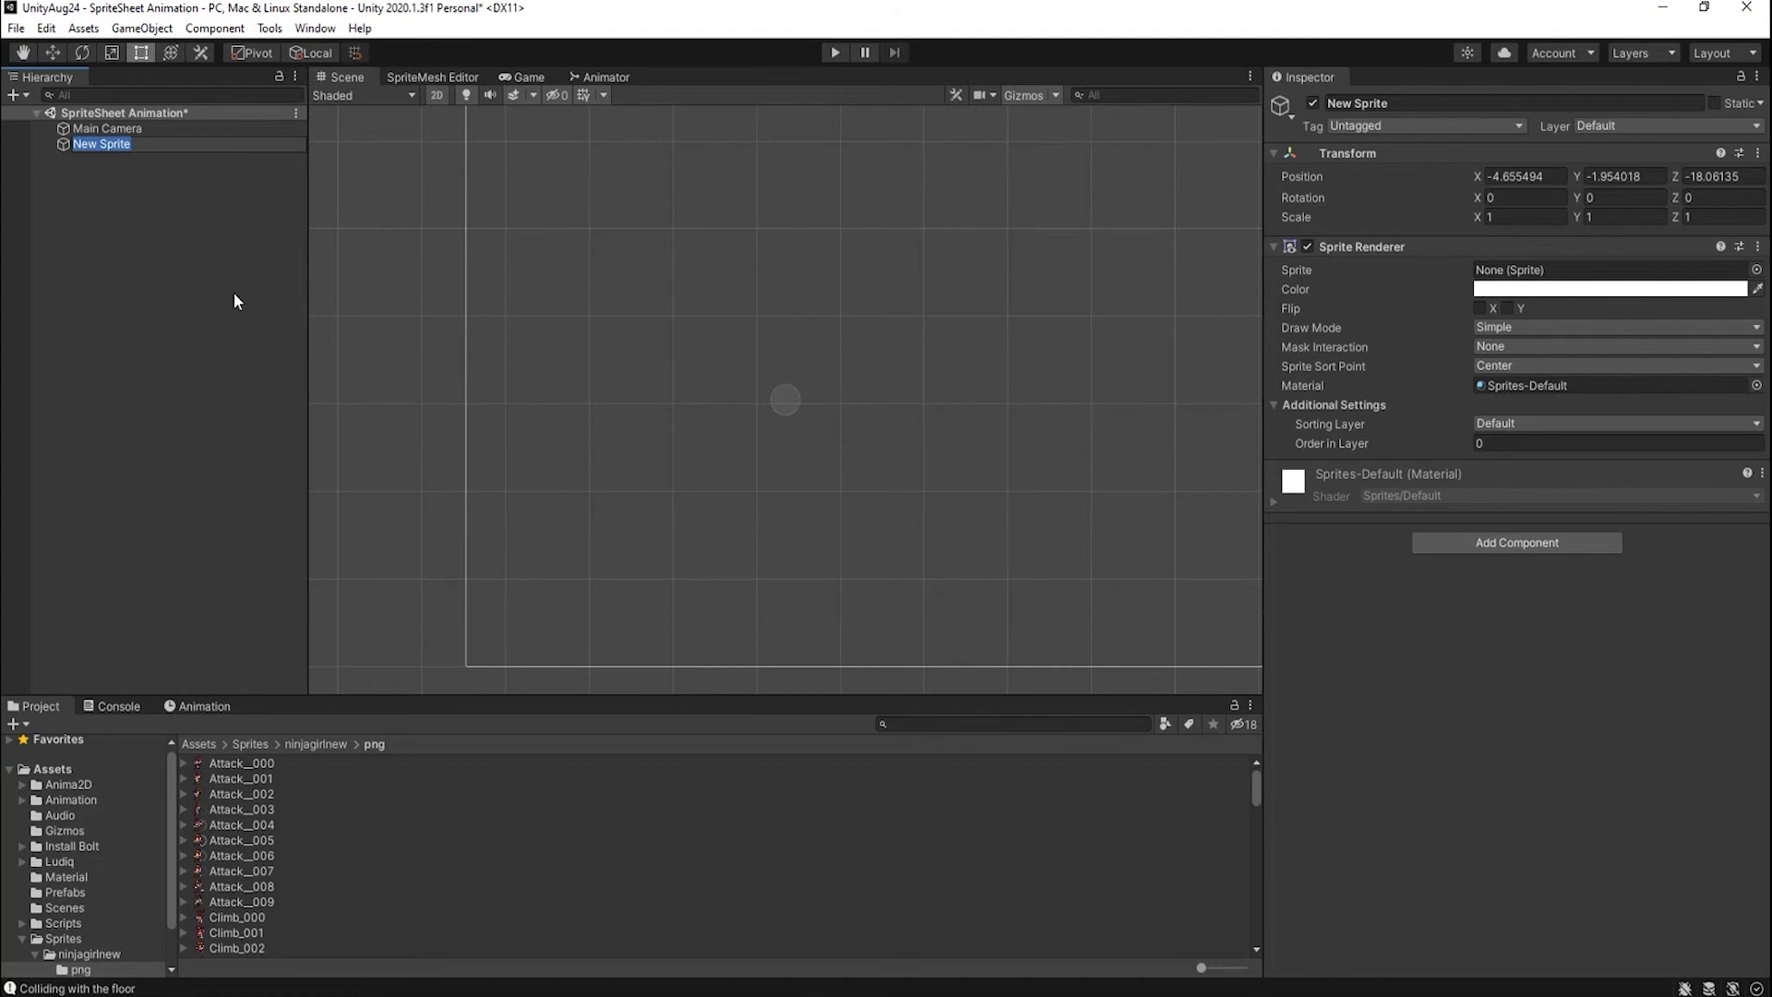
text(Nija Girln)
key(Return)
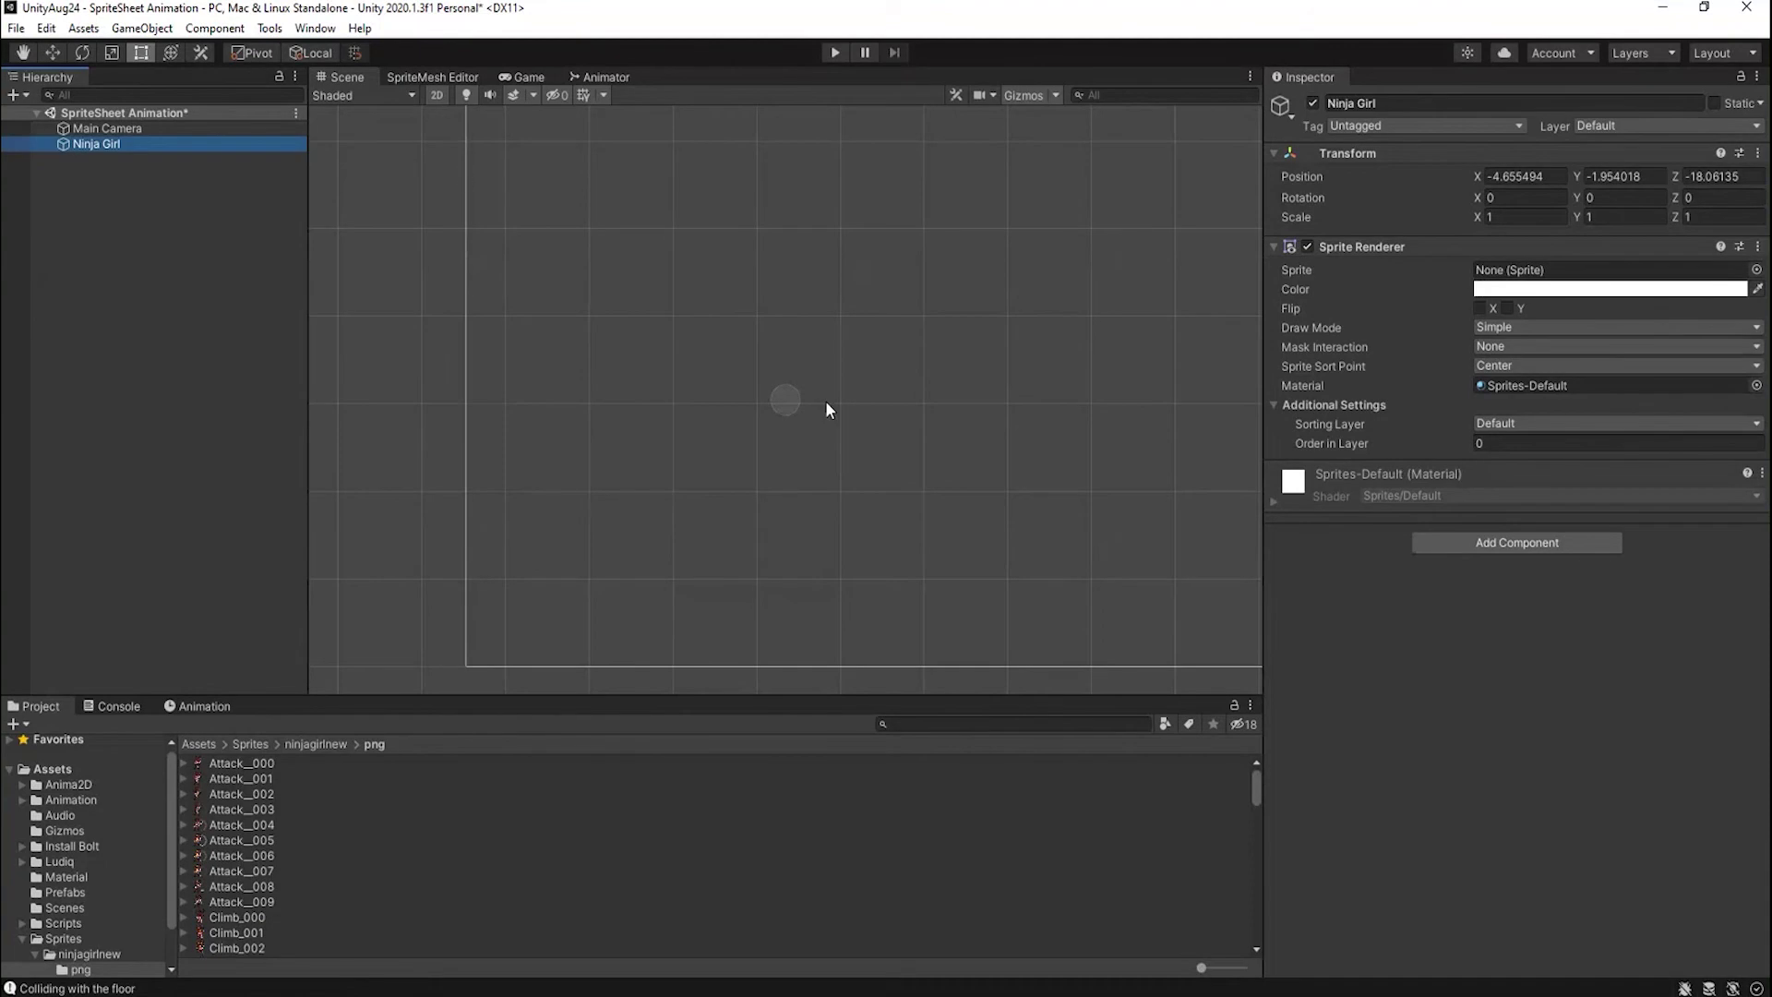
Reset the Ninja Girl object's transform and frame the object in the scene.
scroll(585, 371, down, 7)
middle_drag(711, 520, 619, 558)
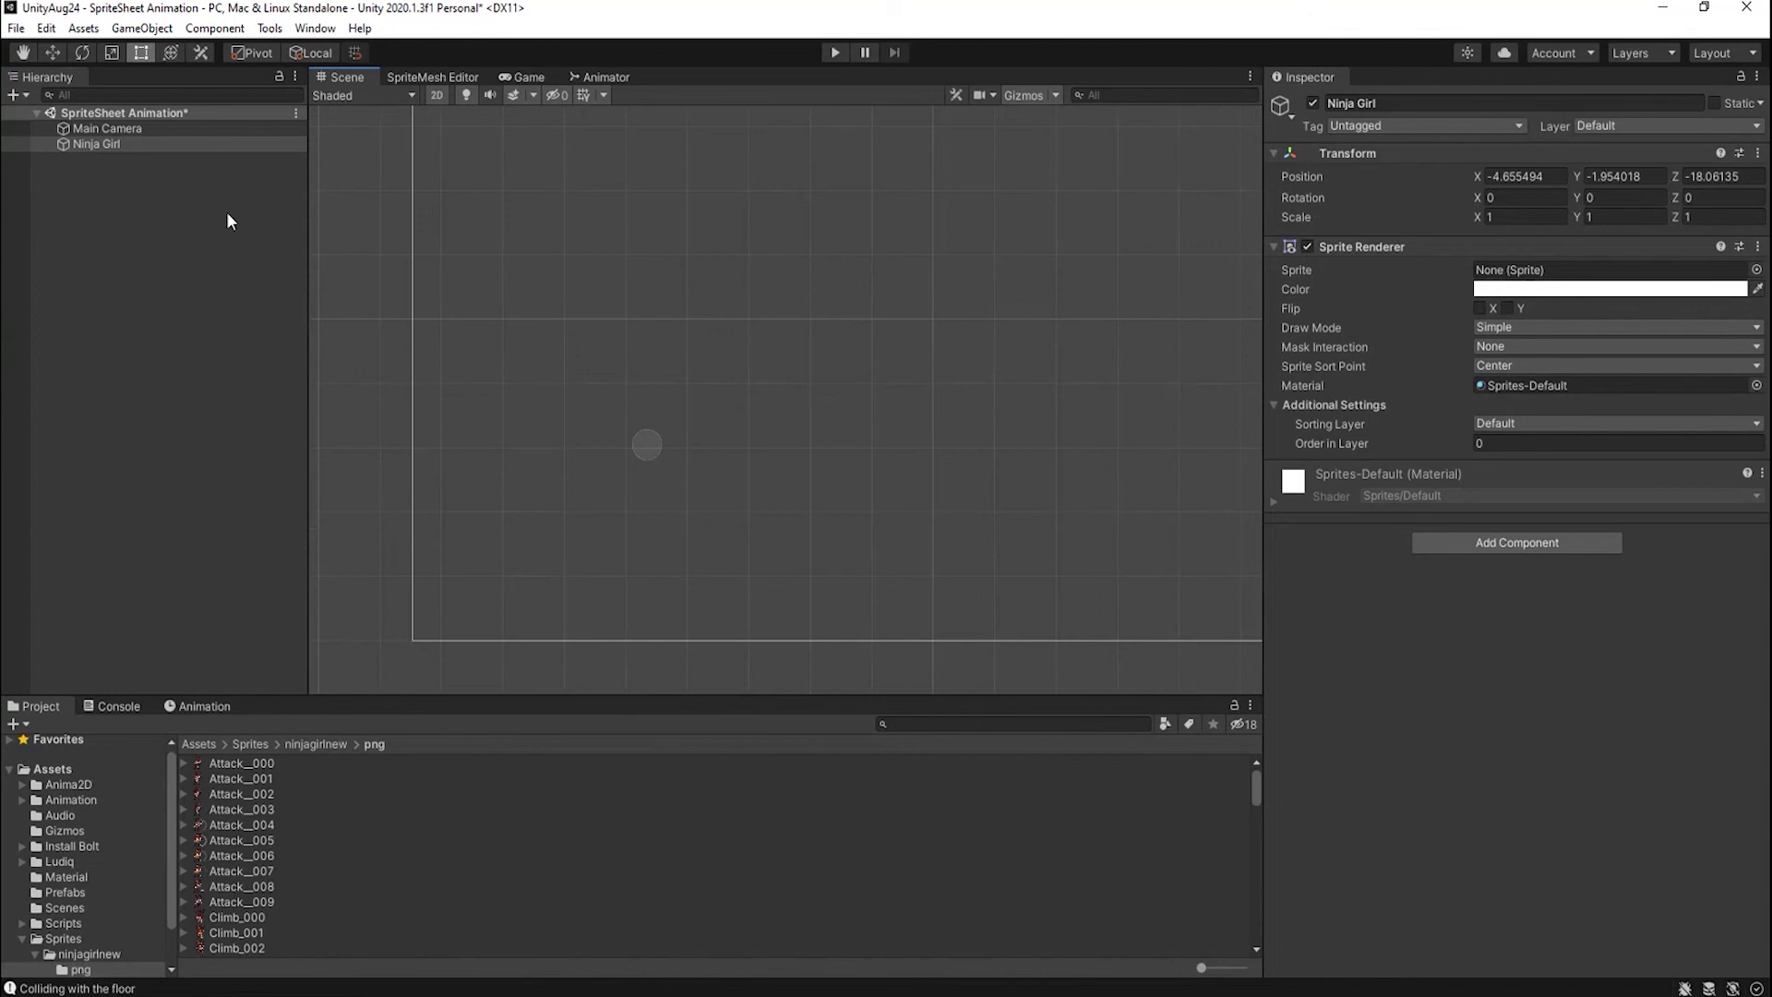
right_click(1360, 155)
click(1401, 171)
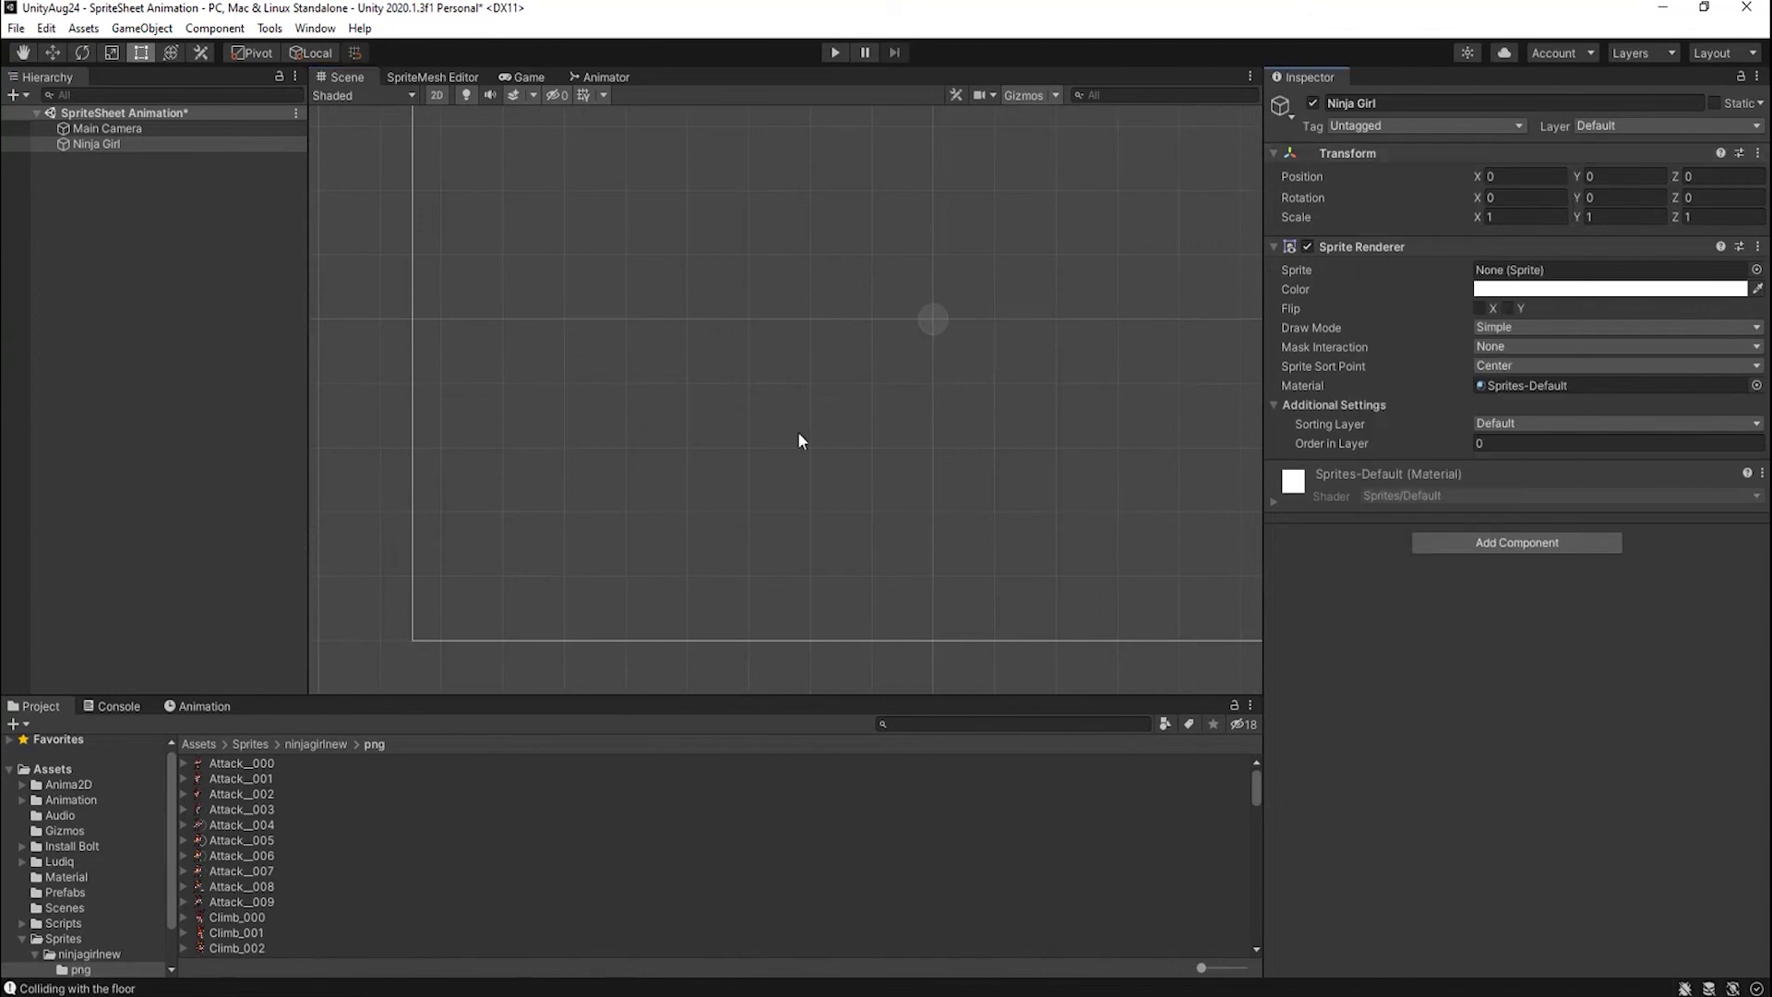
key(f)
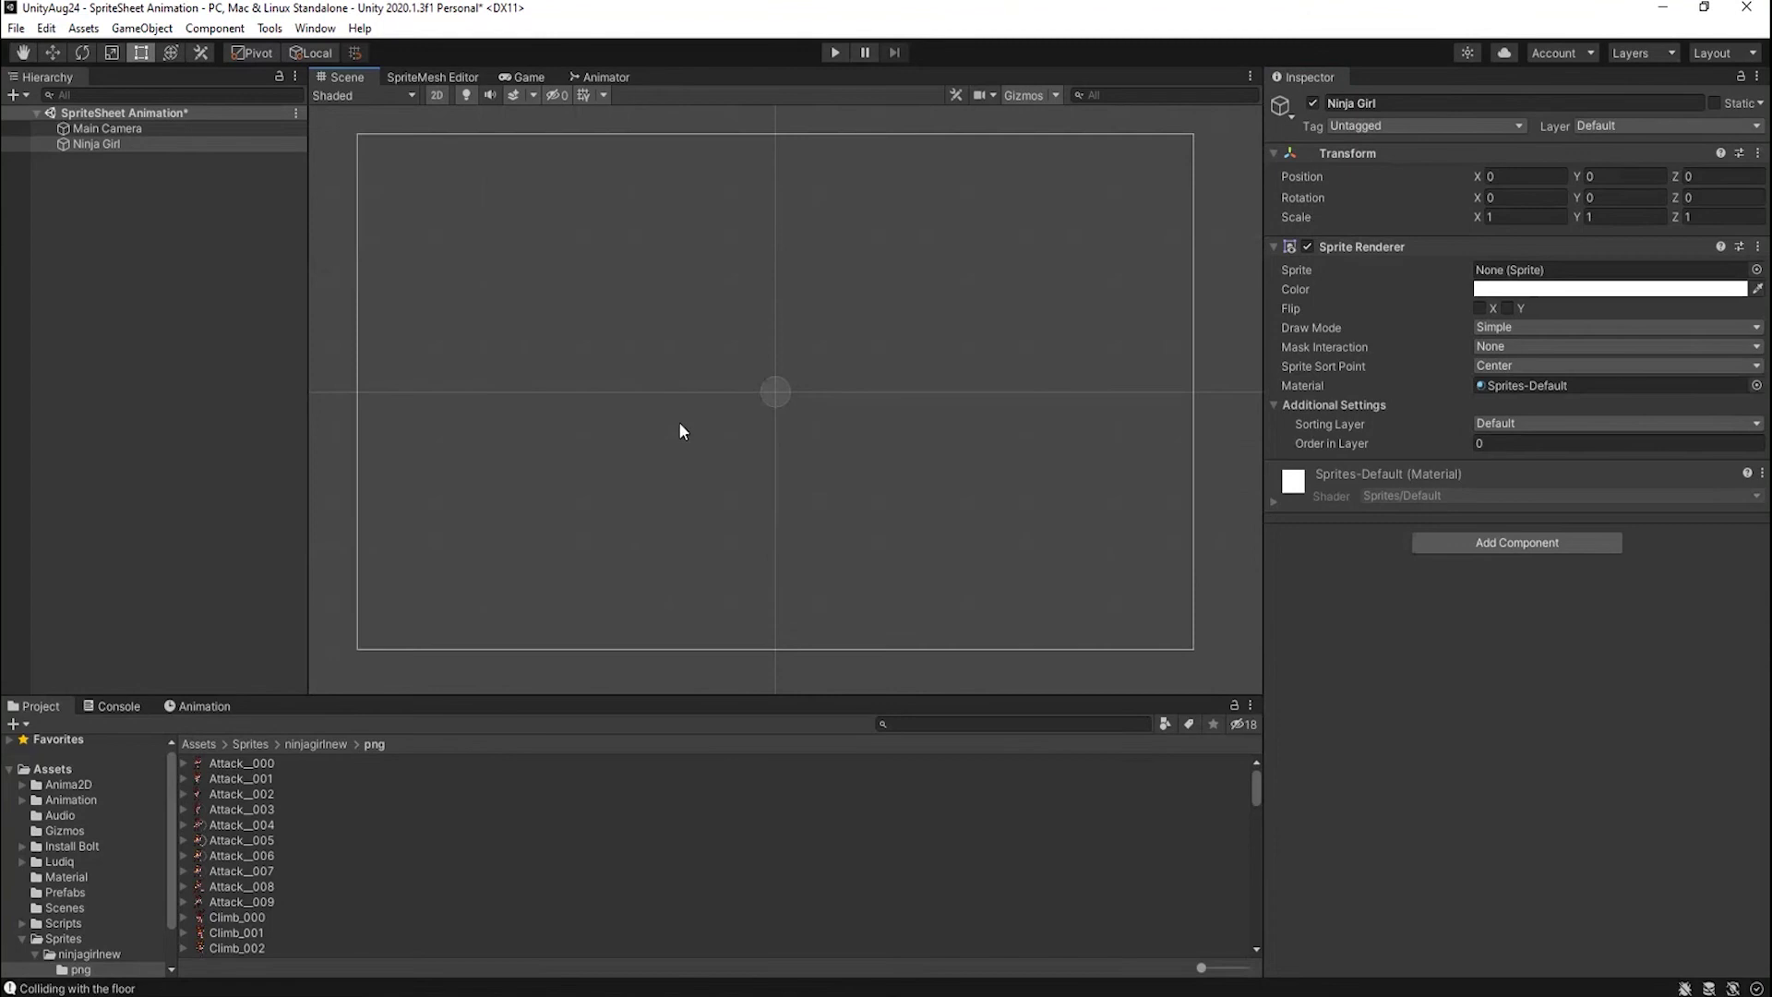
scroll(683, 431, up, 1)
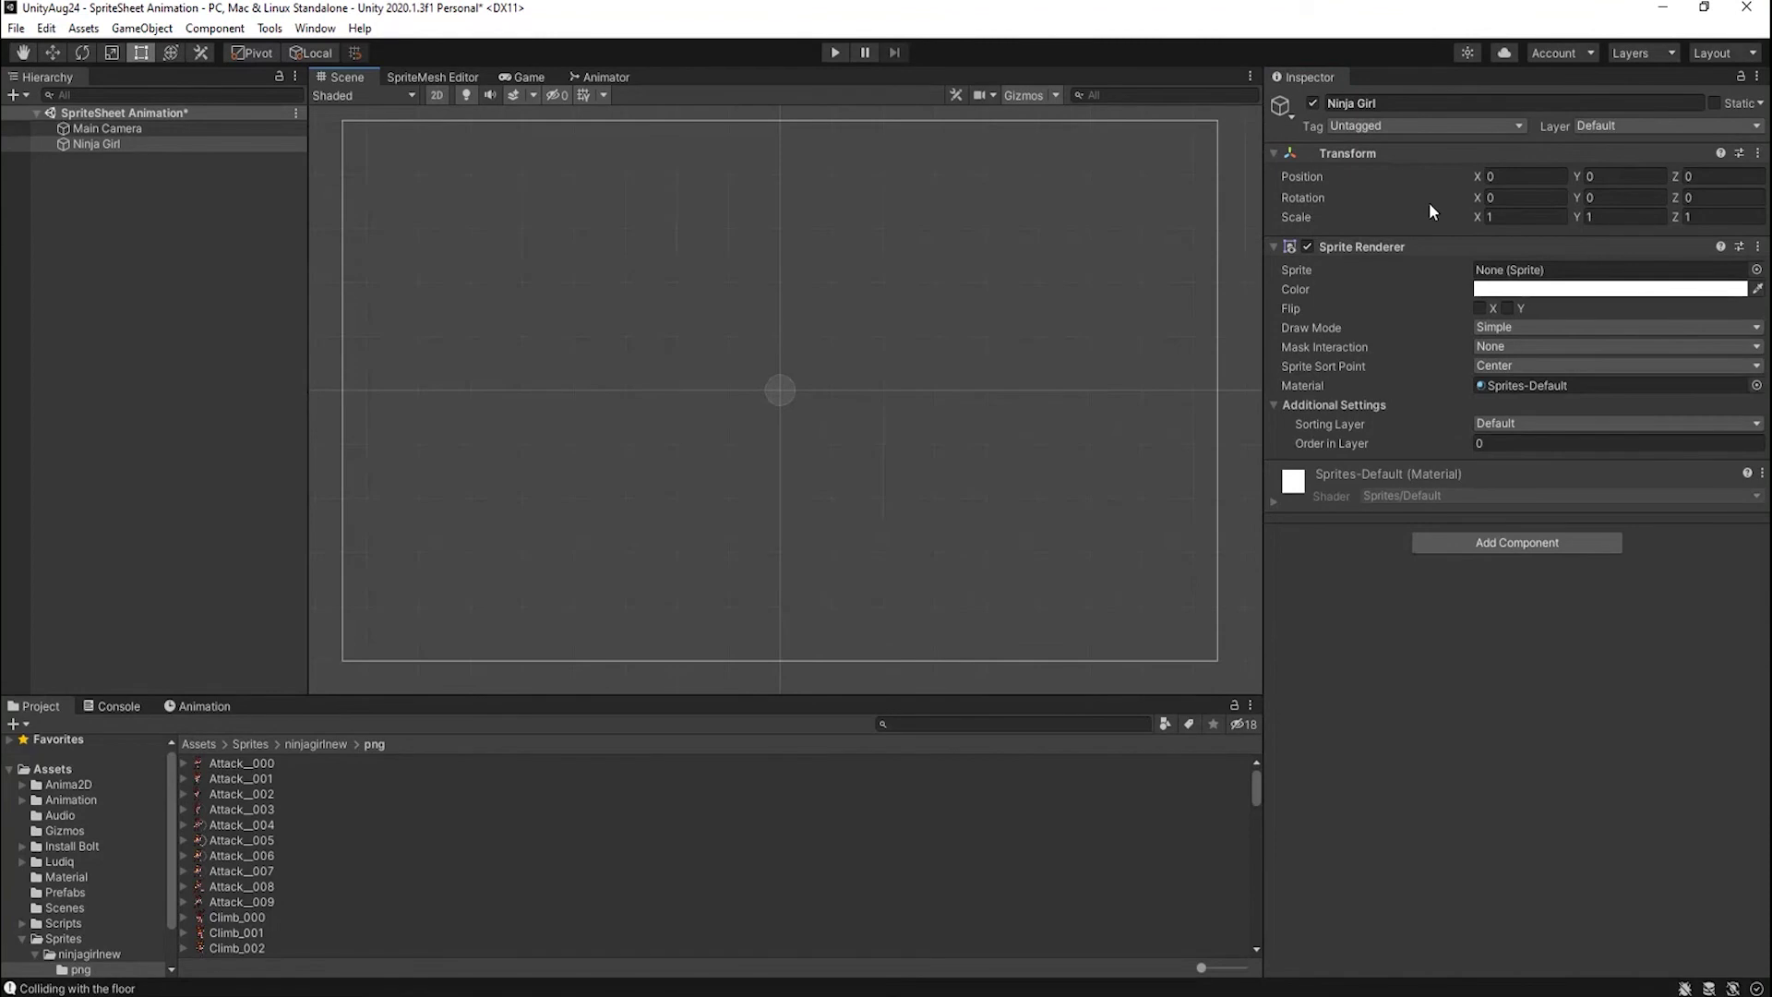
Open the Animation window for the Ninja Girl object.
click(145, 141)
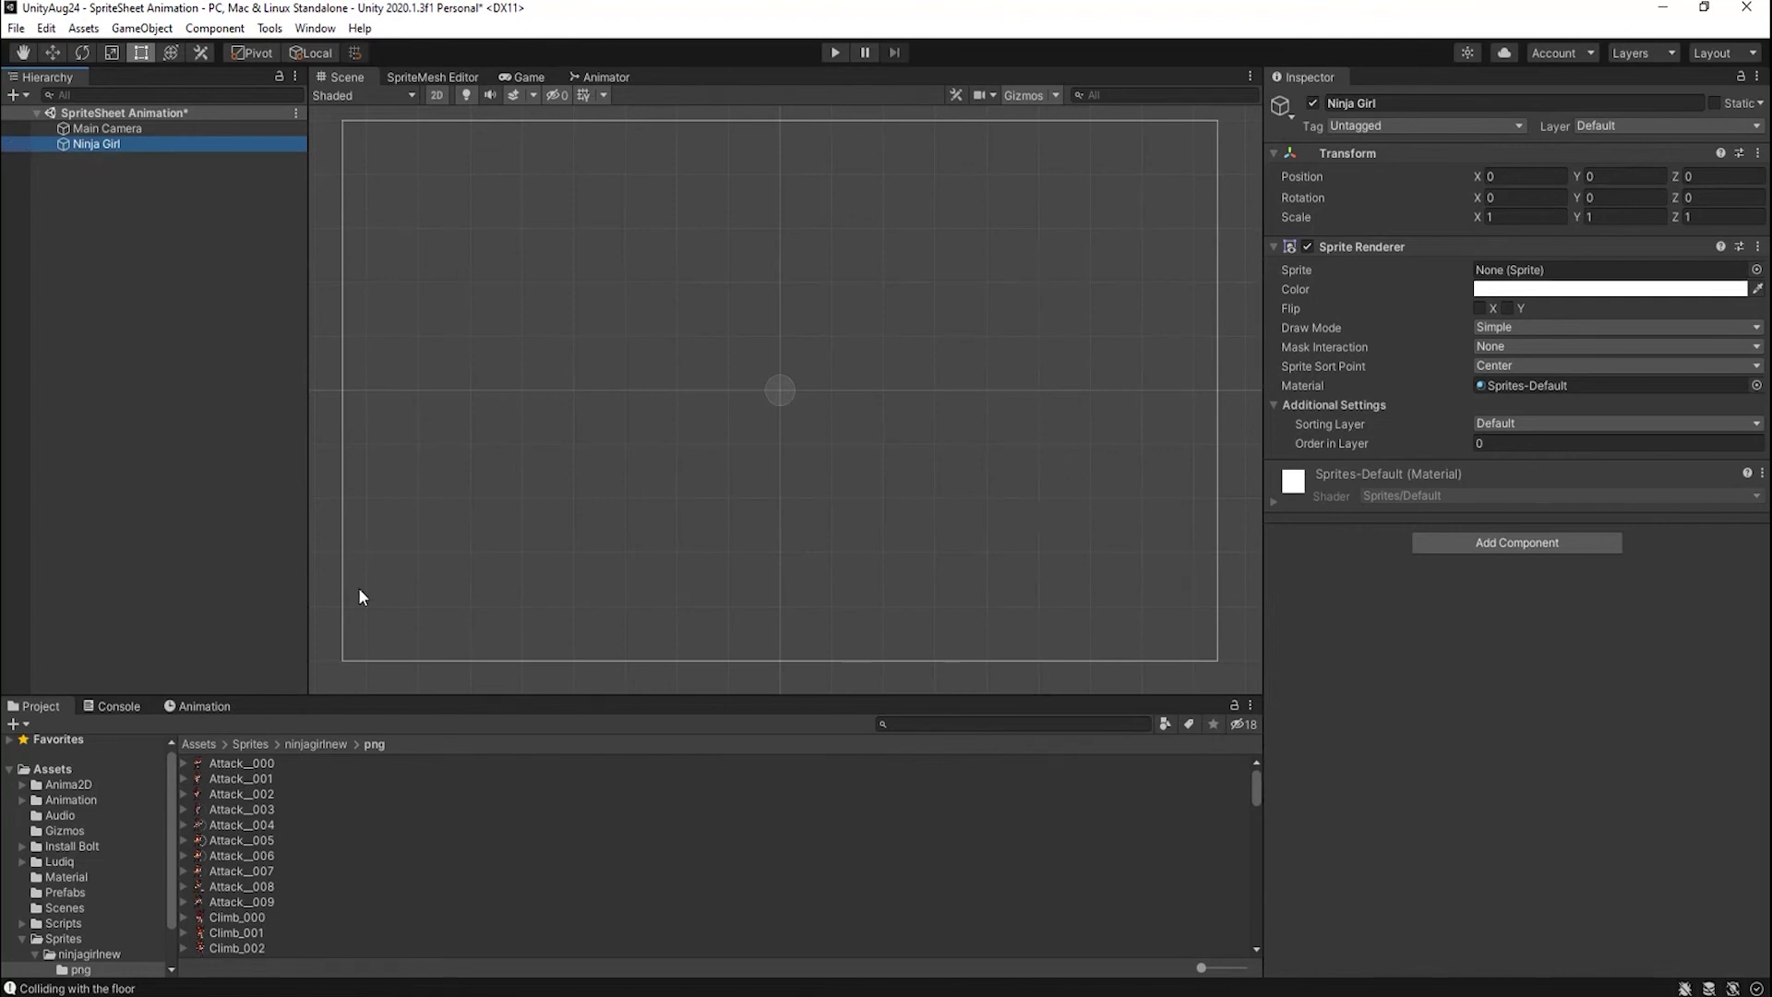
click(314, 28)
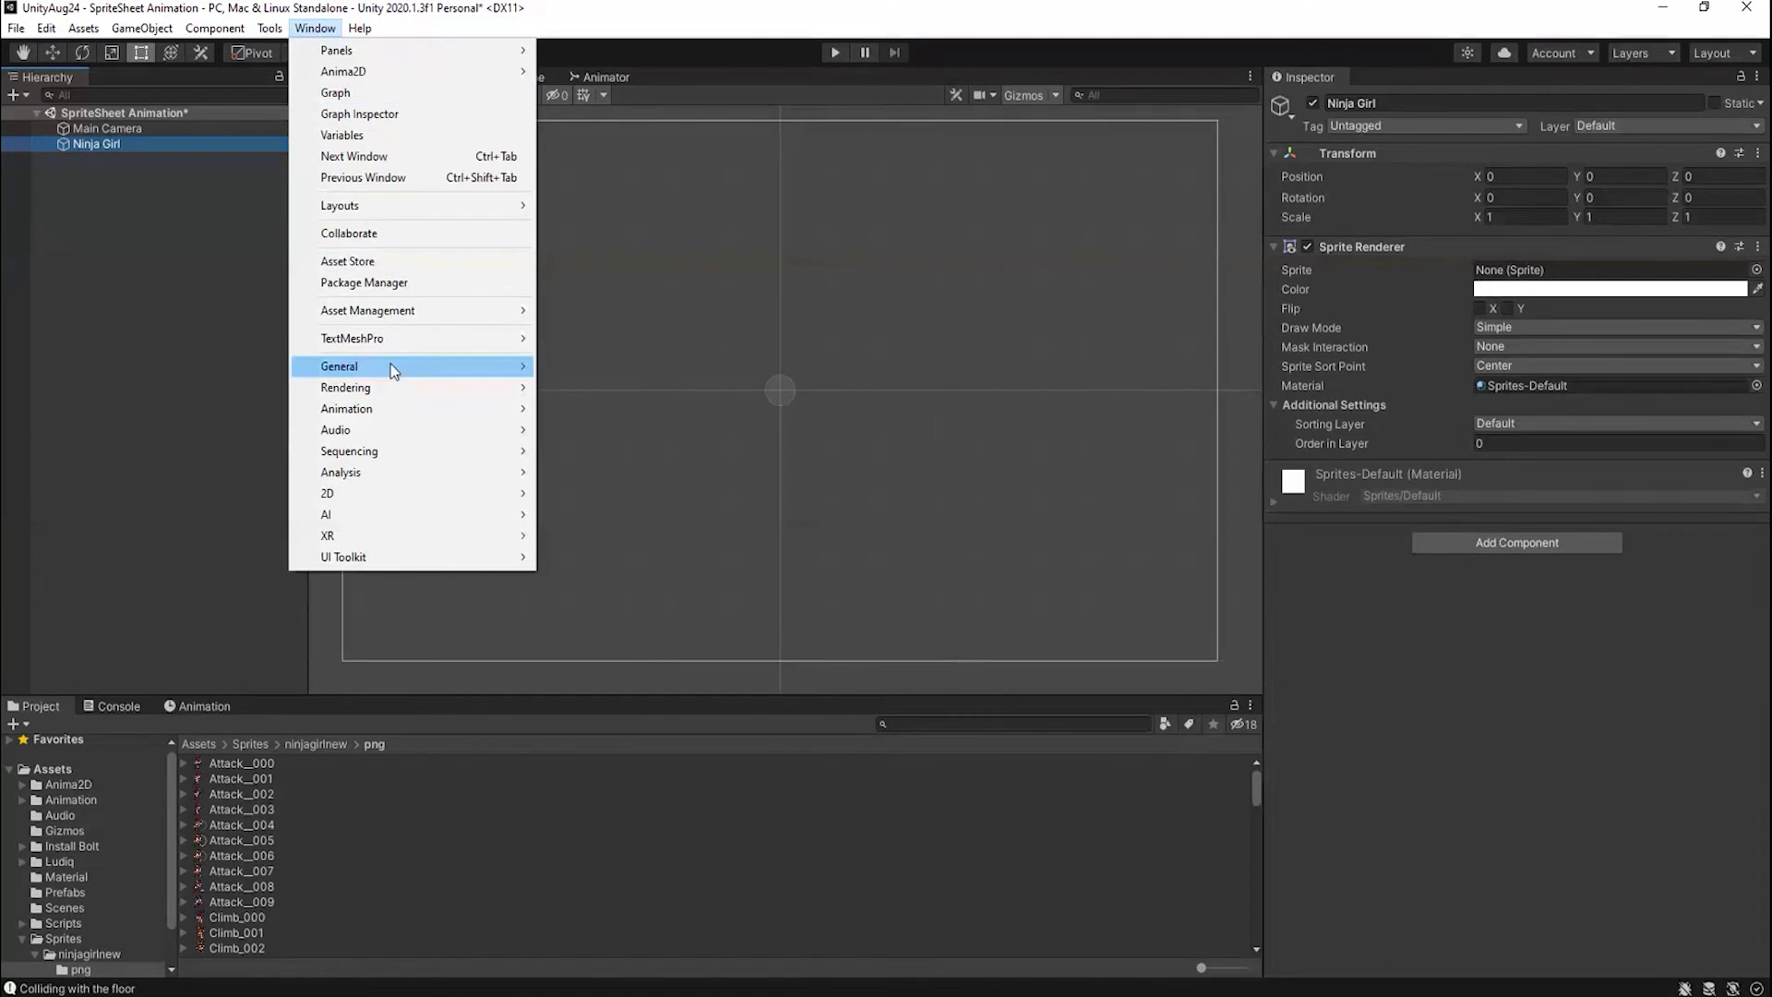
mouse_move(386, 408)
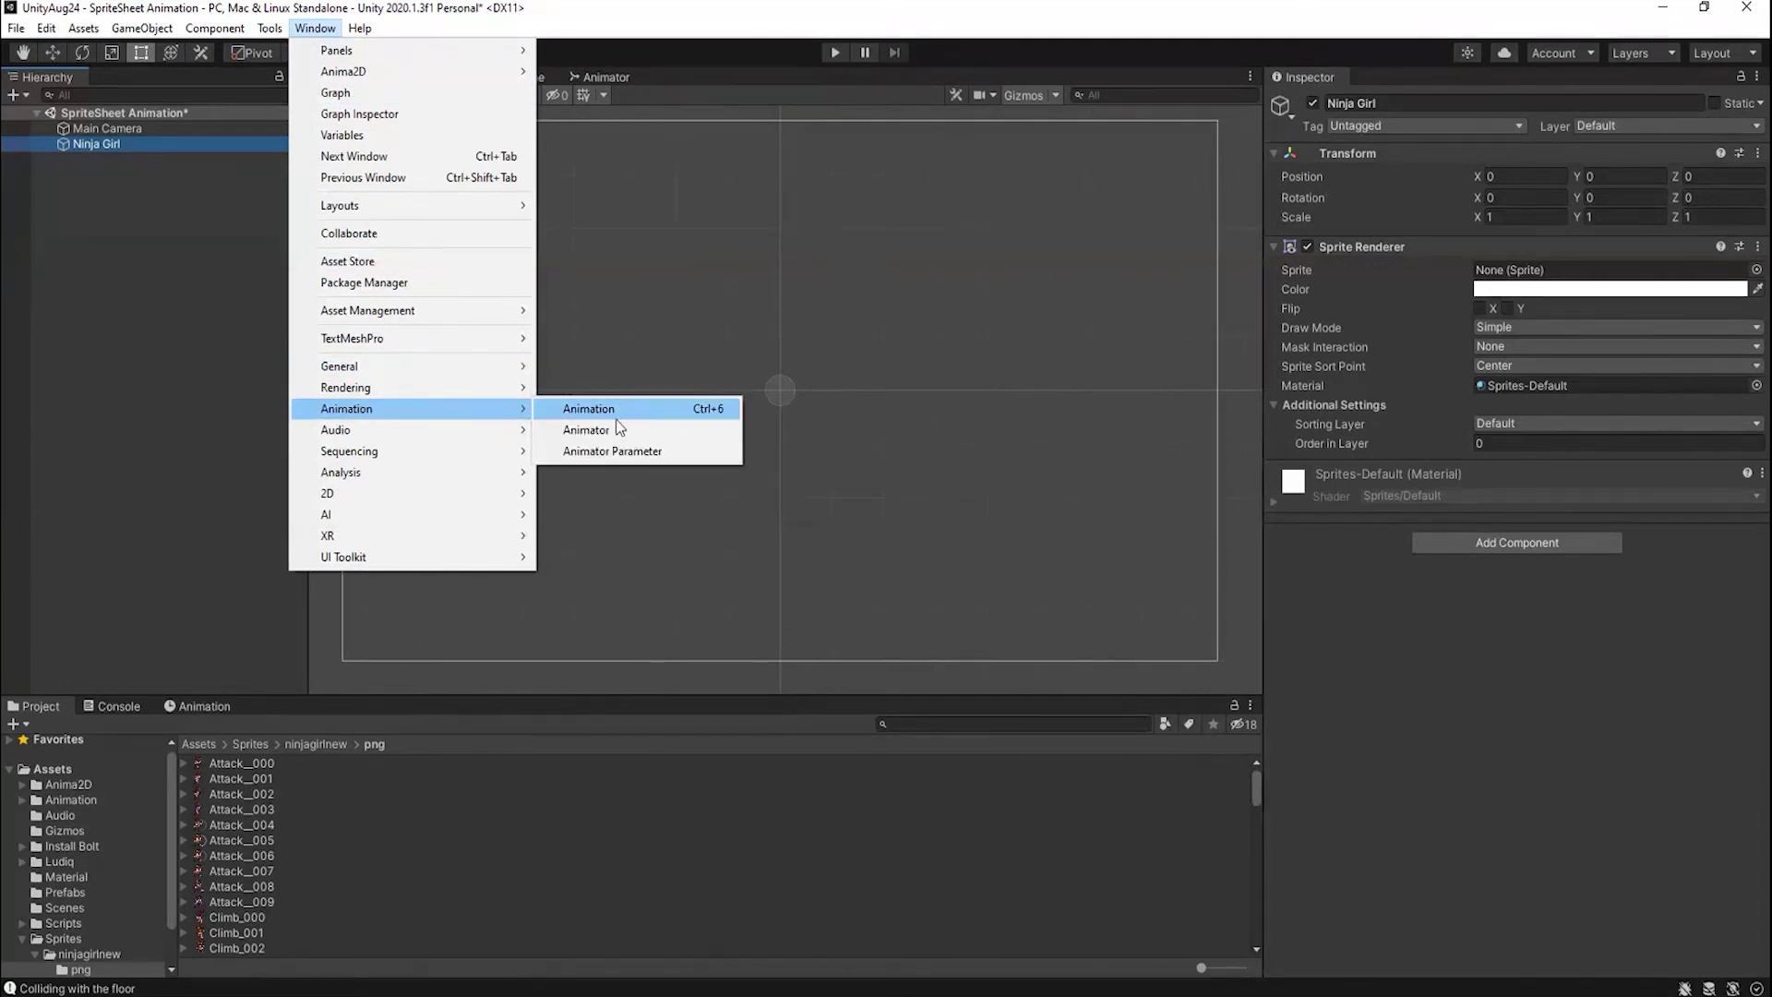
click(696, 417)
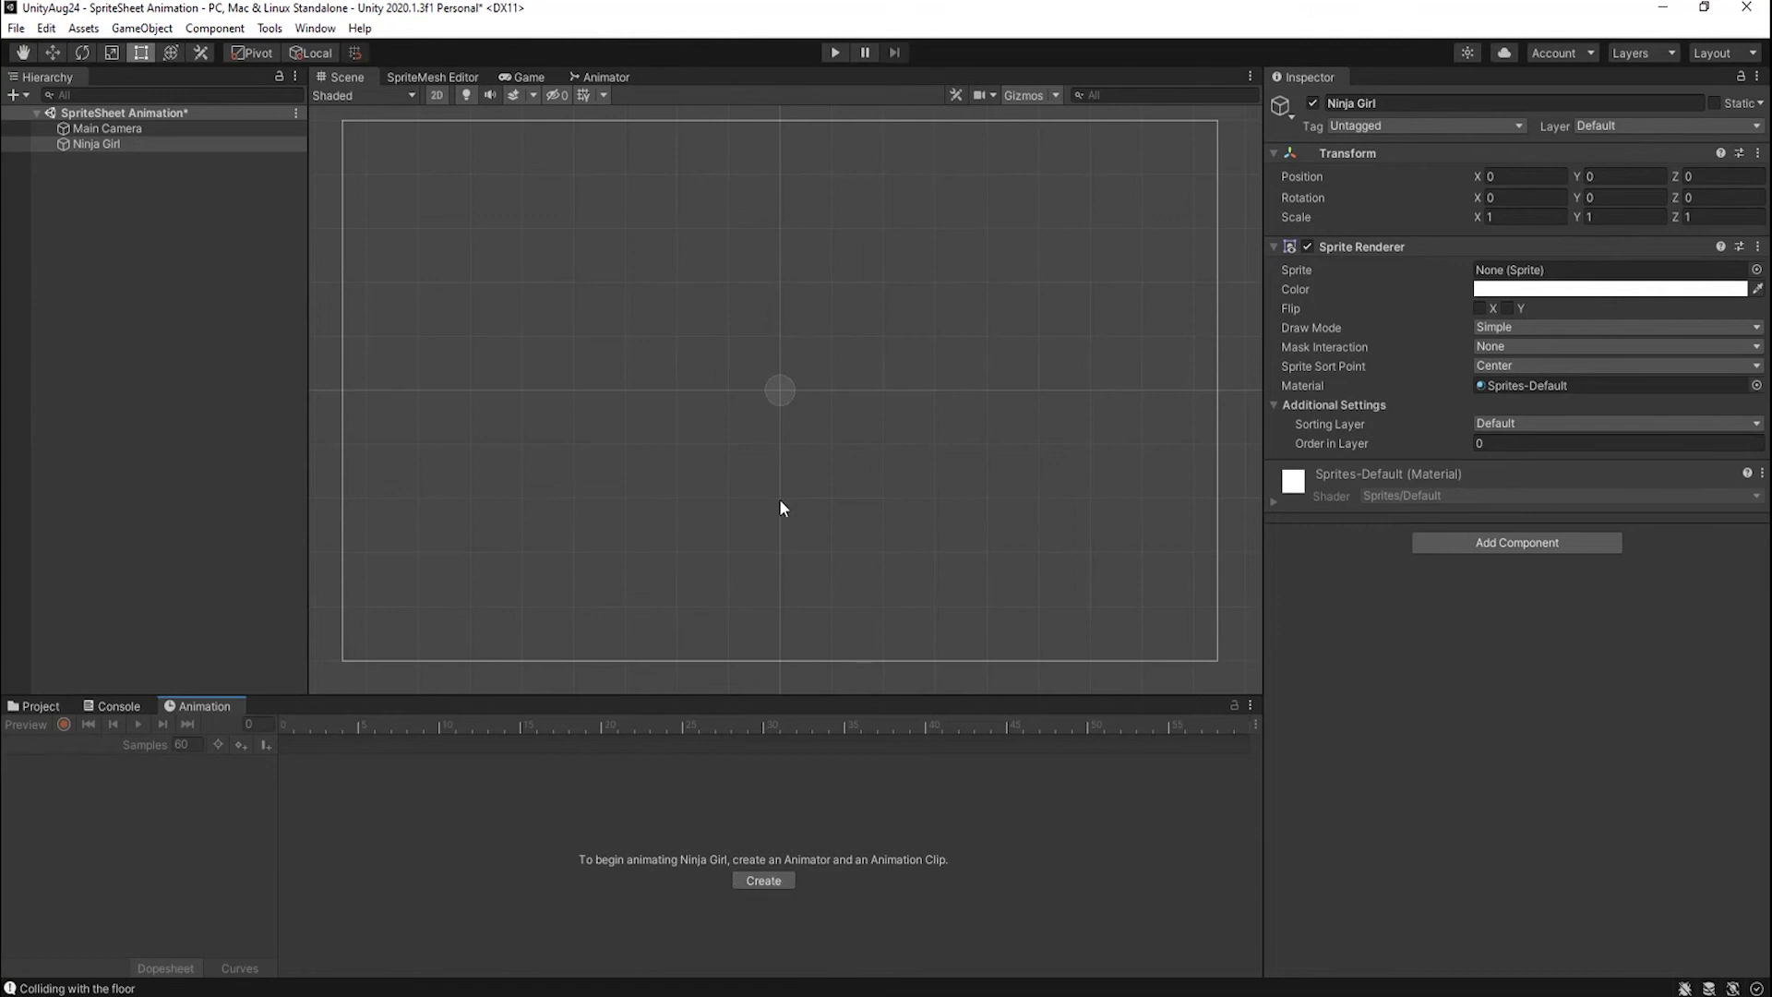
click(1523, 545)
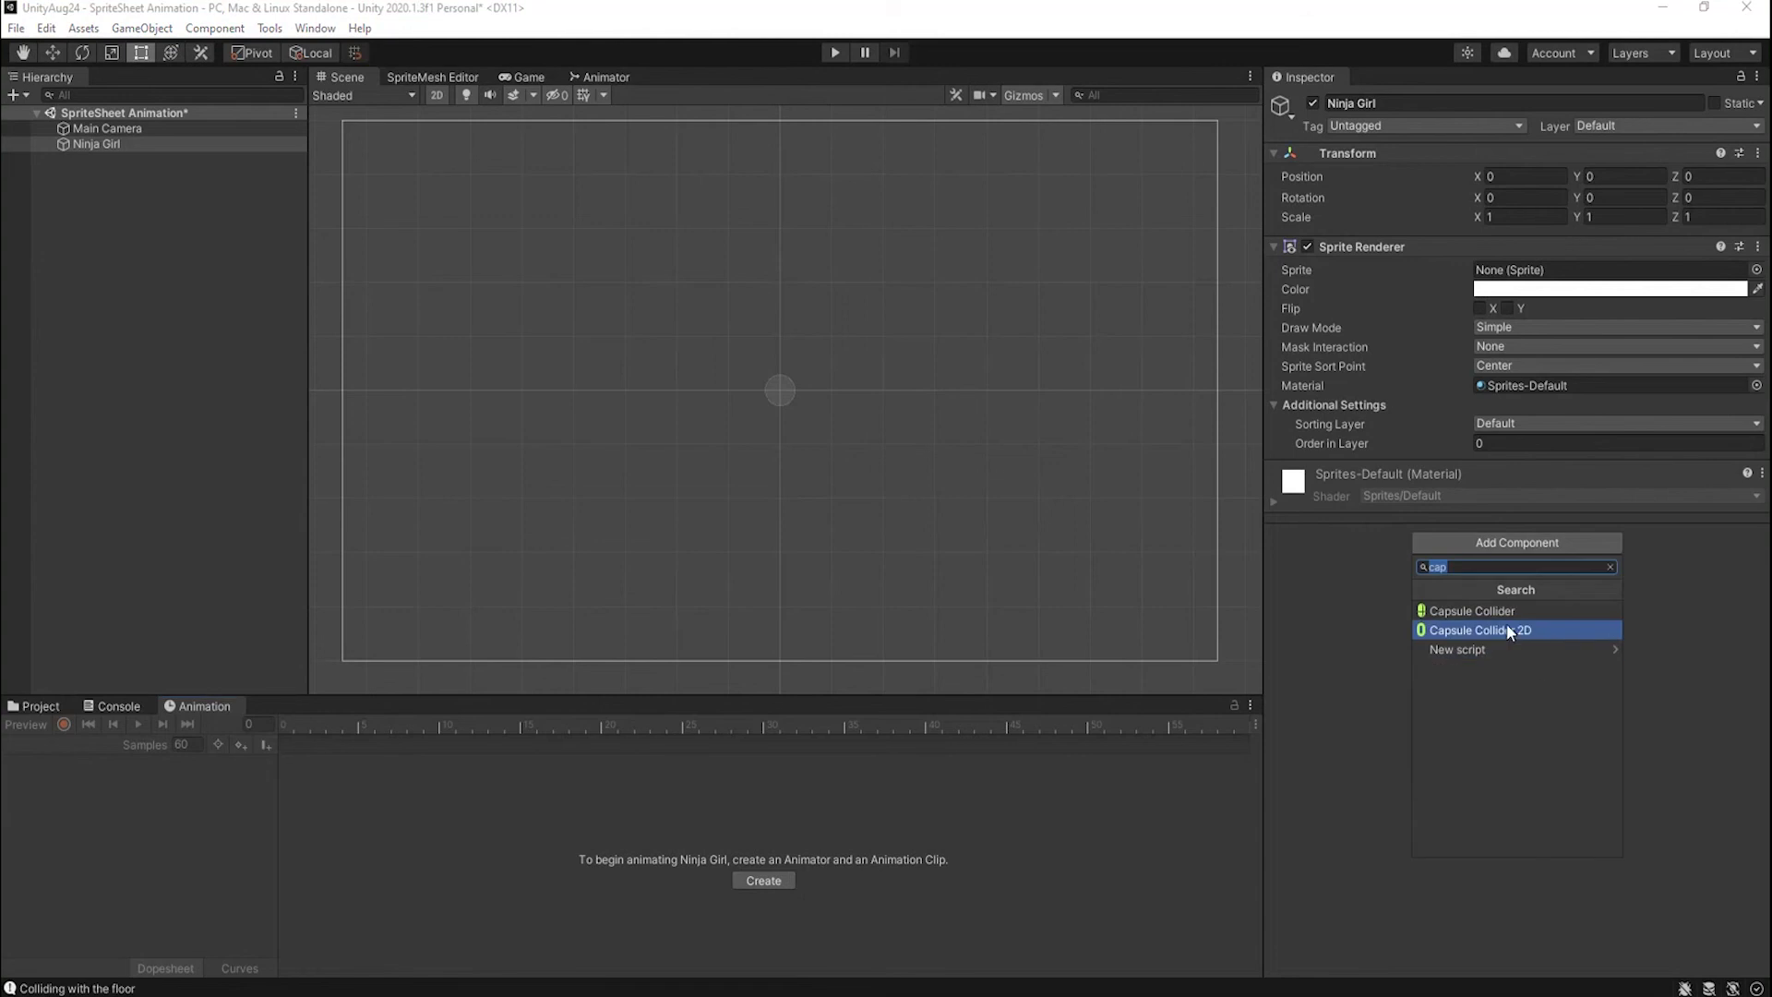
text(anima)
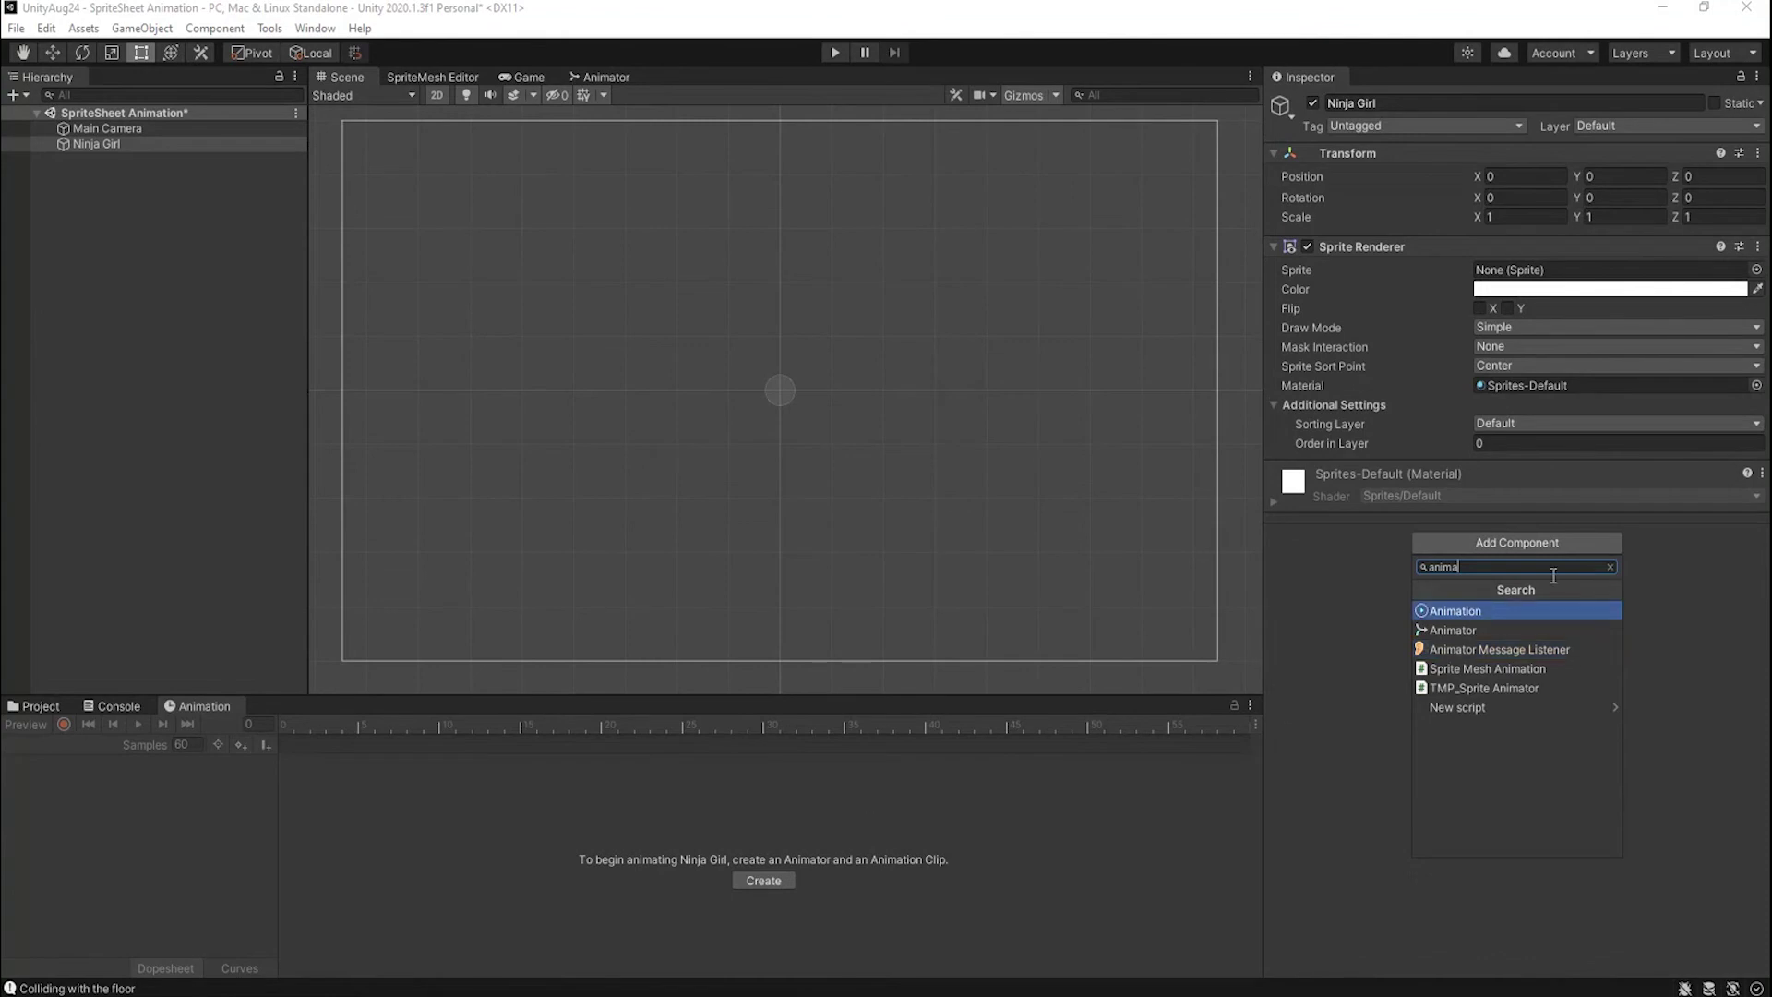
click(1055, 824)
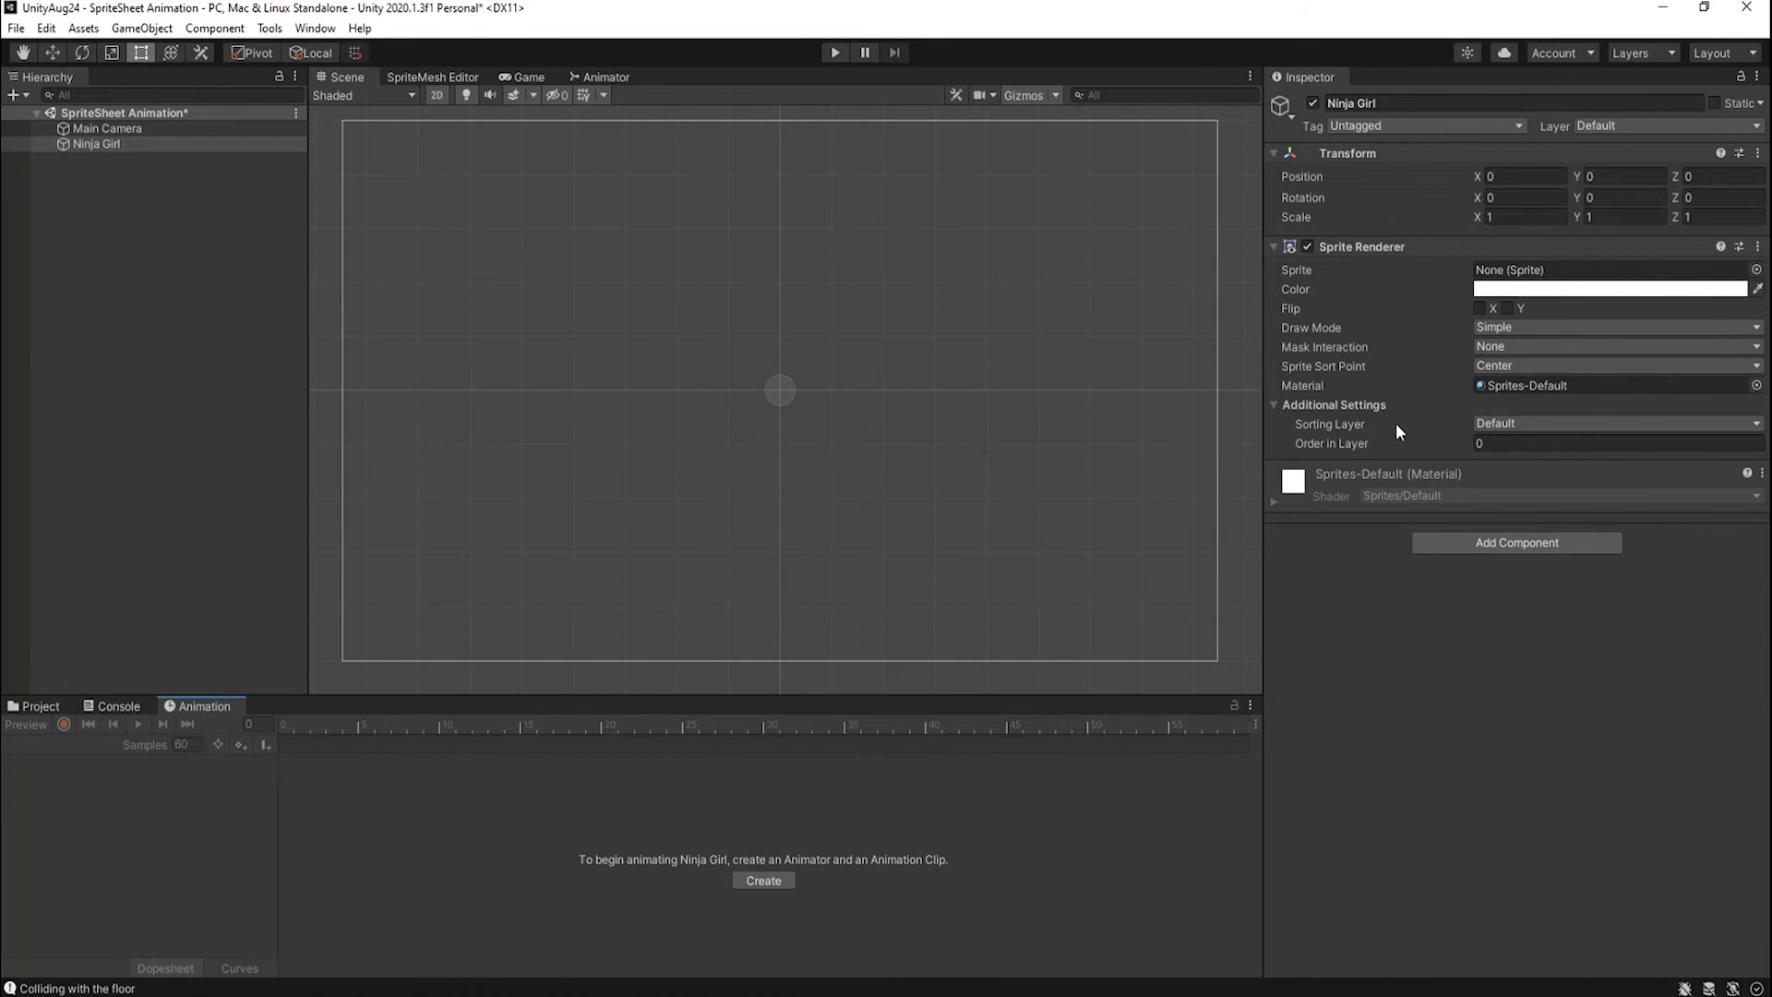
Start a new animation clip for the Ninja Girl object and browse to the project's Assets/Animation folder for saving it.
click(91, 145)
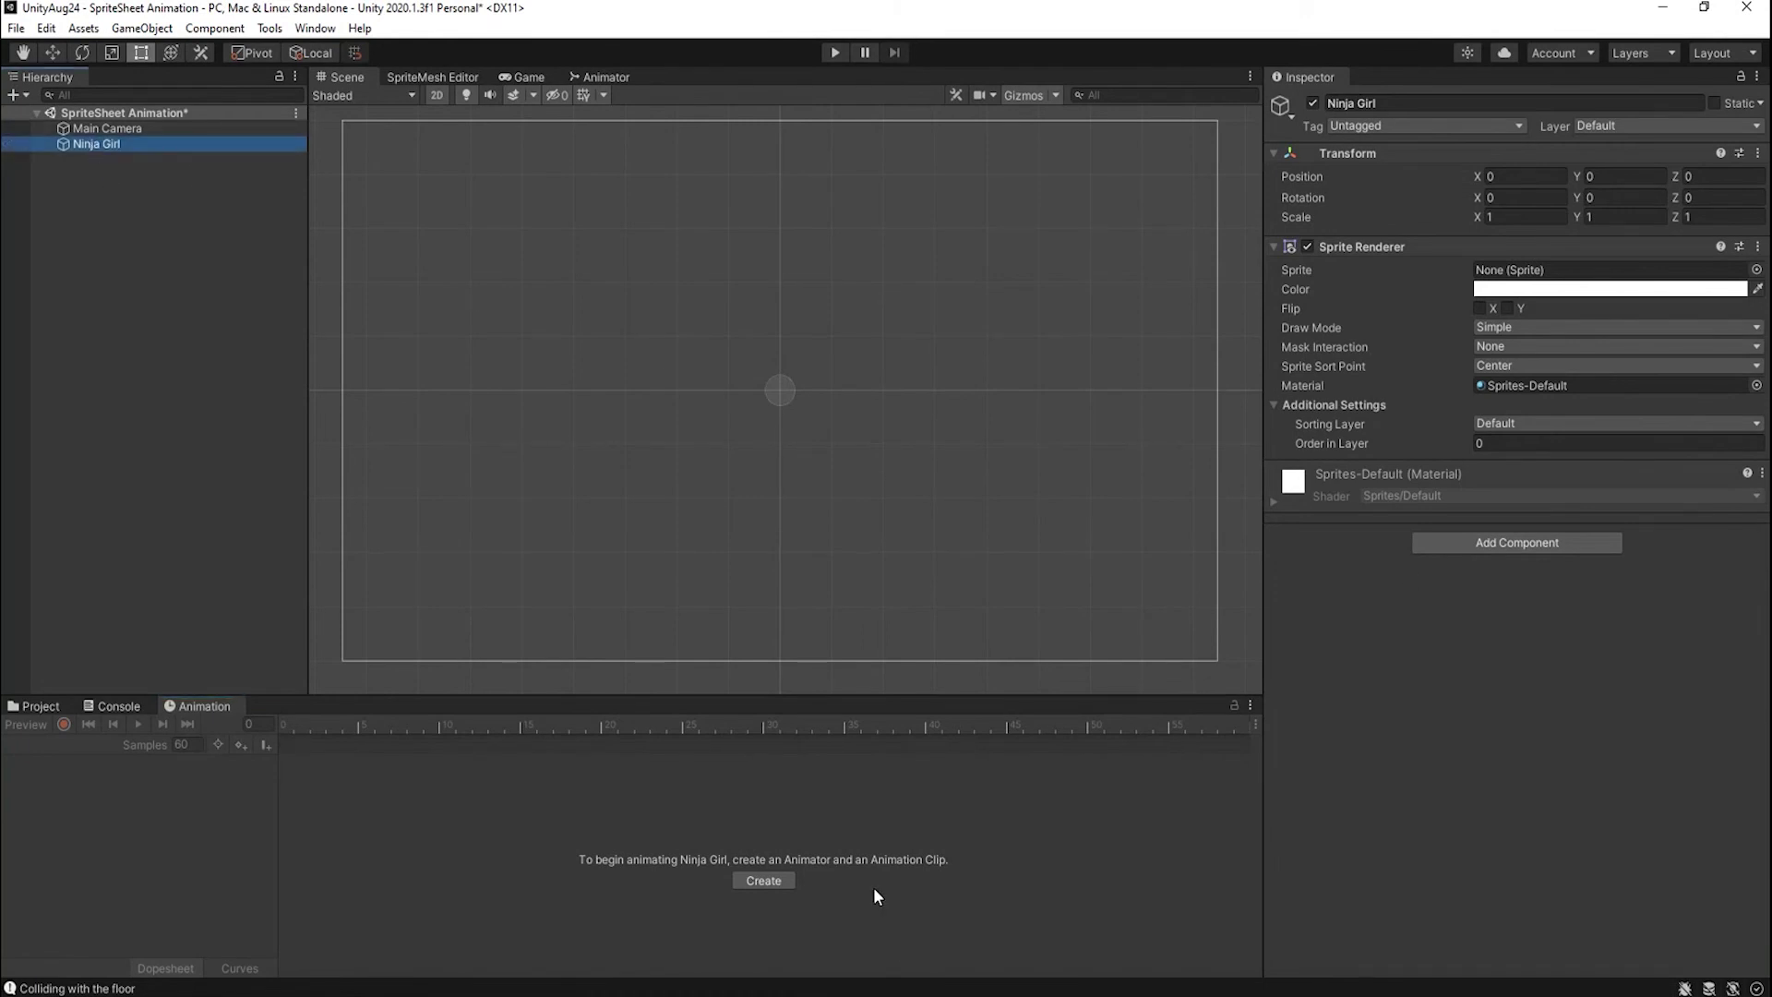
click(771, 882)
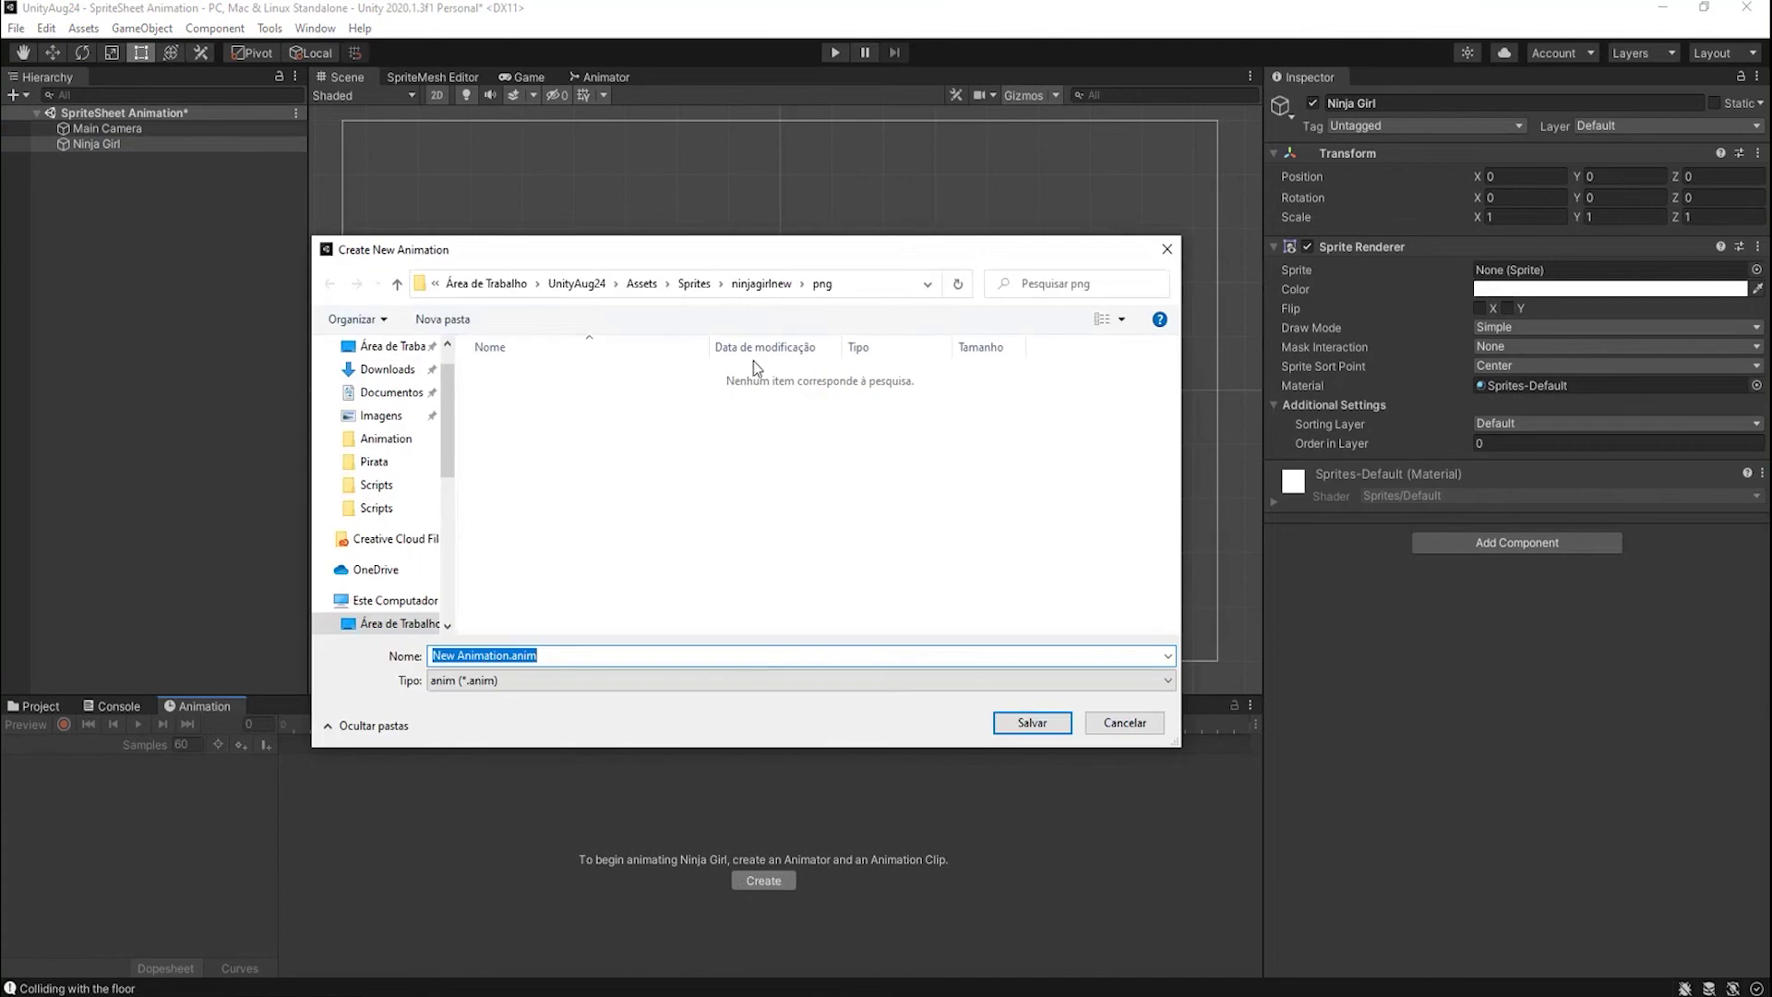
click(644, 284)
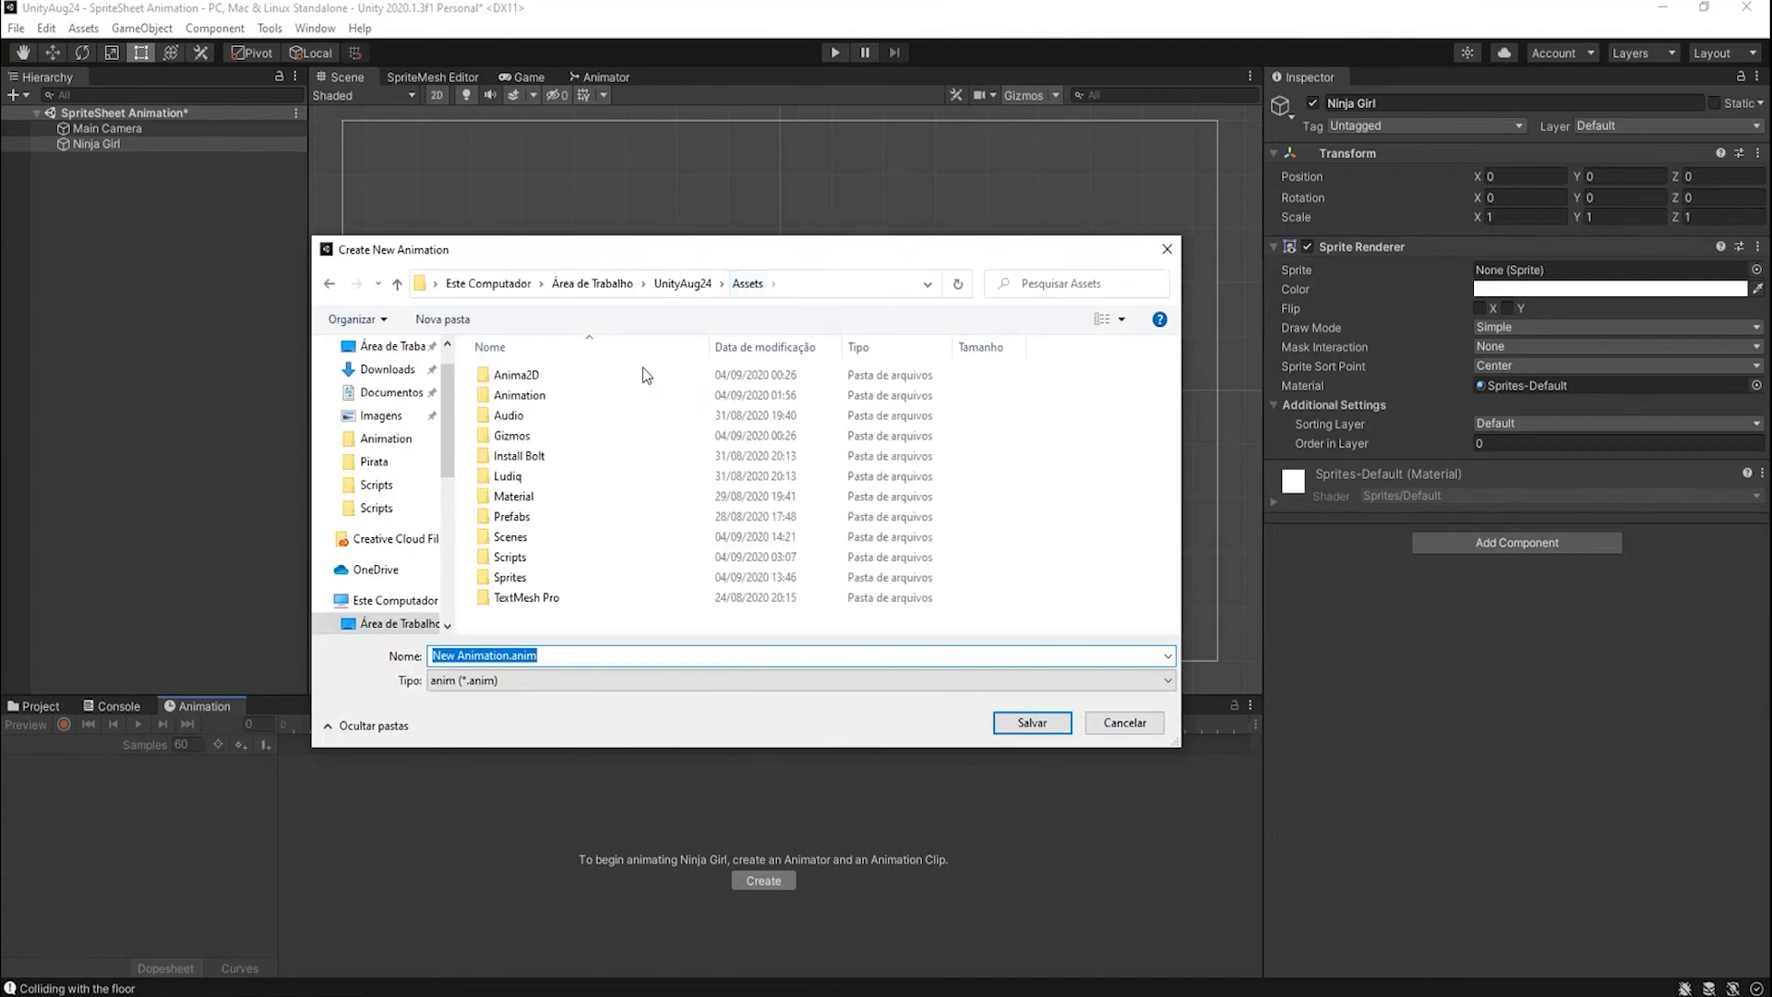
click(540, 402)
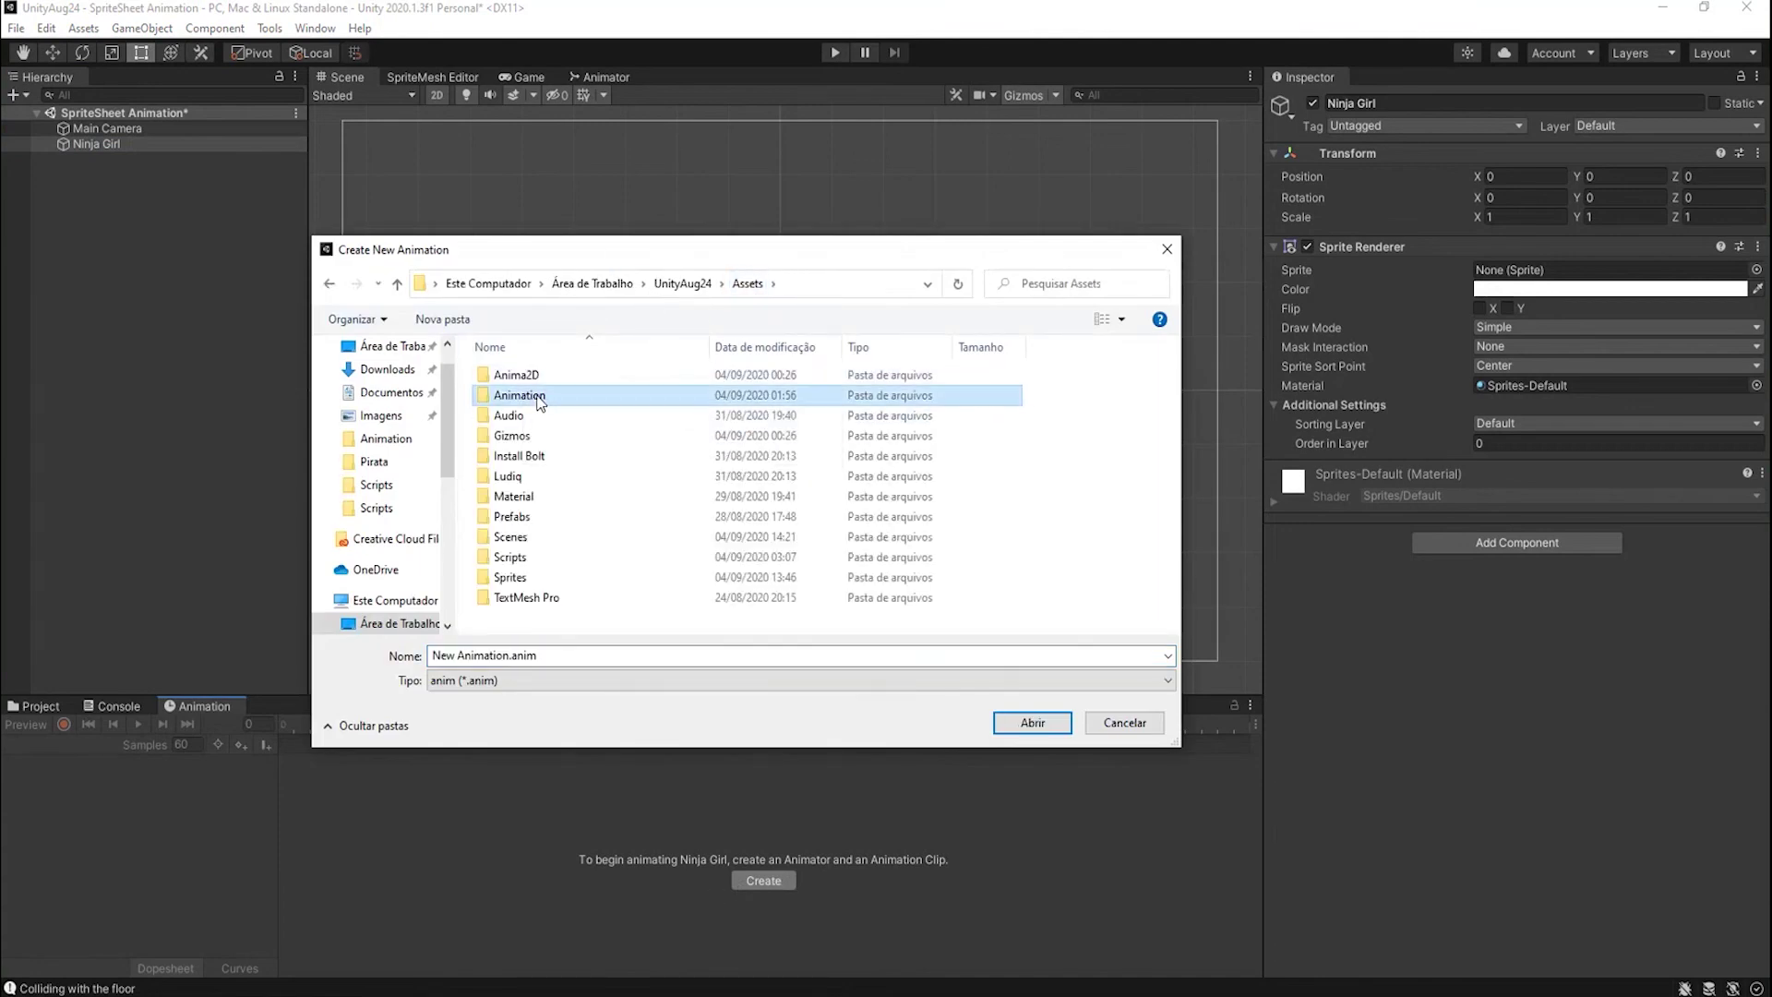
double_click(540, 401)
Create a folder named Ninja Girl inside the Animation folder.
right_click(538, 504)
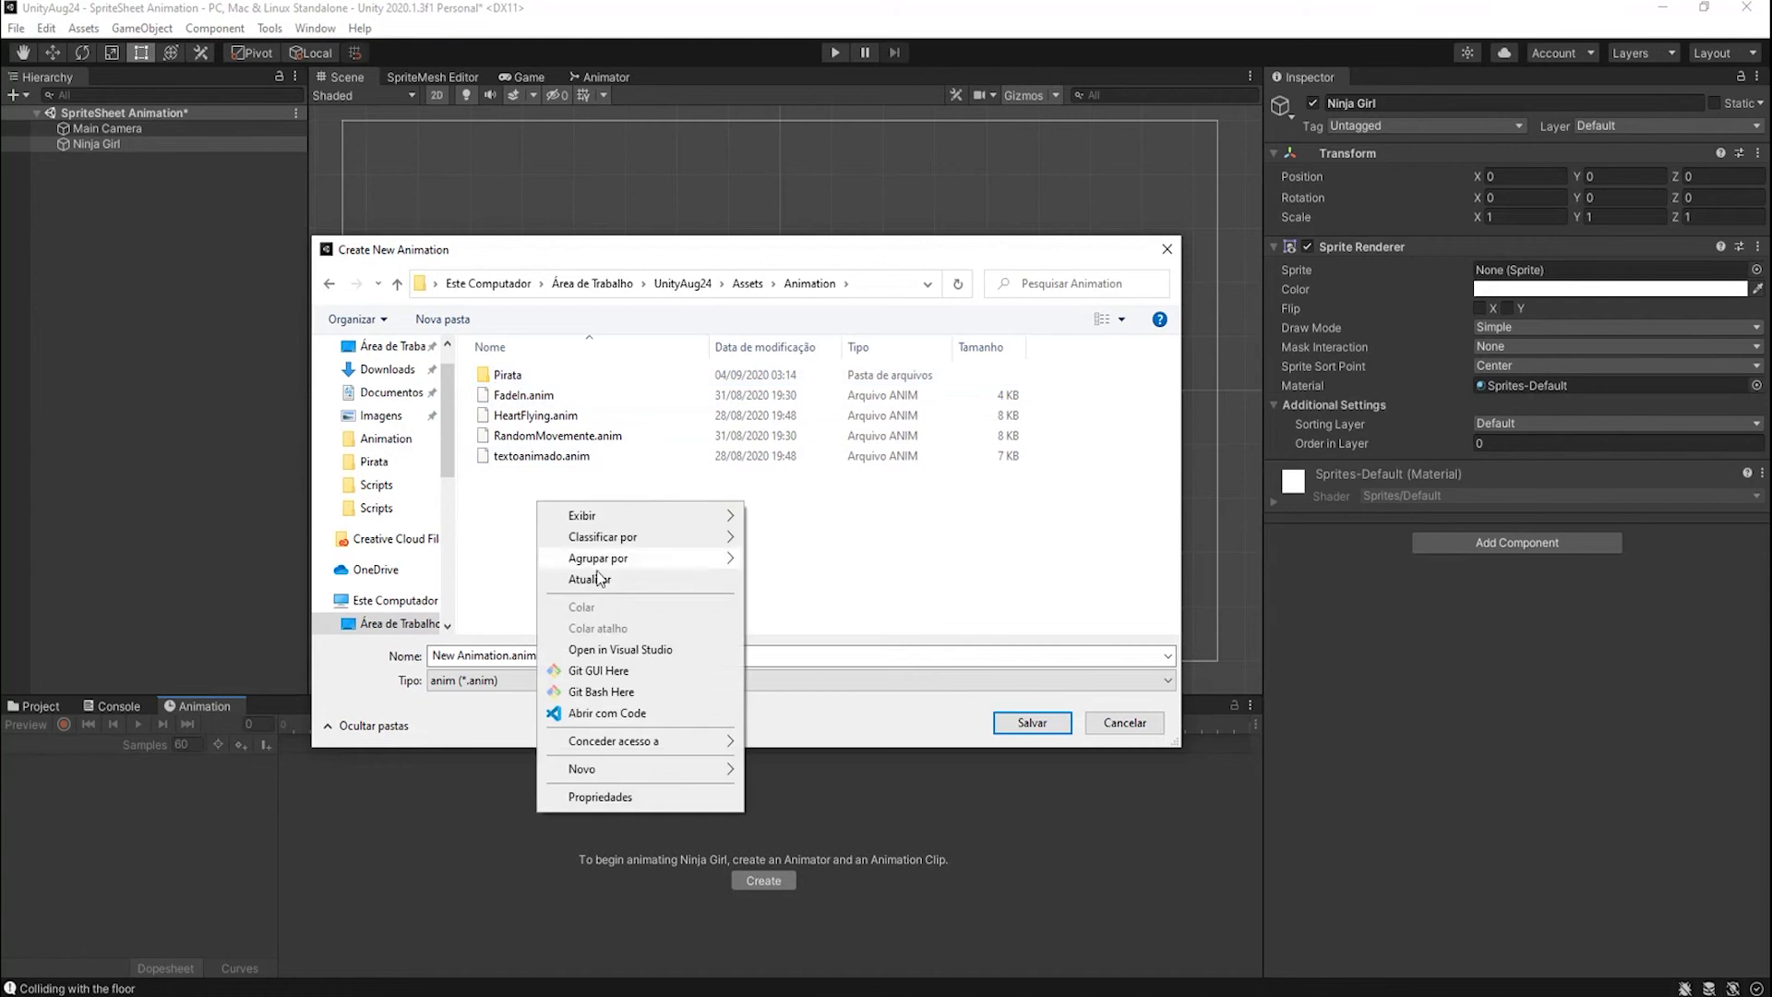
mouse_move(646, 769)
click(814, 762)
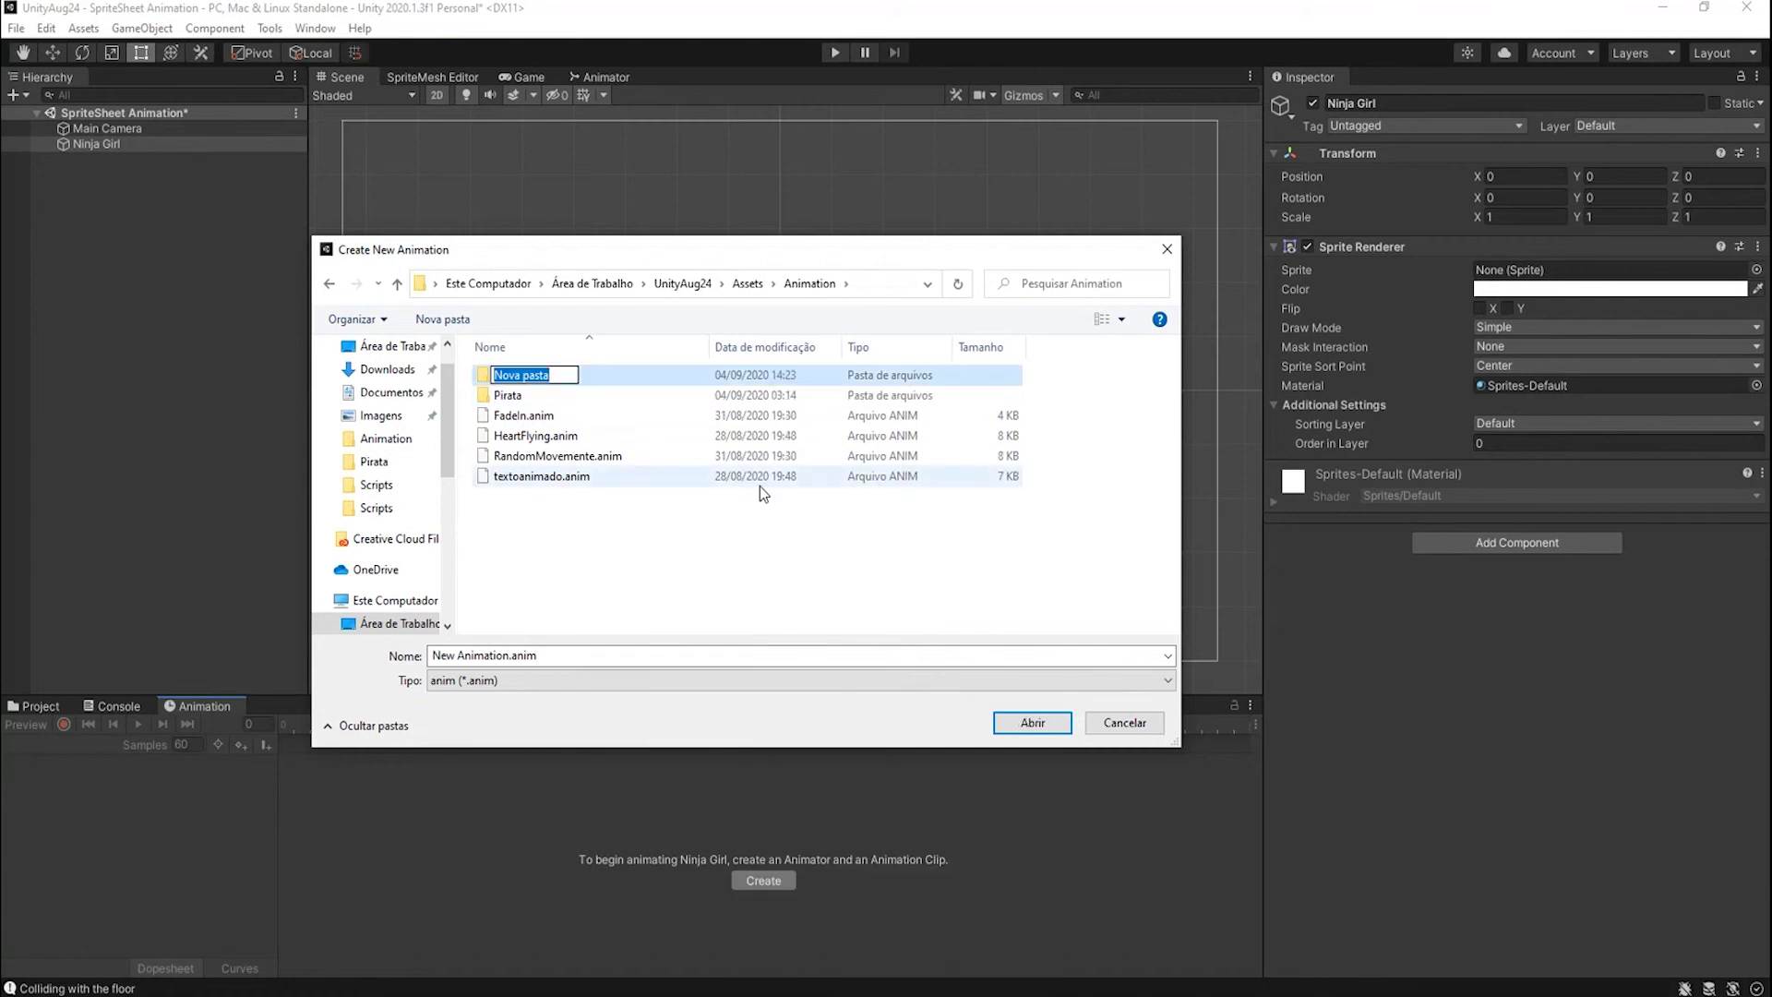
text(Ninja Grilk)
key(BackSpace)
key(BackSpace)
key(BackSpace)
key(BackSpace)
text(irl)
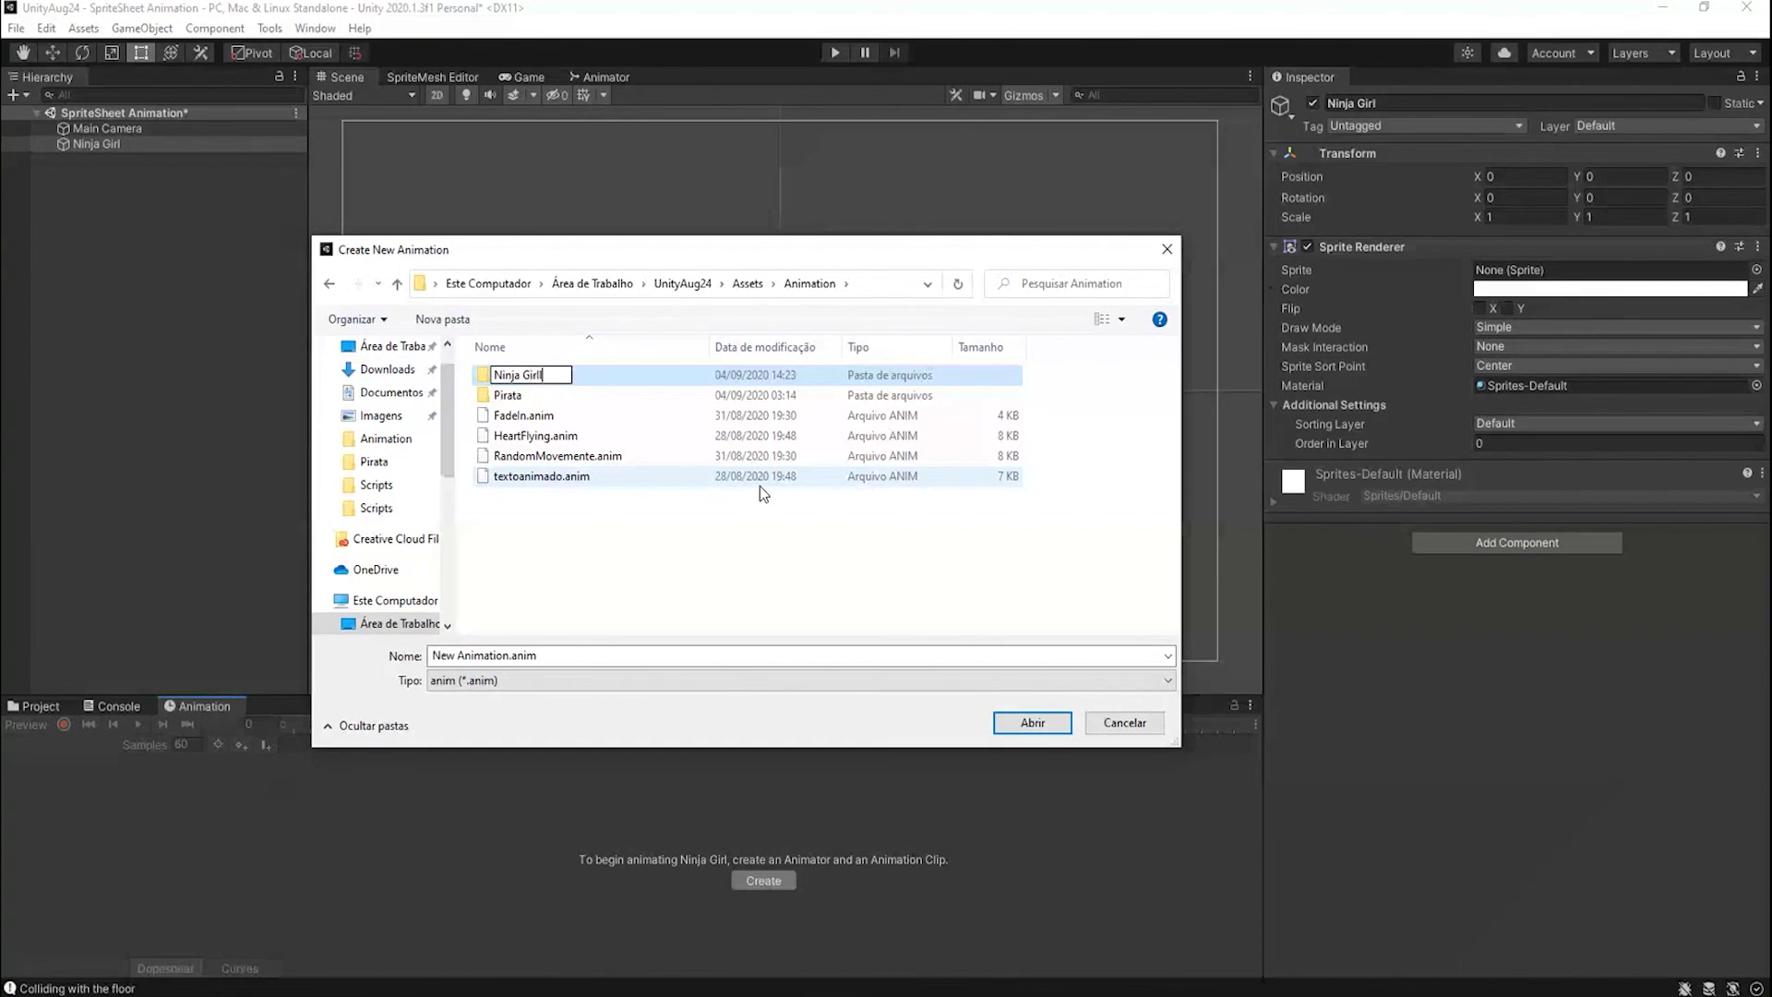
key(Return)
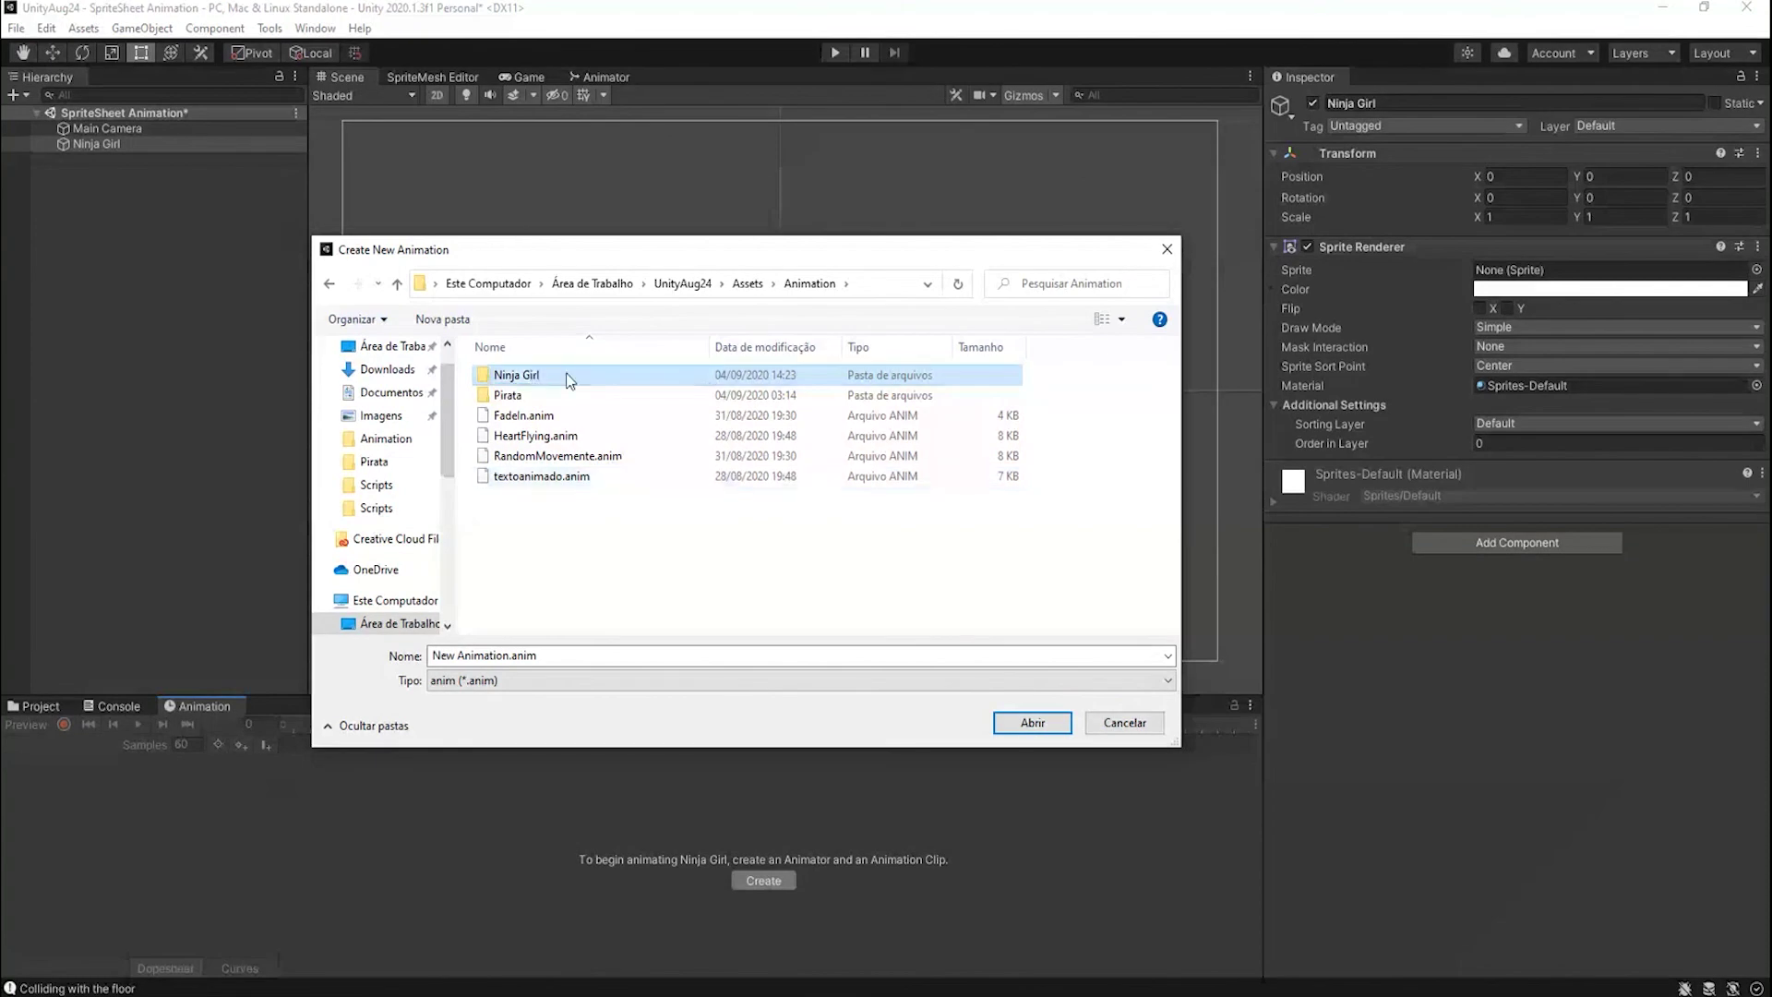
Save the new animation clip as ninja-idle in the Ninja Girl folder.
double_click(570, 380)
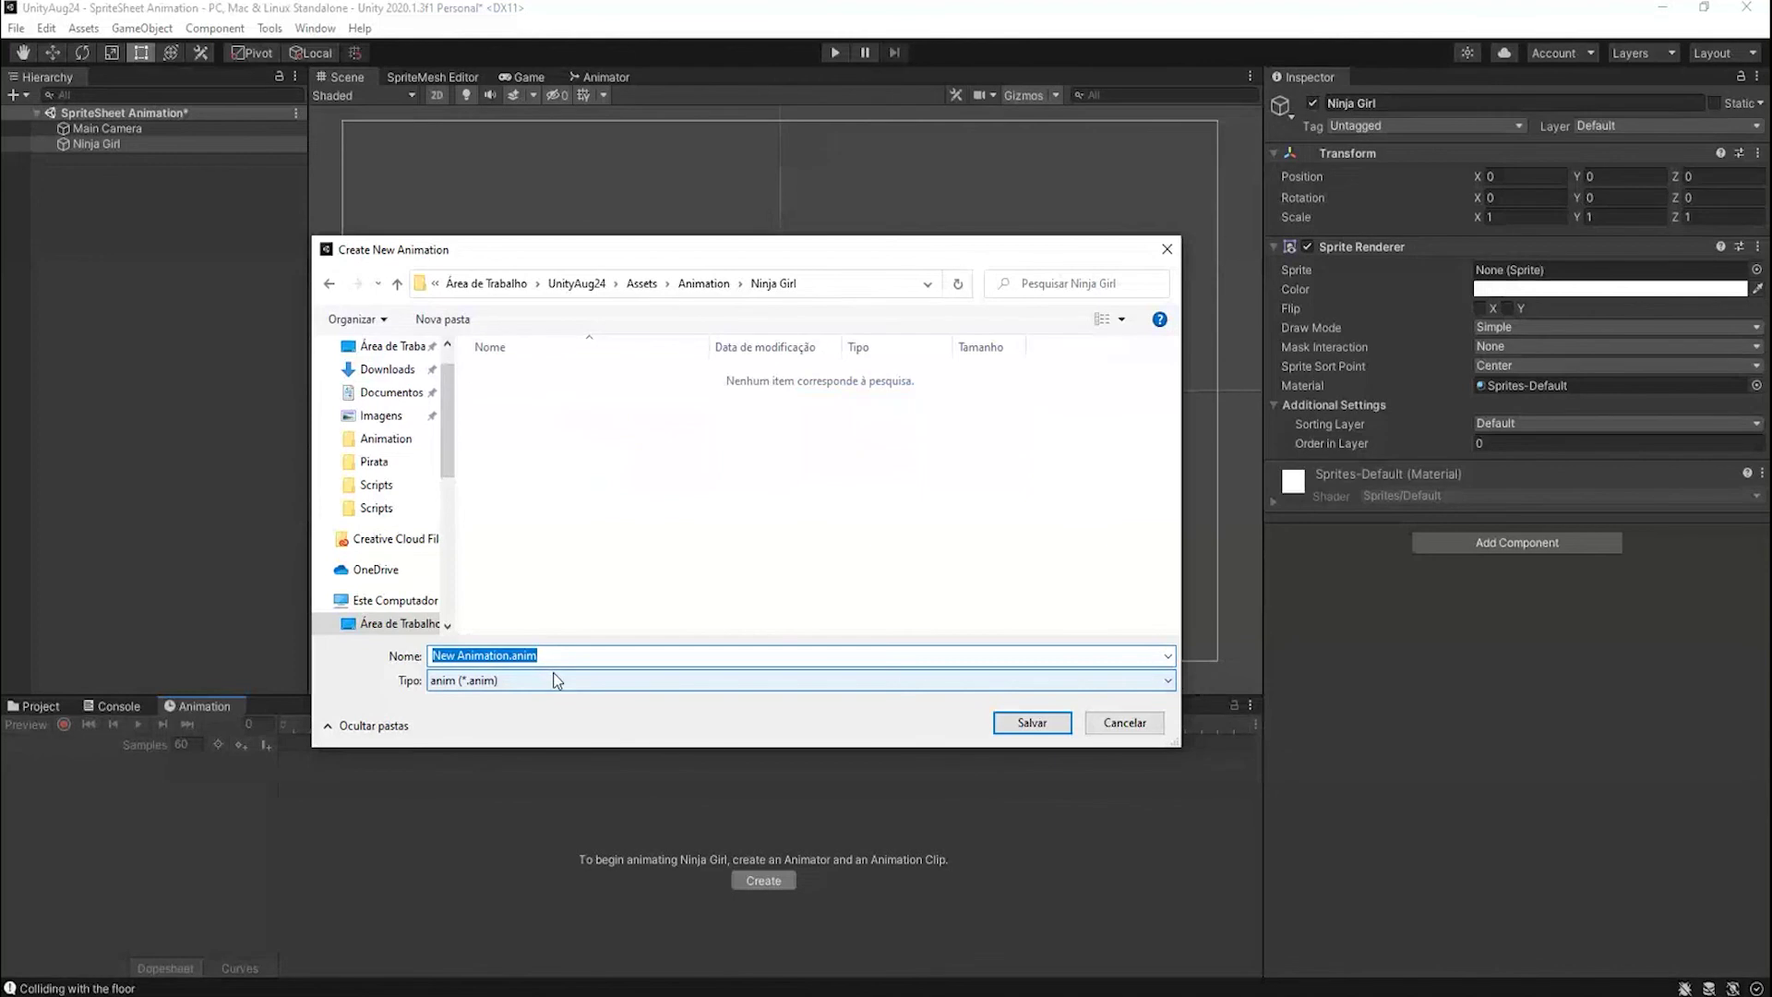
text(ninja)
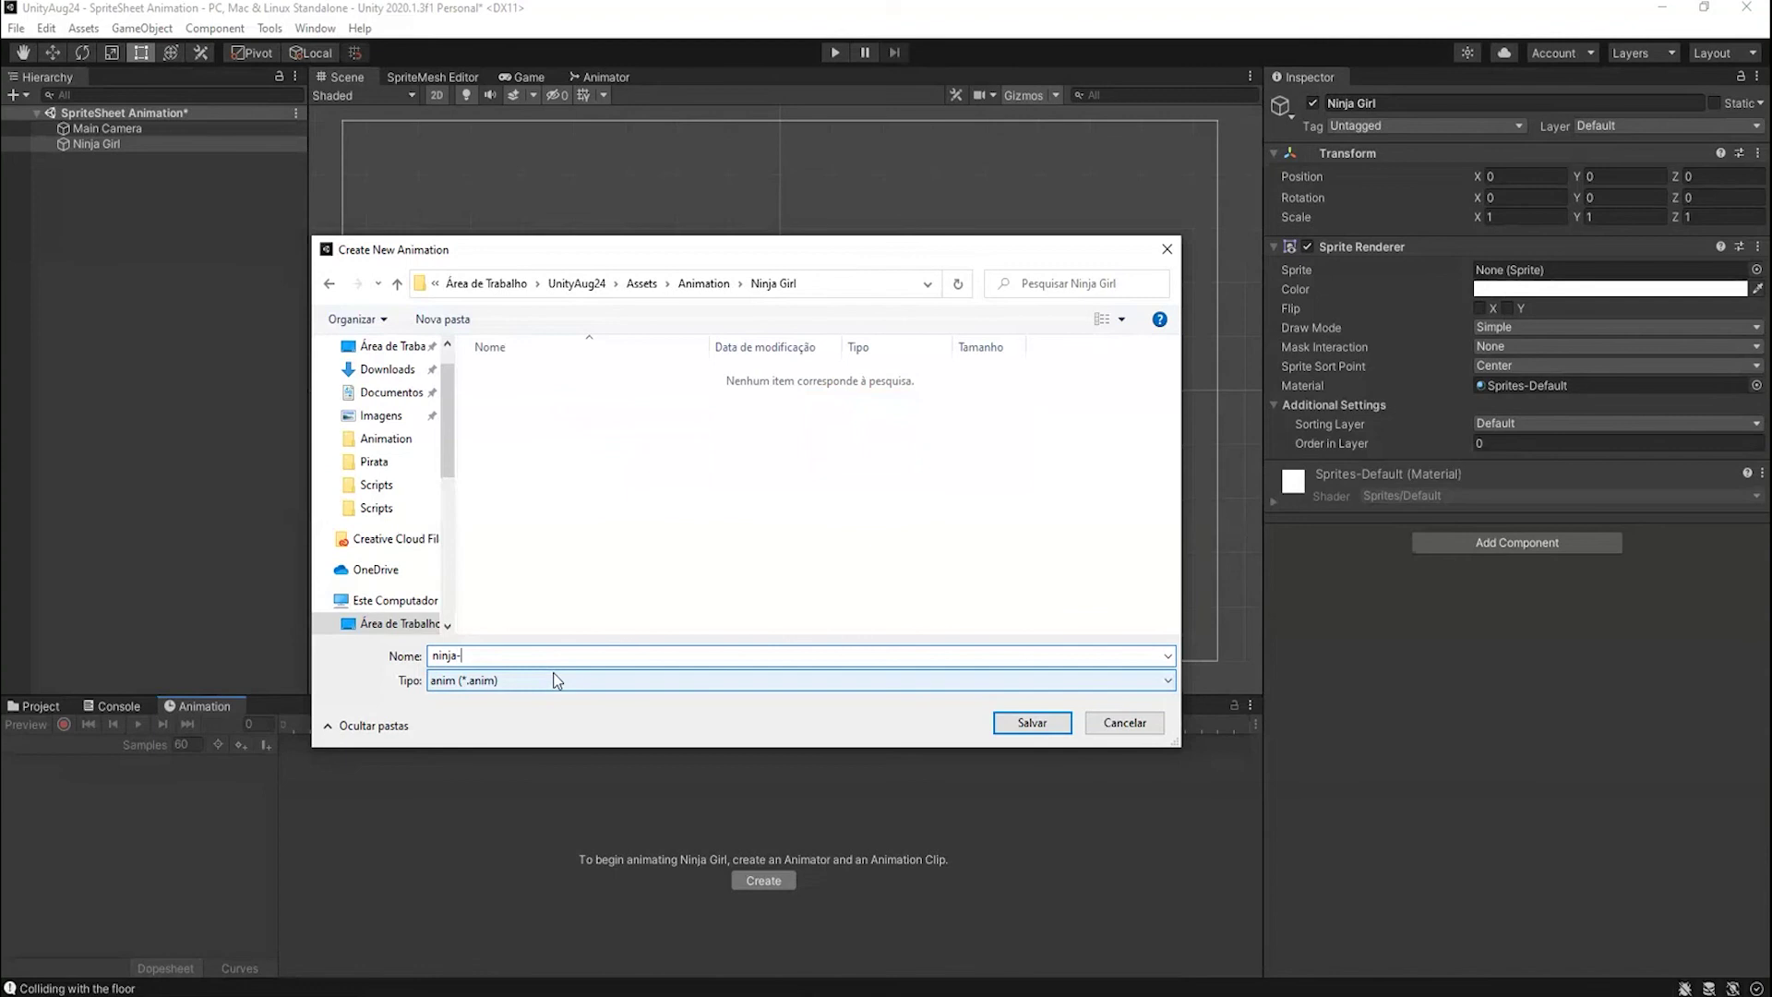
text(-idle)
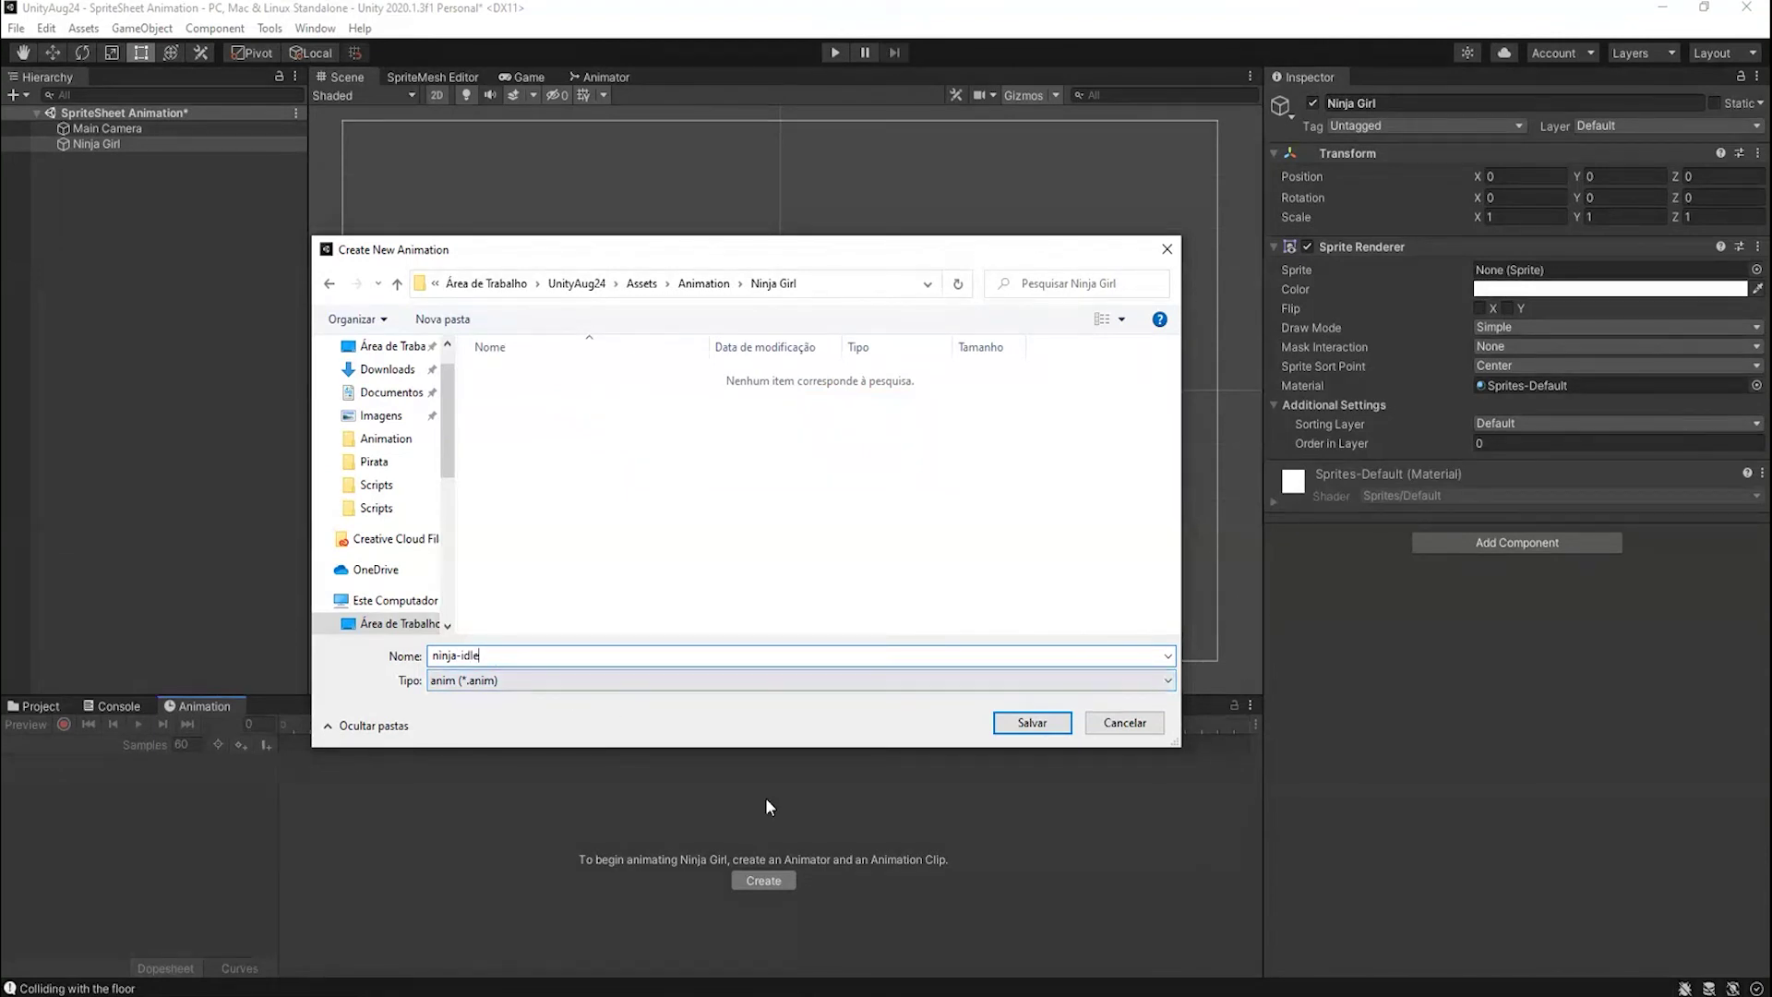
click(1038, 729)
click(1038, 729)
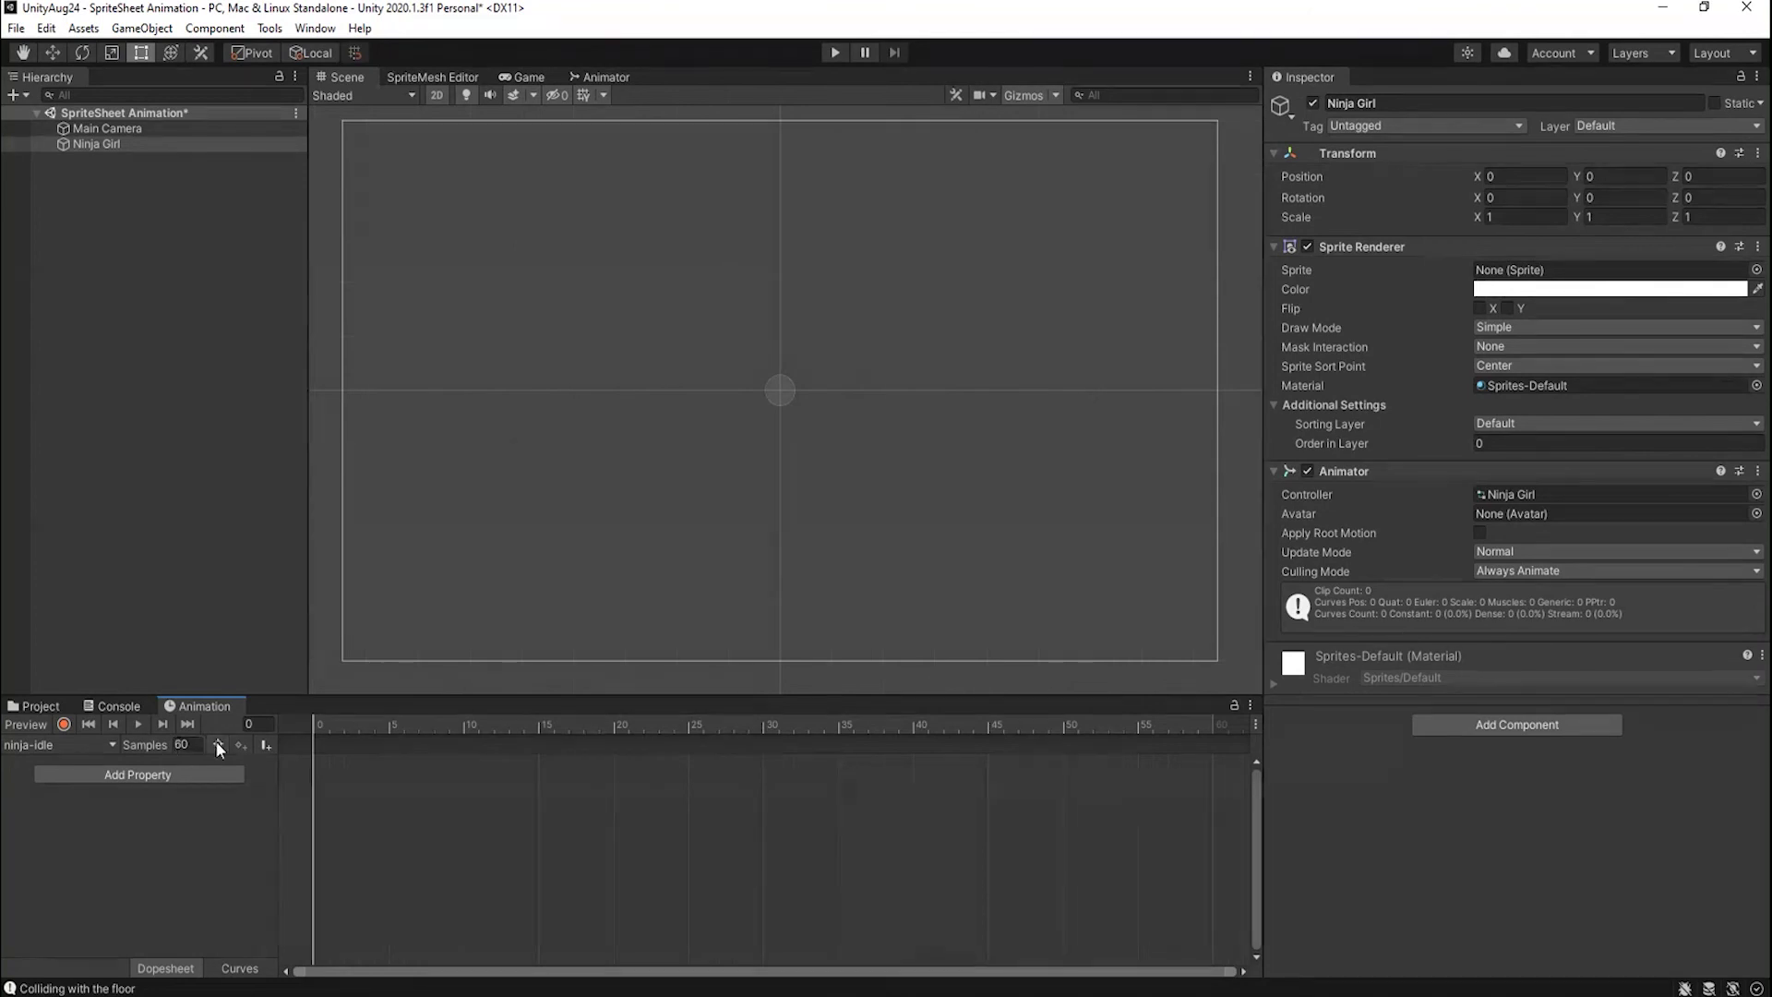
Set the ninja-idle clip's sample rate to 24.
click(184, 745)
text(24)
key(Return)
click(200, 747)
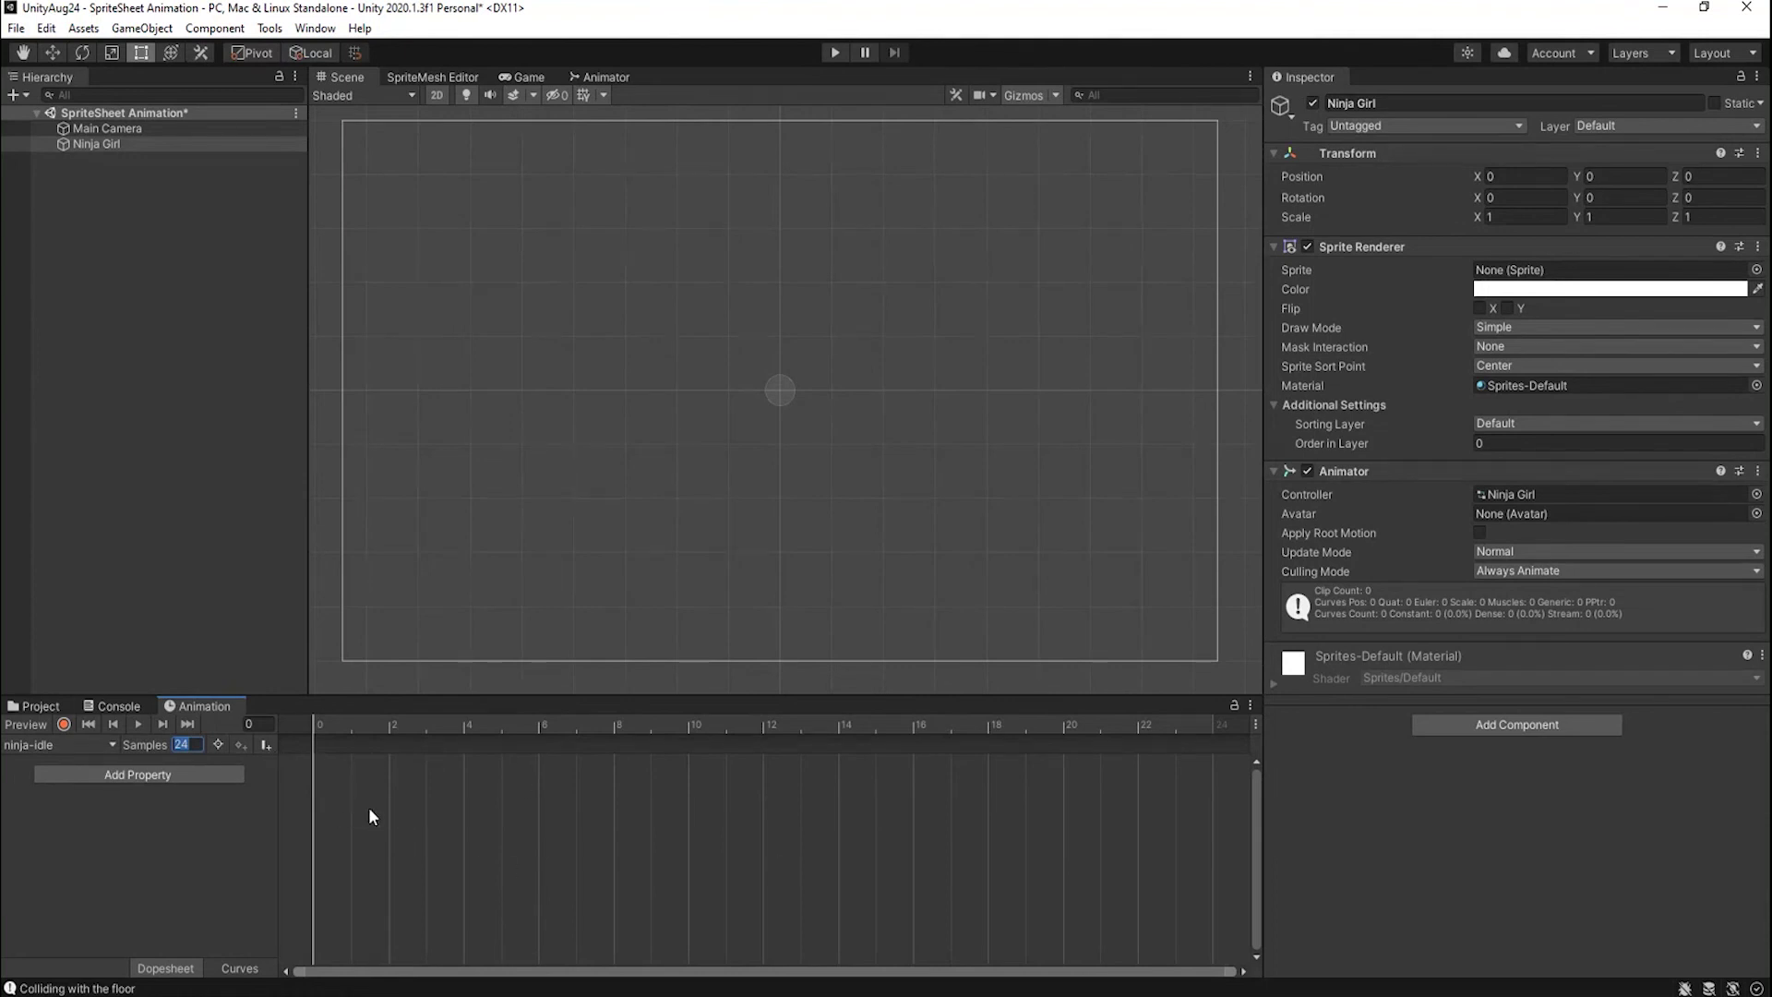
Dock the Project window above the Scene view, enlarge it and find the Idle sprites in the png folder.
click(48, 706)
drag(42, 705, 652, 250)
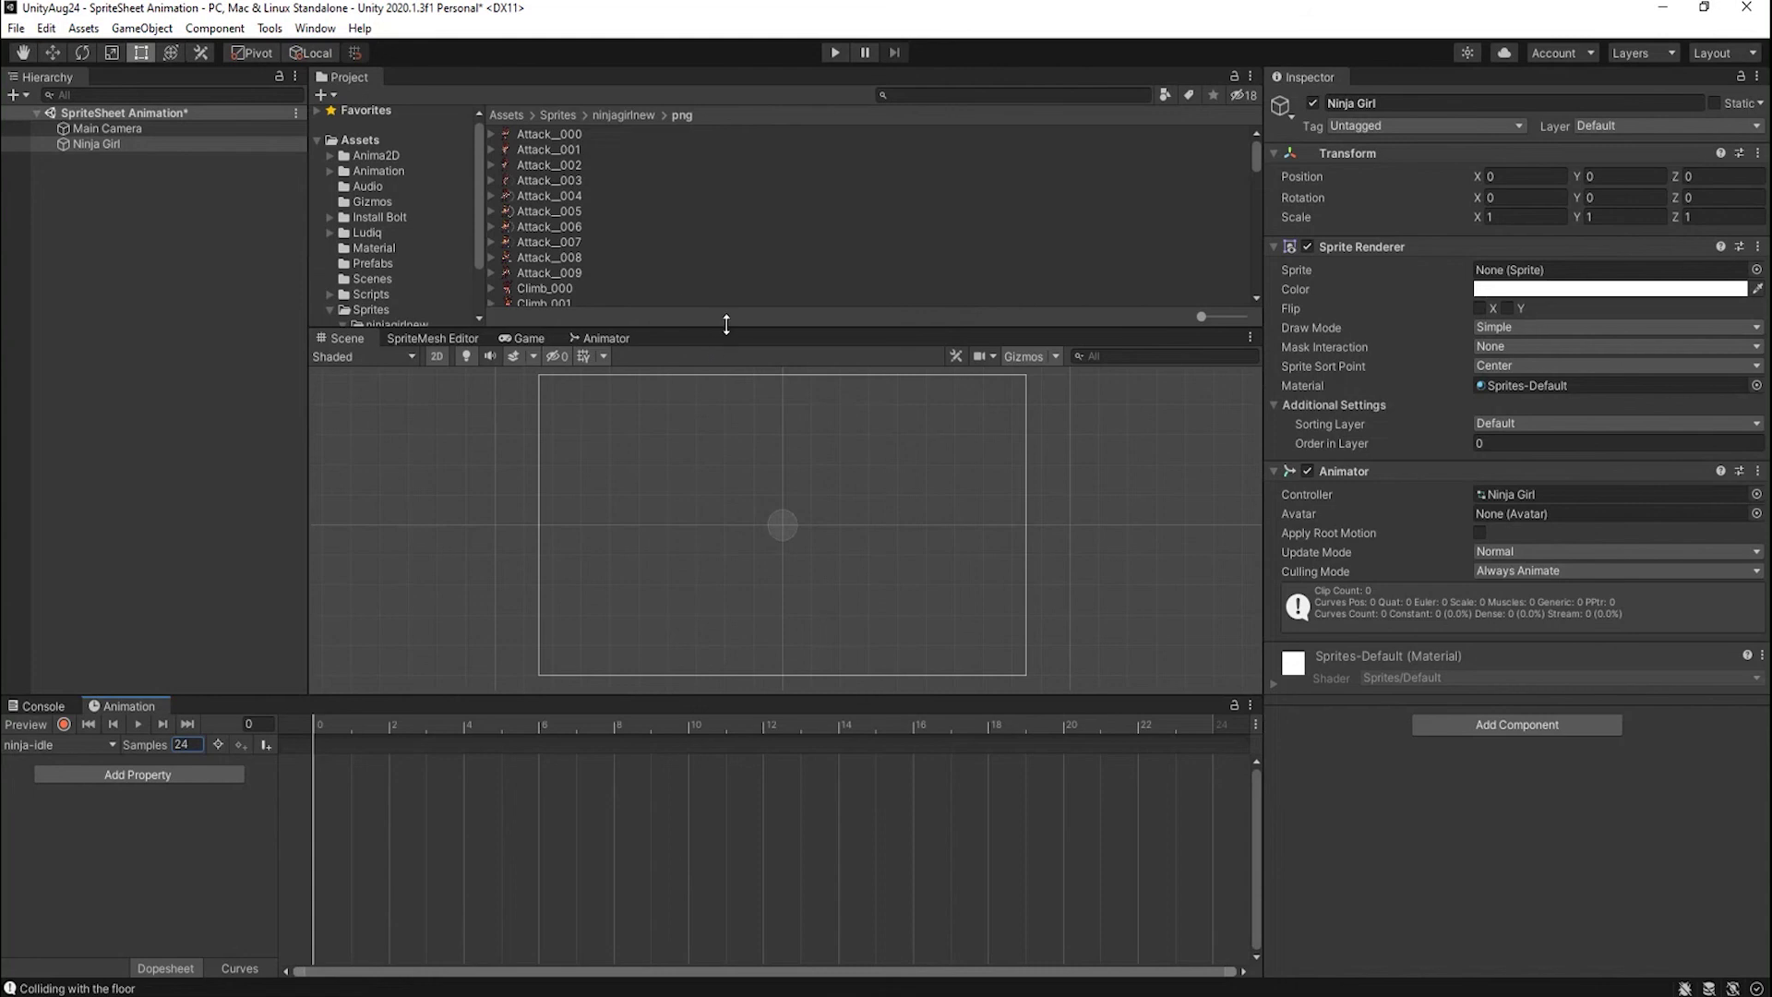
drag(726, 324, 723, 358)
scroll(596, 201, down, 2)
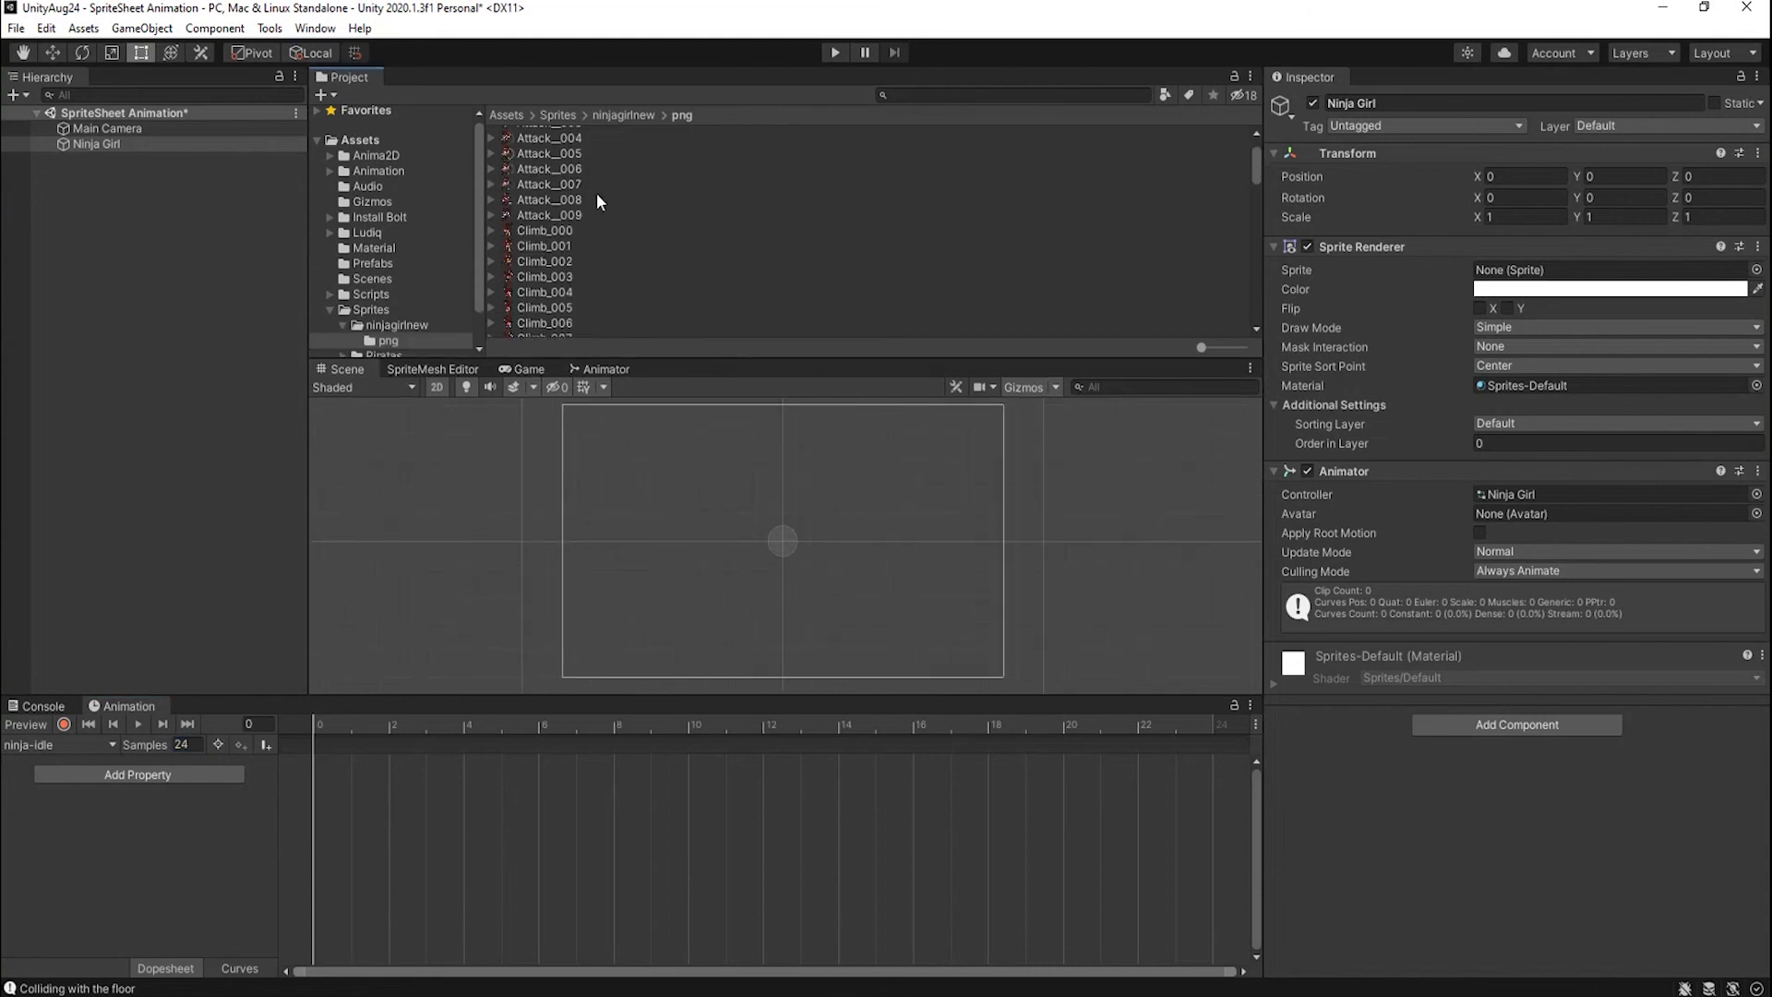
scroll(605, 194, down, 10)
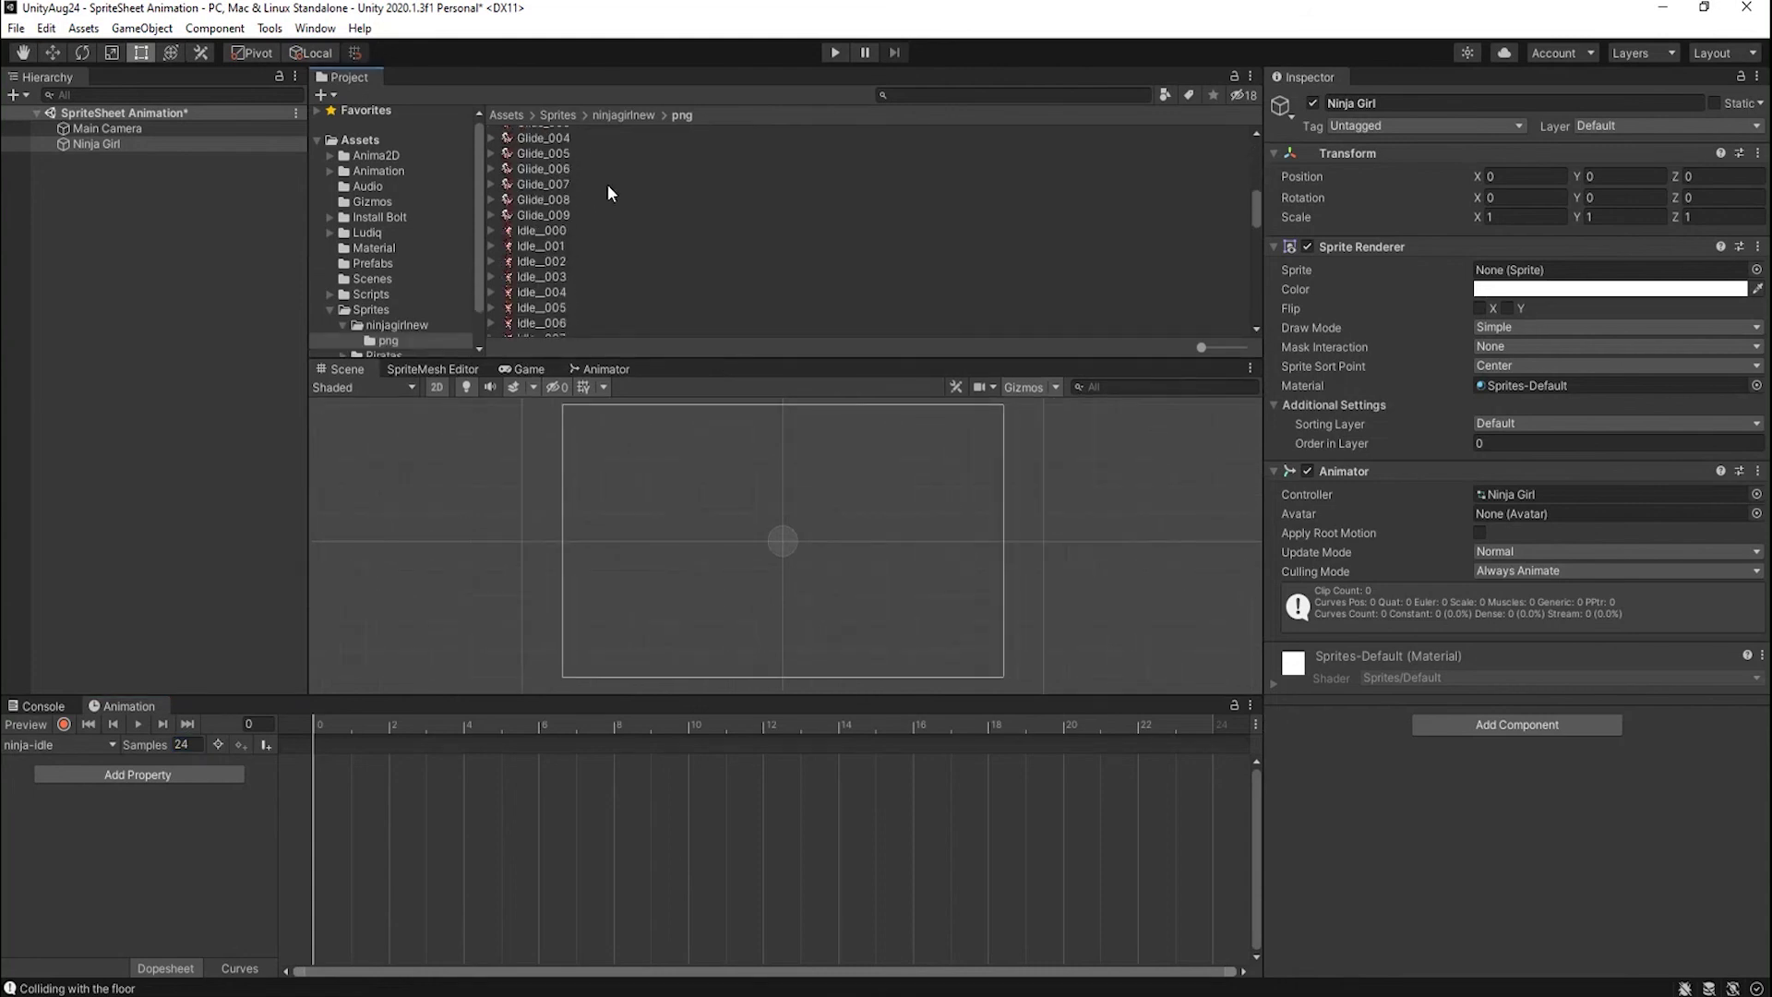
scroll(607, 189, down, 2)
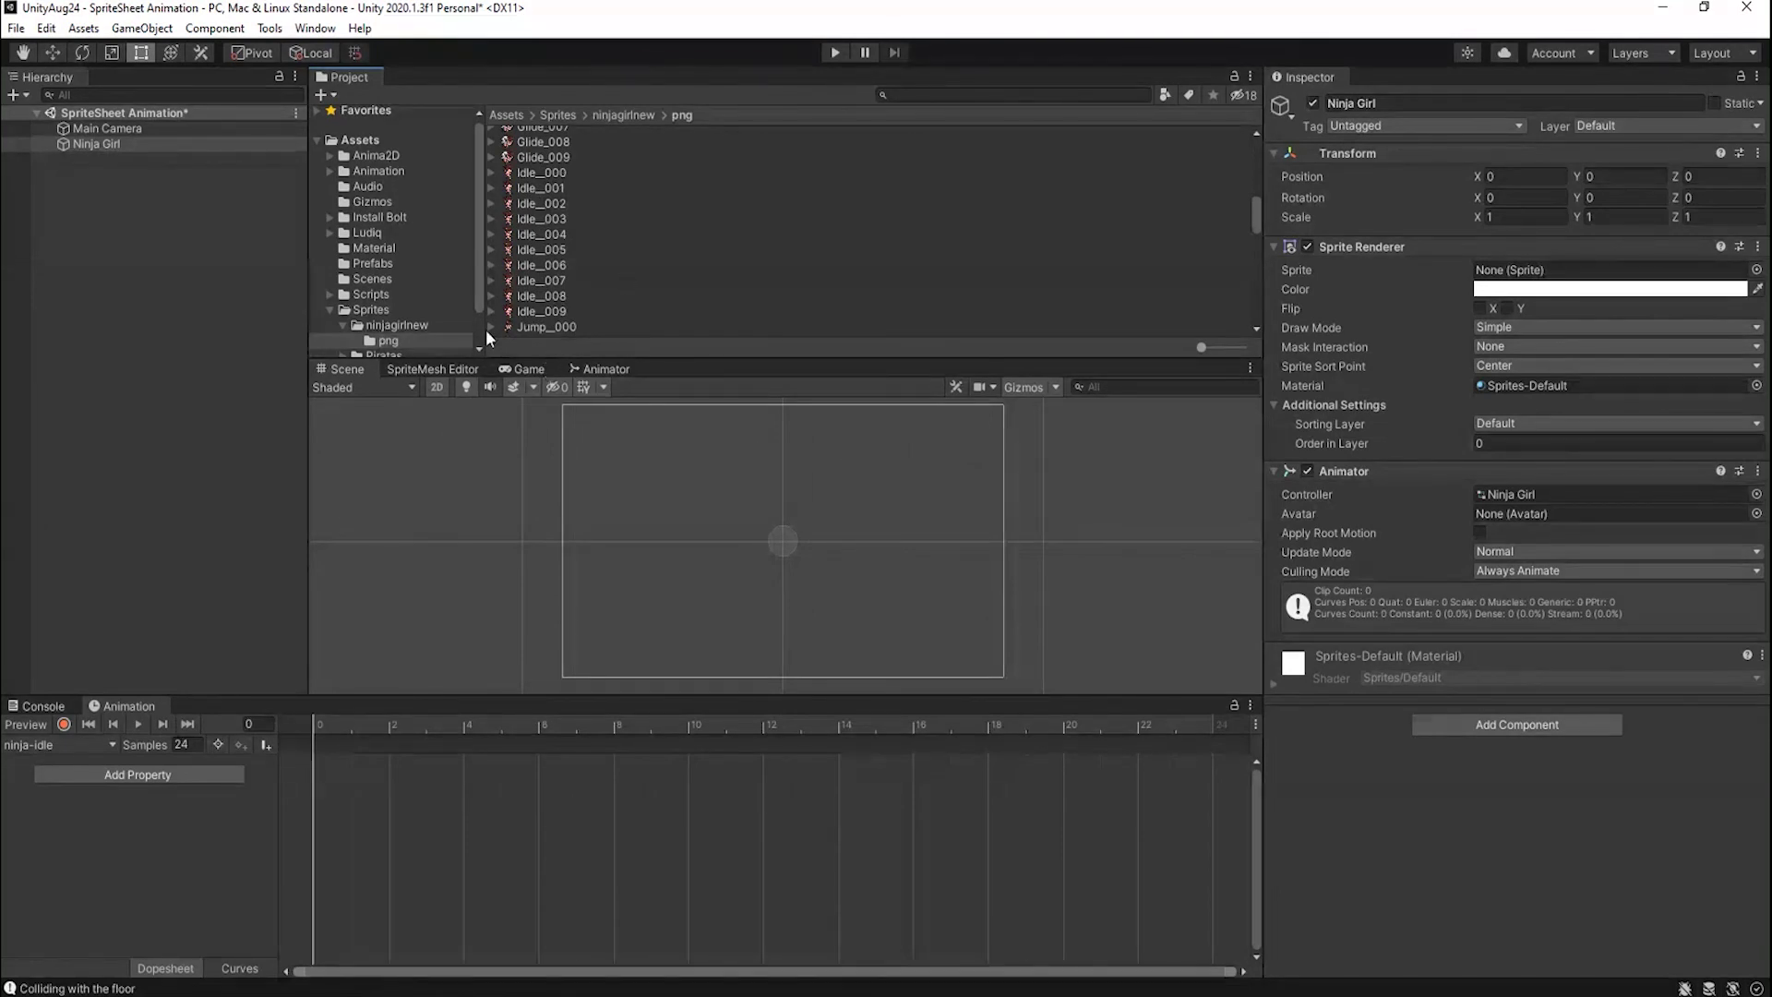
Scrub the playhead through the empty ninja-idle timeline and return it to frame 0.
drag(328, 727, 877, 732)
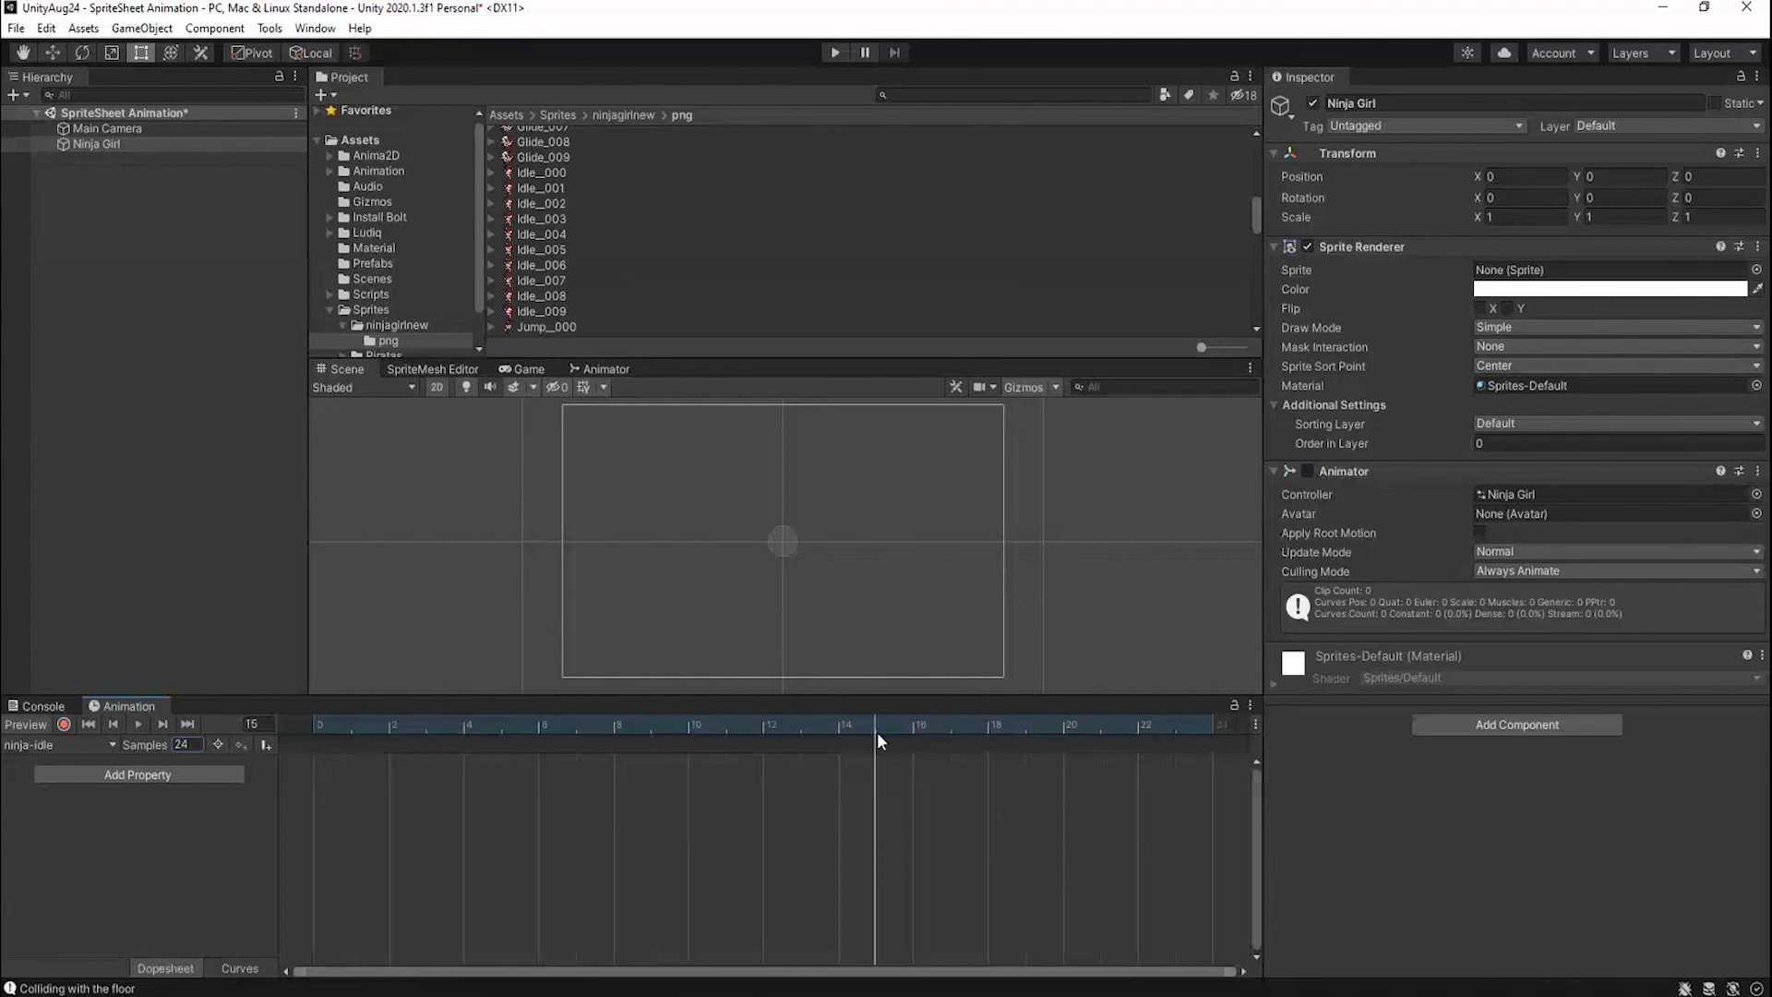
drag(1061, 725, 541, 724)
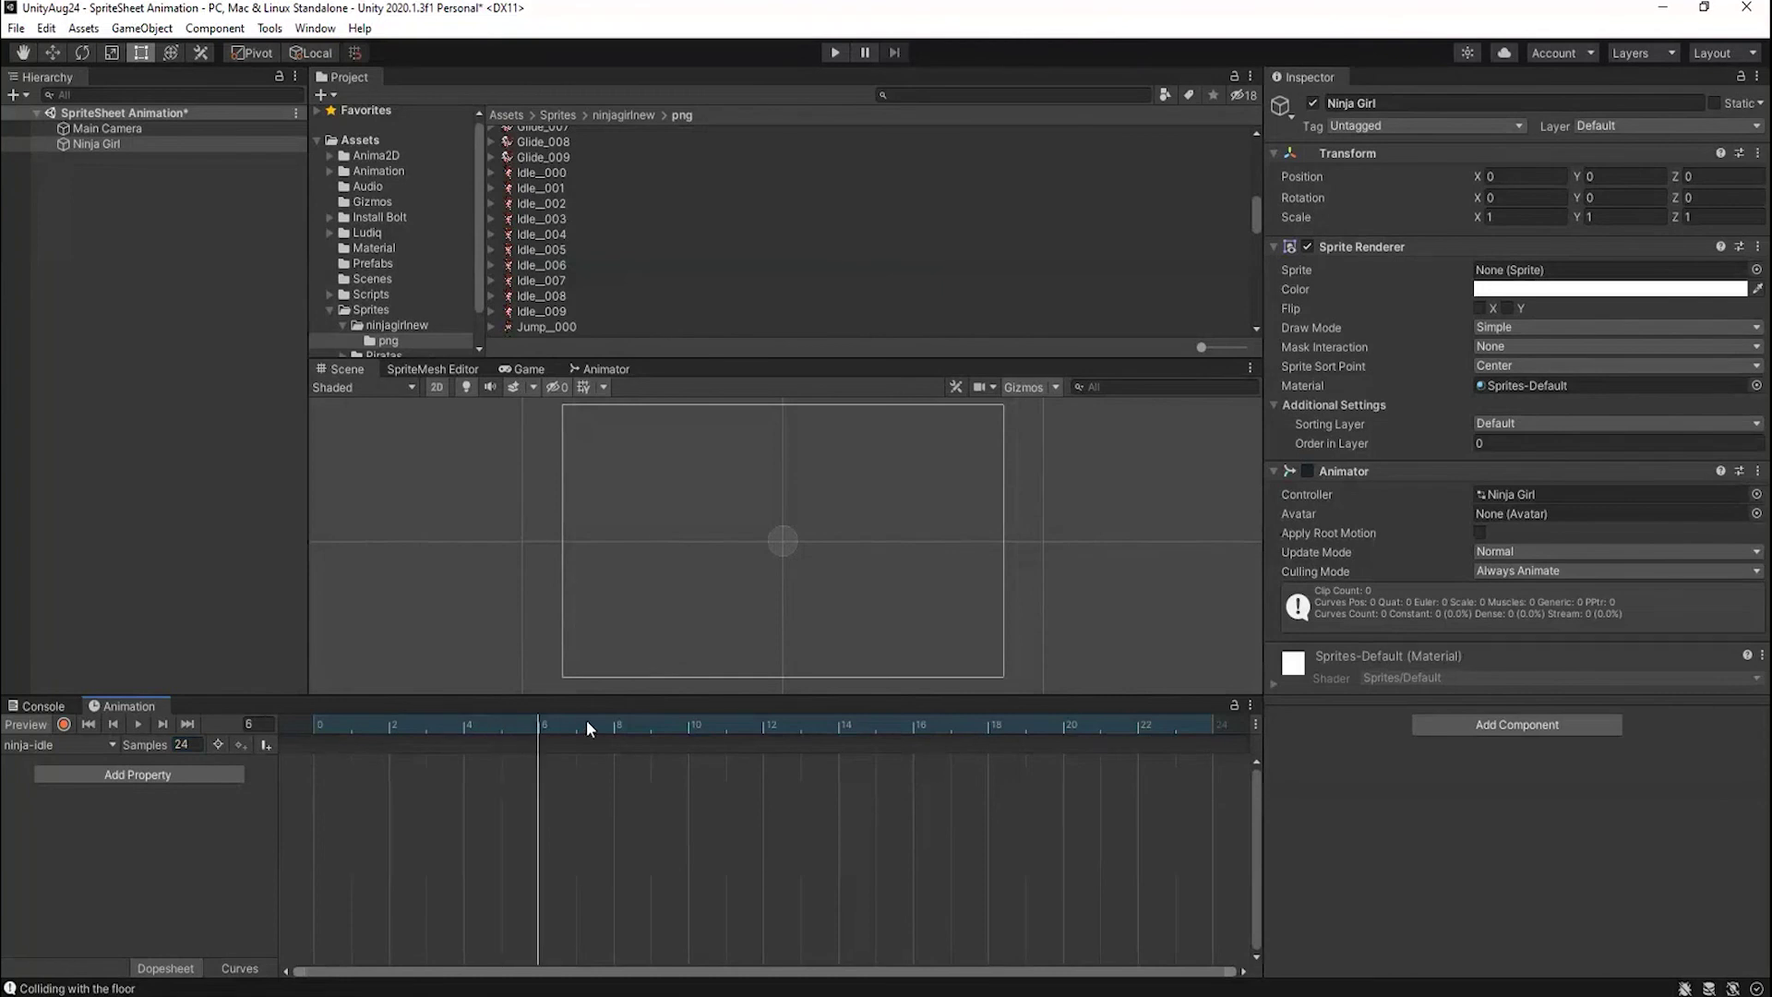
click(502, 729)
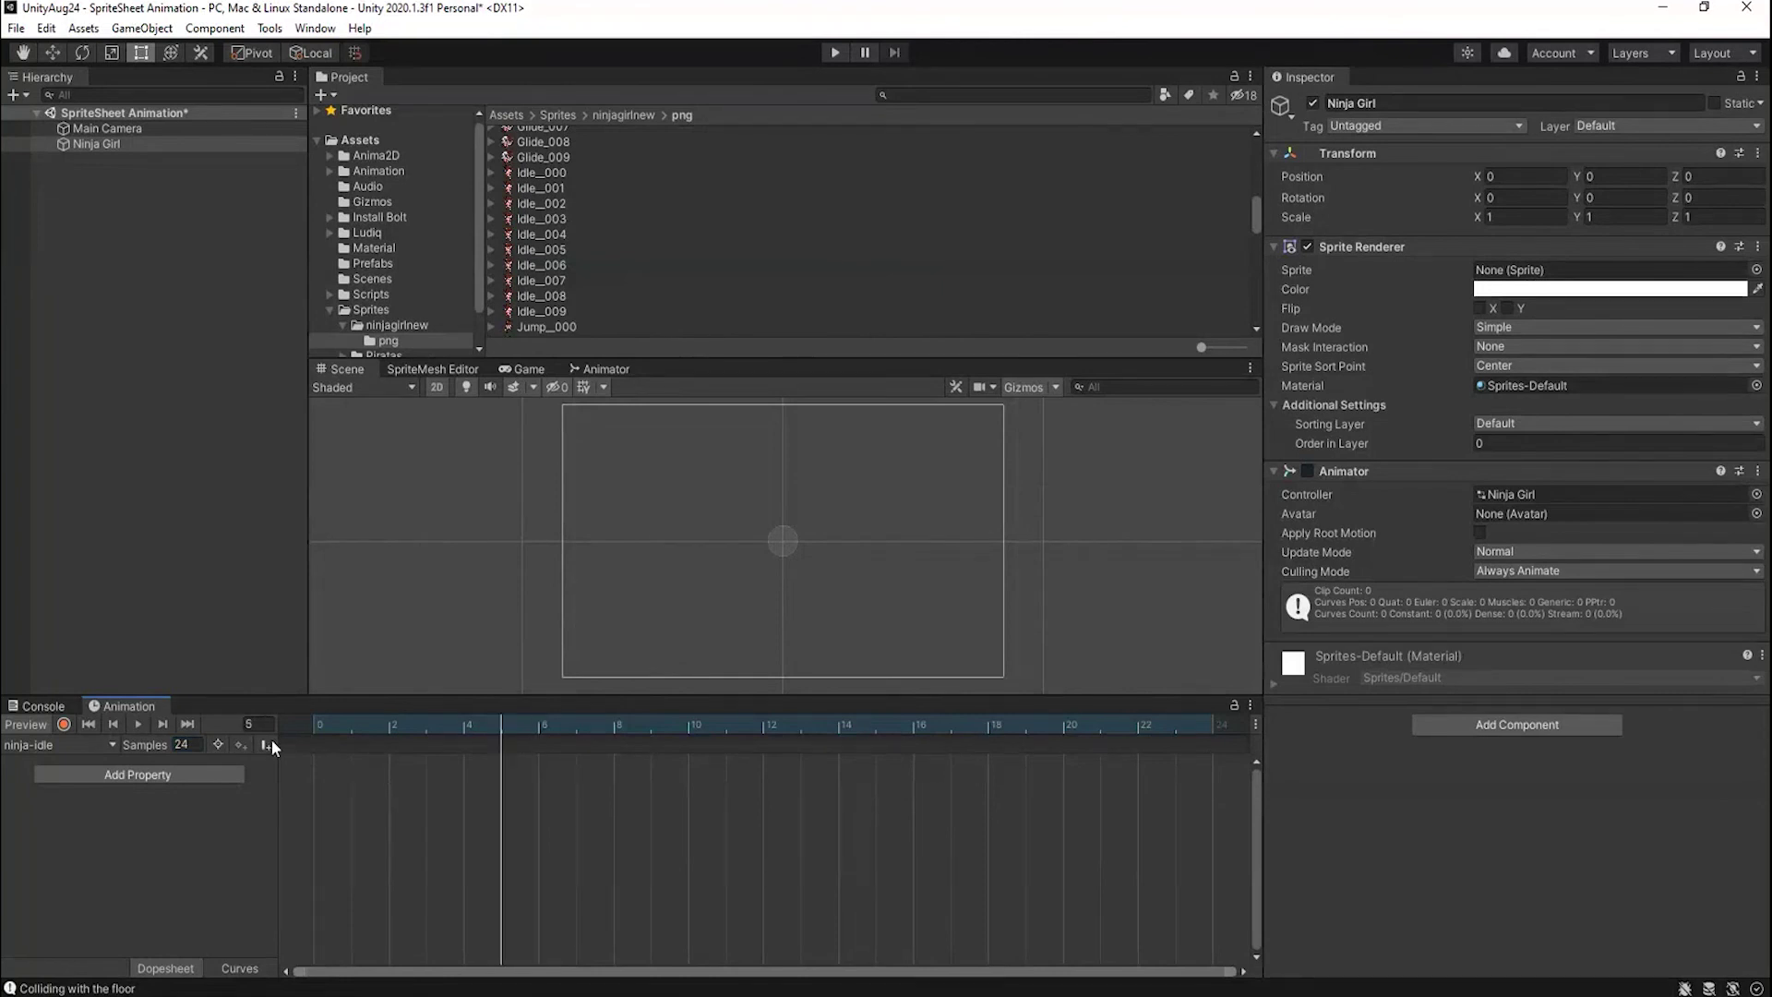
click(468, 722)
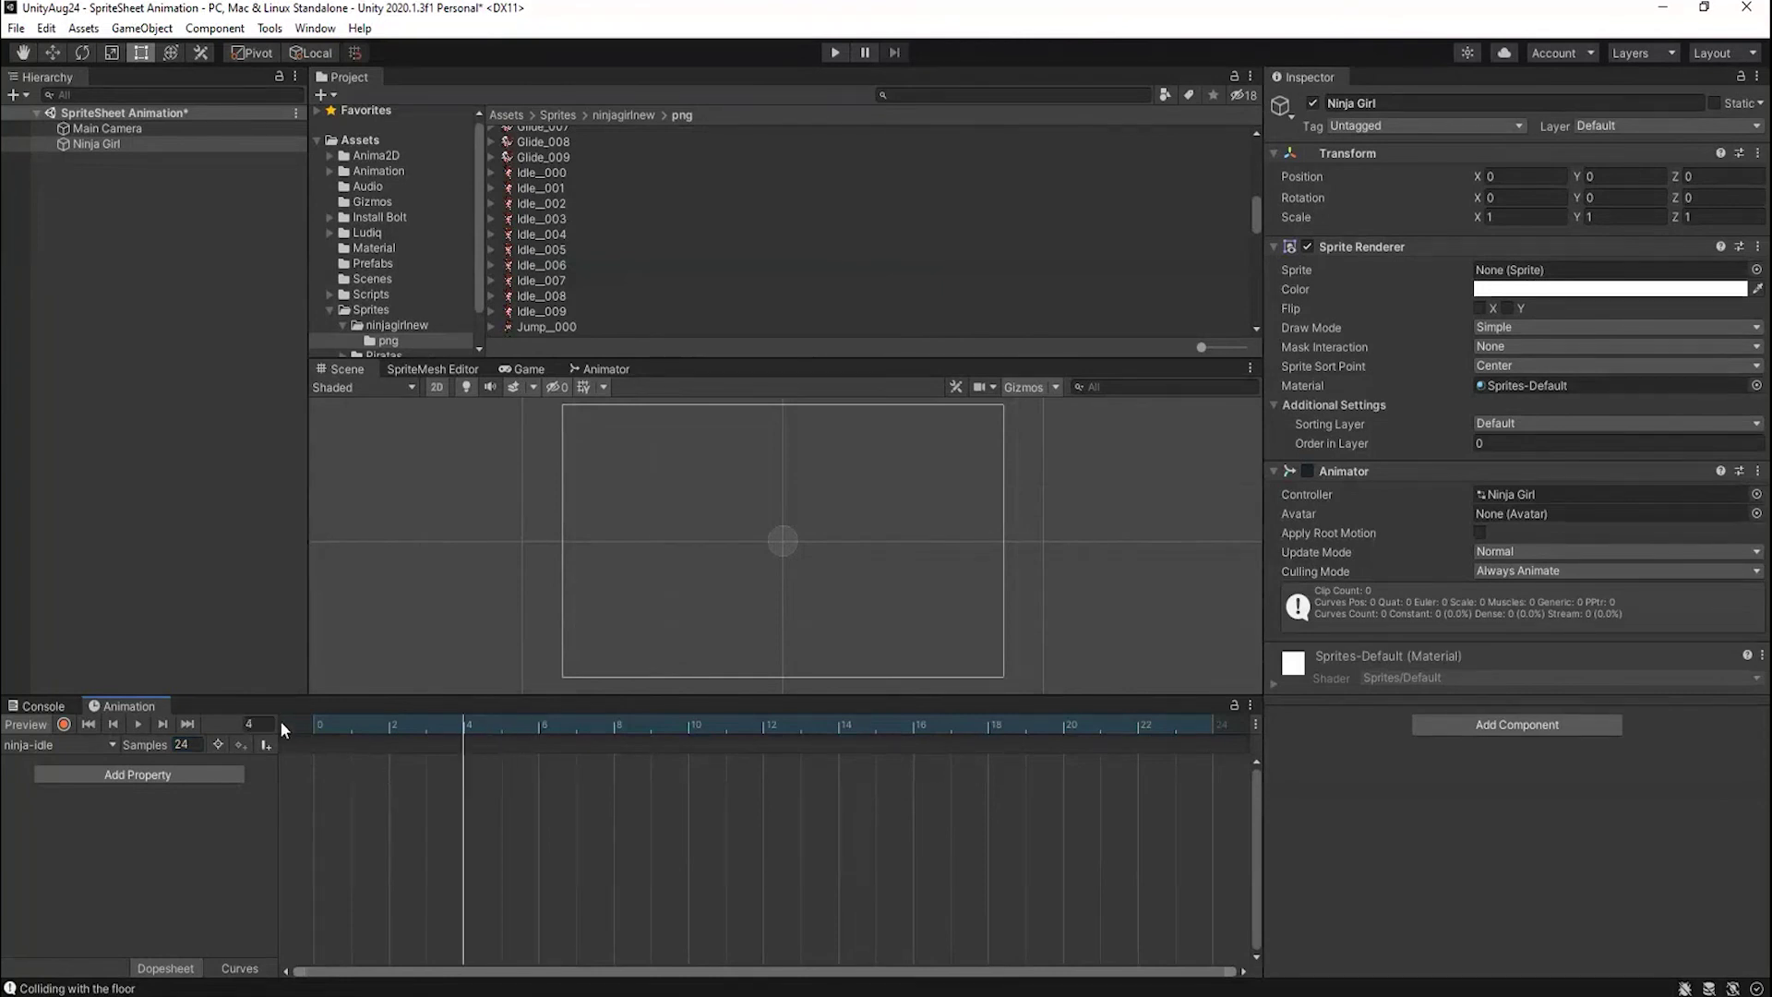
click(690, 727)
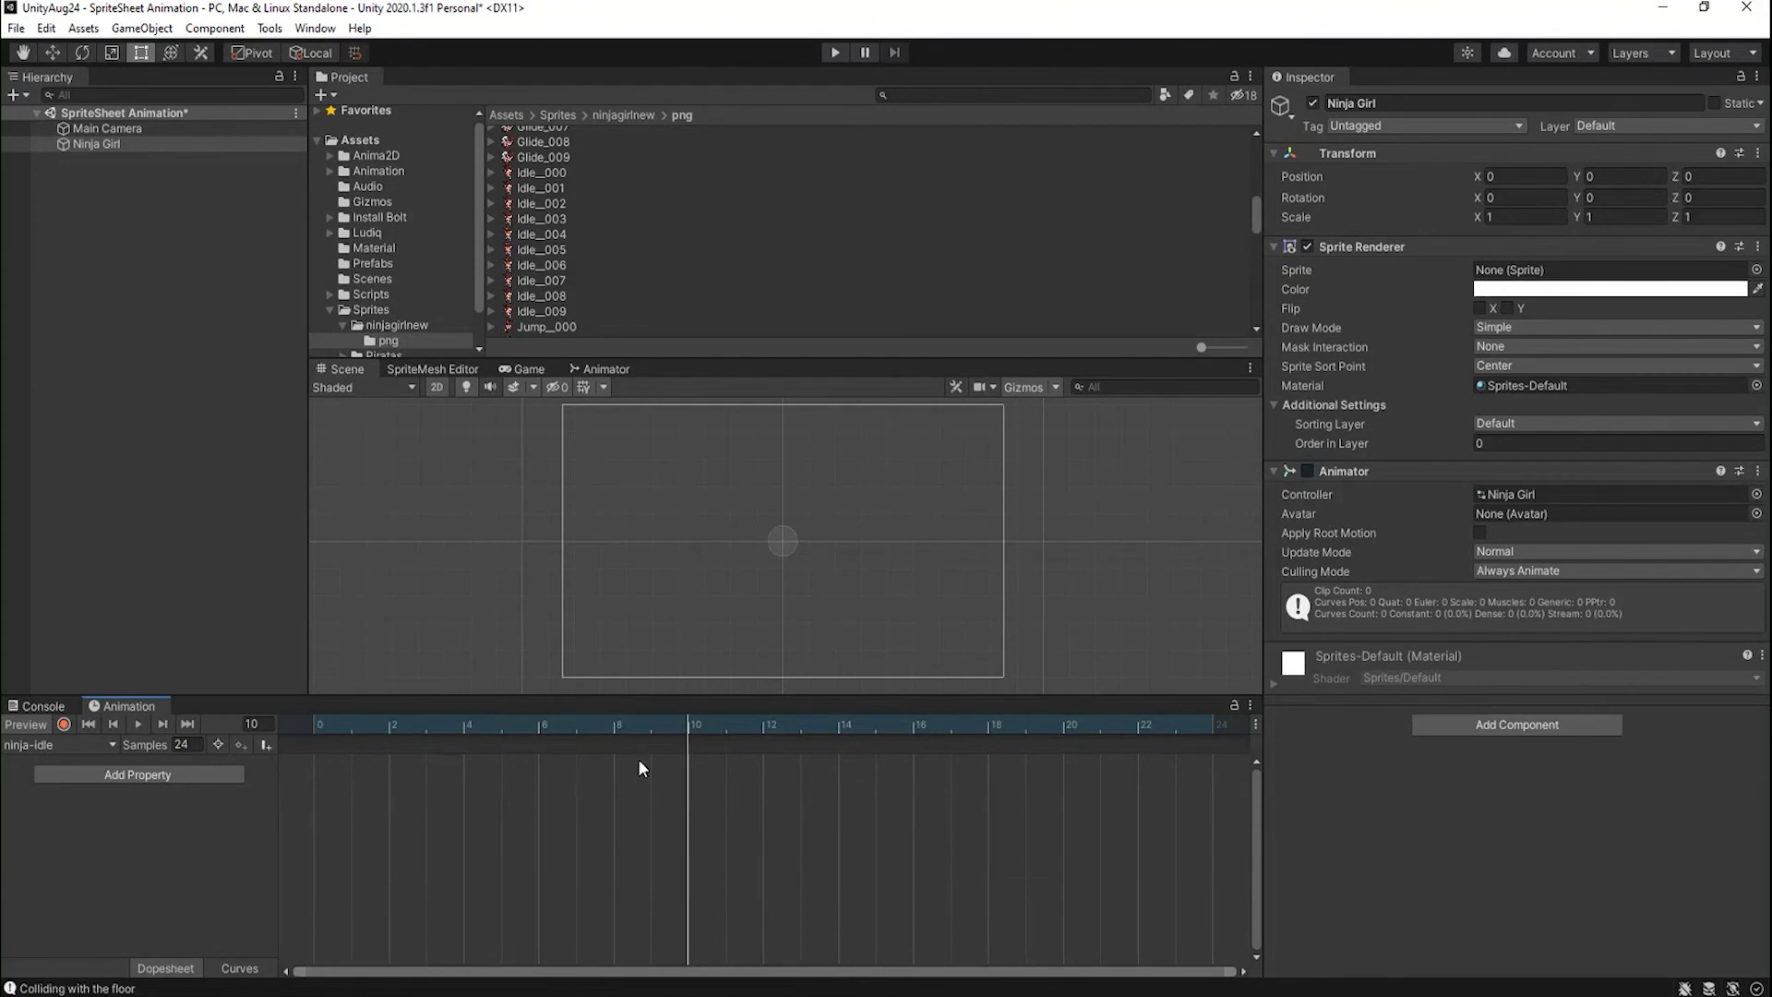
drag(674, 727, 317, 767)
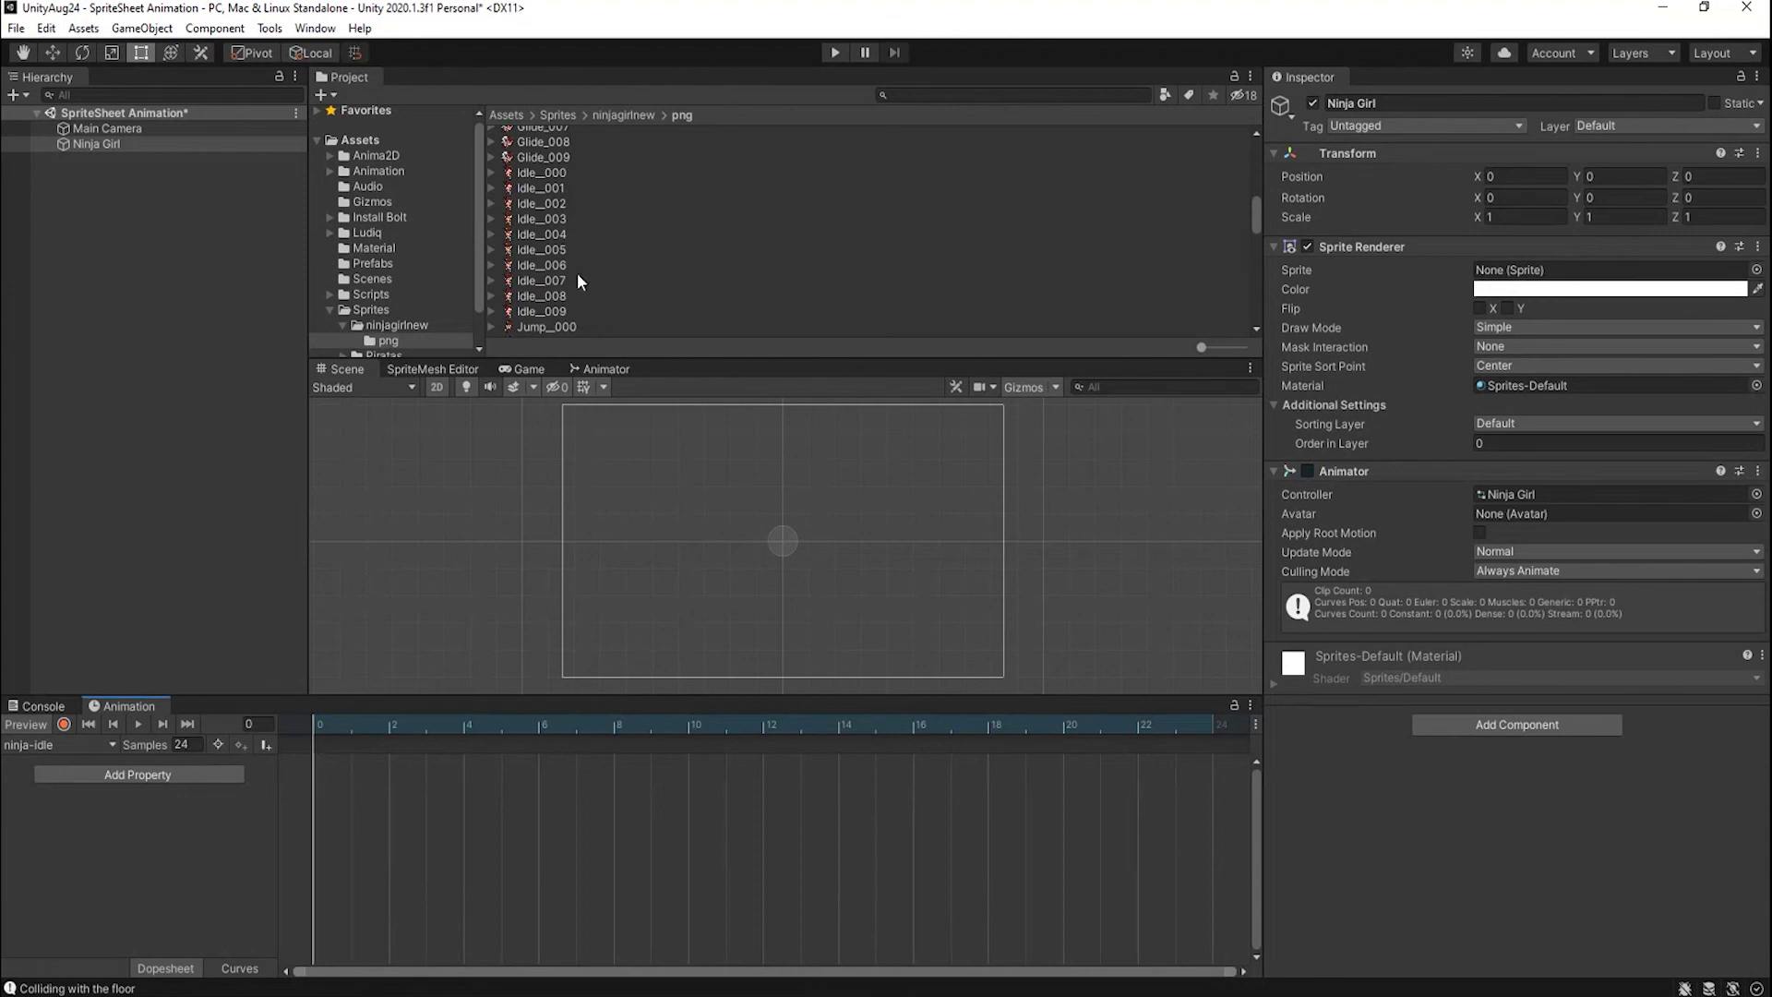
Add the Idle__000 sprite as a keyframe at frame 0 of the ninja-idle clip and inspect the character up close.
drag(546, 174, 316, 773)
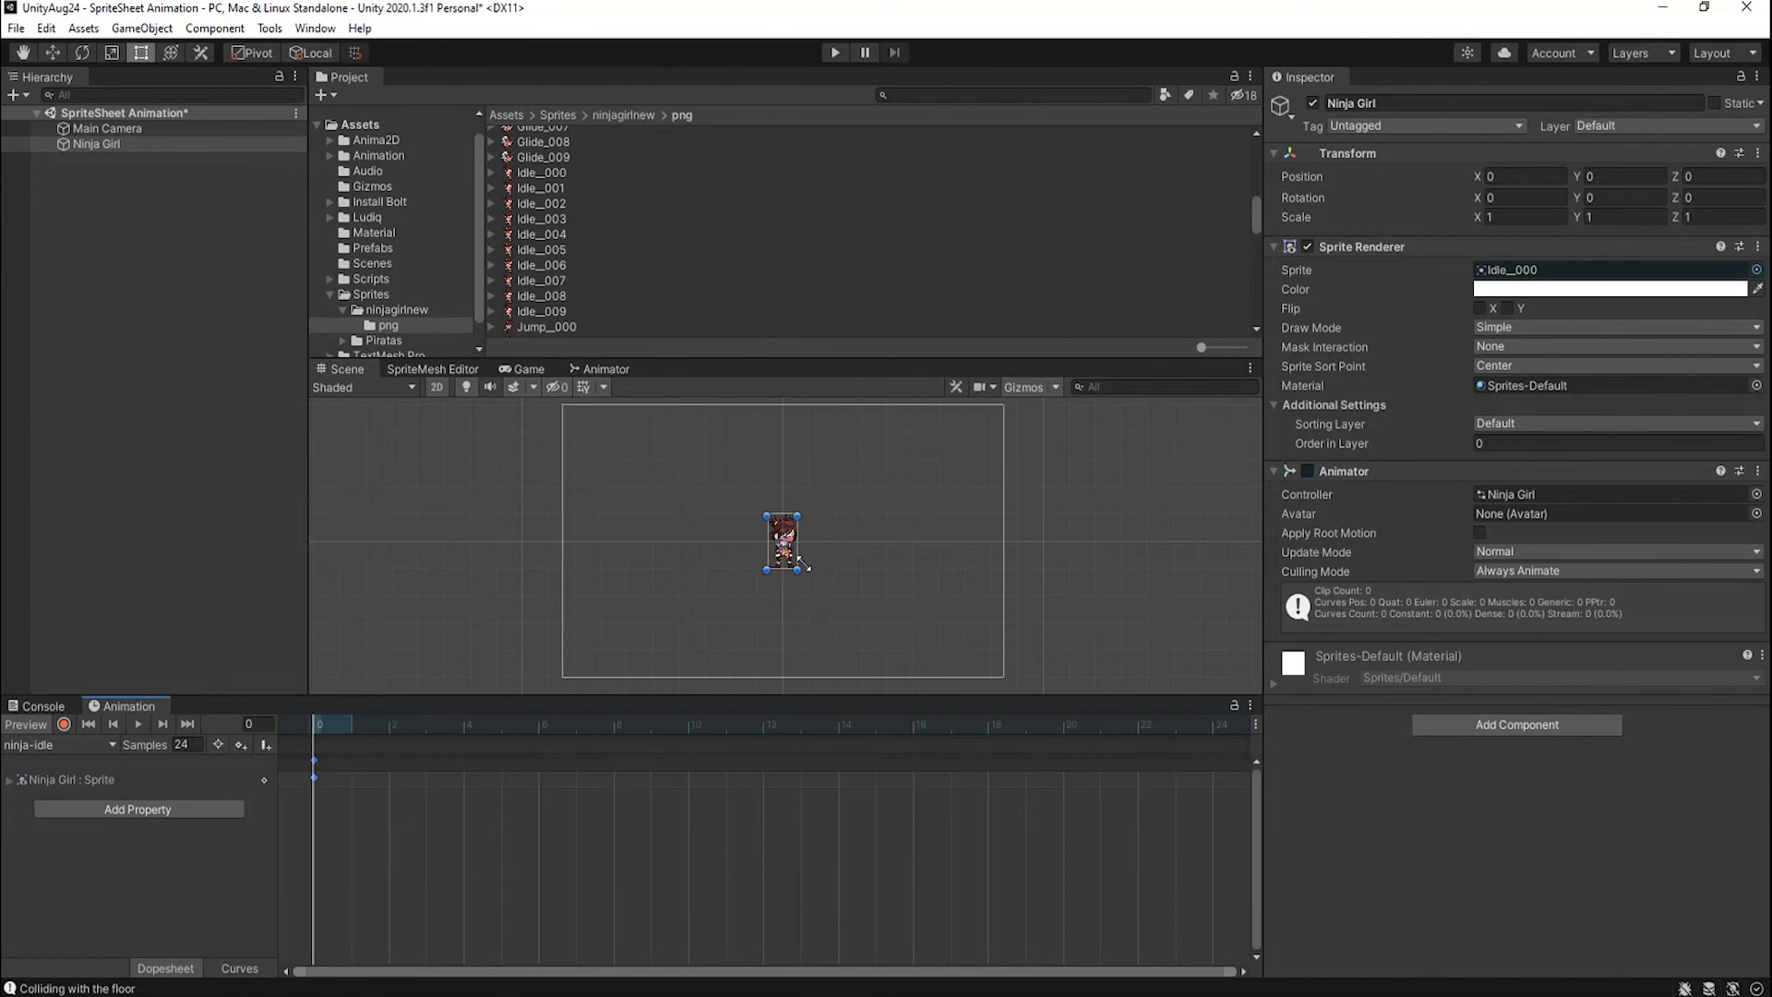
scroll(782, 590, up, 8)
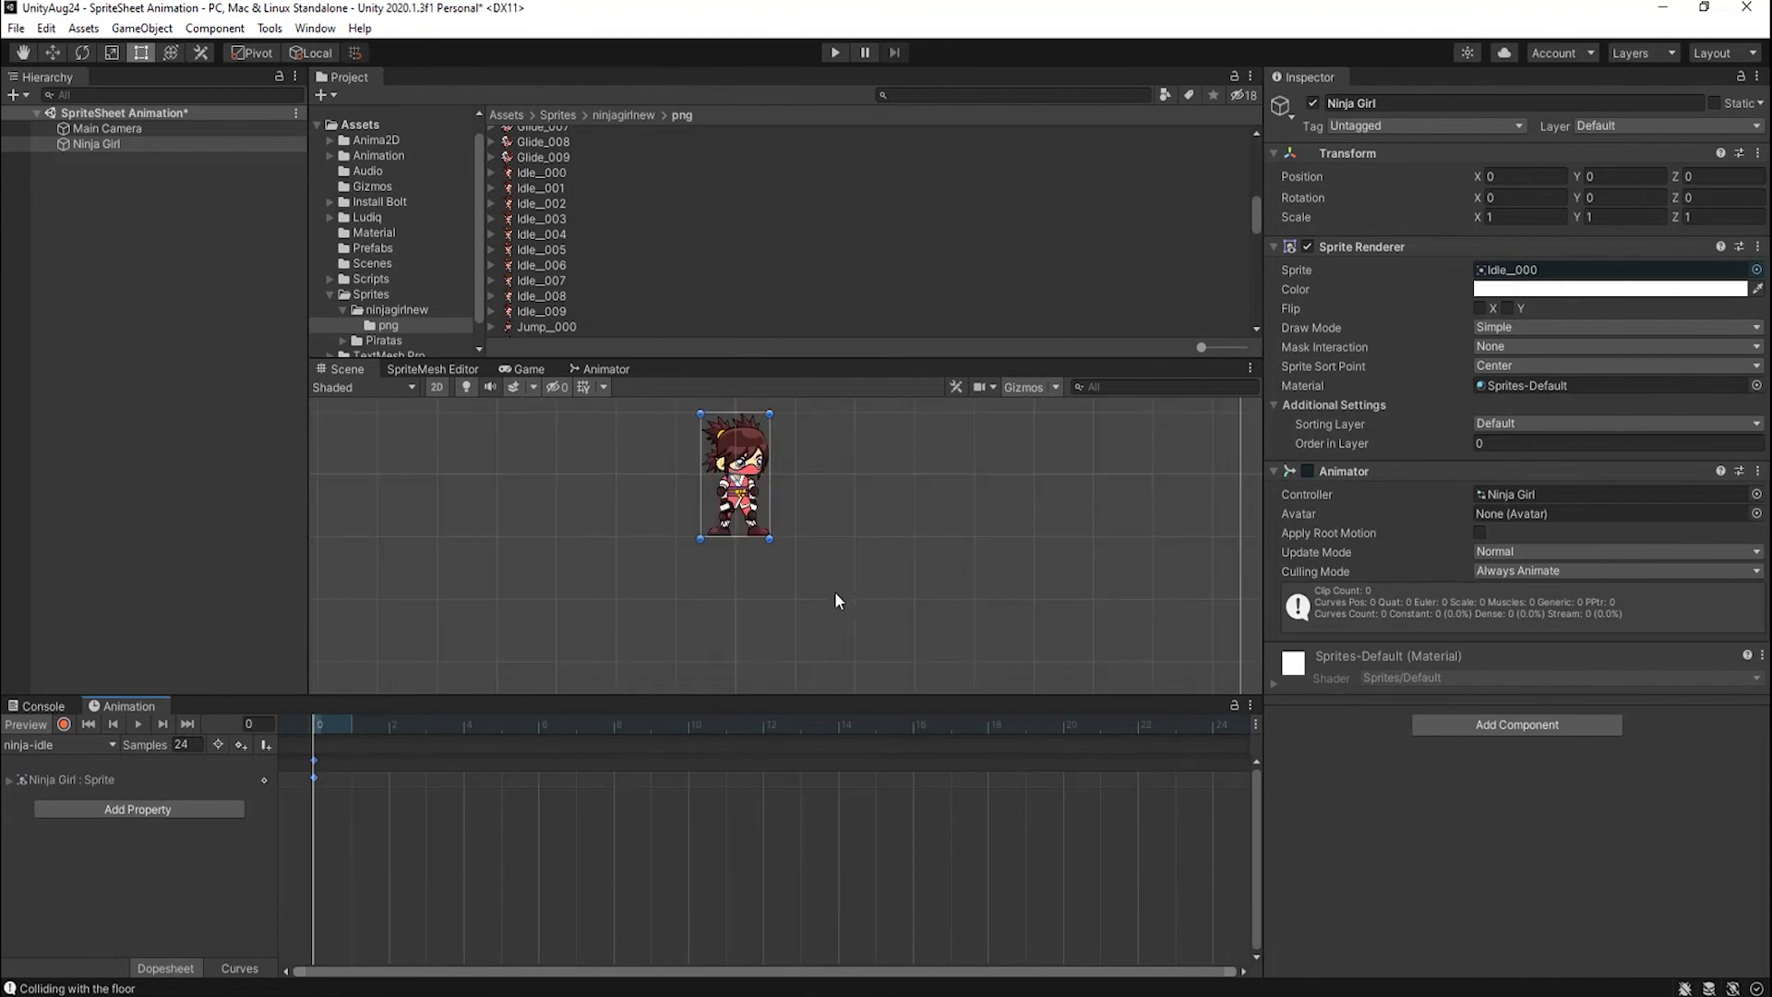
middle_drag(782, 577, 838, 661)
scroll(855, 657, up, 7)
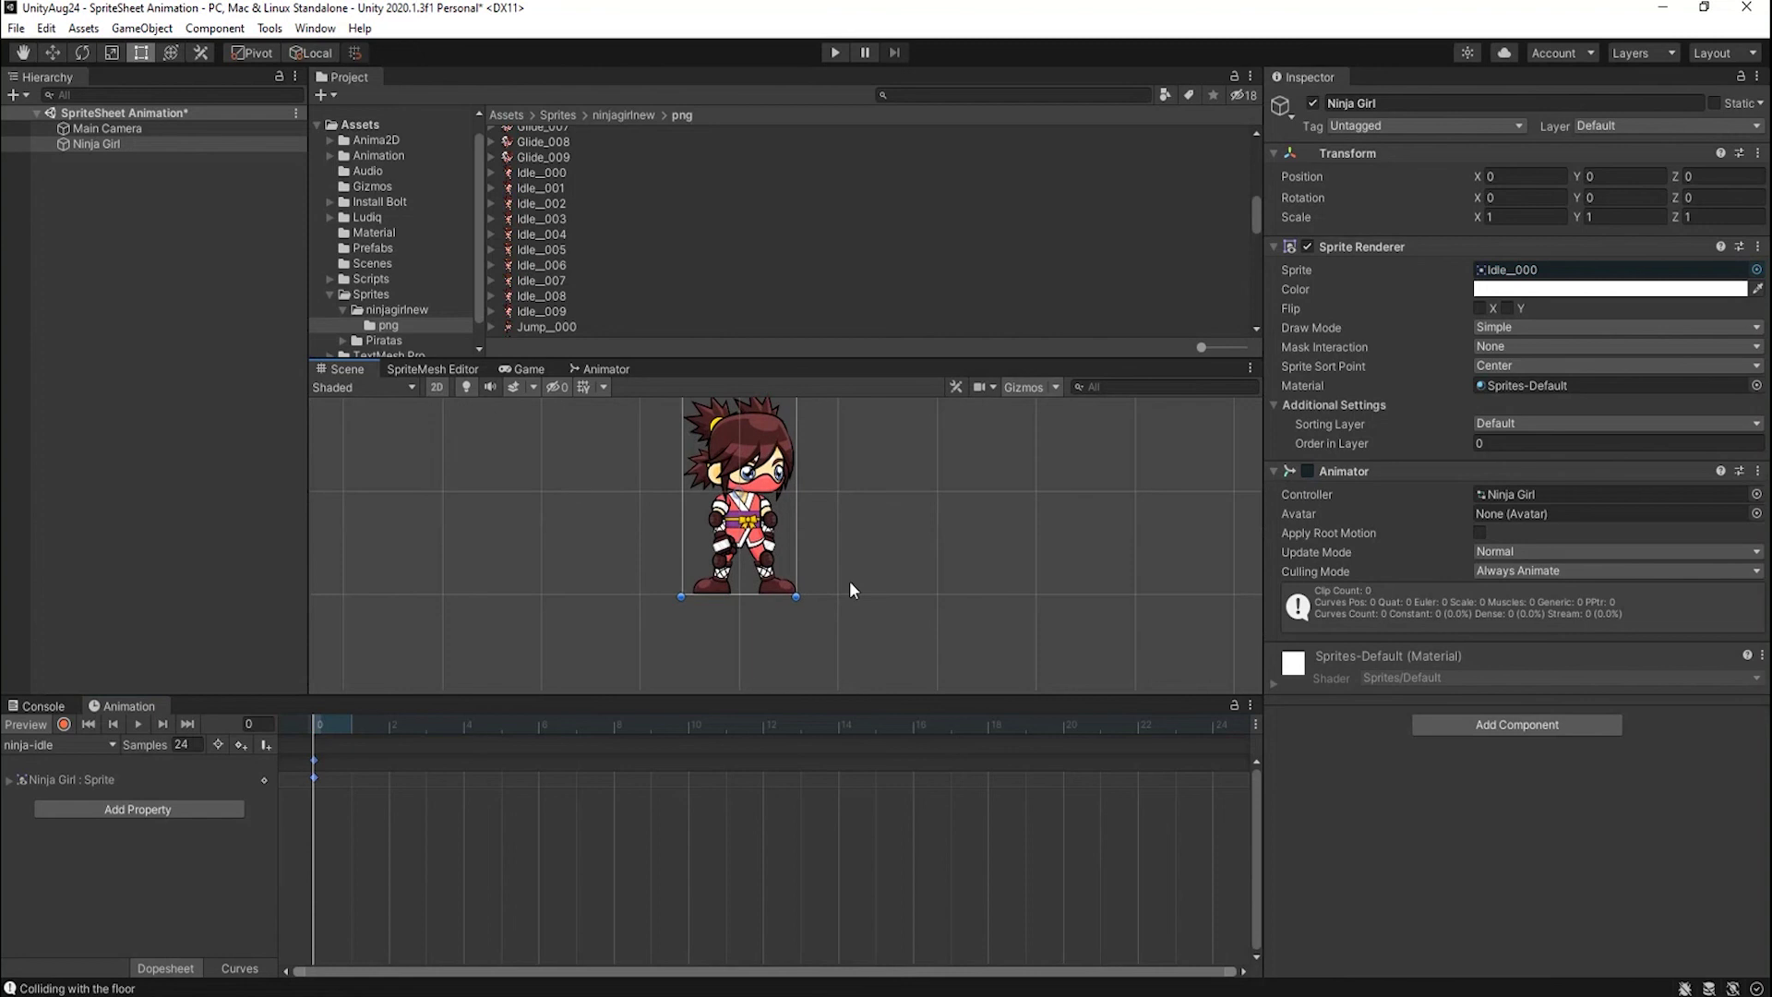
middle_drag(849, 579, 861, 654)
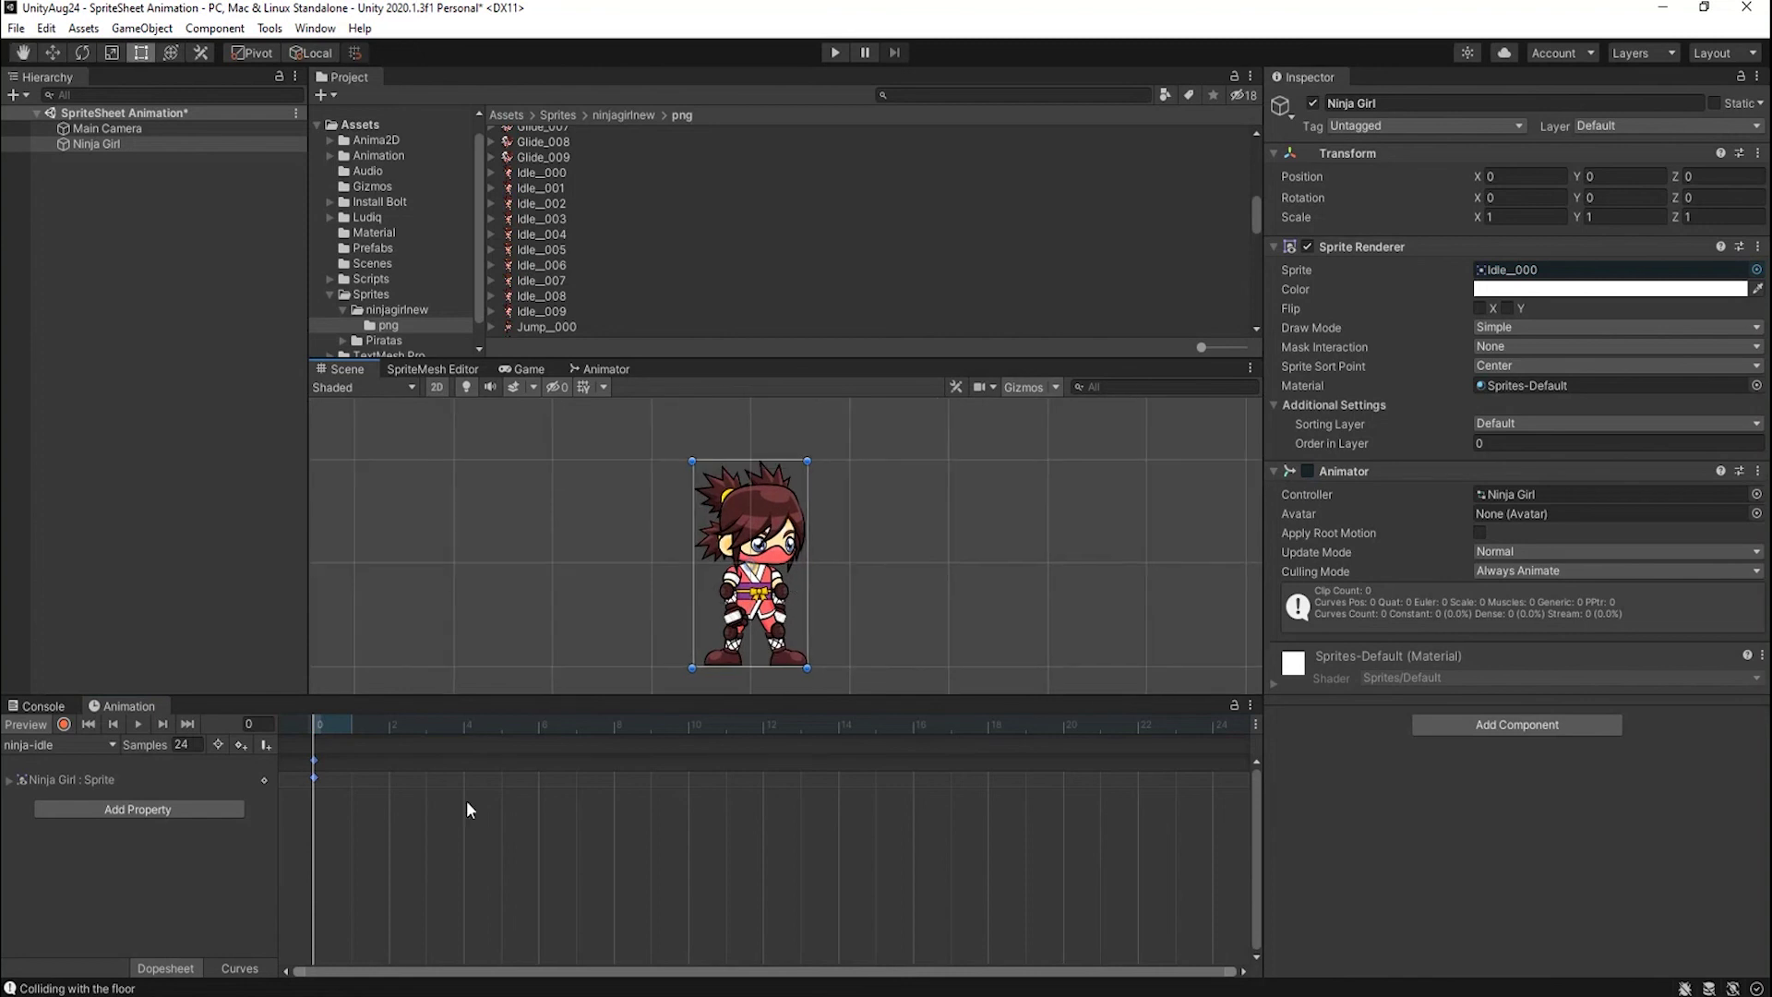
Add the Idle__001, Idle__002 and Idle__003 sprites as keyframes at frames 1, 2 and 3 of the ninja-idle clip.
click(352, 723)
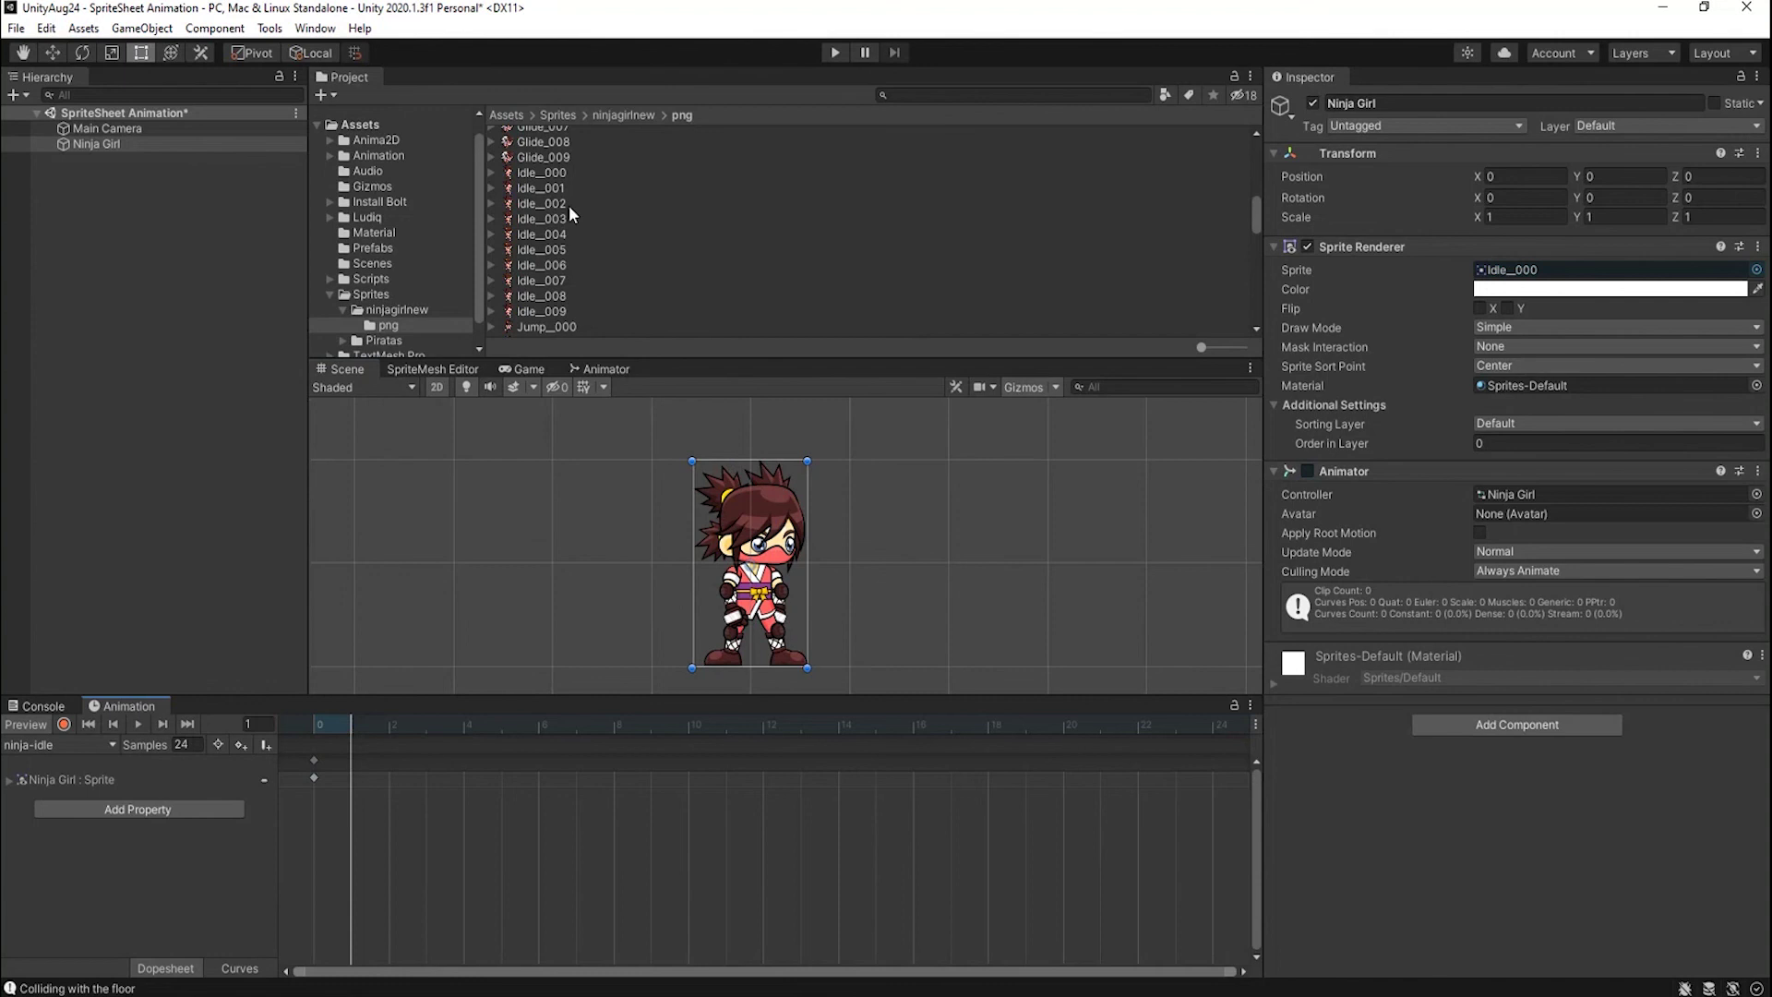
drag(548, 187, 359, 766)
click(388, 727)
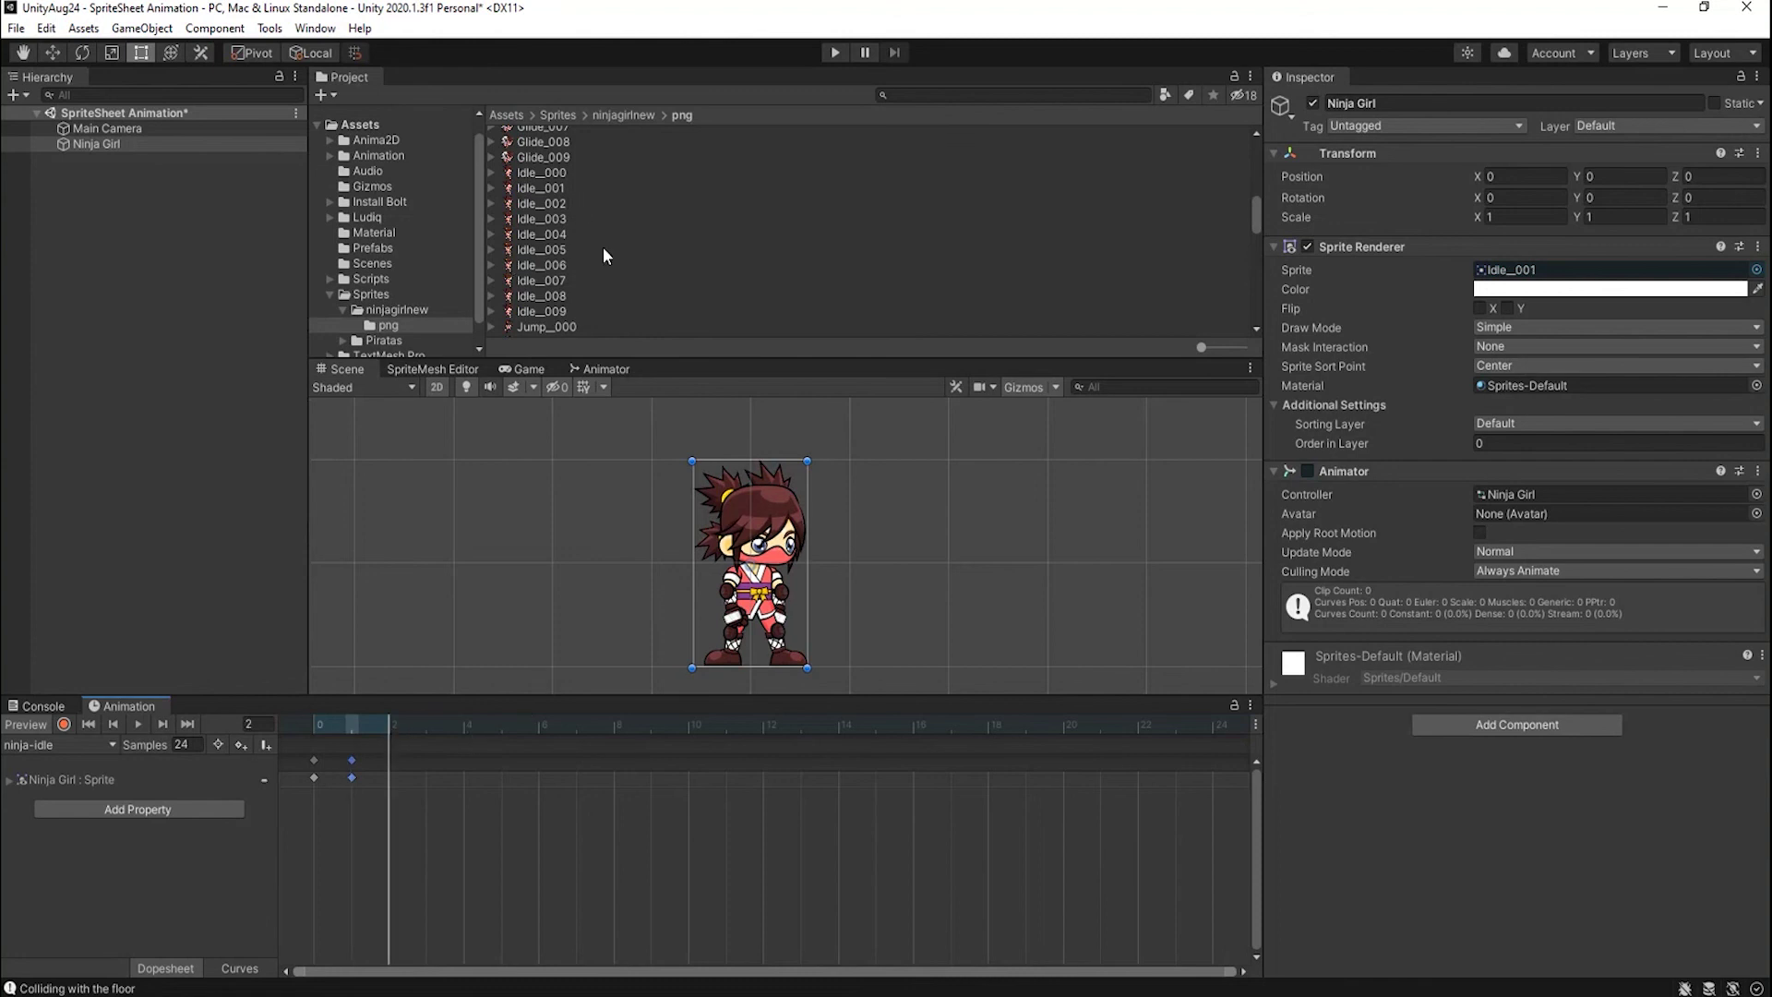
drag(552, 198, 392, 792)
click(425, 734)
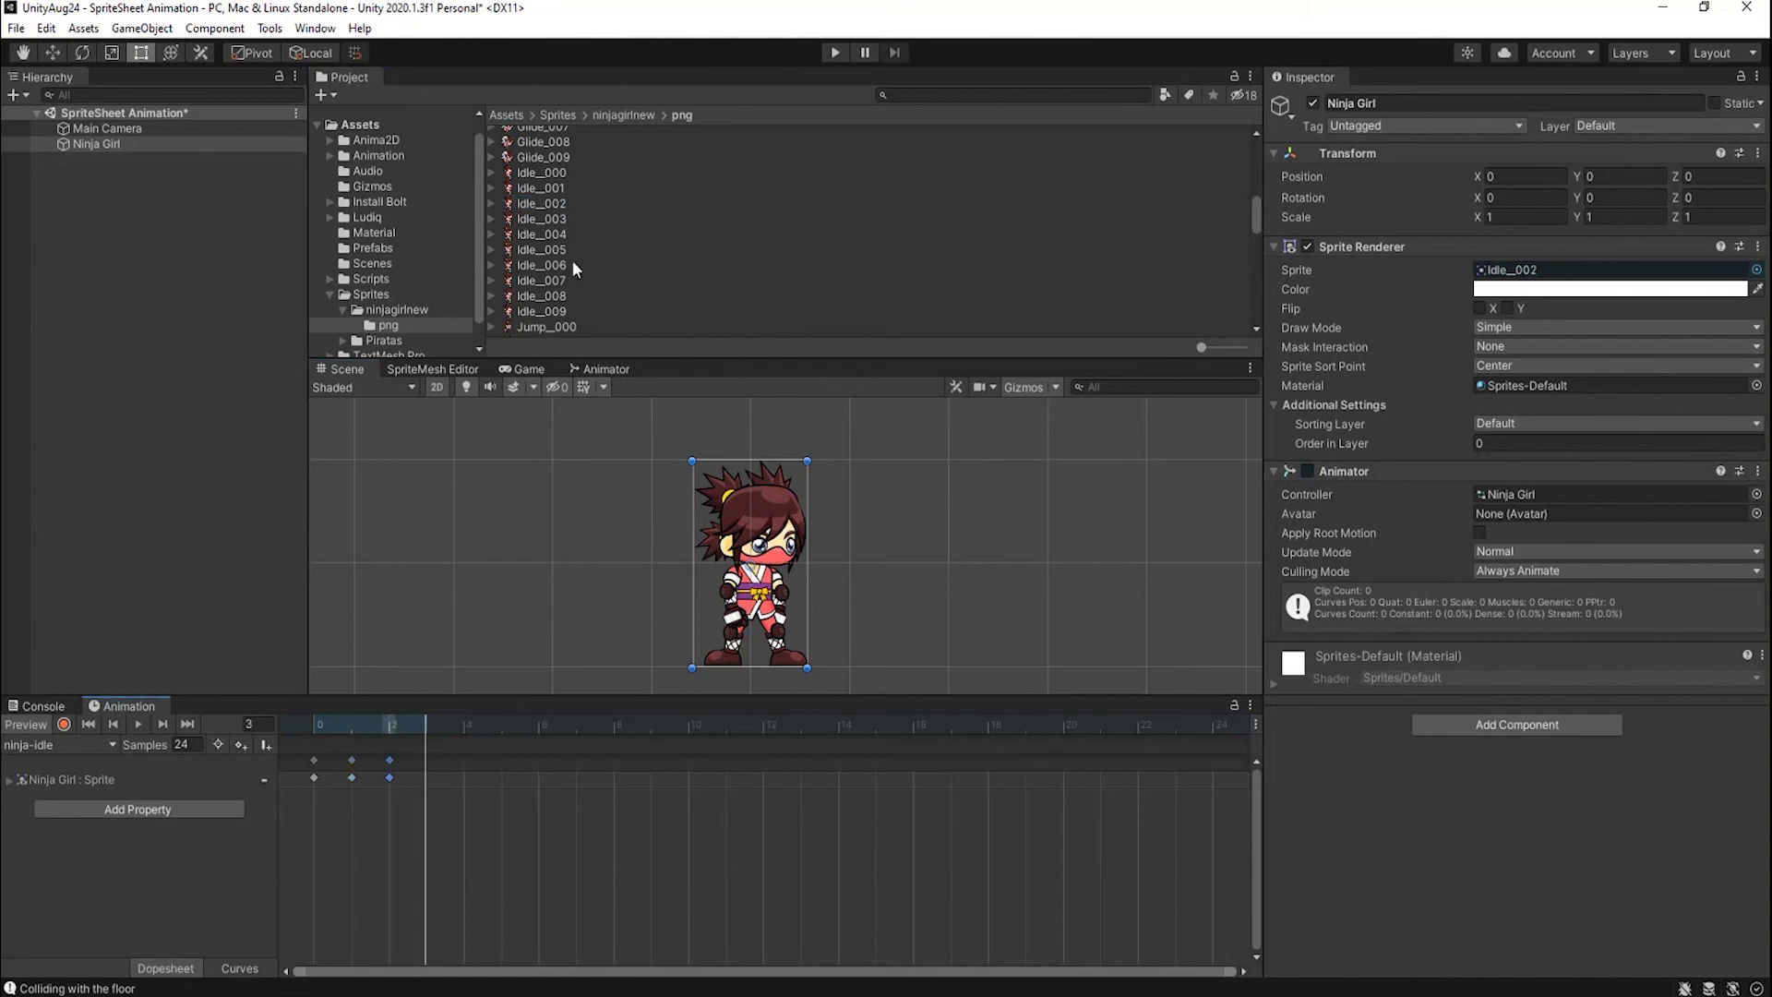
drag(558, 222, 427, 777)
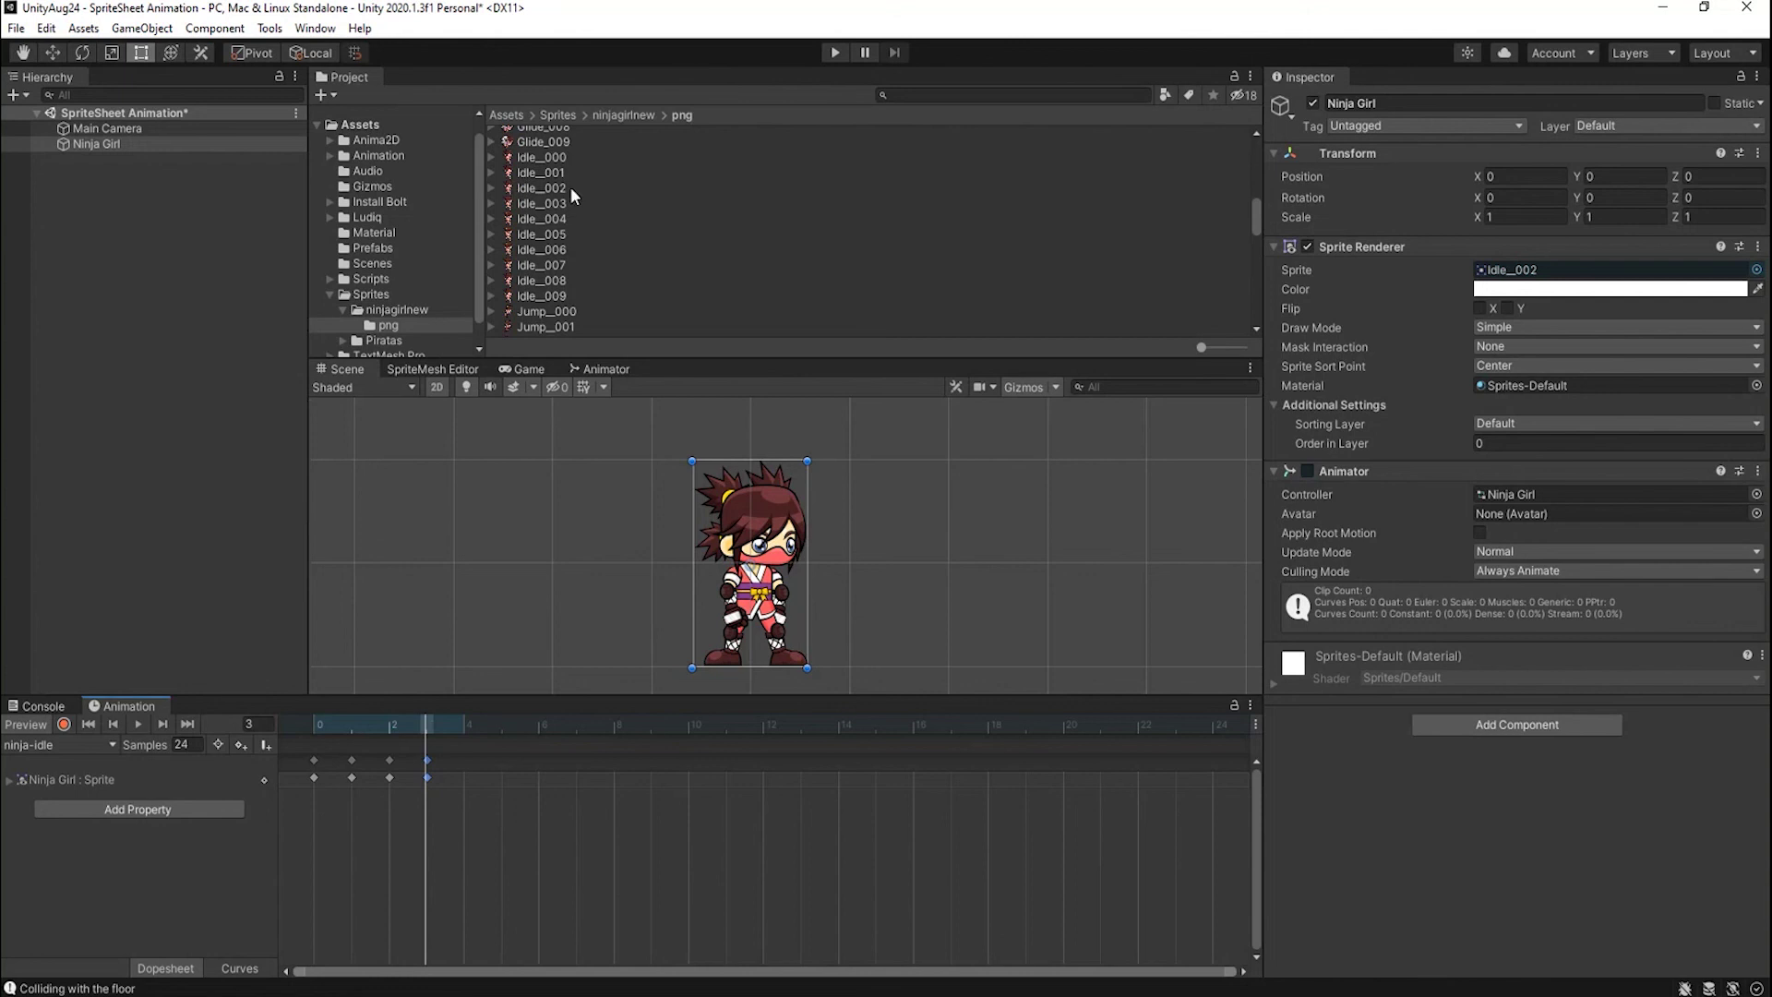
Add the Idle__004 and Idle__005 sprites as keyframes at frames 4 and 5 of the ninja-idle clip.
click(465, 722)
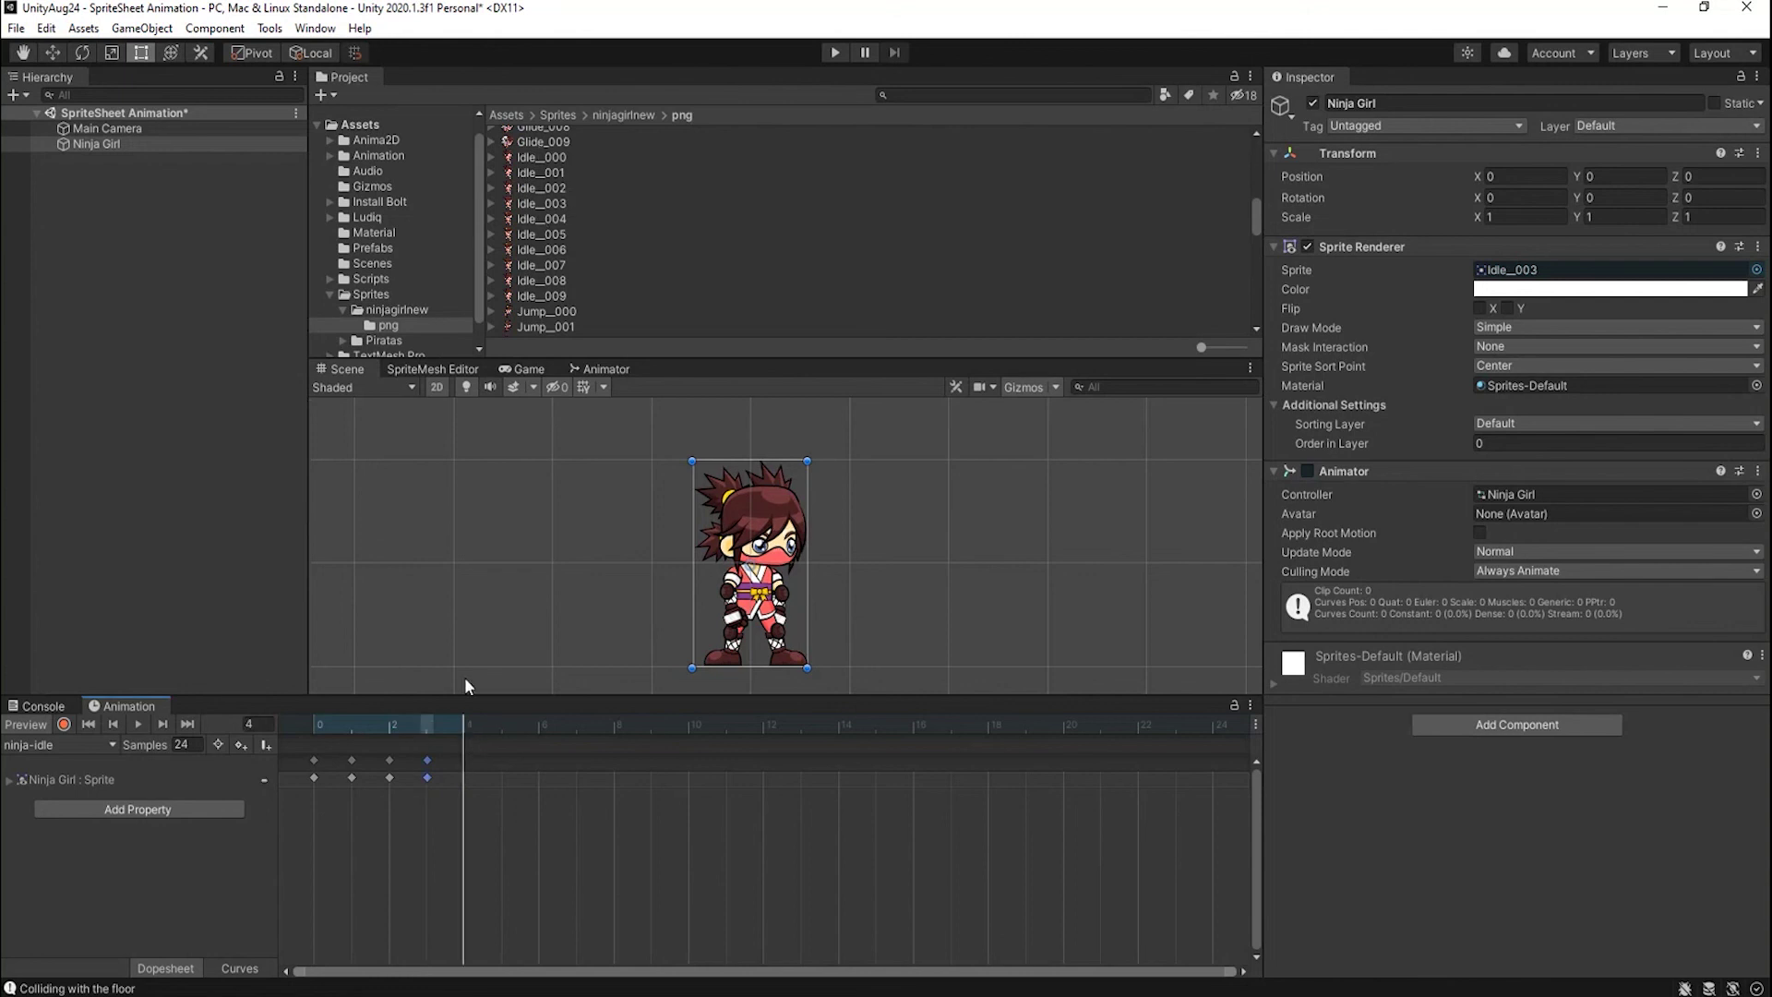
drag(553, 220, 467, 775)
click(502, 727)
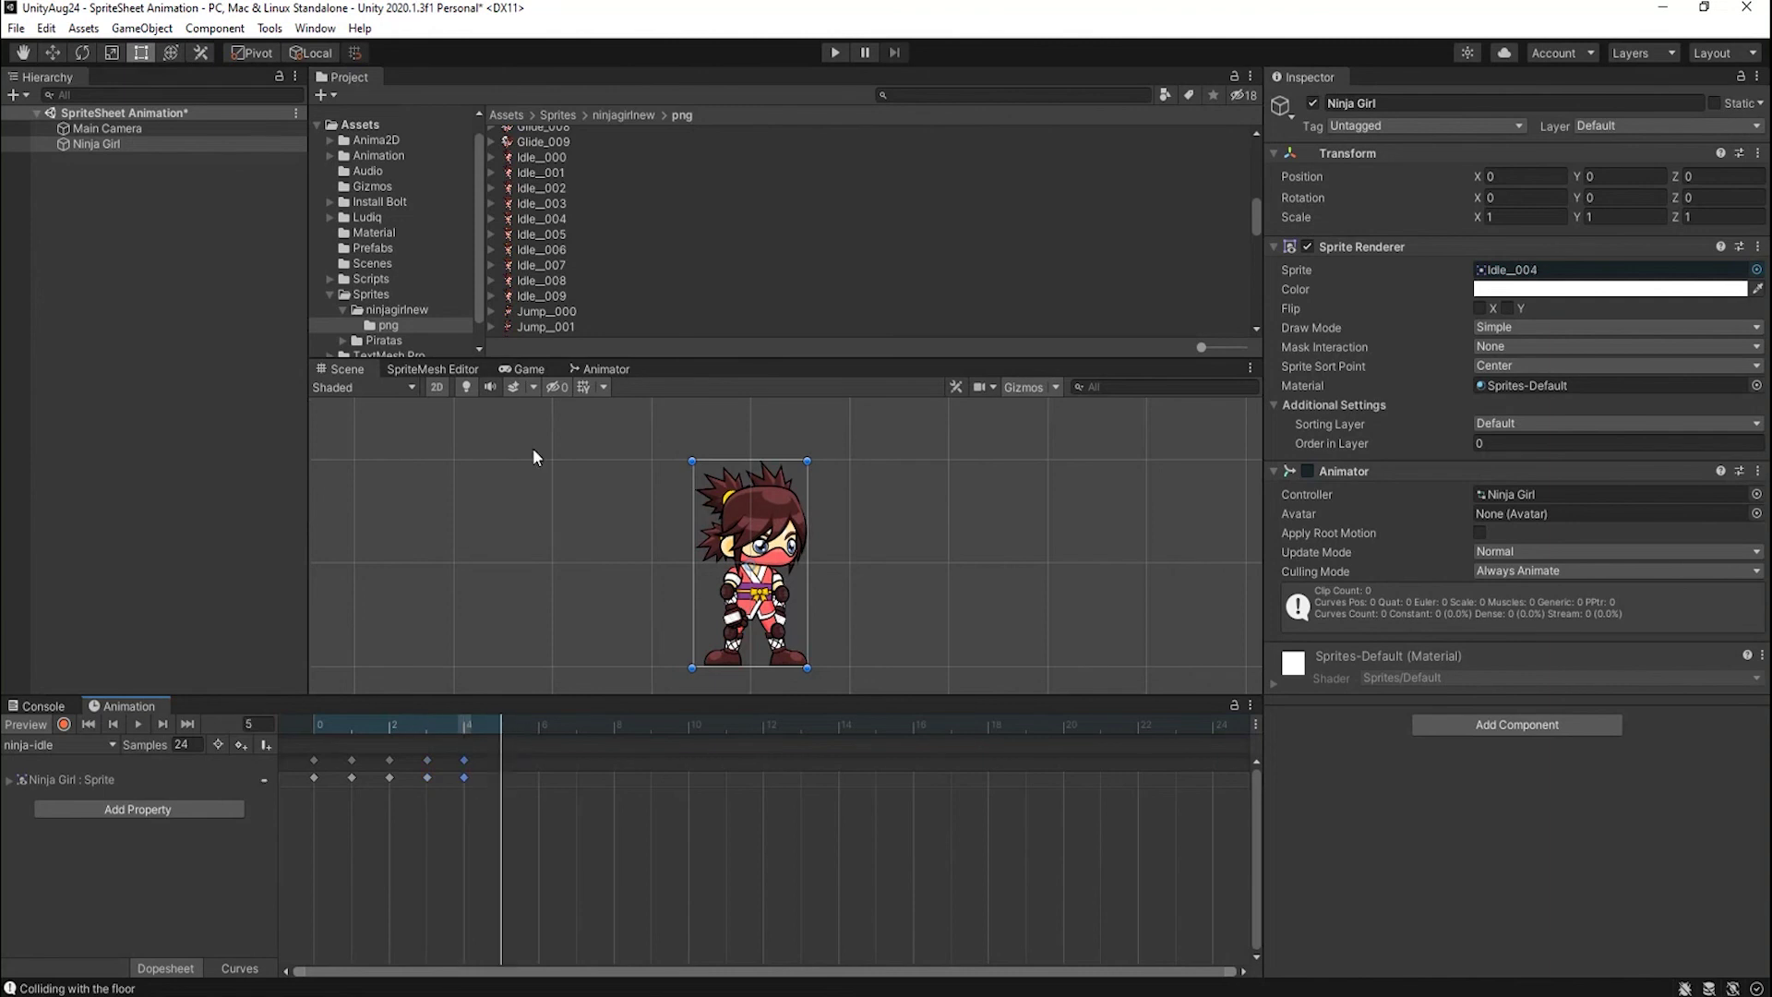
click(545, 237)
drag(545, 238, 504, 770)
drag(552, 251, 541, 312)
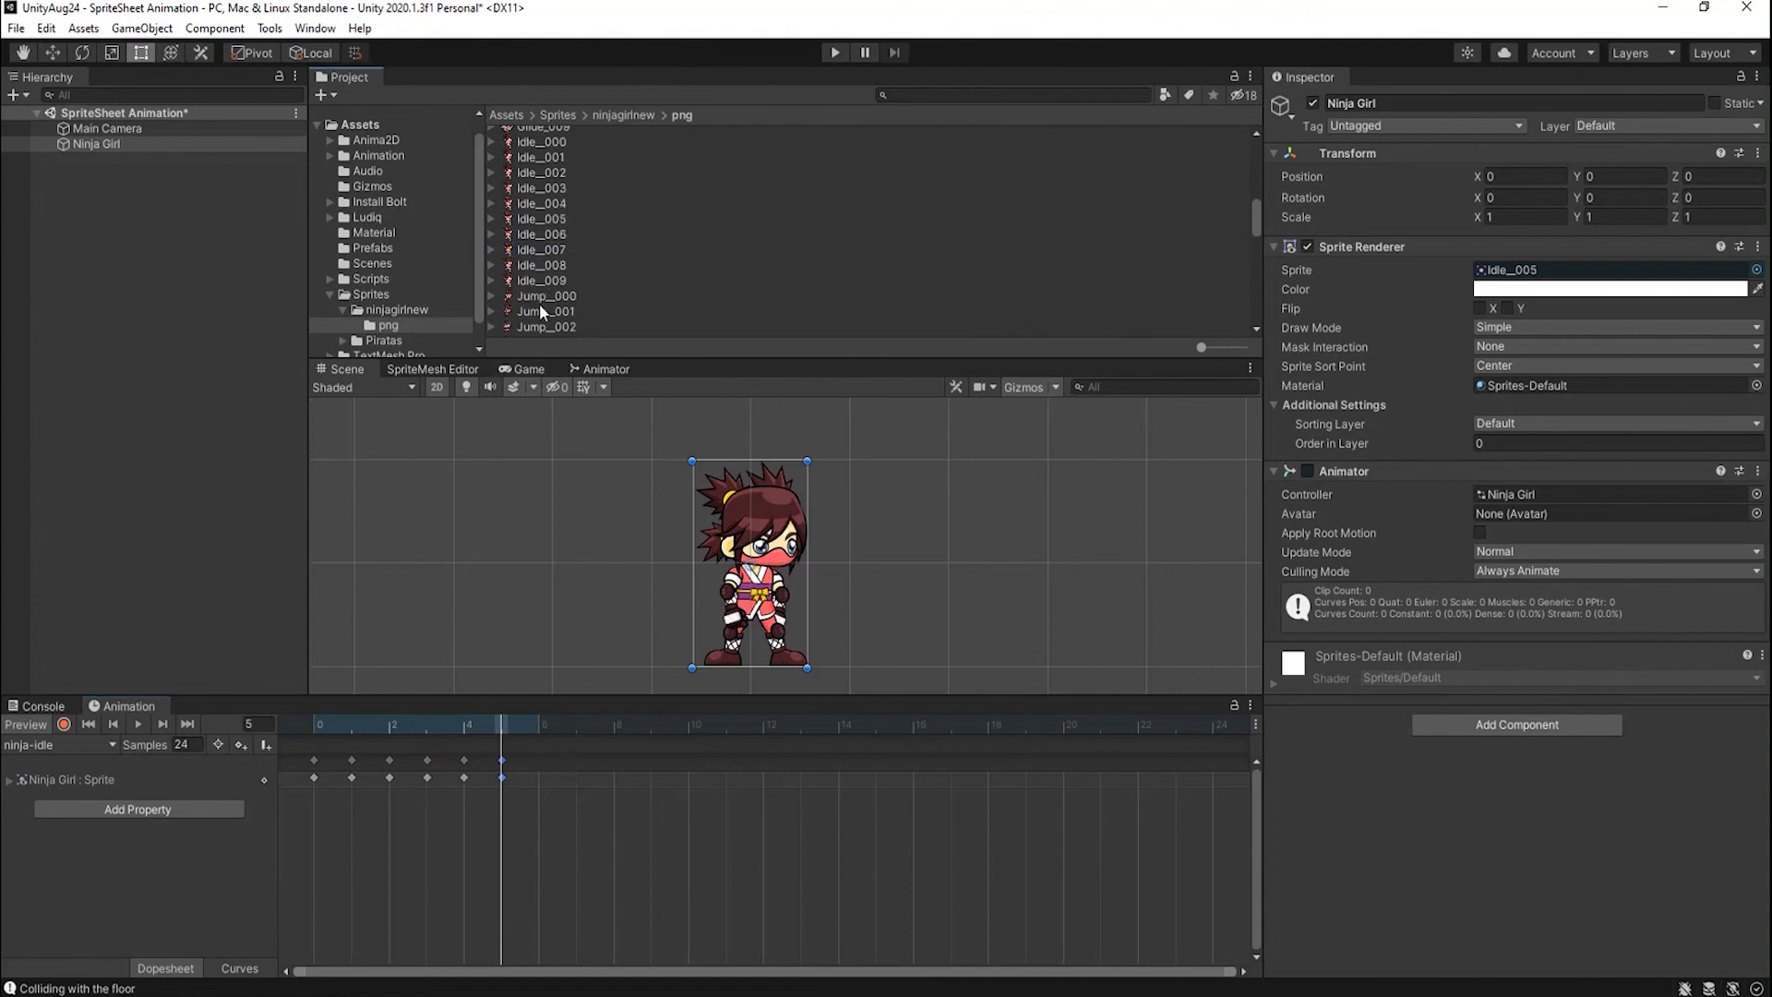
Add the Idle__006, Idle__007, Idle__008 and Idle__009 sprites as keyframes at frames 6, 7, 8 and 9.
click(537, 722)
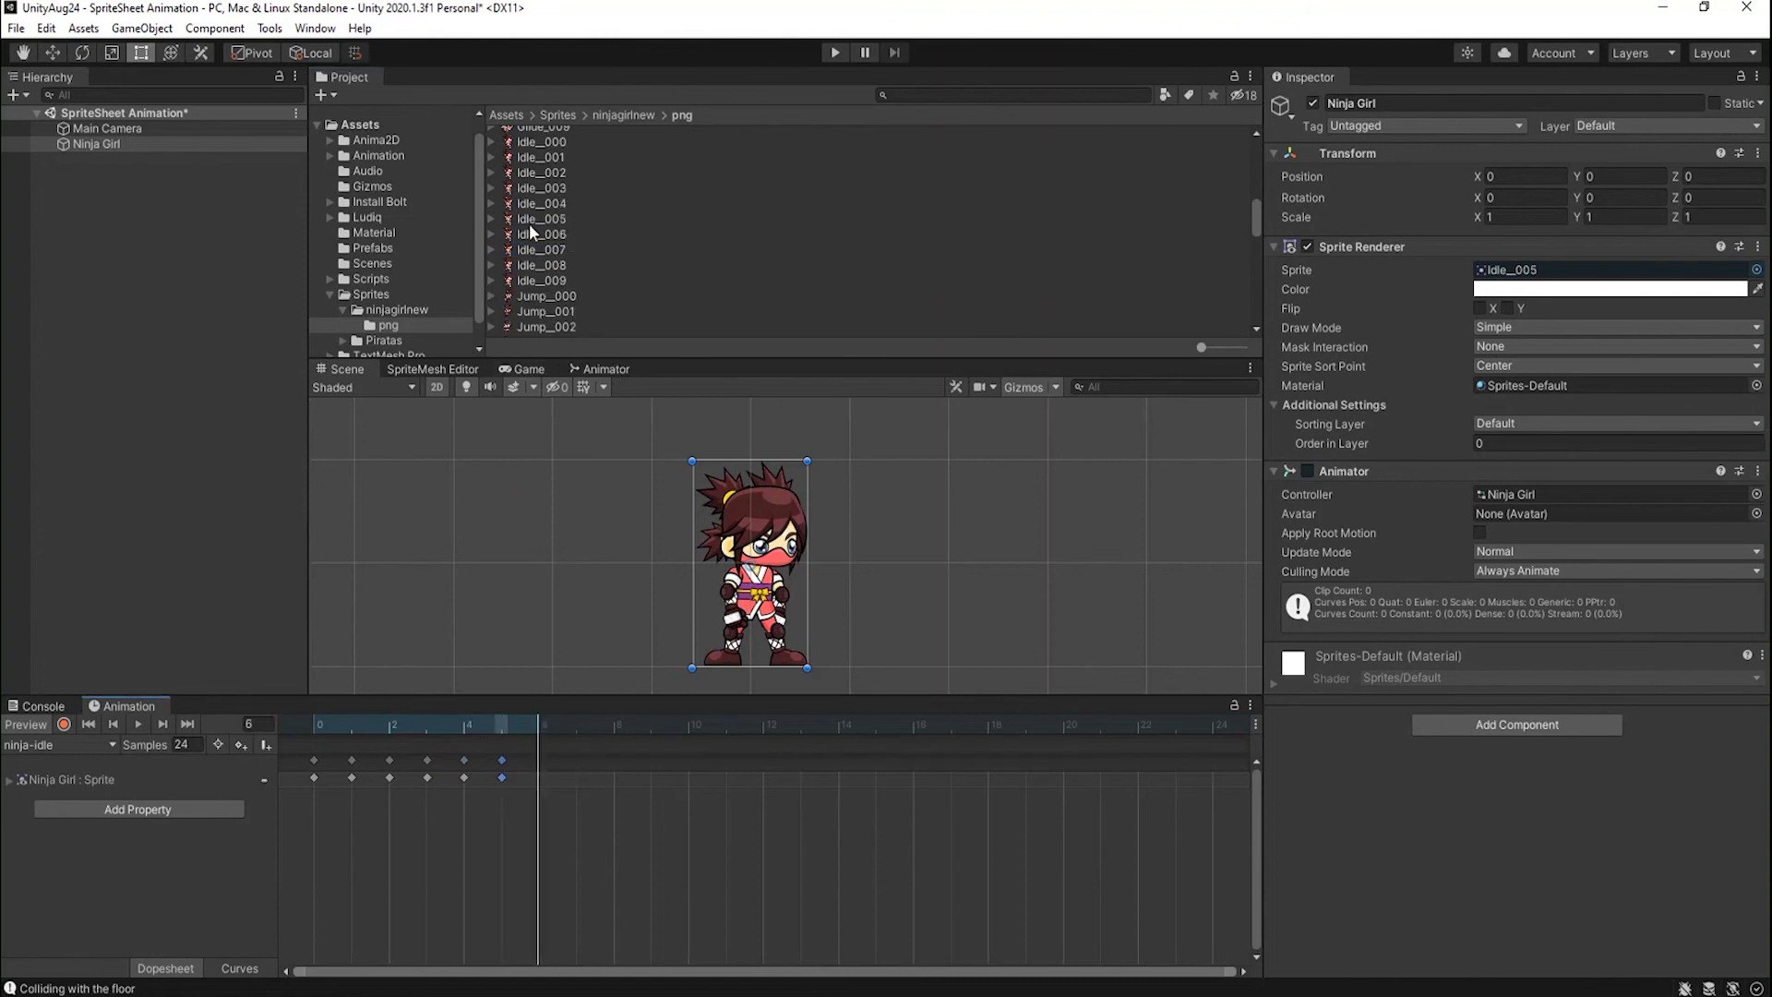
drag(528, 226, 541, 779)
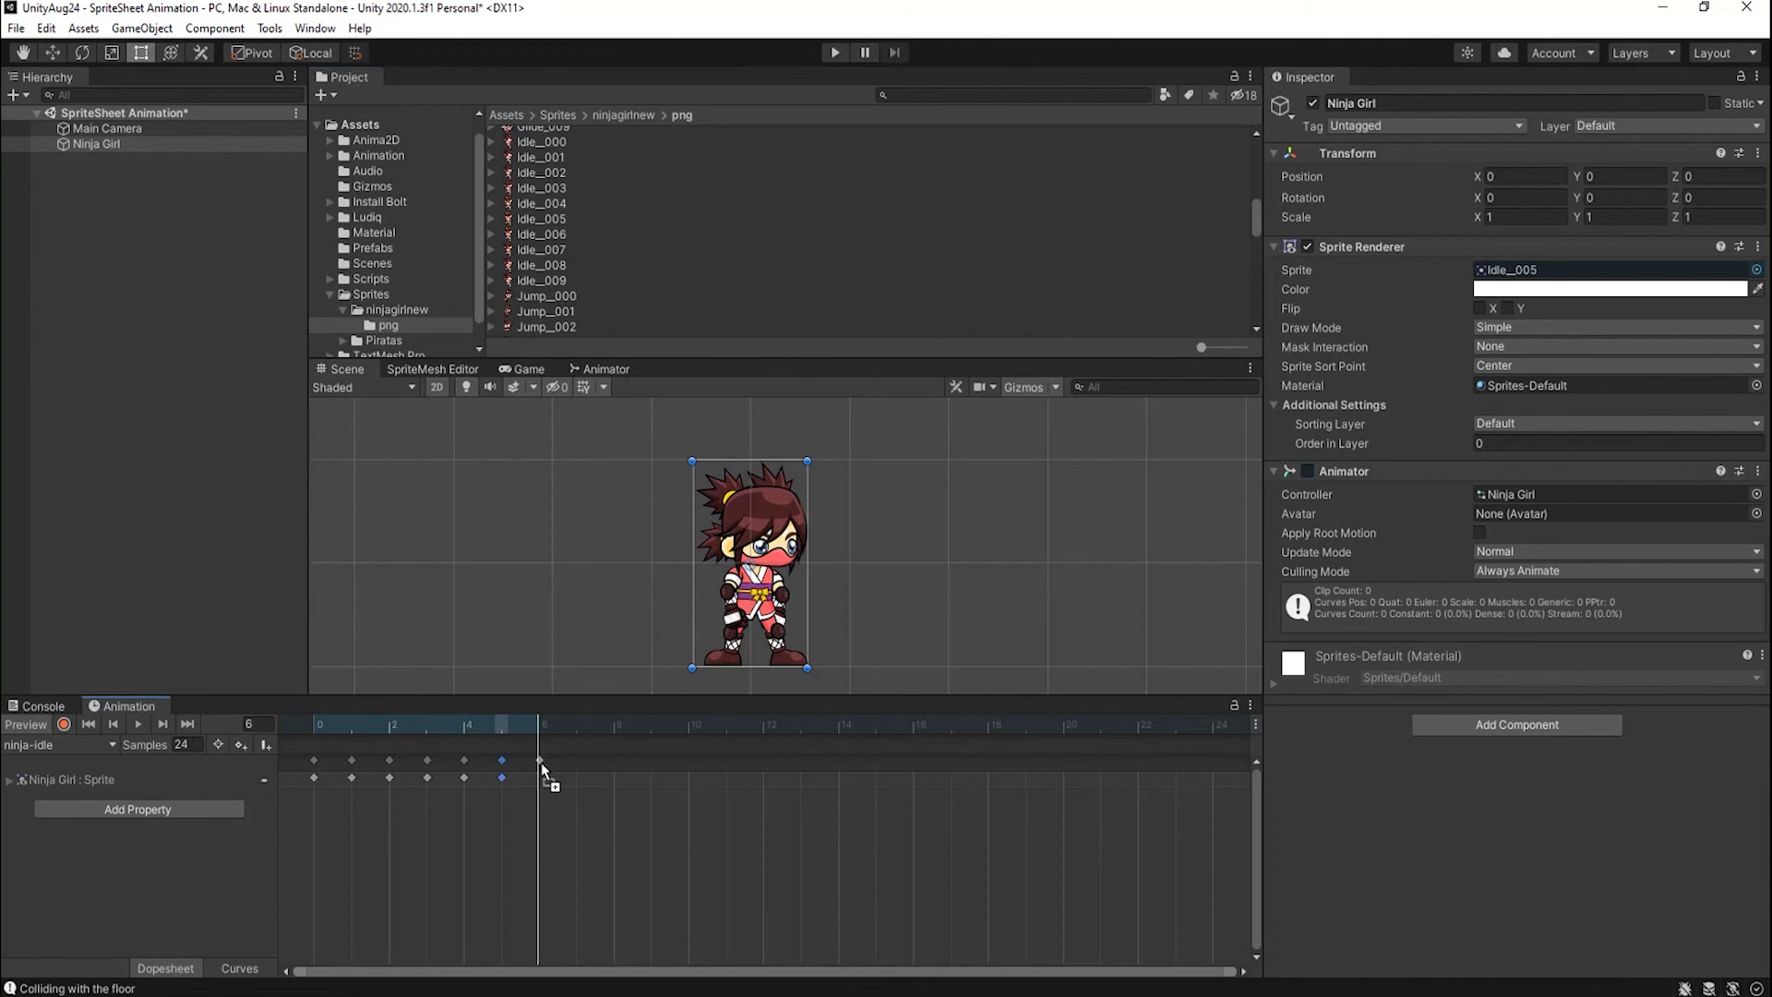
click(578, 723)
drag(530, 245, 577, 750)
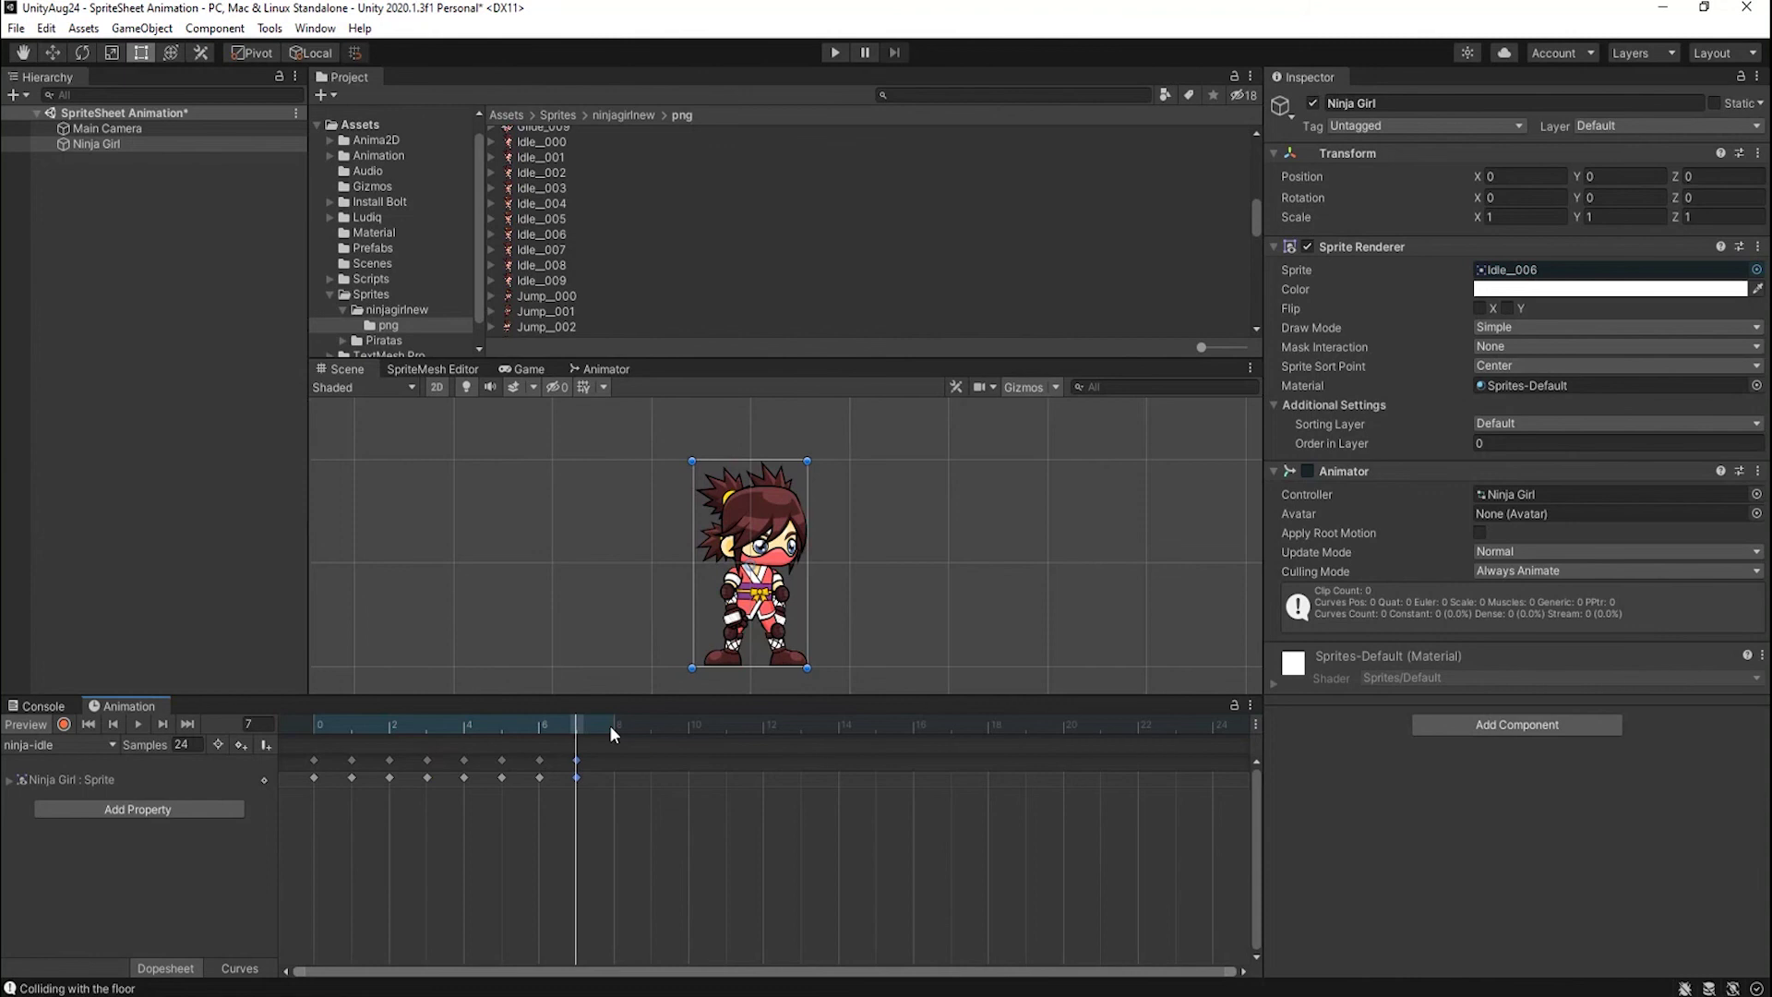
click(612, 726)
drag(538, 269, 616, 762)
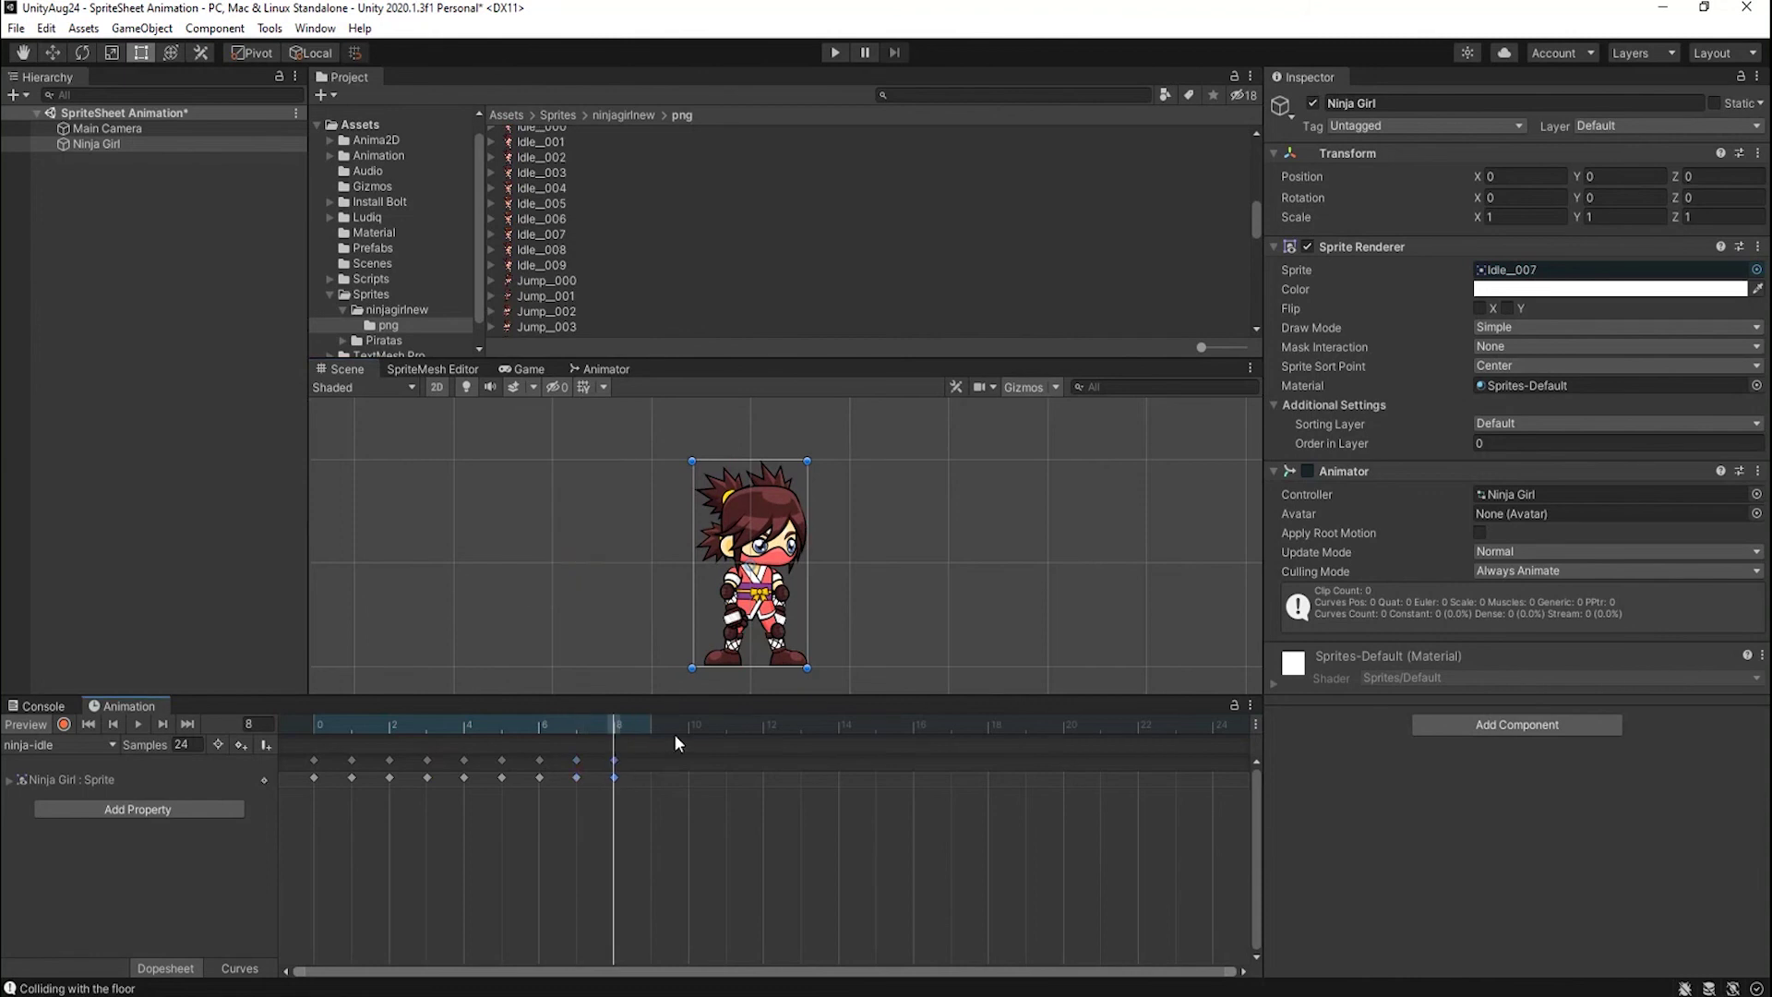
click(653, 728)
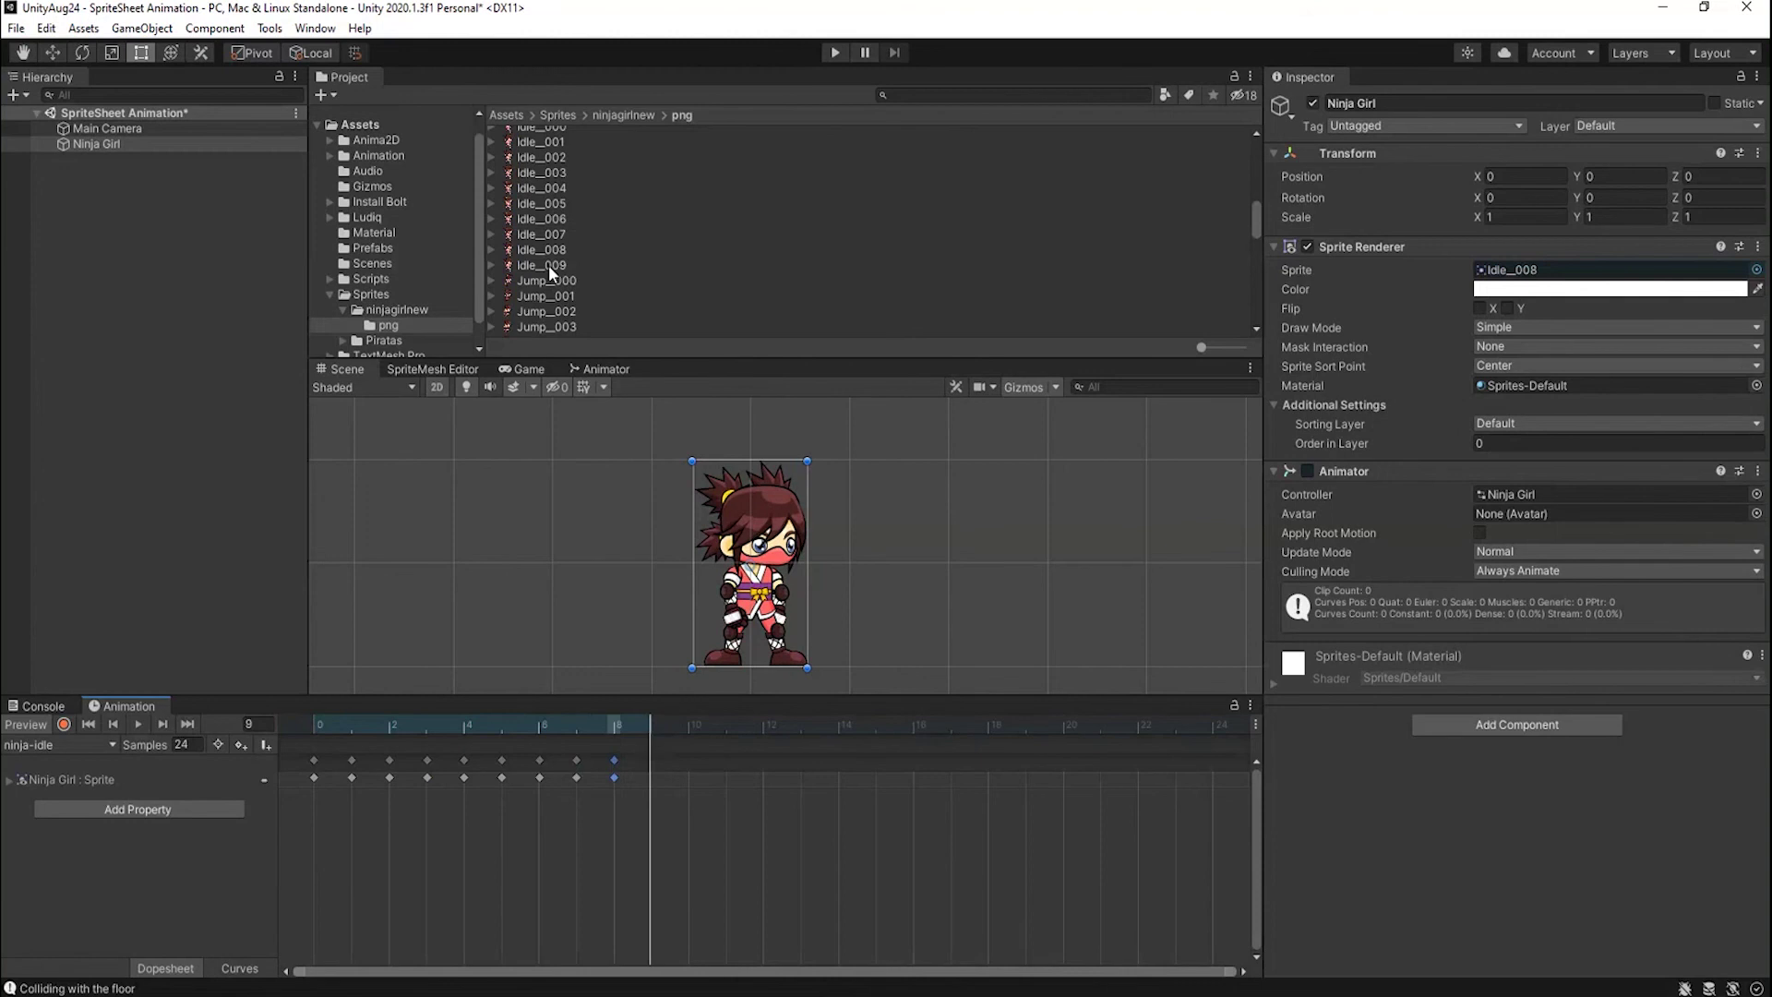
drag(550, 273, 652, 766)
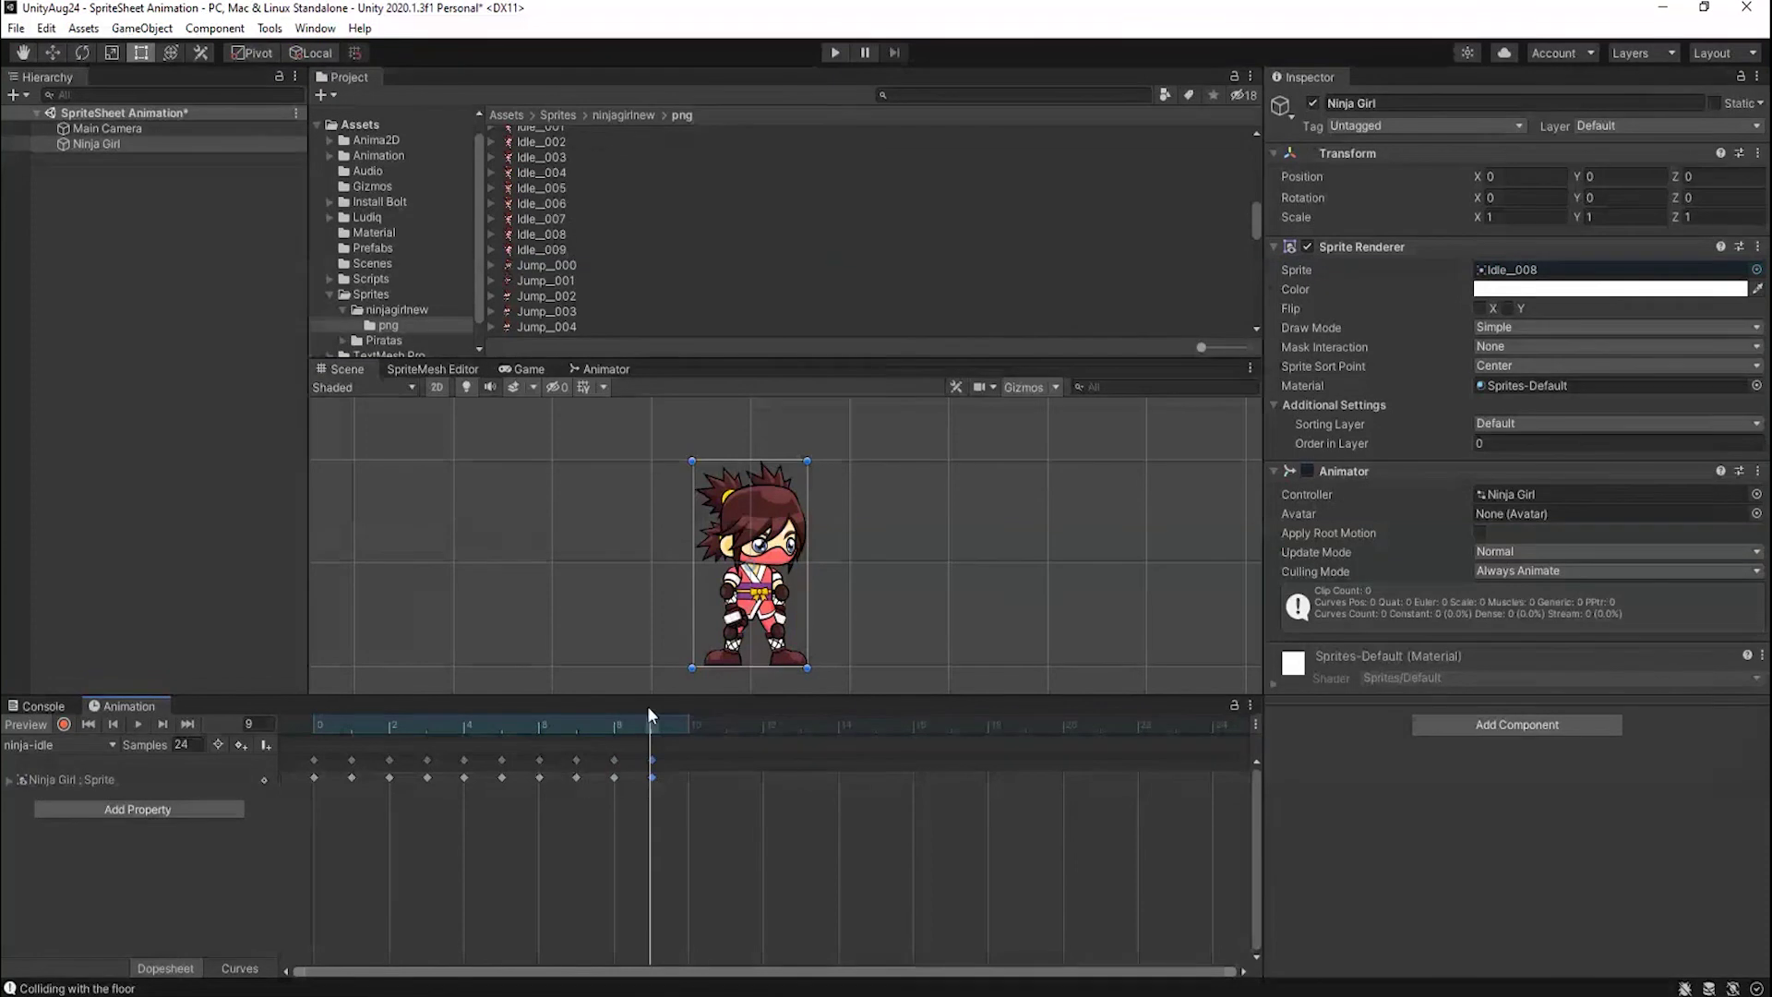
Scrub through the ten idle keyframes back to frame 0 and play the clip preview.
drag(649, 717, 317, 766)
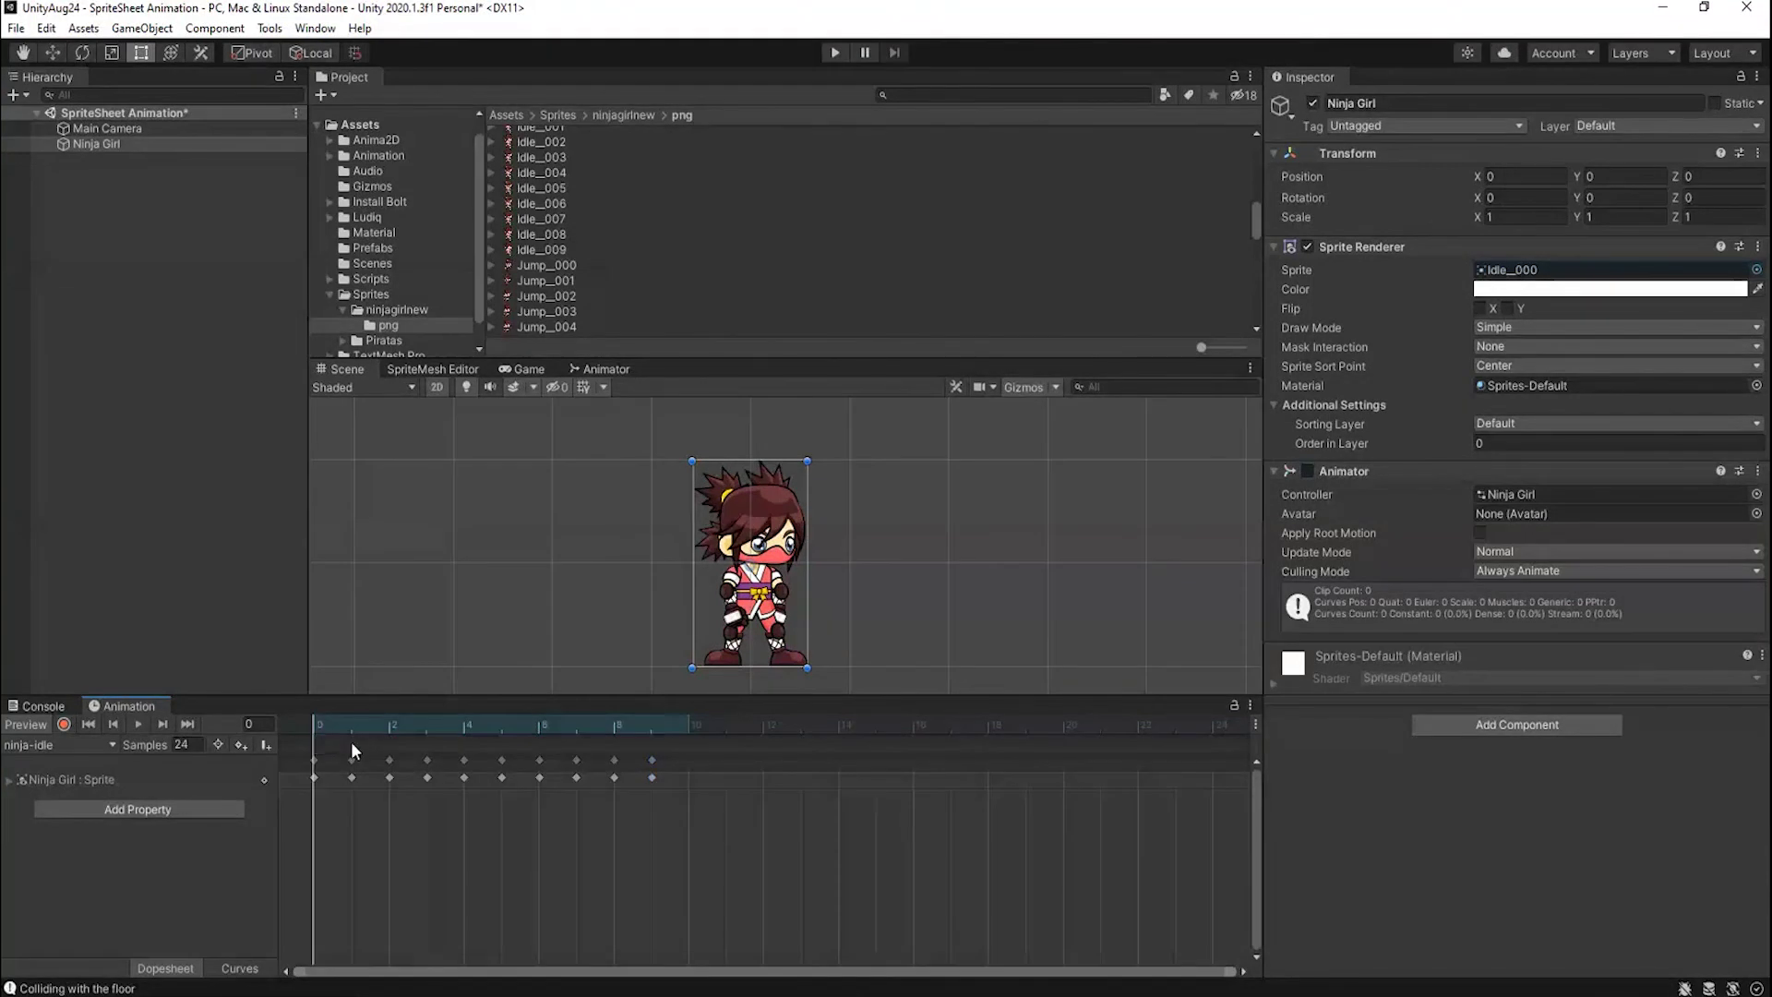
drag(351, 740, 296, 768)
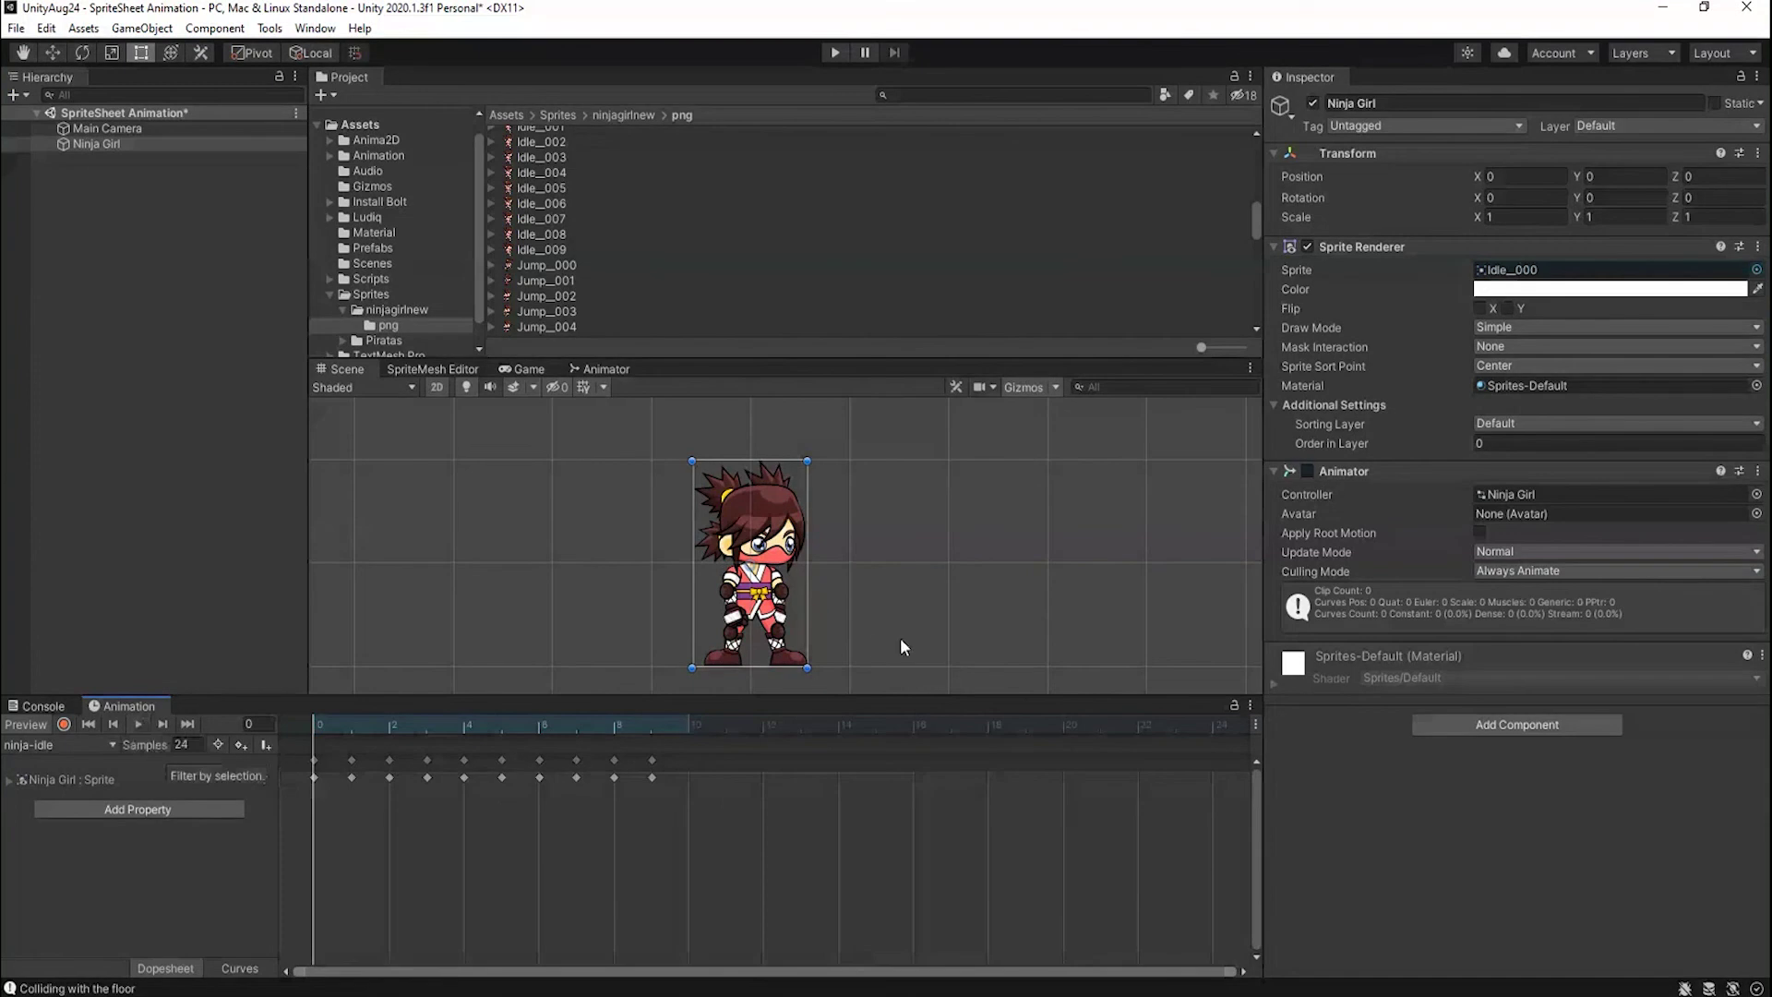
click(140, 723)
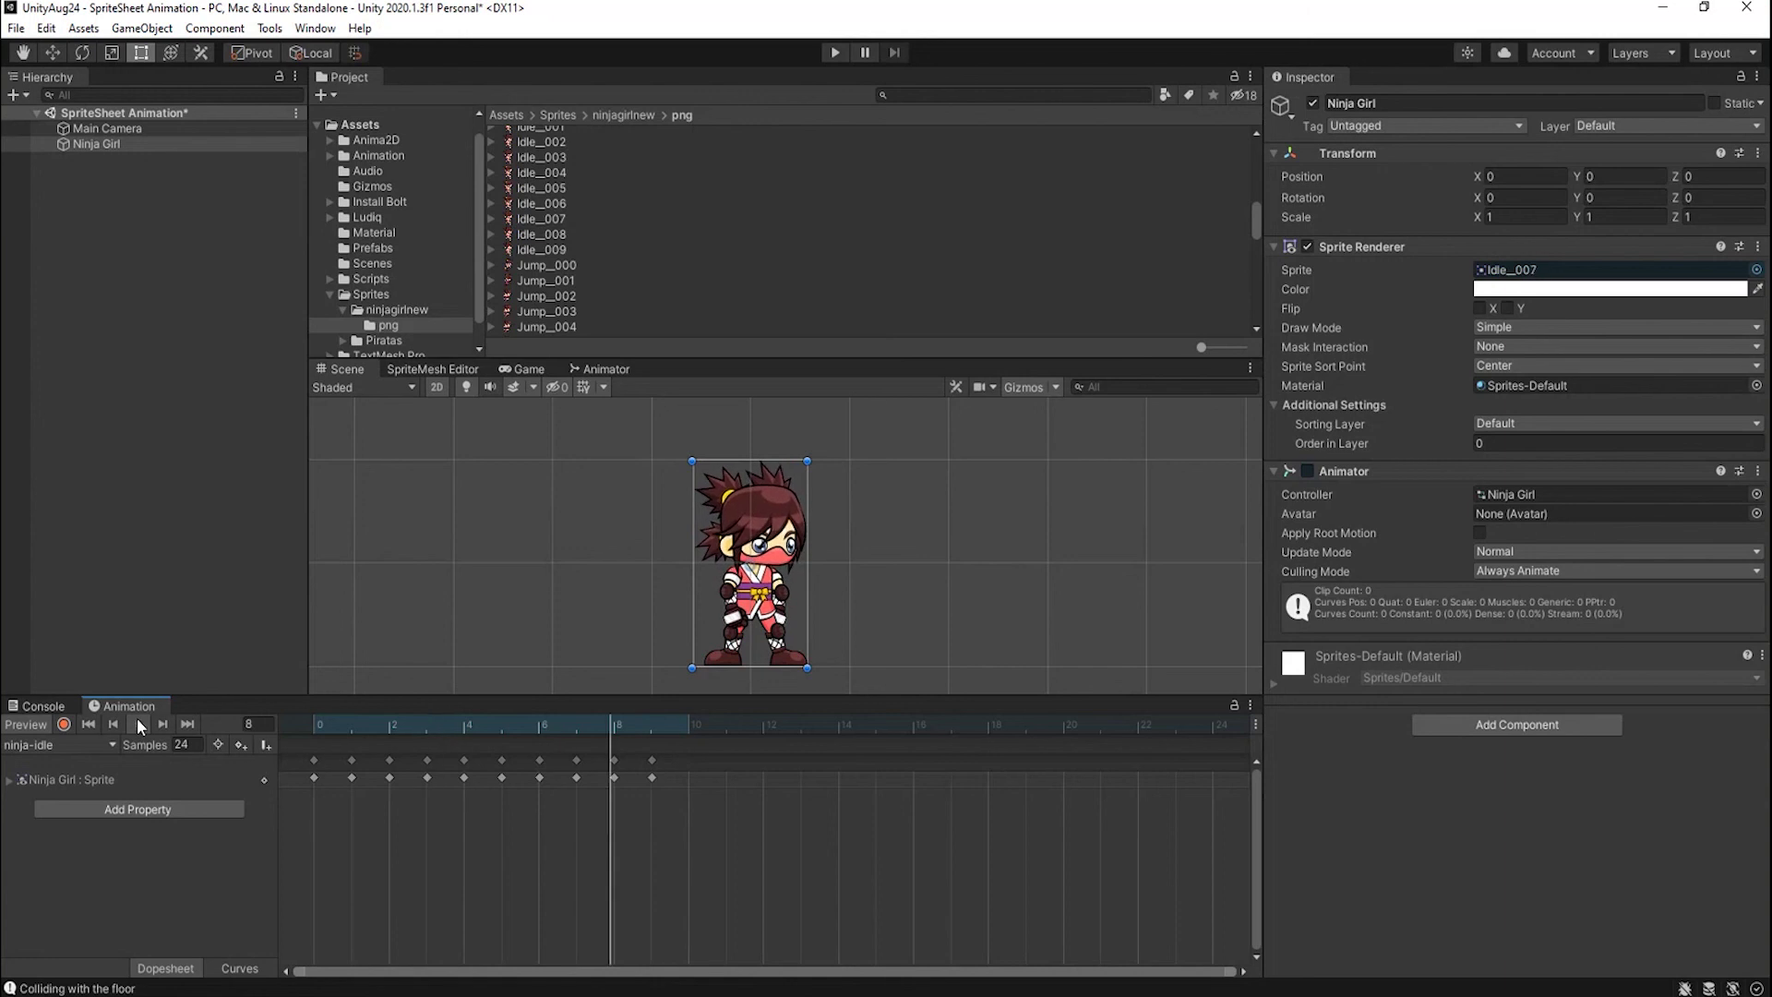
Space out the first idle keyframes by shifting them and all following ones so Idle__001 to Idle__003 sit at frames 2, 4 and 6.
drag(689, 806, 374, 759)
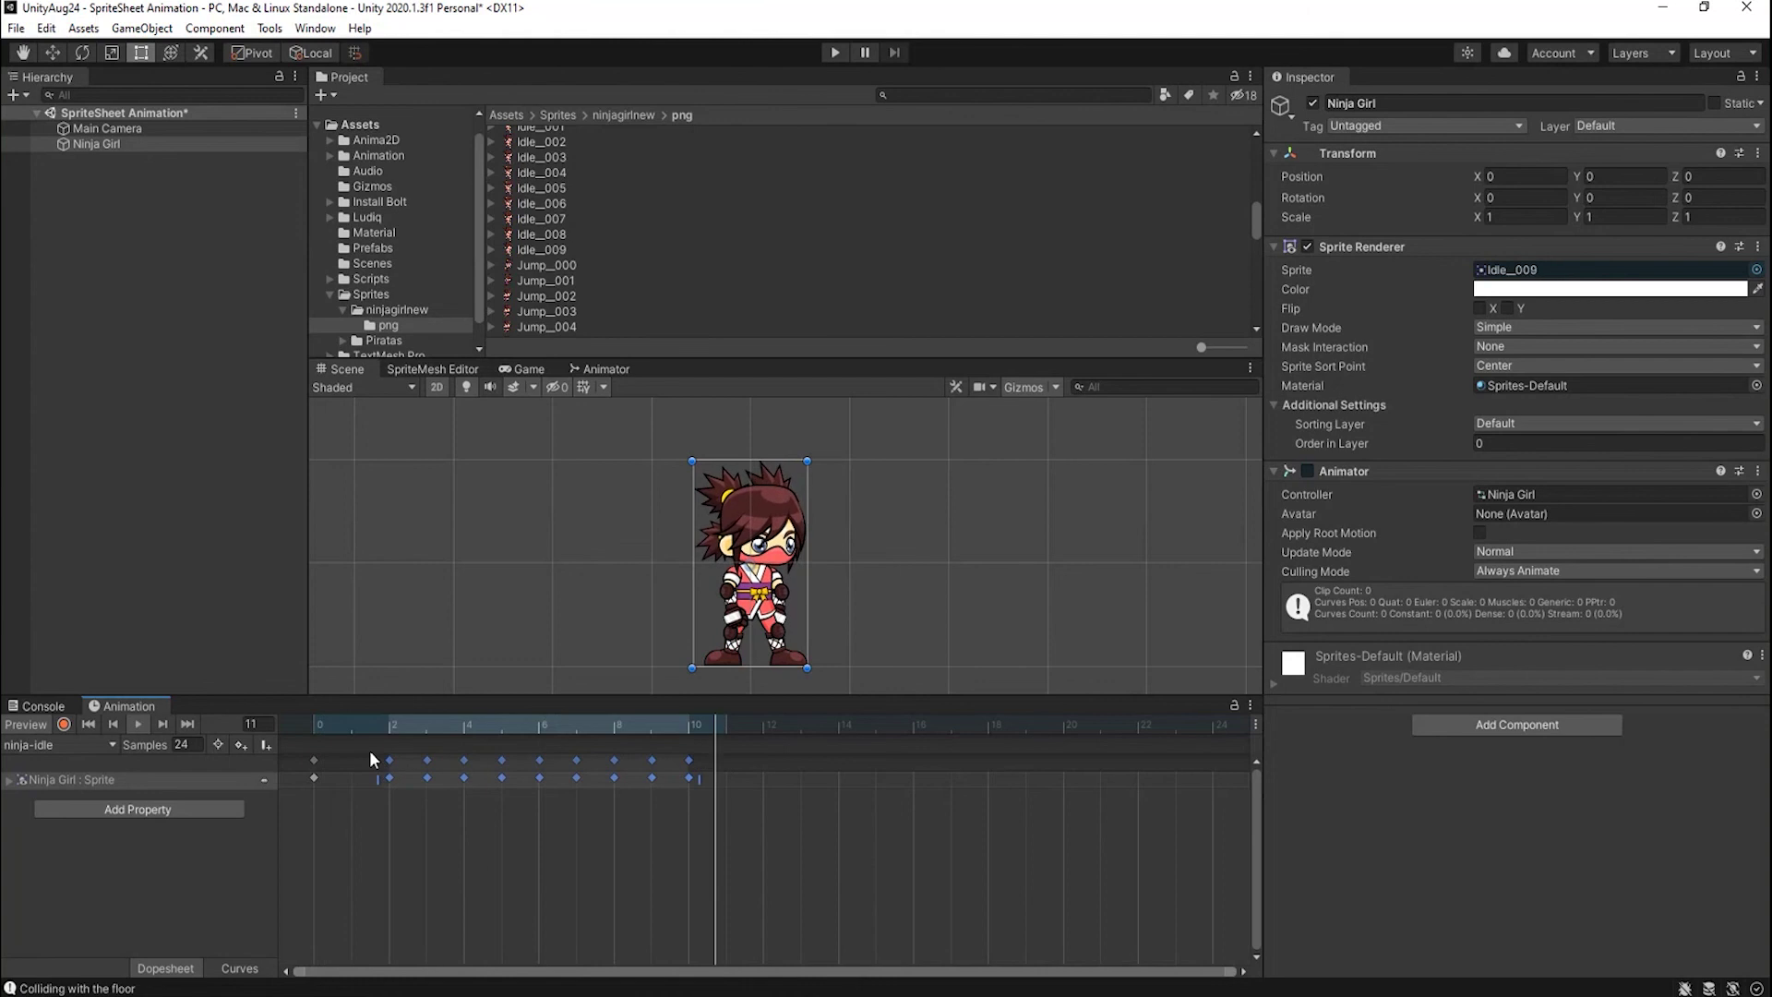
click(752, 804)
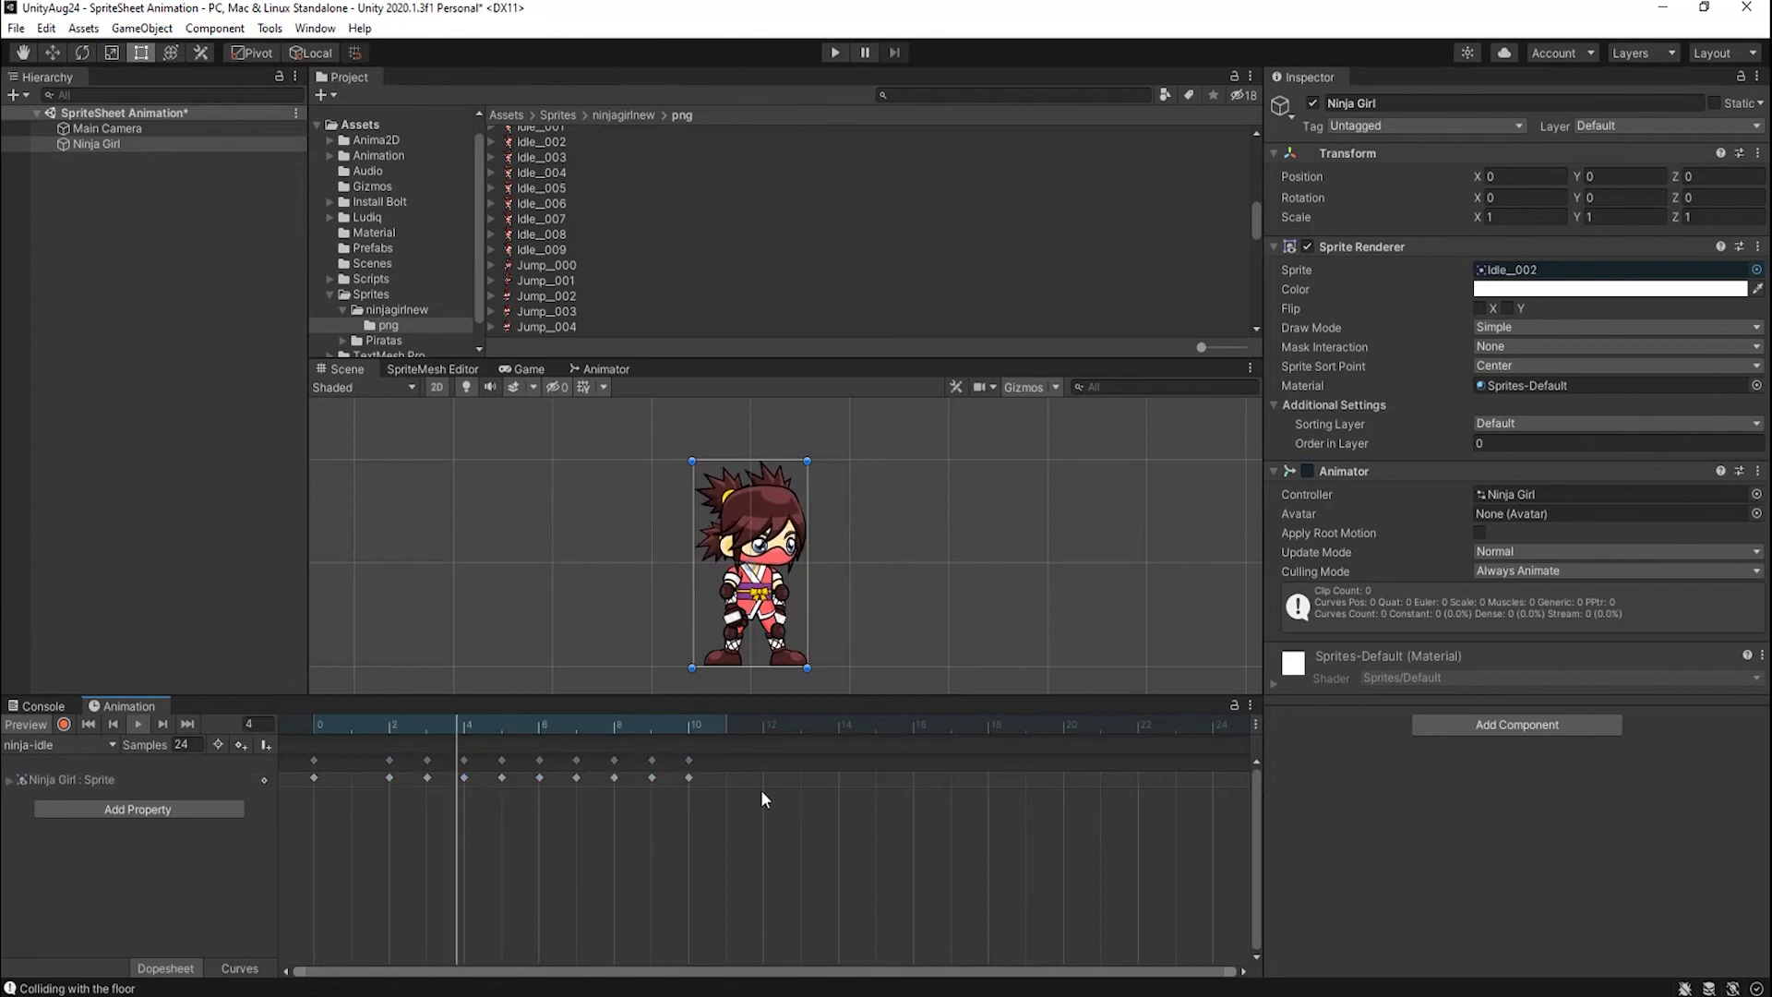
drag(757, 792, 459, 764)
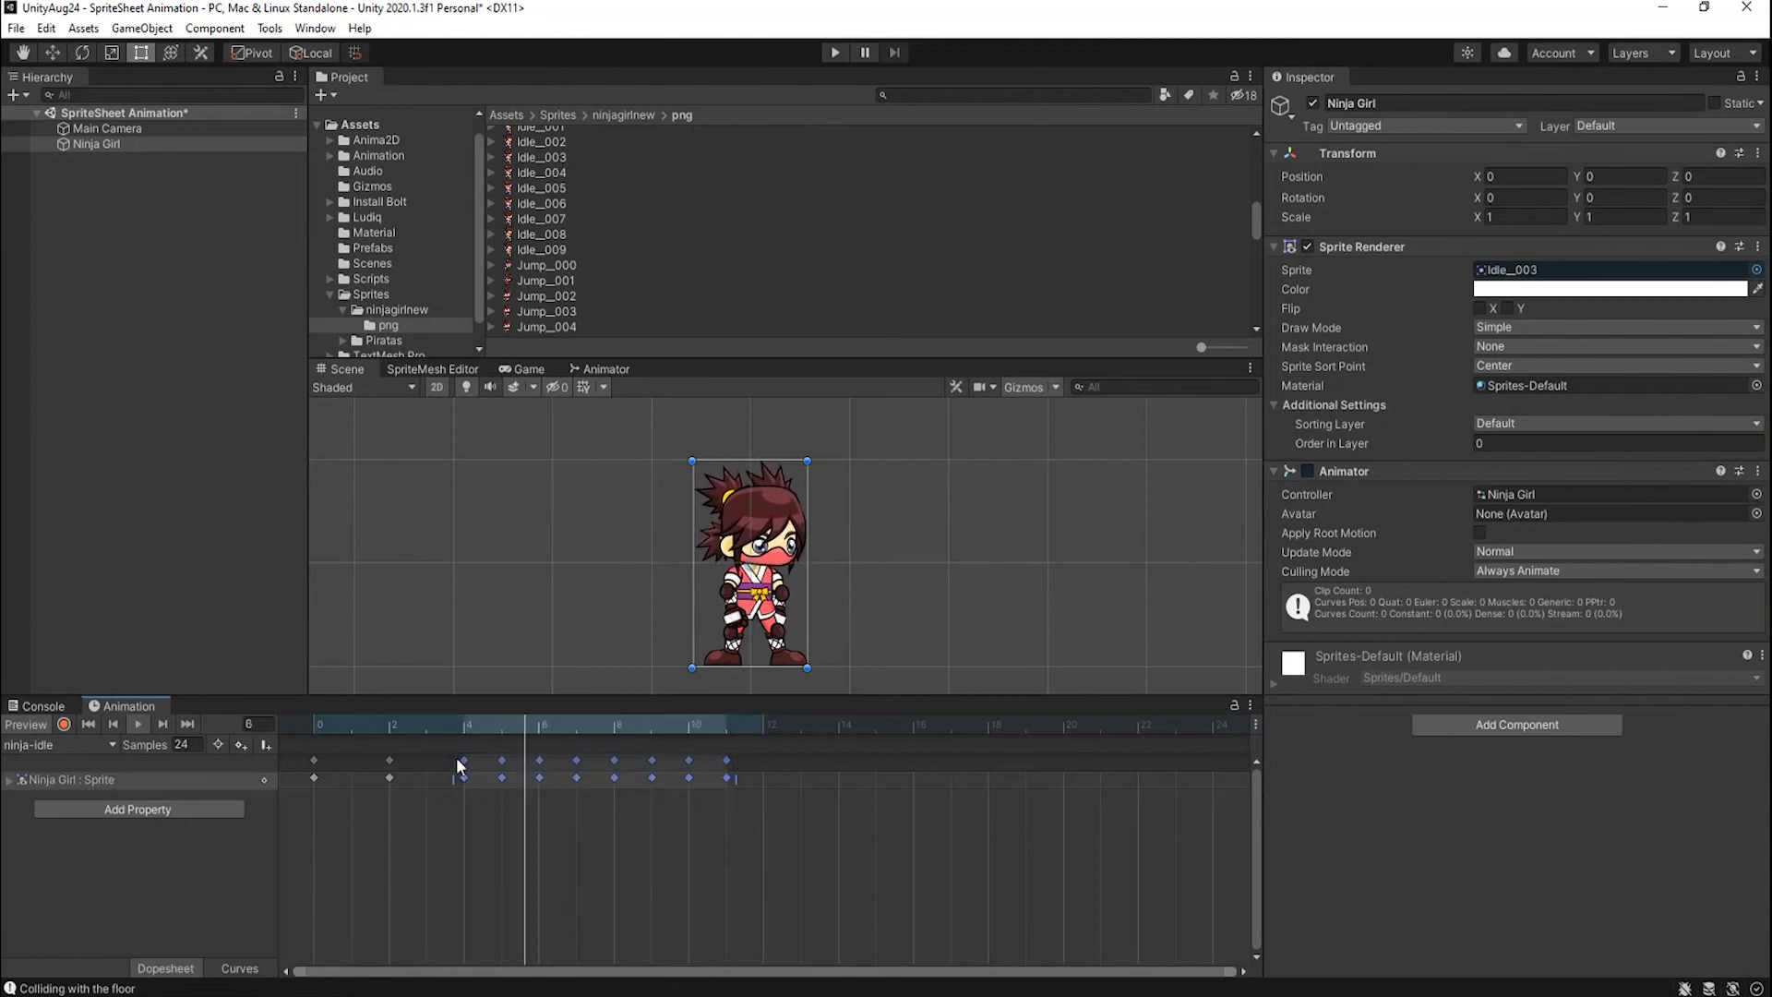
click(784, 784)
drag(800, 805, 531, 767)
click(794, 824)
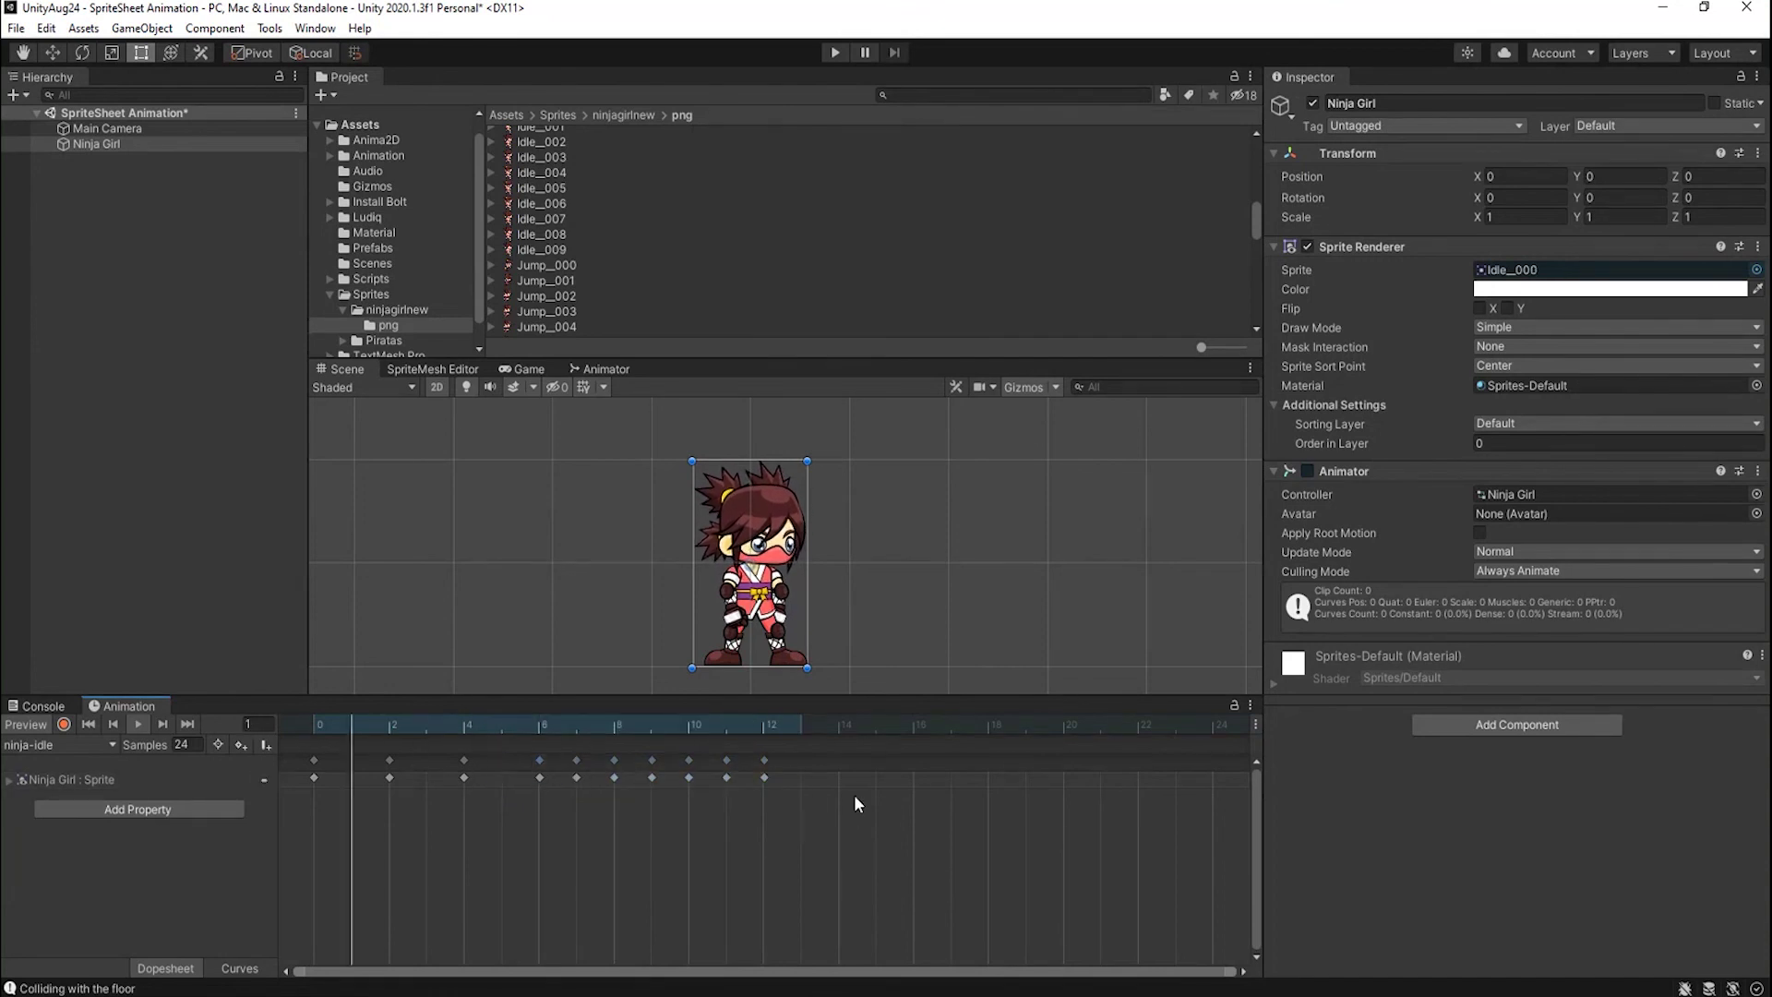
Shift the following keyframes further along so Idle__004 to Idle__006 sit at frames 8, 10 and 12.
drag(847, 805, 615, 760)
click(874, 823)
drag(914, 804, 691, 774)
click(920, 821)
drag(950, 805, 717, 761)
drag(726, 759, 764, 773)
click(923, 820)
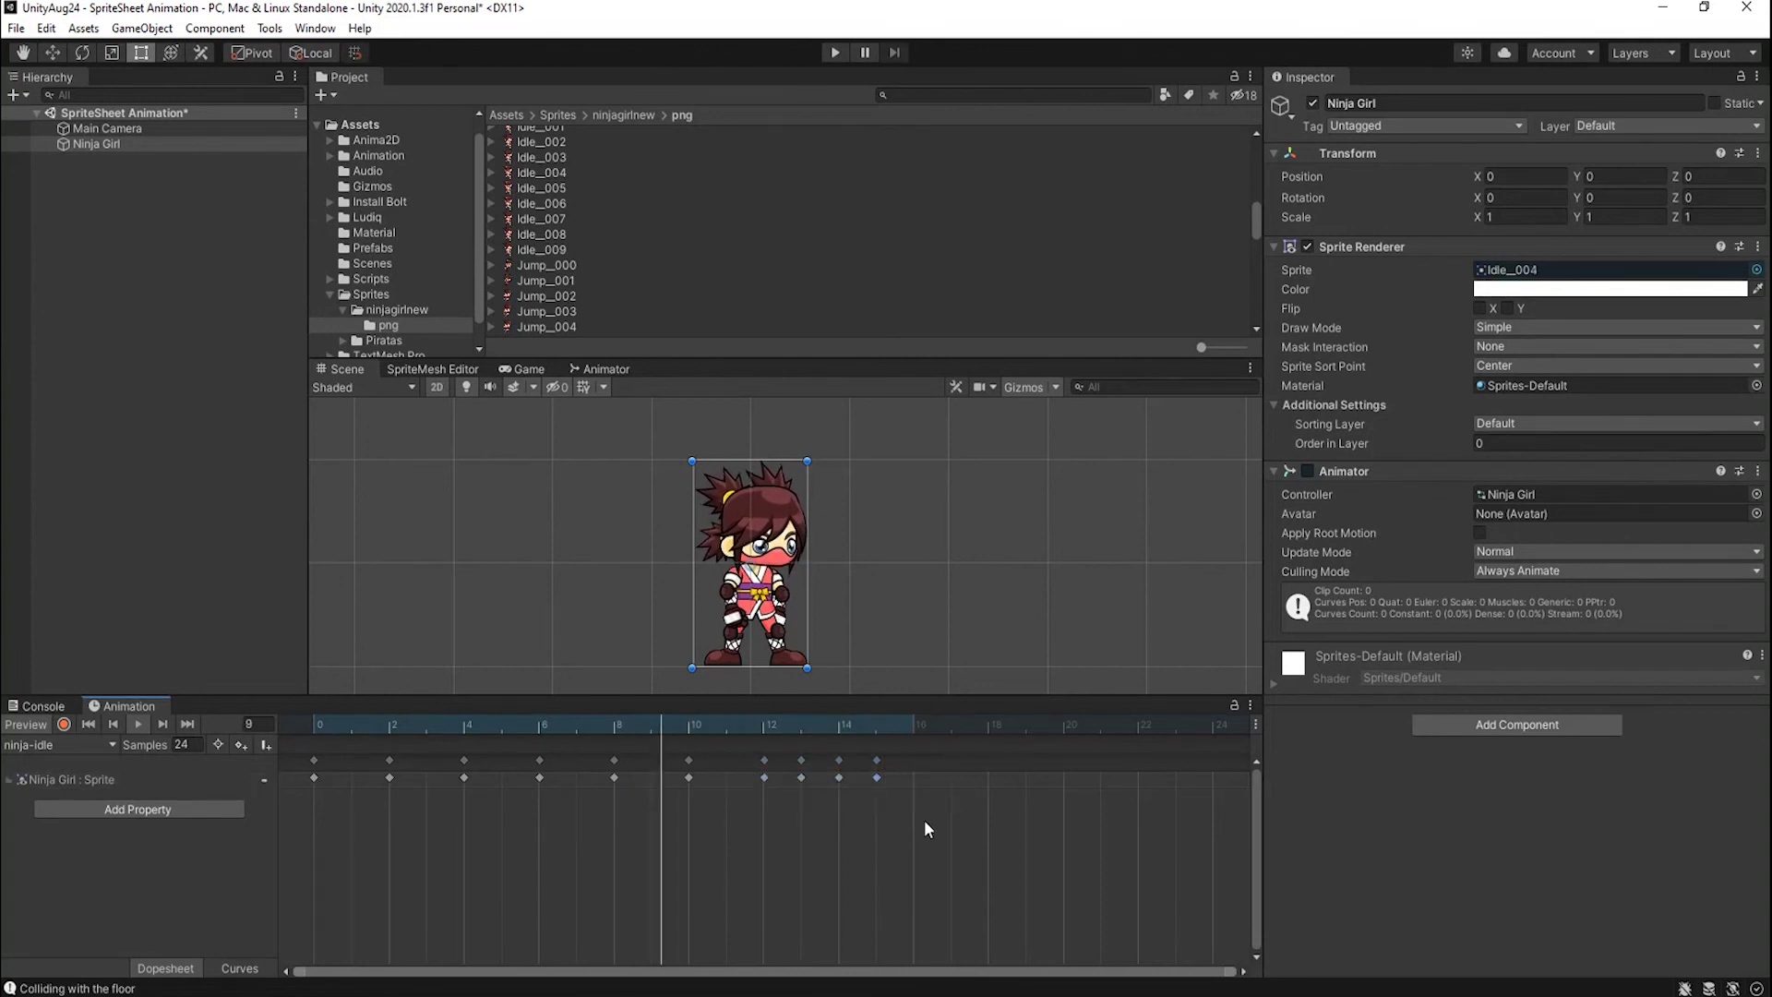
Move the last three keyframes, Idle__007 to Idle__009, to frames 14, 16 and 18.
drag(988, 805, 980, 762)
click(980, 813)
click(1033, 815)
click(948, 763)
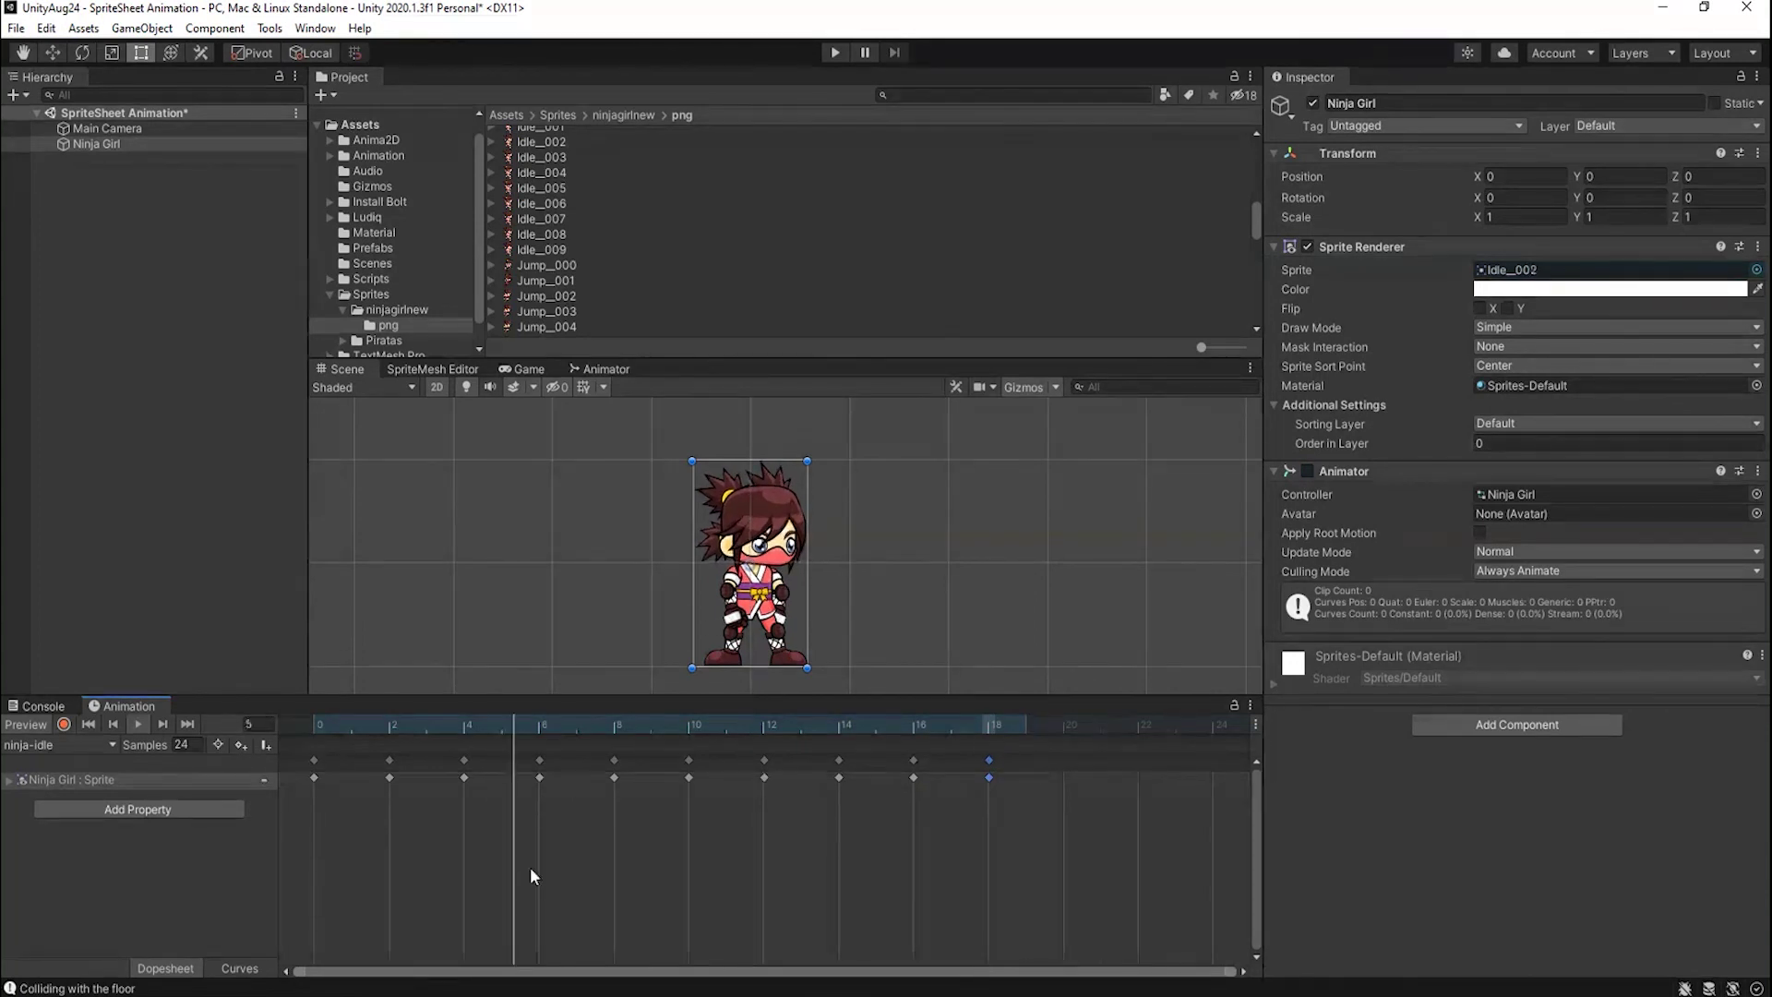
Watch the slower idle animation up close, stop the preview and scrub the playhead back to frame 0.
scroll(945, 644, up, 2)
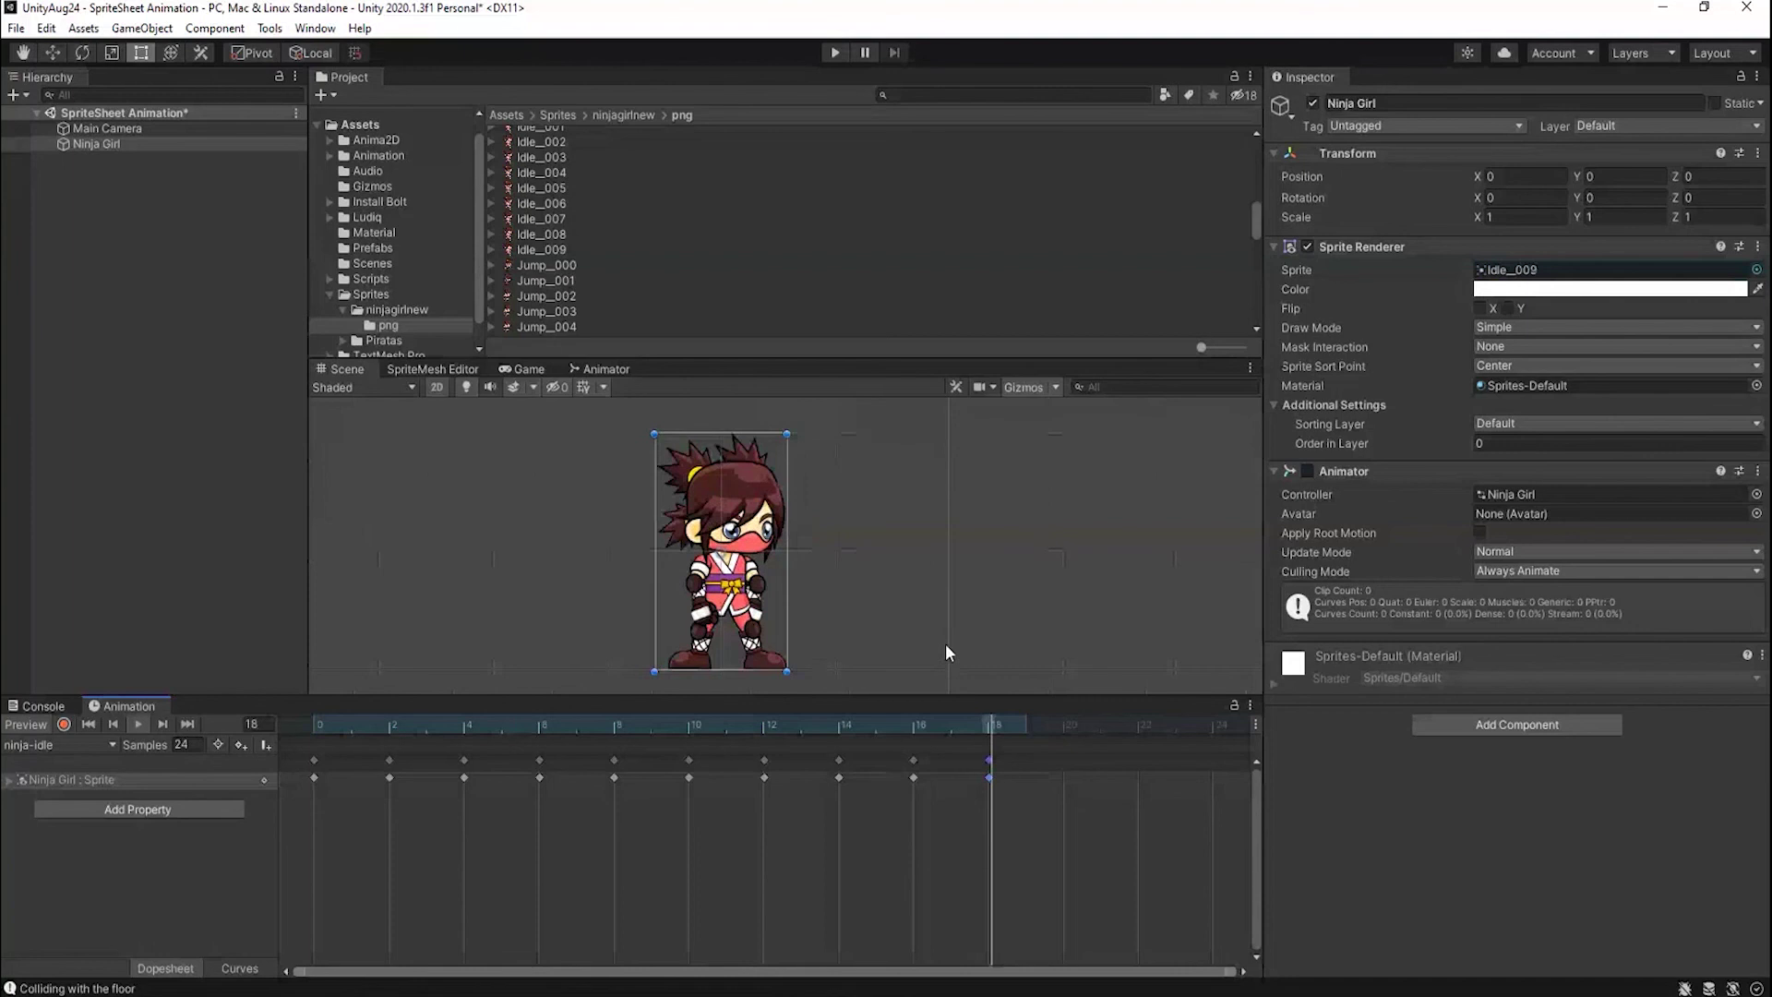
middle_drag(937, 640, 1028, 645)
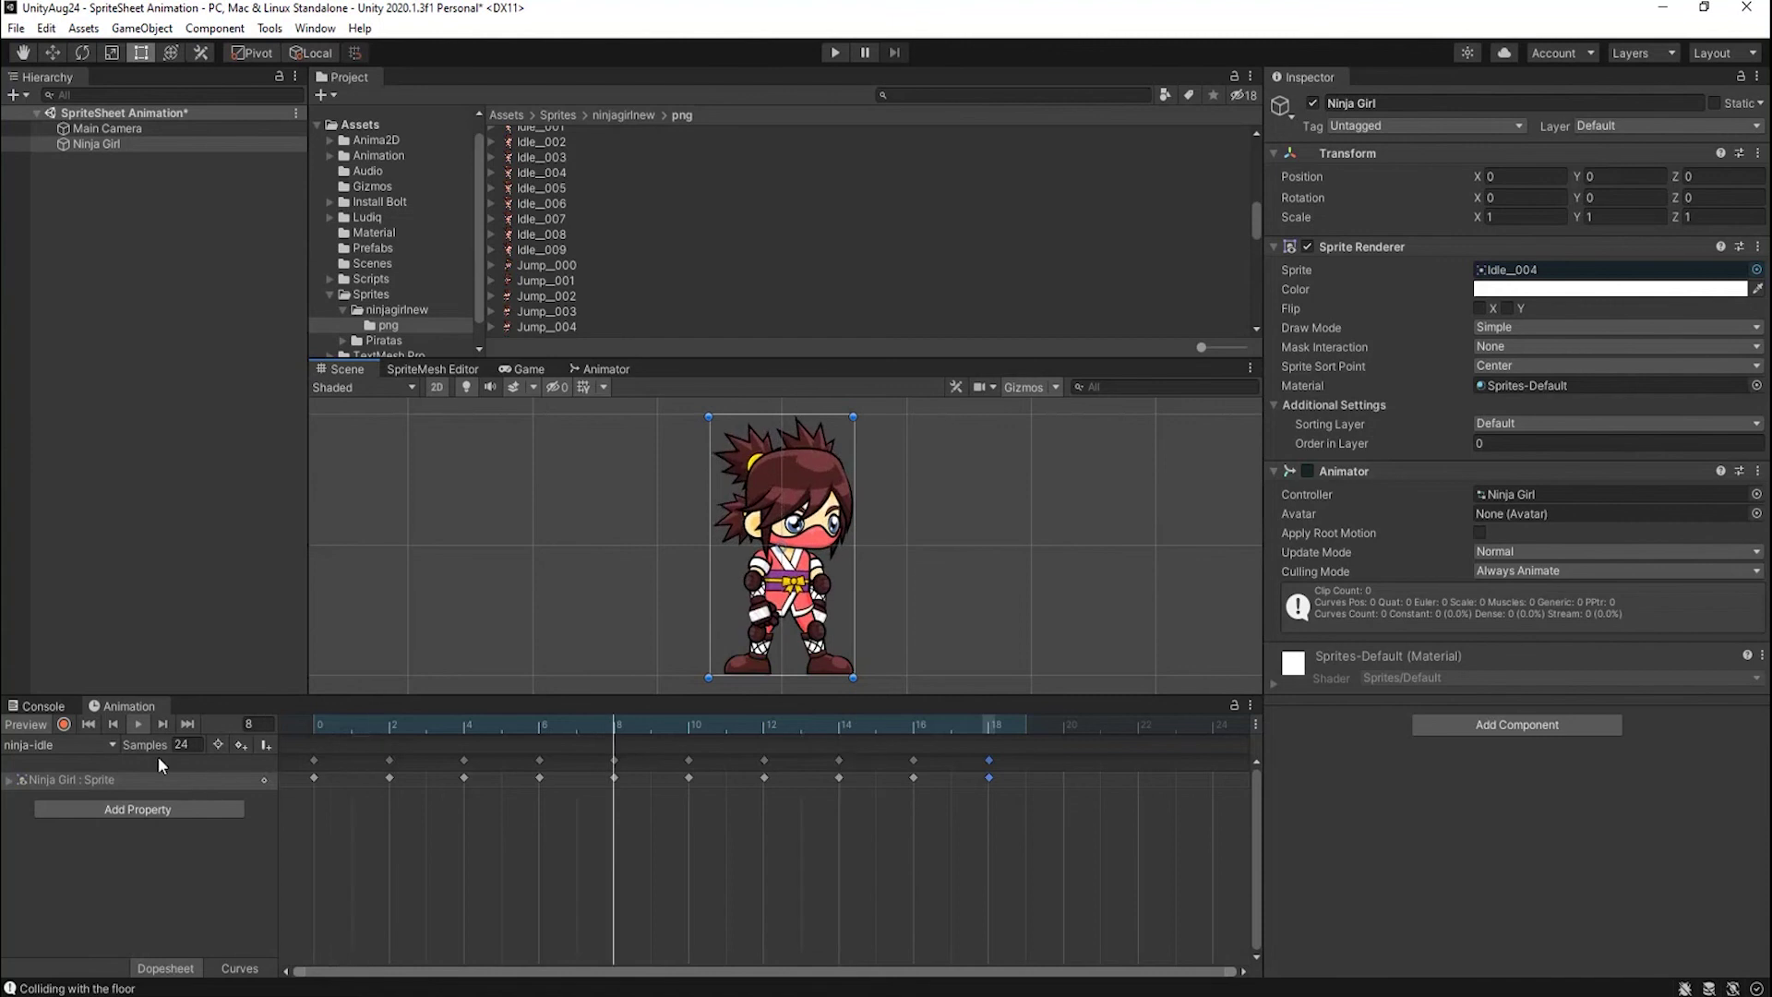
click(139, 726)
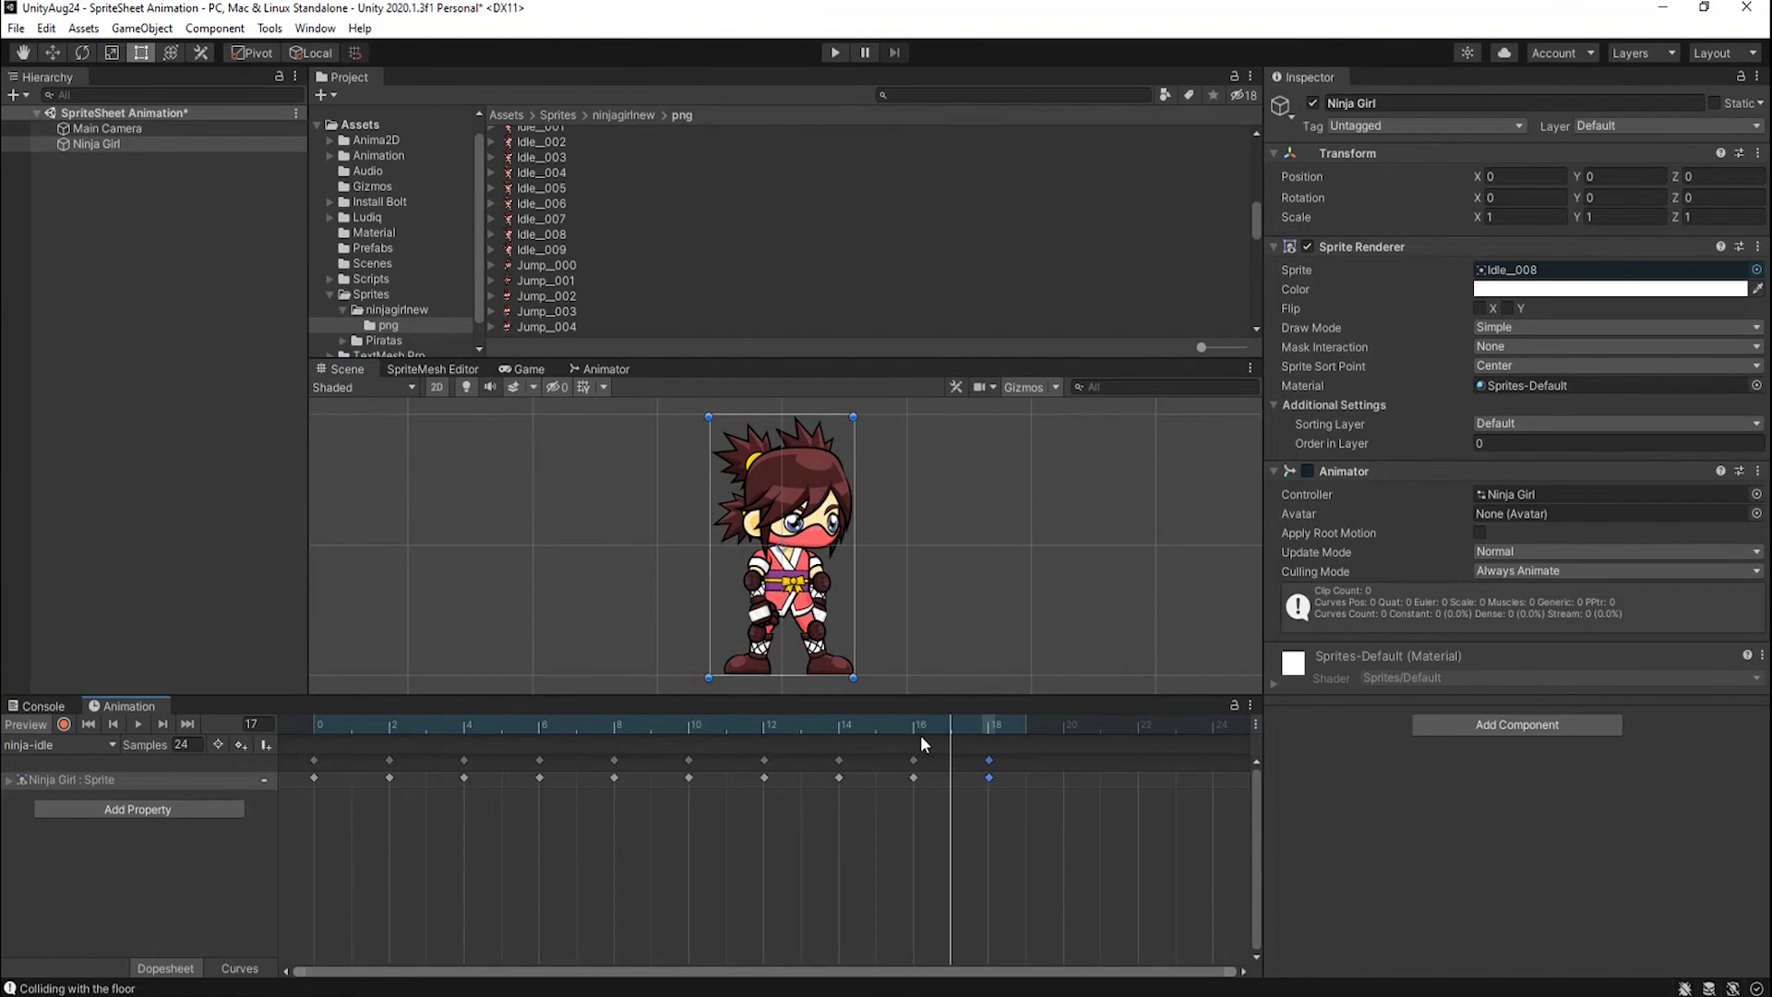
drag(950, 716, 330, 743)
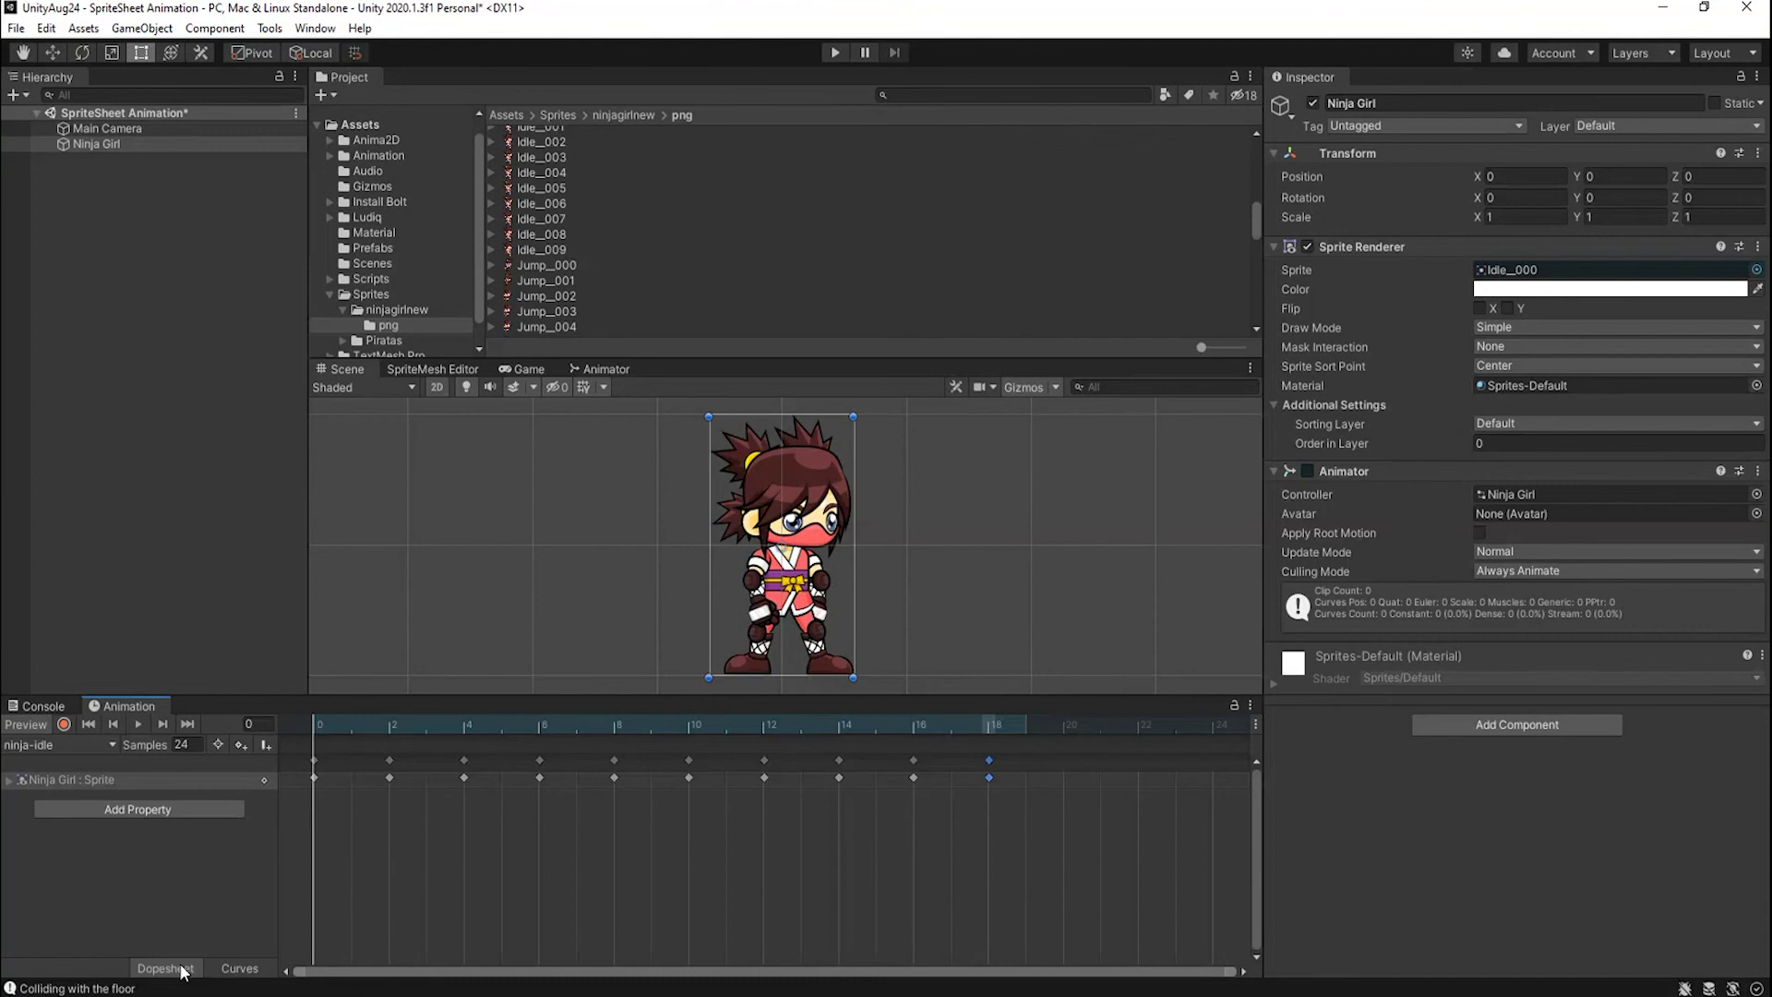
Play the clip in the Curves view, expand the Ninja Girl Sprite property and examine the graph for curves.
click(238, 971)
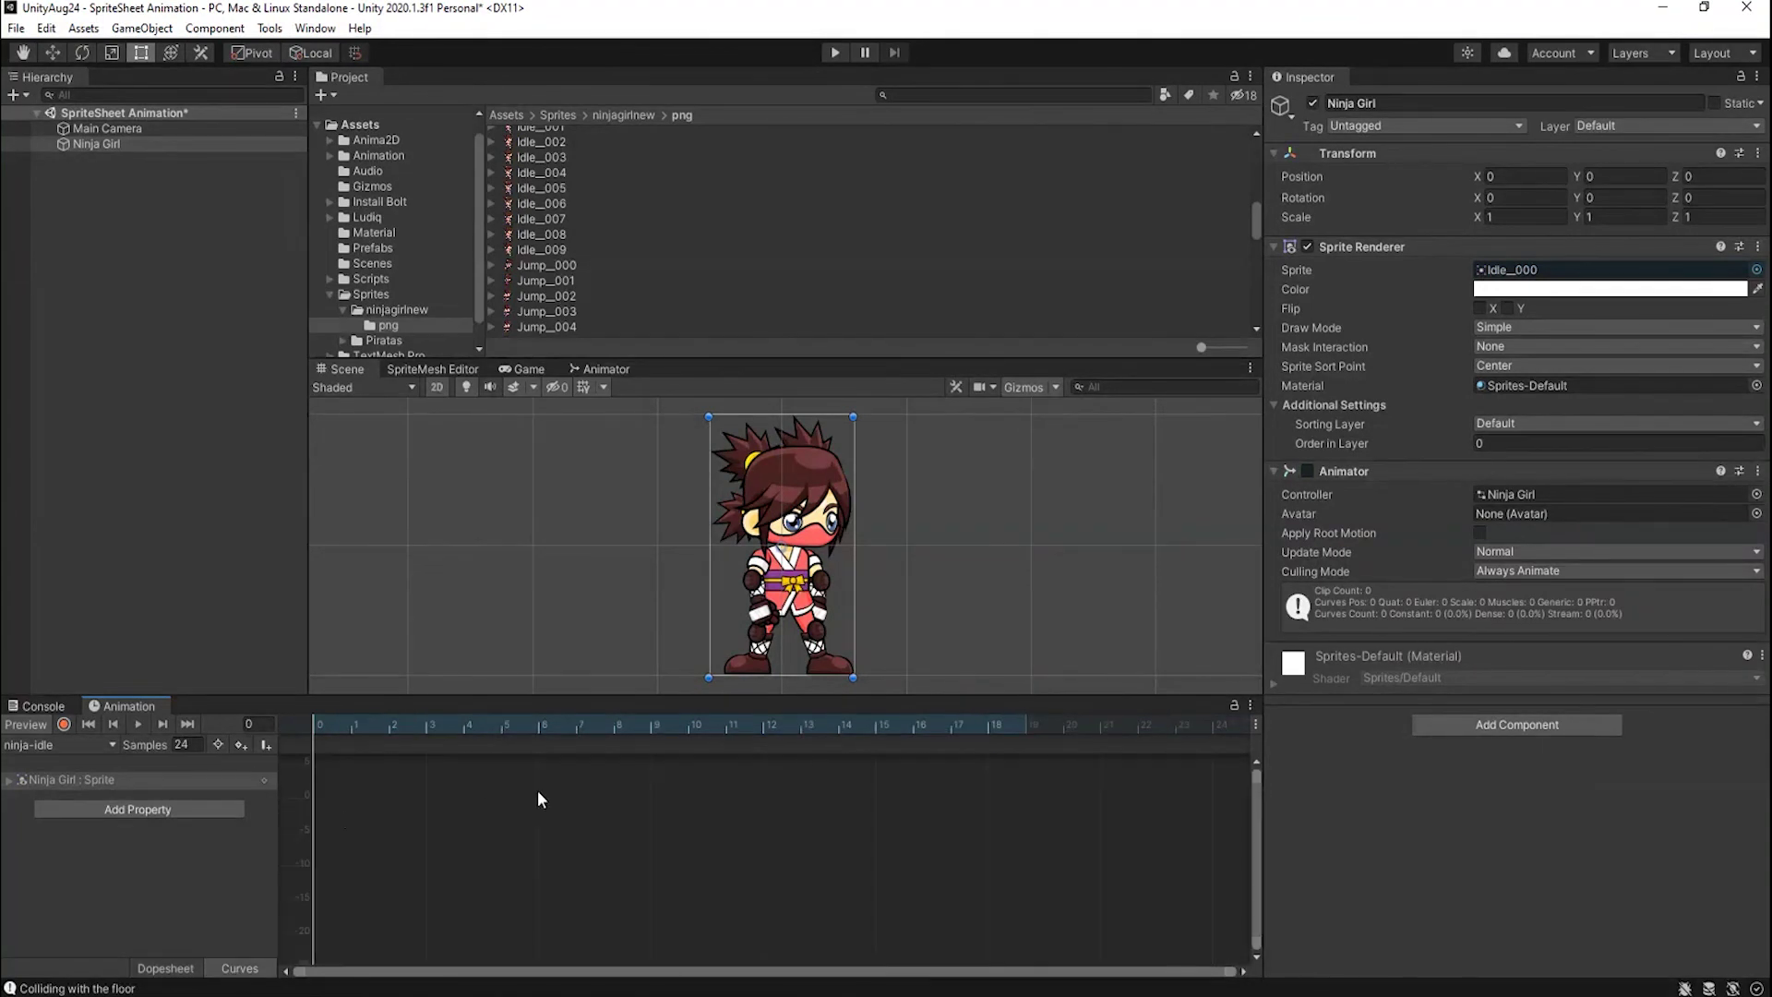
click(141, 722)
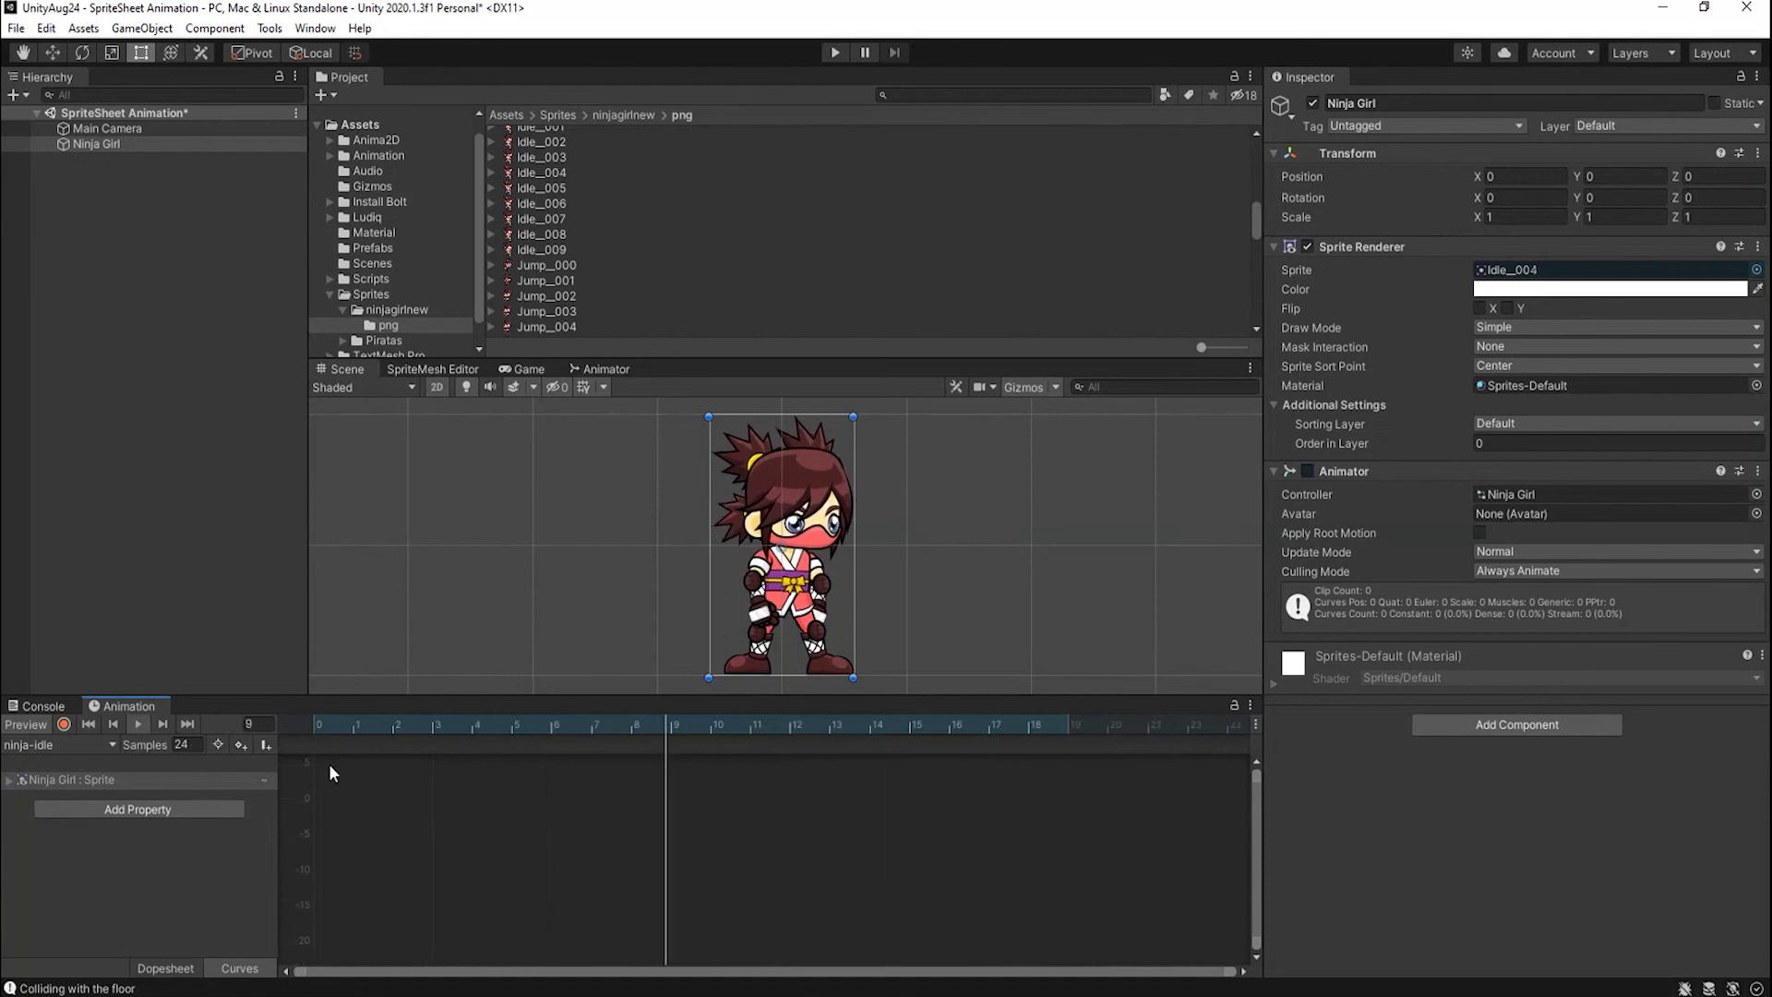
click(18, 783)
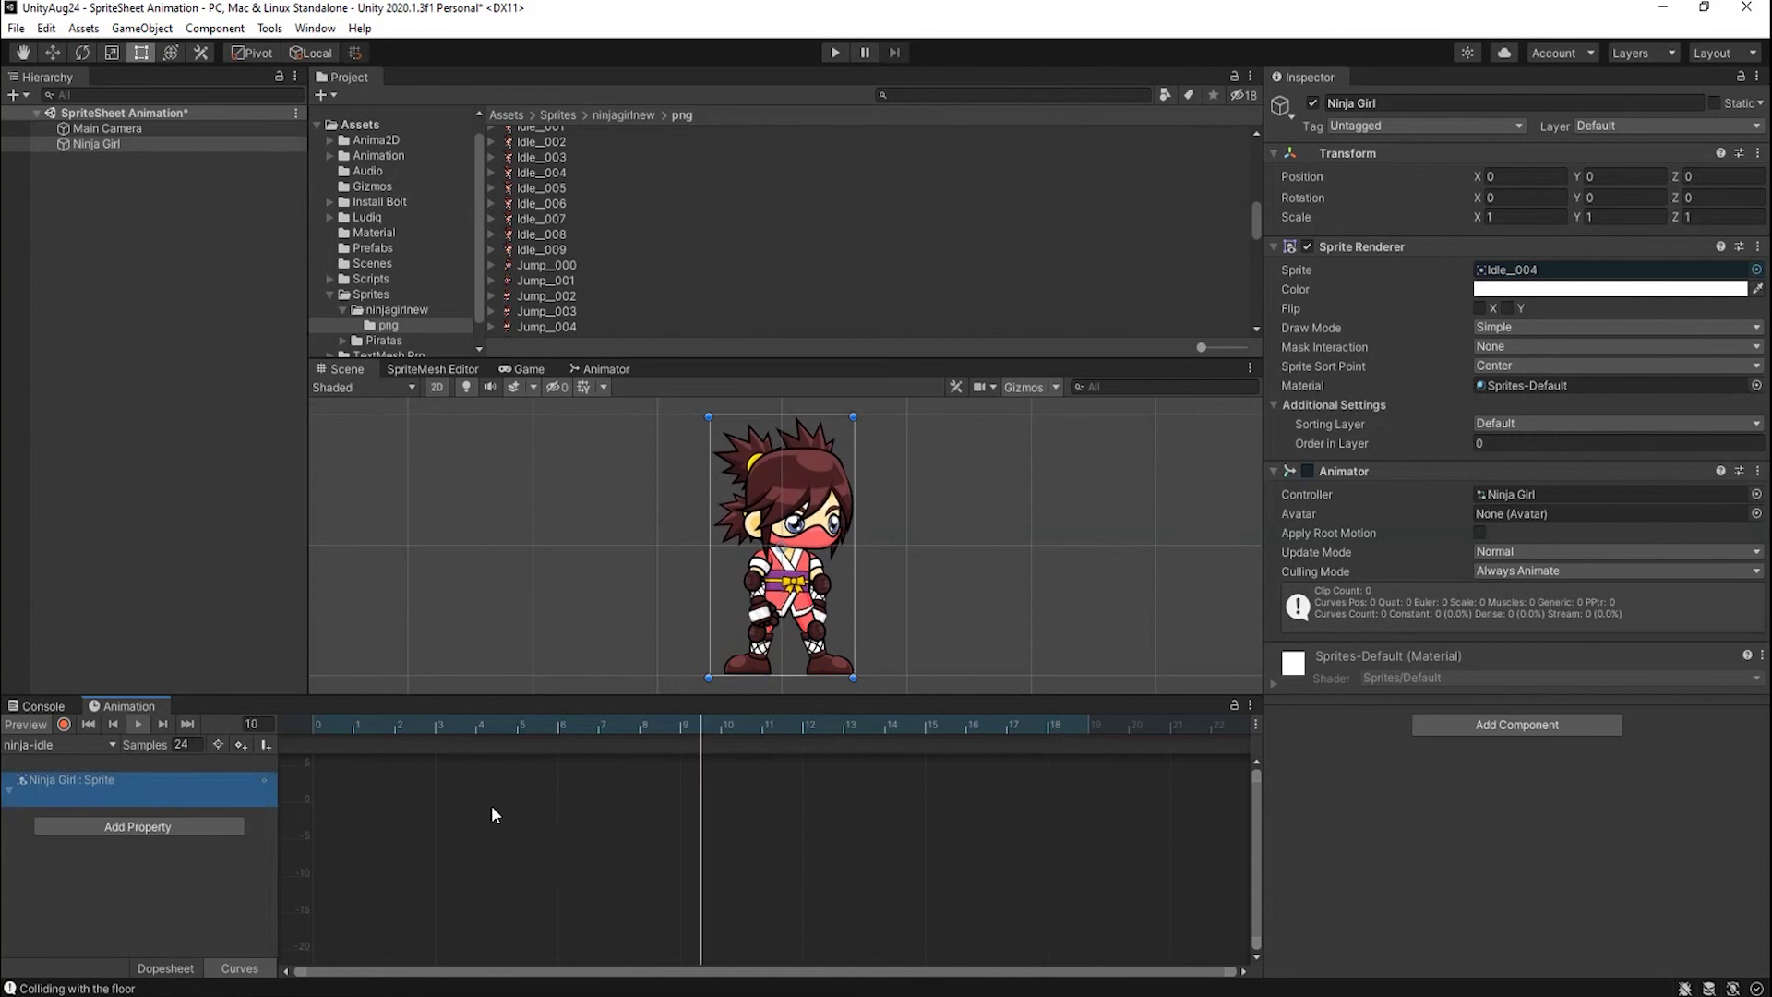
scroll(491, 809, up, 2)
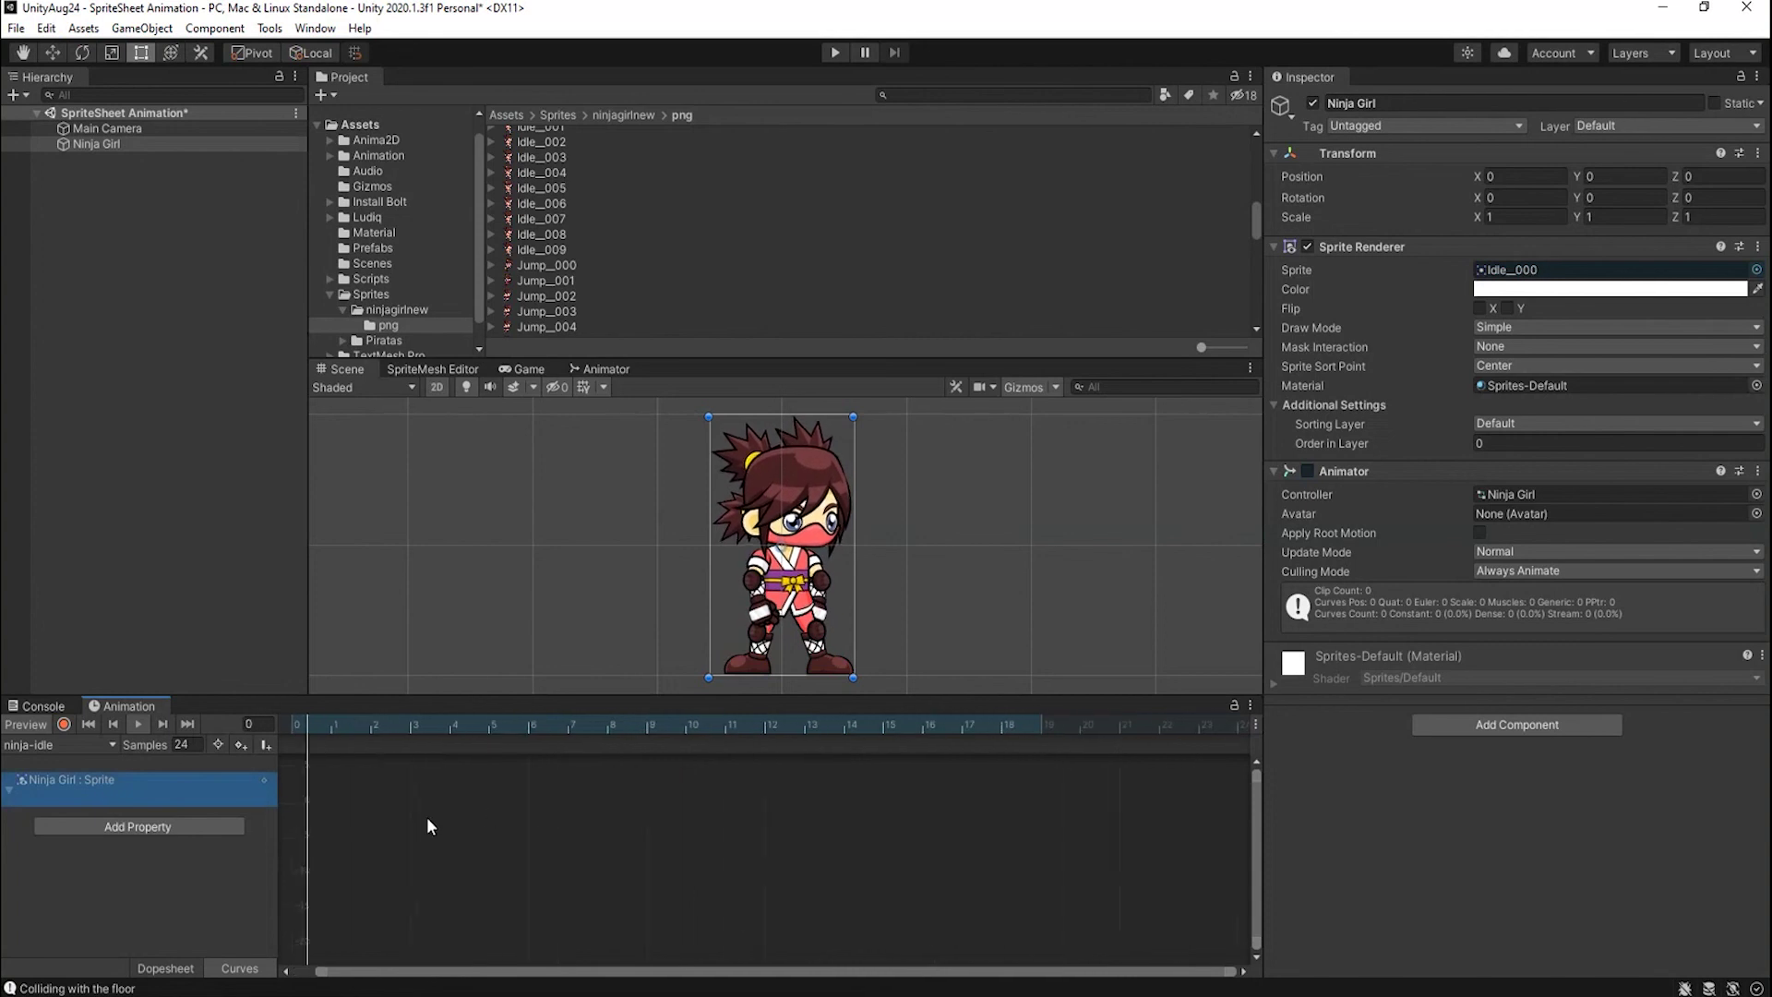
drag(366, 799, 485, 833)
drag(313, 764, 430, 833)
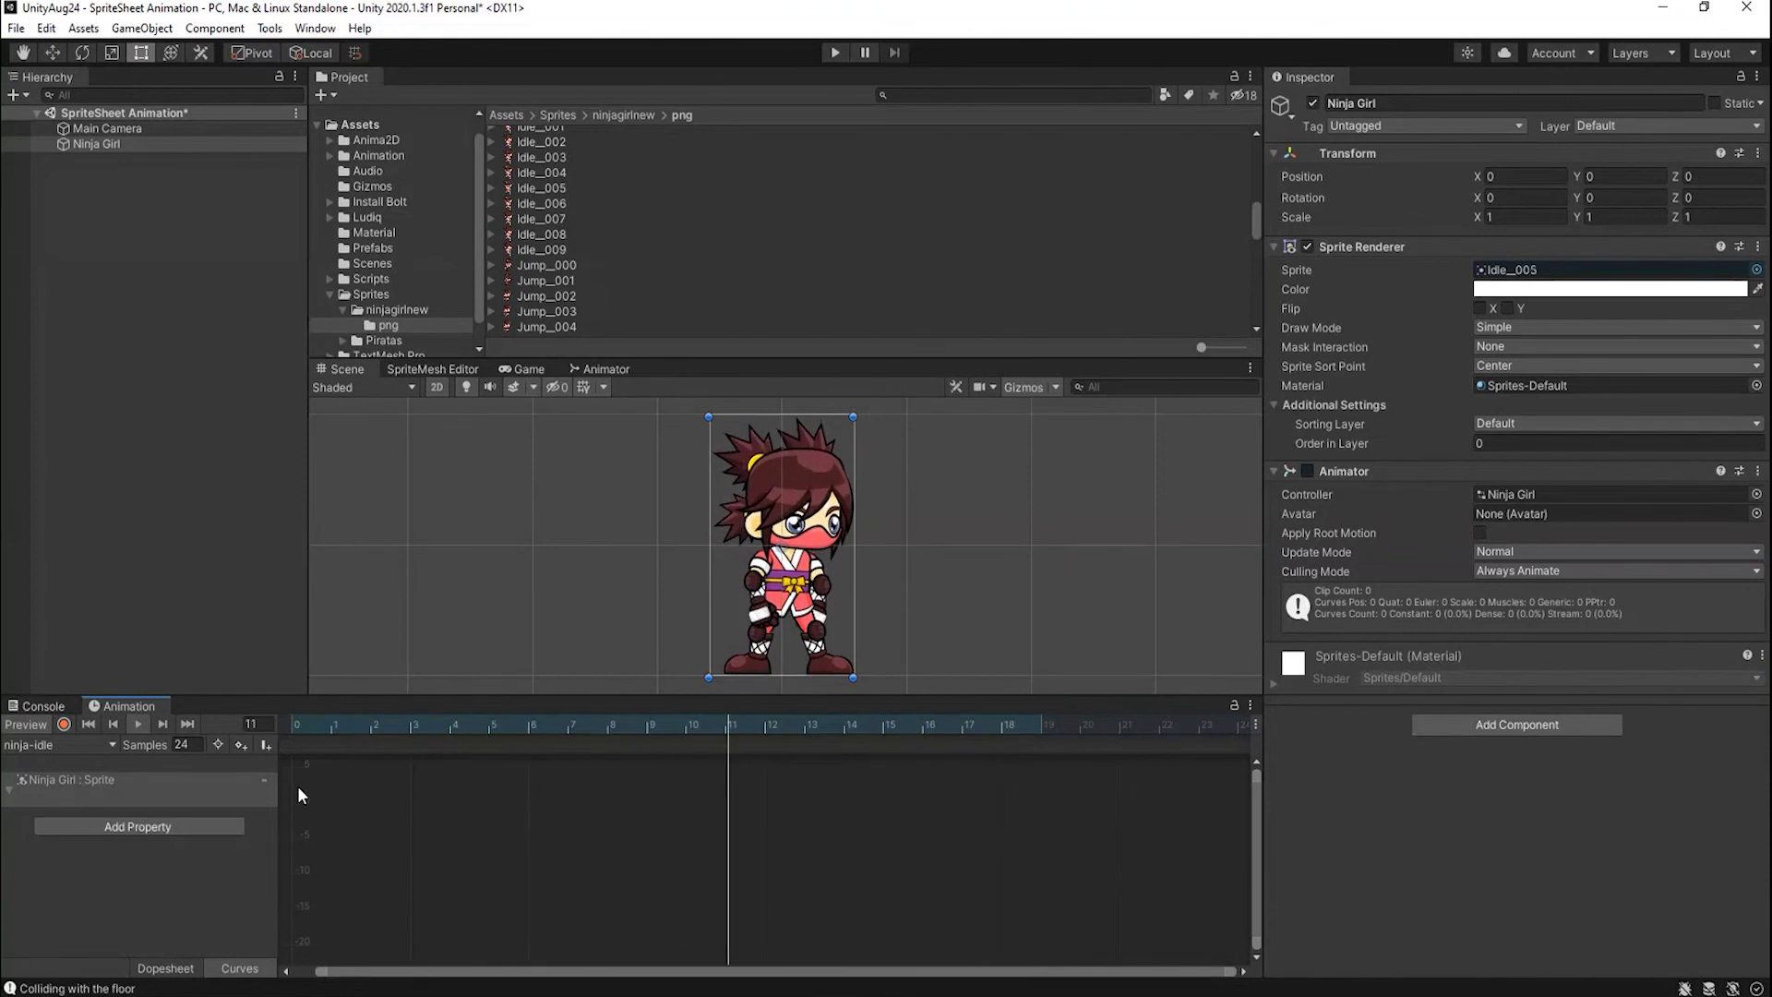
drag(412, 752, 657, 933)
scroll(622, 816, down, 2)
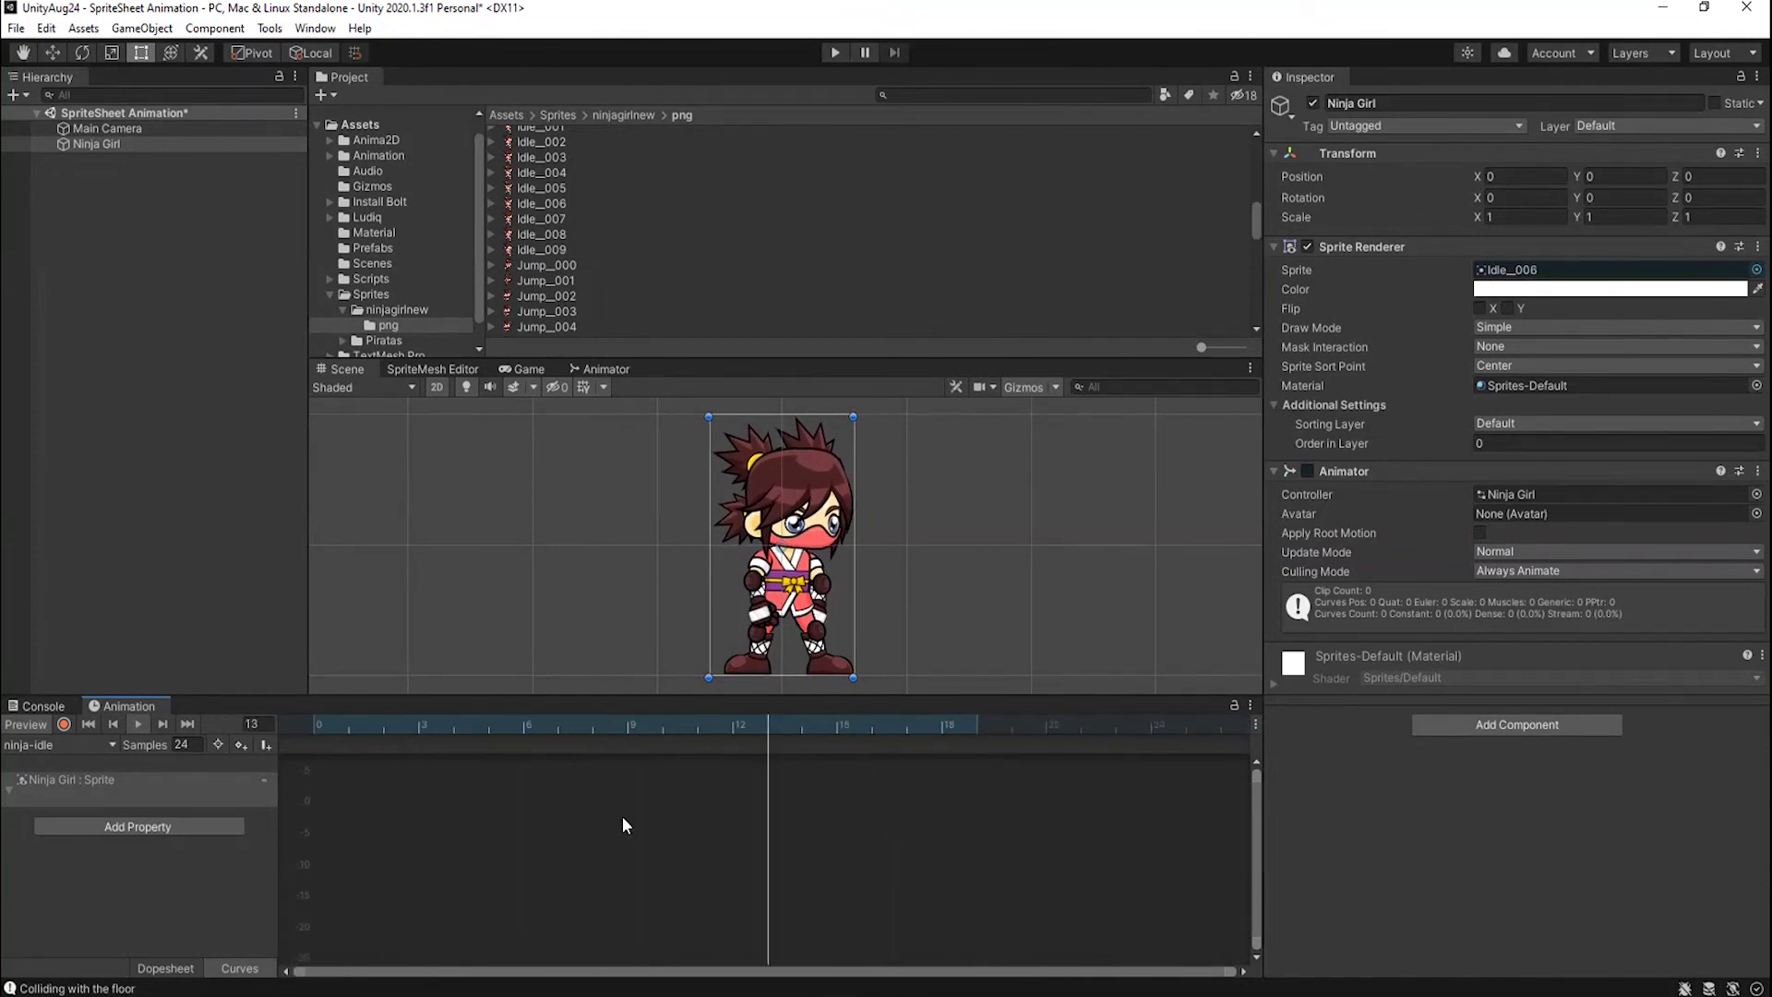
scroll(613, 827, down, 2)
scroll(423, 881, up, 8)
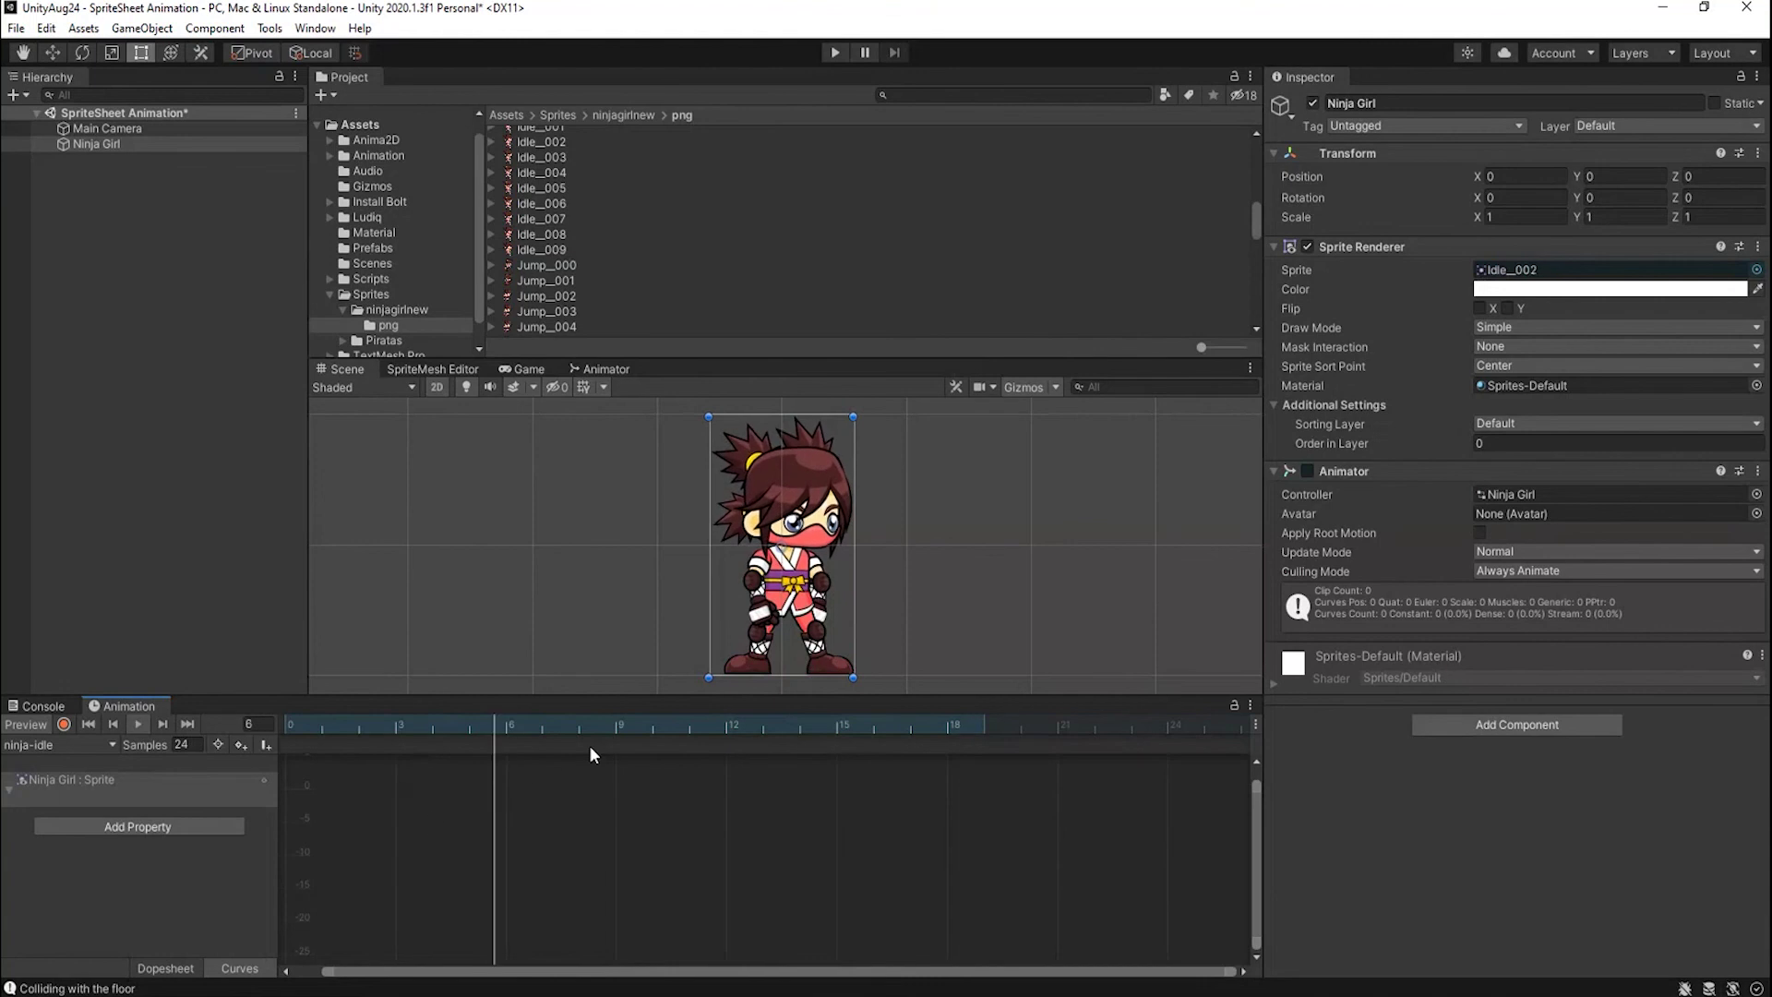
Return to the Dopesheet view and scrub the playhead across the sprite keyframes to frame 0.
click(165, 968)
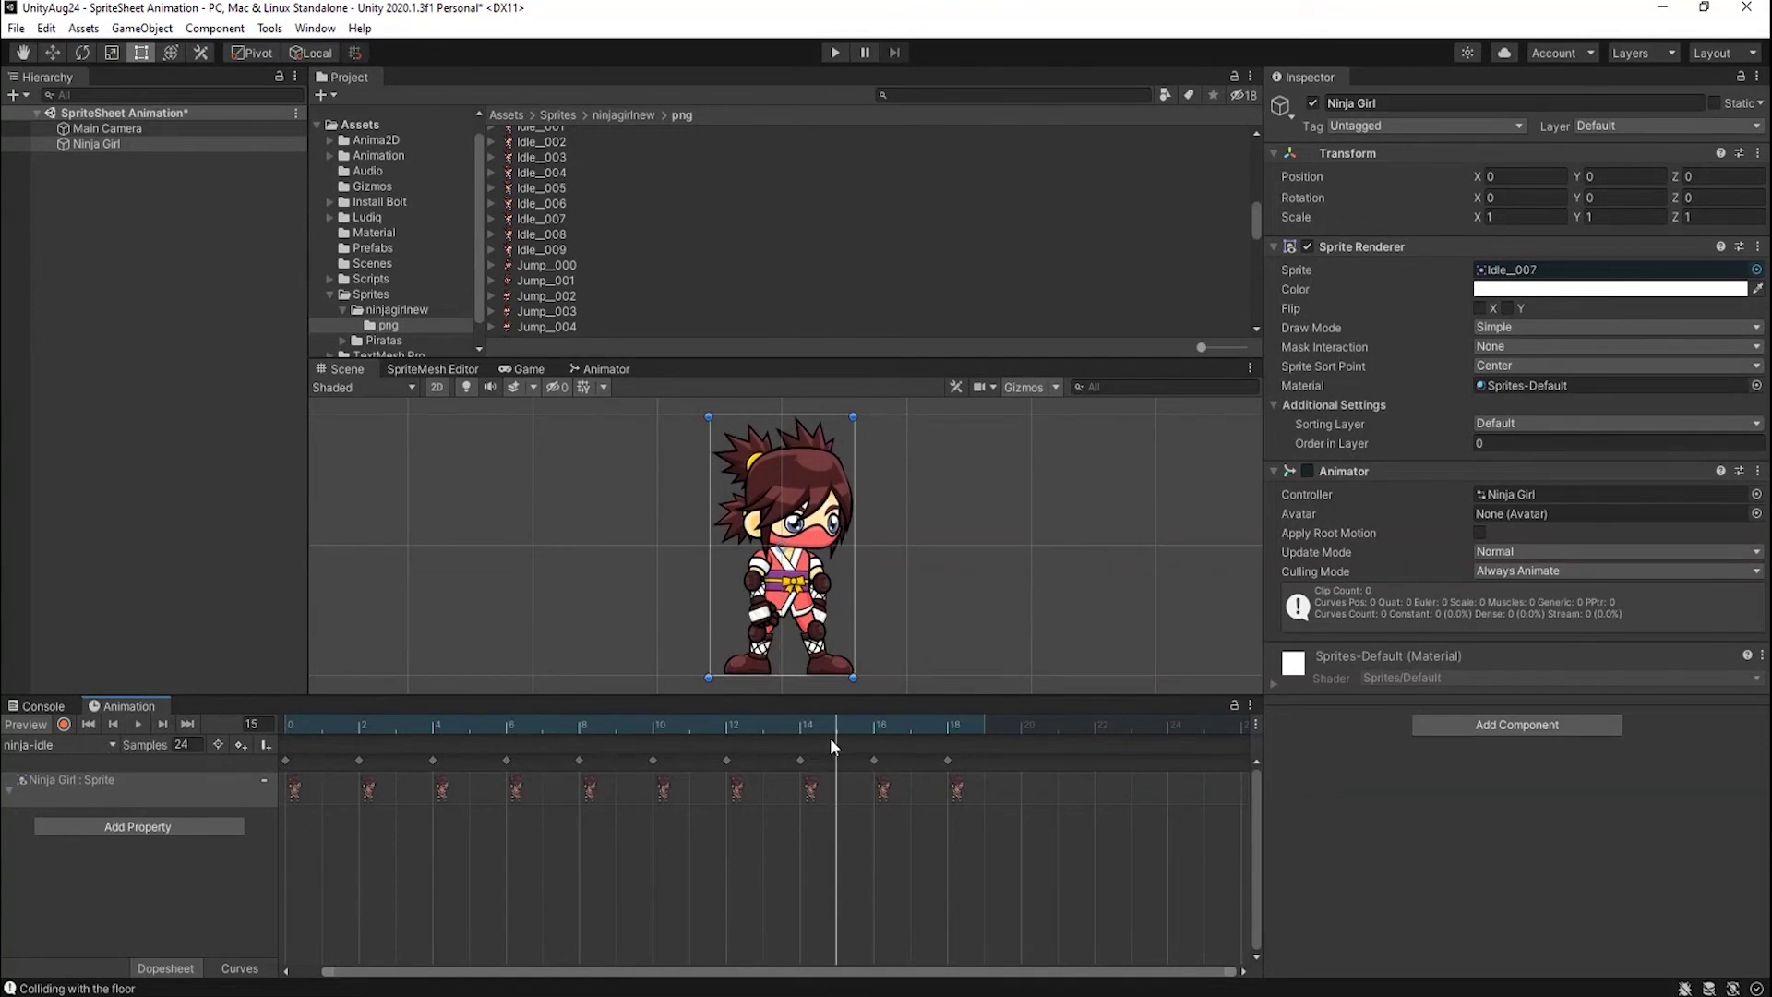
drag(834, 717, 321, 788)
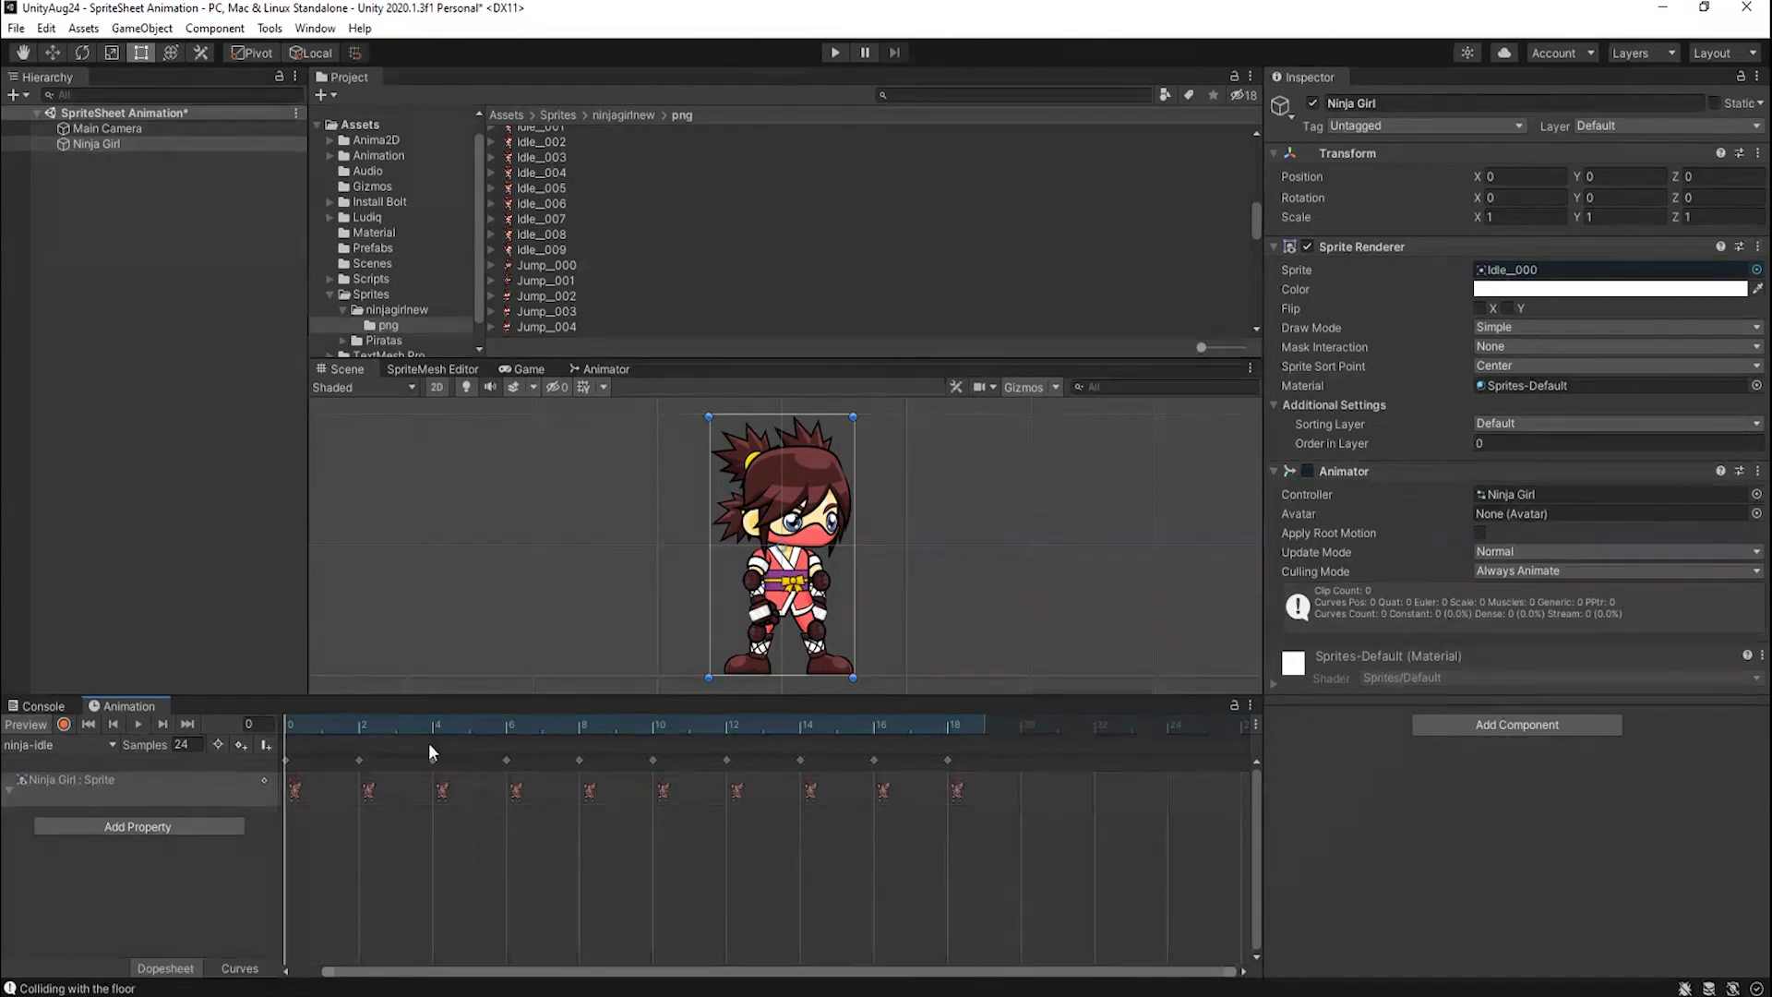
Scrub through the ninja-idle sprite keyframes, toggling the Sprite track's thumbnails, and return the playhead to frame 0.
click(328, 724)
drag(328, 726, 927, 817)
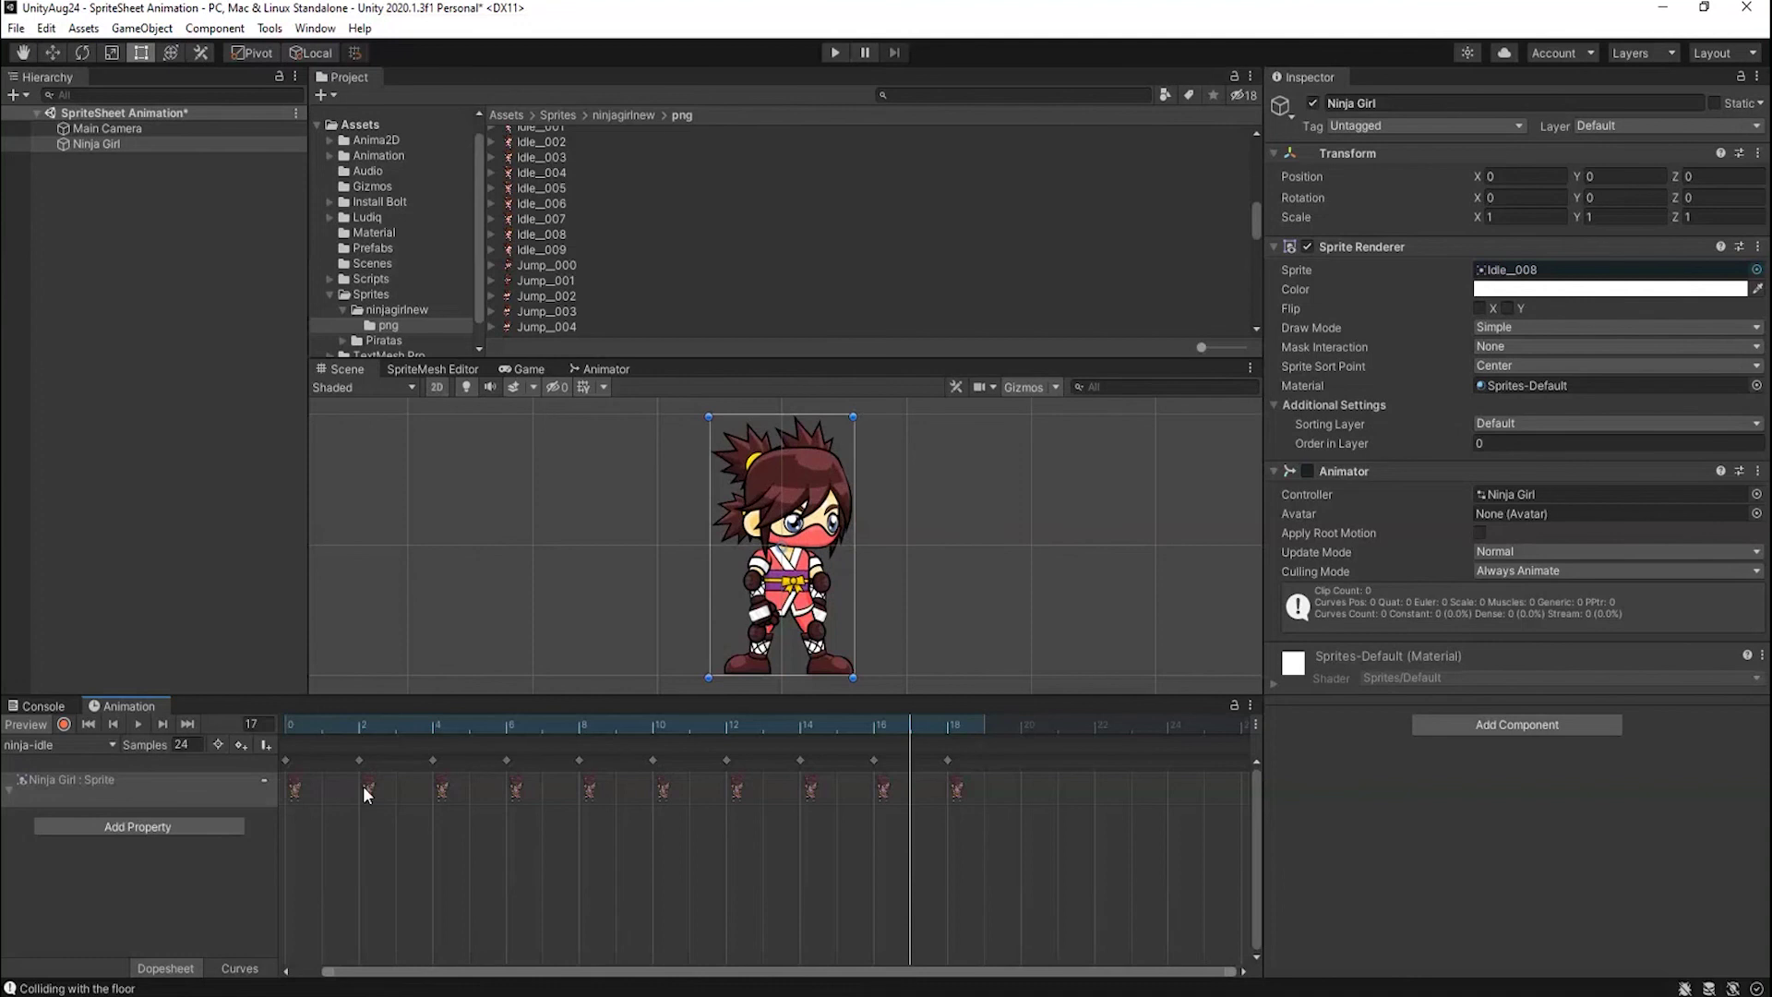
click(11, 792)
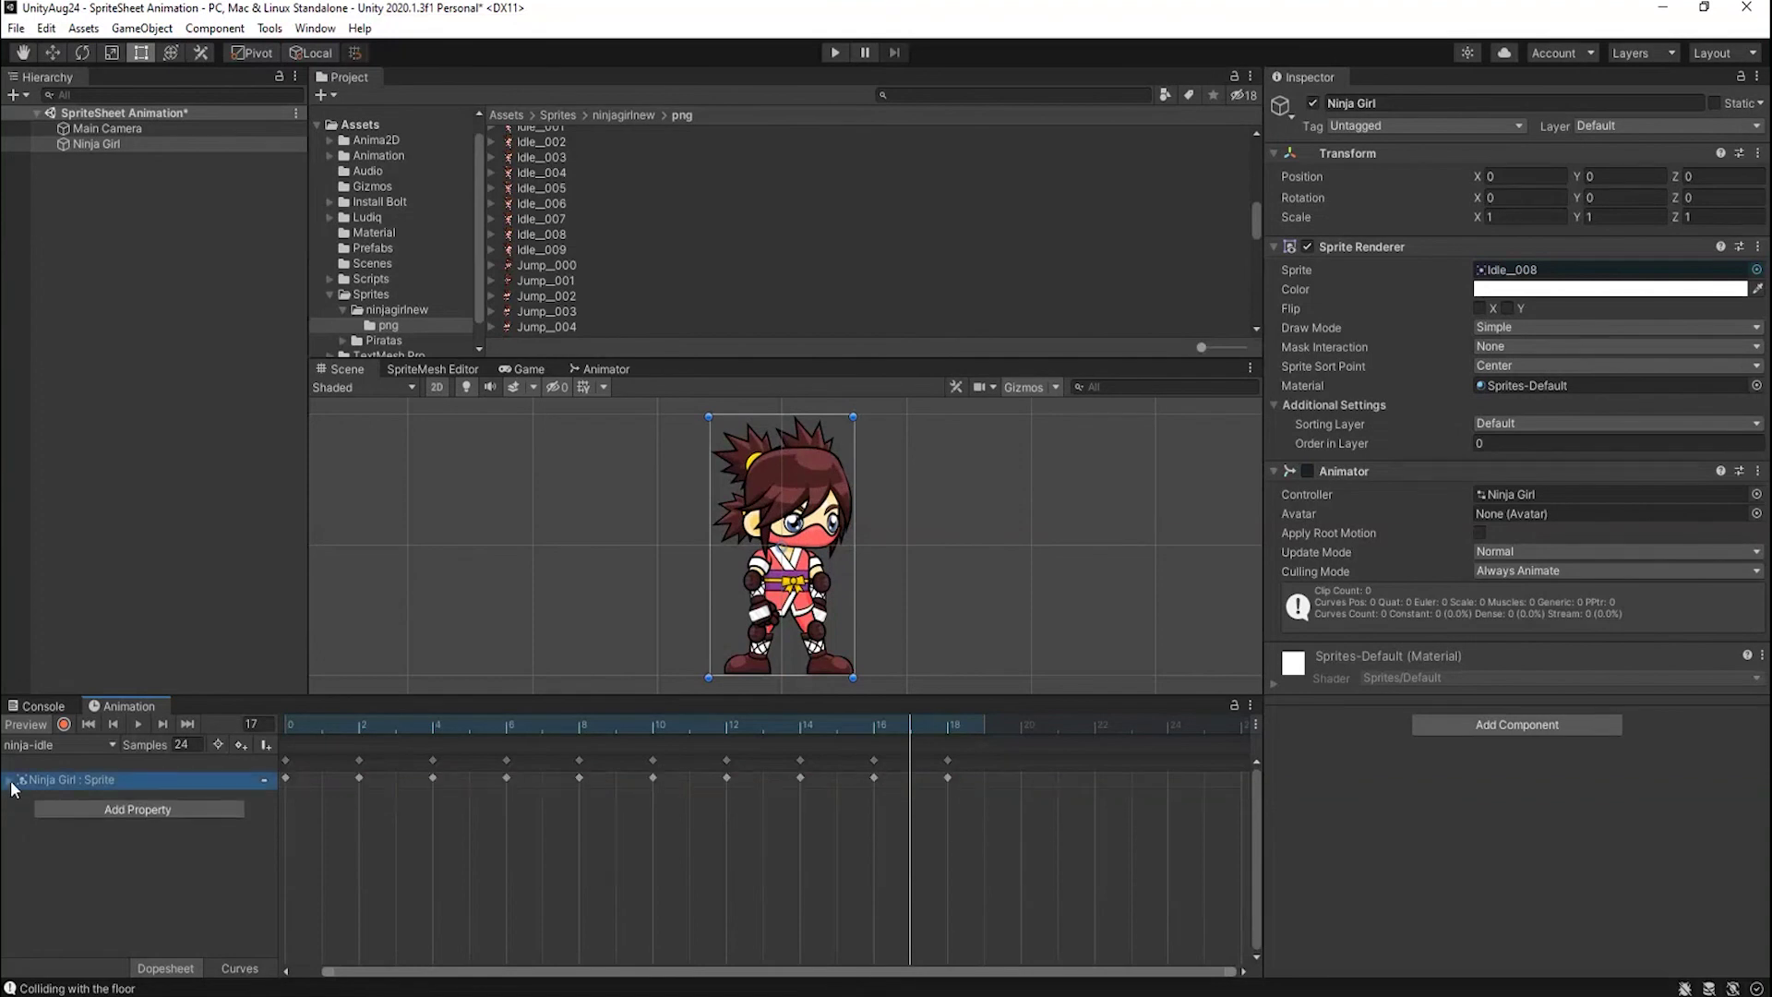
click(10, 782)
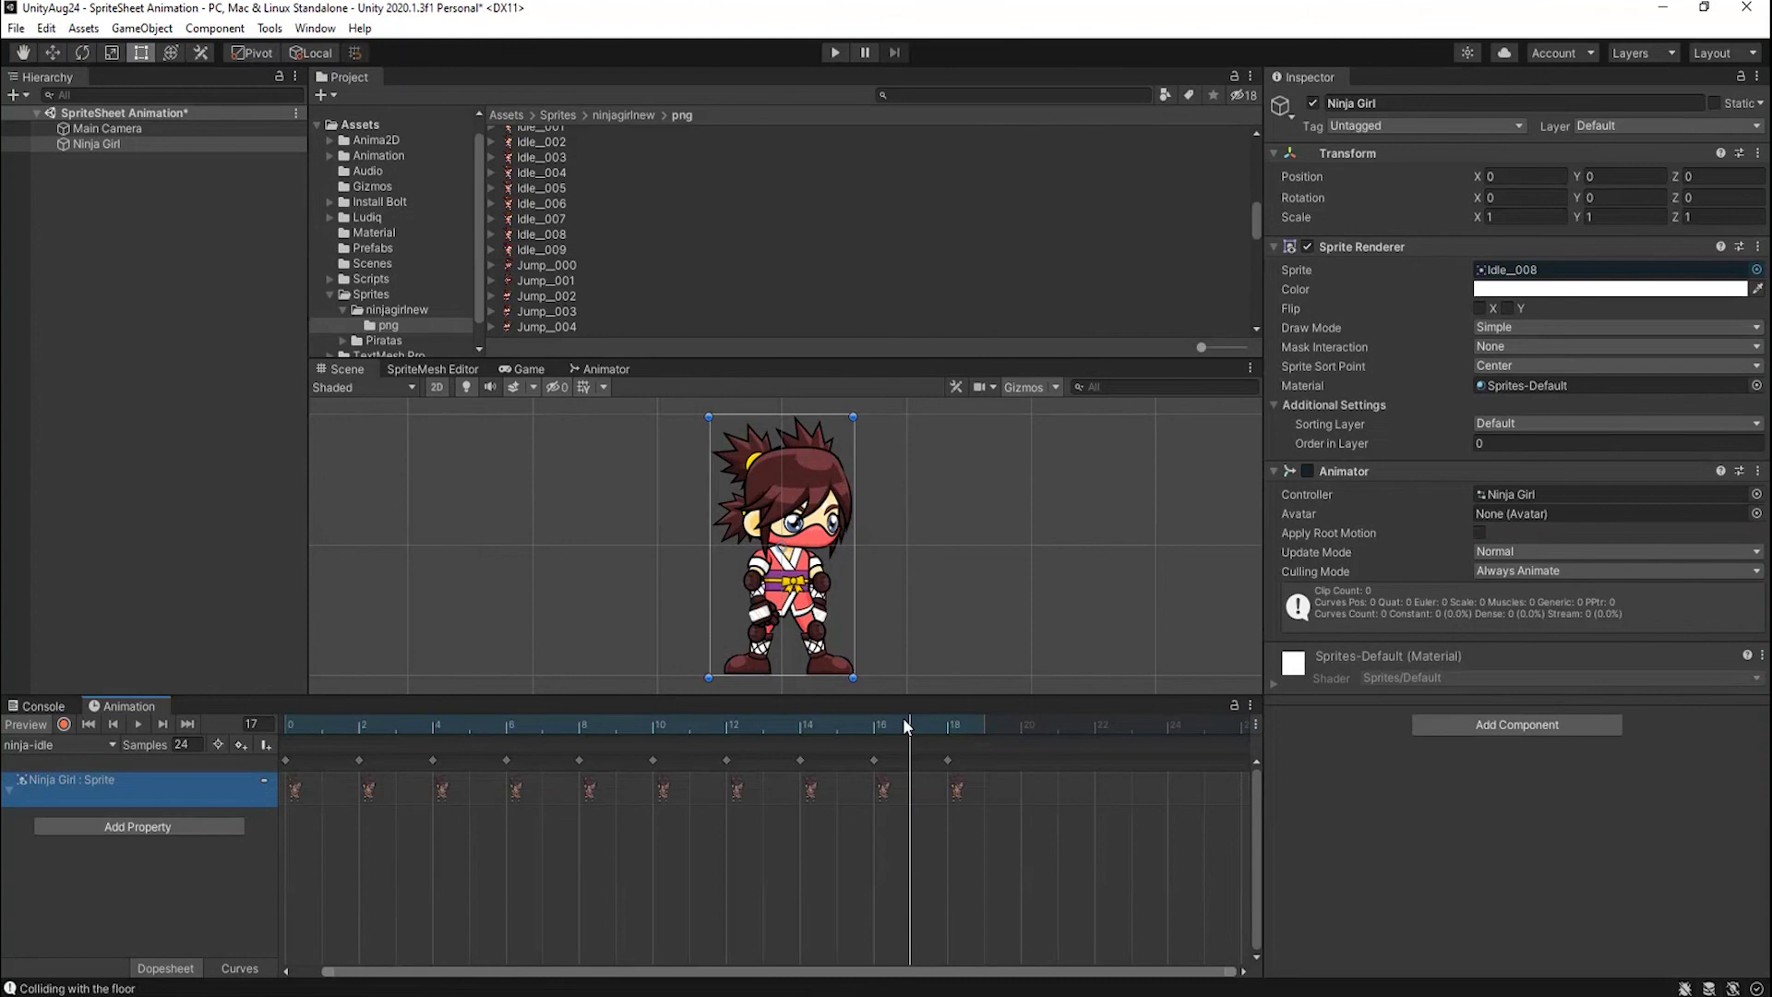
drag(908, 735, 714, 763)
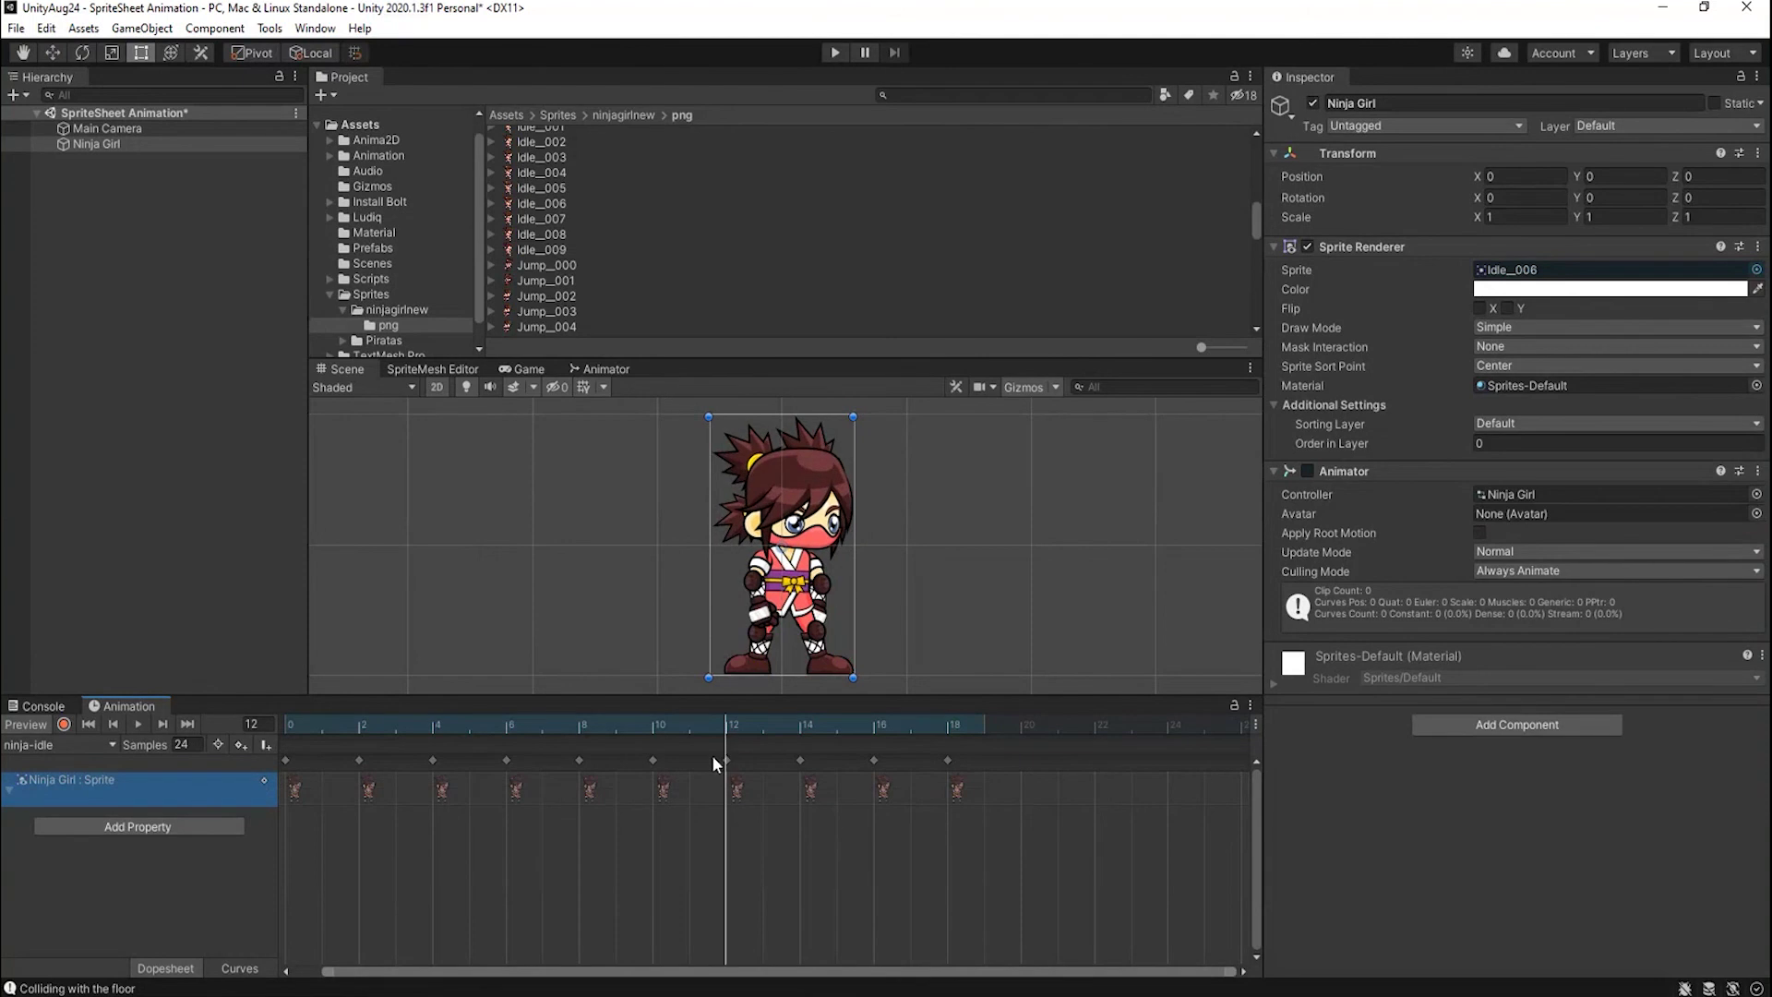
drag(714, 763, 616, 763)
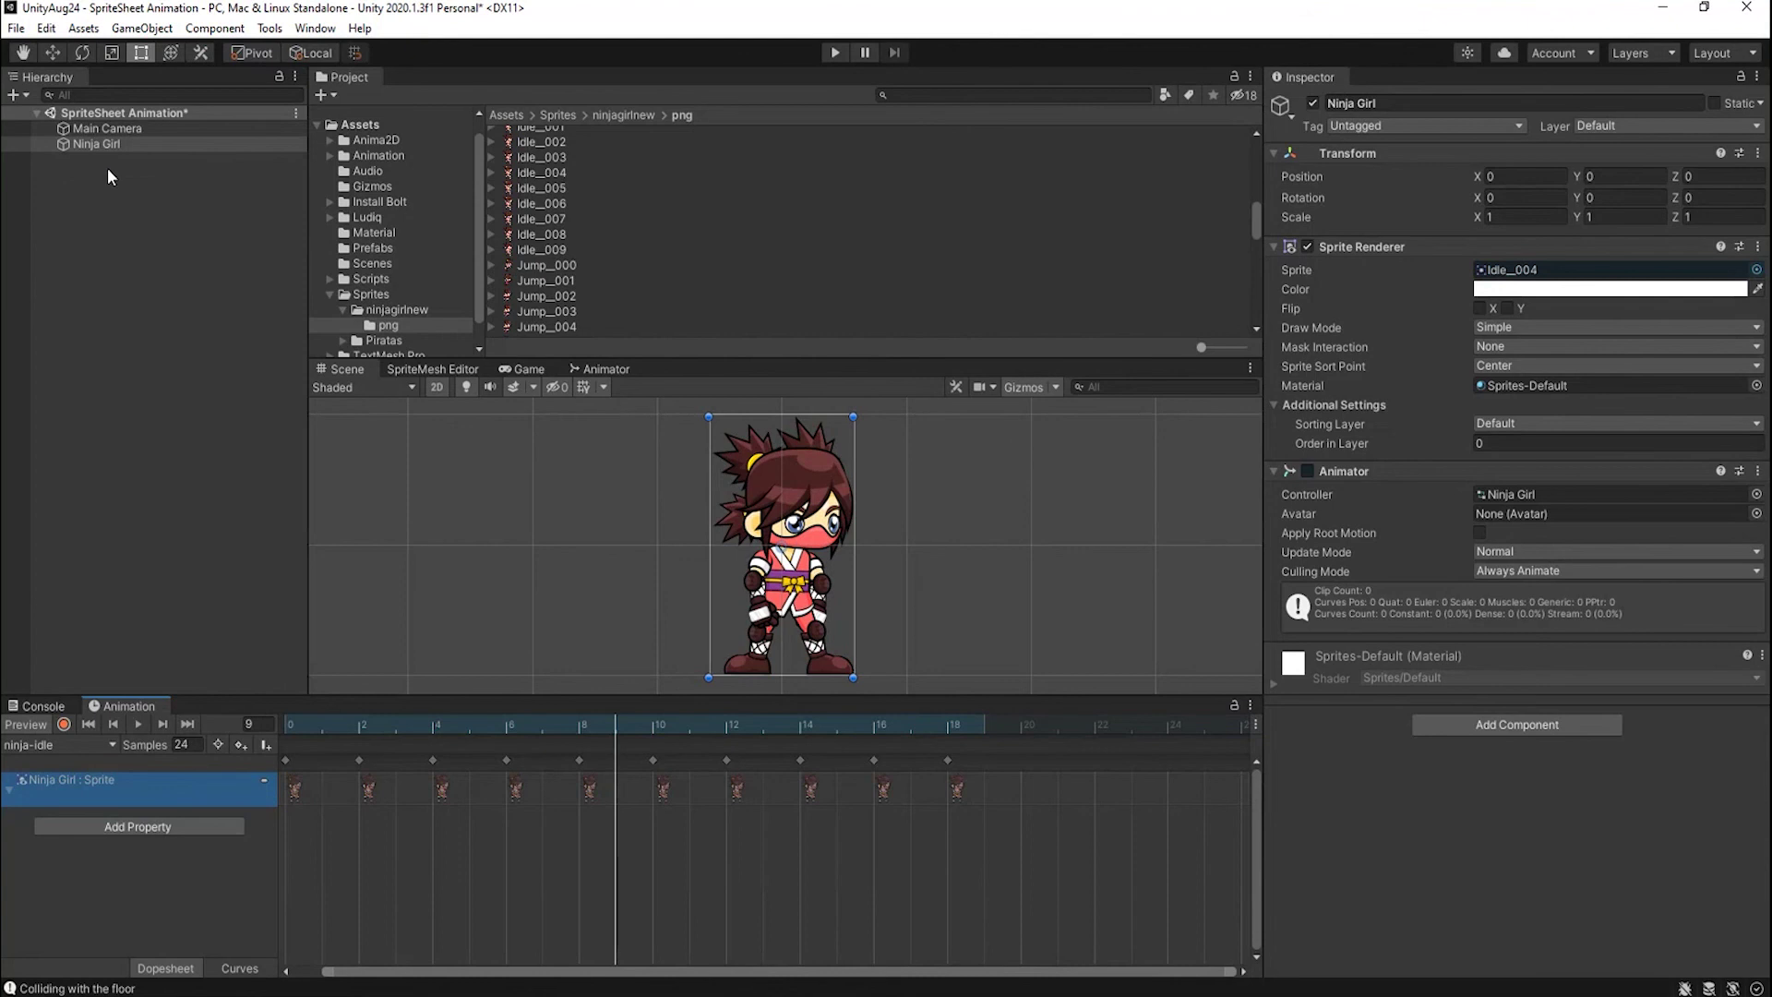
click(107, 143)
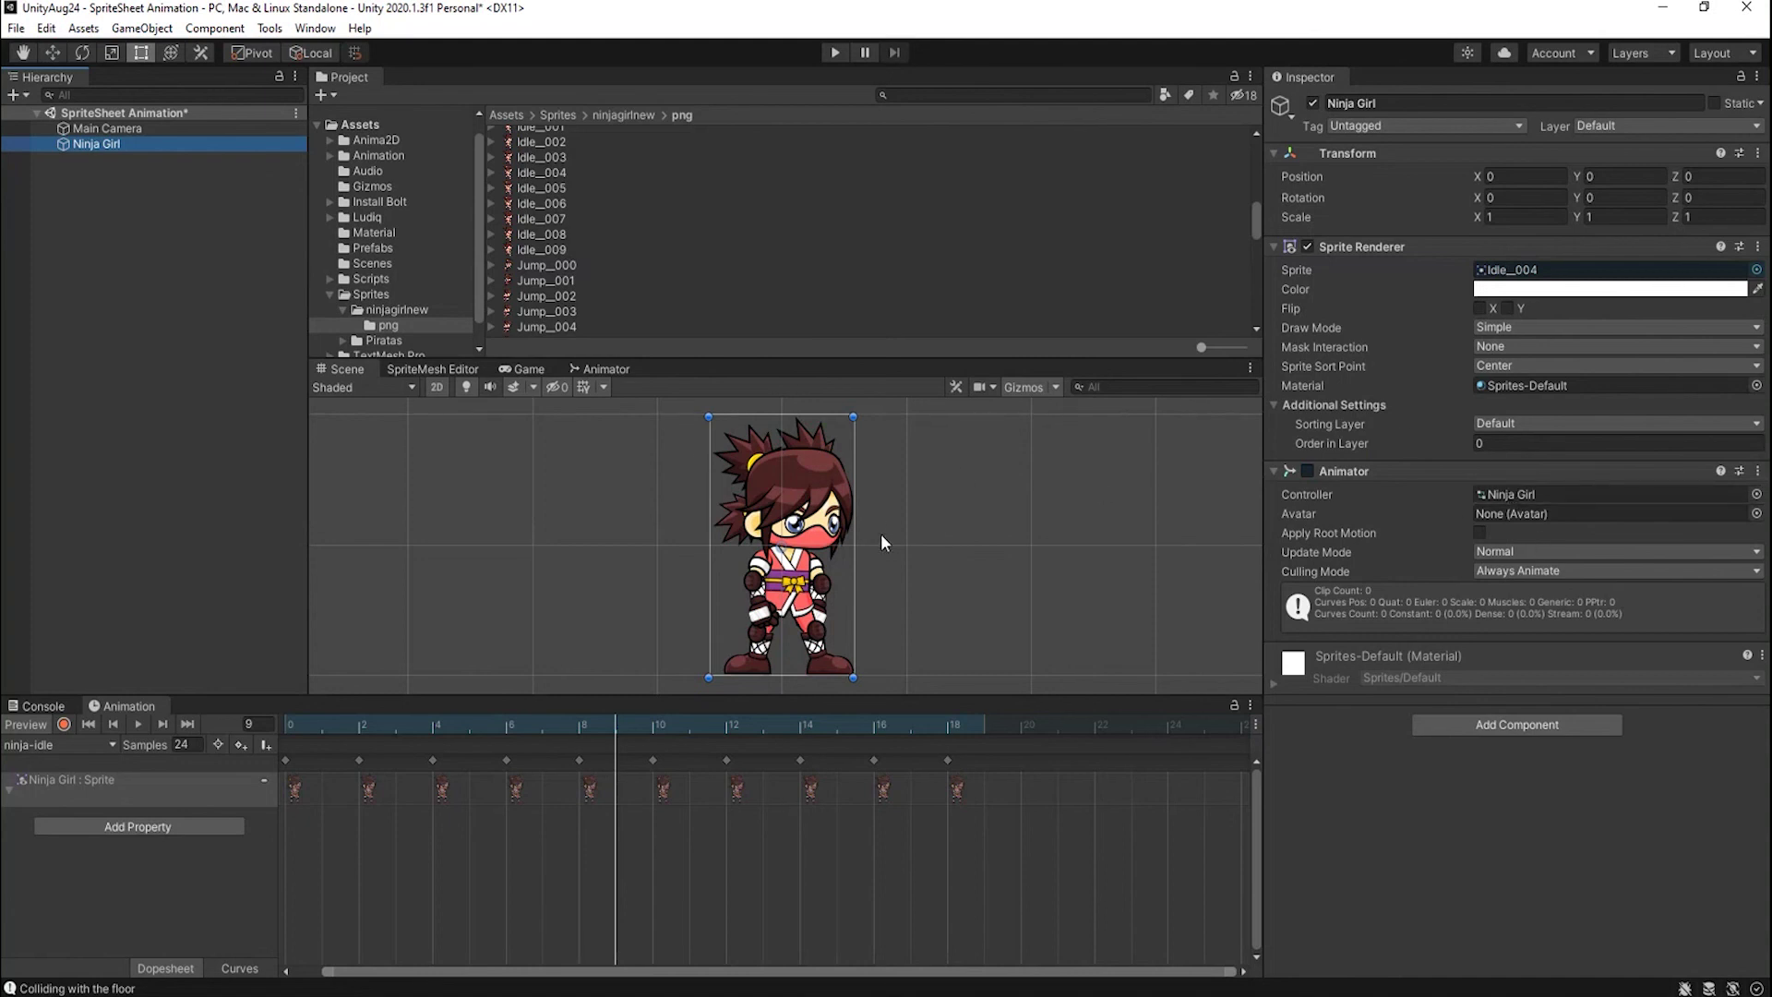
drag(613, 717, 299, 744)
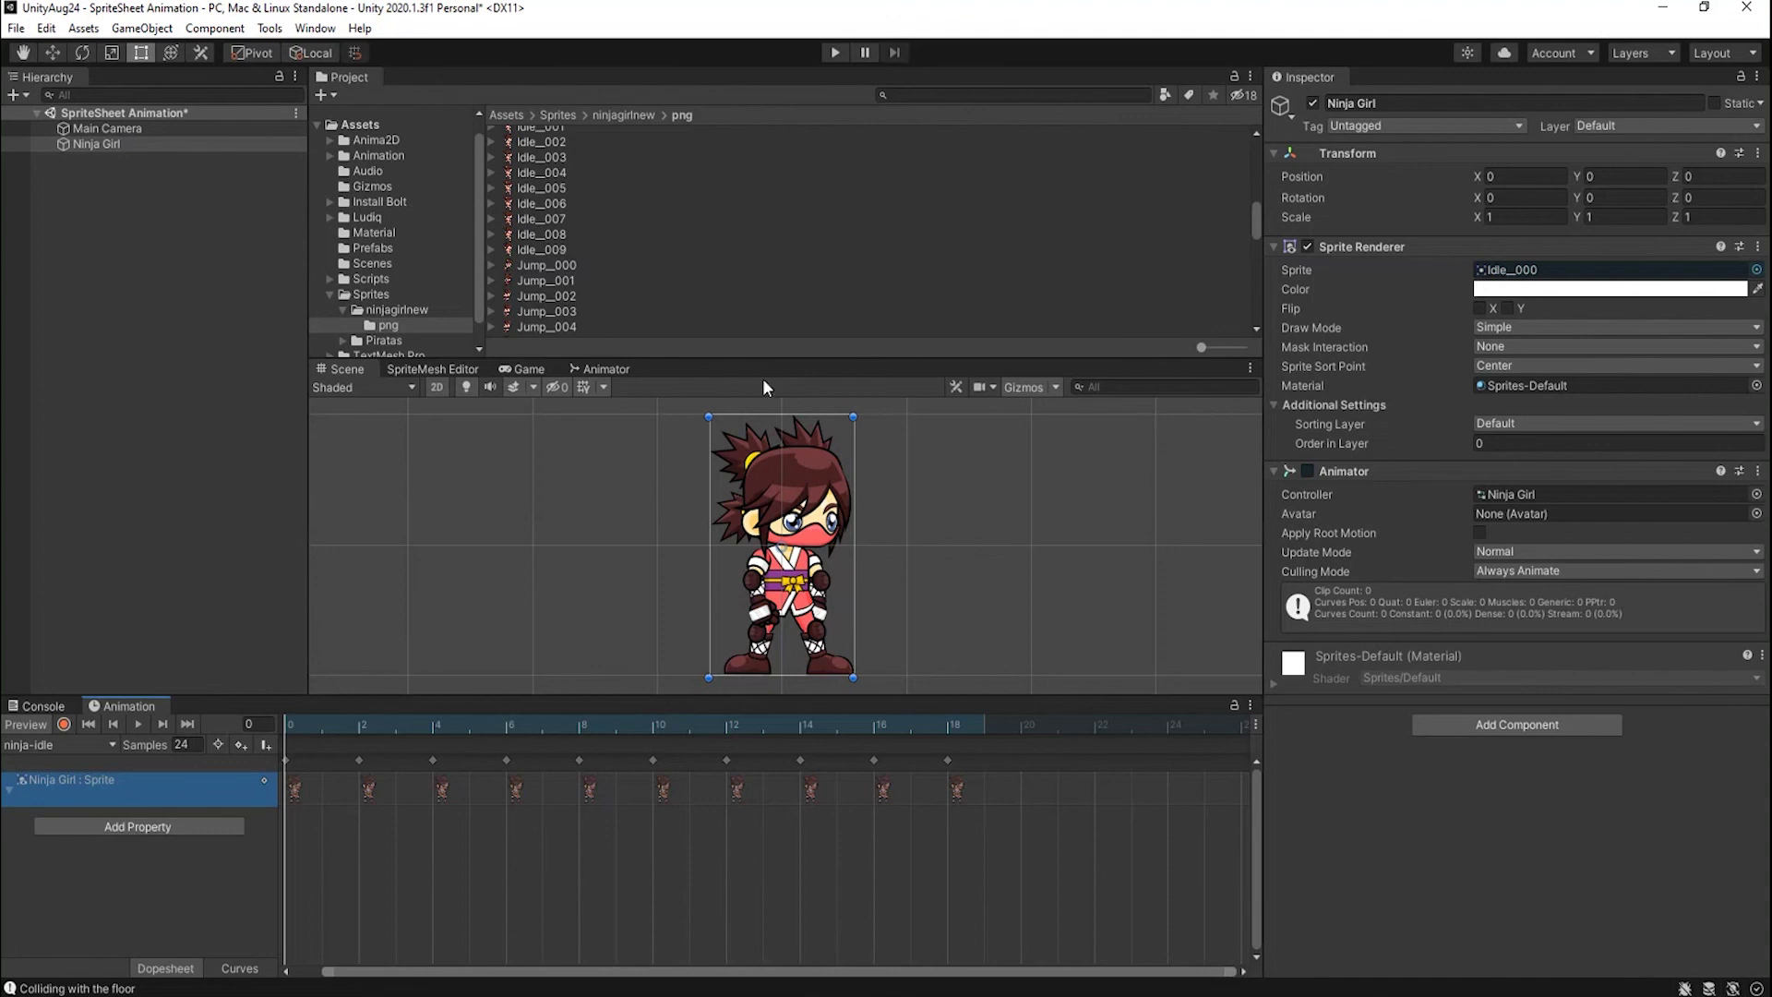
Browse the sprite sequences in the png folder and preview the run frames Run__000 to Run__009 together.
scroll(726, 517, down, 1)
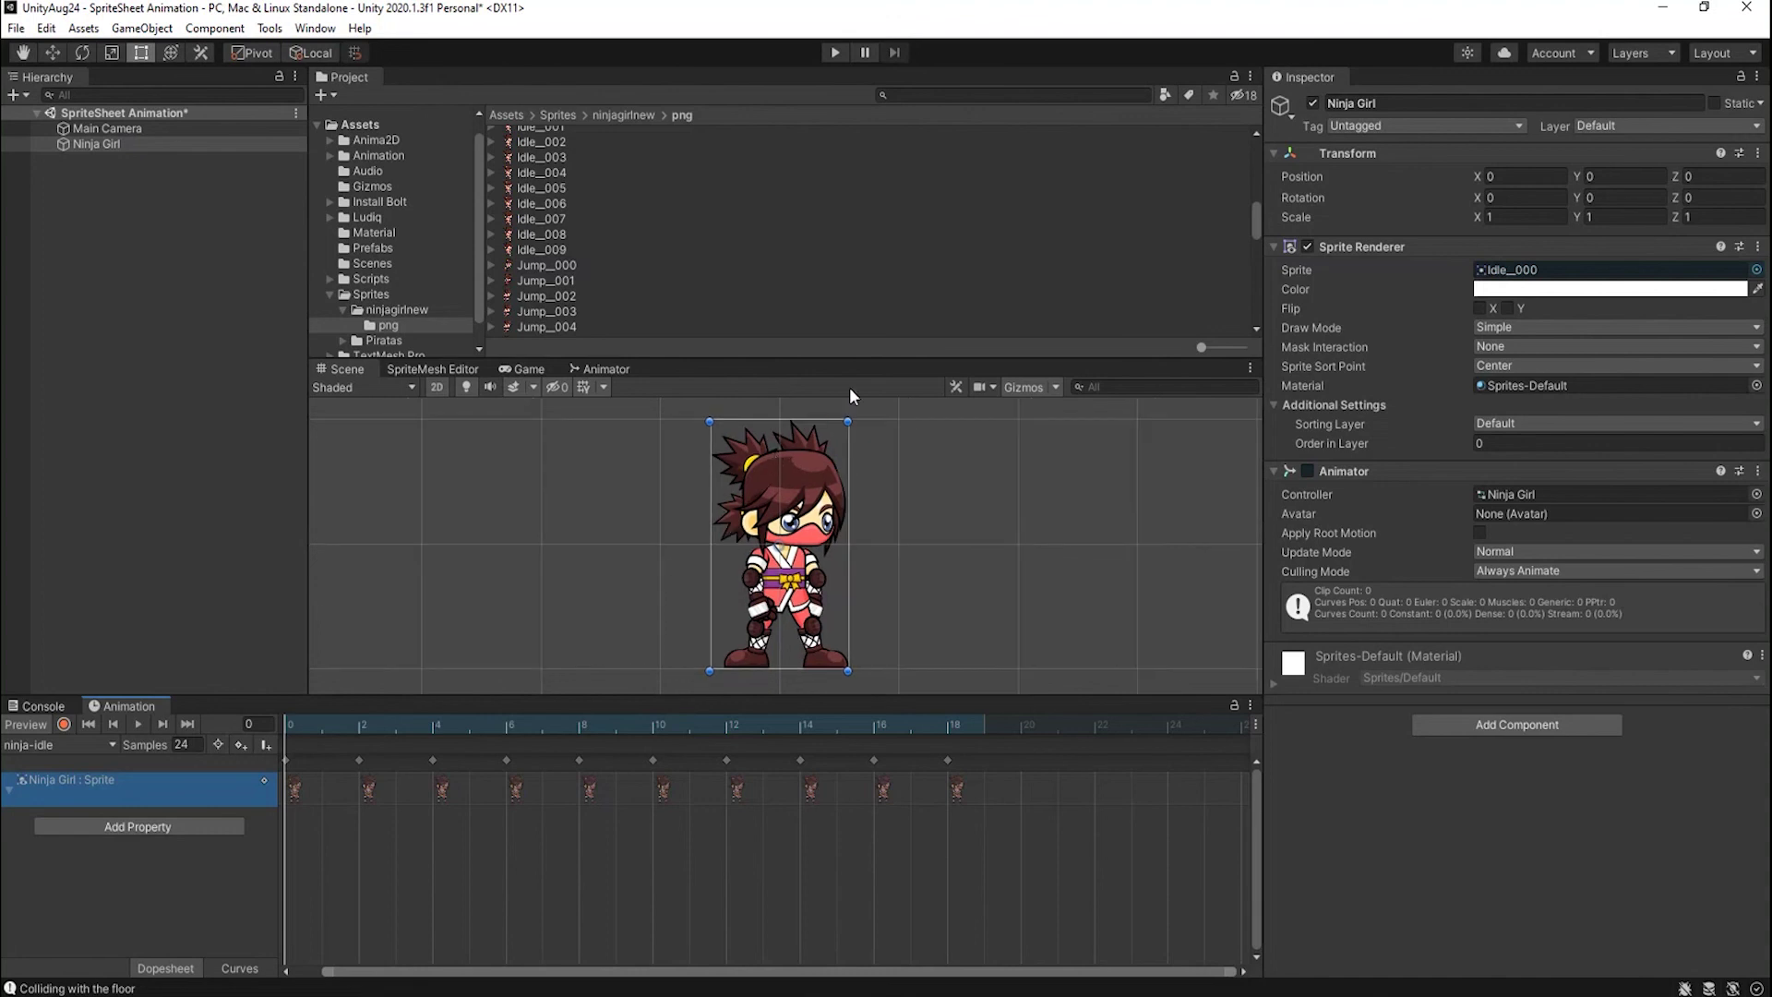
scroll(682, 192, up, 3)
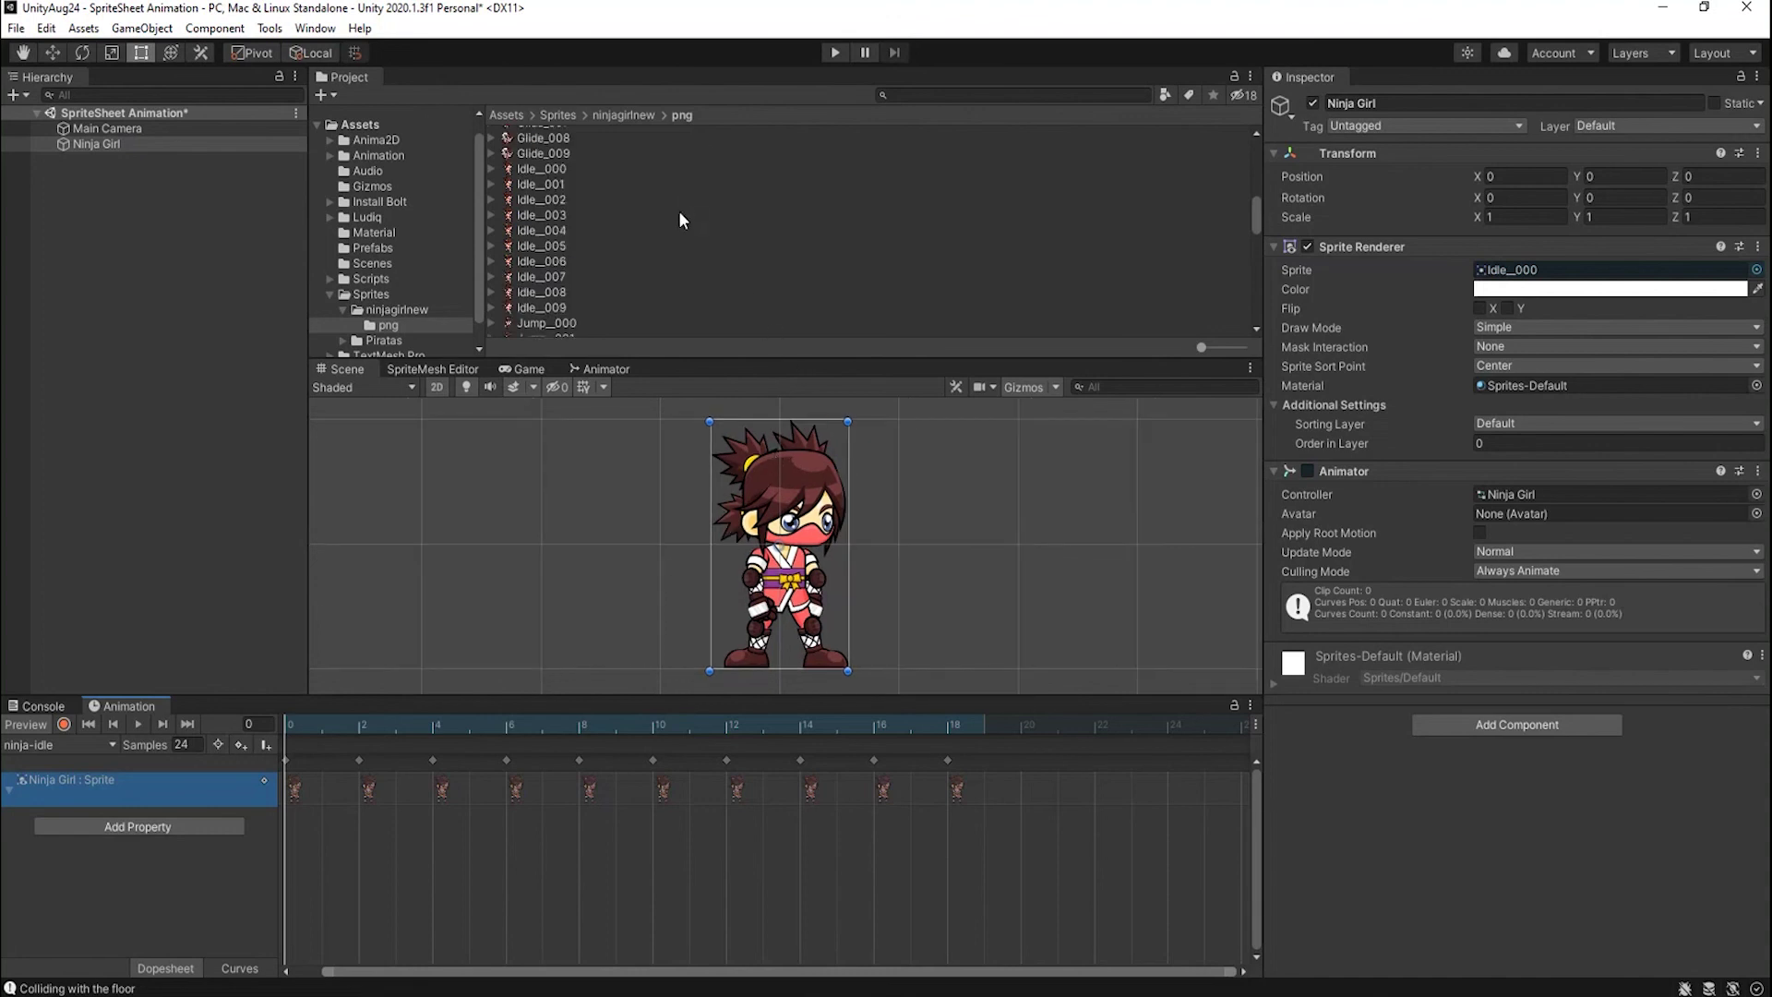
scroll(671, 217, down, 4)
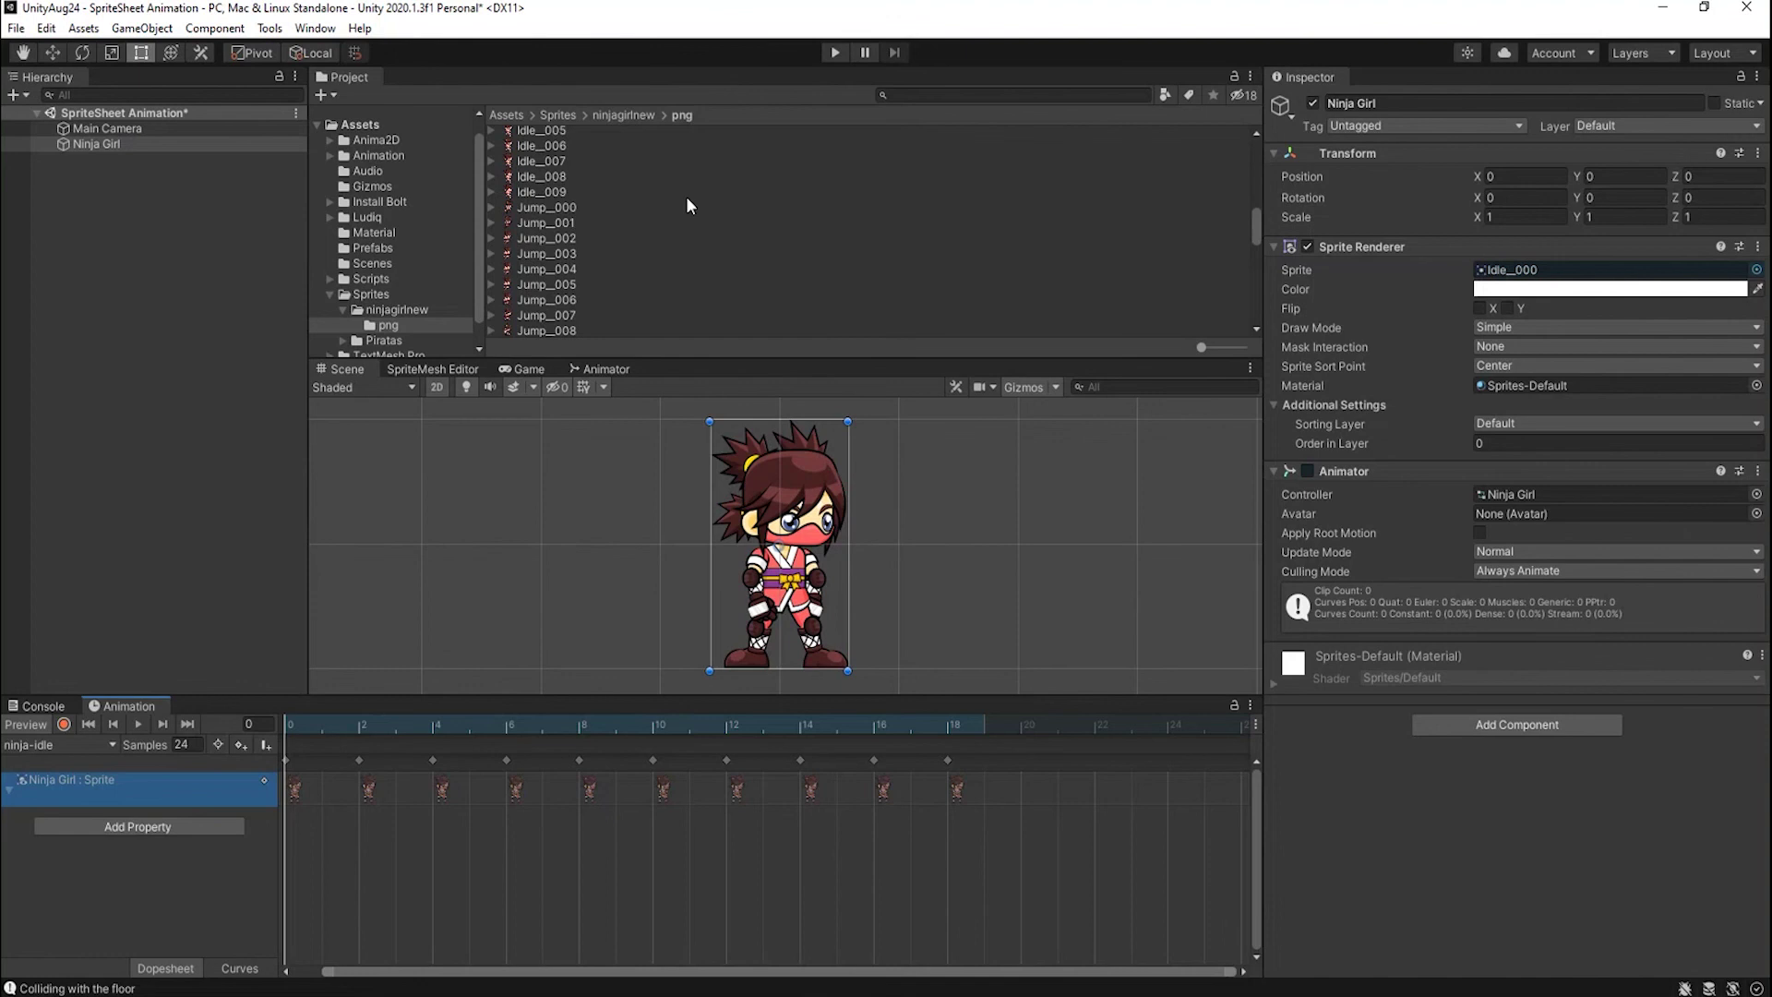
scroll(664, 219, down, 4)
scroll(683, 287, up, 15)
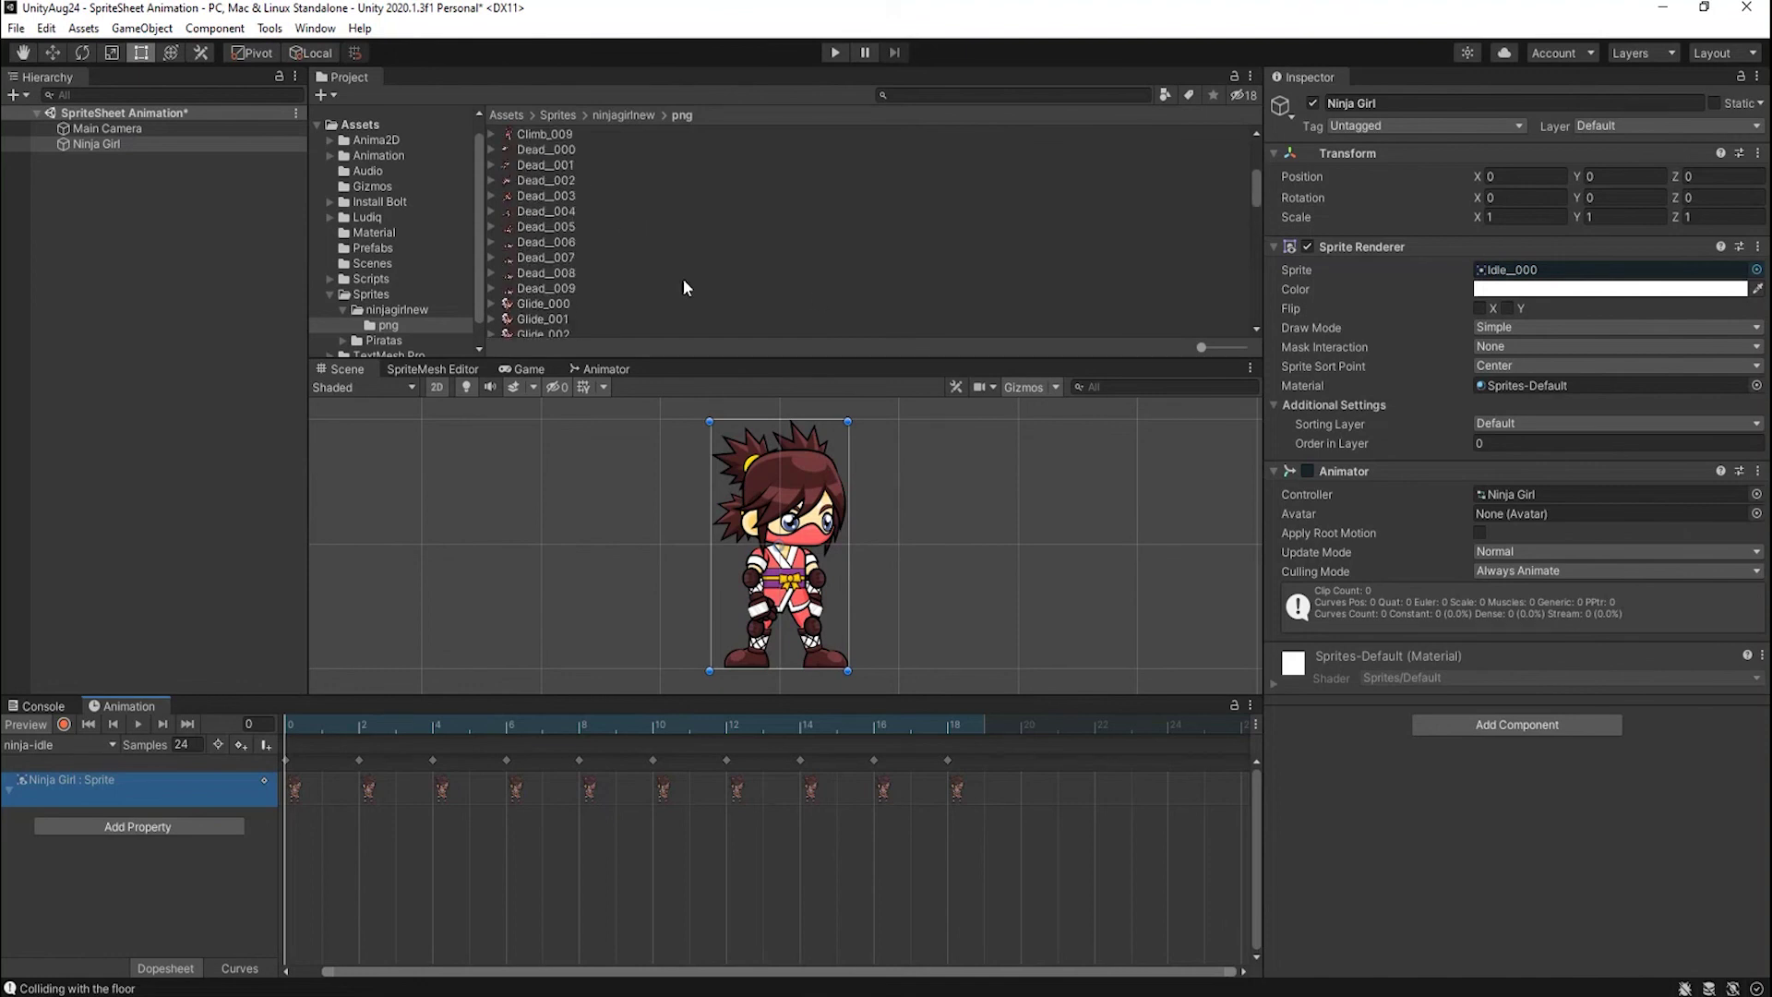
scroll(683, 287, down, 20)
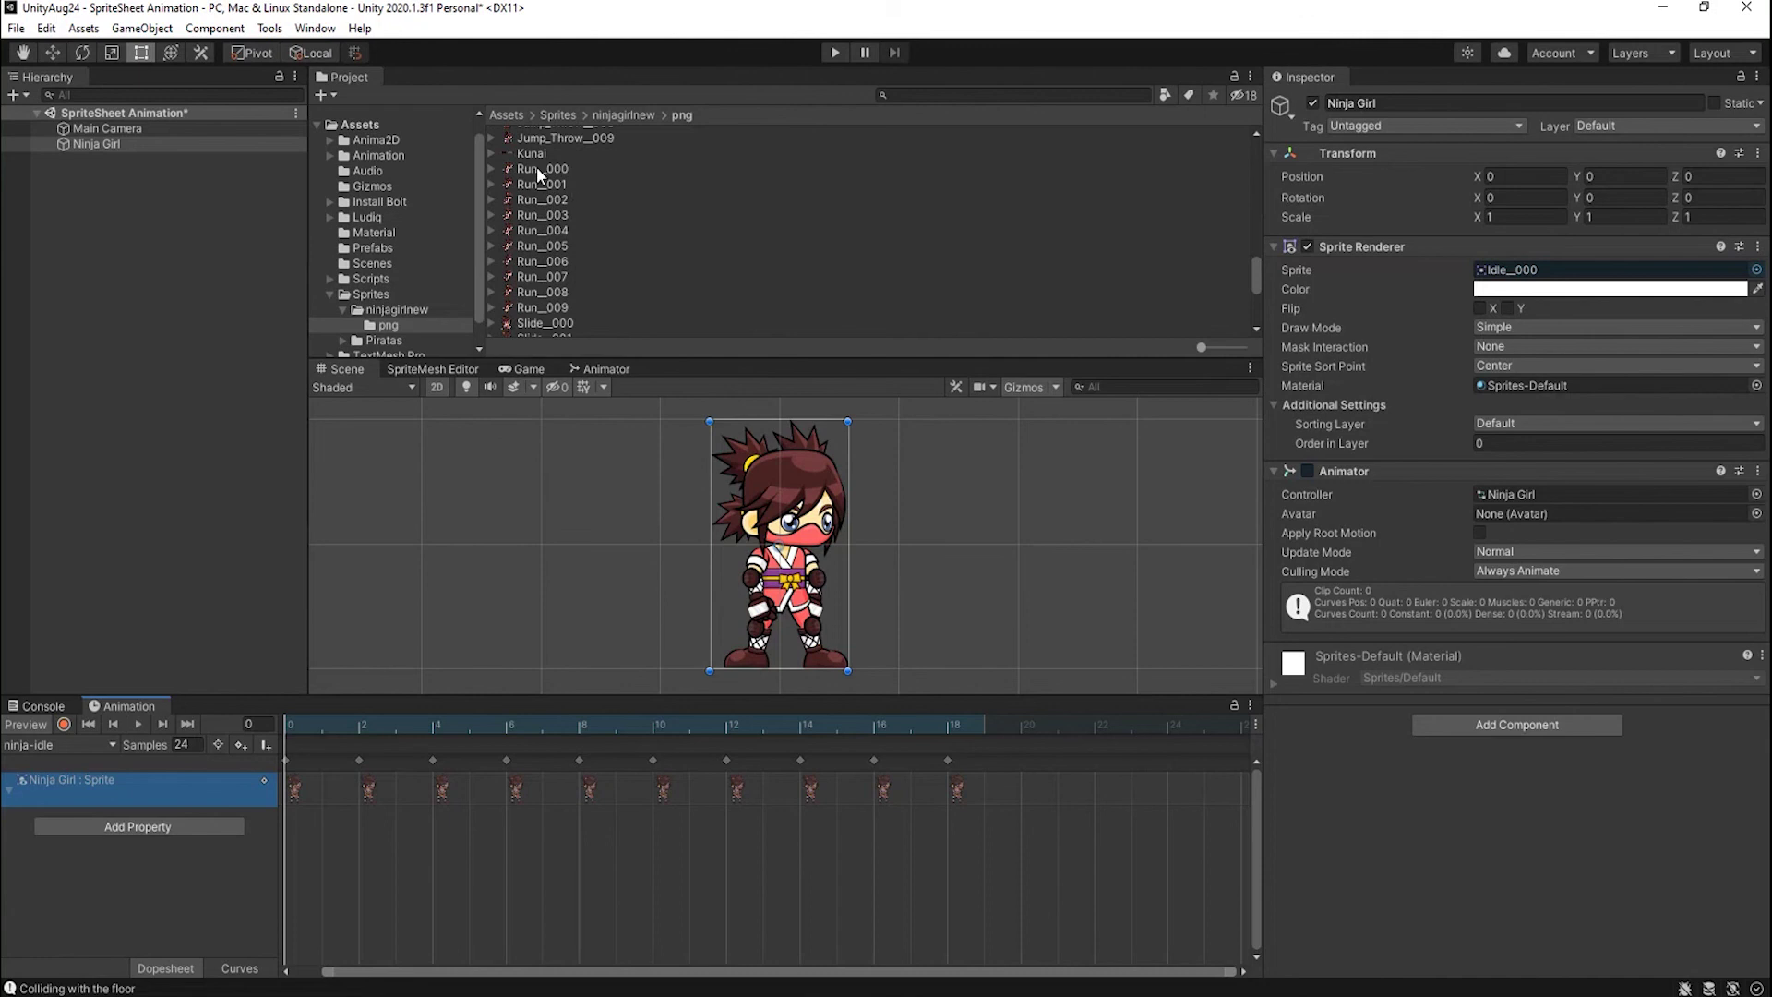
click(537, 169)
shift+click(544, 309)
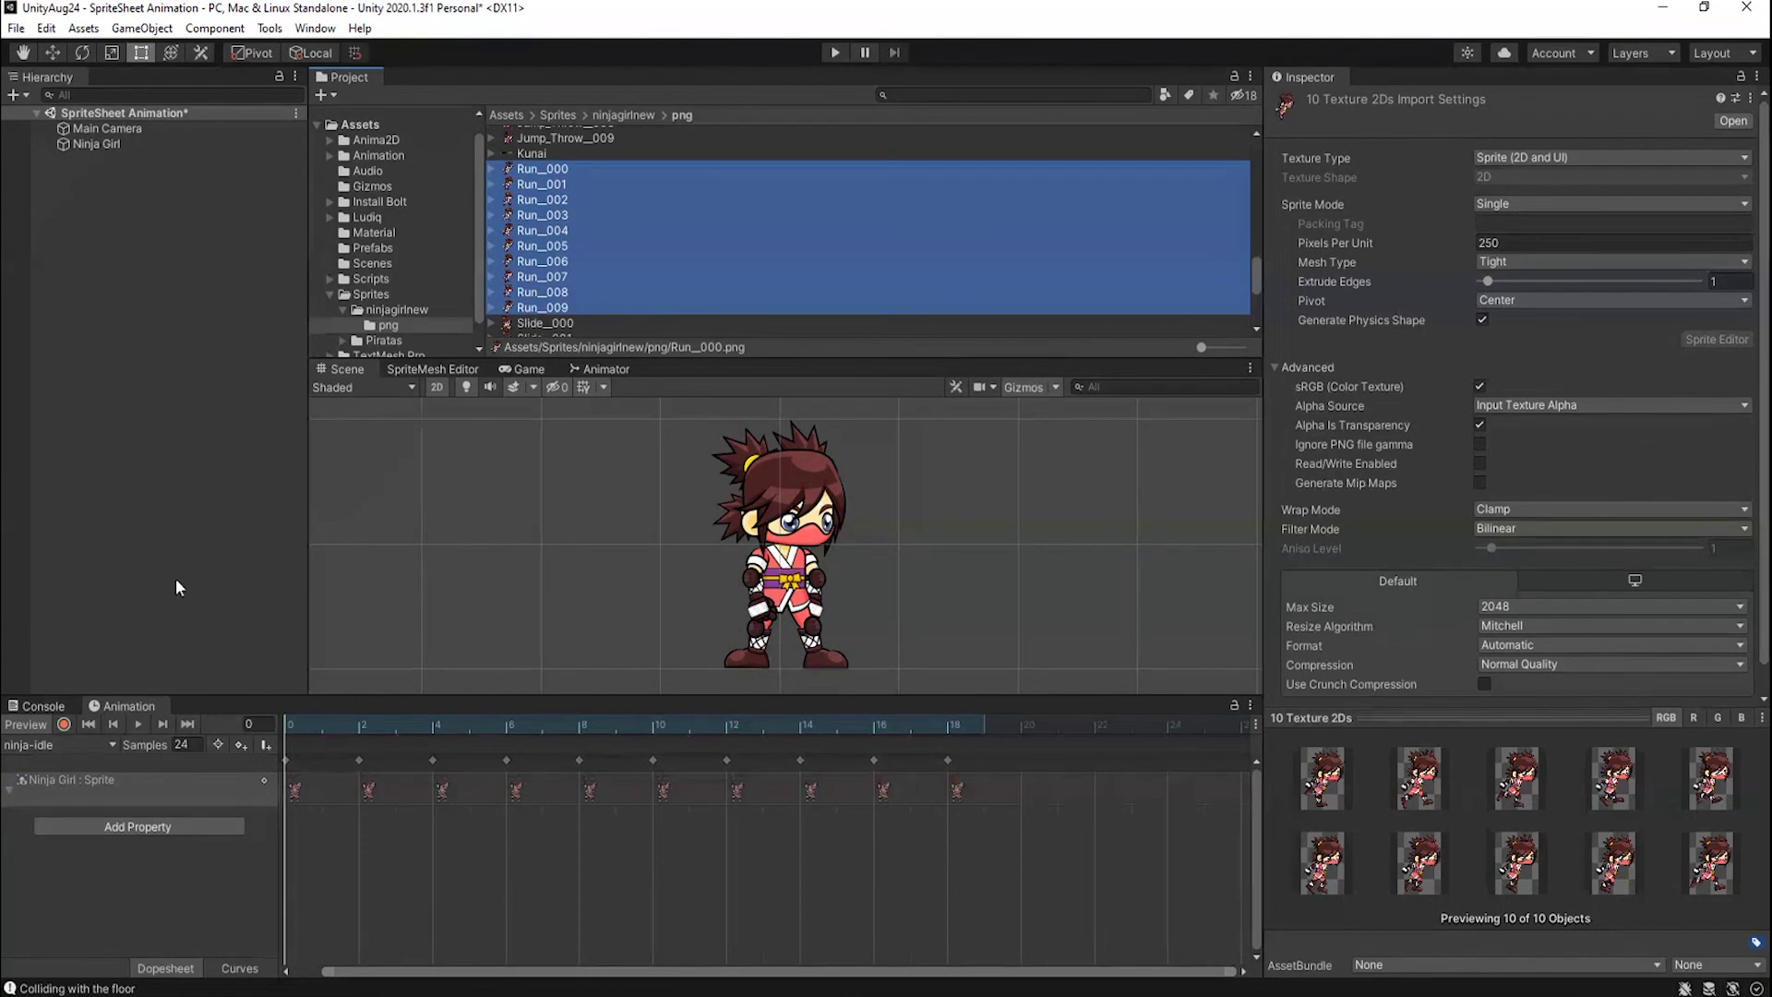
Open the Animation/Ninja Girl folder and examine its saved controller and clip.
click(400, 155)
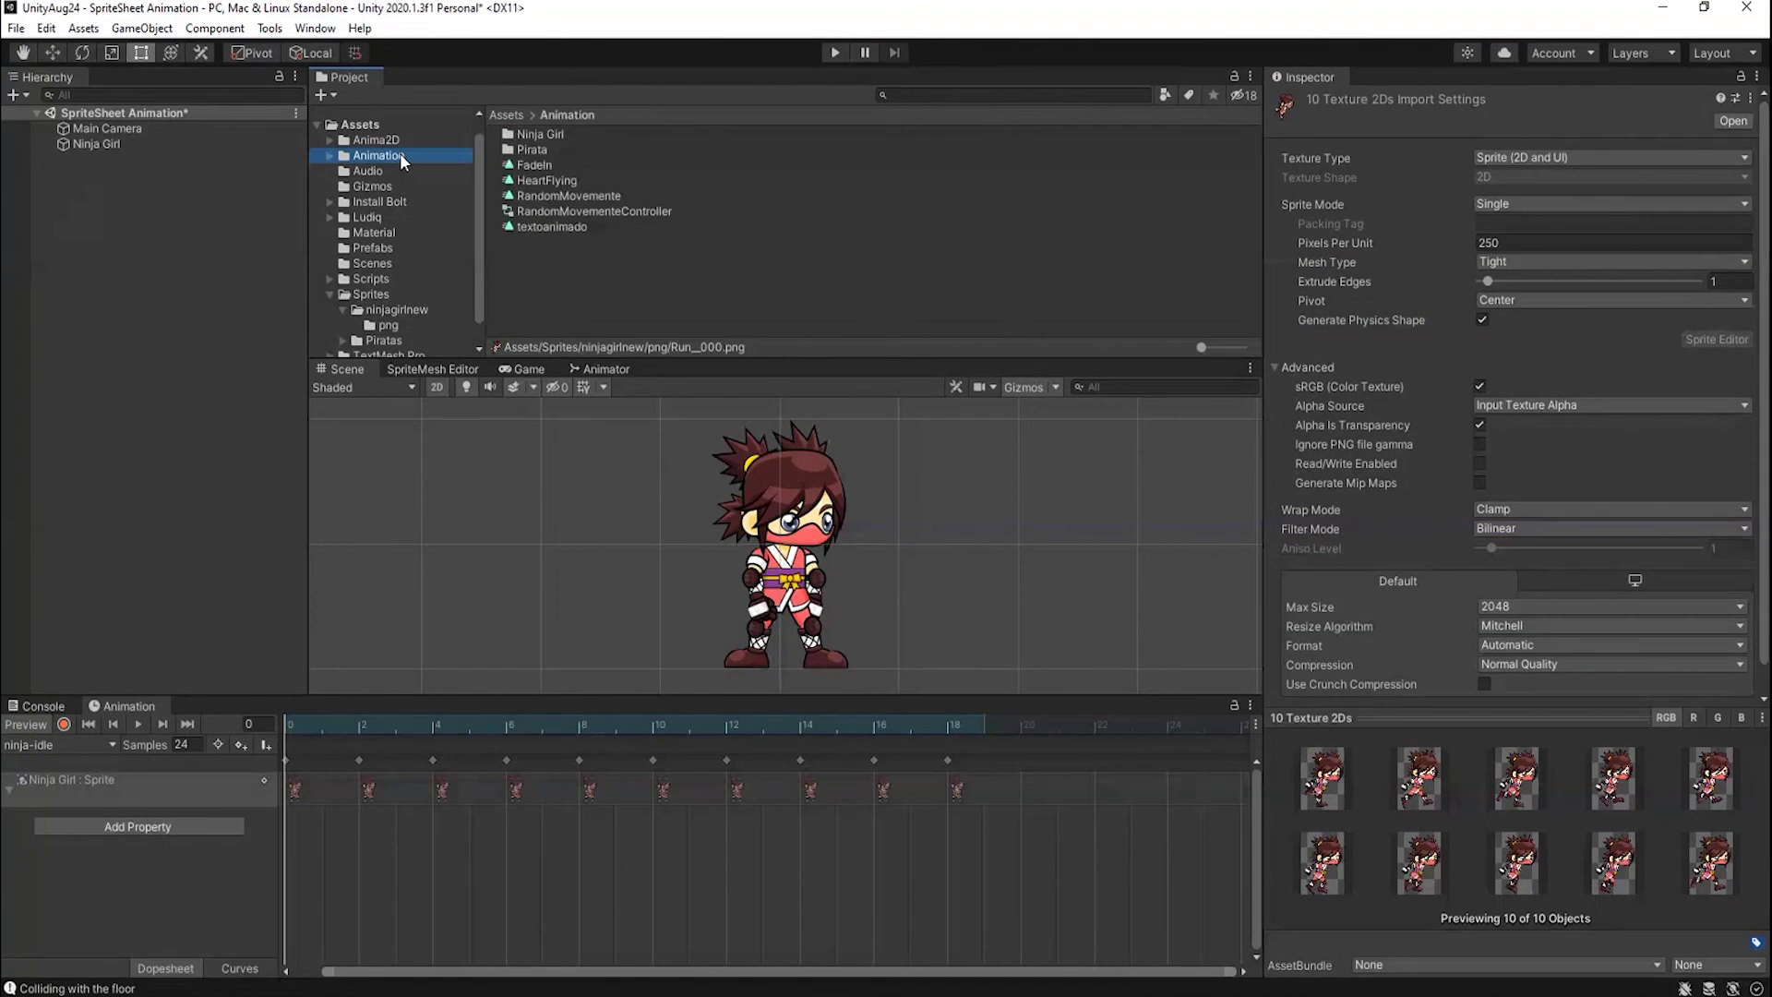
double_click(541, 133)
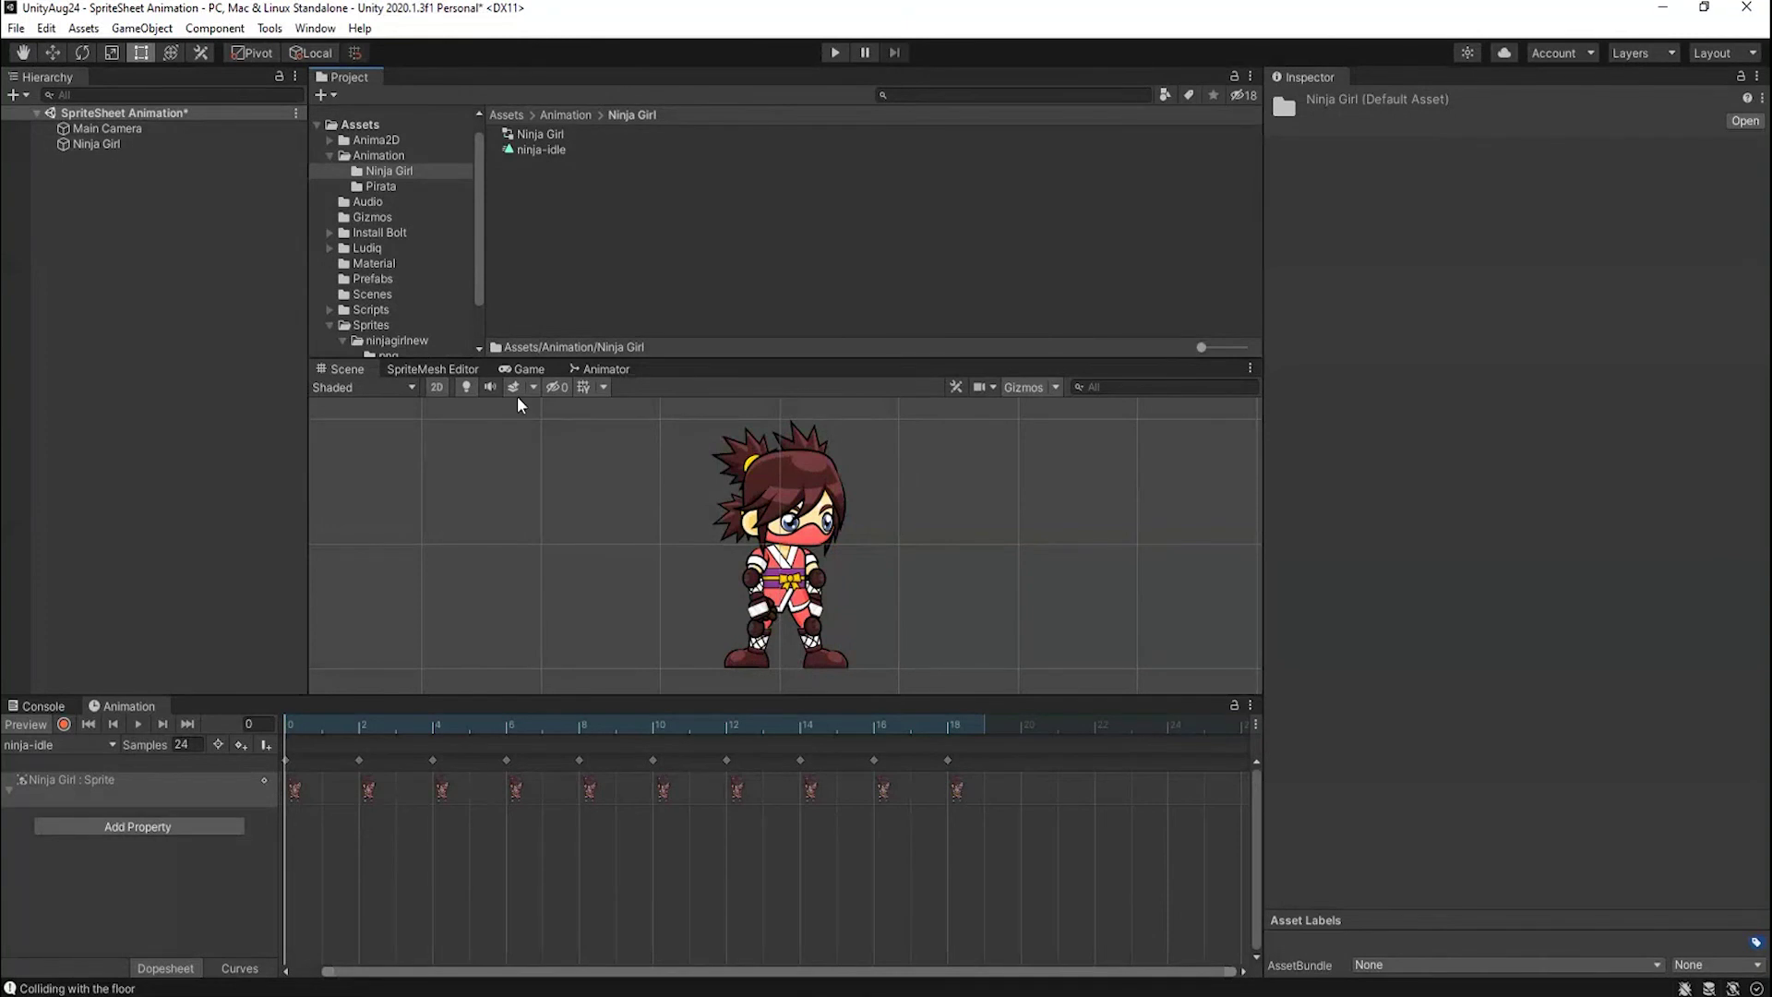
click(115, 184)
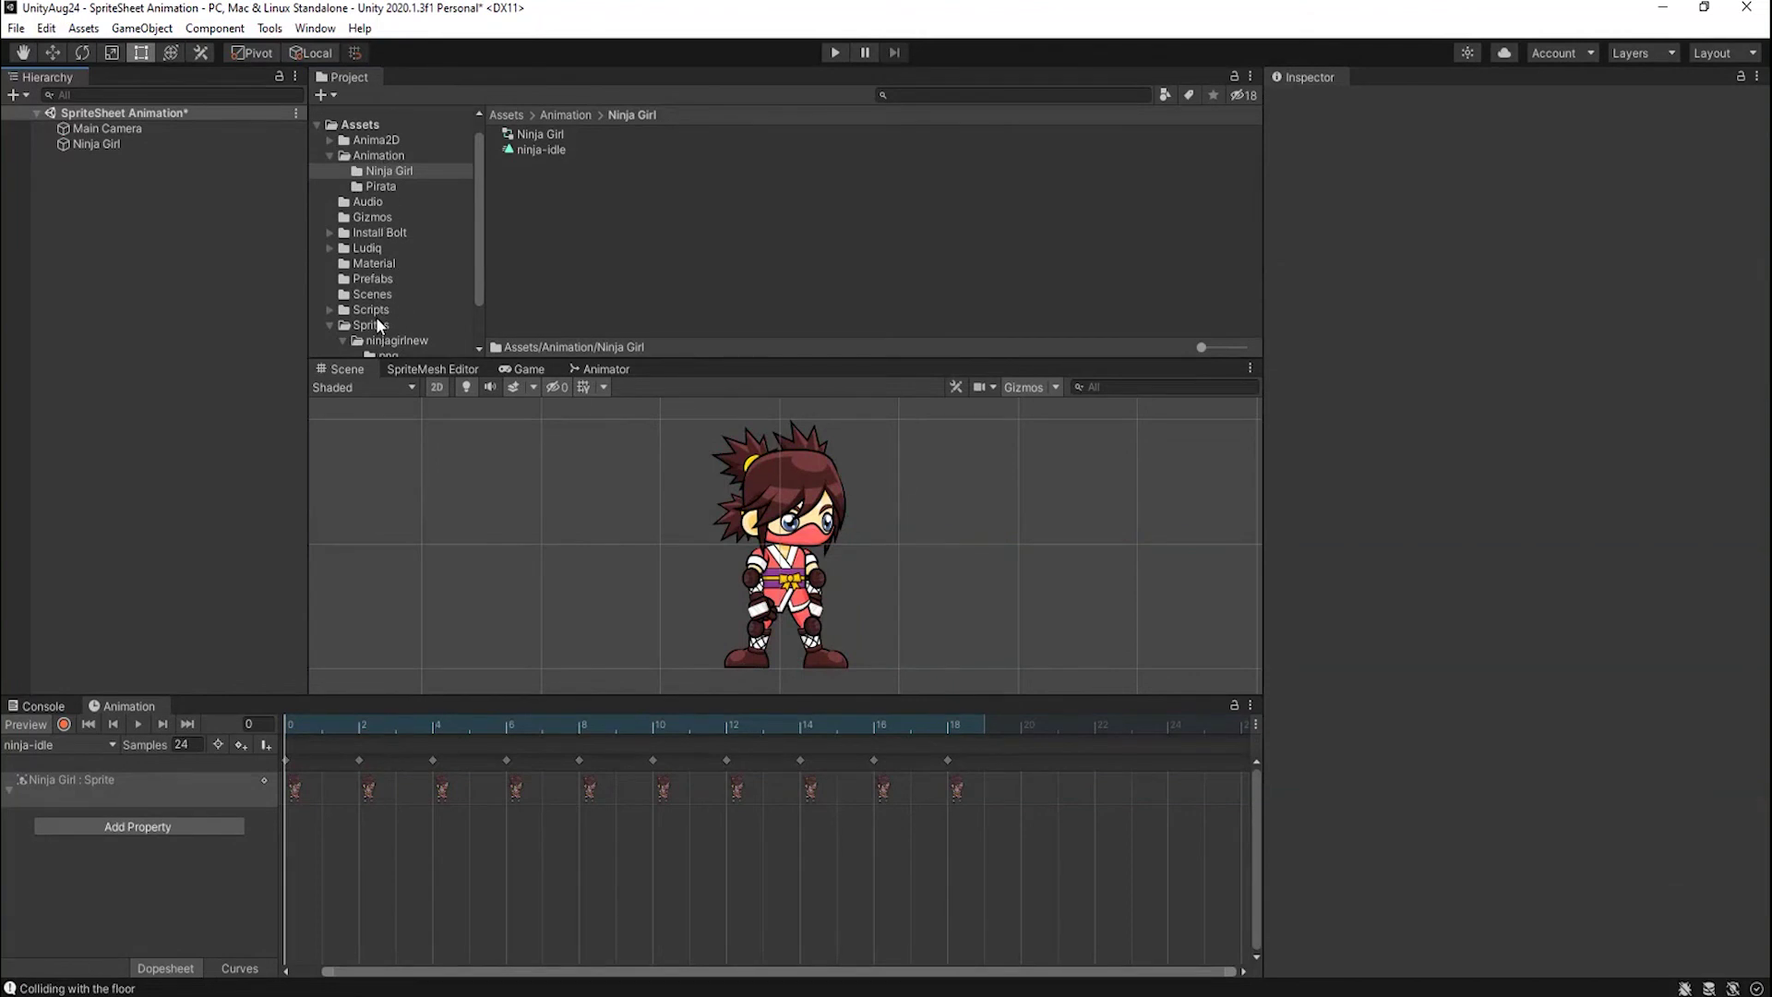
Return to the Sprites/ninjagirlnew/png folder and select the sprites Run__000 to Run__009.
click(385, 339)
double_click(522, 135)
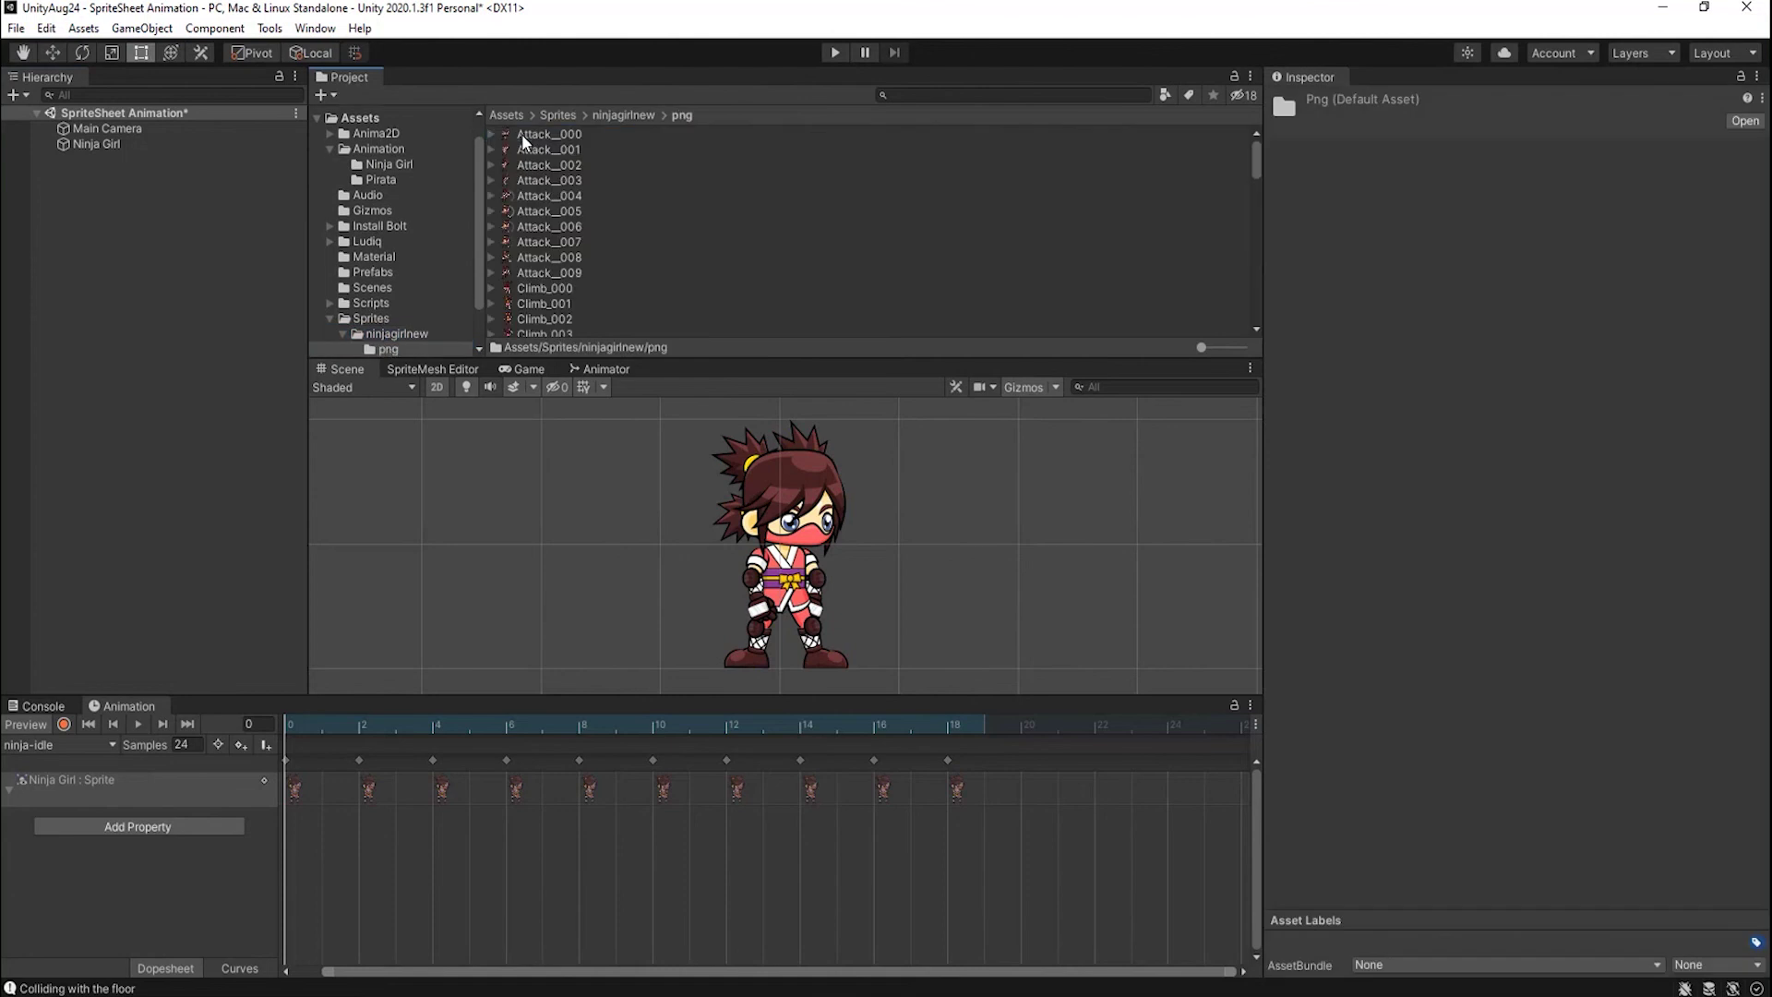
scroll(585, 189, down, 5)
scroll(613, 186, down, 10)
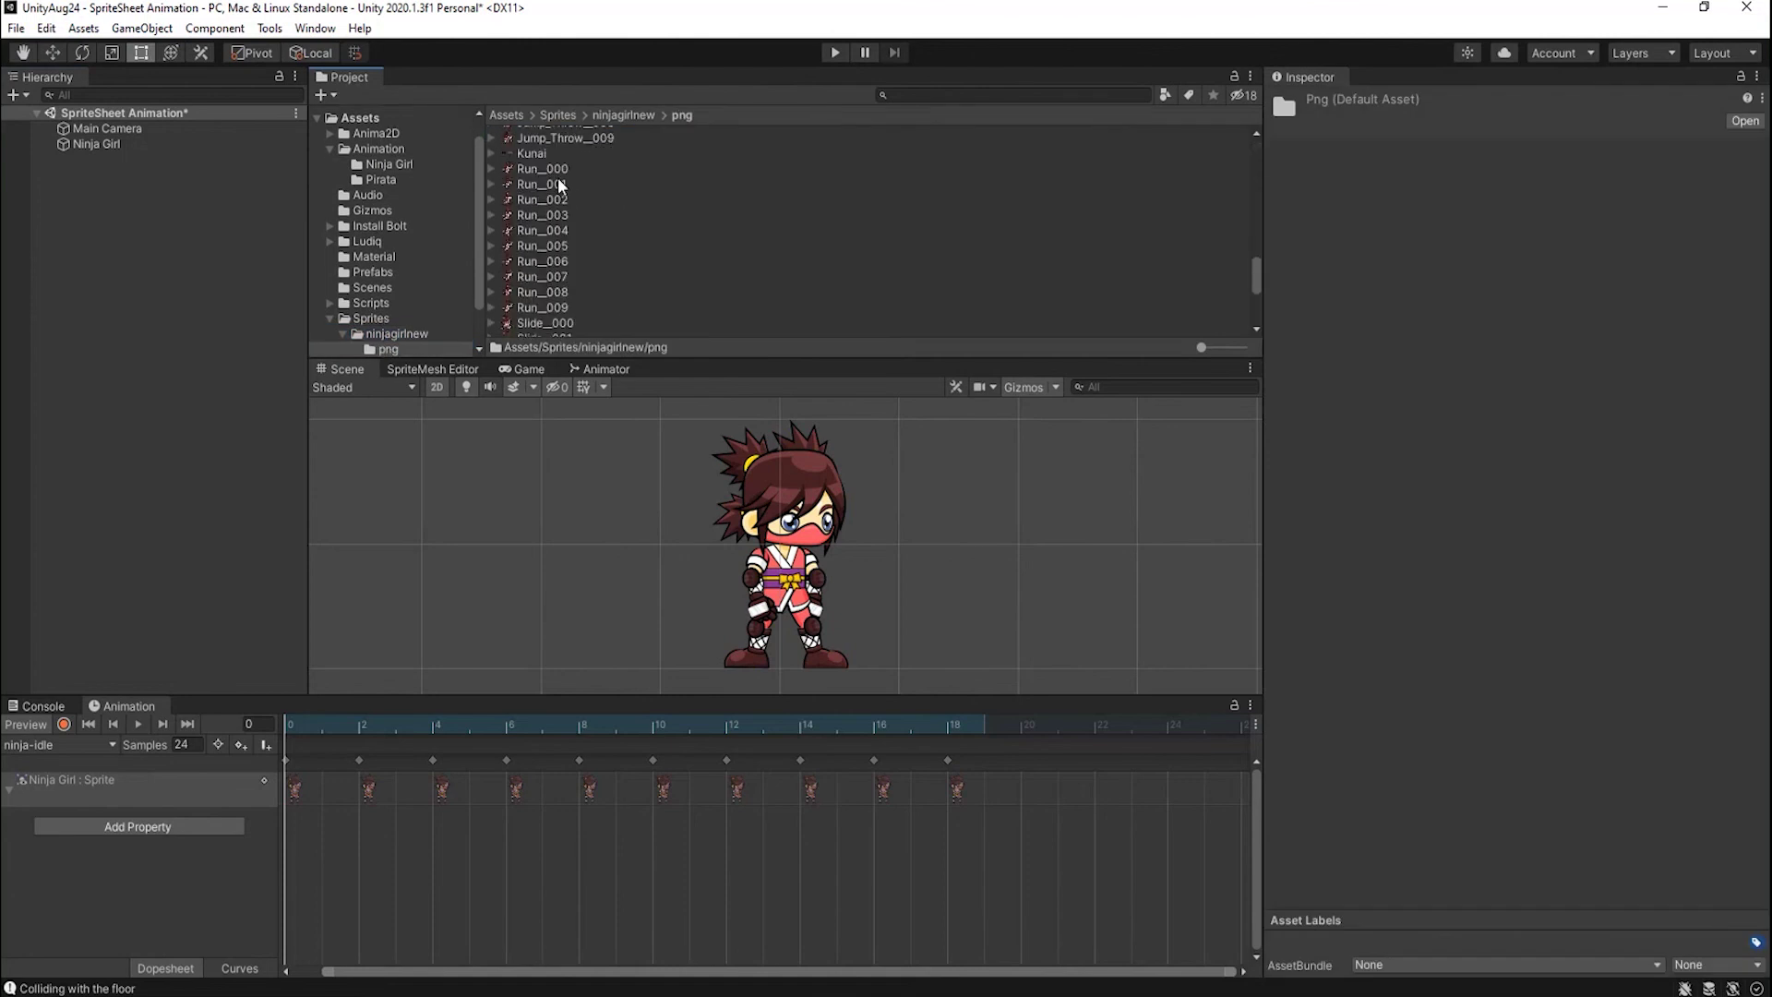
click(561, 168)
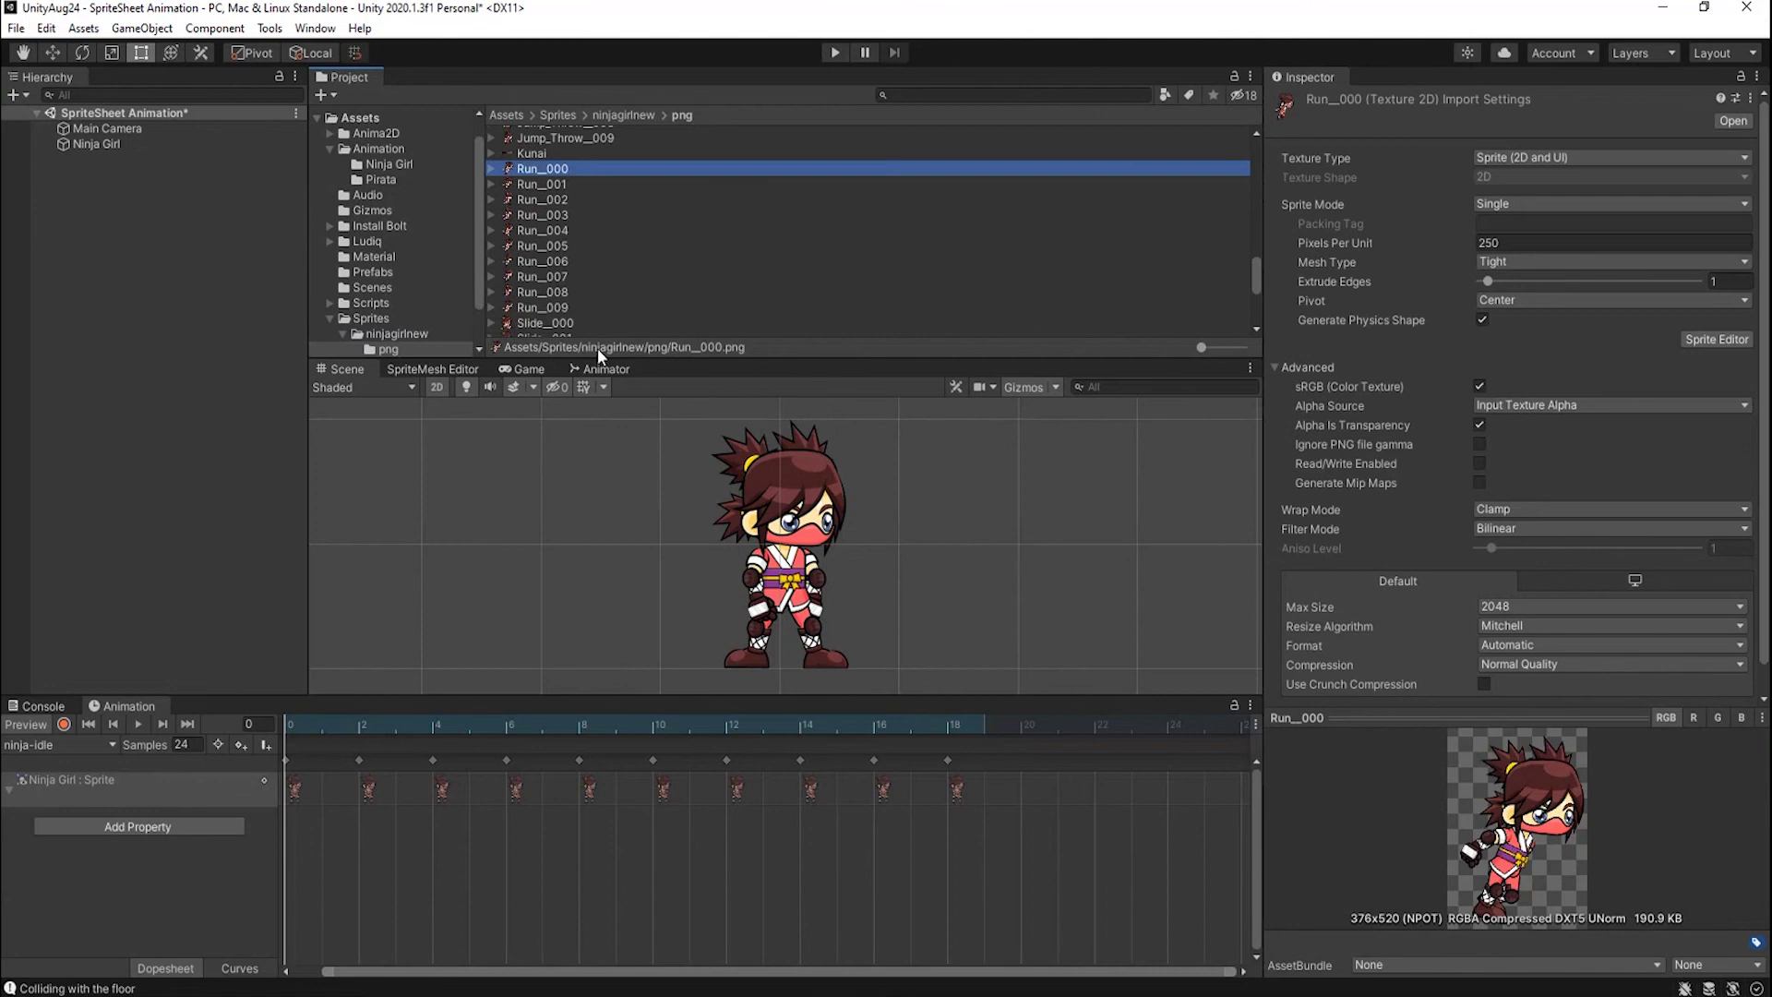
shift+click(546, 308)
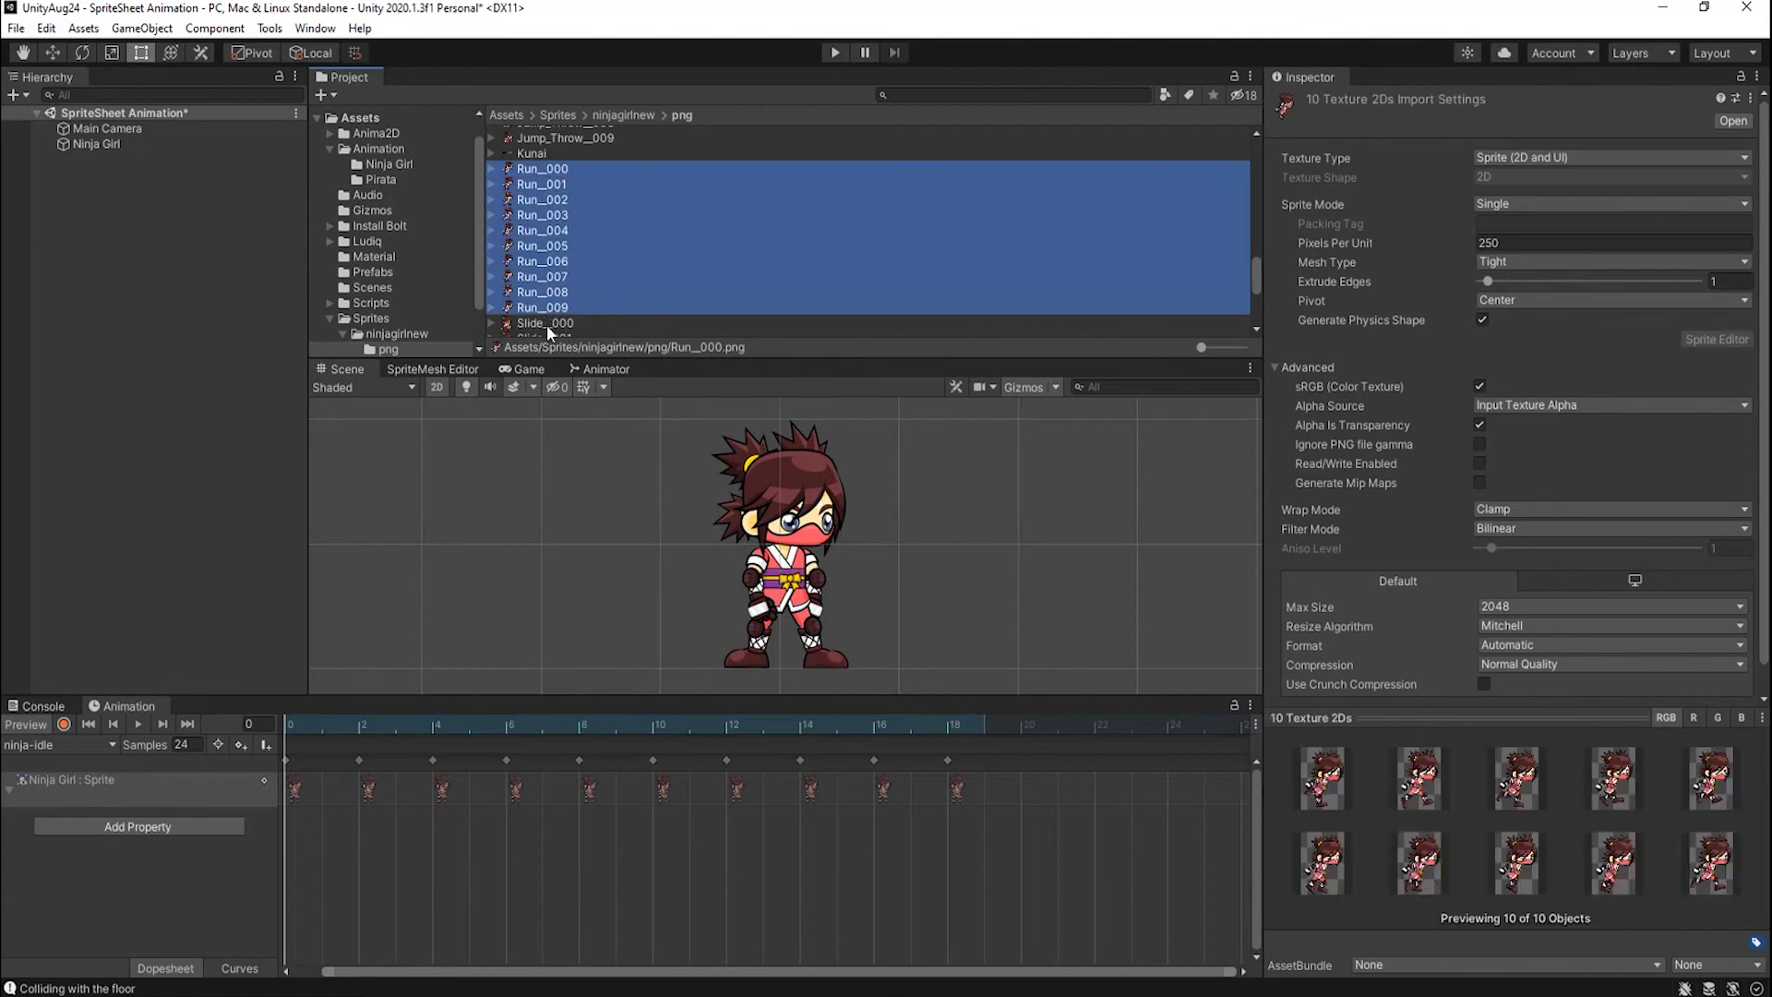
click(552, 174)
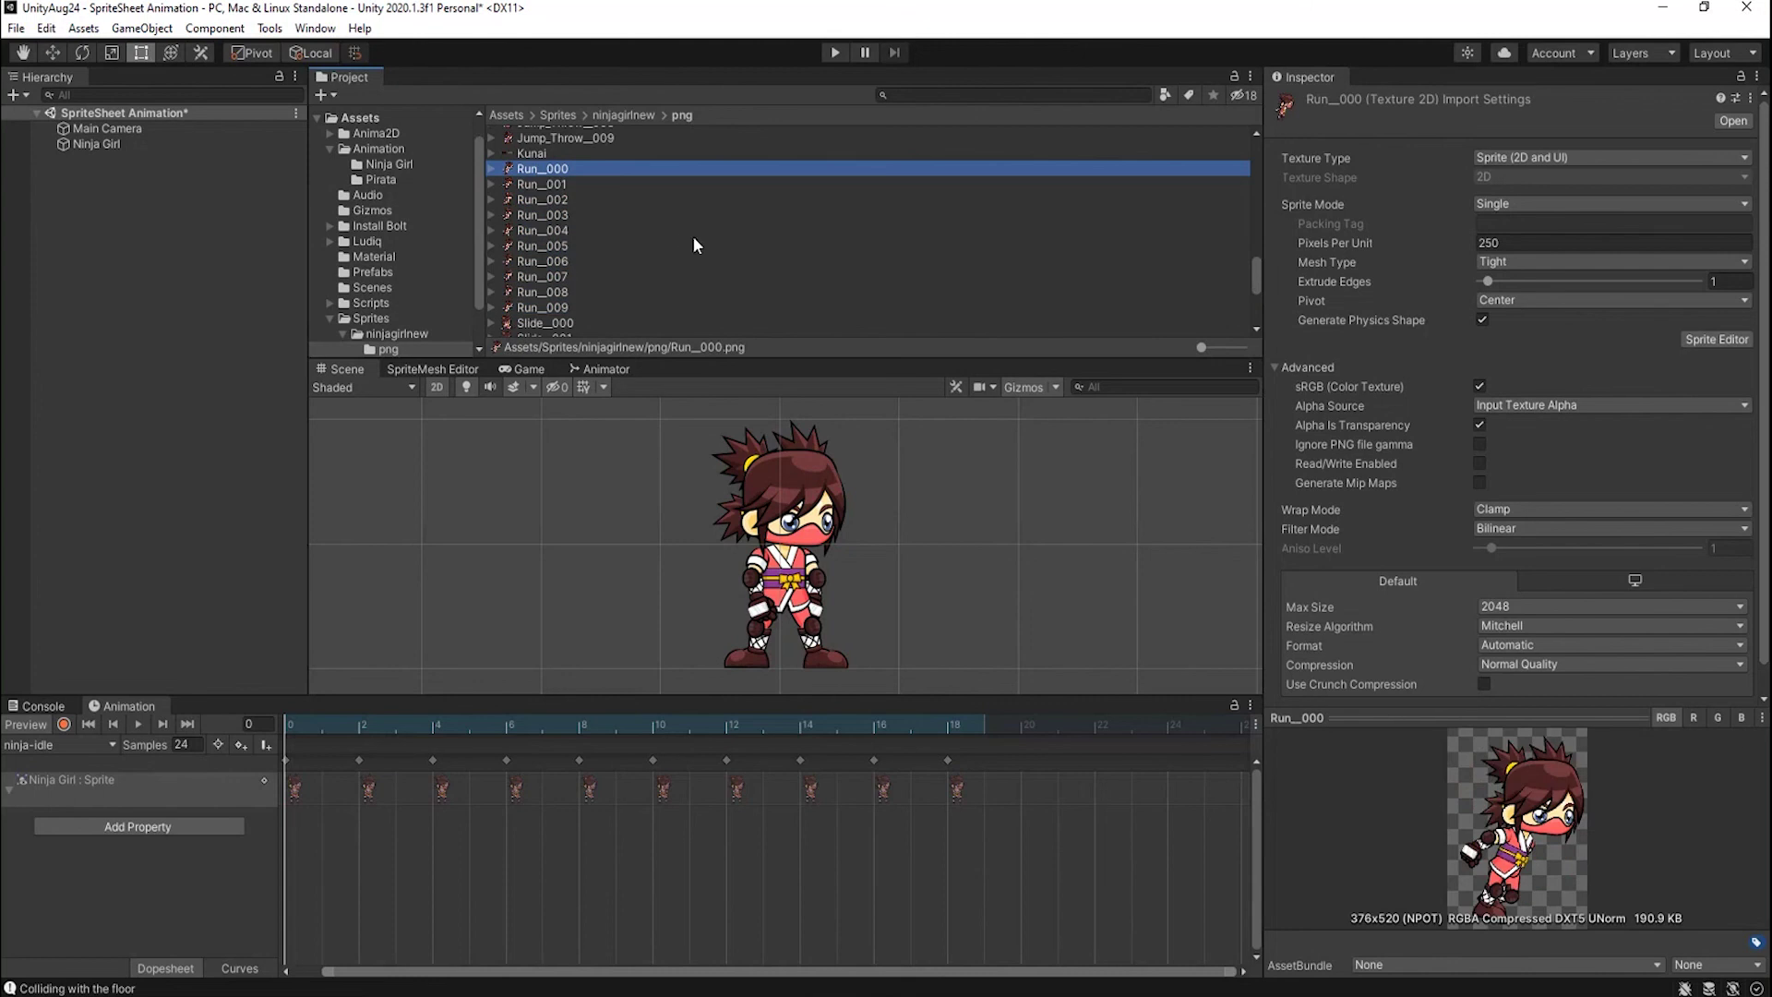
shift+click(540, 310)
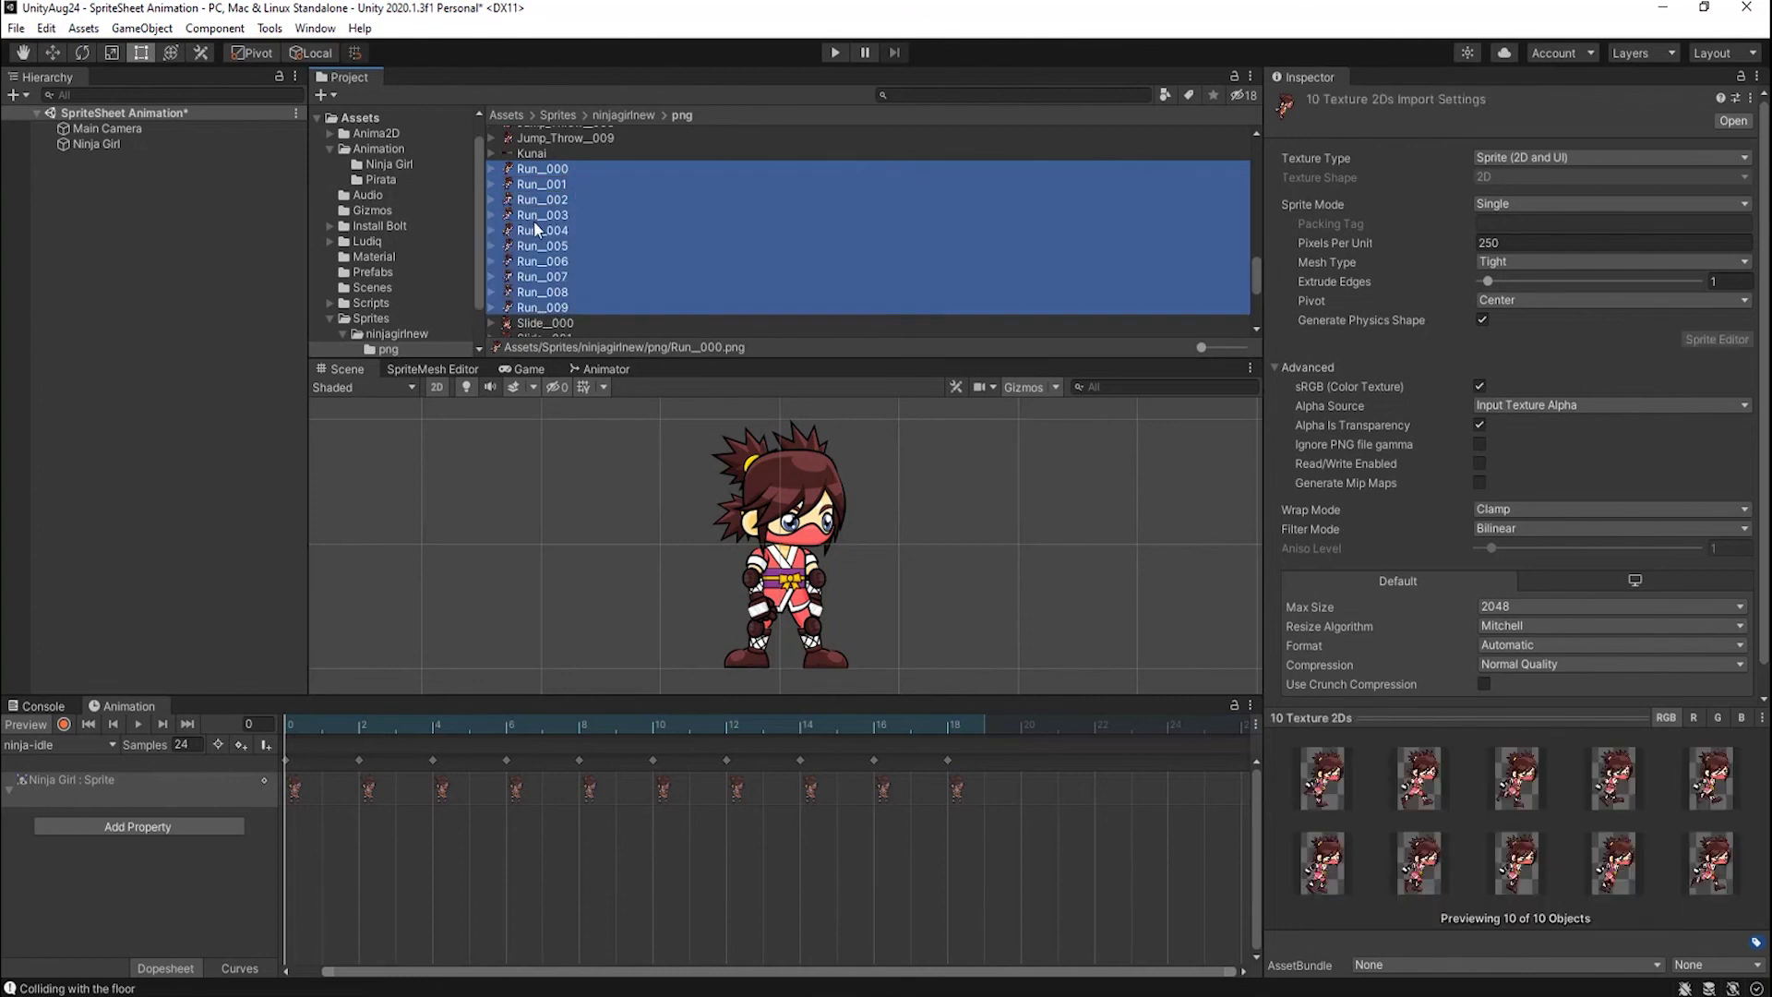
Create an animated object in the scene from the selected run sprites, saving its clip as ninja-run in Assets/Animation/Ninja Girl.
drag(535, 225, 476, 550)
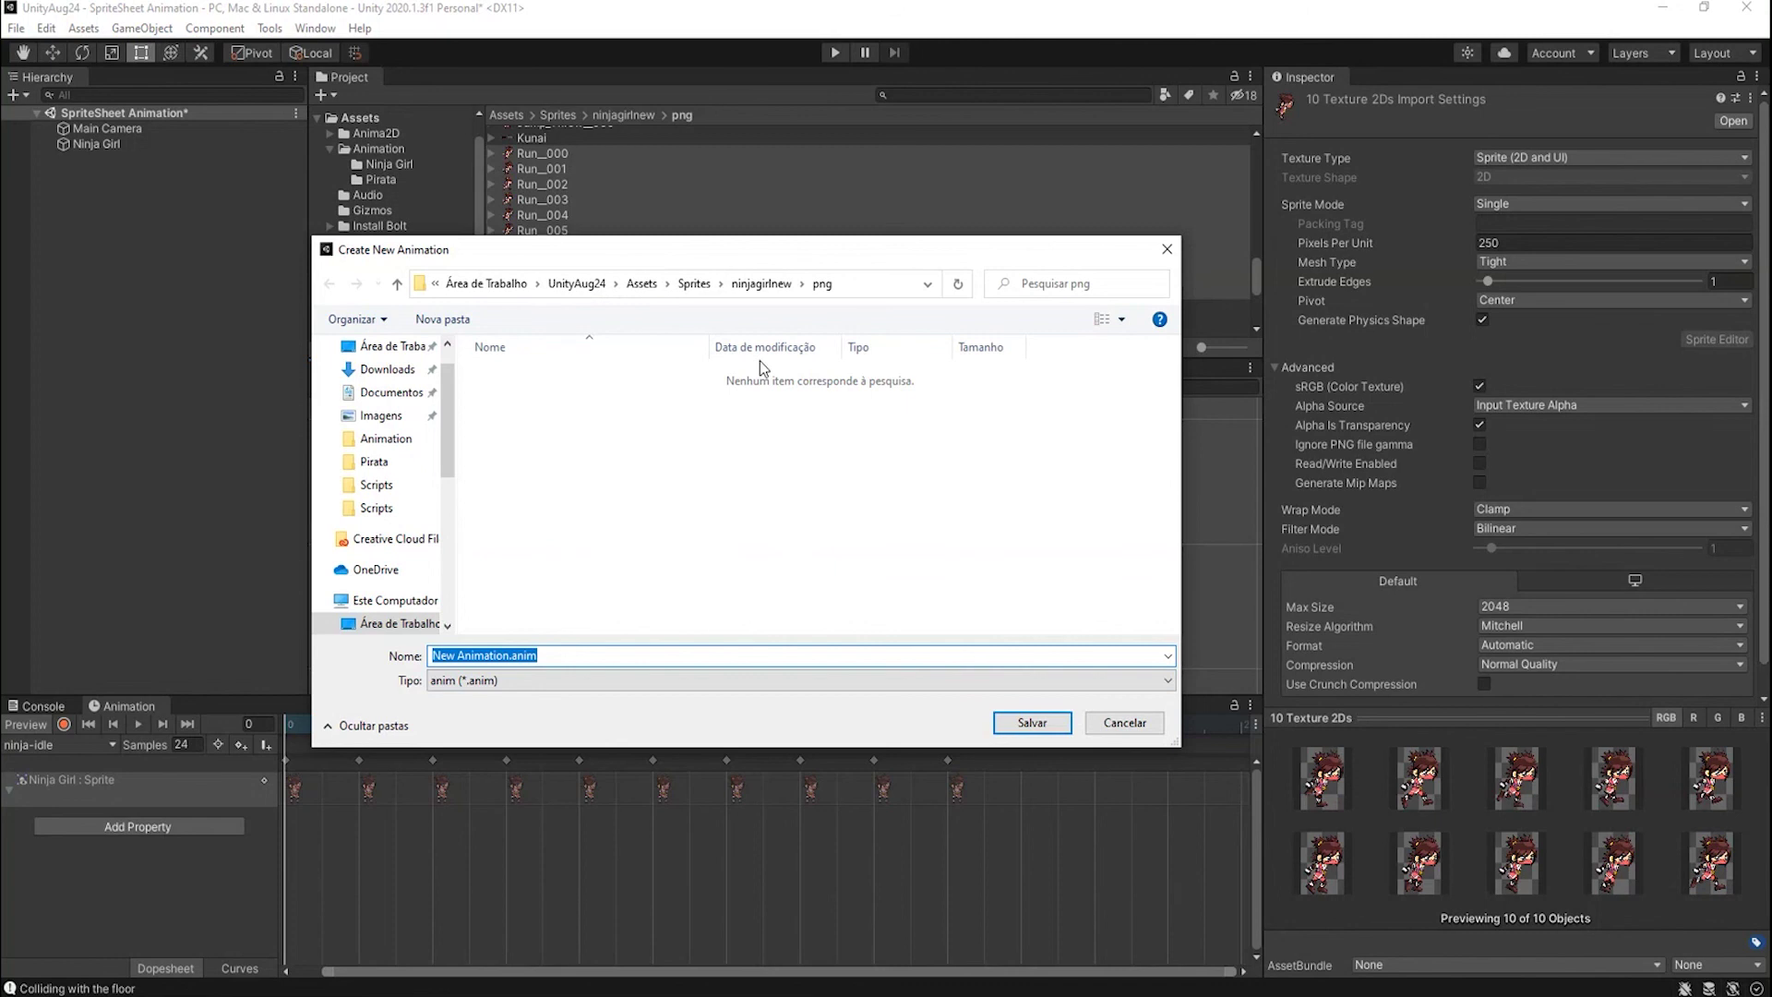
click(641, 283)
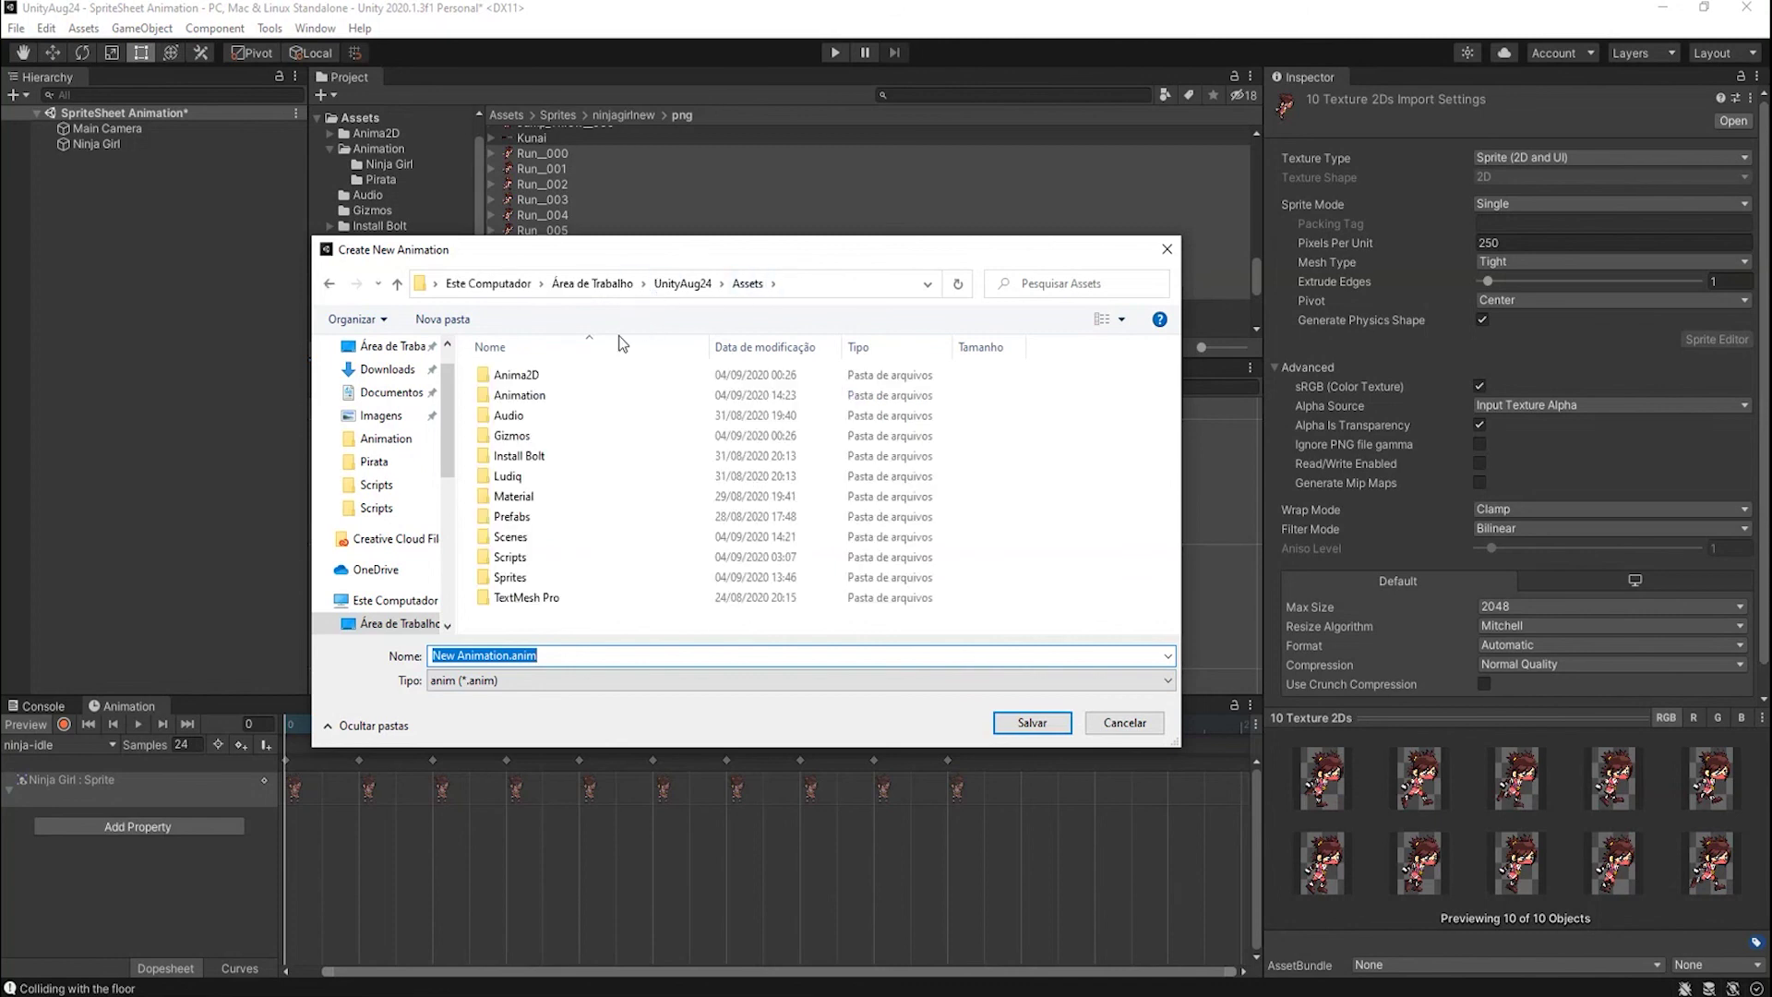
double_click(546, 397)
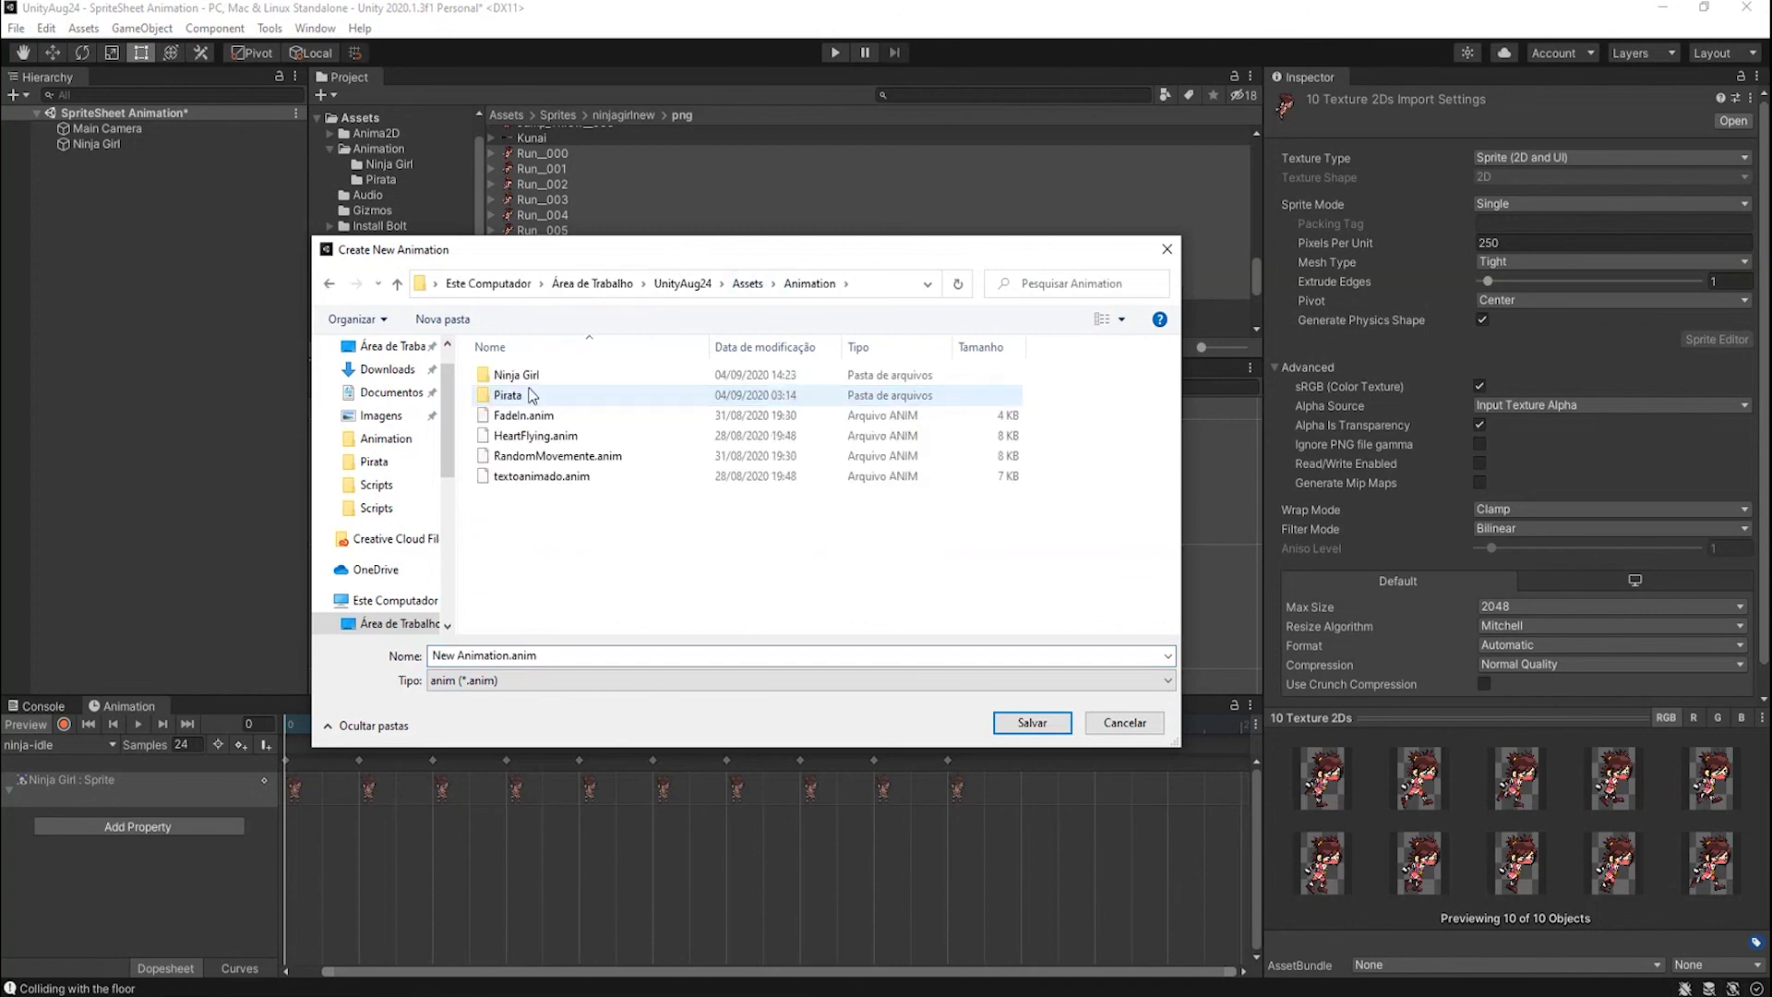
double_click(517, 378)
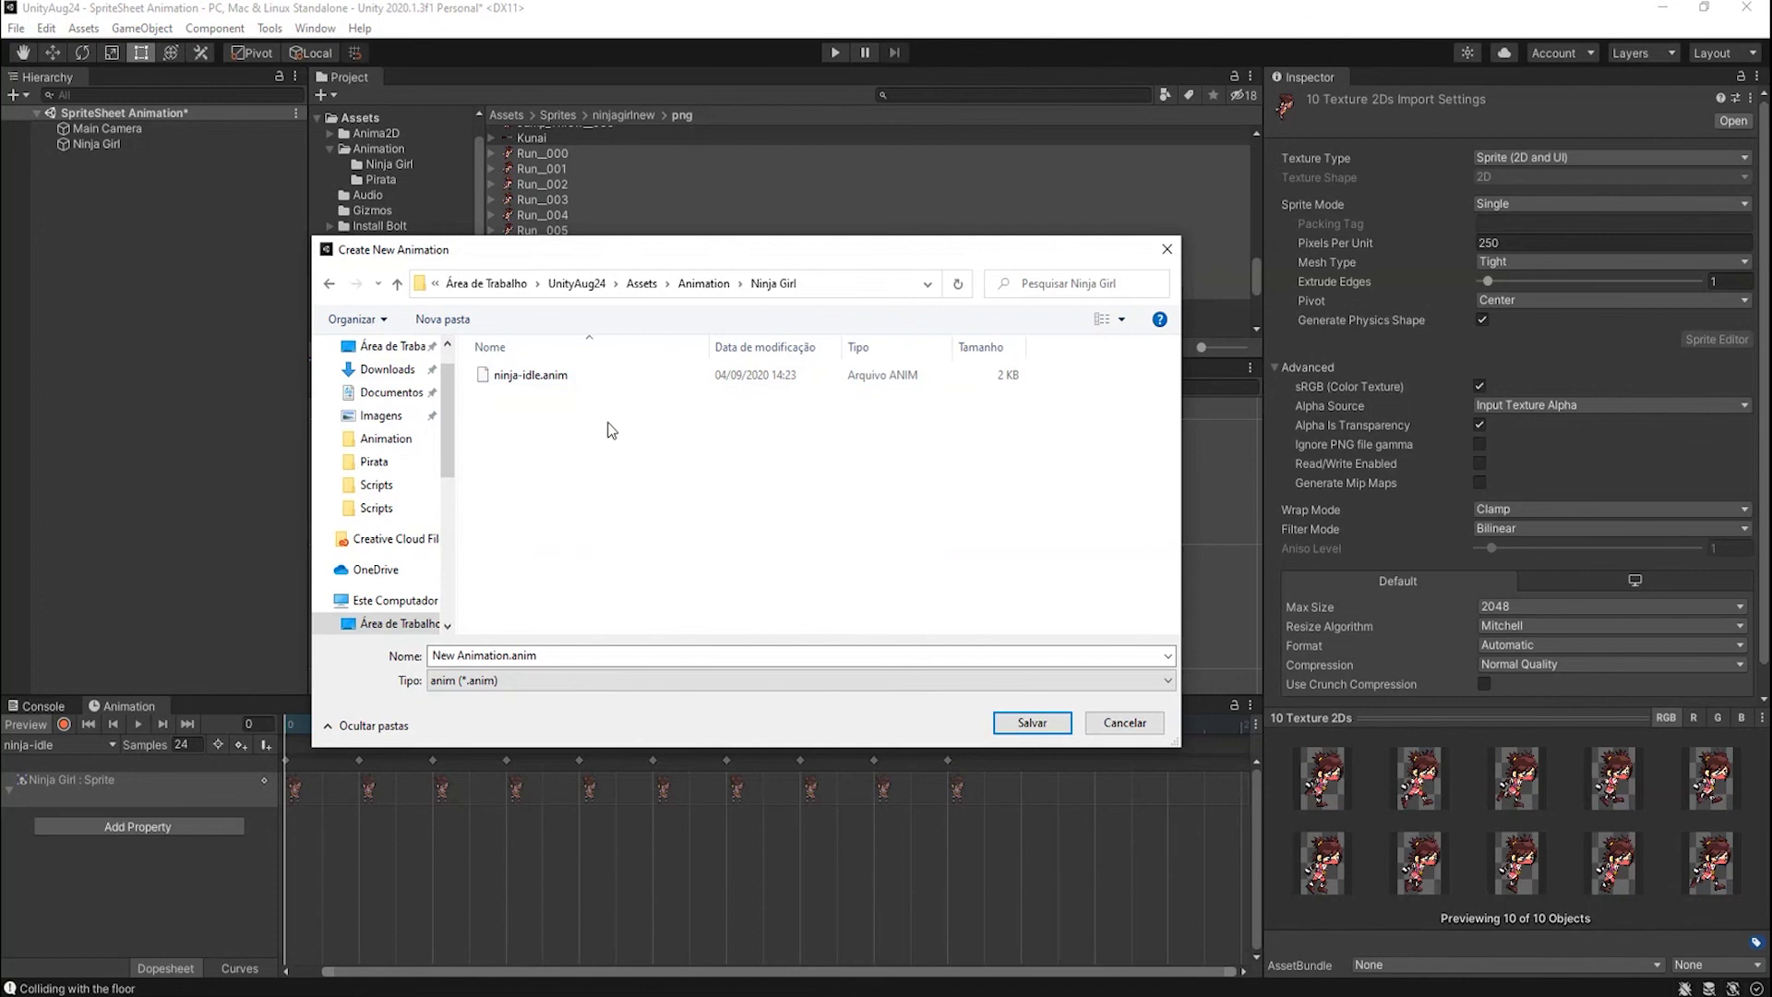
click(571, 662)
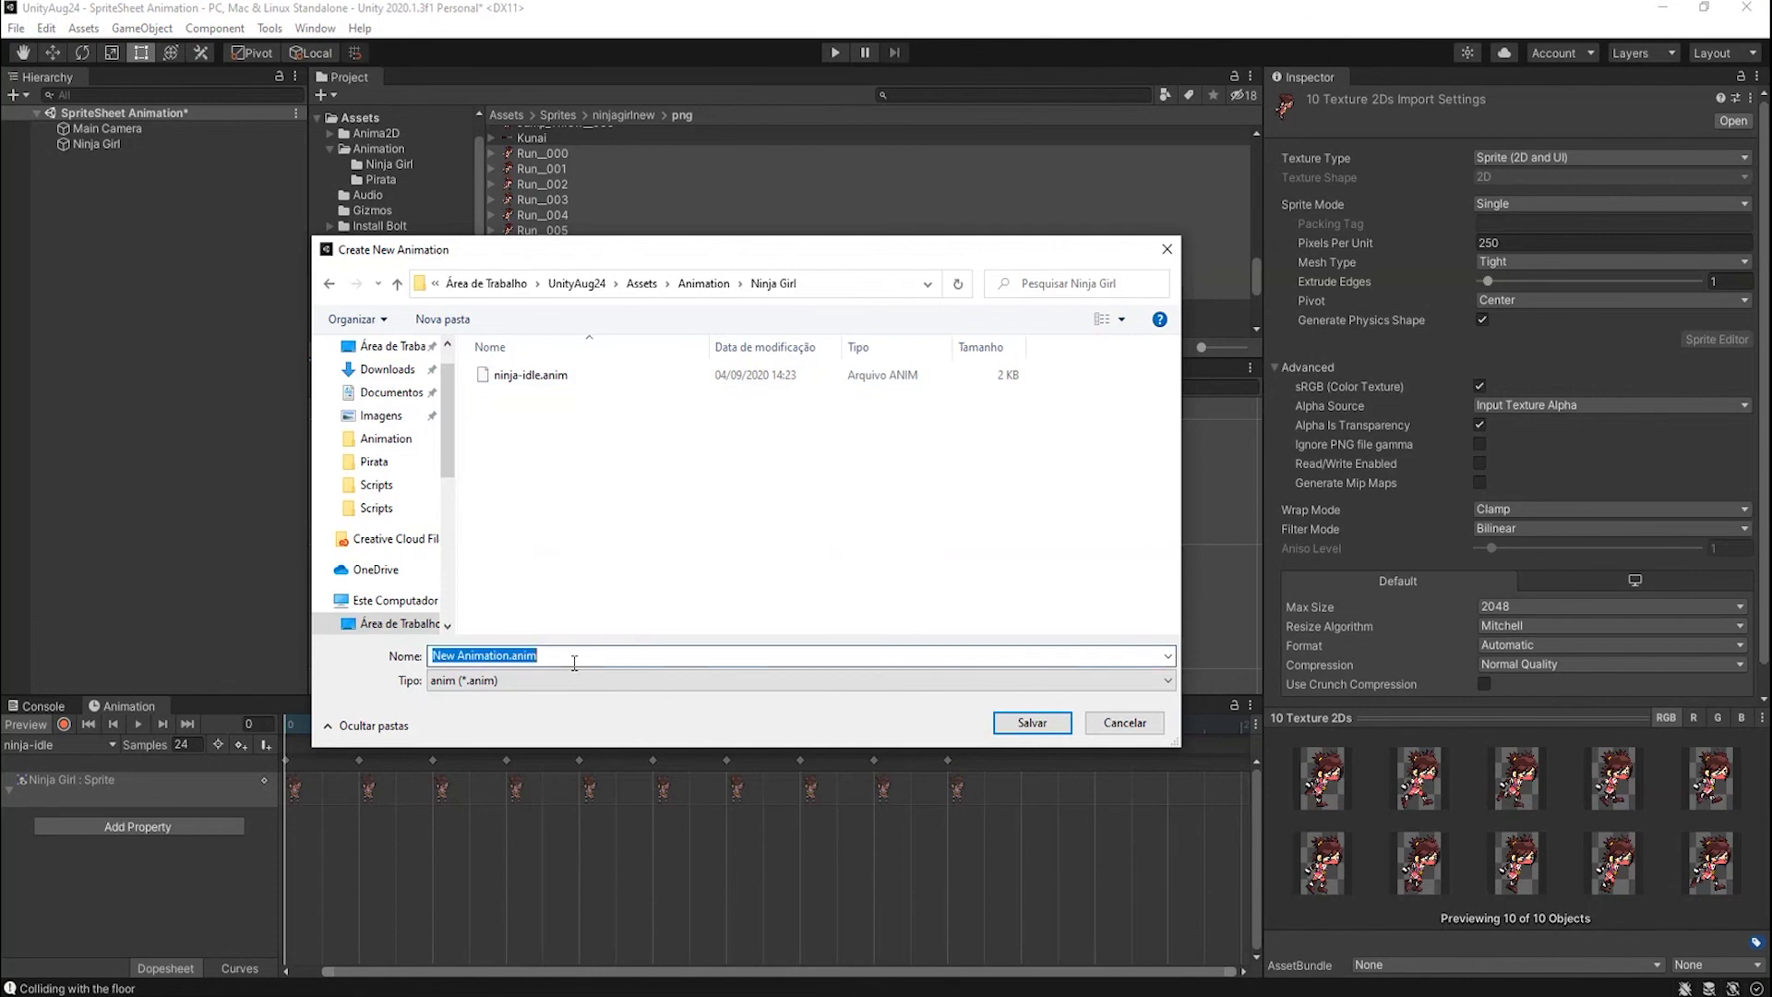
text(ninja)
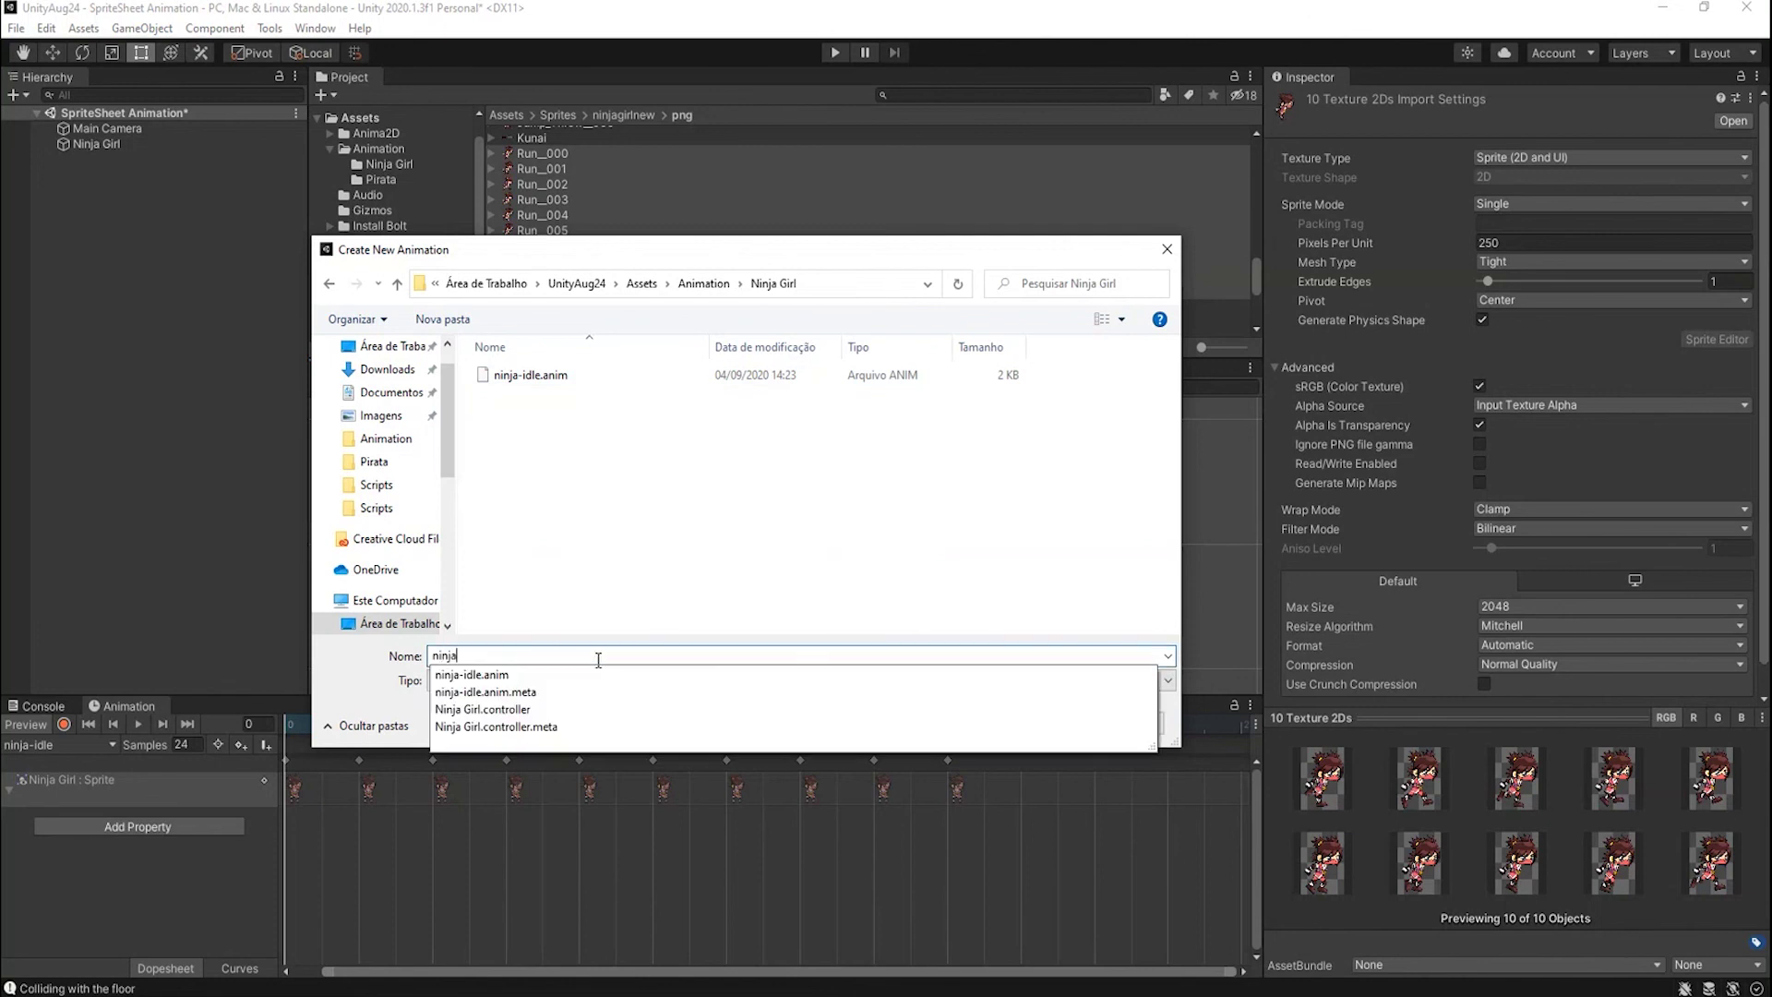
text(-)
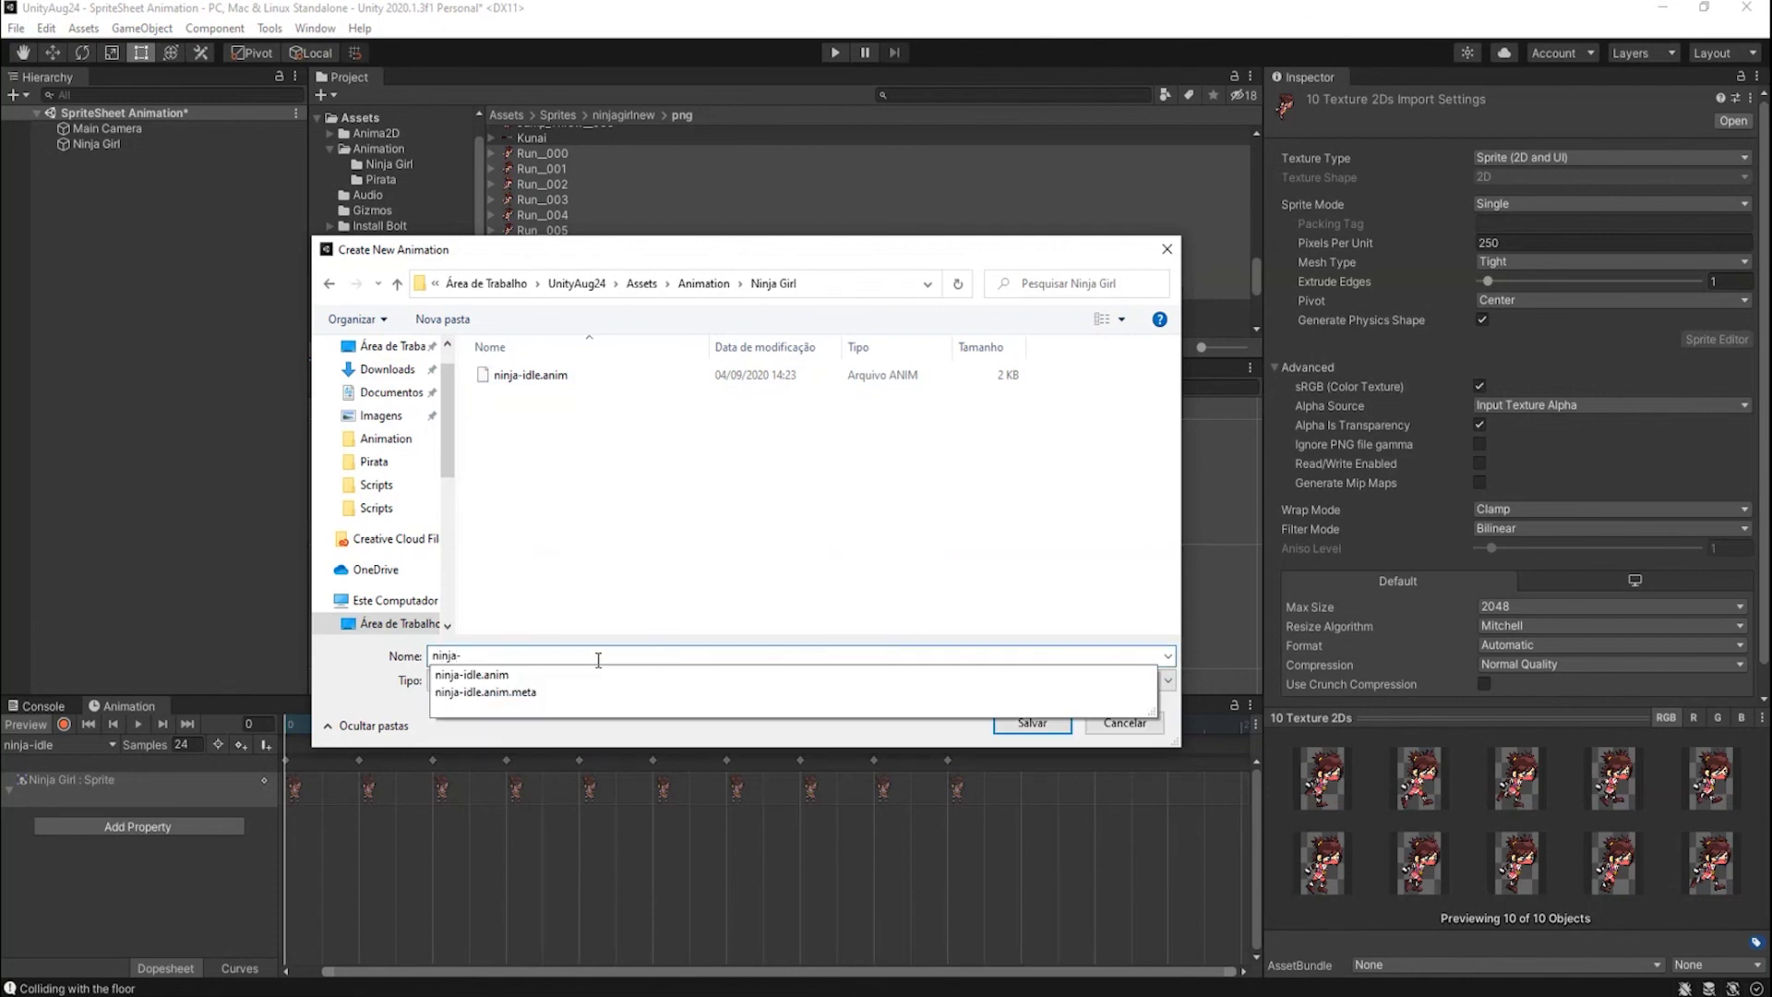
text(run)
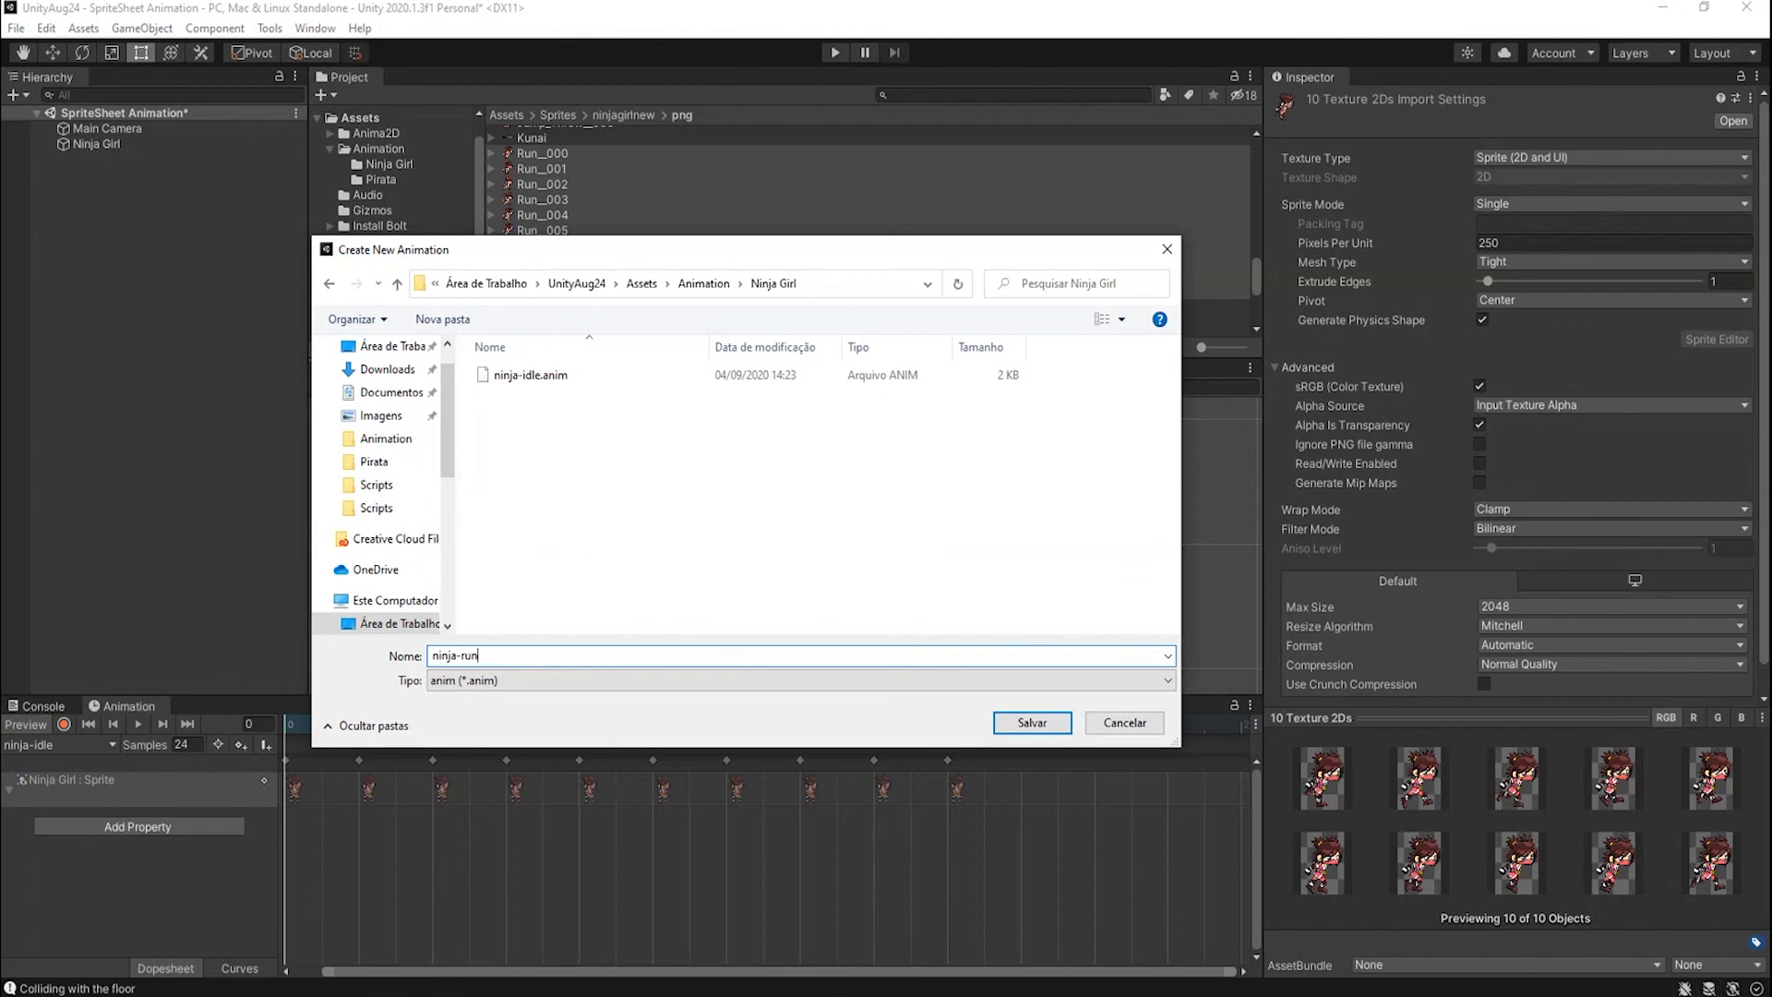
click(1022, 723)
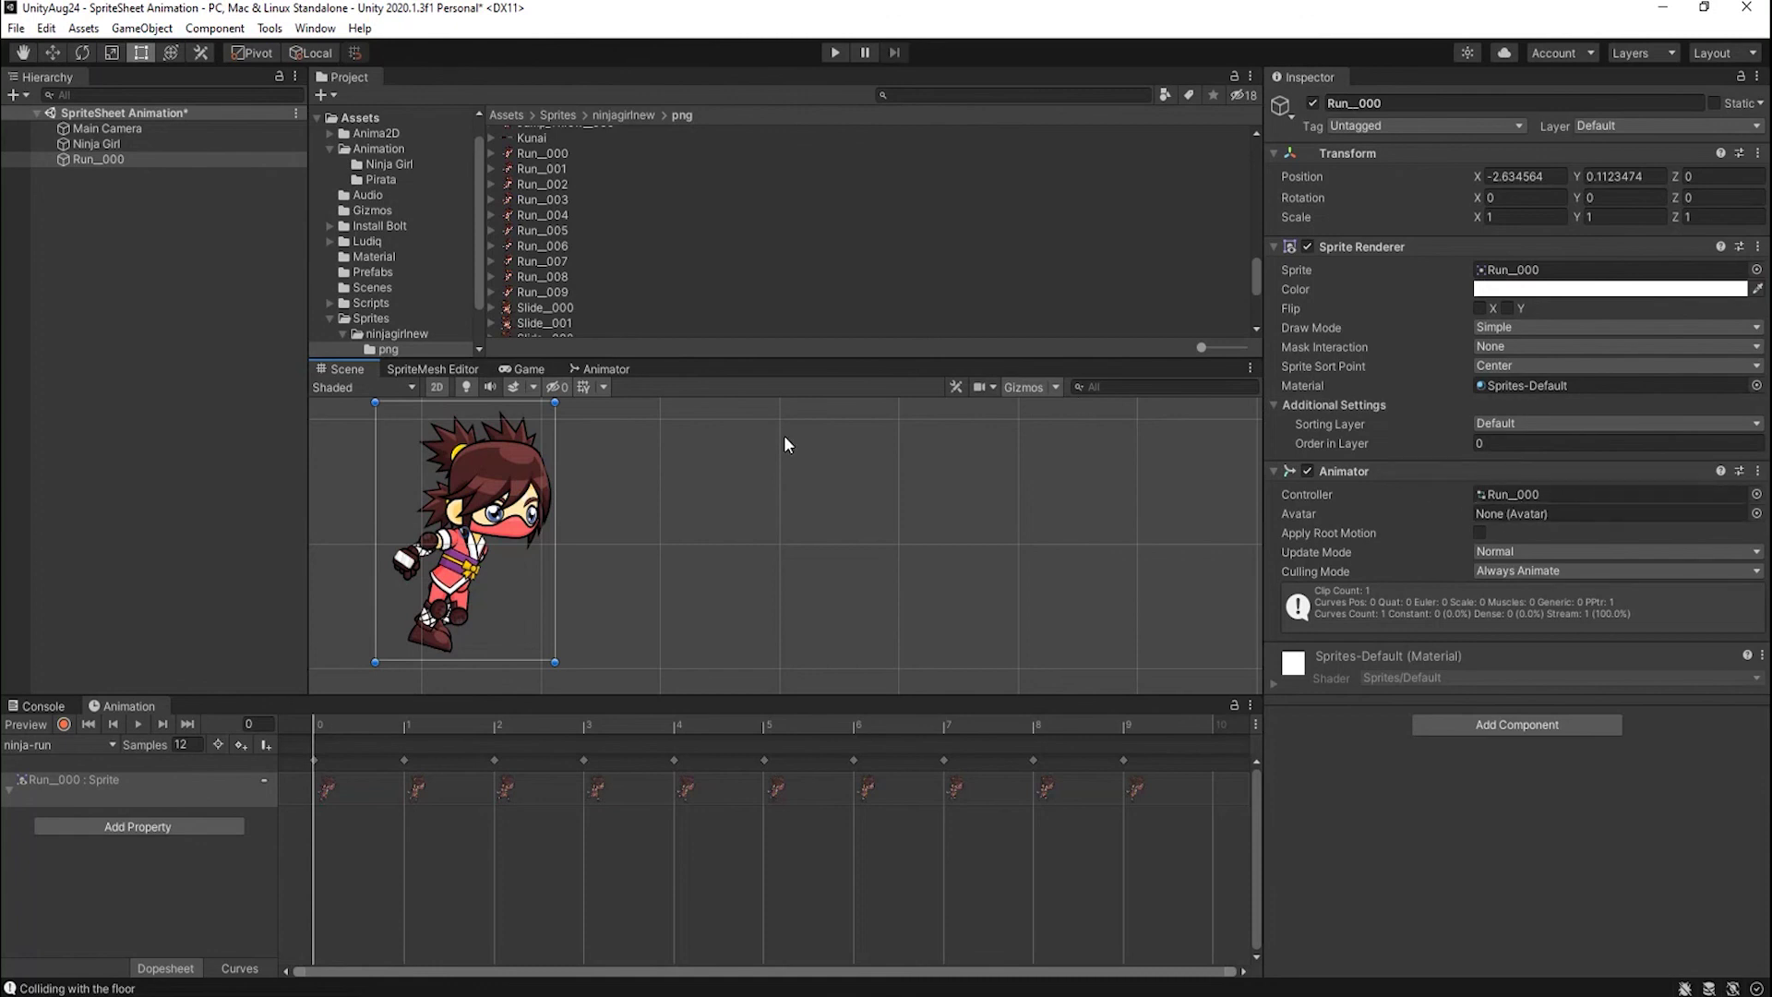
Run the scene to compare the idle and run animations, stop it and select the Run__000 object.
scroll(790, 546, down, 2)
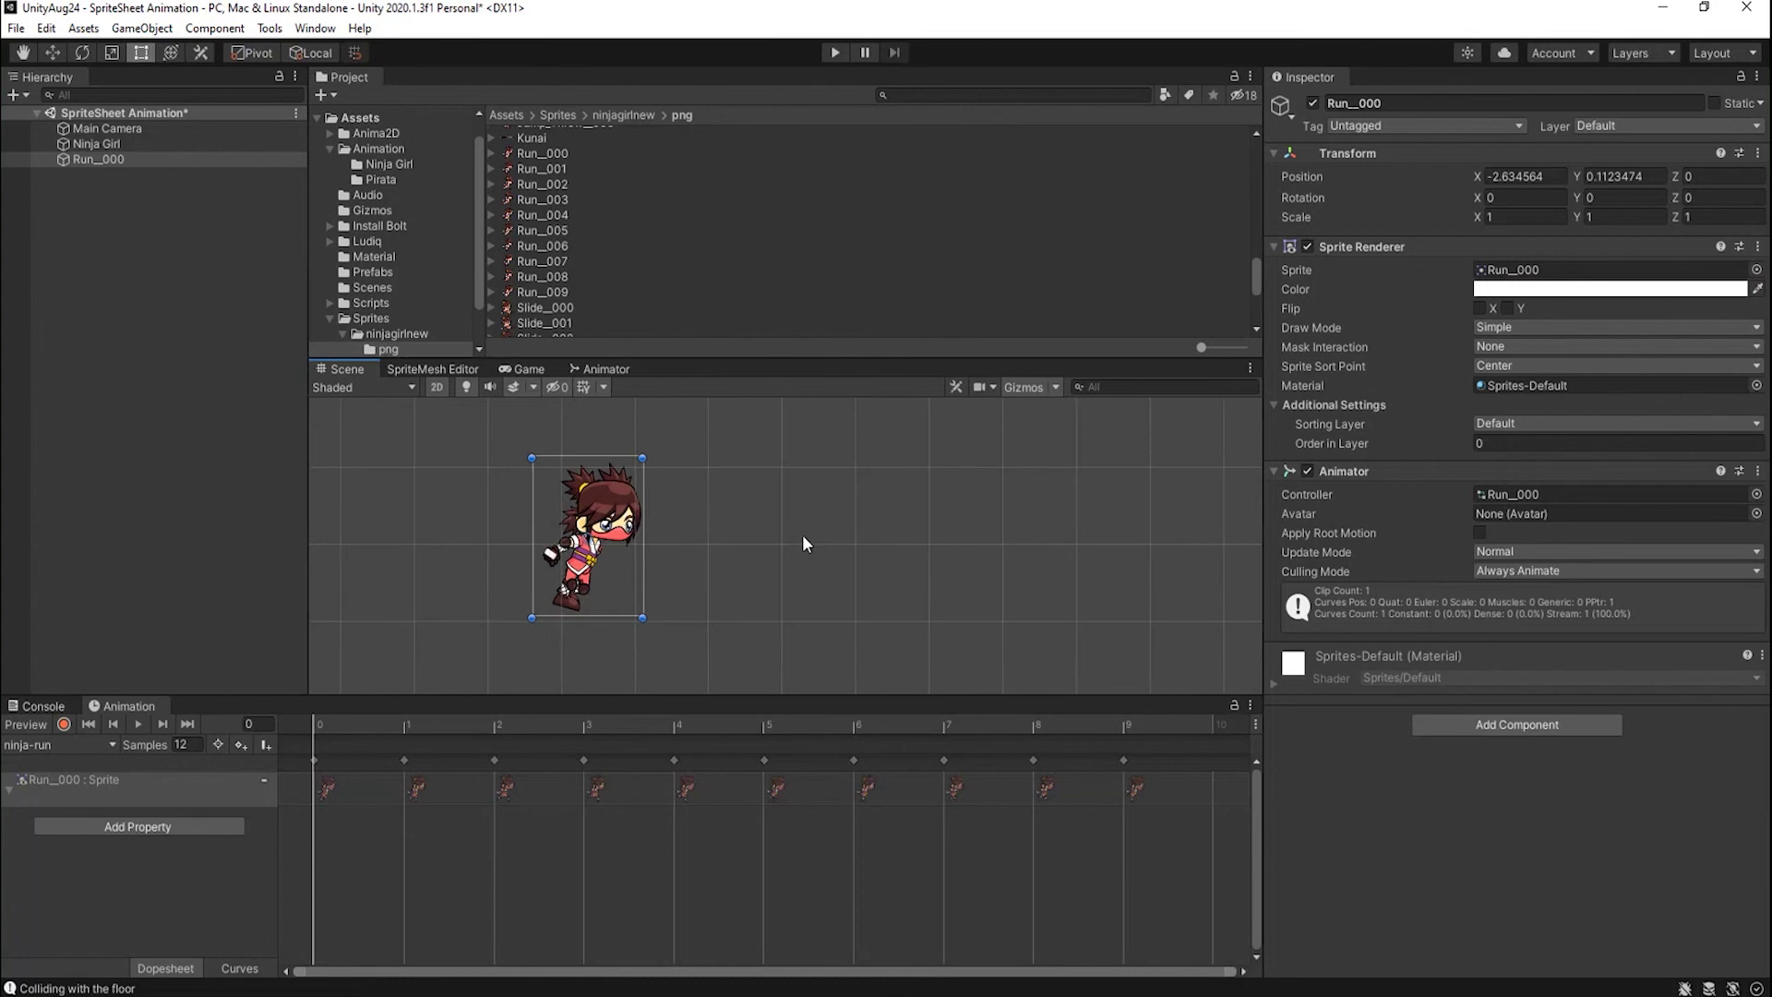
click(833, 52)
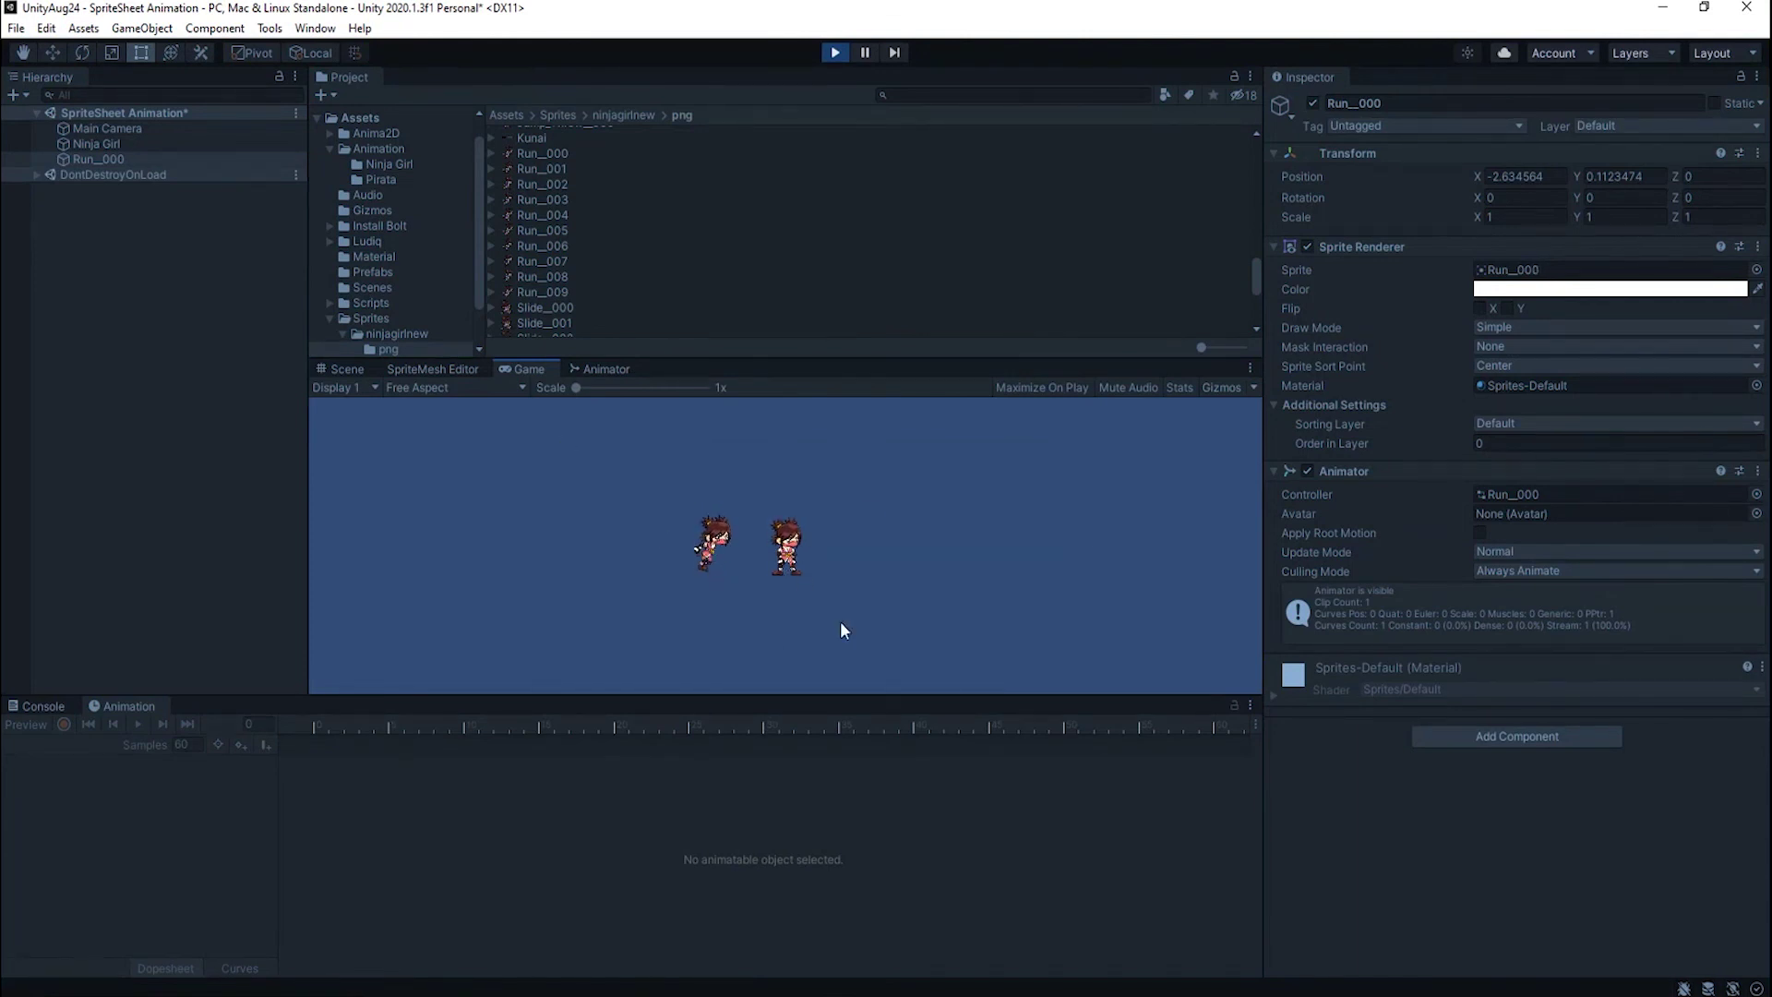
click(836, 52)
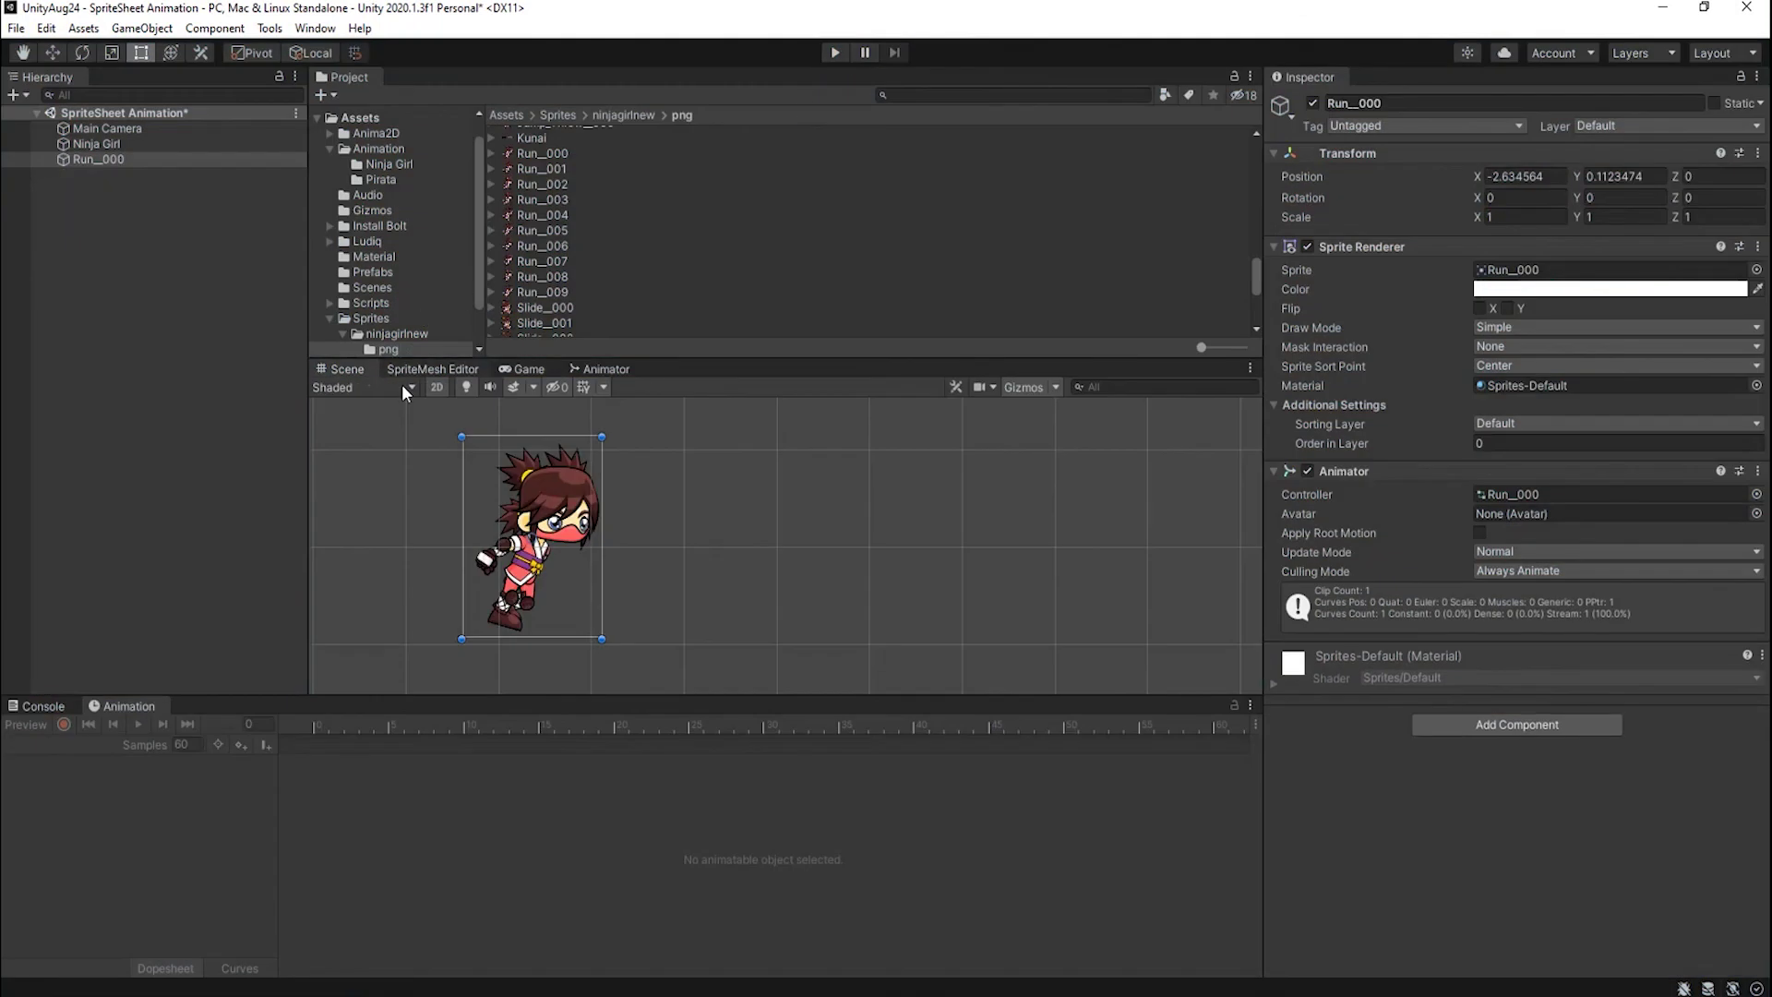
click(120, 157)
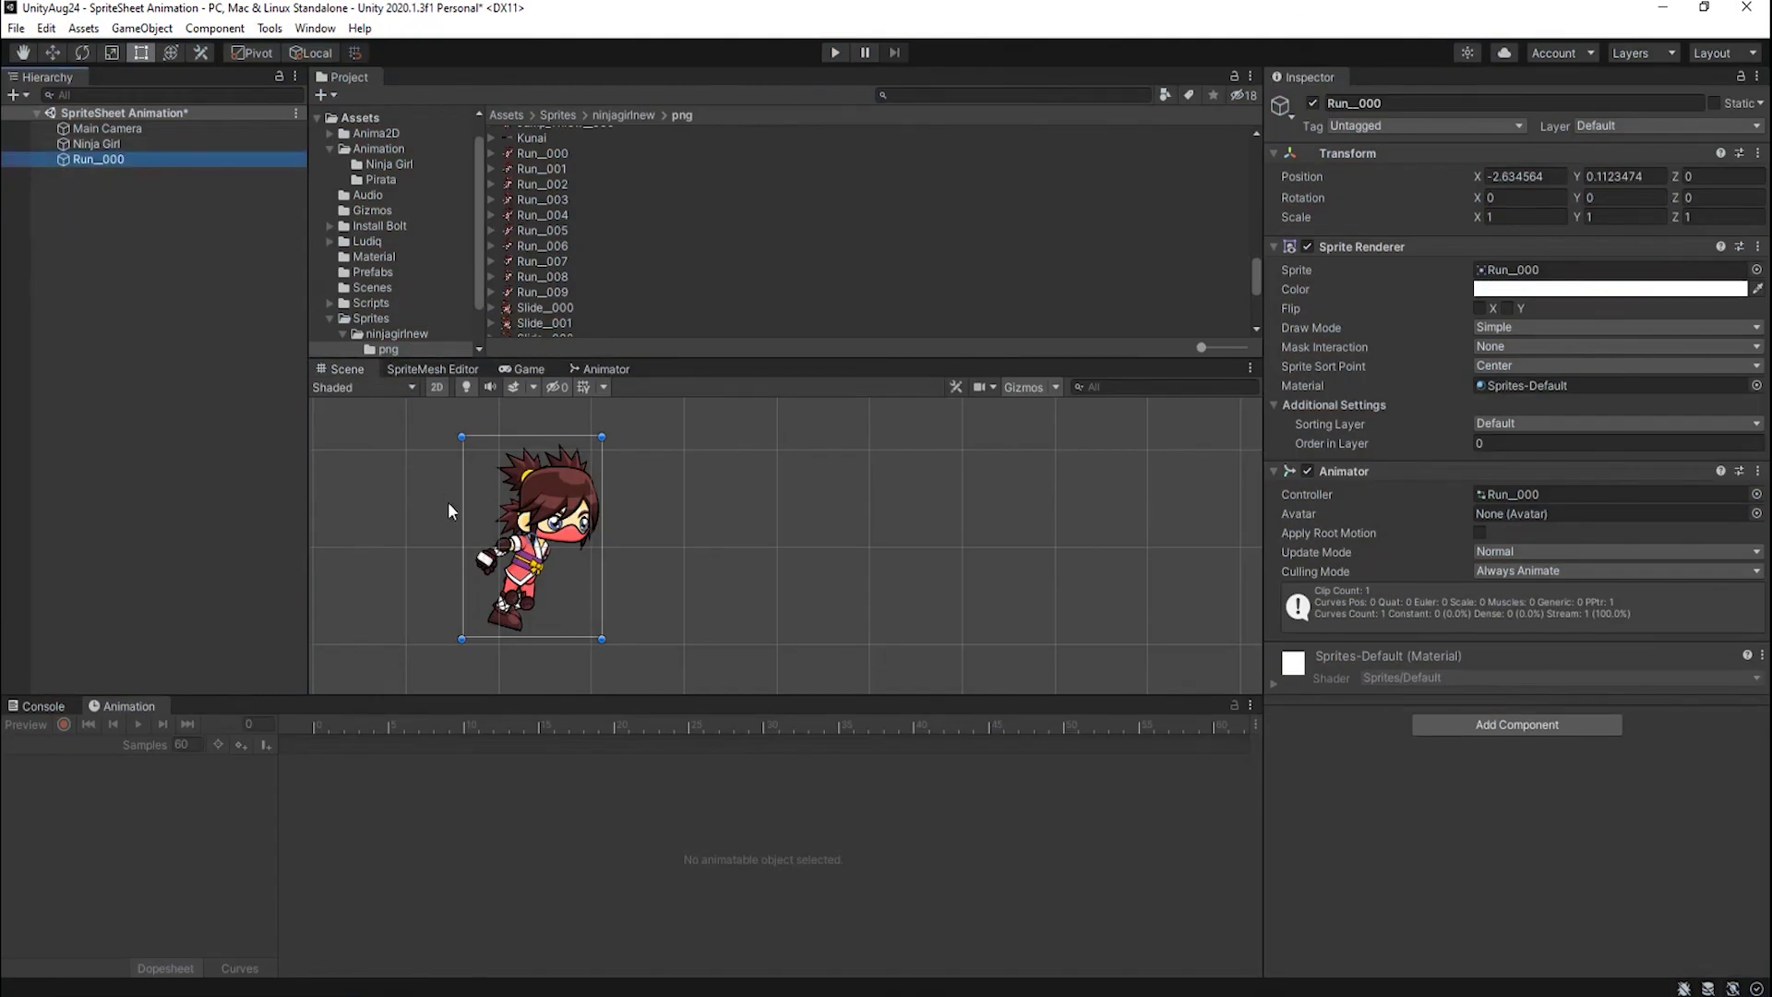
Show the Run__000 object's ninja-run clip in the Animation timeline and set its samples to 24.
click(565, 506)
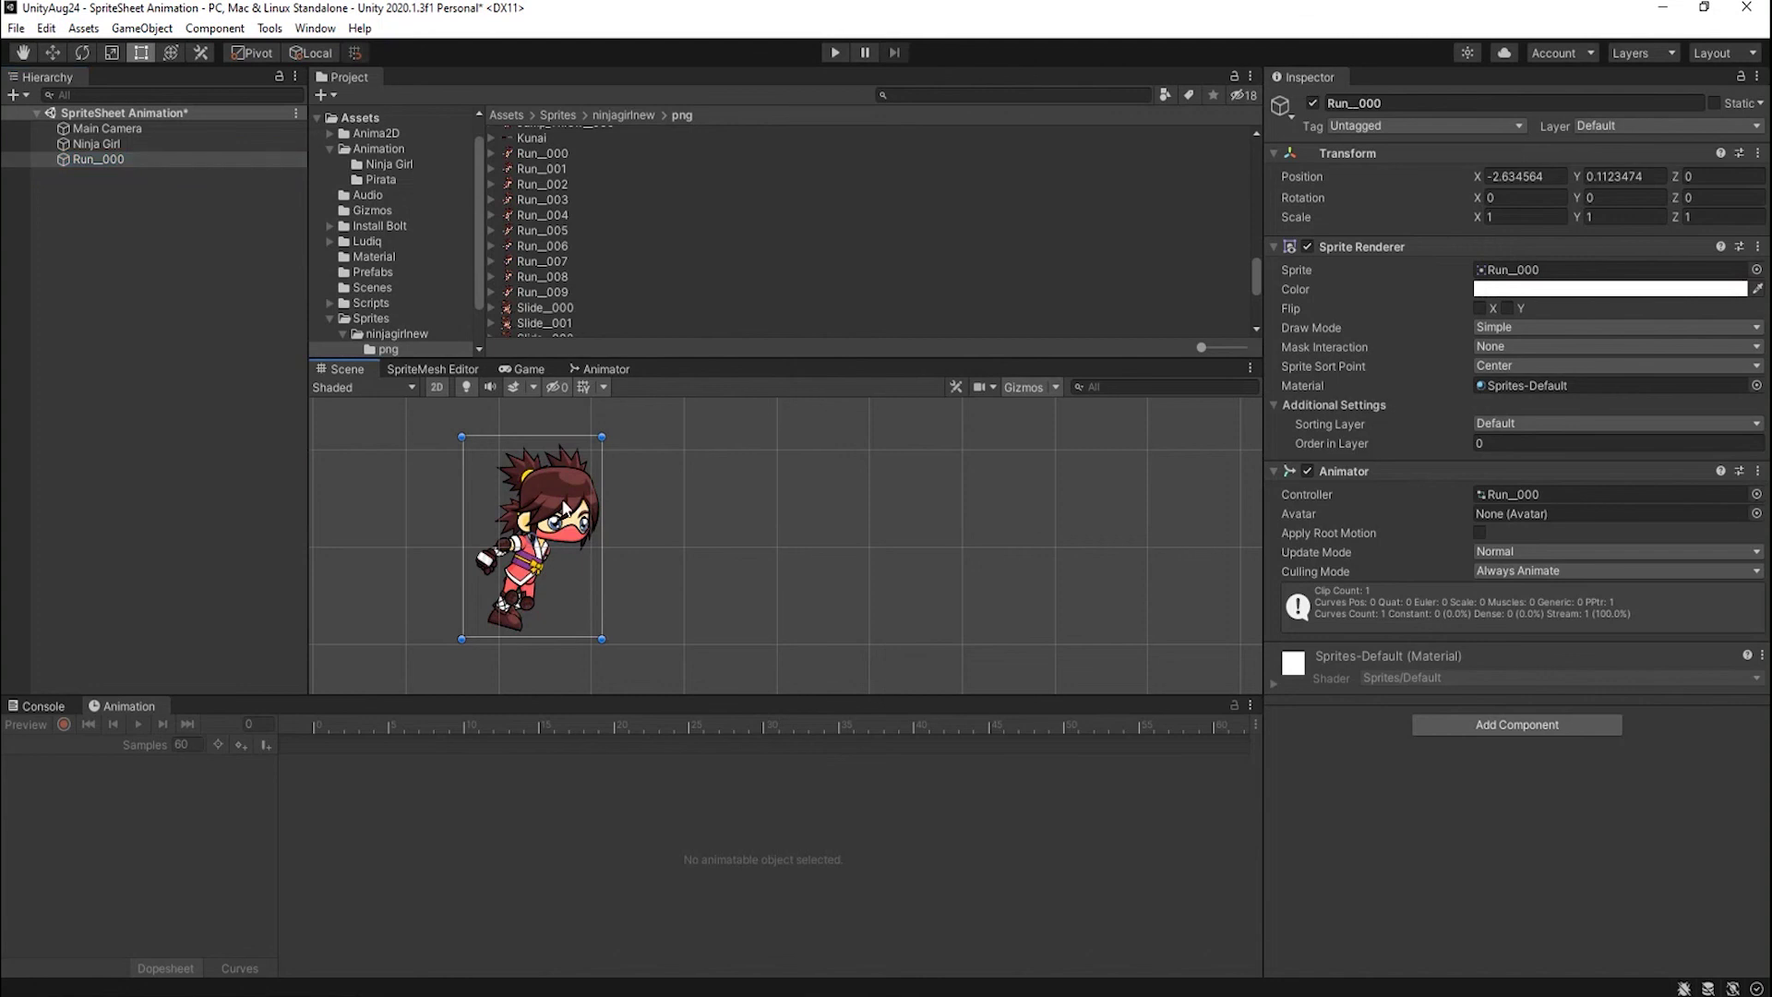
click(39, 706)
click(124, 706)
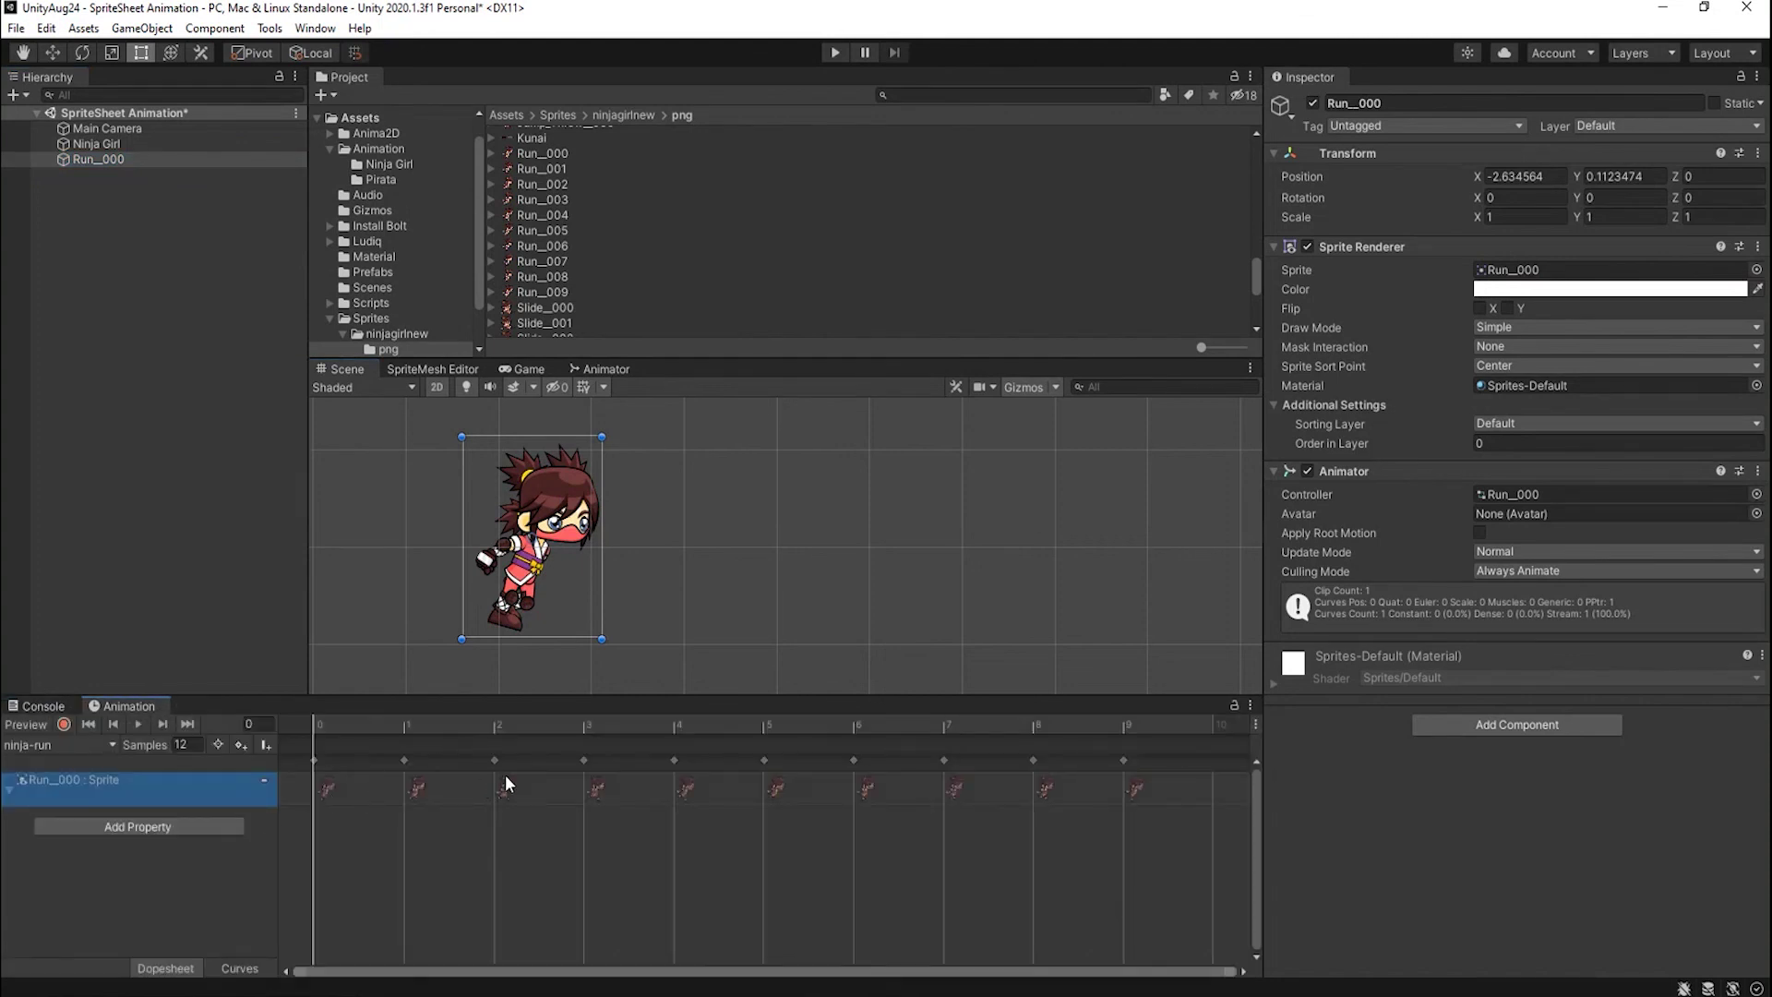
scroll(506, 784, down, 3)
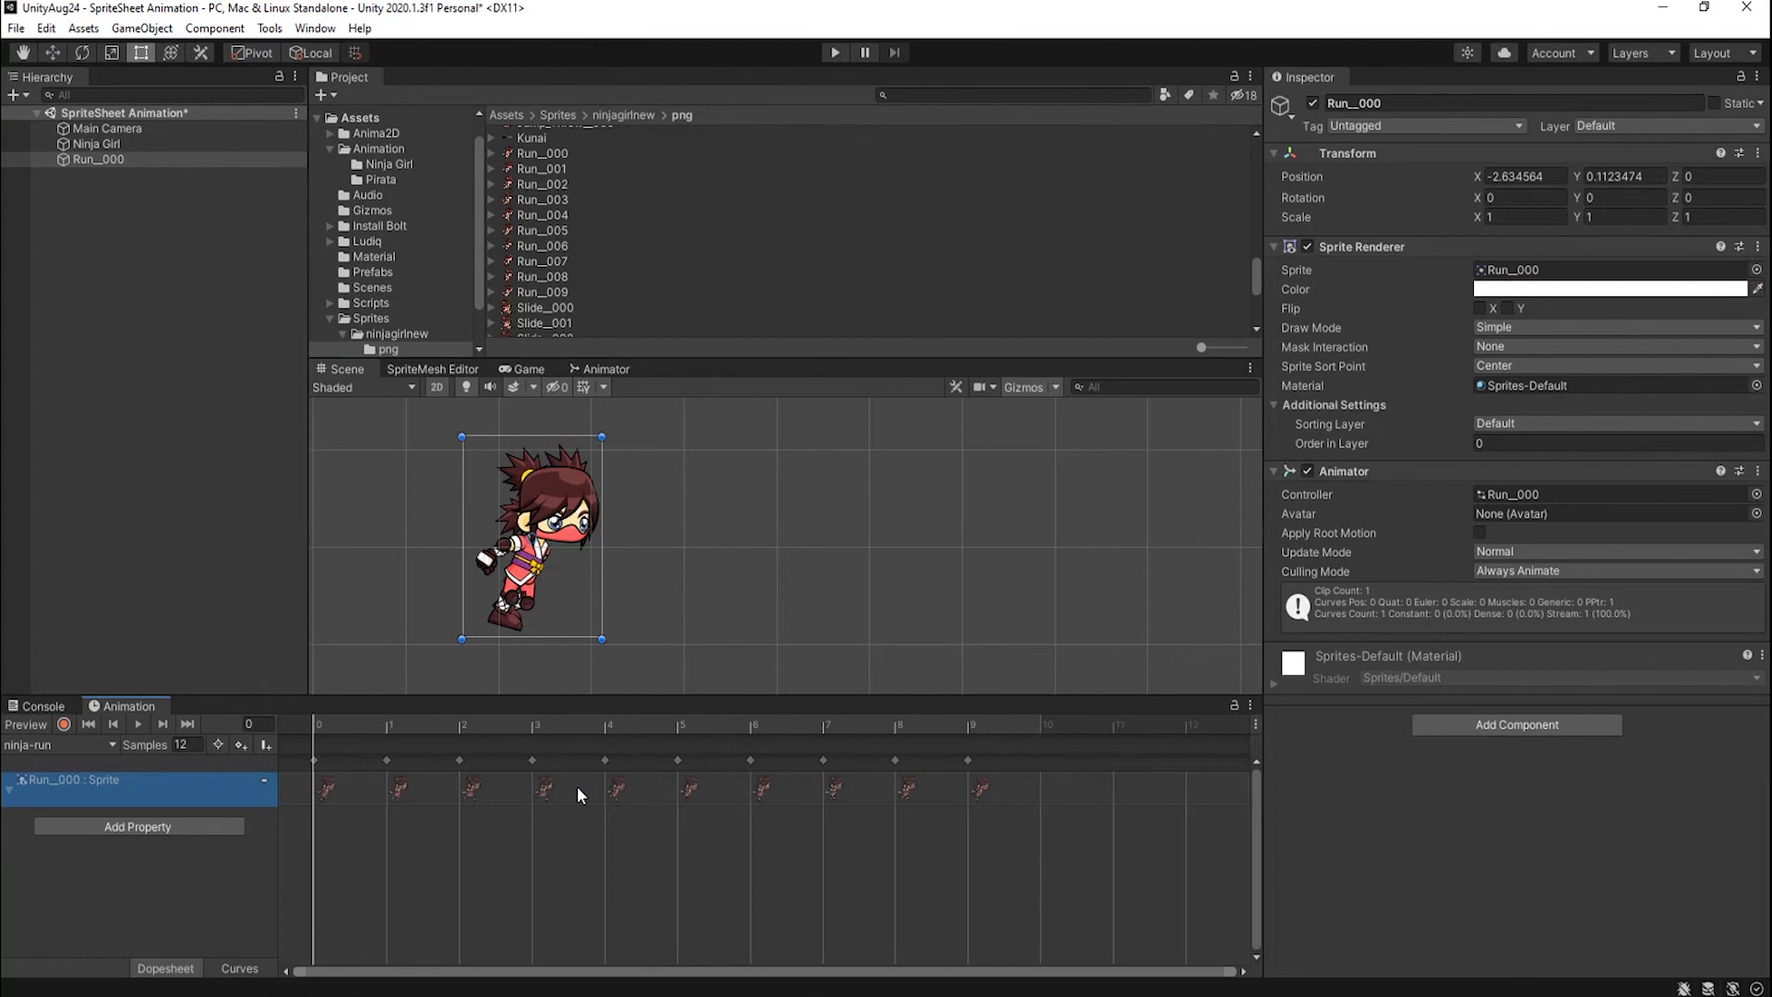
scroll(578, 788, down, 1)
scroll(598, 828, up, 1)
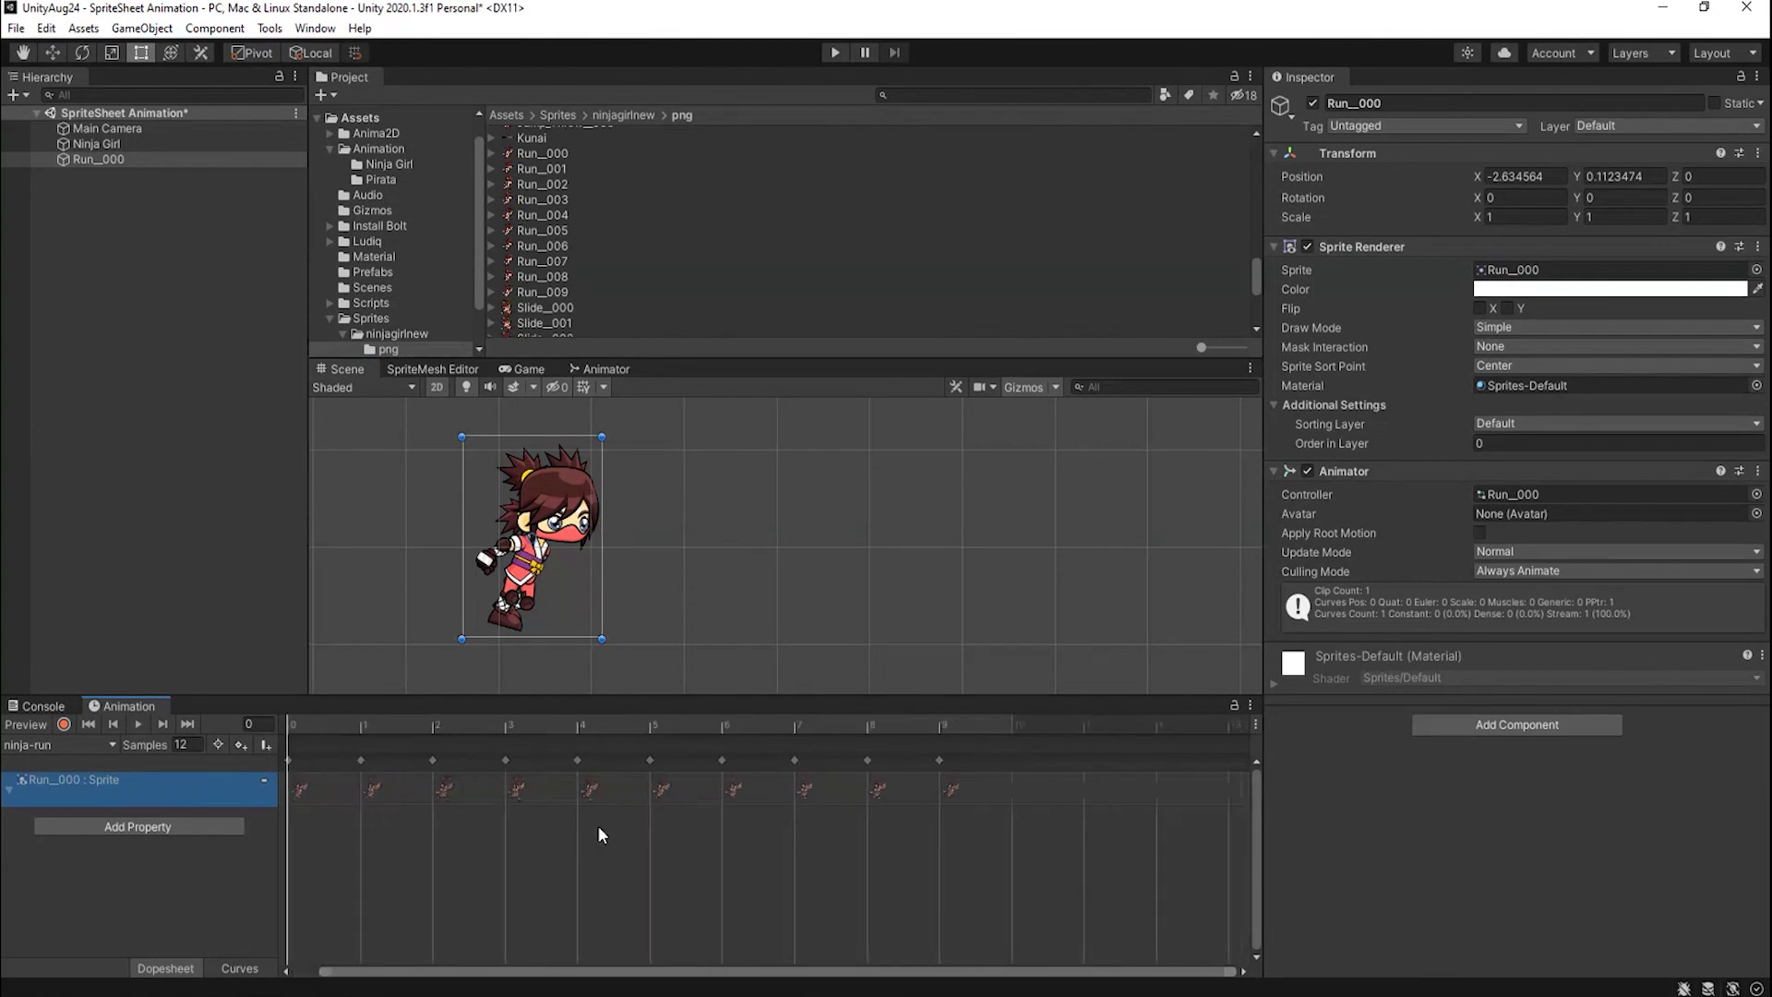
scroll(598, 828, up, 1)
drag(513, 972, 411, 972)
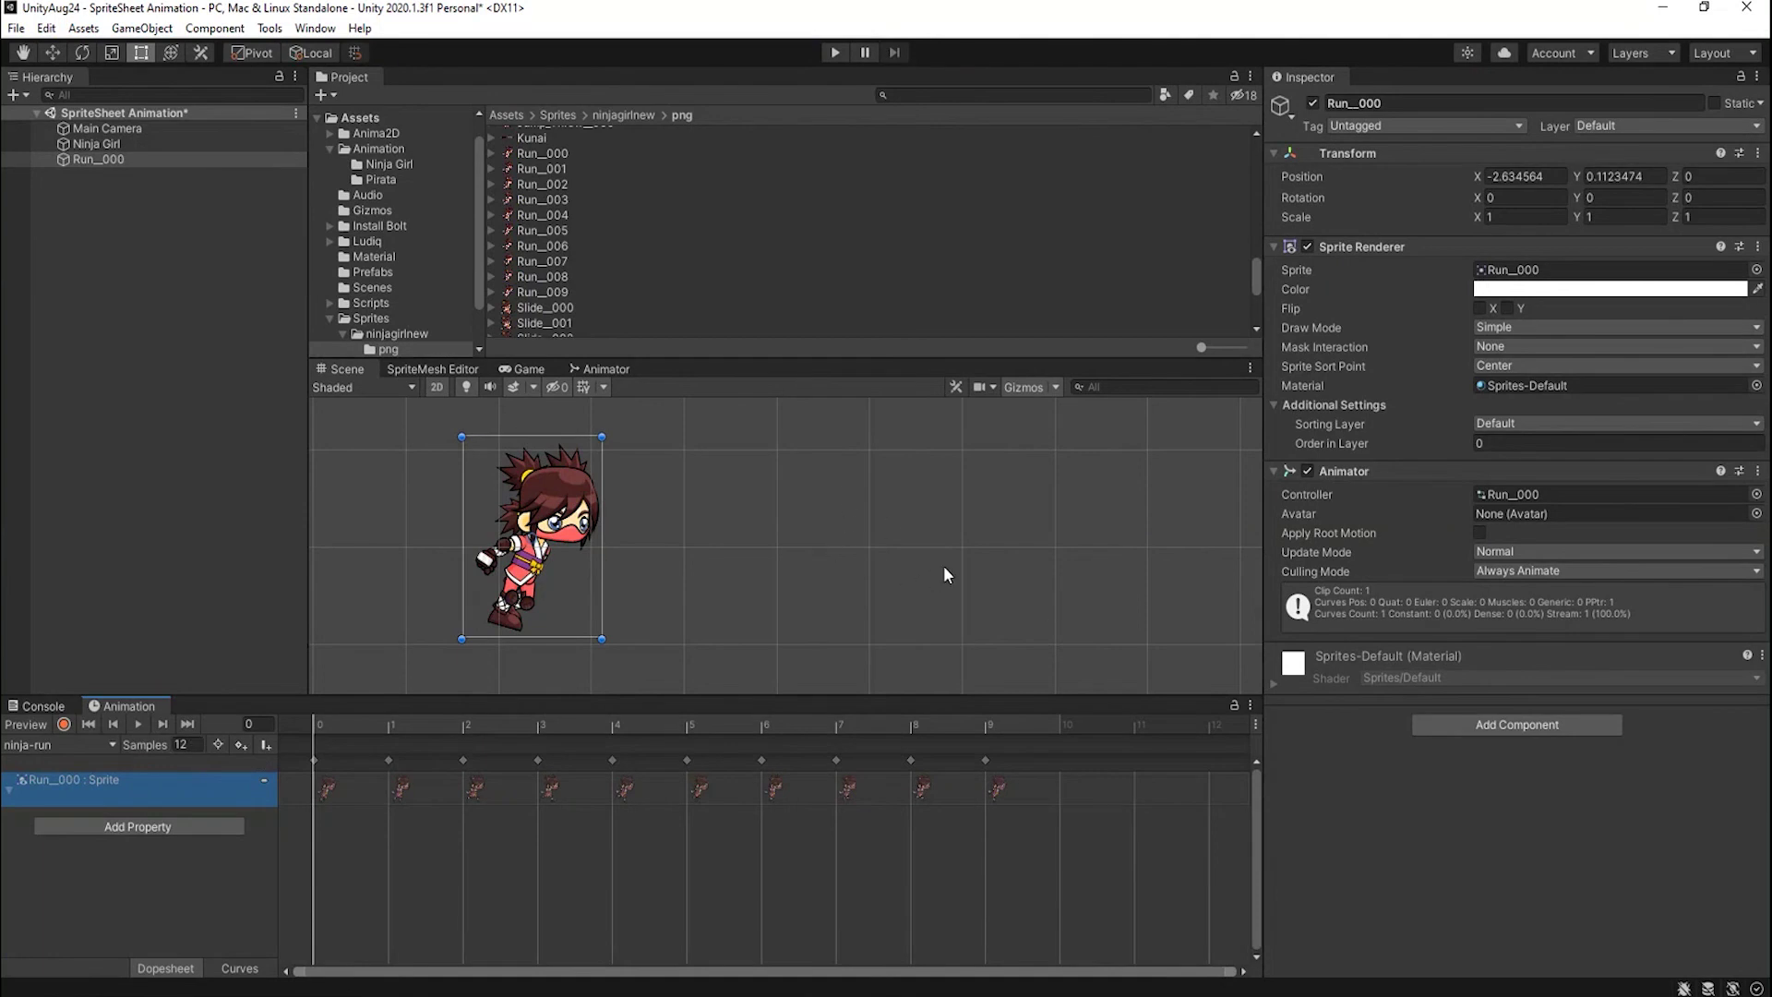
text(24)
key(Return)
Play the ninja-run preview and select the keyframes after the first one.
click(138, 724)
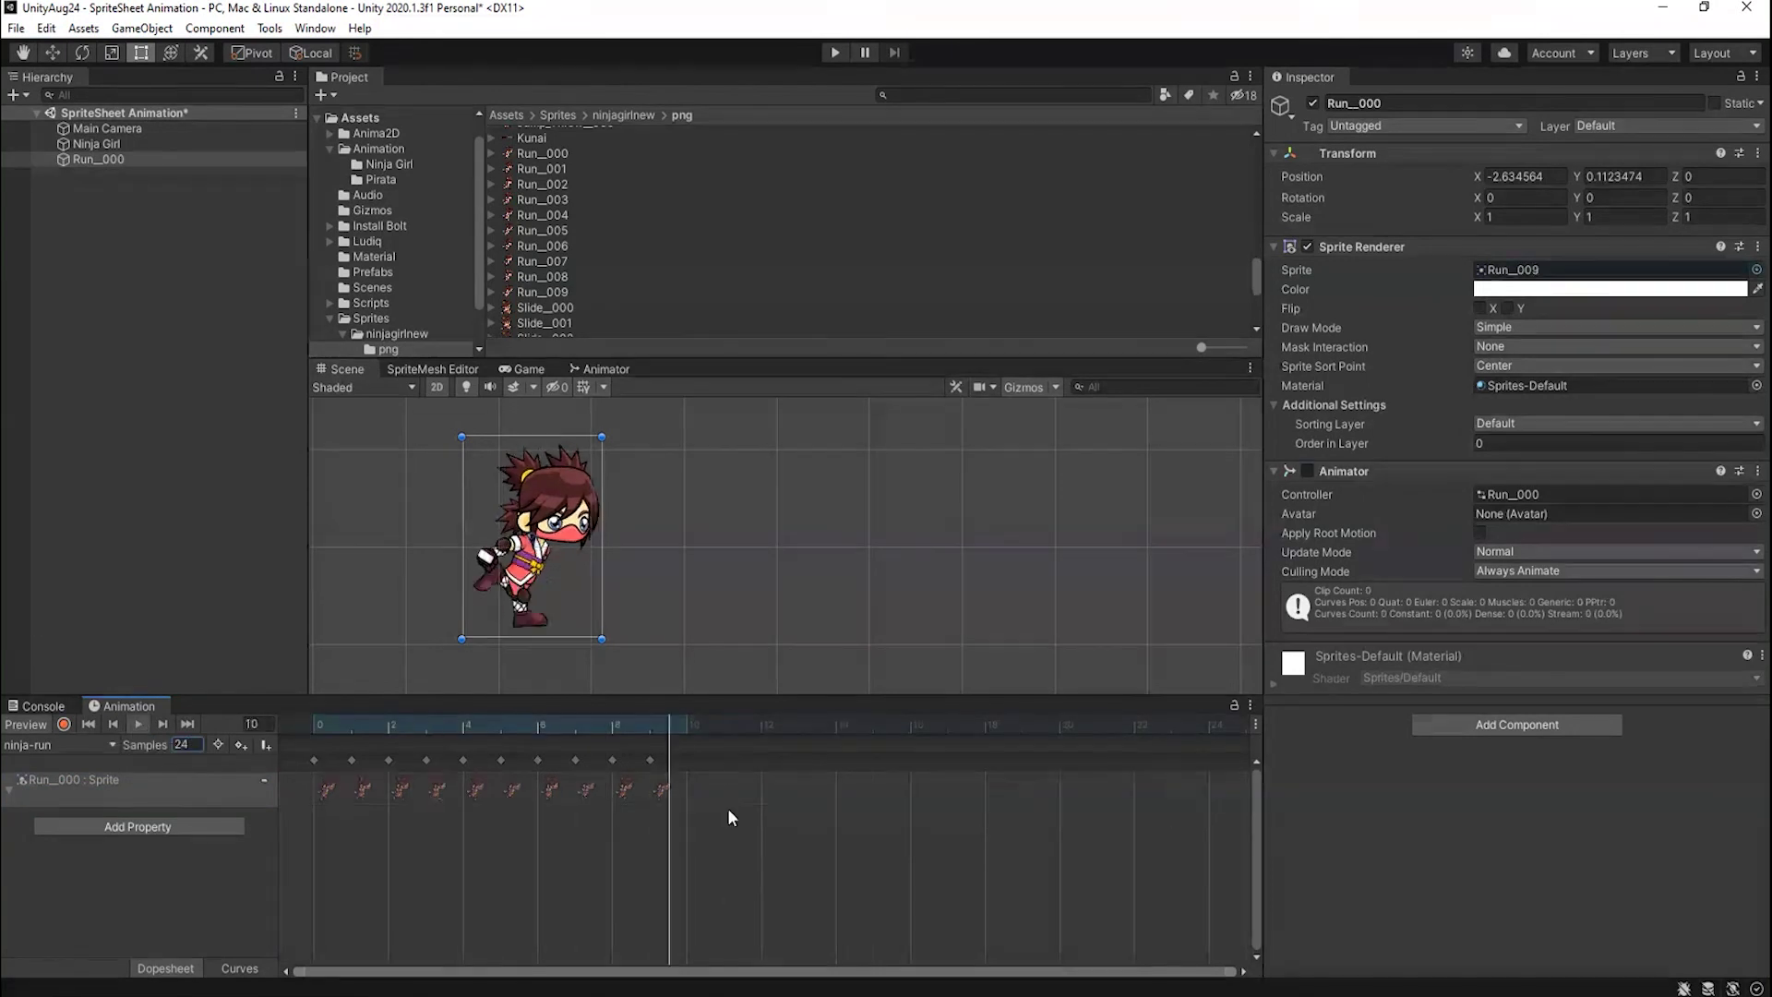
drag(727, 806, 362, 780)
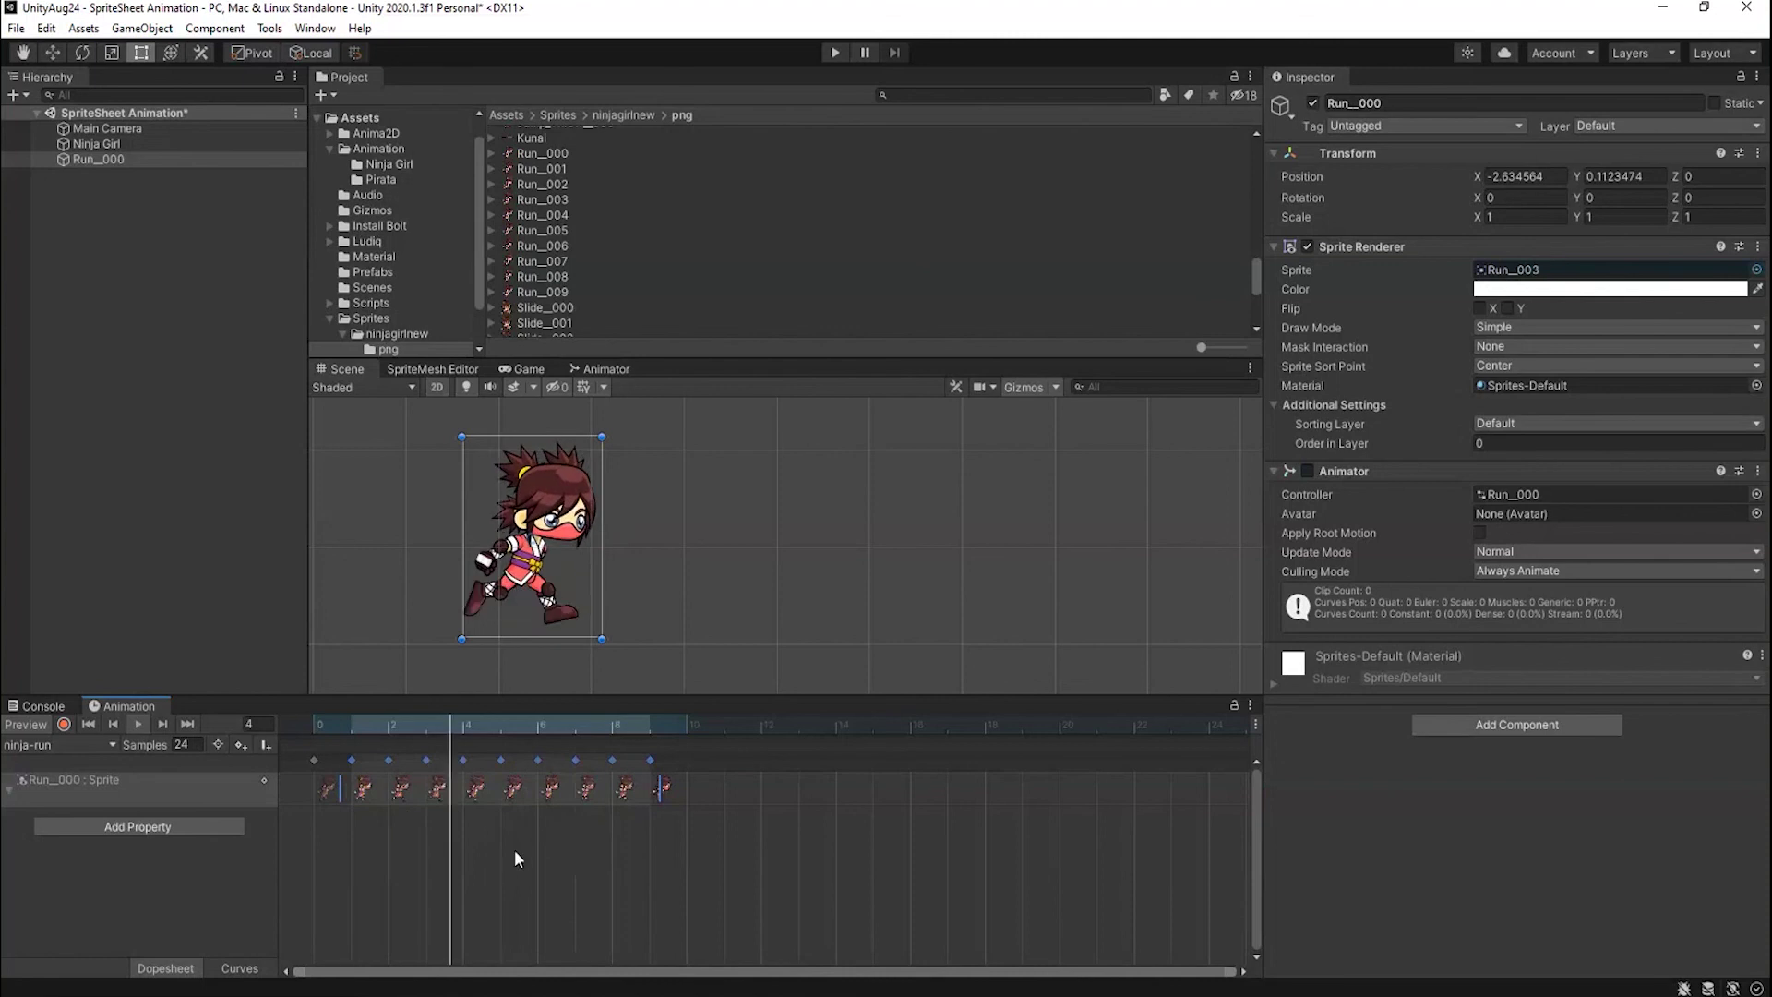
mouse_move(369, 794)
mouse_down()
mouse_move(406, 794)
mouse_move(372, 793)
mouse_up()
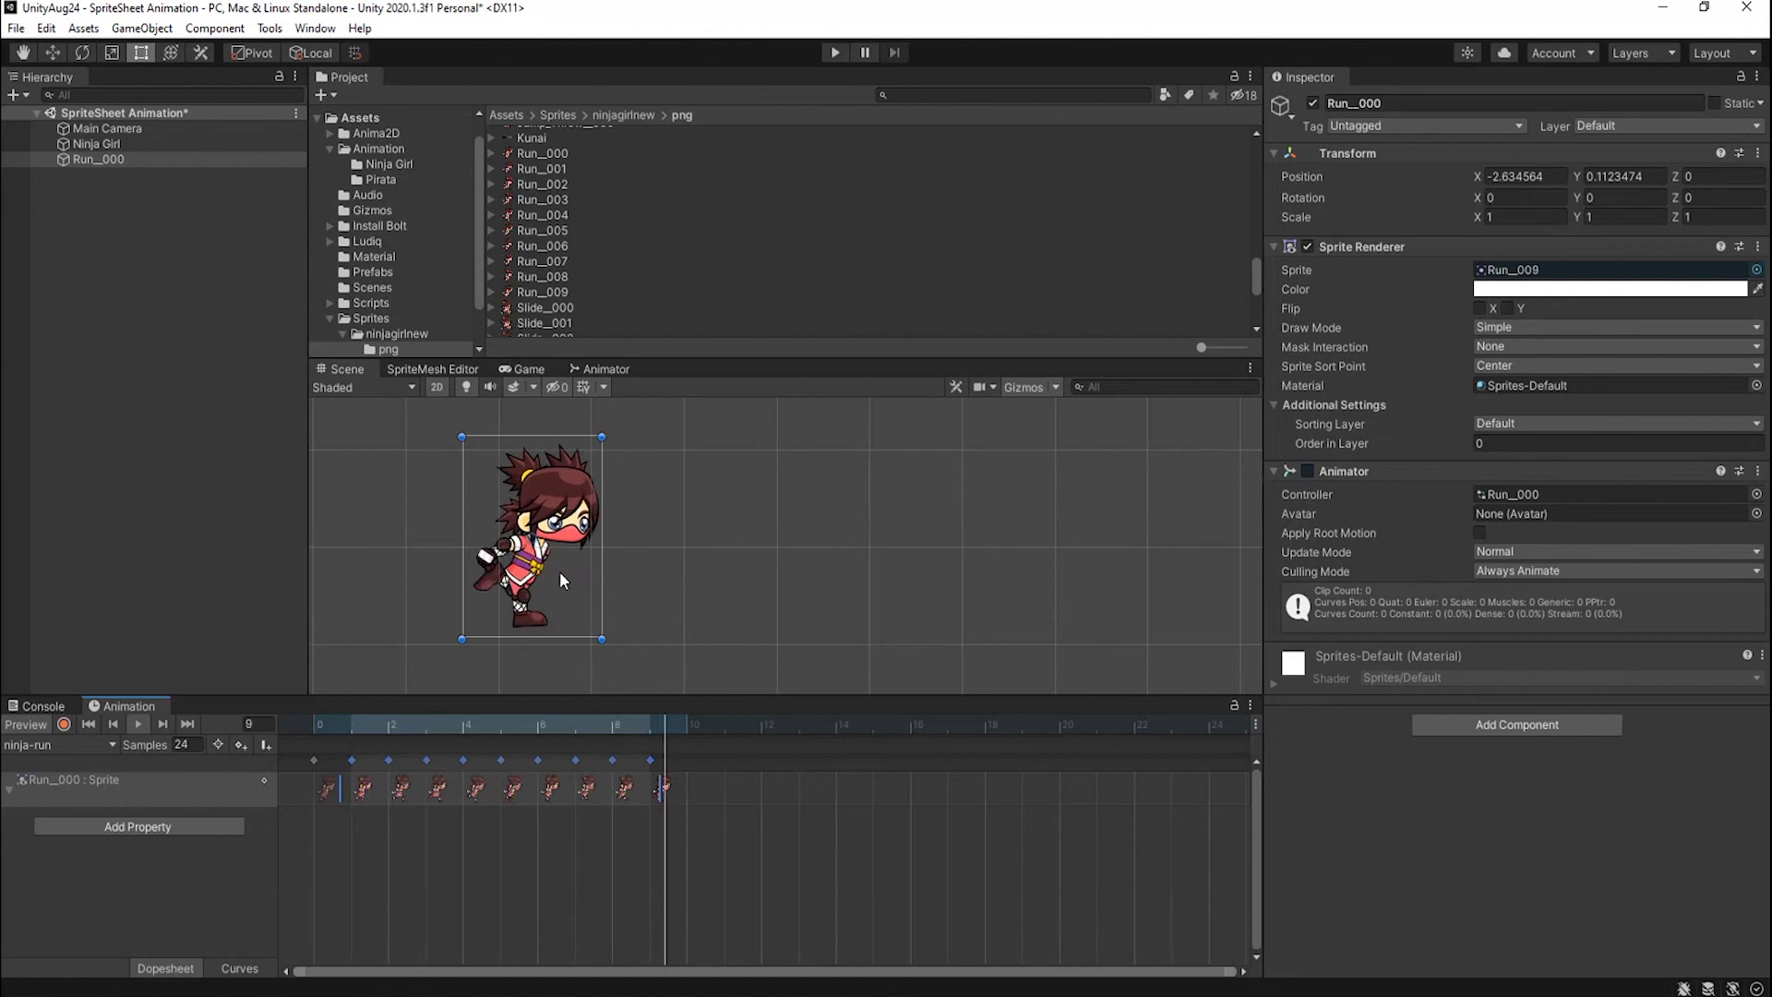
Check the Ninja Girl object's ninja-idle clip and delete the Run__000 object from the scene.
click(98, 146)
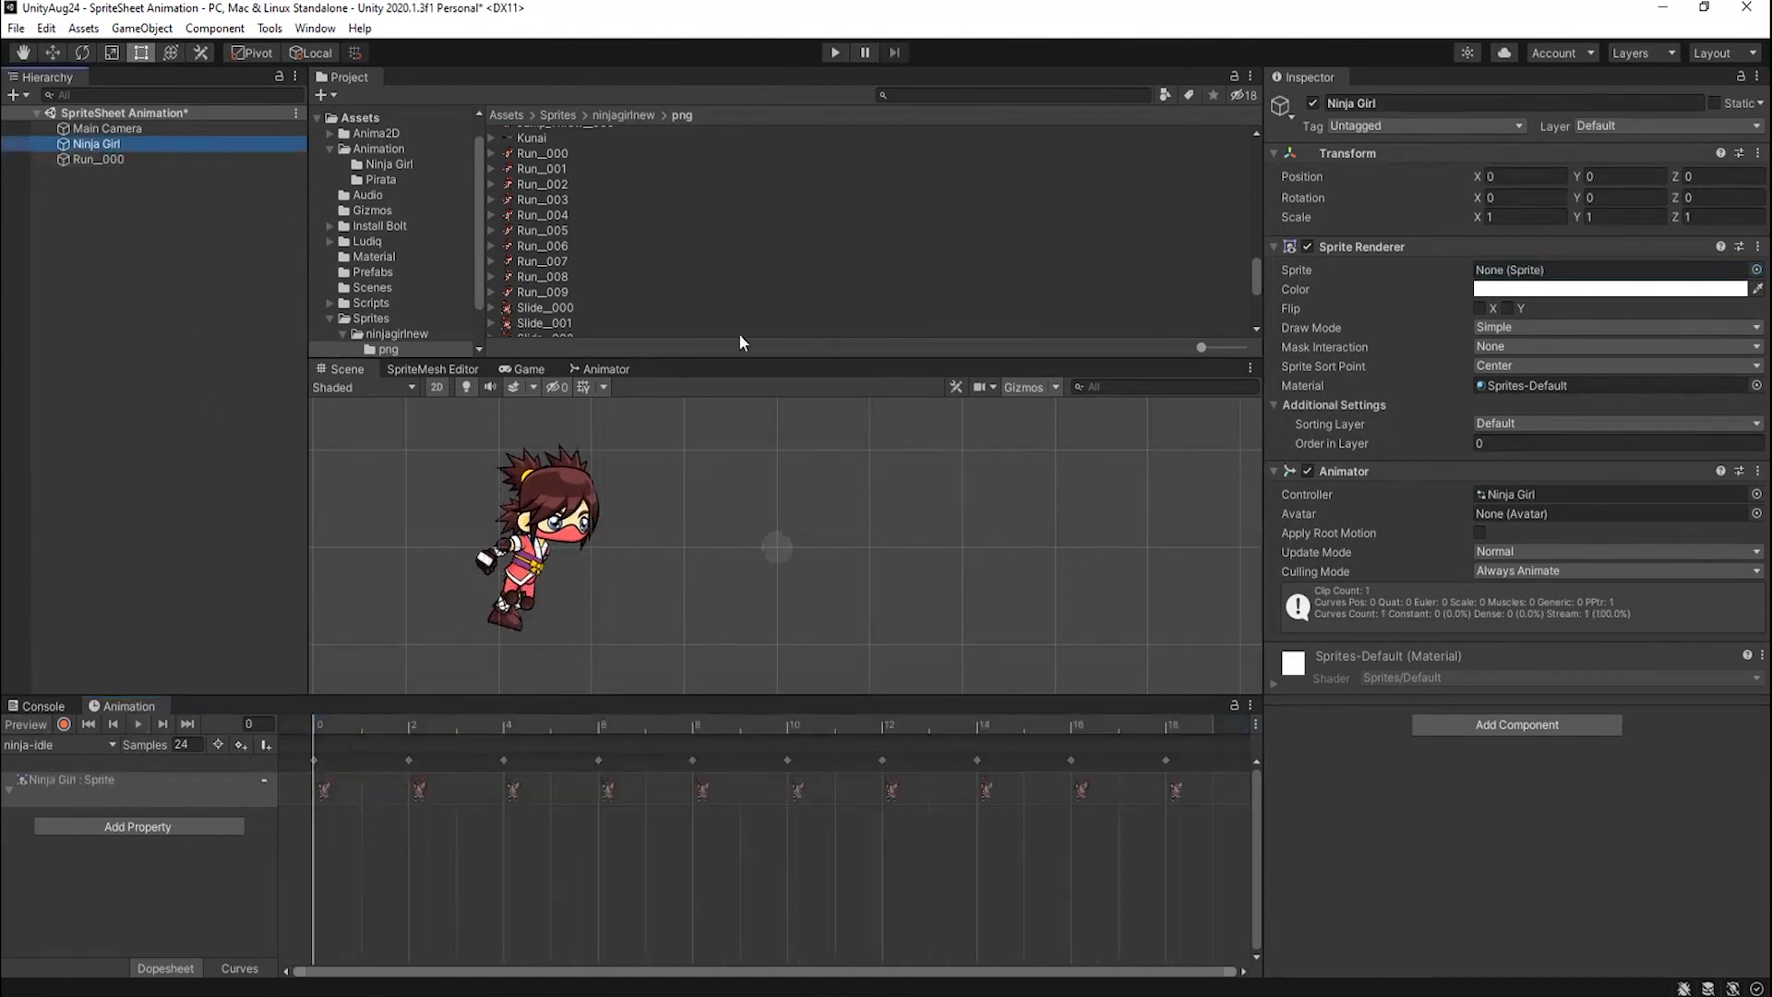
click(105, 160)
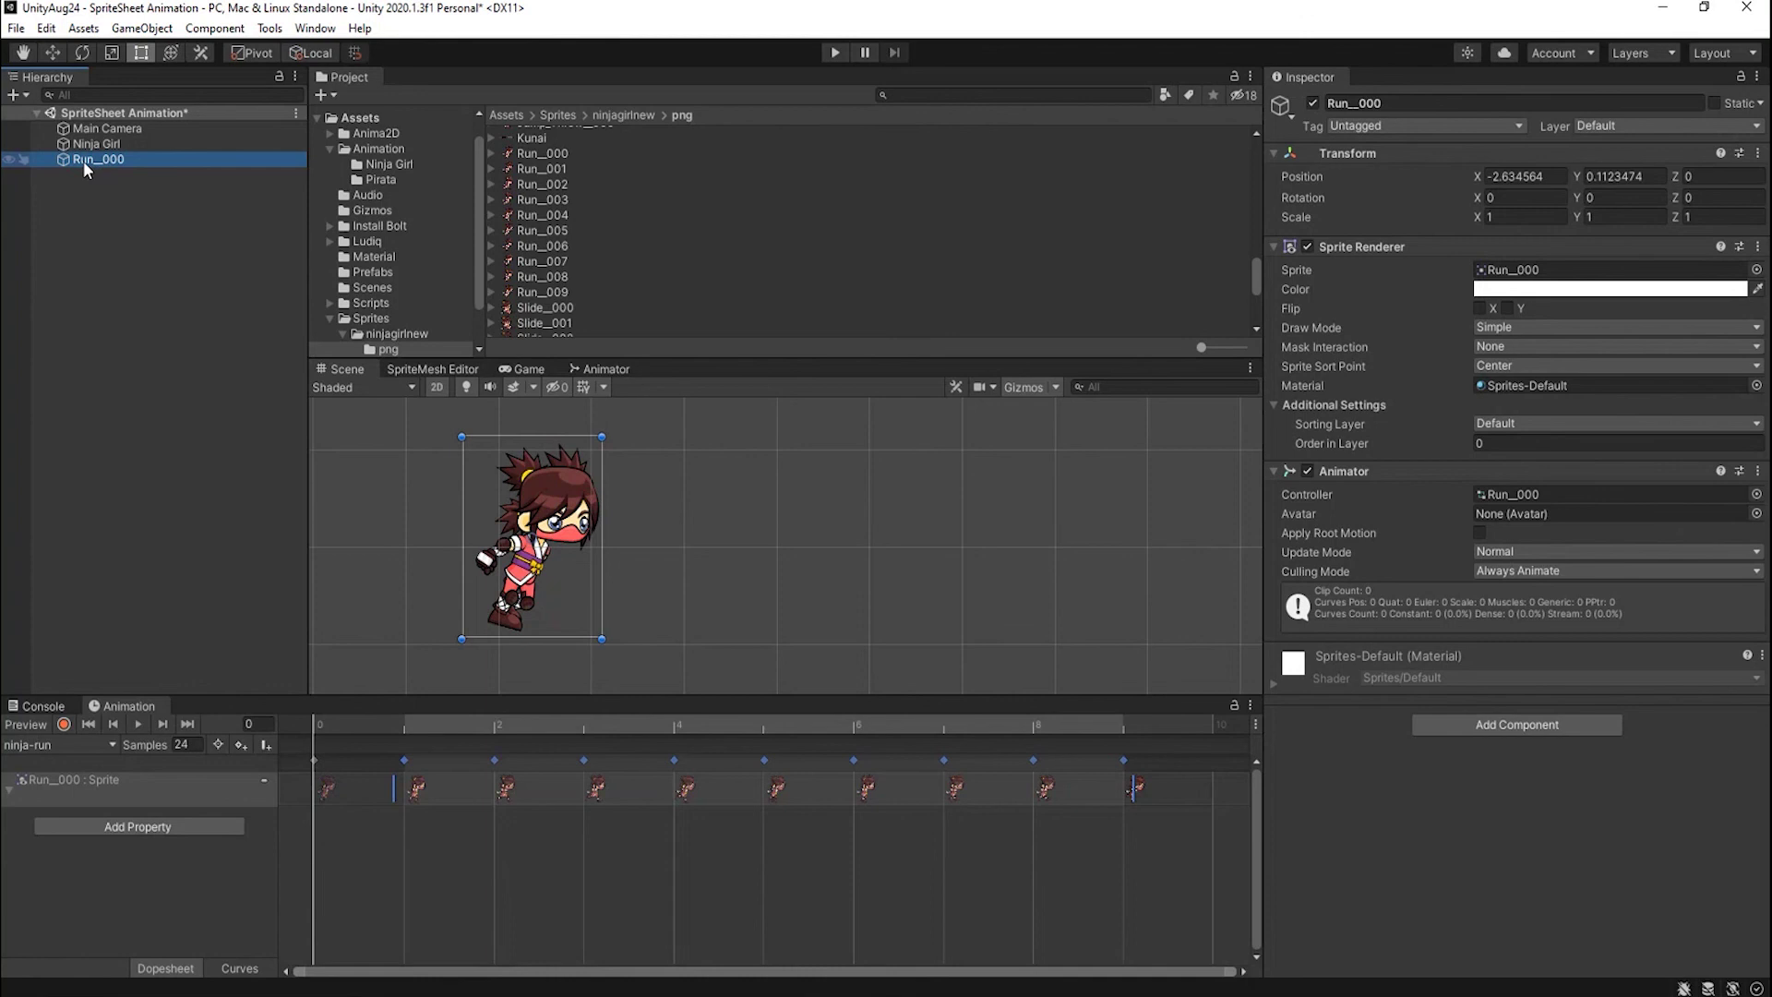
key(Delete)
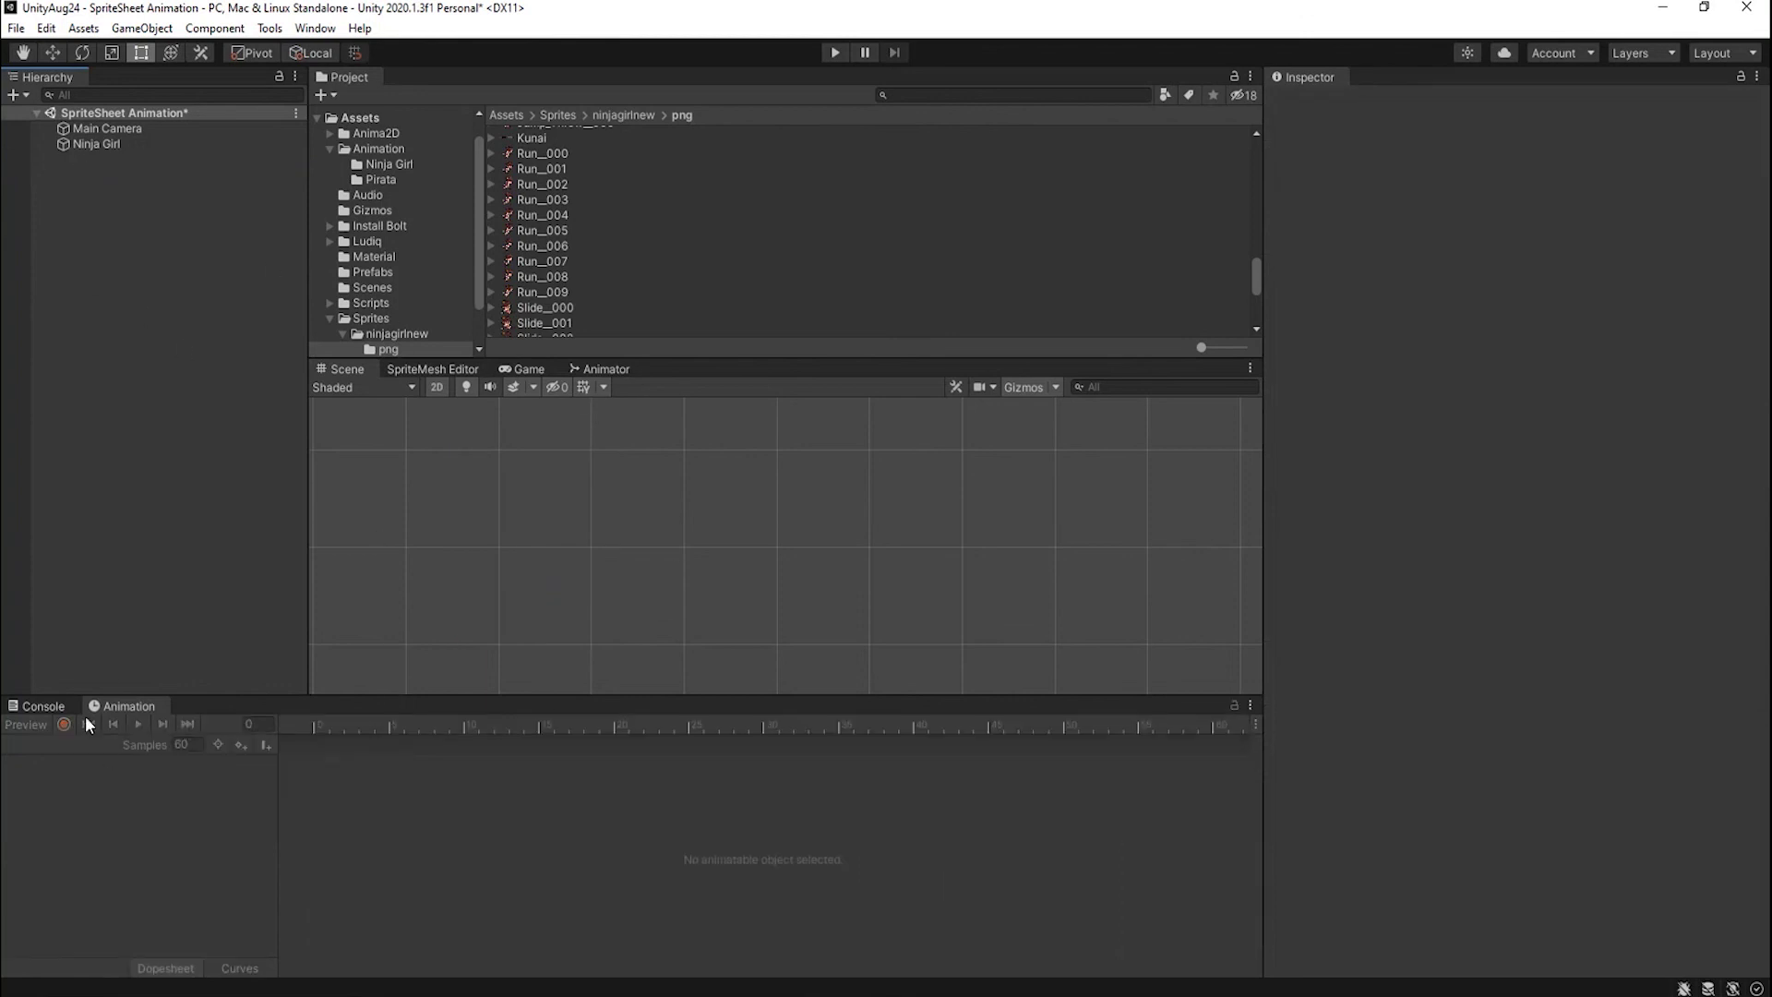
Delete the Run__000 animator controller from the Animation/Ninja Girl folder, keeping the ninja-run clip.
click(404, 163)
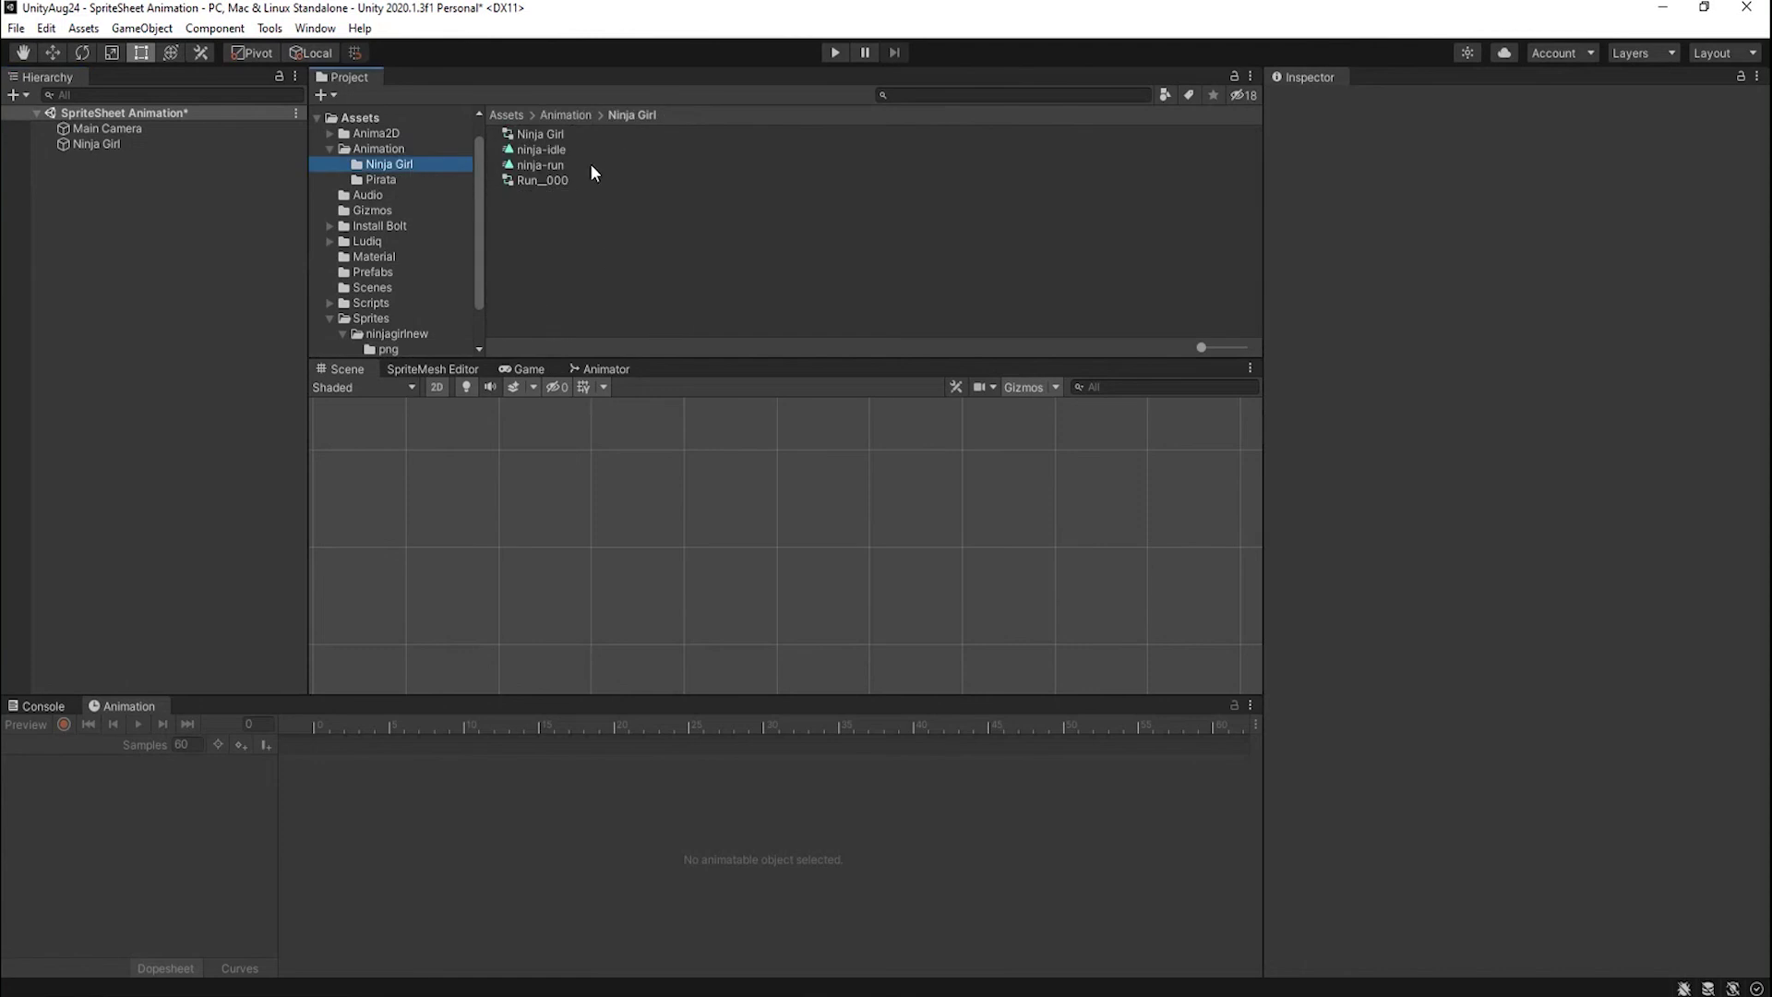
click(545, 163)
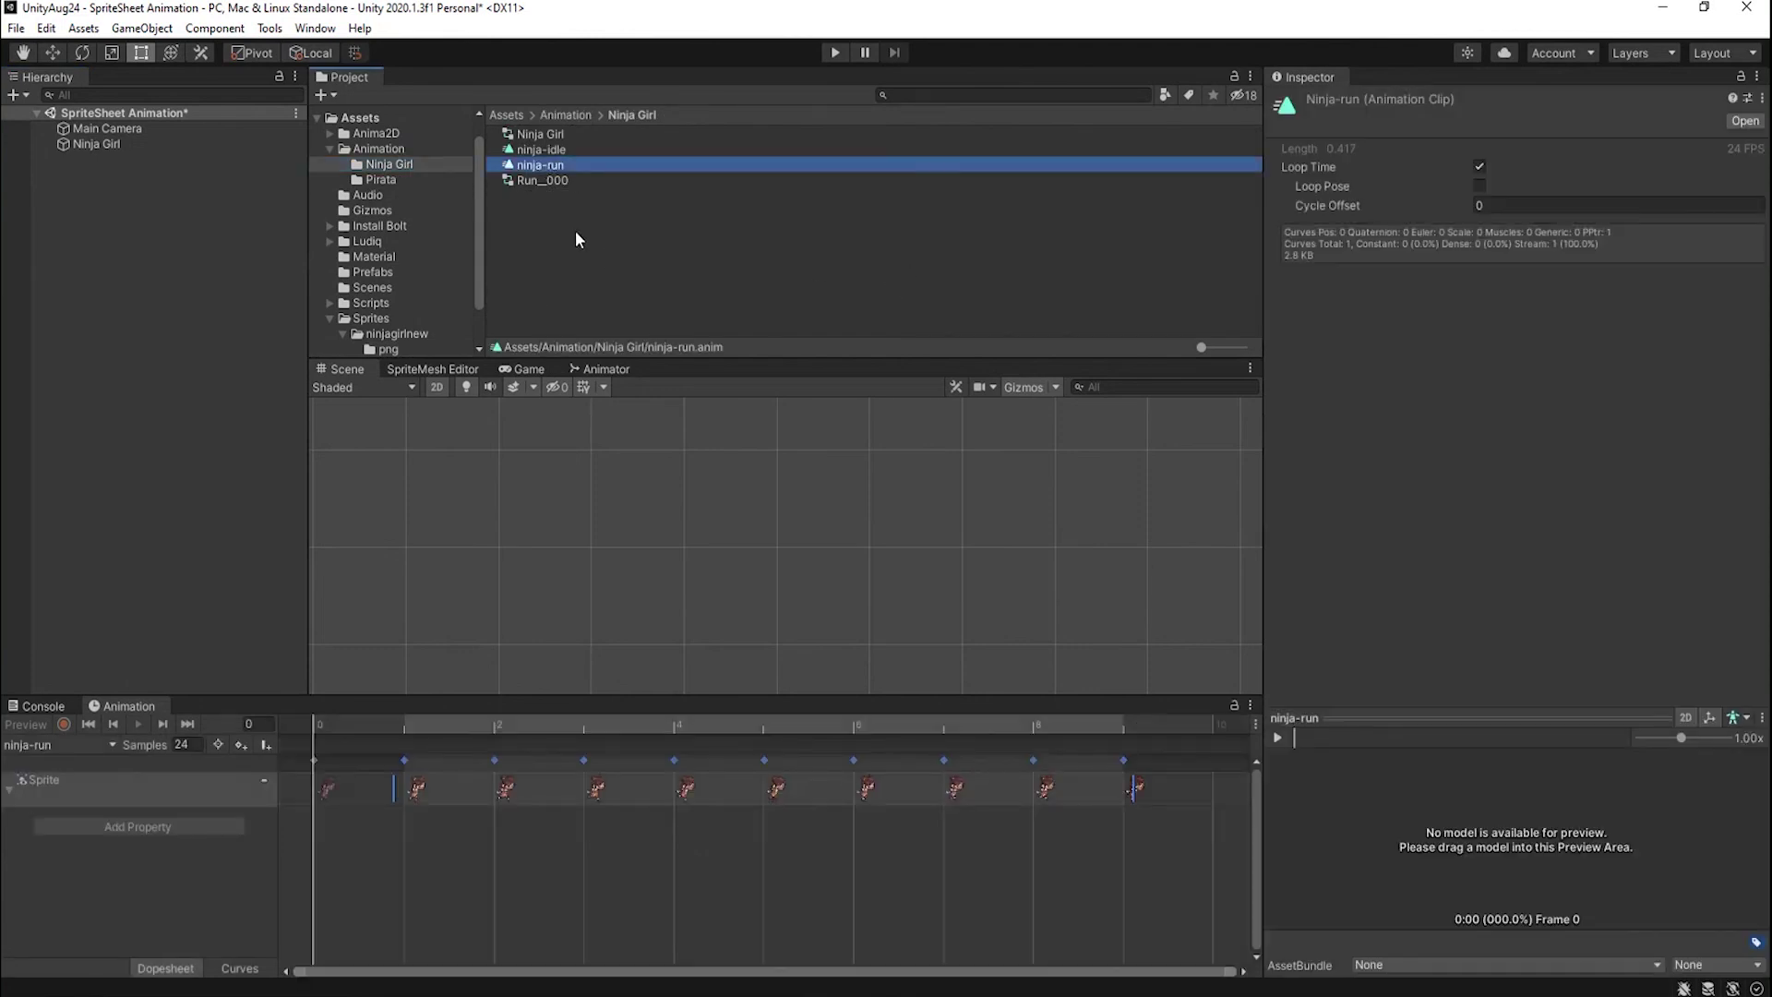
click(545, 179)
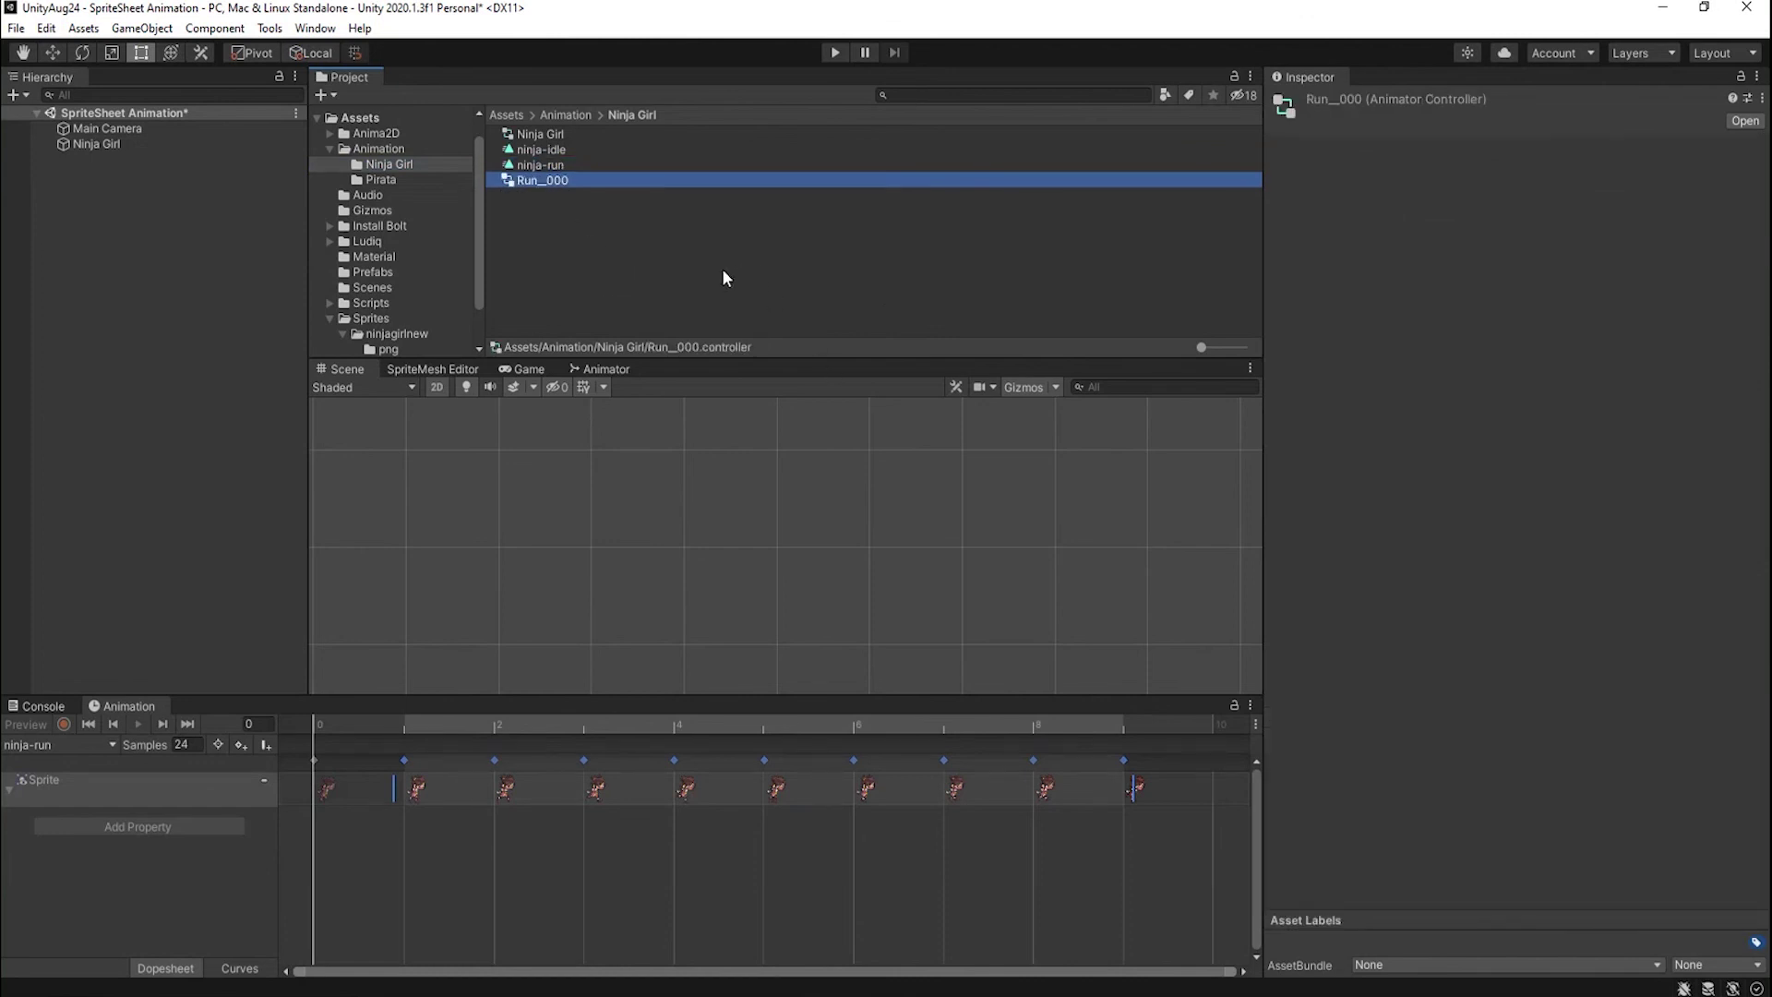
key(Delete)
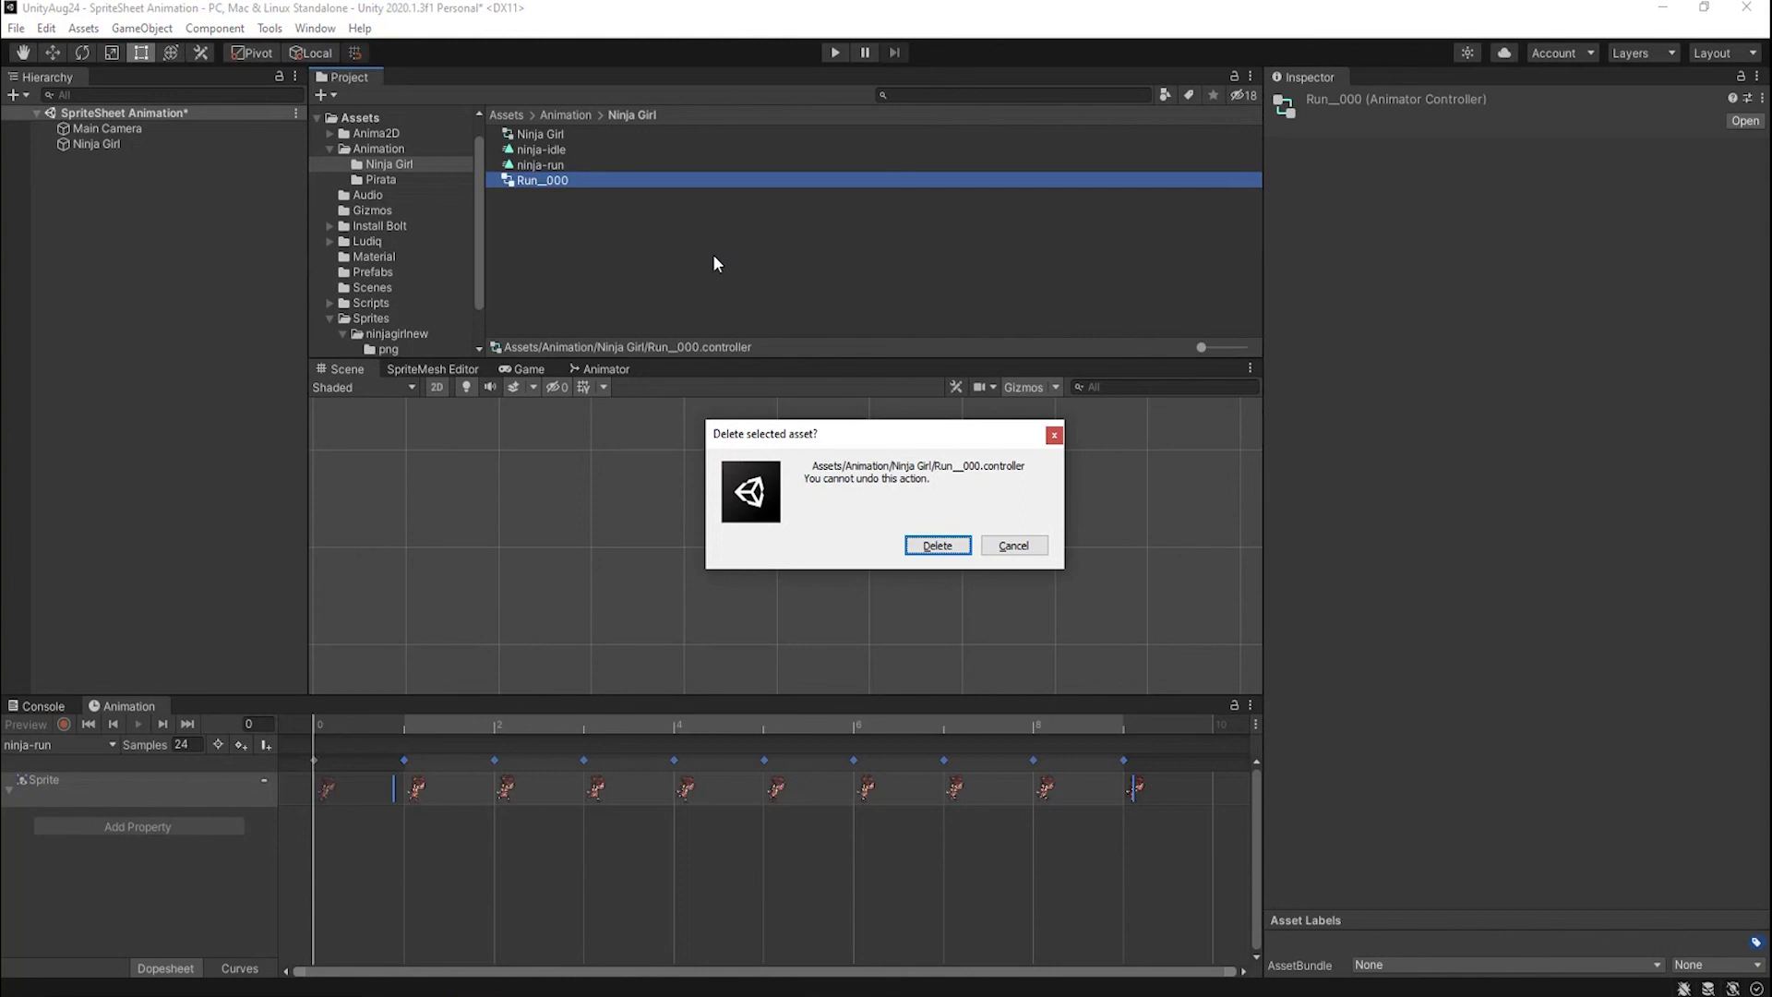
click(937, 545)
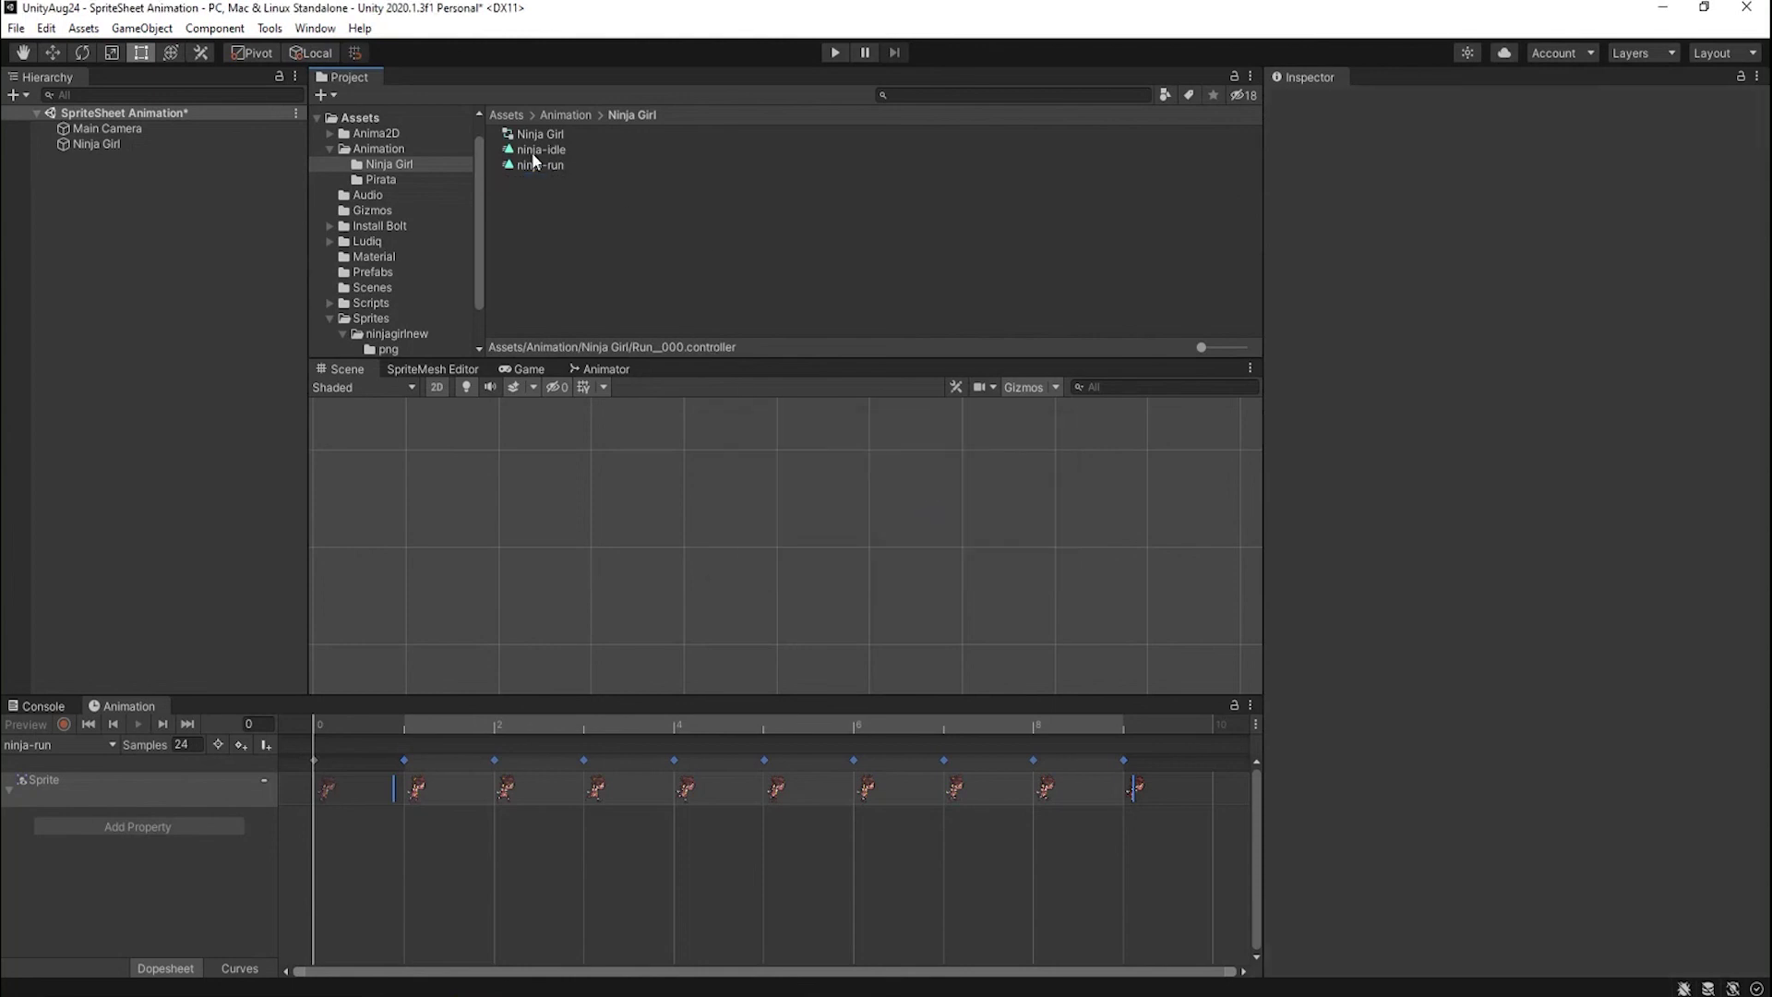